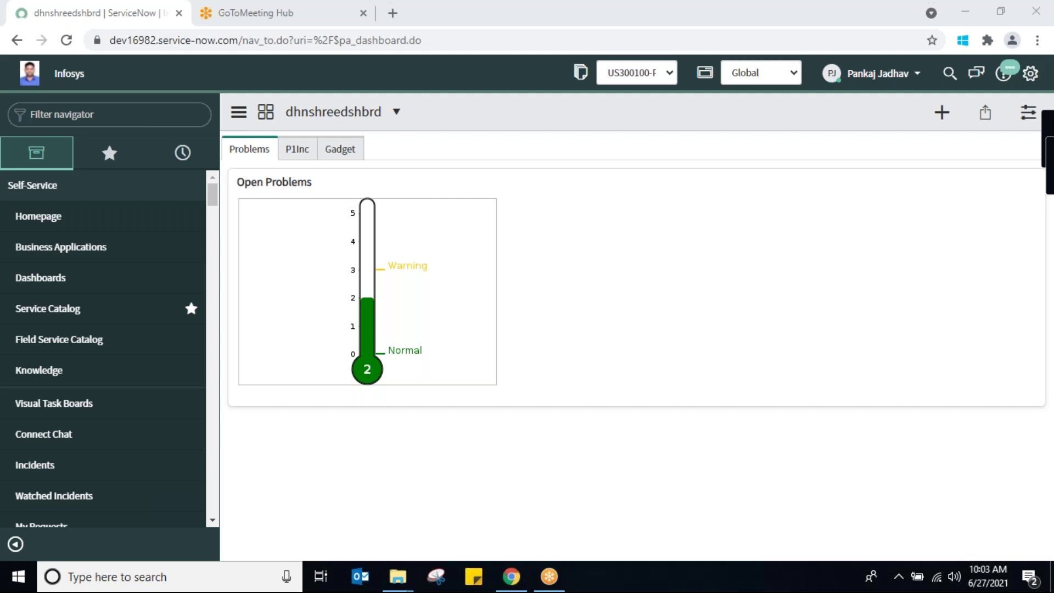
# Search the navigator for 'swapni' and open the Swapnil_Inventories list
pyautogui.click(123, 113)
pyautogui.write('swapni')
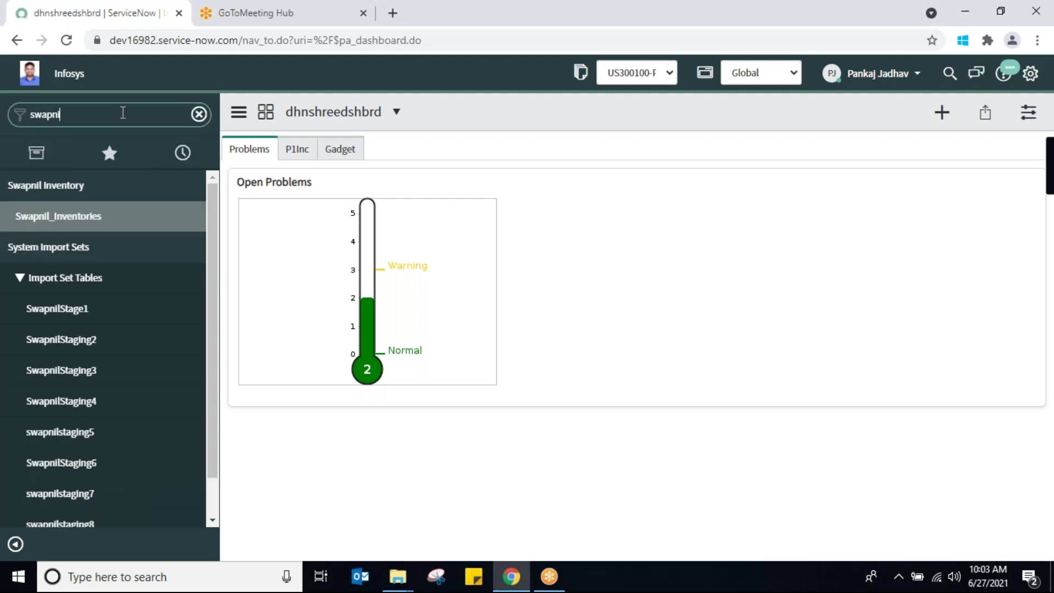
pyautogui.click(48, 216)
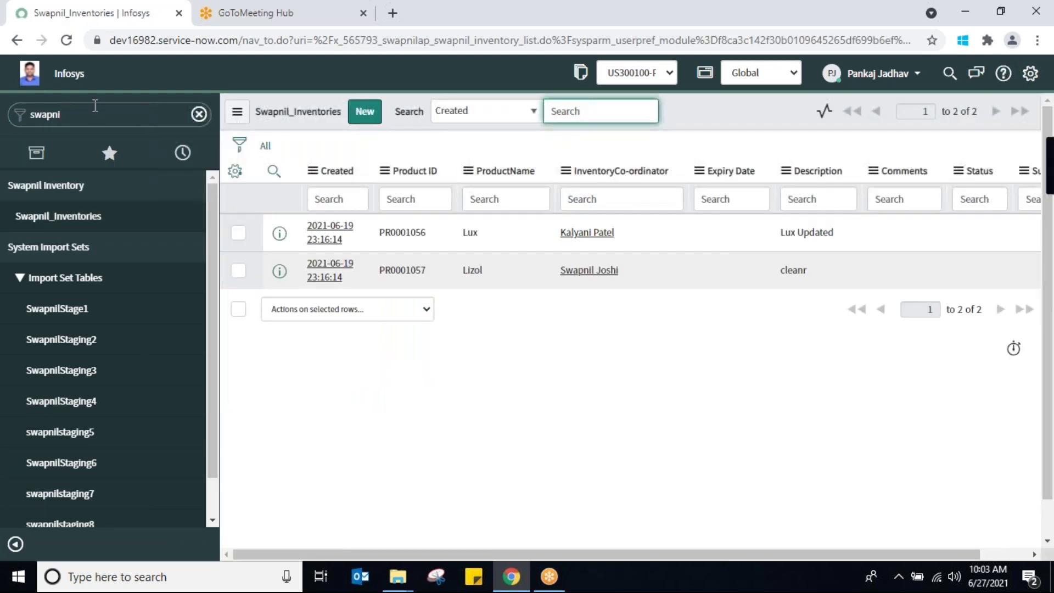
# Try navigator searches 'tous' and 'aus', then search 'swapnil' and reopen Swapnil_Inventories
pyautogui.click(95, 115)
pyautogui.write('tous')
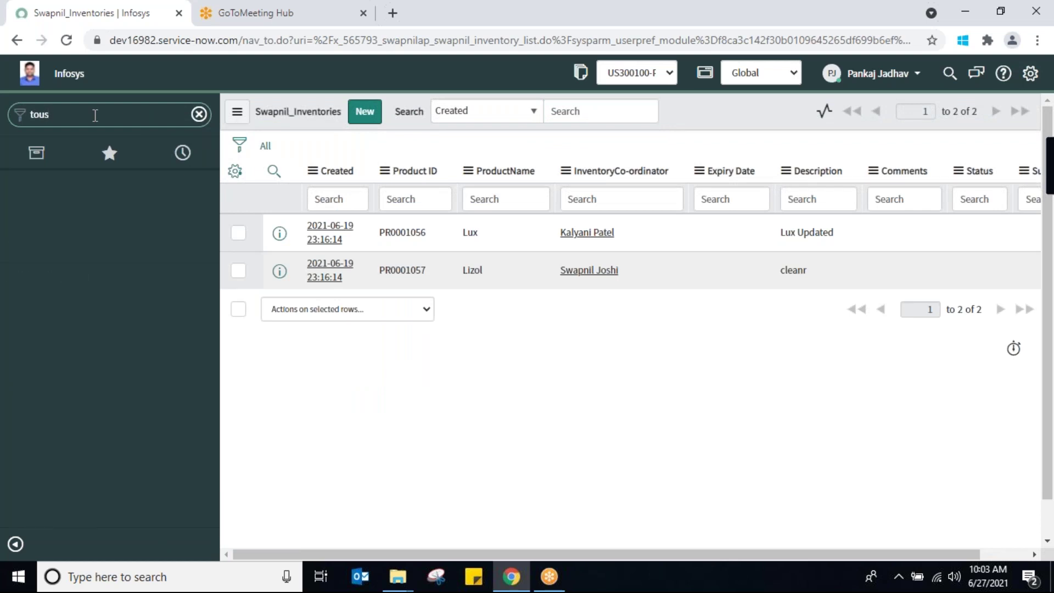
pyautogui.press('BackSpace')
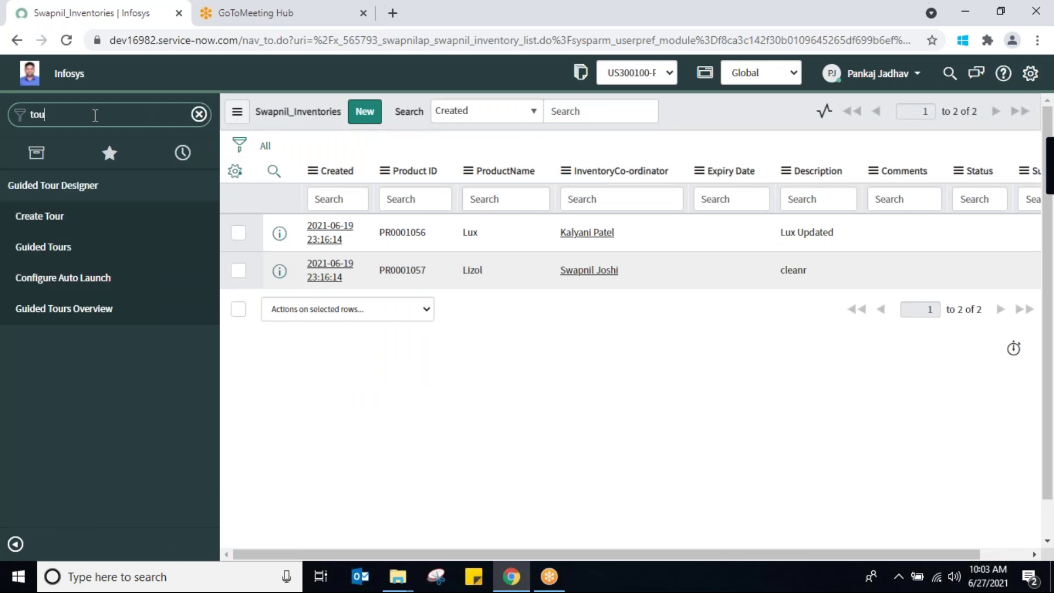
pyautogui.press('BackSpace')
pyautogui.press('BackSpace')
pyautogui.write('aus')
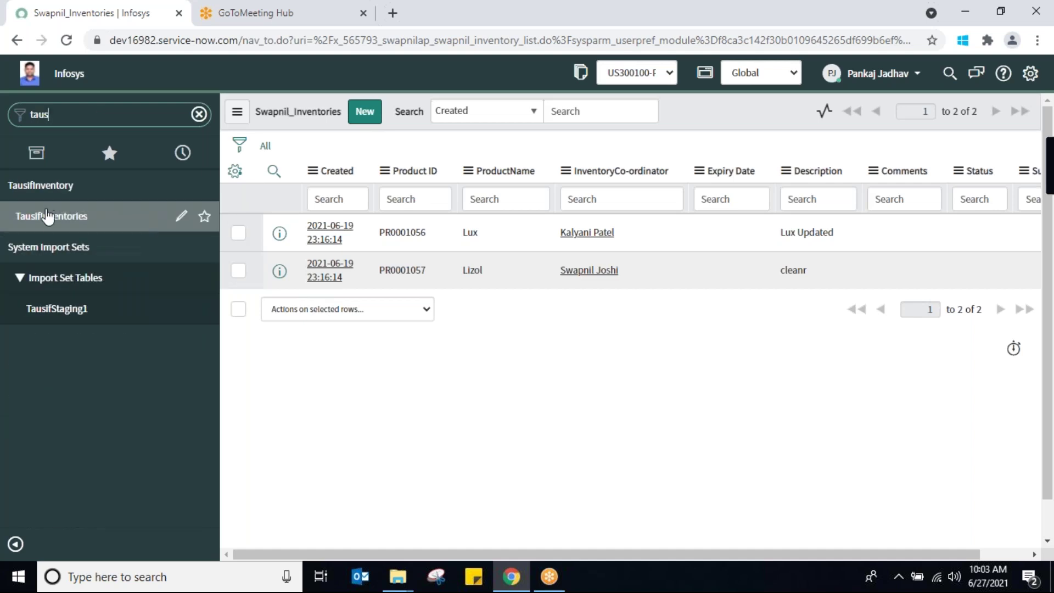
pyautogui.doubleClick(81, 116)
pyautogui.write('swapnil')
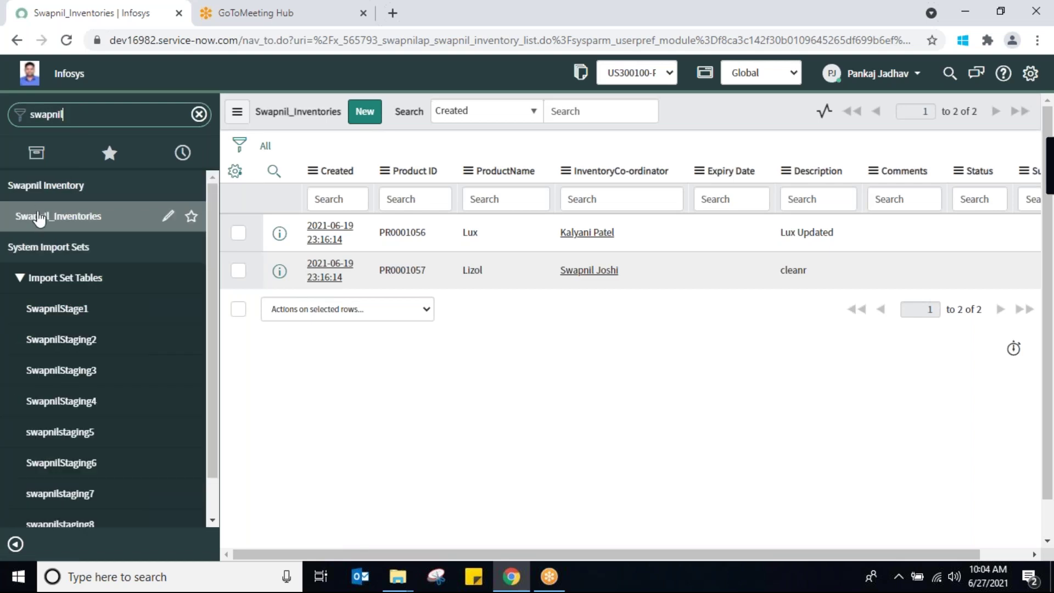
pyautogui.click(38, 217)
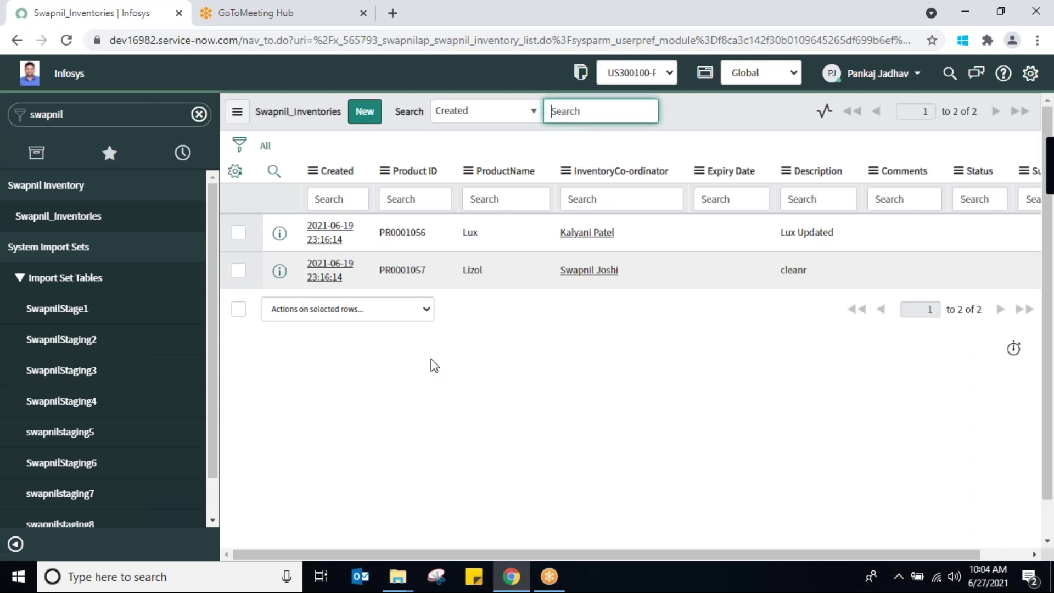
# Start new inventory record PR0001058 and check its Status choices without changing them
pyautogui.click(364, 111)
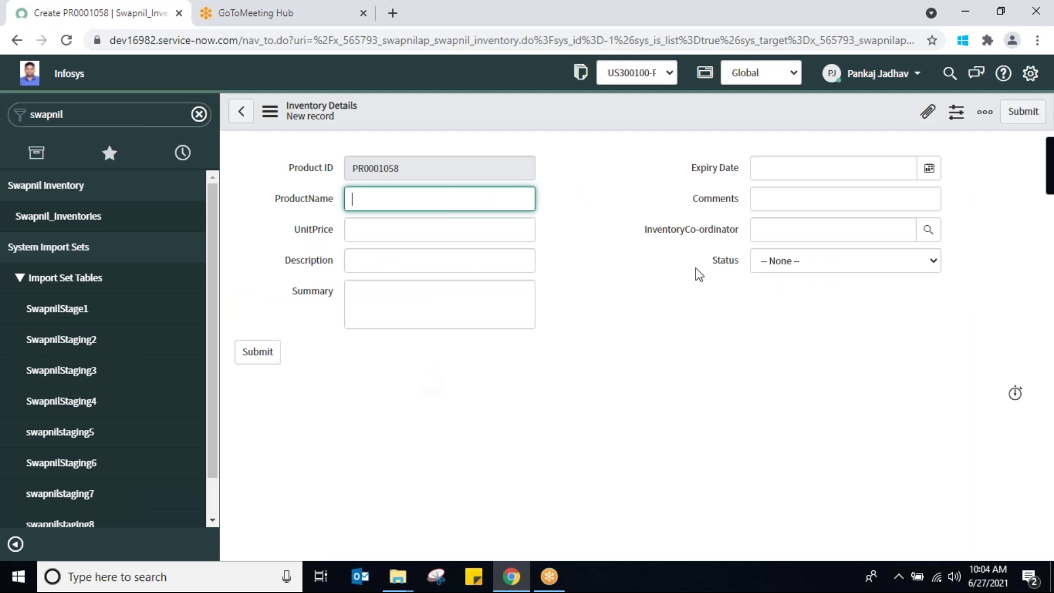
pyautogui.click(887, 267)
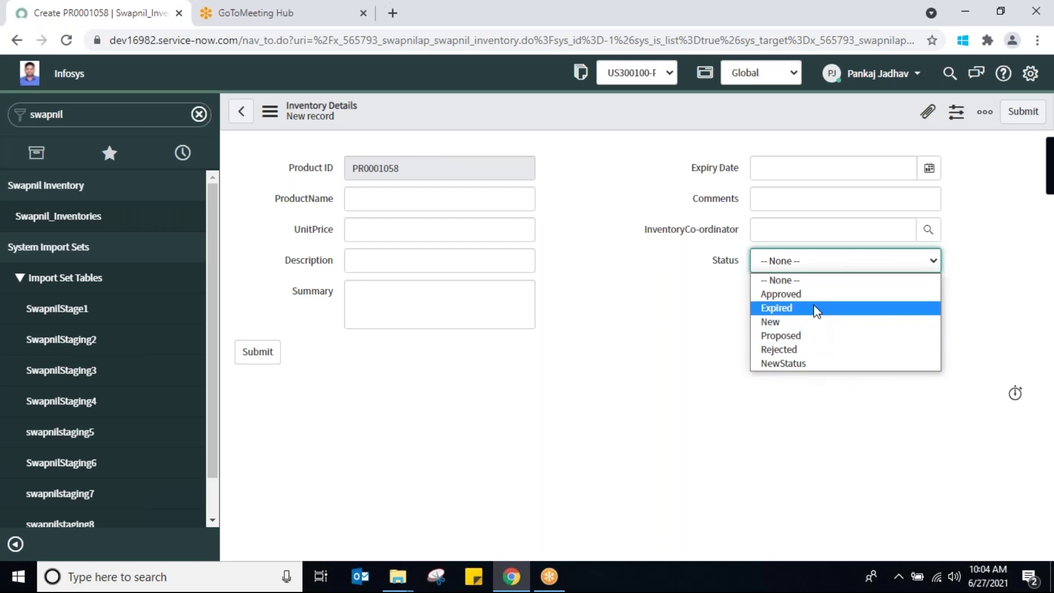
pyautogui.click(816, 225)
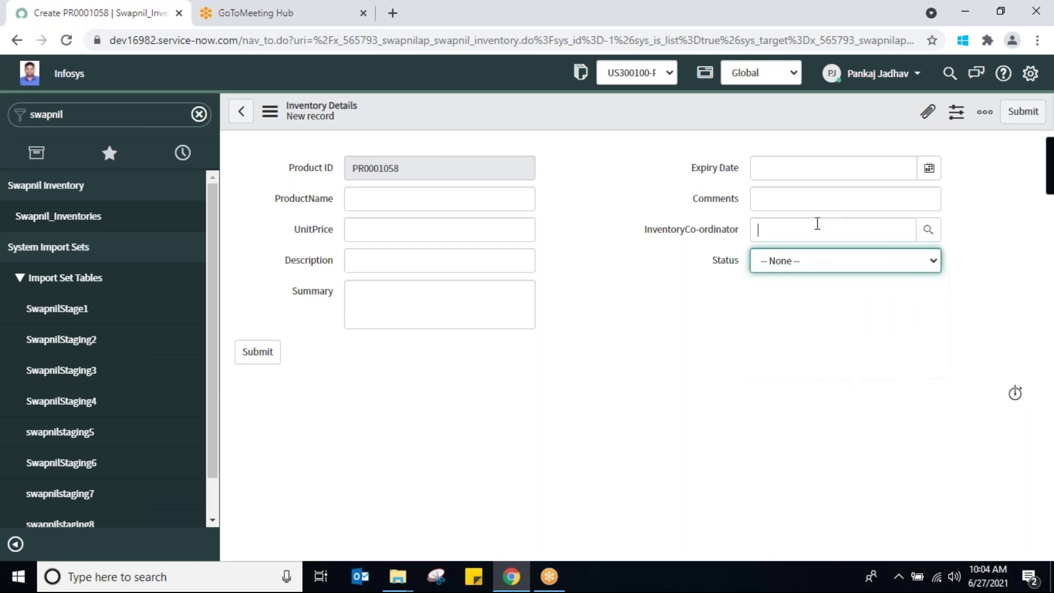
# Browse the co-ordinator lookup and the empty fields, then bring up the Summary field's options
pyautogui.click(830, 230)
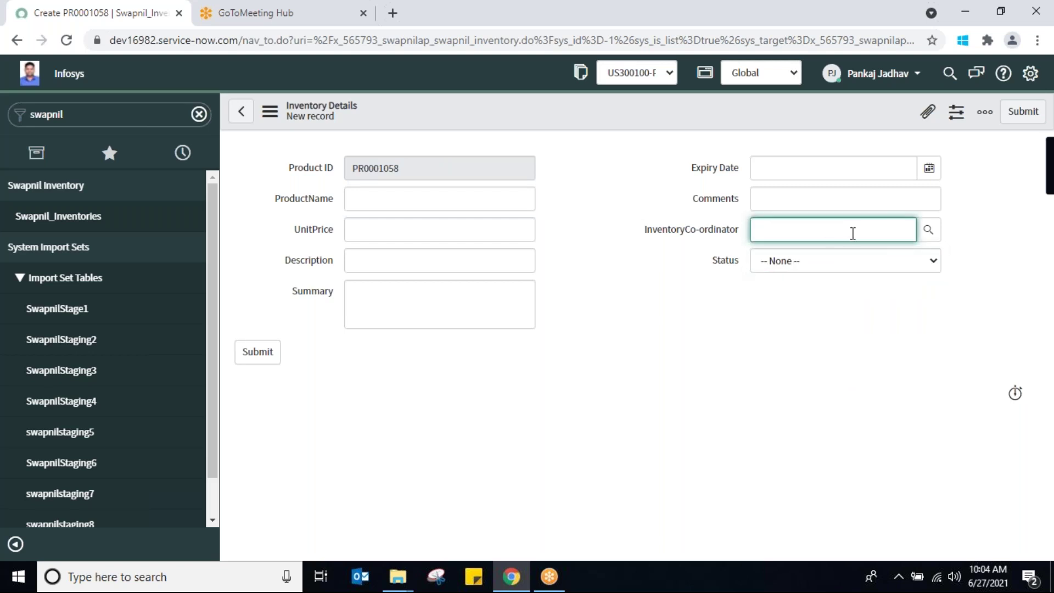
pyautogui.click(929, 230)
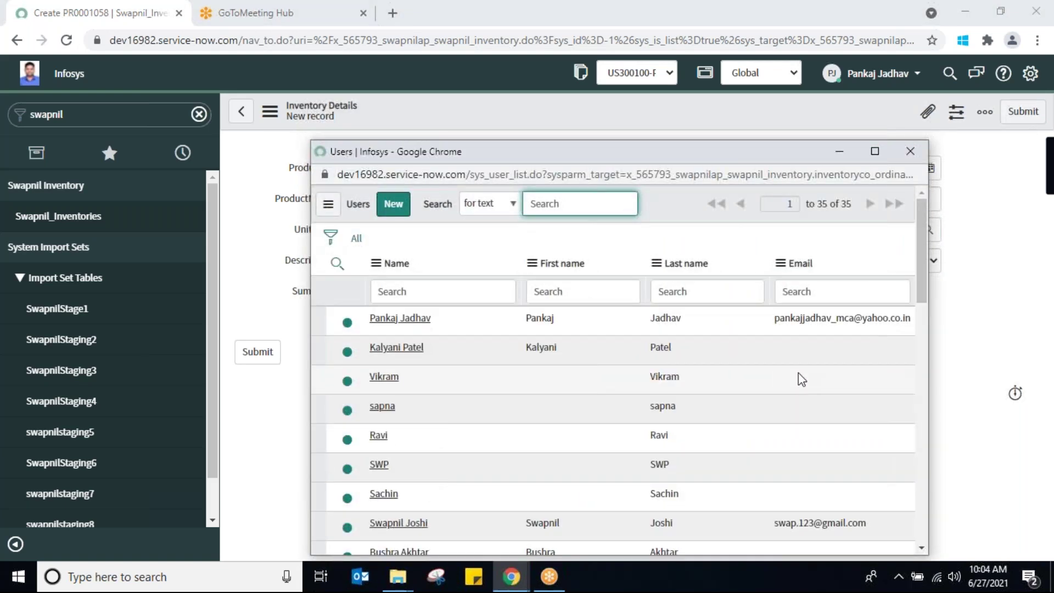
pyautogui.click(910, 151)
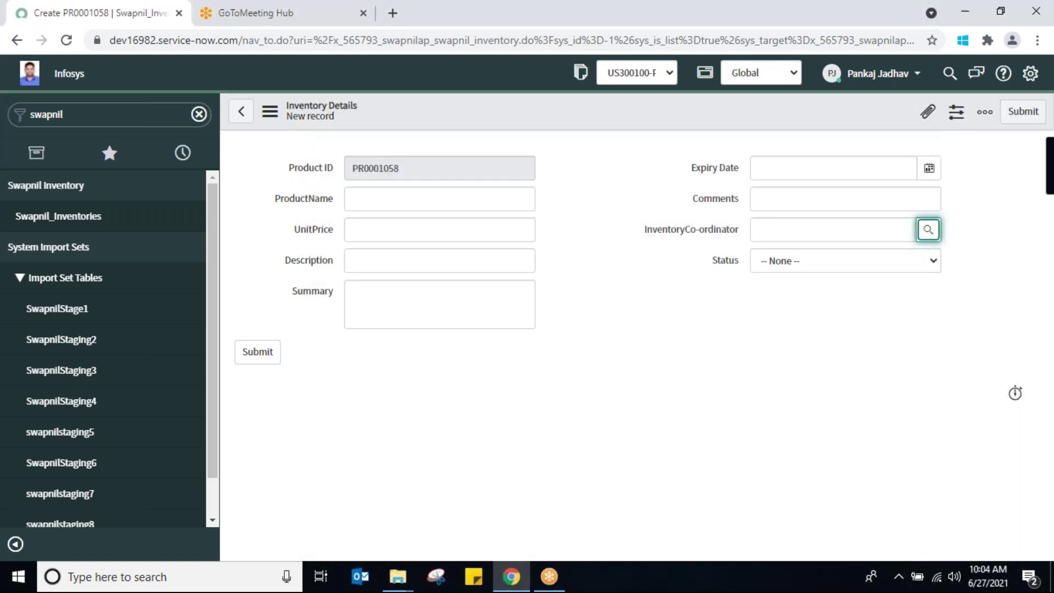
pyautogui.click(848, 167)
pyautogui.click(447, 199)
pyautogui.click(408, 301)
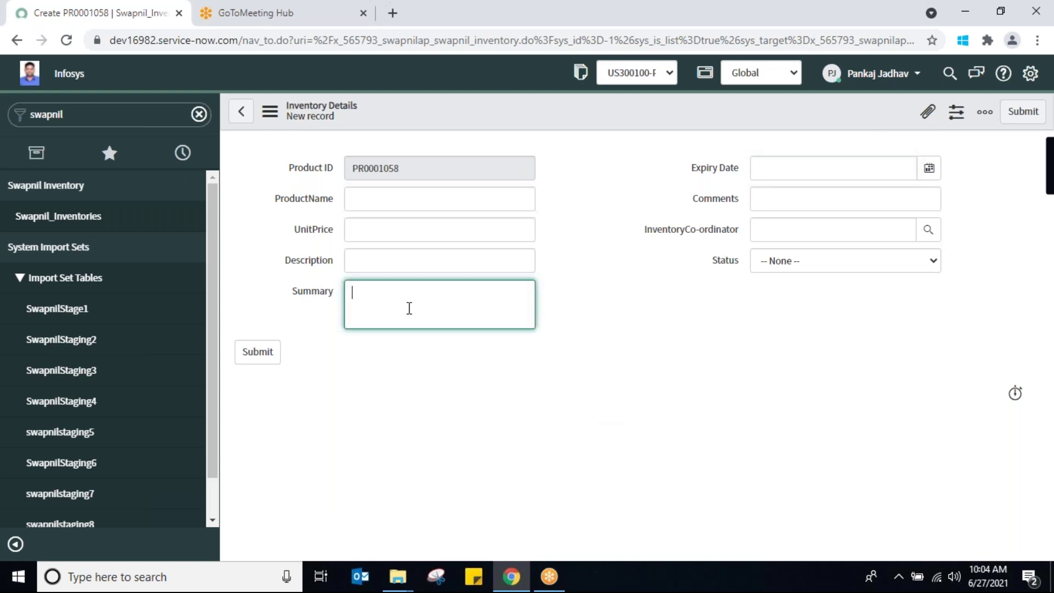
pyautogui.click(306, 291)
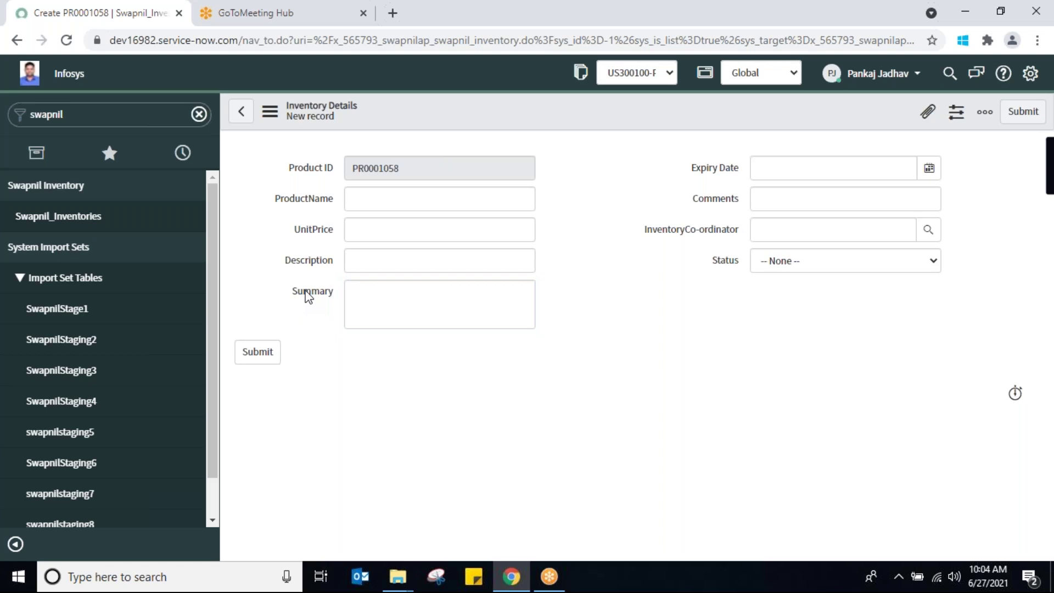
pyautogui.rightClick(308, 297)
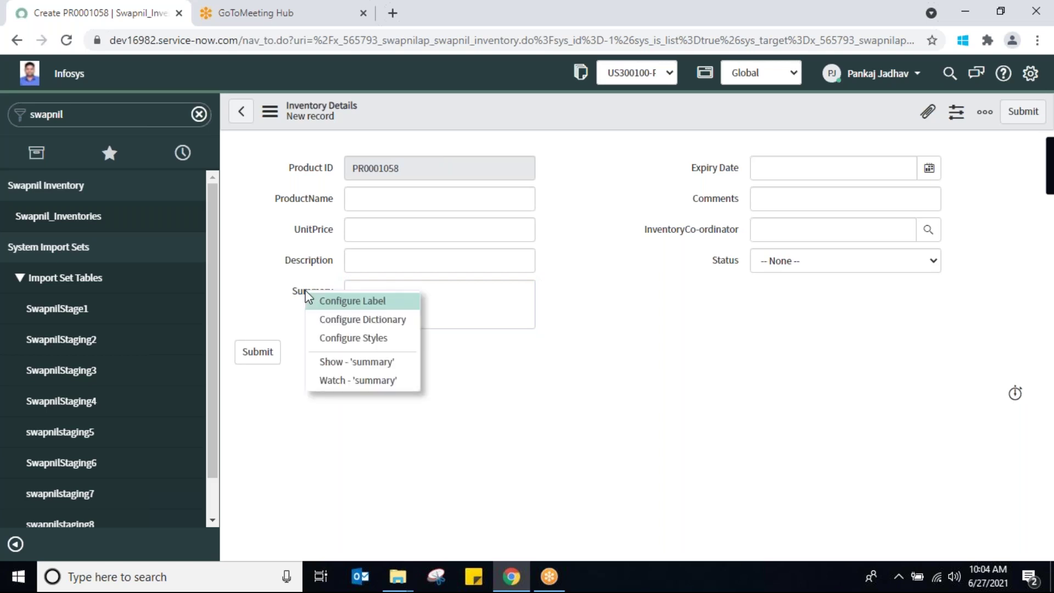
# From the Summary dictionary entry, switch the application to SwapnilAppln and return to form PR0001059
pyautogui.click(345, 320)
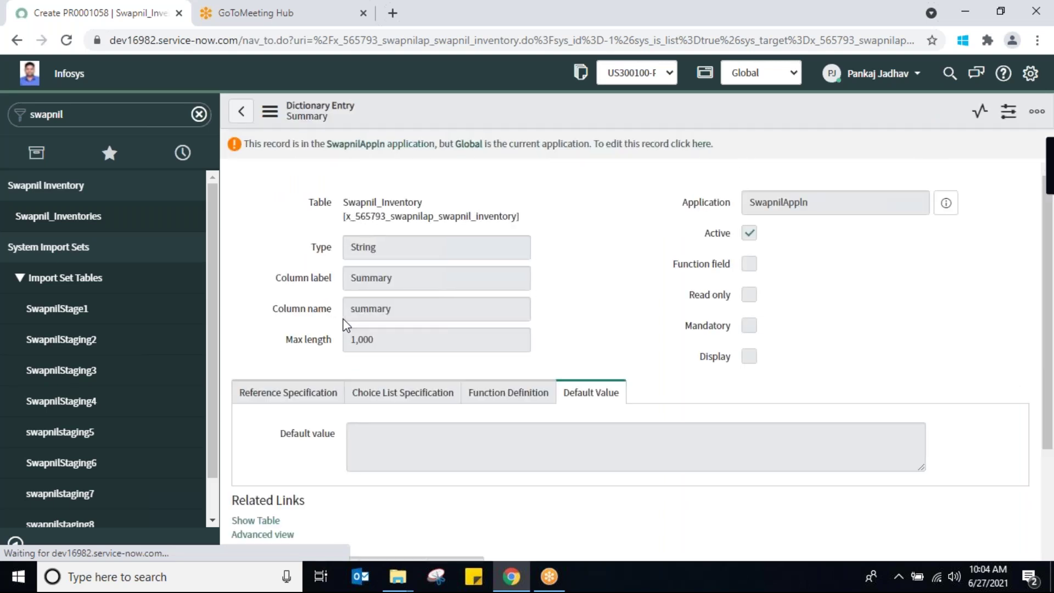
pyautogui.click(781, 71)
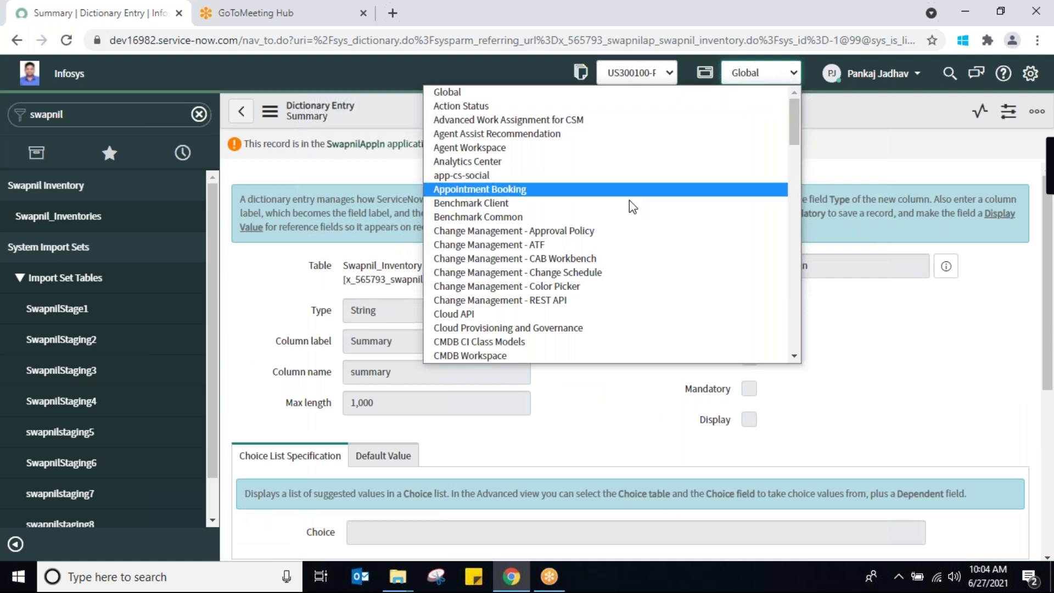
pyautogui.press('s')
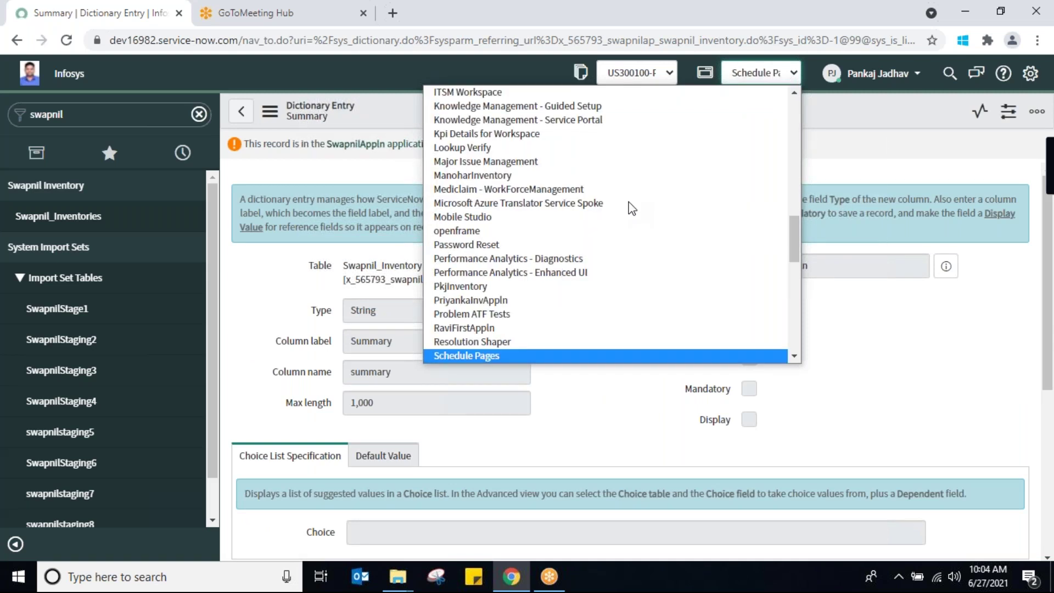
pyautogui.press('Down')
pyautogui.press('Down')
pyautogui.press('Down')
pyautogui.press('Down')
pyautogui.press('Down')
pyautogui.press('Down')
pyautogui.press('Down')
pyautogui.press('Down')
pyautogui.press('Down')
pyautogui.press('Down')
pyautogui.press('Down')
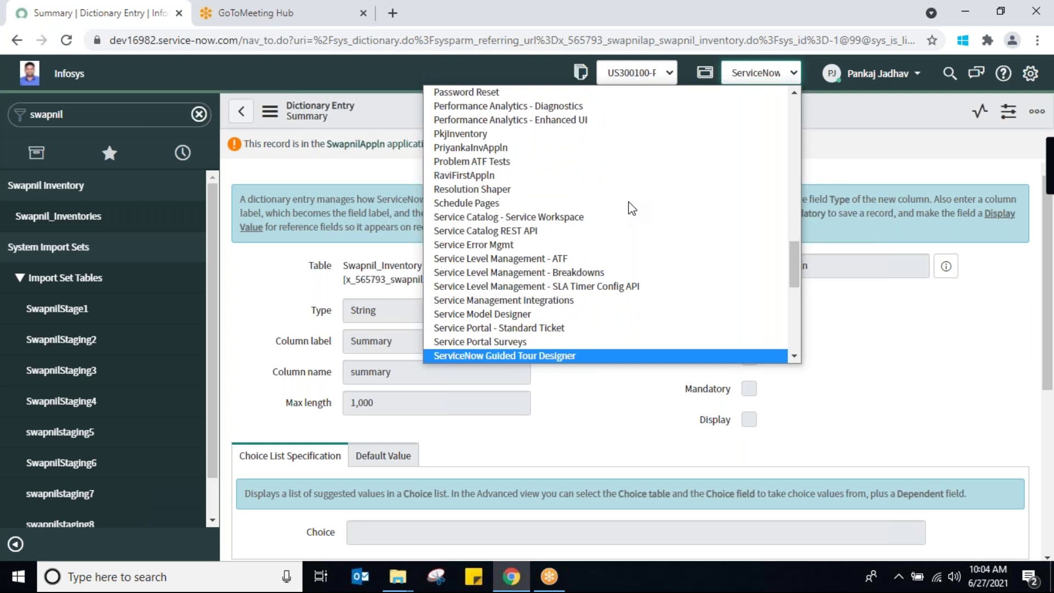
pyautogui.press('Down')
pyautogui.write('sw')
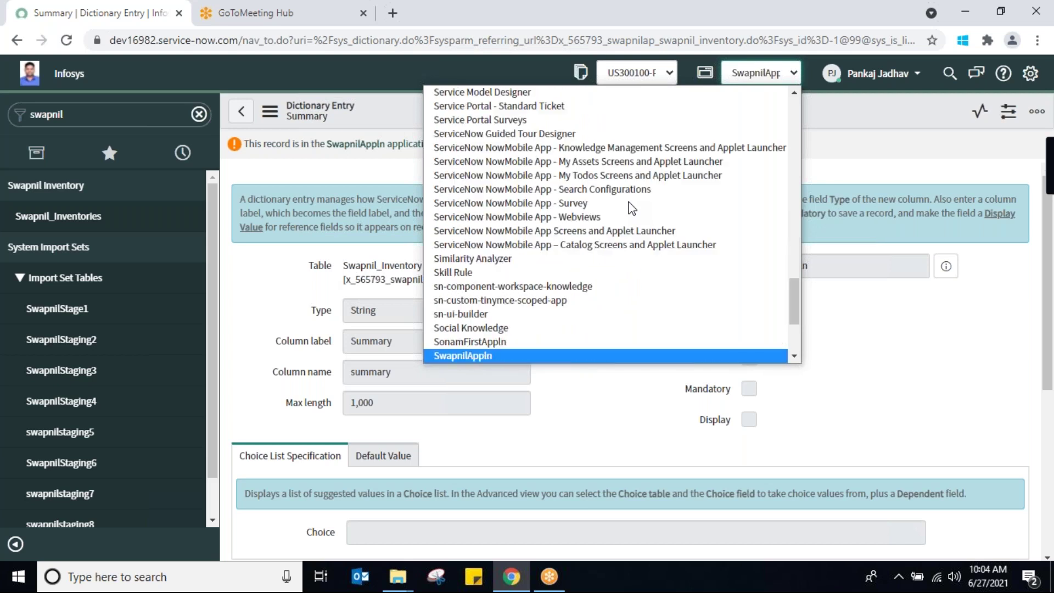
pyautogui.press('Return')
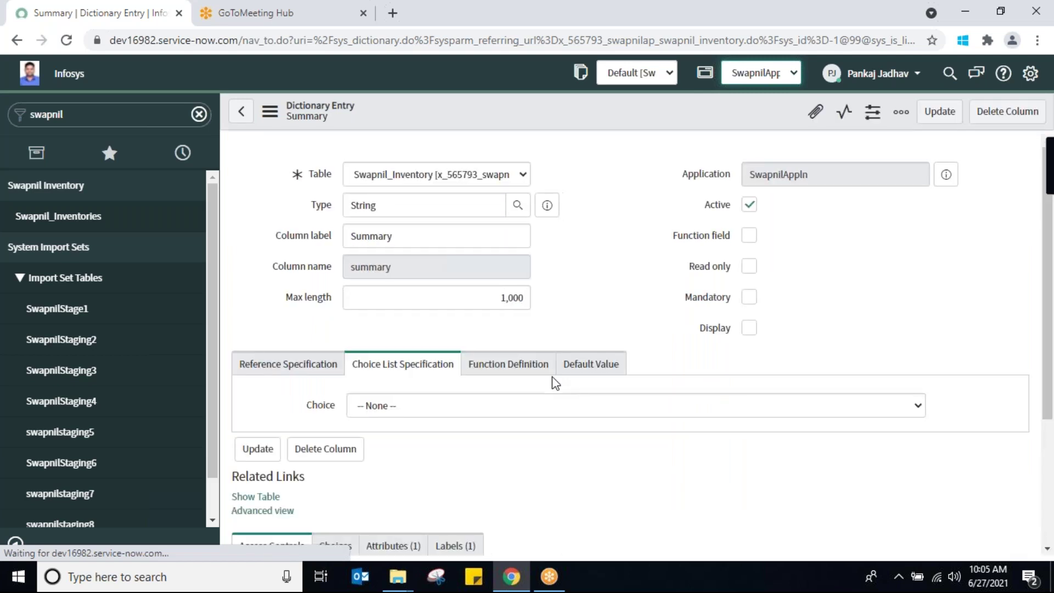
pyautogui.moveTo(496, 360); pyautogui.dragTo(533, 339)
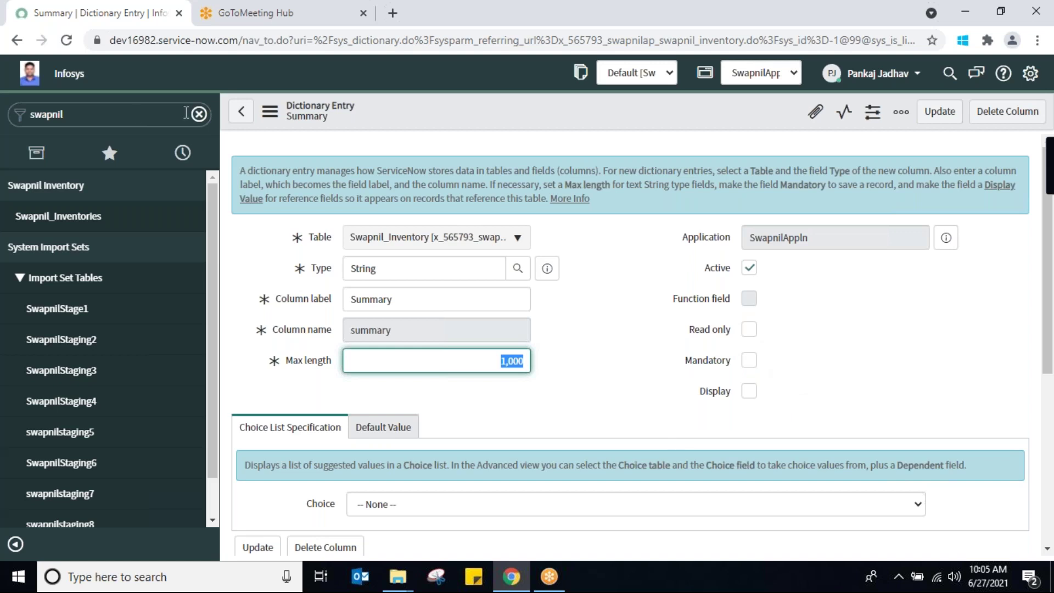
pyautogui.click(243, 117)
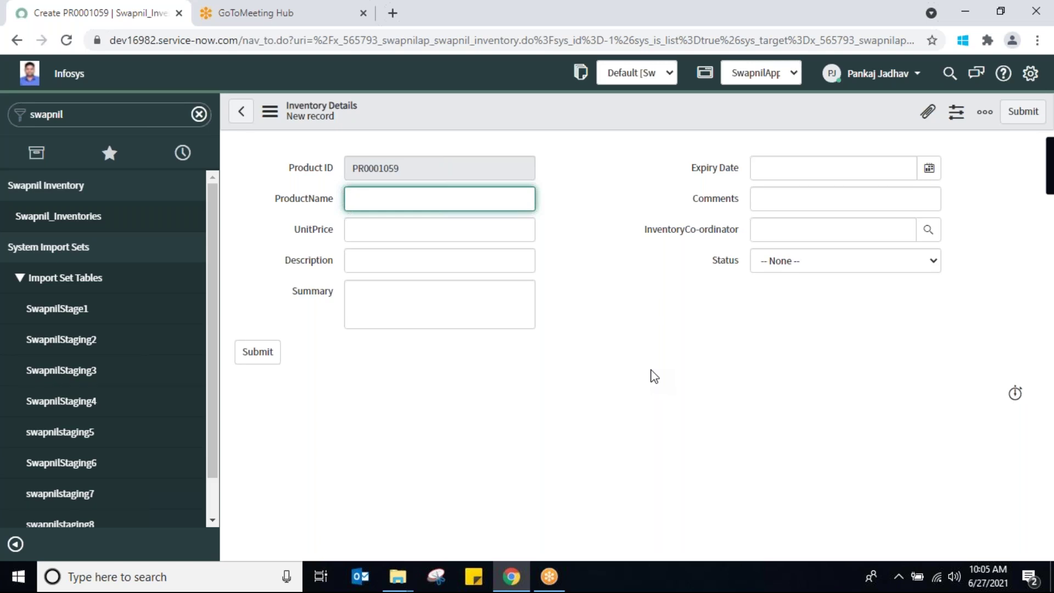
# Search 'data sour', open the Data Sources list, and start a new data source record
pyautogui.click(128, 120)
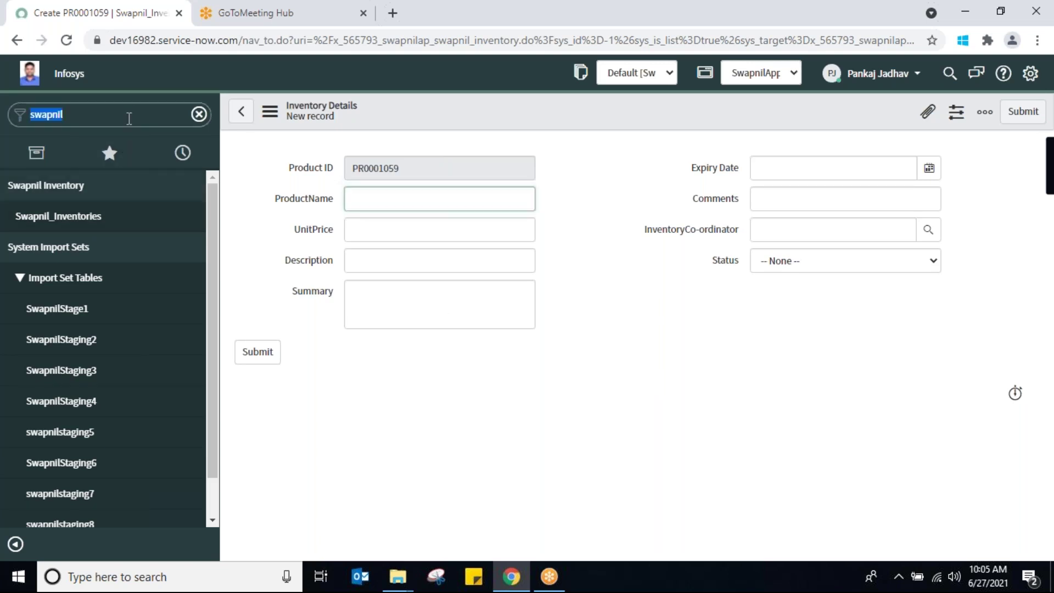
pyautogui.write('data sour')
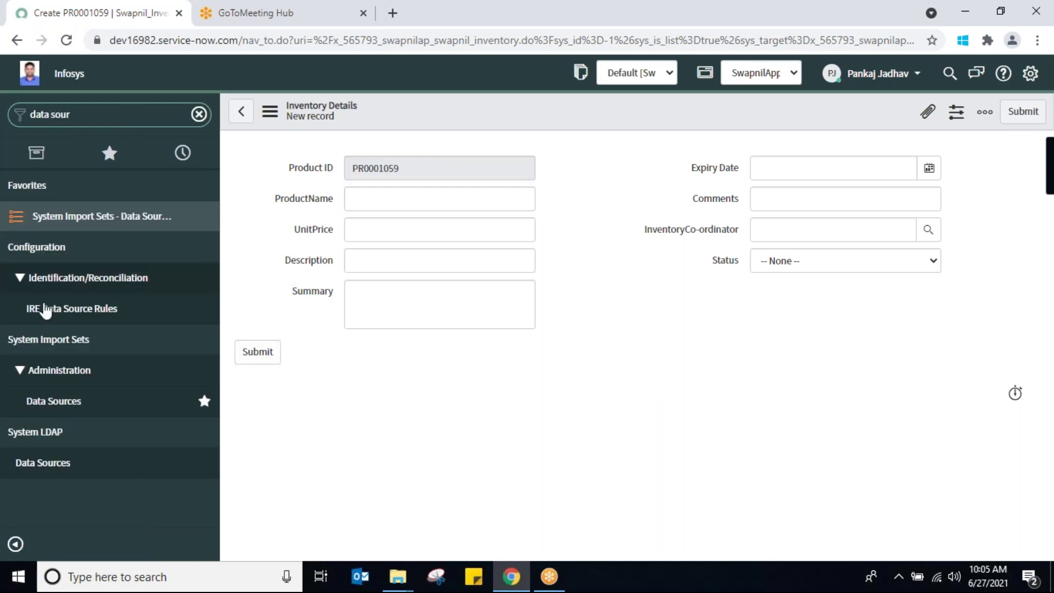
pyautogui.click(49, 404)
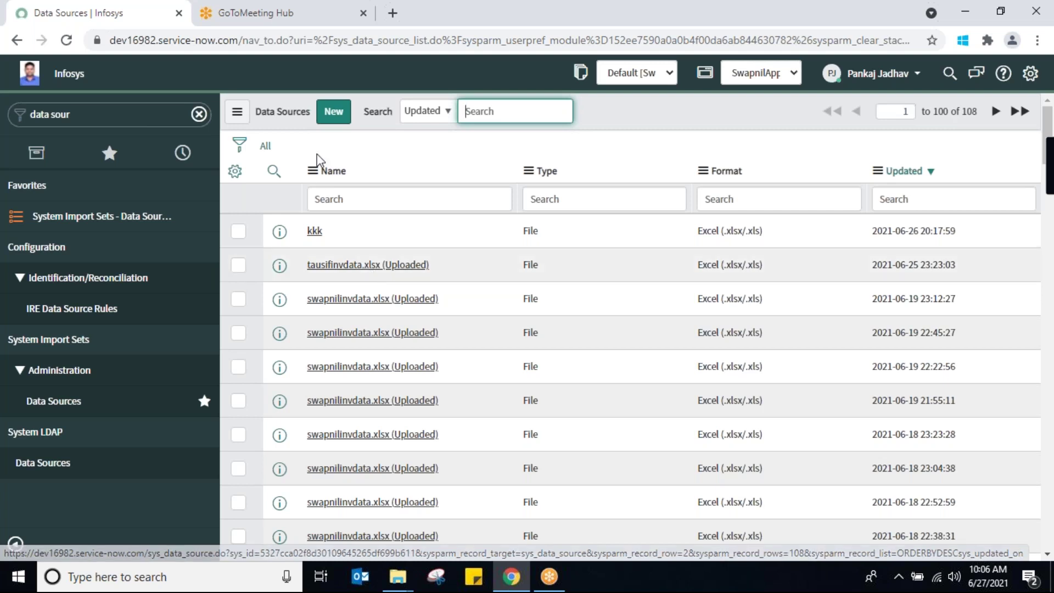
pyautogui.click(337, 118)
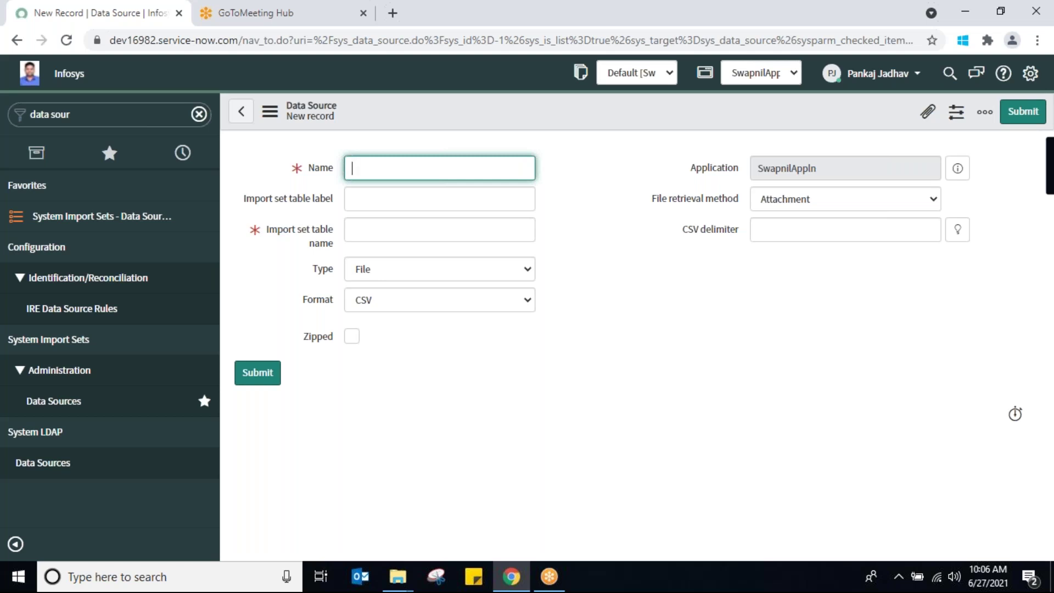
# Keep type File, choose Excel (.xlsx/.xls) format, and set Sheet number and Header row to 1
pyautogui.click(504, 272)
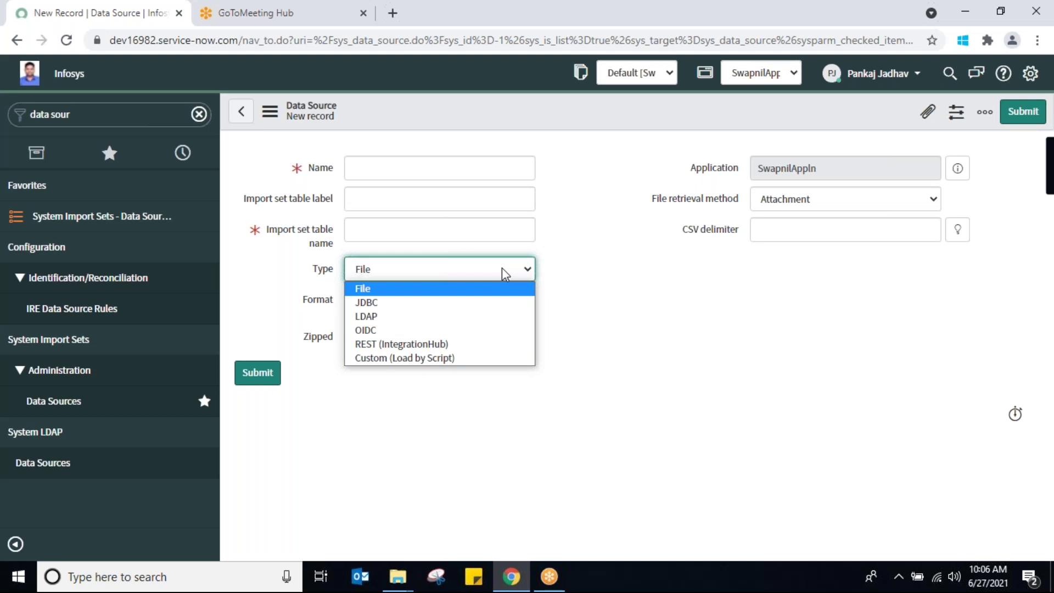
pyautogui.click(371, 288)
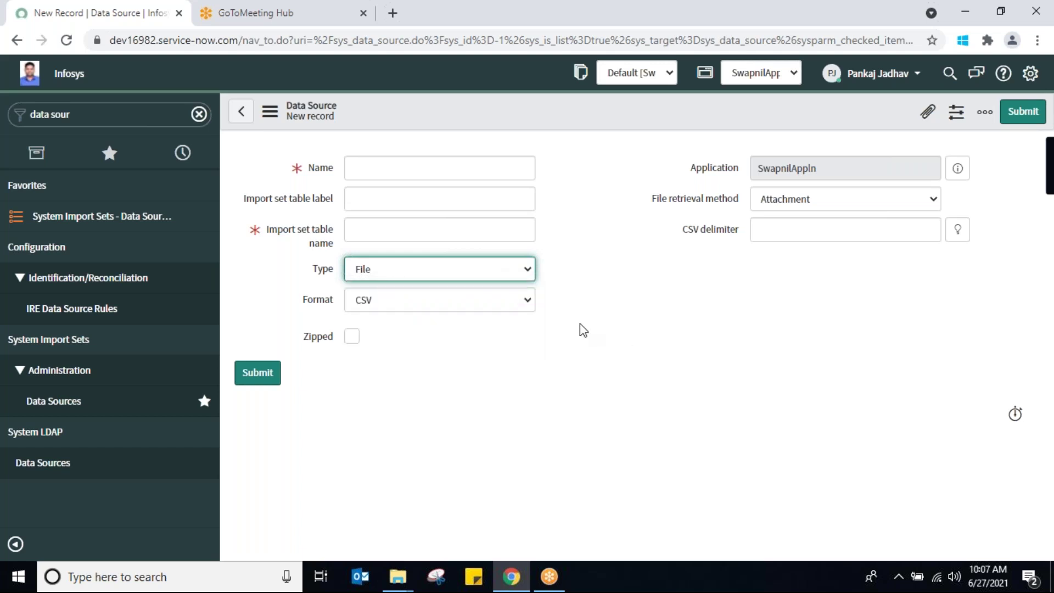
pyautogui.click(511, 302)
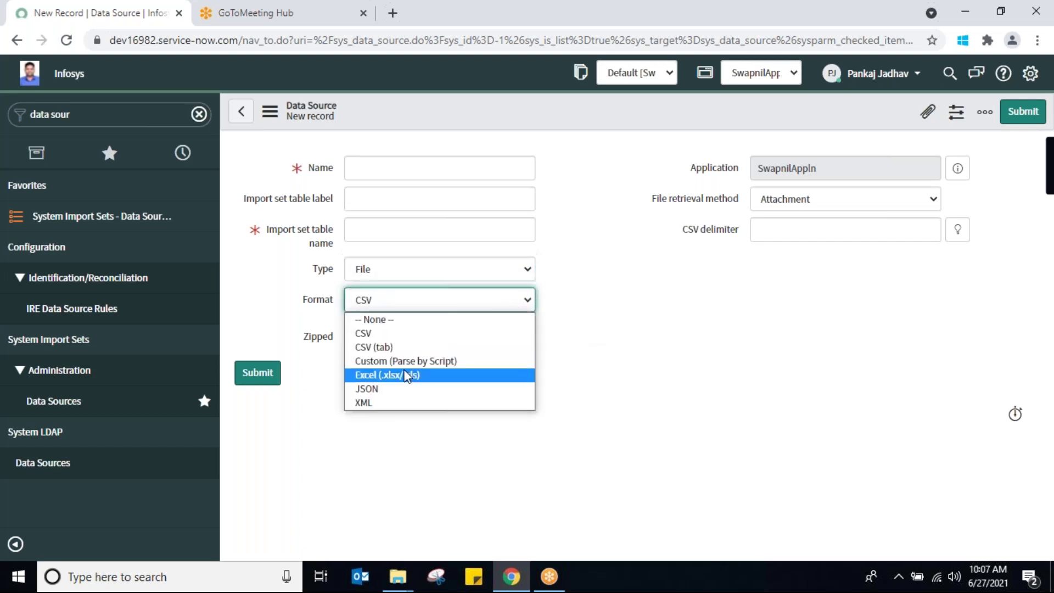
pyautogui.click(406, 377)
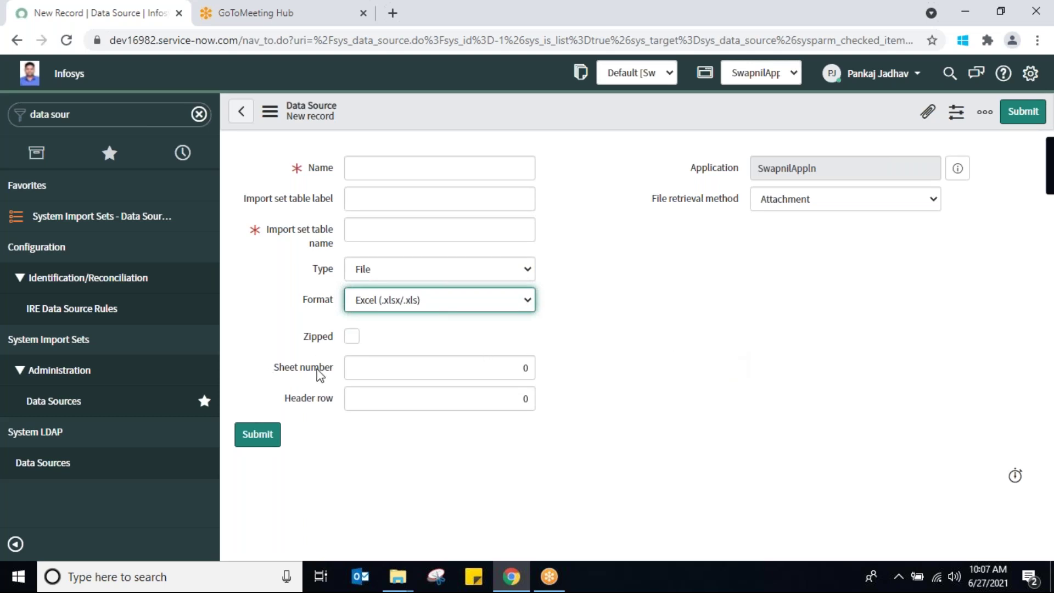
pyautogui.doubleClick(516, 373)
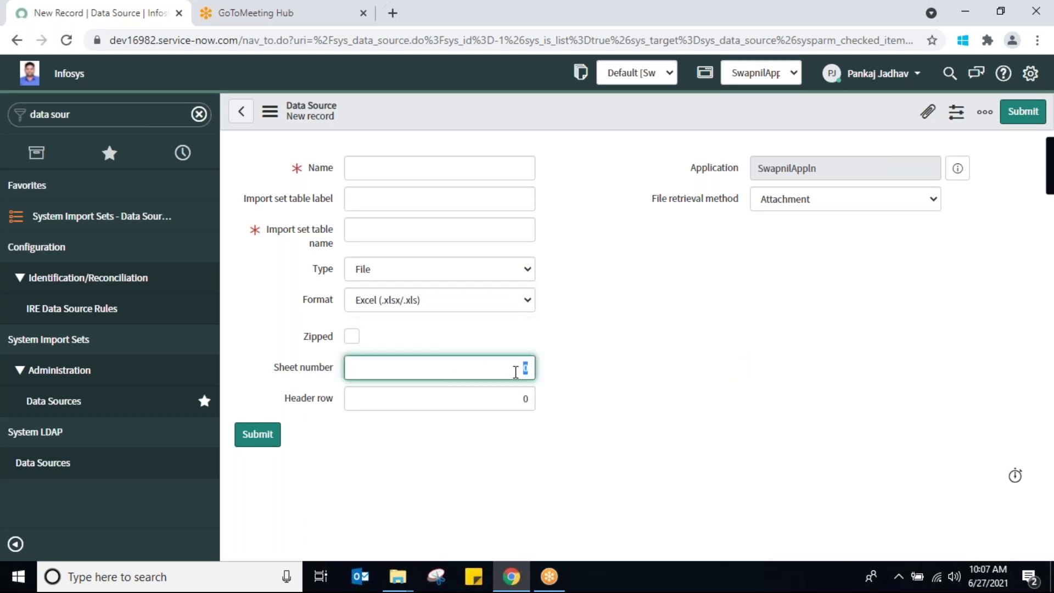
pyautogui.press('Tab')
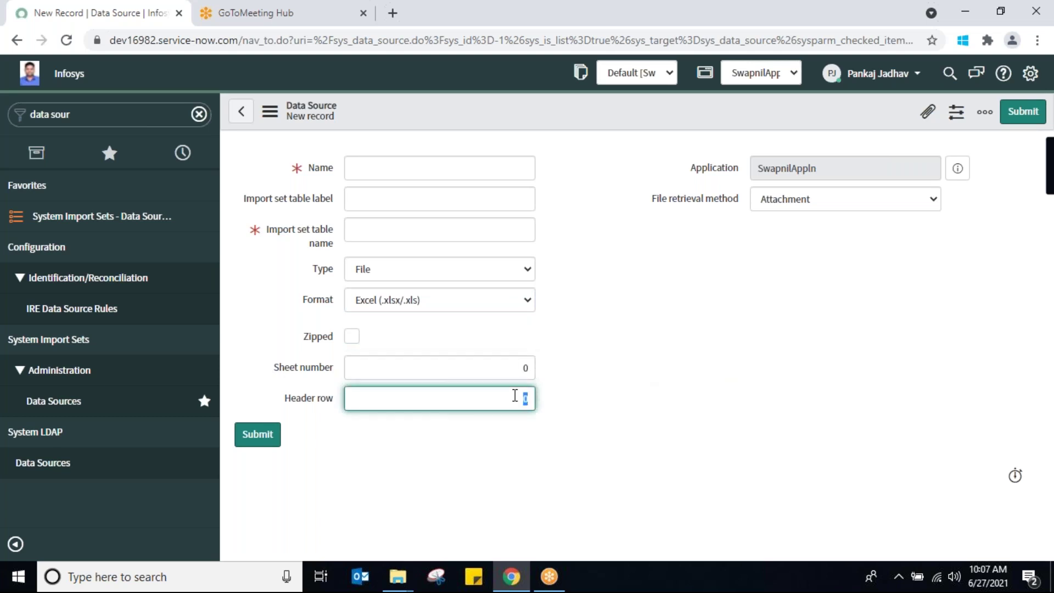
pyautogui.doubleClick(524, 368)
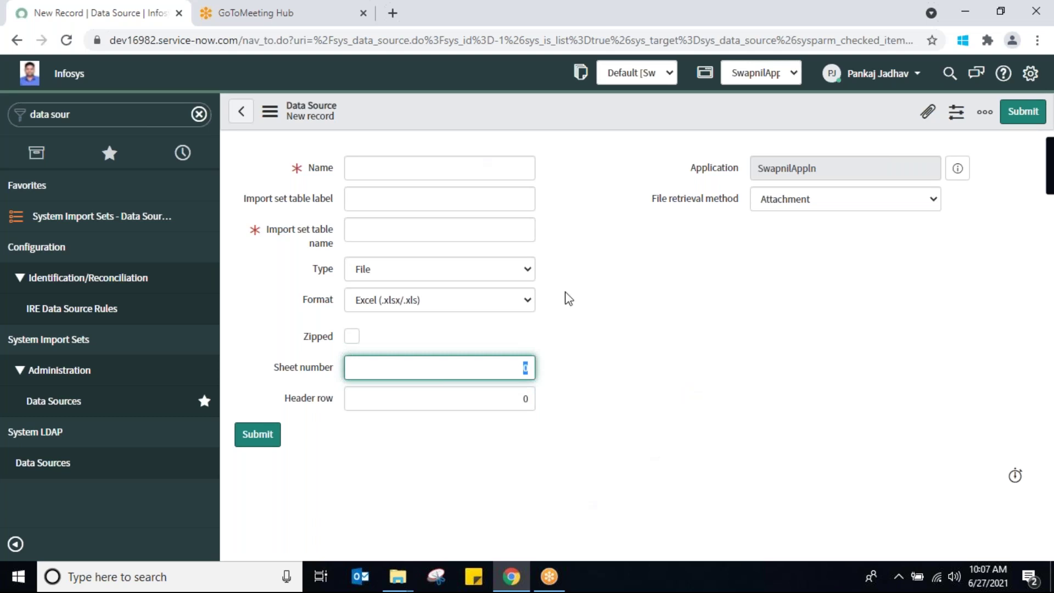
pyautogui.write('1')
pyautogui.doubleClick(521, 399)
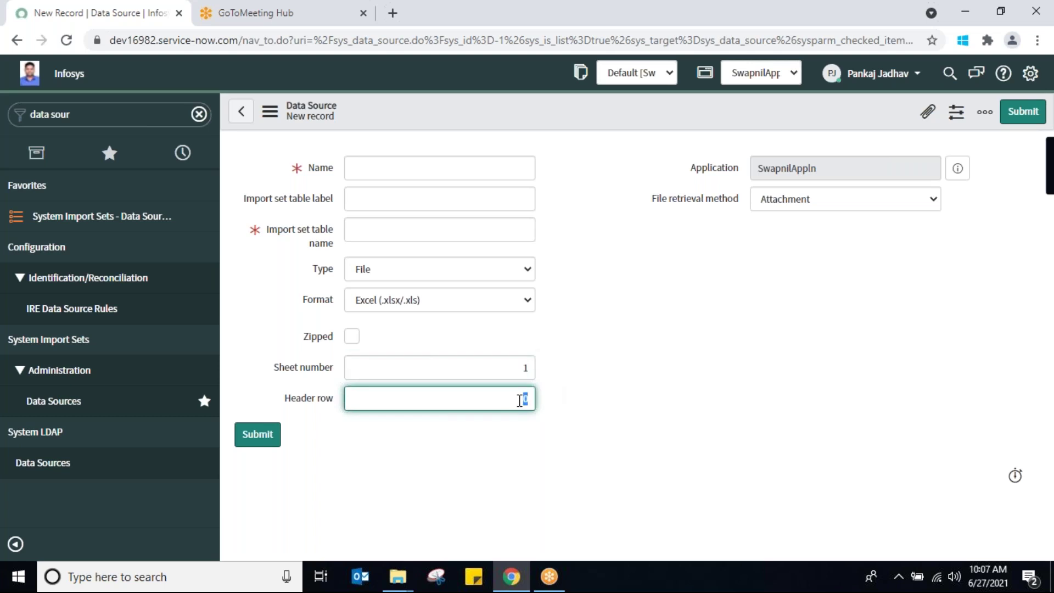
pyautogui.write('1')
pyautogui.click(908, 202)
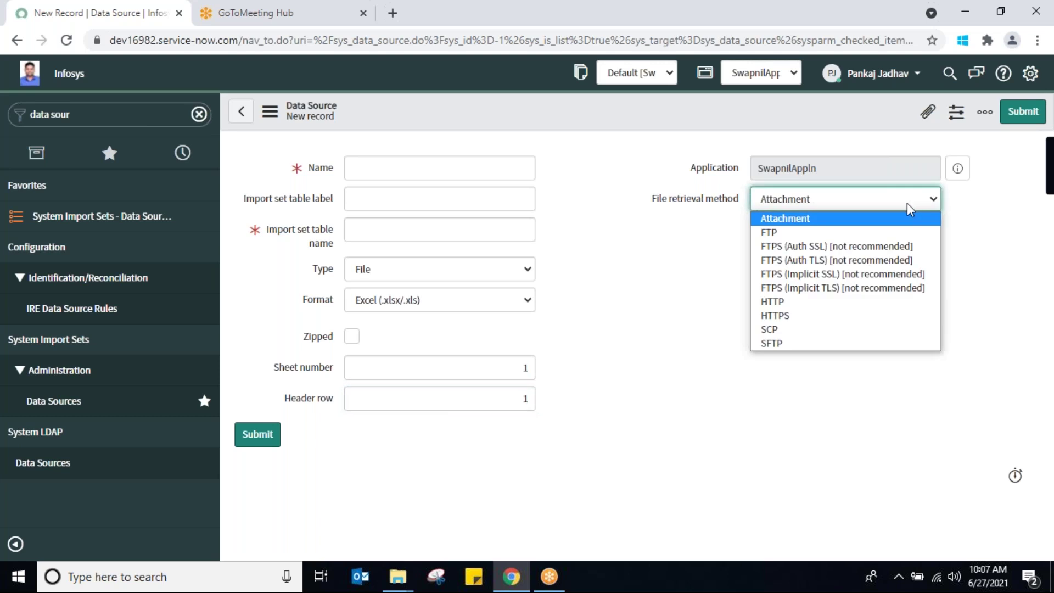
pyautogui.click(796, 230)
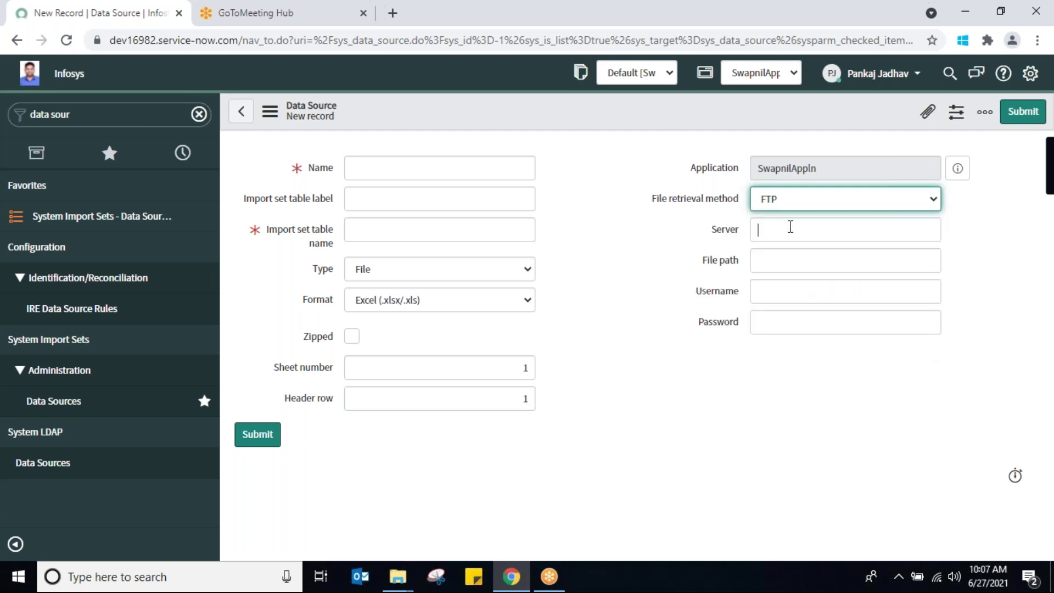
pyautogui.click(791, 227)
pyautogui.click(789, 266)
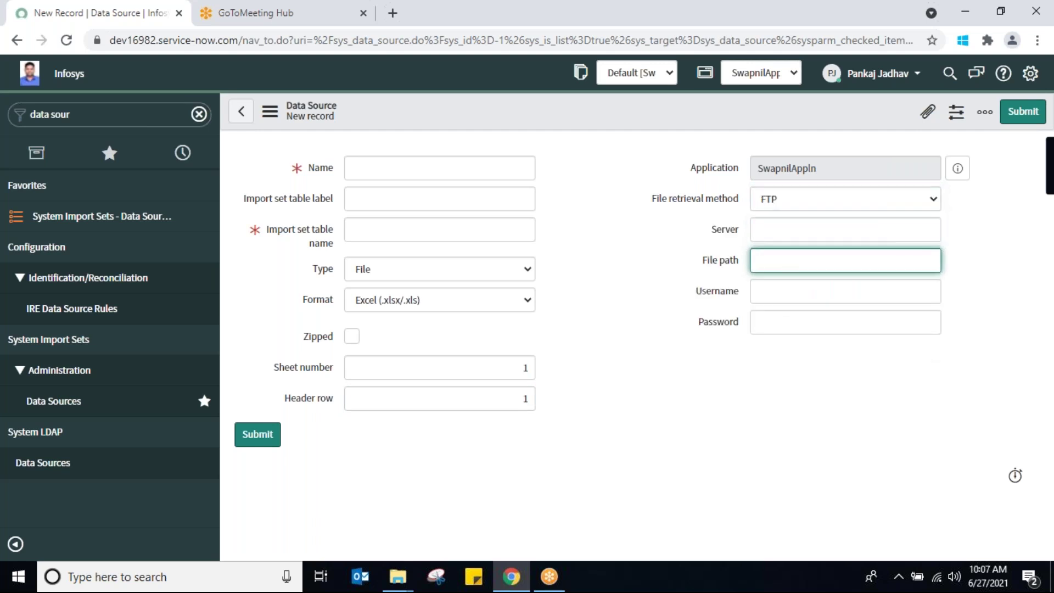
pyautogui.click(796, 292)
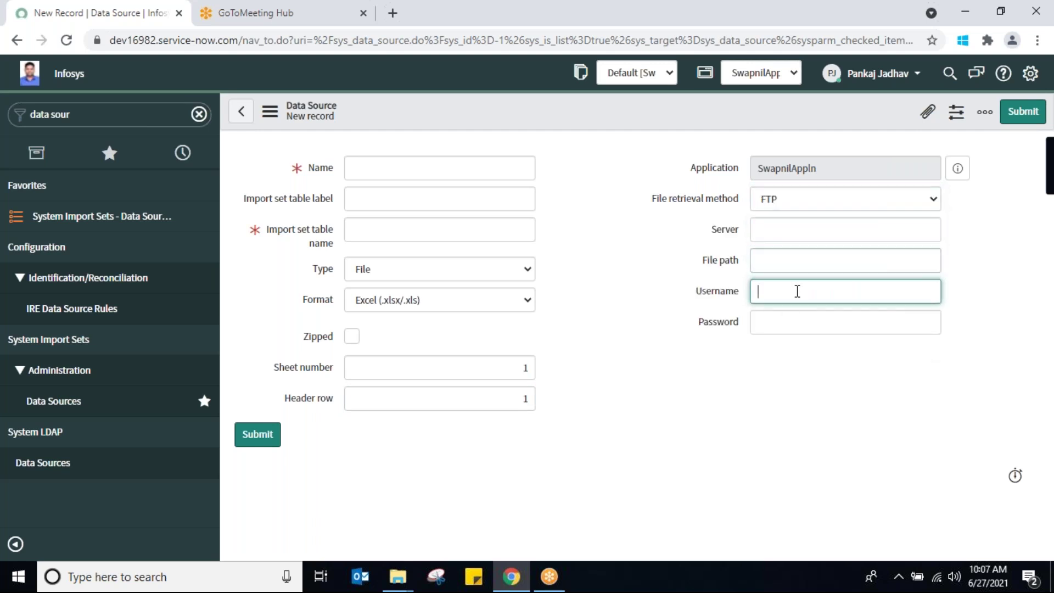
pyautogui.click(801, 324)
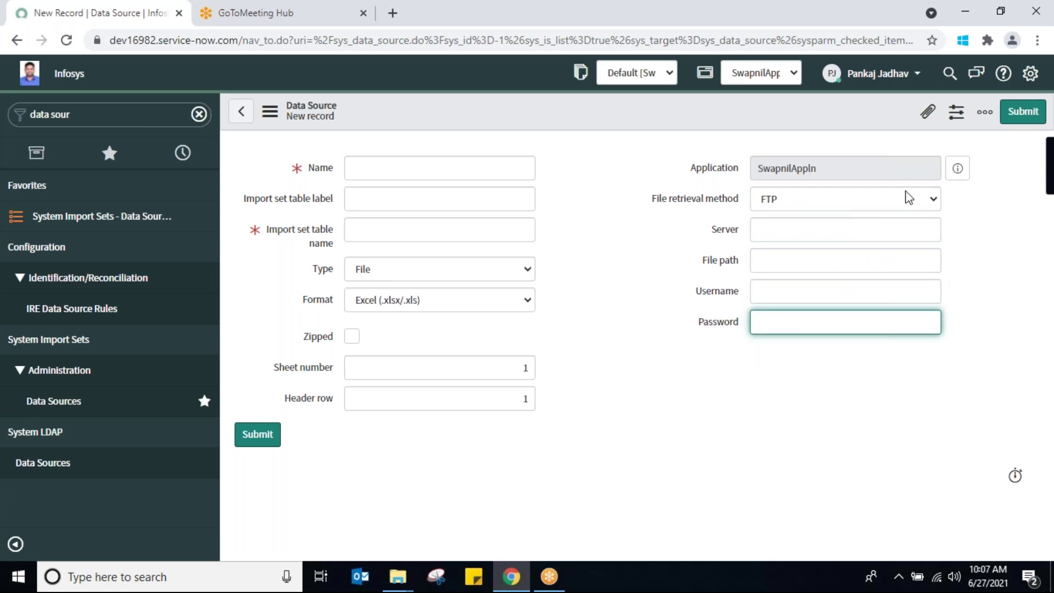
pyautogui.click(928, 200)
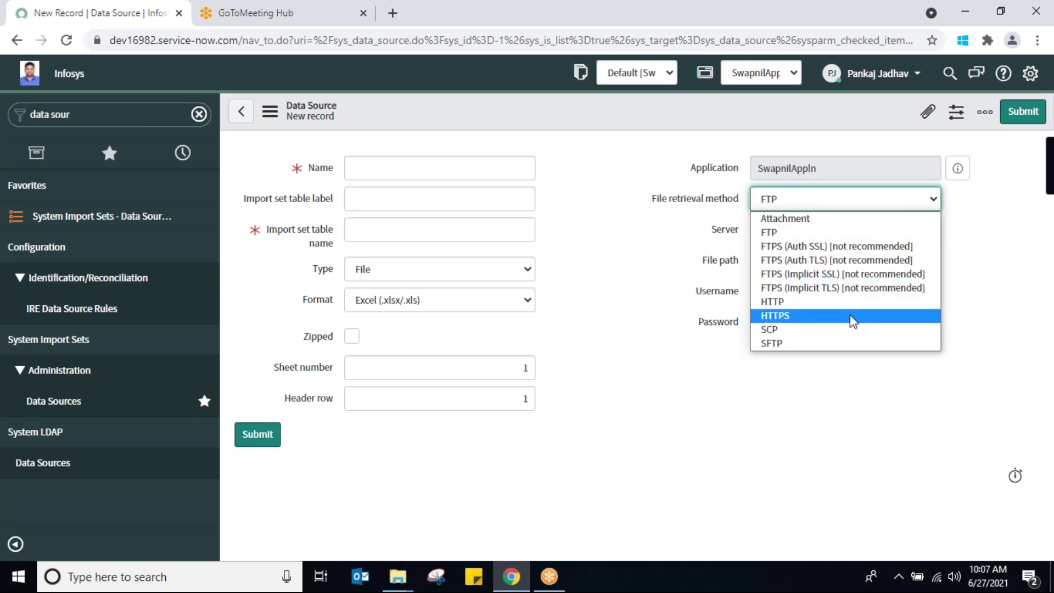
pyautogui.click(864, 219)
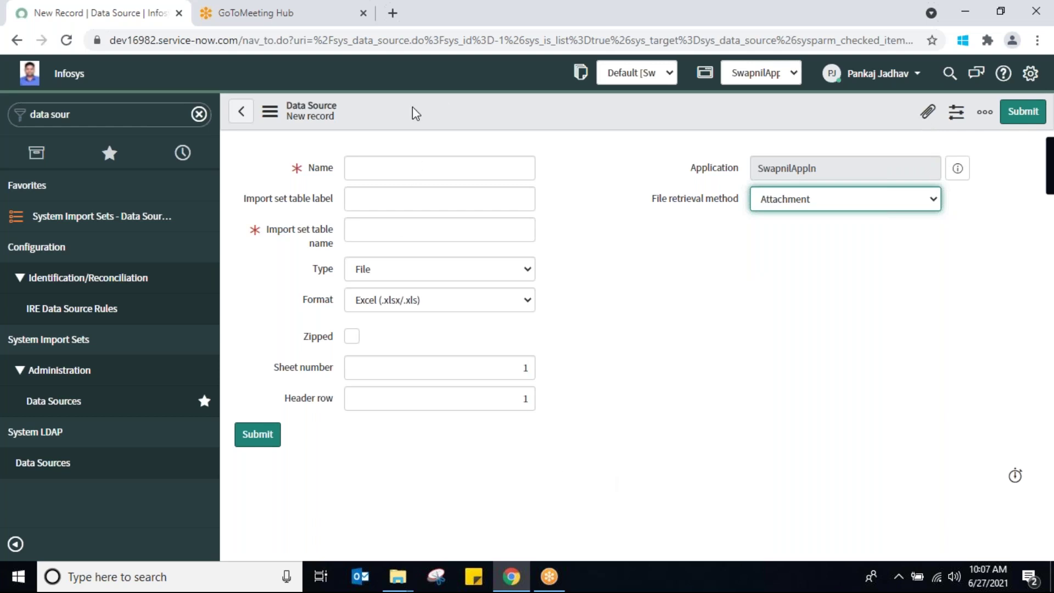
pyautogui.click(385, 174)
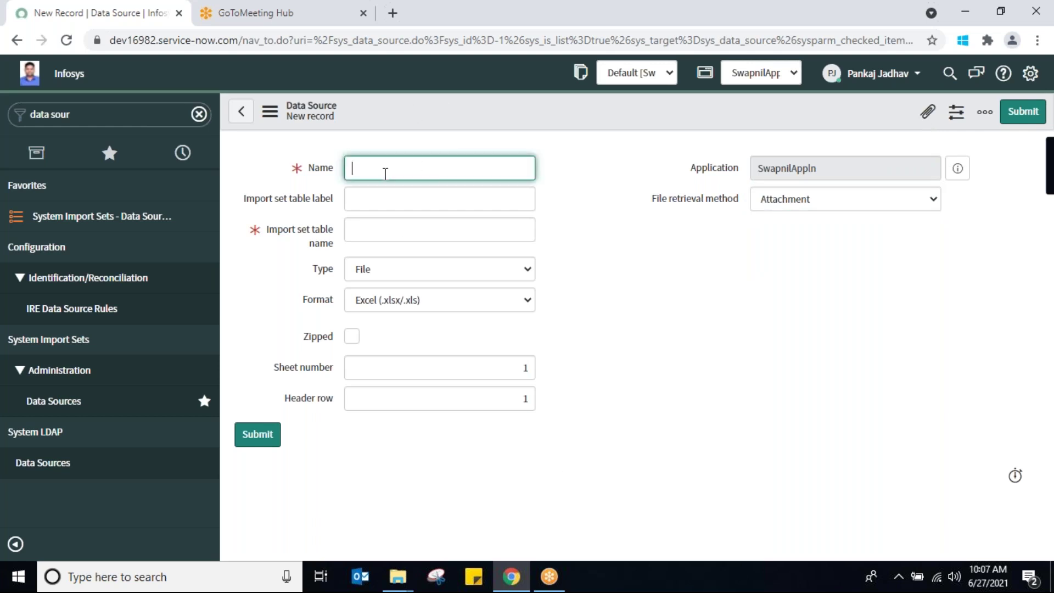
# Name the data source SwapnilDataSrc with import set table label SwapnilStaging9, auto-filling its table name
pyautogui.write('SwapnilDataSrc')
pyautogui.click(428, 199)
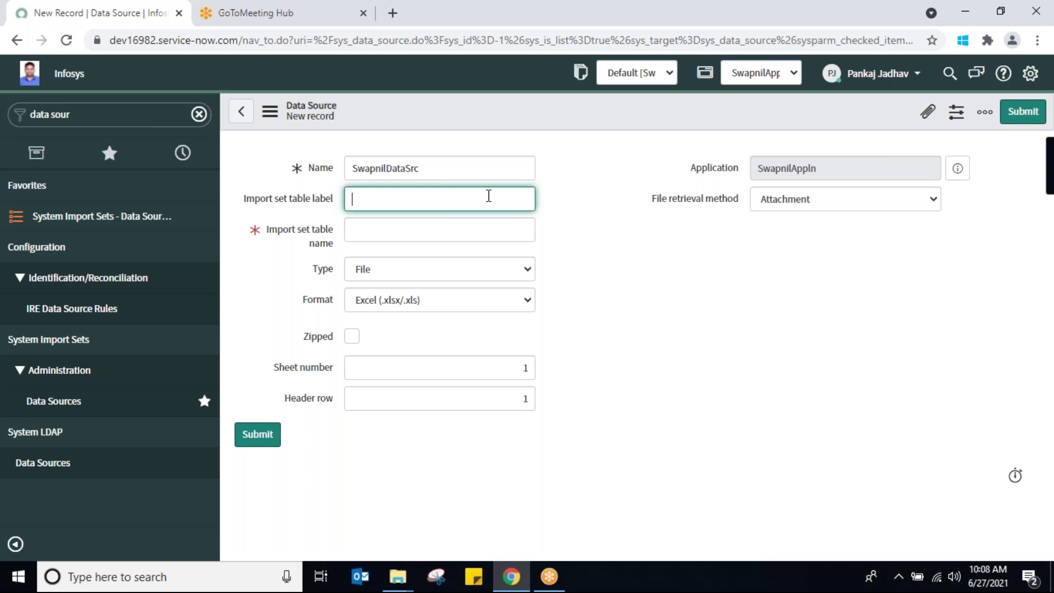
pyautogui.write('SwapnilStaging9')
pyautogui.click(428, 219)
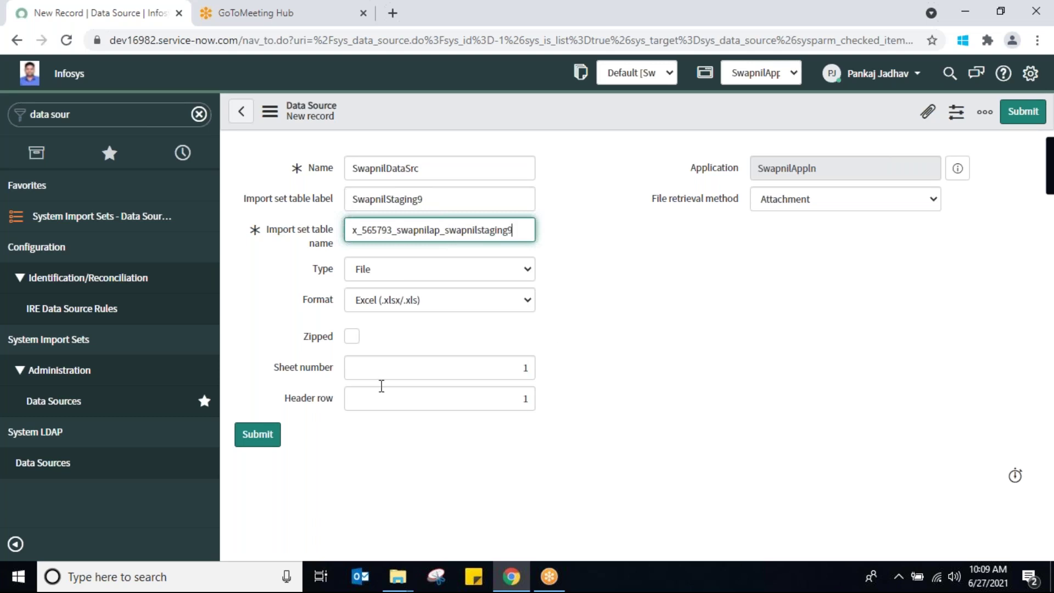
# Revisit the sheet number and header row fields, then close the Radical Explorer window
pyautogui.click(452, 368)
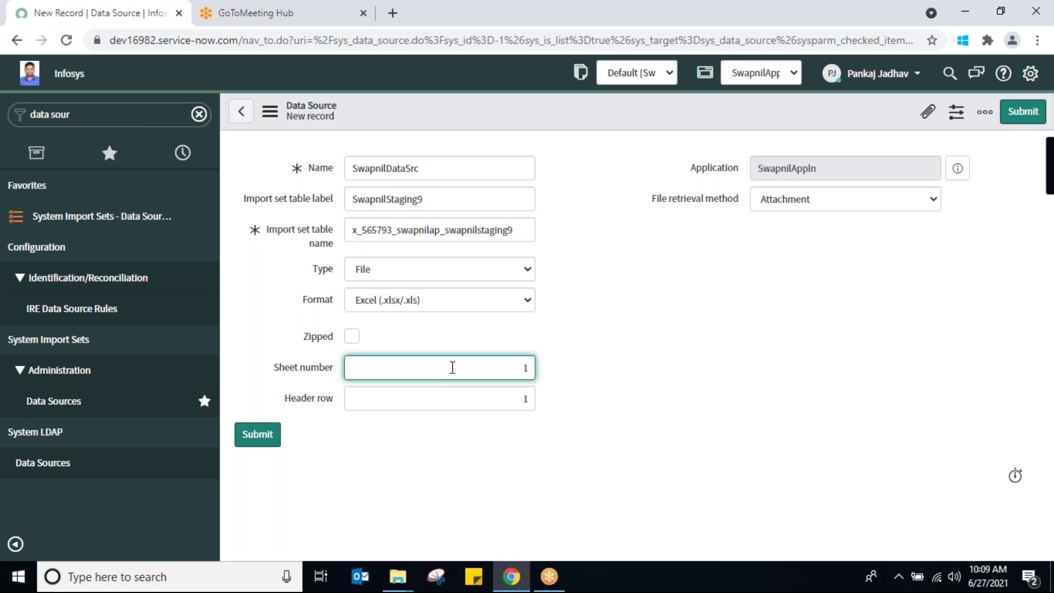
pyautogui.doubleClick(524, 368)
pyautogui.press('Tab')
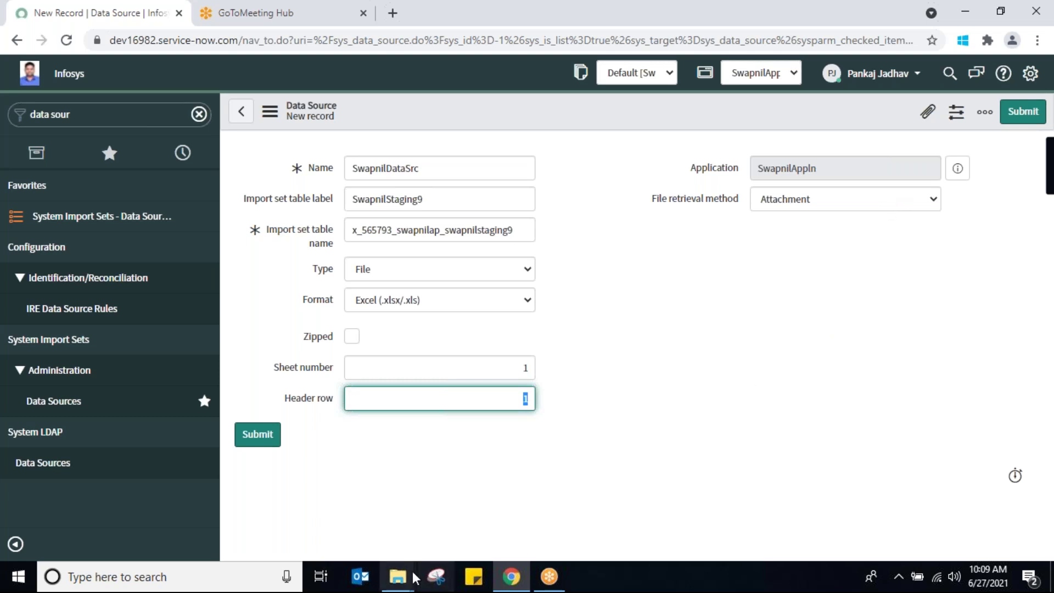
pyautogui.moveTo(403, 578)
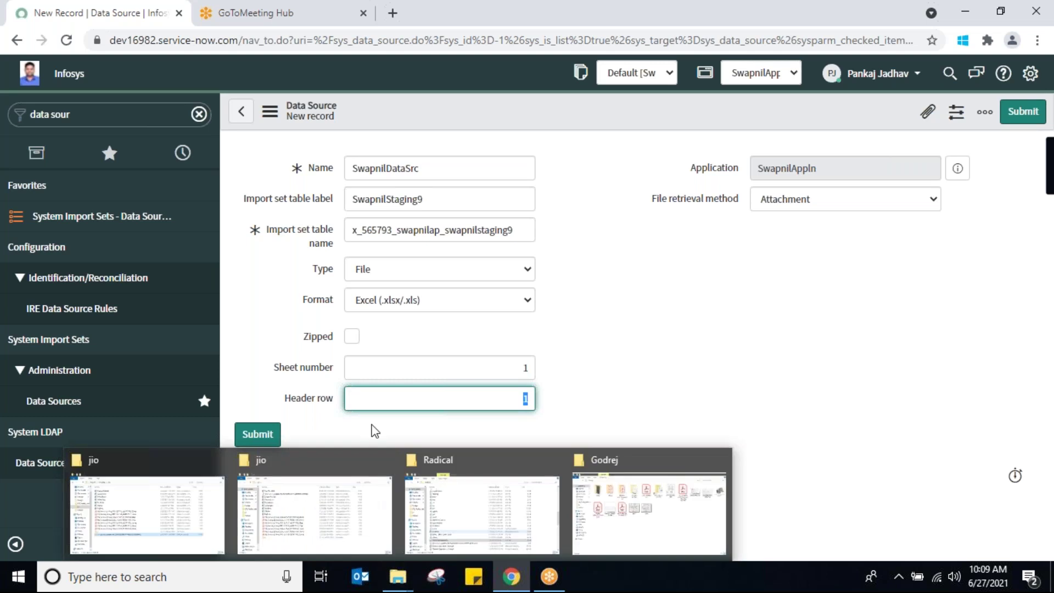
pyautogui.click(551, 461)
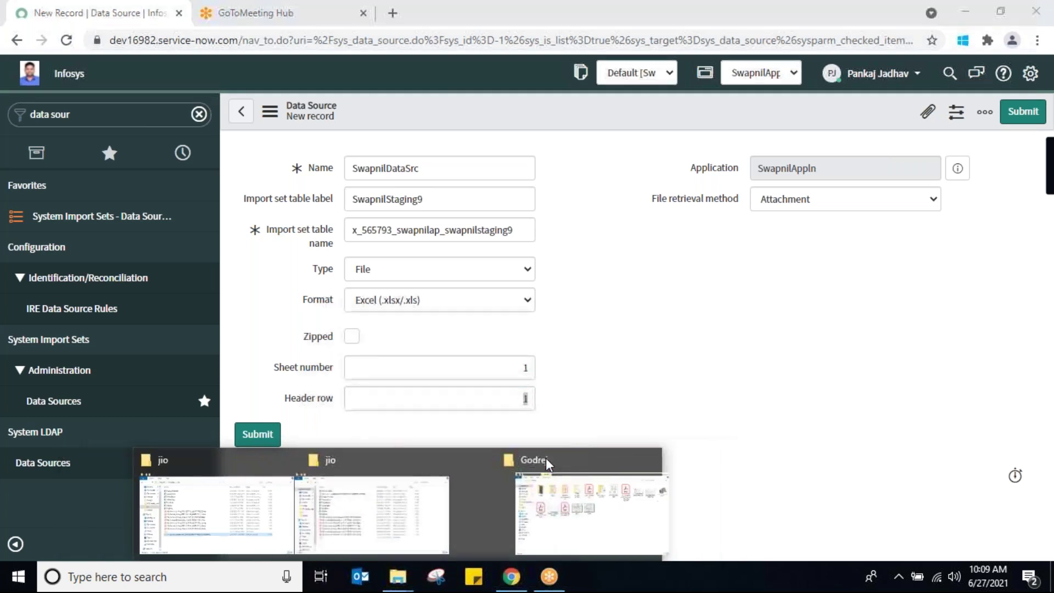
# Close the Godrej and duplicate jio windows, open SwapnilInvData from jio, and return to the browser
pyautogui.click(630, 458)
pyautogui.click(385, 460)
pyautogui.click(411, 516)
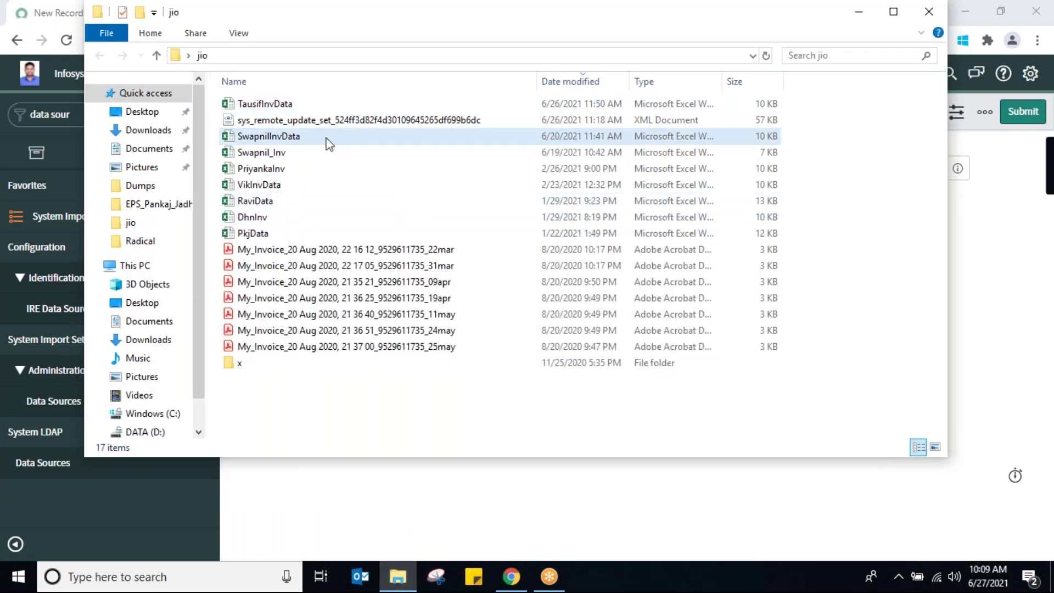
pyautogui.click(328, 144)
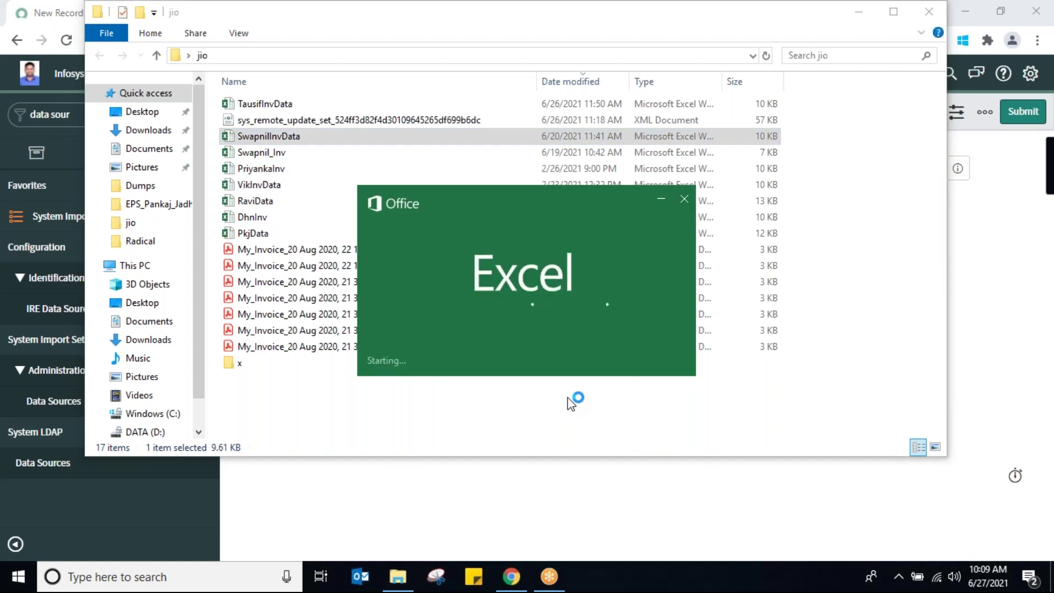
pyautogui.click(510, 577)
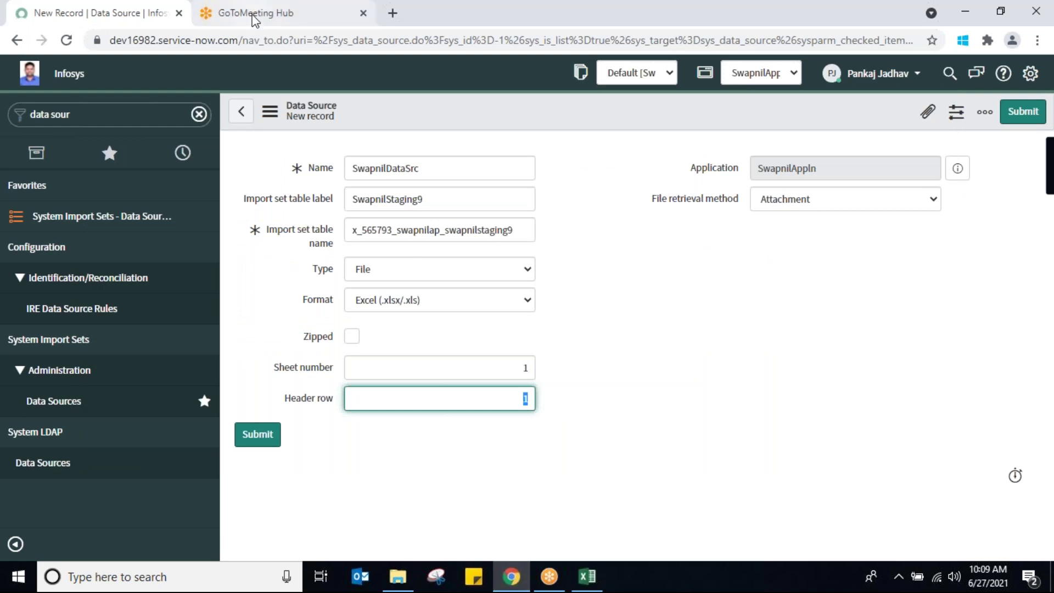
# Load the dev16982 ServiceNow instance in the GoToMeeting Hub tab and filter the navigator for 'swapnil'
pyautogui.click(254, 15)
pyautogui.click(255, 40)
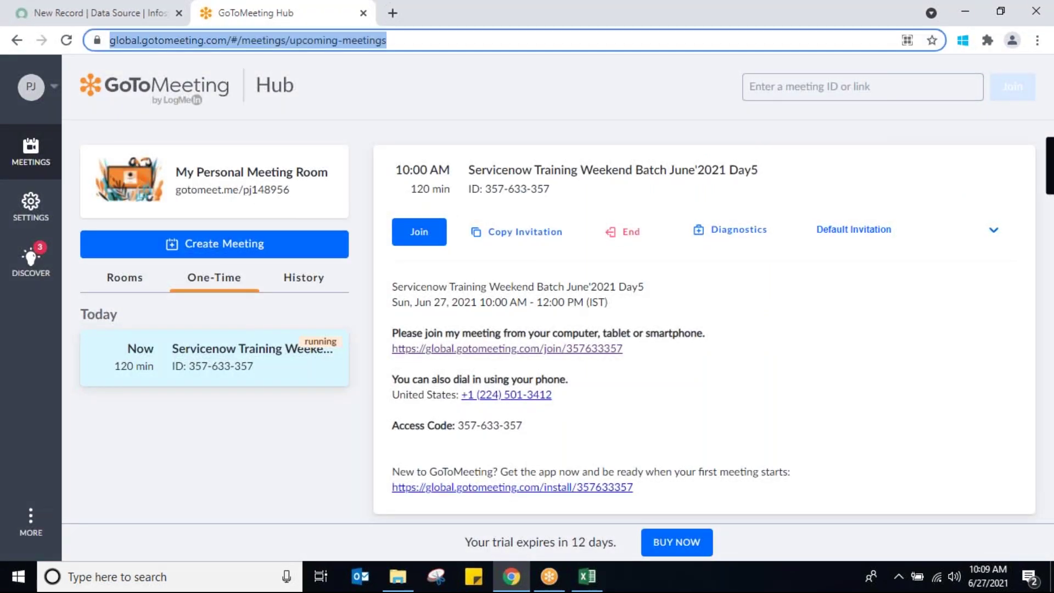
pyautogui.write('de')
pyautogui.press('Return')
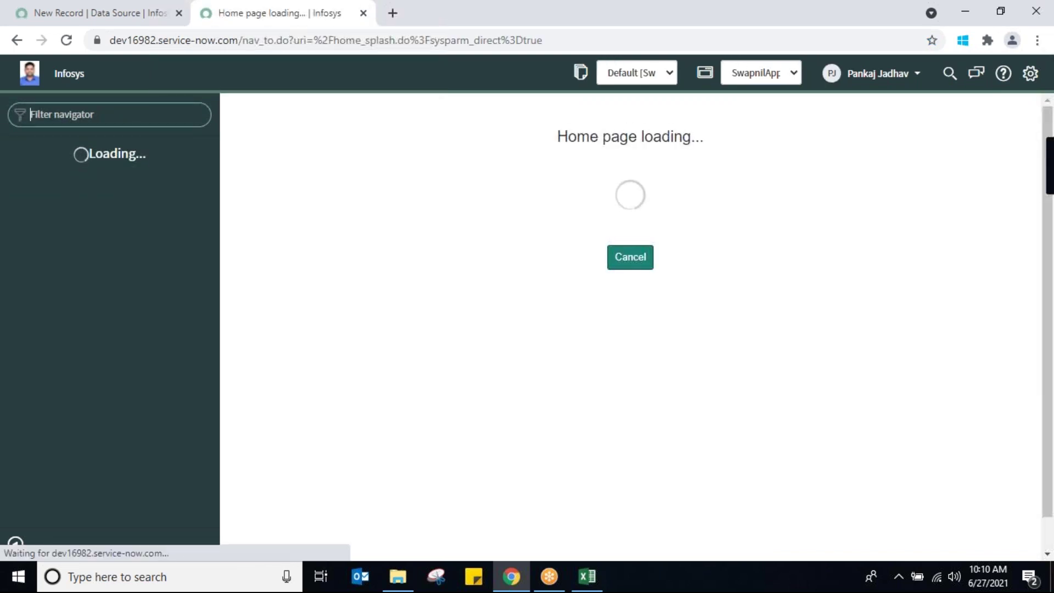
pyautogui.write('swapni')
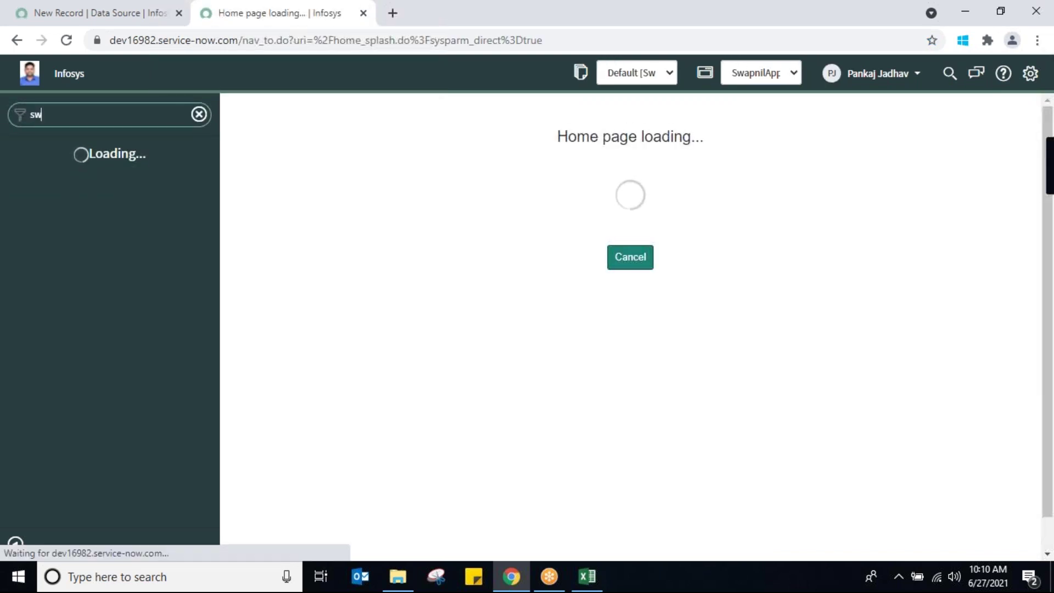
pyautogui.write('l')
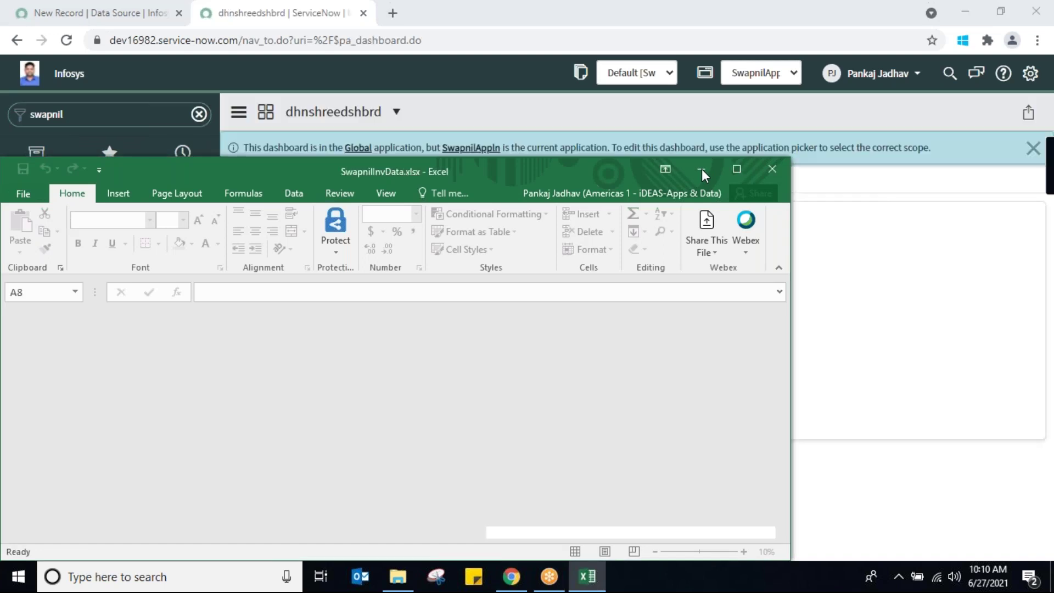
# Open Swapnil_Inventories, select both the Lux and Lizol records, and delete them
pyautogui.click(122, 112)
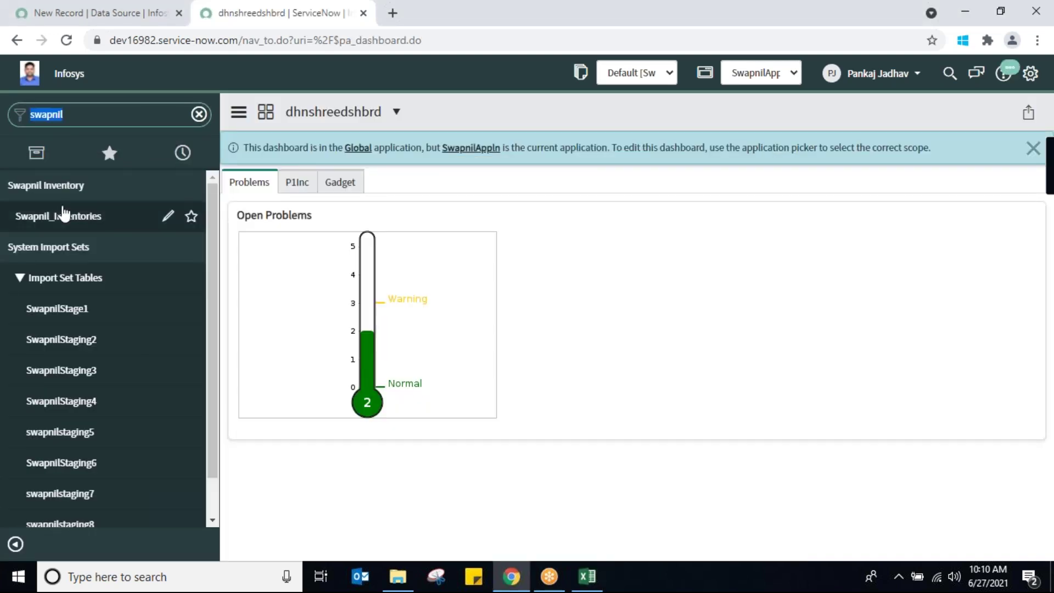
pyautogui.click(65, 217)
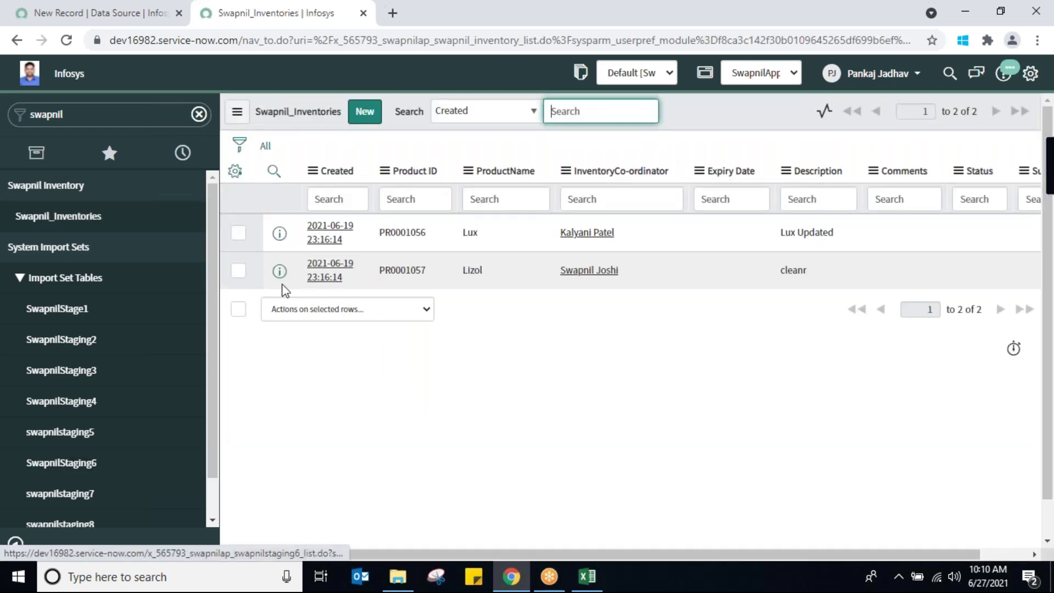
pyautogui.click(239, 310)
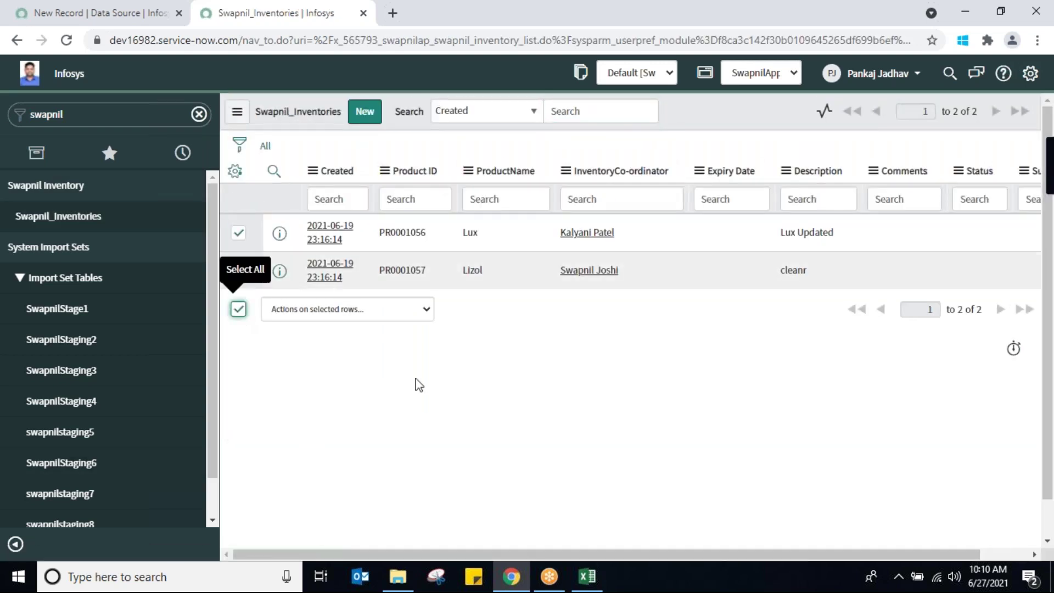
pyautogui.click(426, 313)
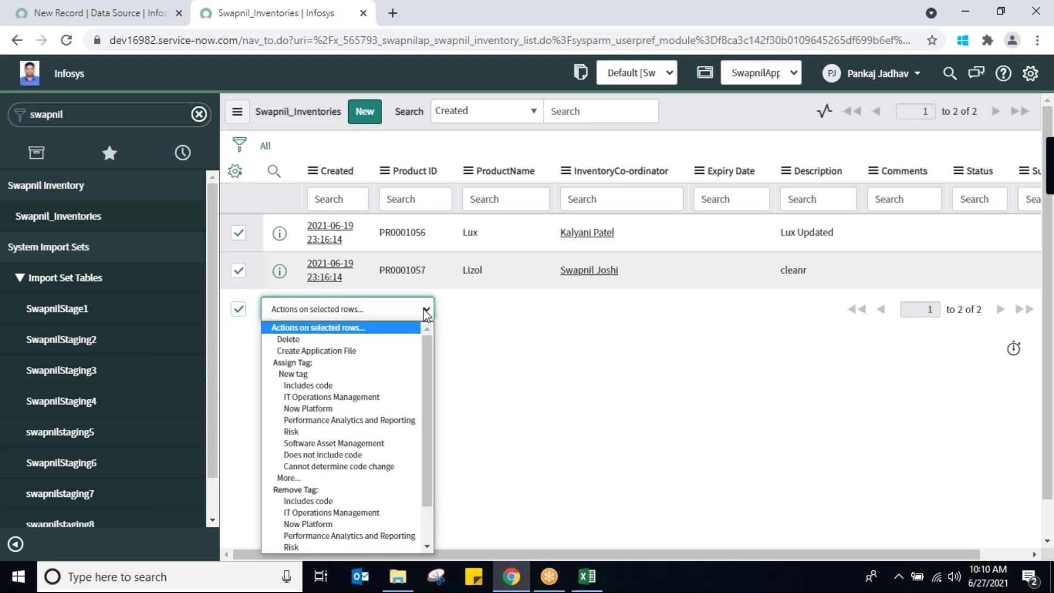
pyautogui.click(364, 340)
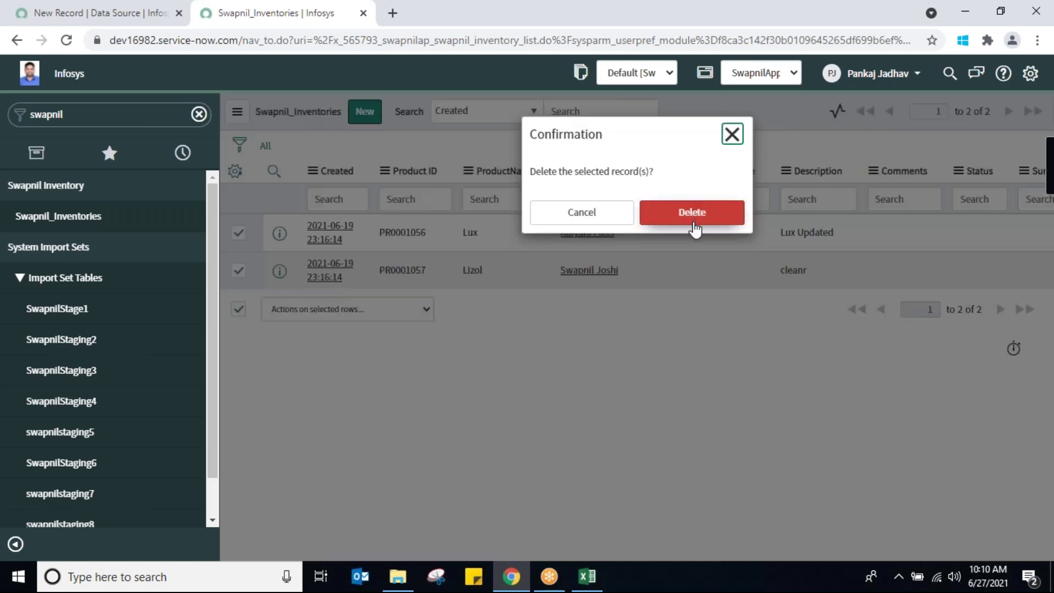
pyautogui.click(693, 215)
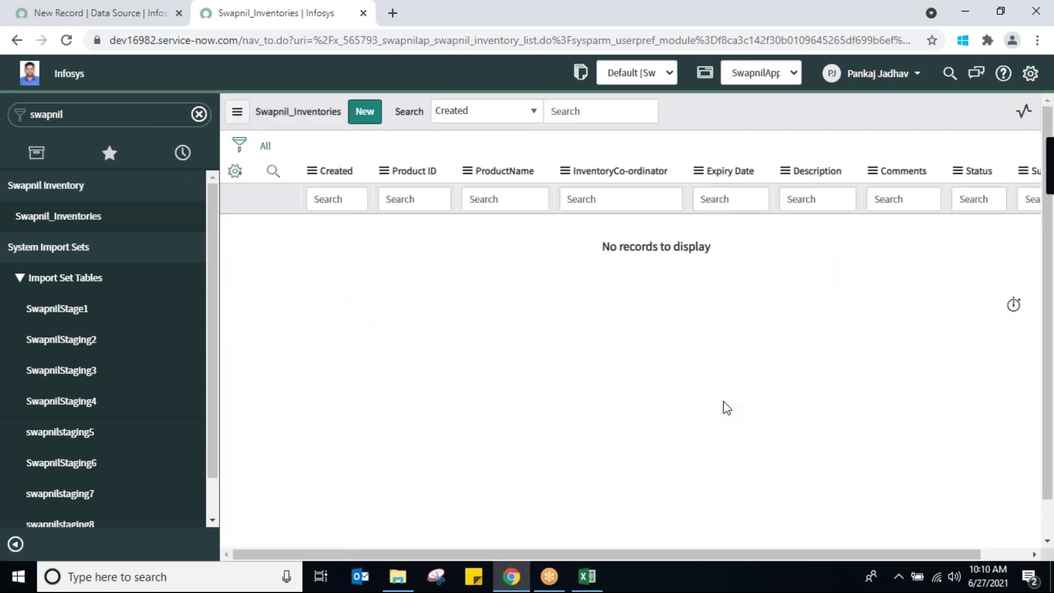
pyautogui.click(586, 576)
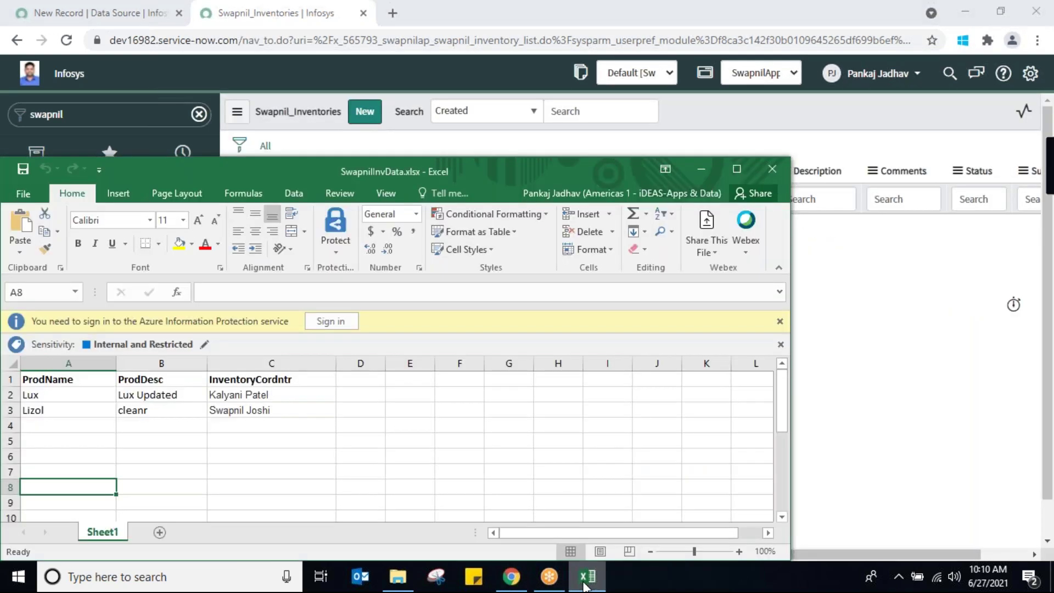
pyautogui.click(736, 169)
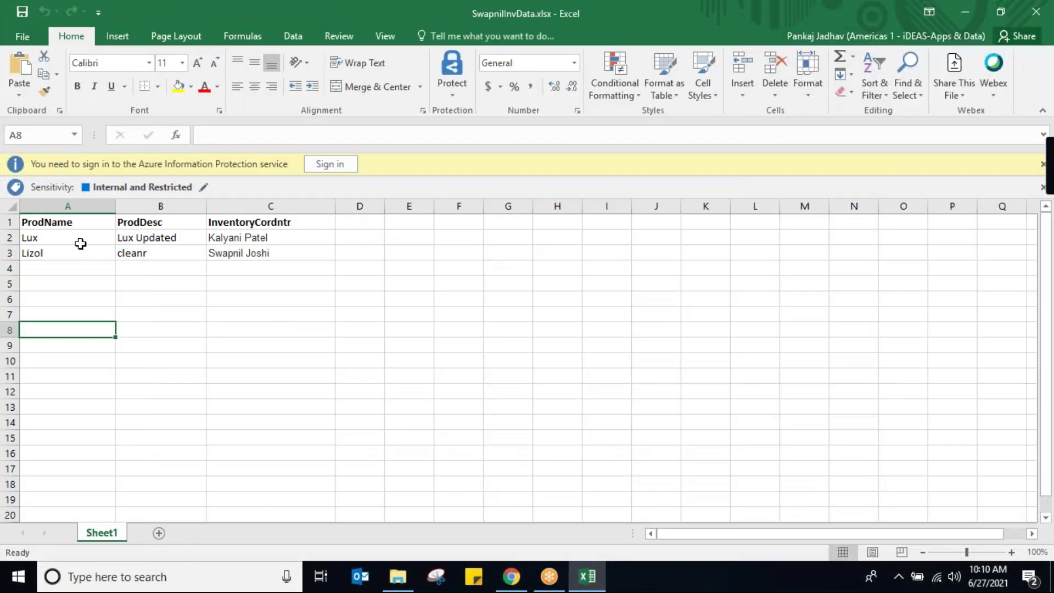
pyautogui.click(81, 243)
pyautogui.click(90, 253)
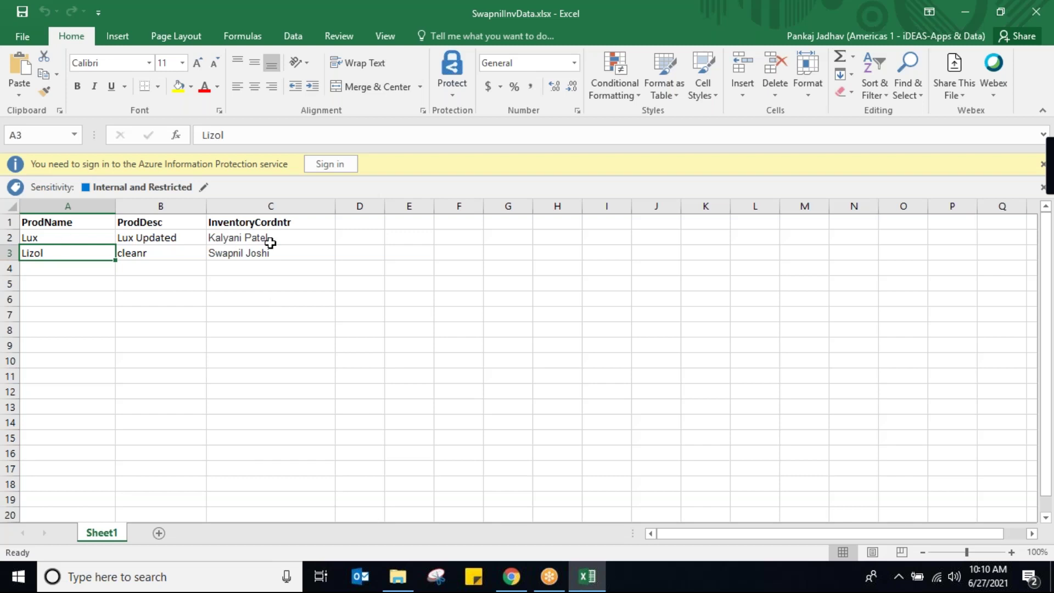
pyautogui.click(296, 233)
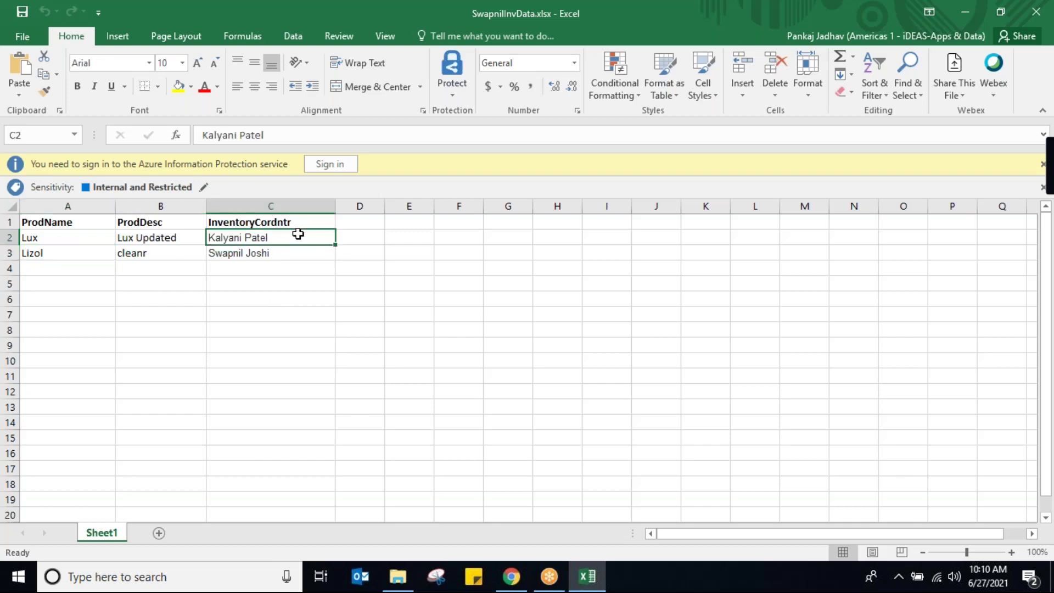
pyautogui.click(512, 577)
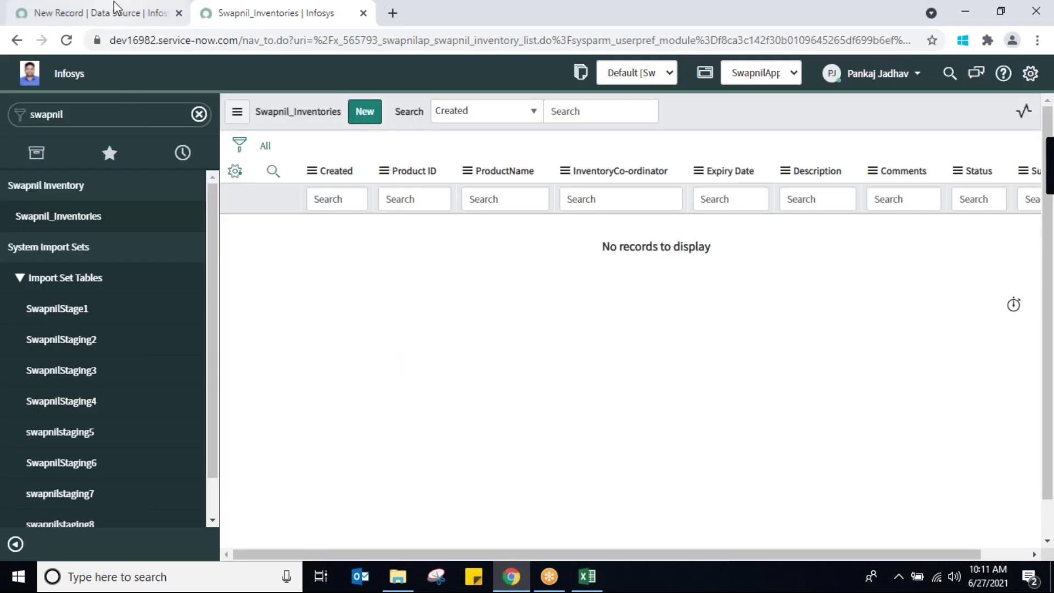
pyautogui.click(113, 17)
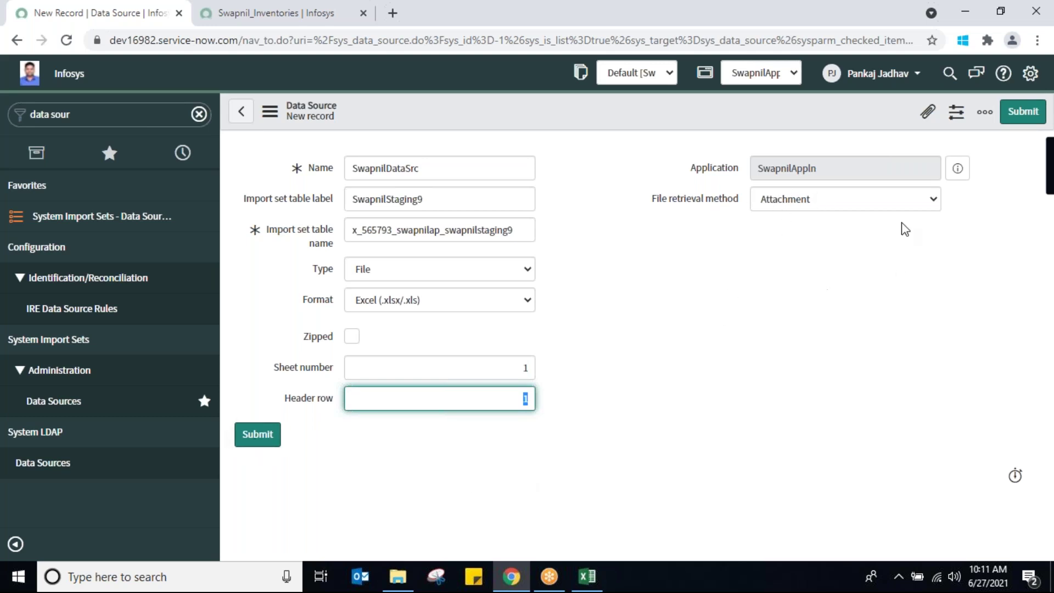
# Open the data source's attachments and browse to SwapnilInvData in the Desktop jio folder
pyautogui.click(927, 113)
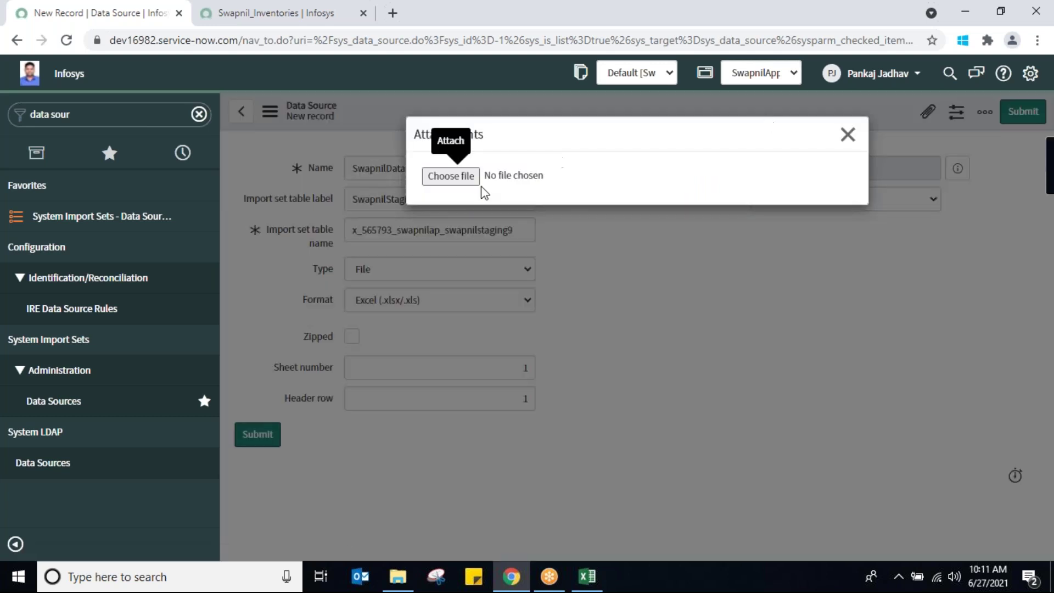
pyautogui.click(462, 179)
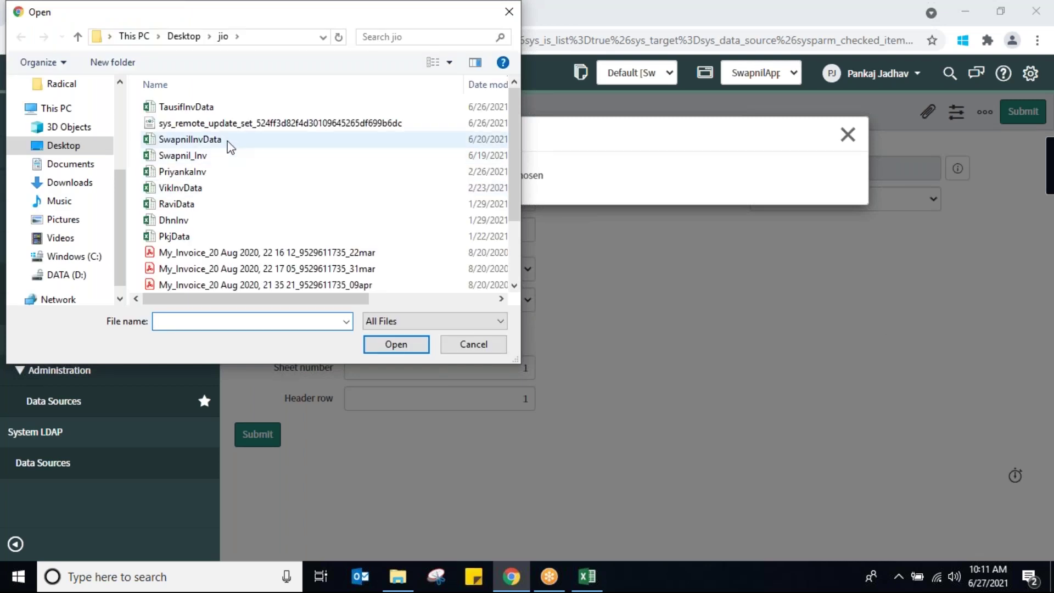
pyautogui.press('Escape')
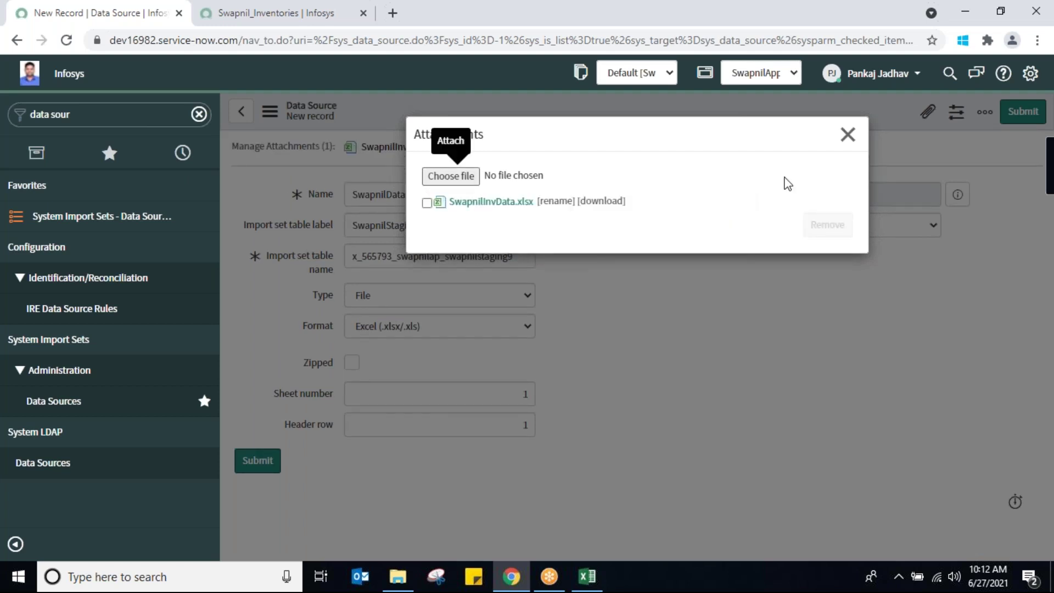
# Close the attachments window, review the table fields, and save SwapnilDataSrc with SwapnilInvData.xlsx attached
pyautogui.click(847, 135)
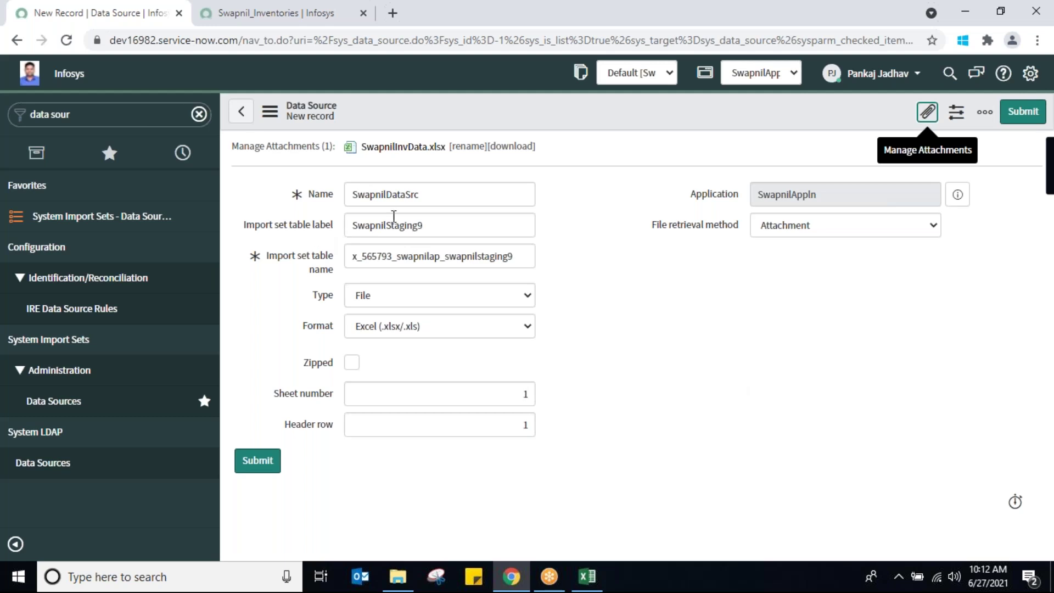
pyautogui.doubleClick(437, 230)
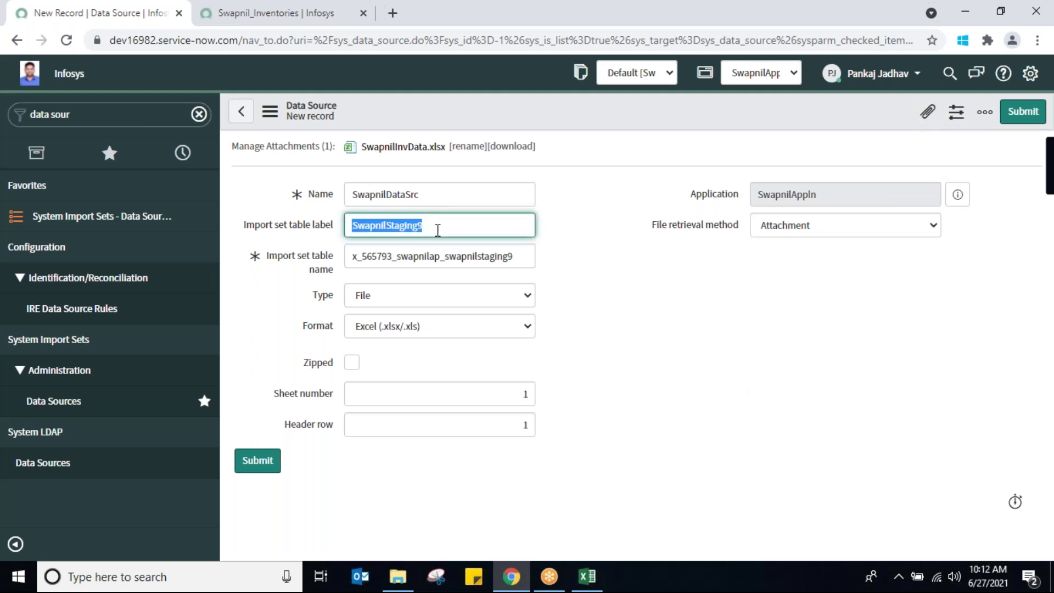
pyautogui.doubleClick(463, 253)
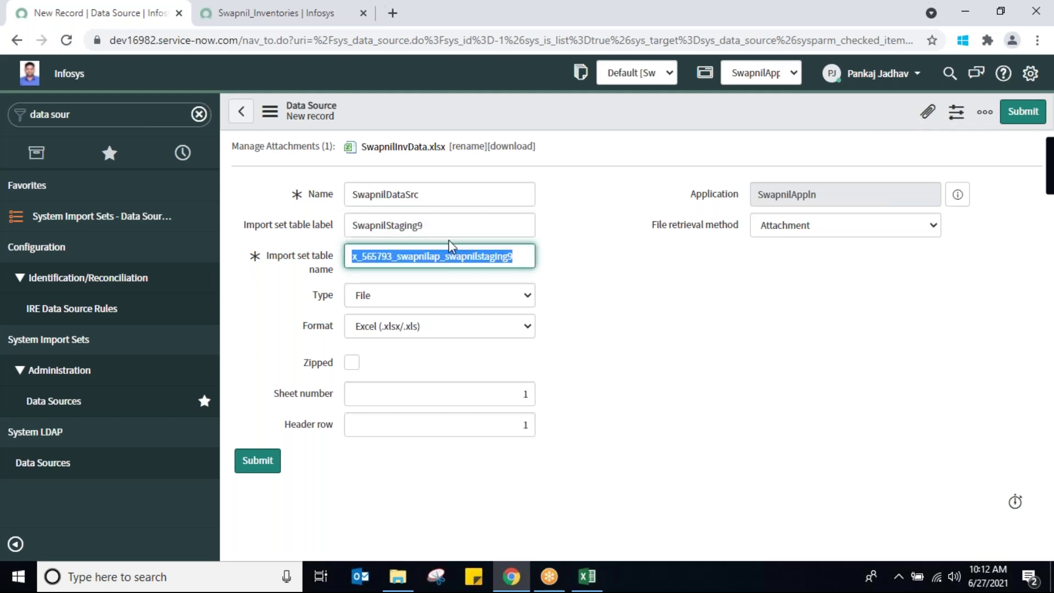
pyautogui.doubleClick(433, 225)
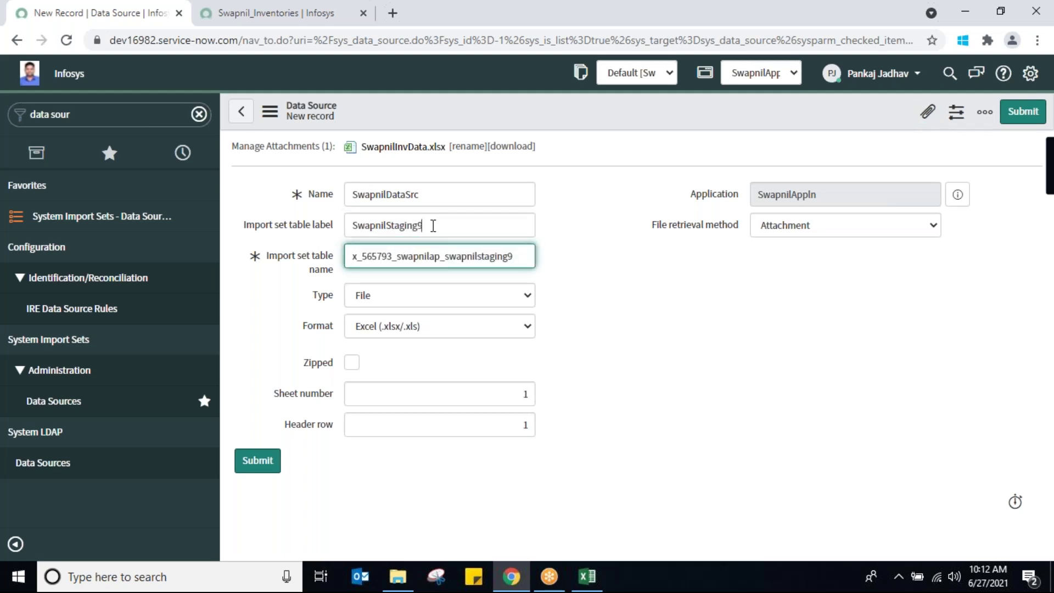
pyautogui.doubleClick(441, 257)
pyautogui.doubleClick(434, 194)
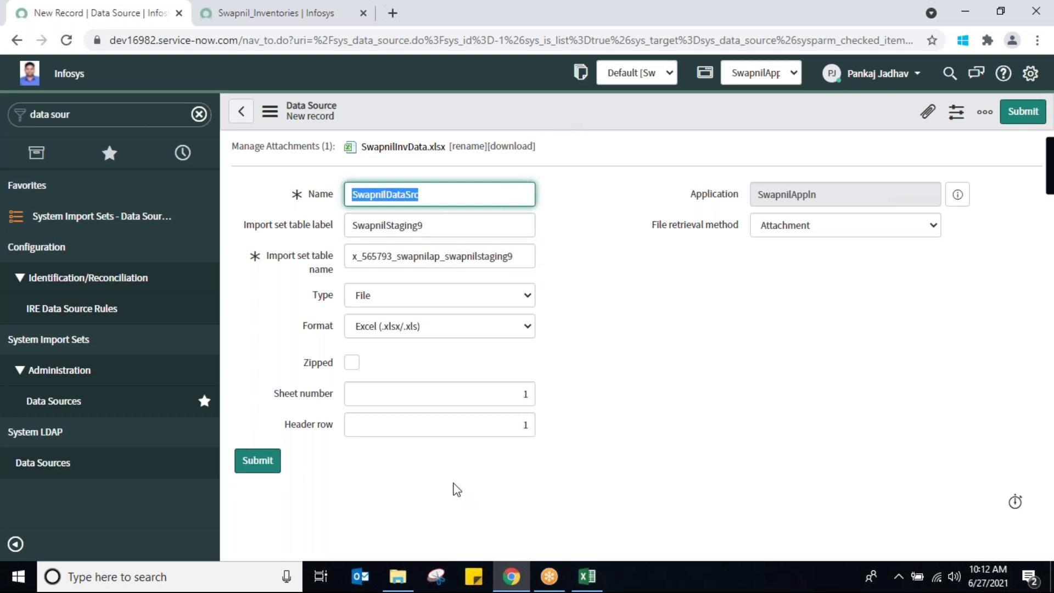
pyautogui.rightClick(555, 100)
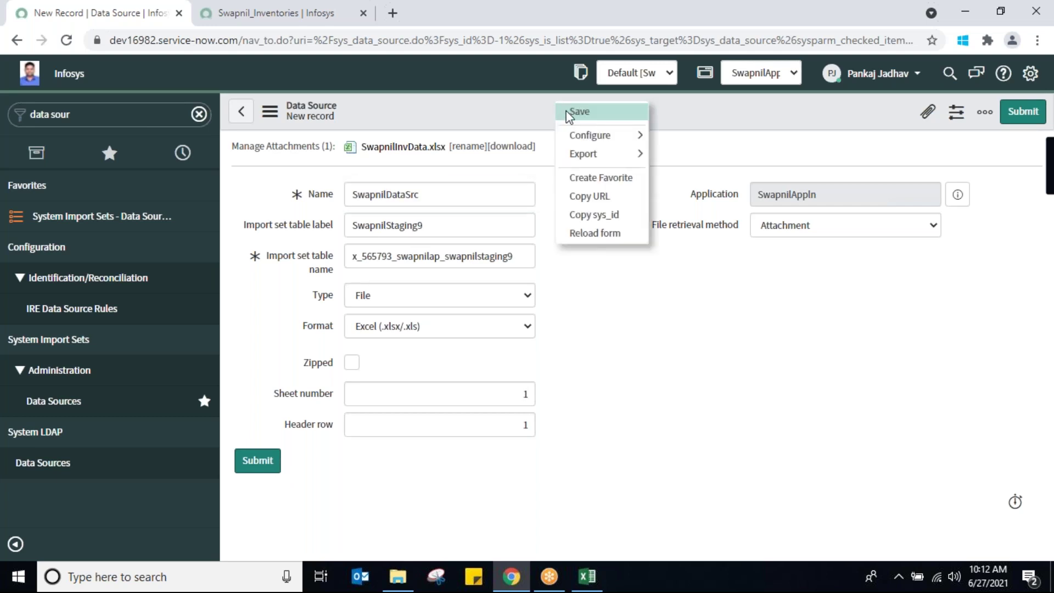
pyautogui.click(569, 113)
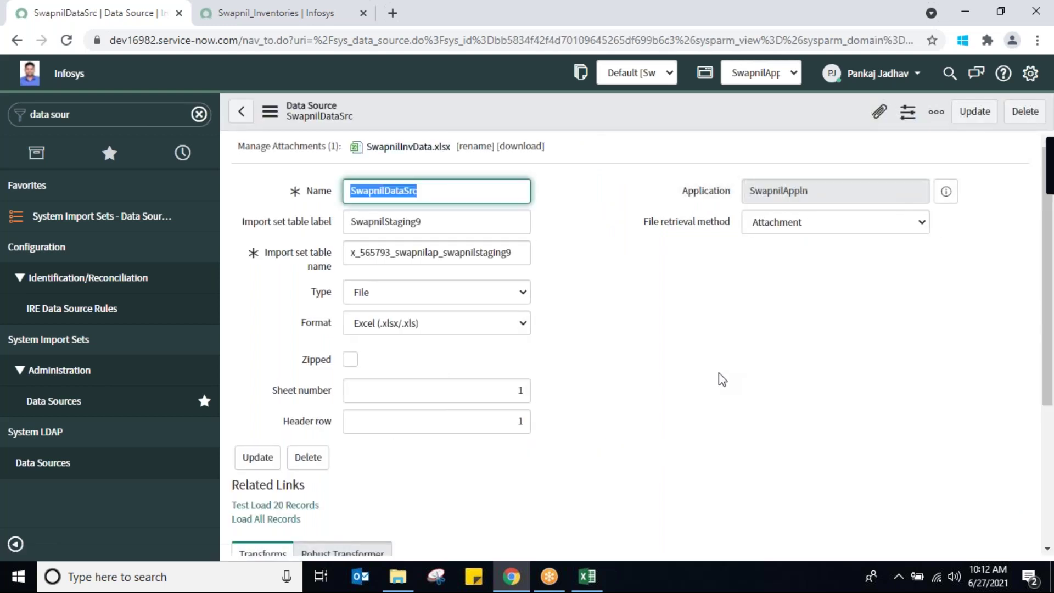
pyautogui.scroll(-4, 1048, 394)
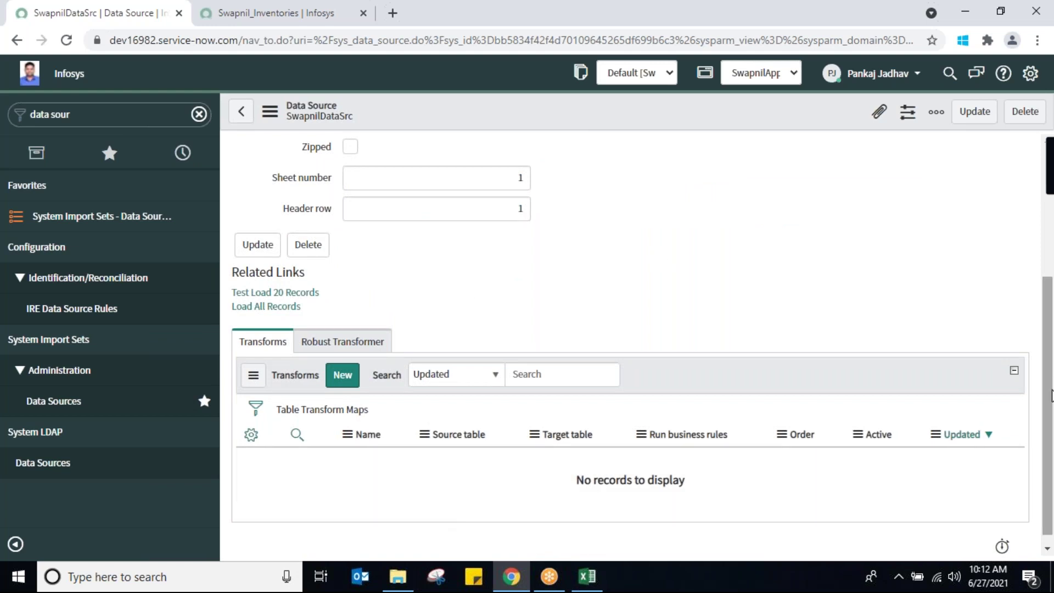
# Load all spreadsheet records into staging table swapnilstaging9 and begin a new transform map
pyautogui.moveTo(1050, 395); pyautogui.dragTo(1050, 369)
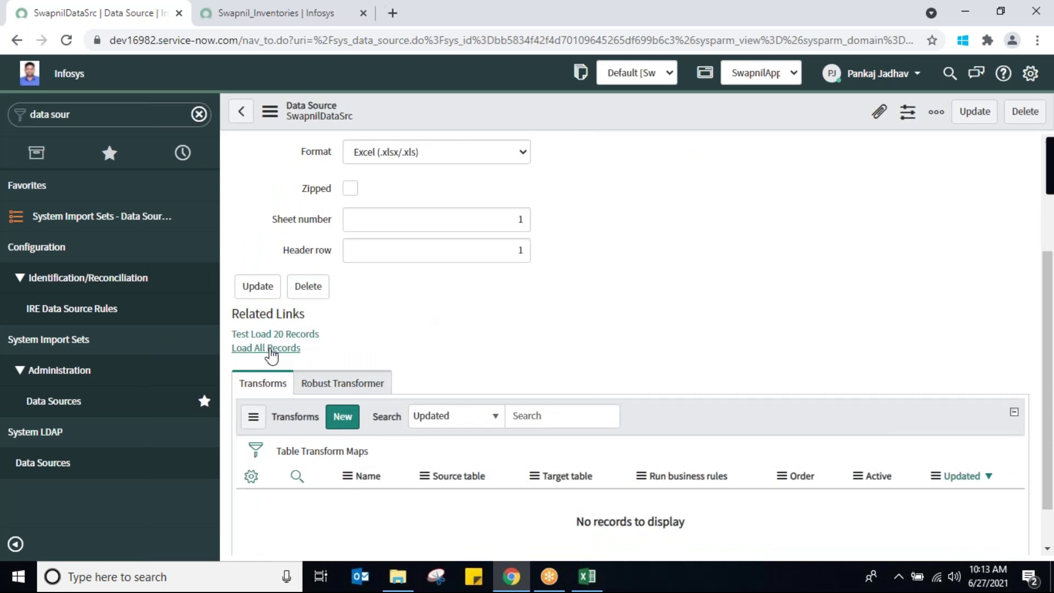
pyautogui.click(265, 351)
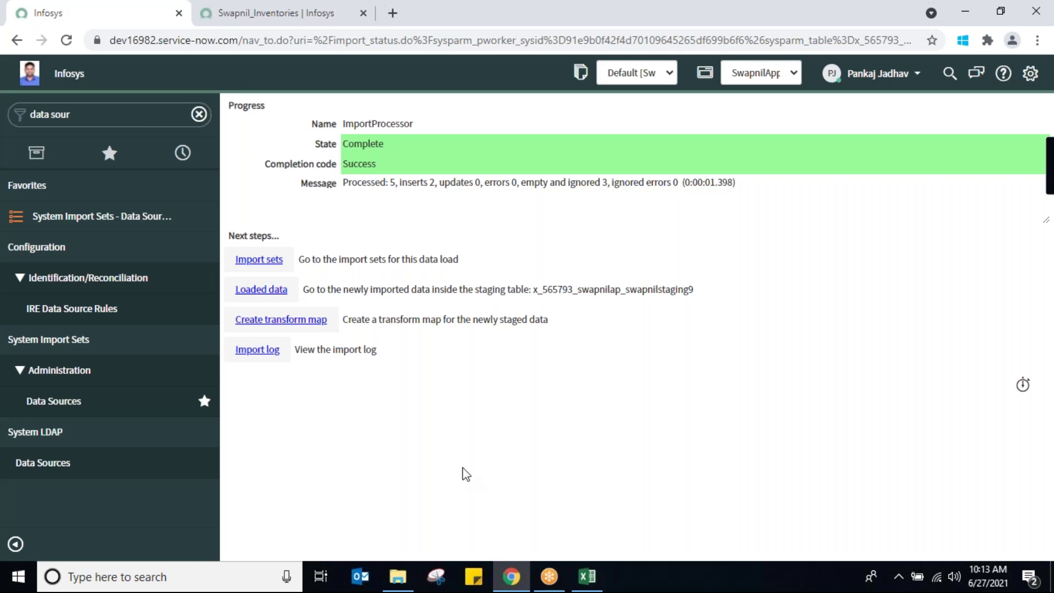
pyautogui.click(294, 323)
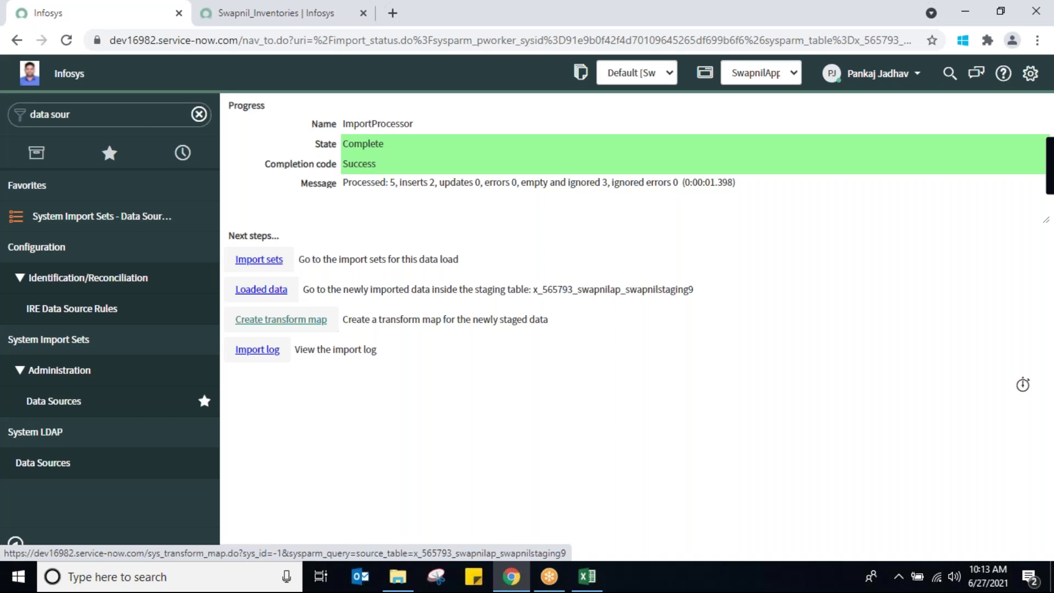
pyautogui.click(281, 319)
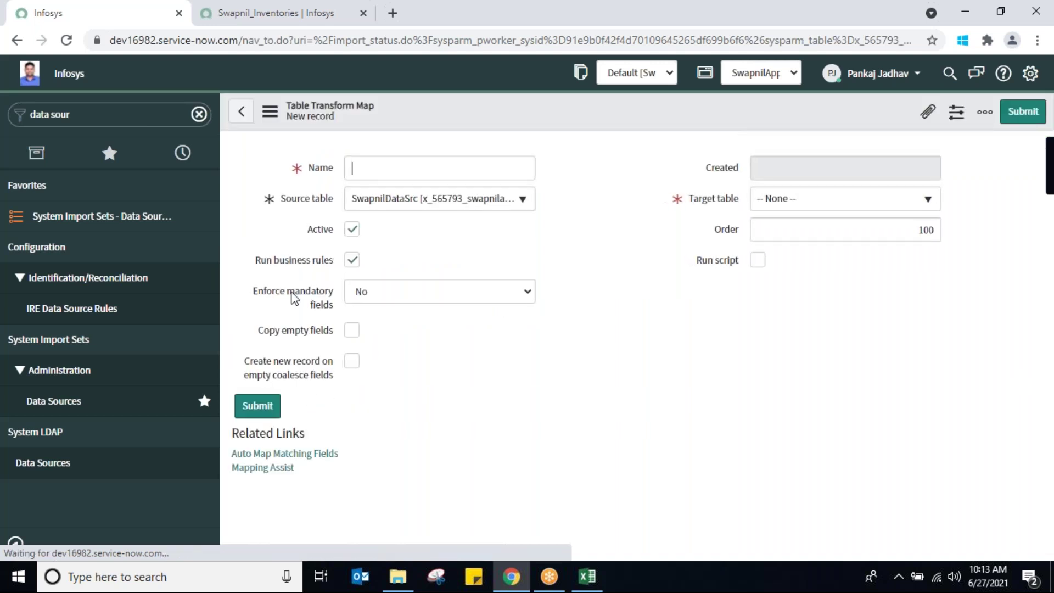
# Name the transform map SwapnilTrans9, set target table Swapnil_Inventory, and open Mapping Assist
pyautogui.write('Swapn')
pyautogui.write('ilTra')
pyautogui.write('nsf')
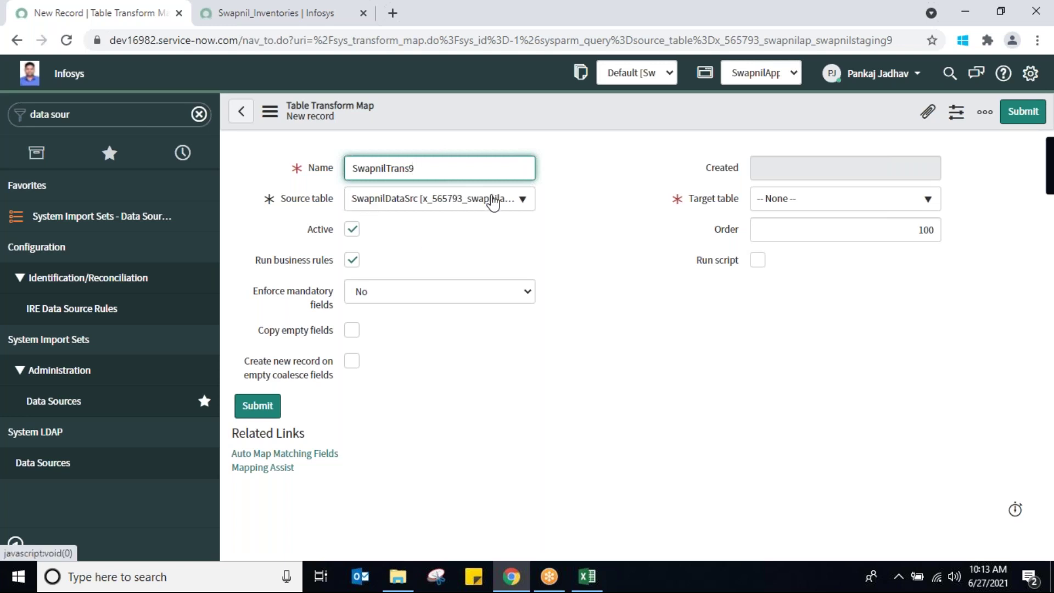
pyautogui.click(909, 205)
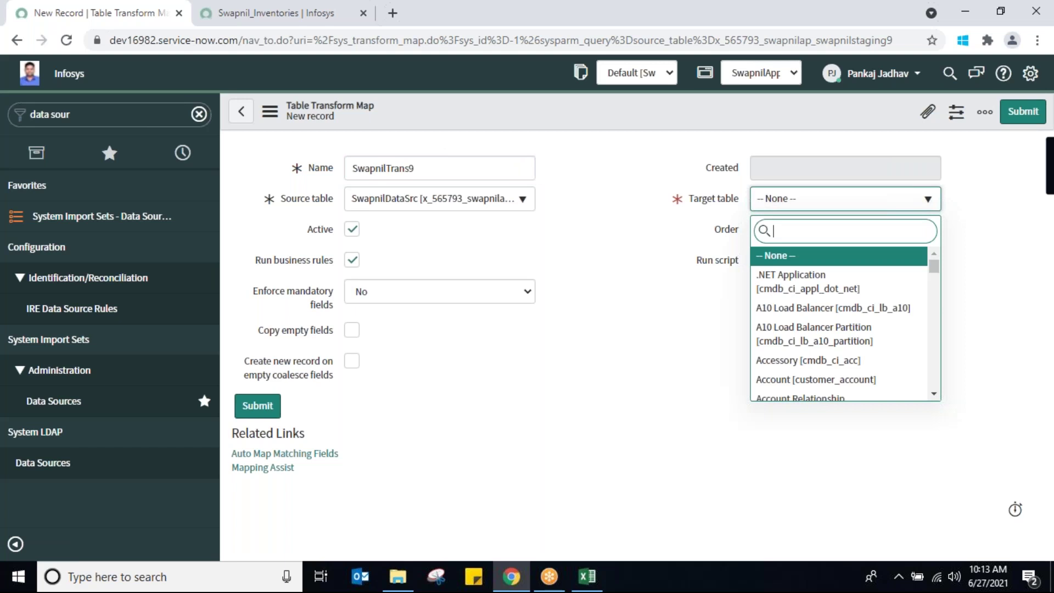
pyautogui.write('swapnil')
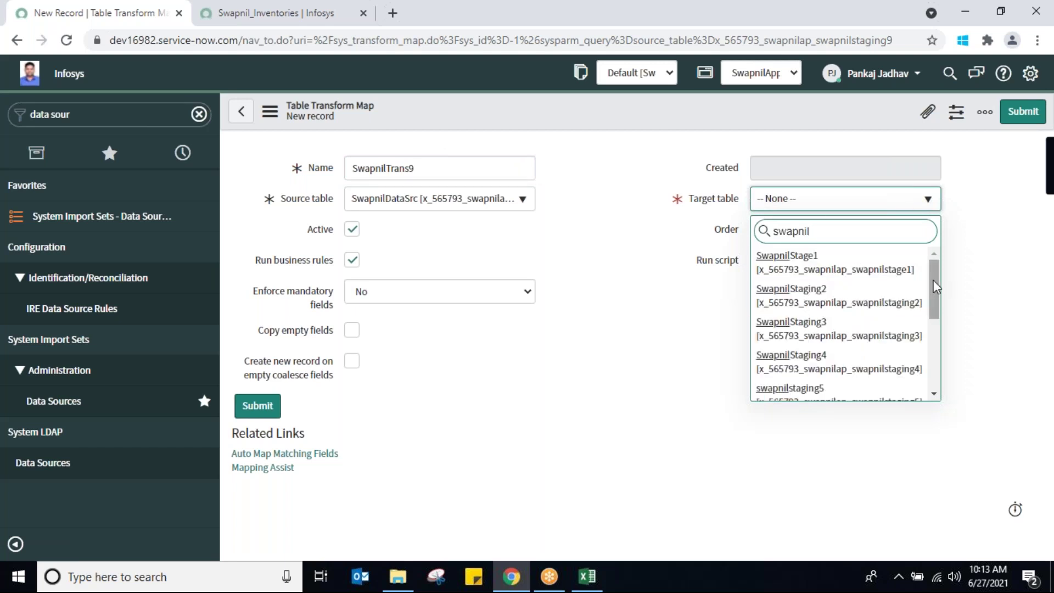
pyautogui.moveTo(933, 281); pyautogui.dragTo(941, 371)
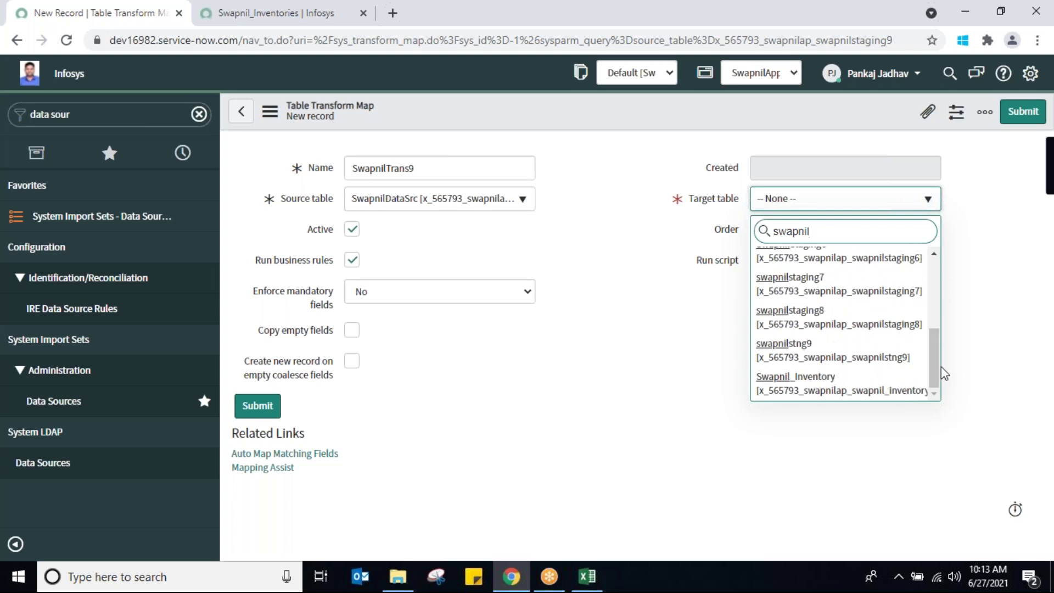
pyautogui.click(811, 387)
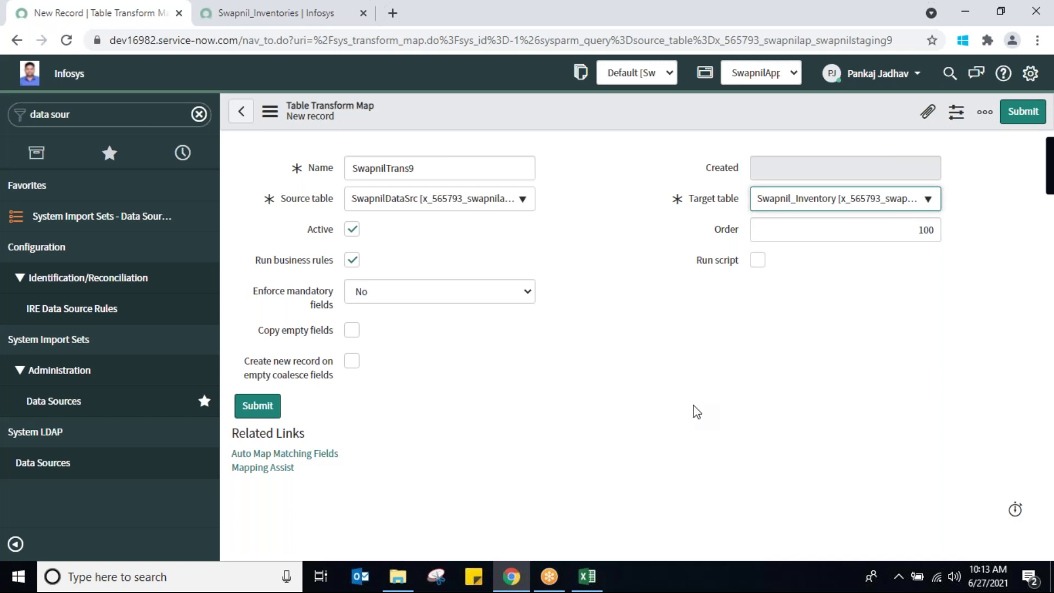
pyautogui.click(267, 470)
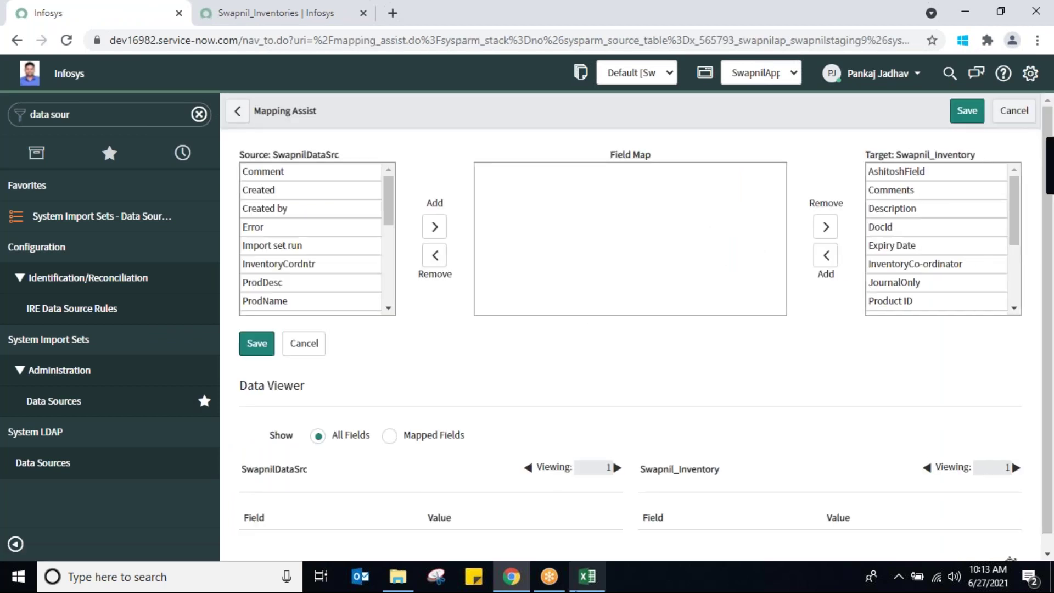
# Map source field ProdName to target ProductName, correcting a mistaken Description pairing
pyautogui.click(587, 576)
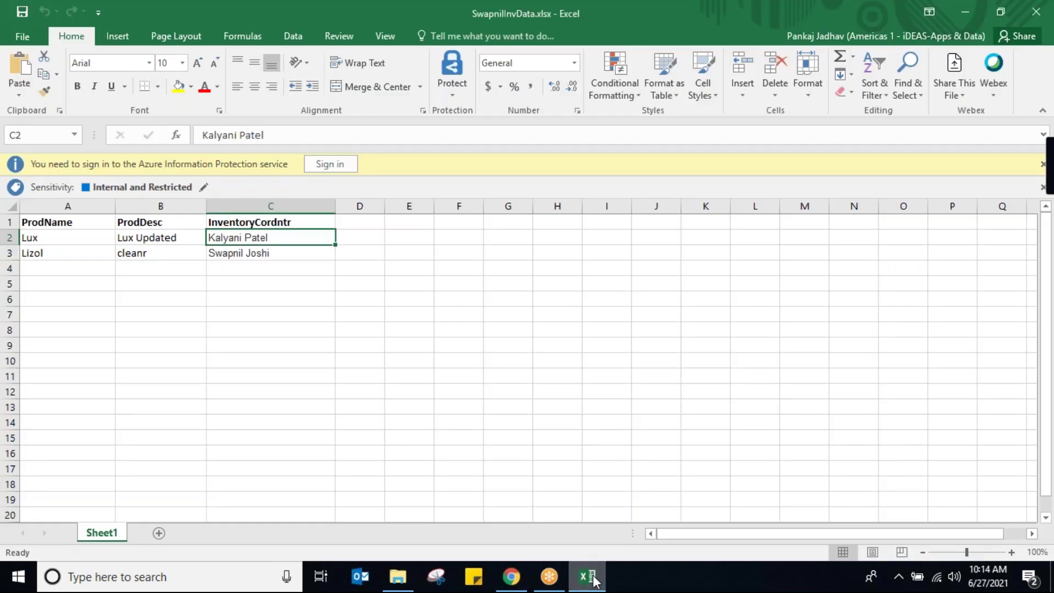
pyautogui.click(590, 576)
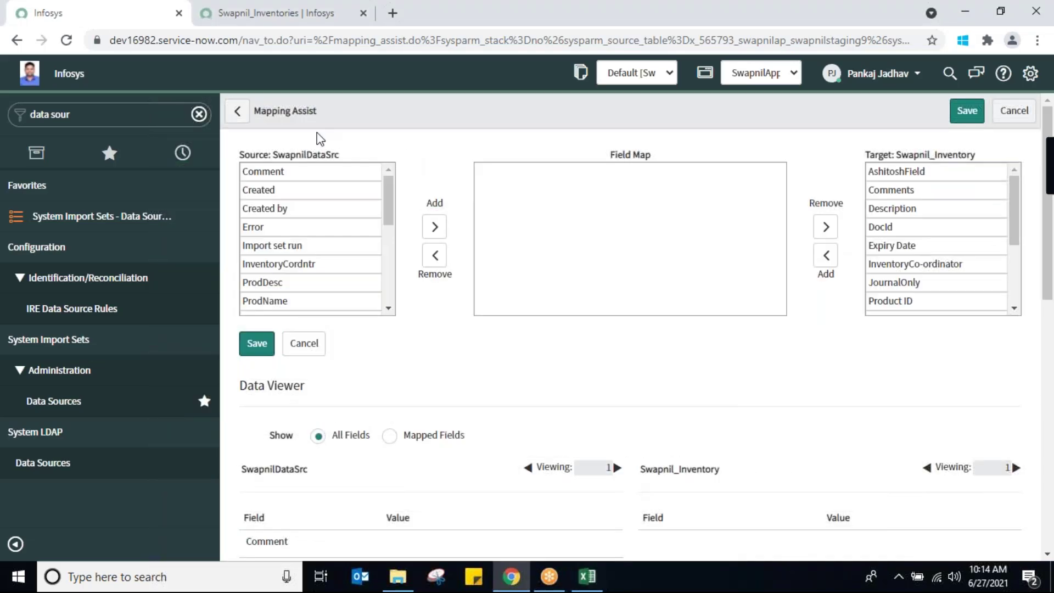
pyautogui.click(264, 300)
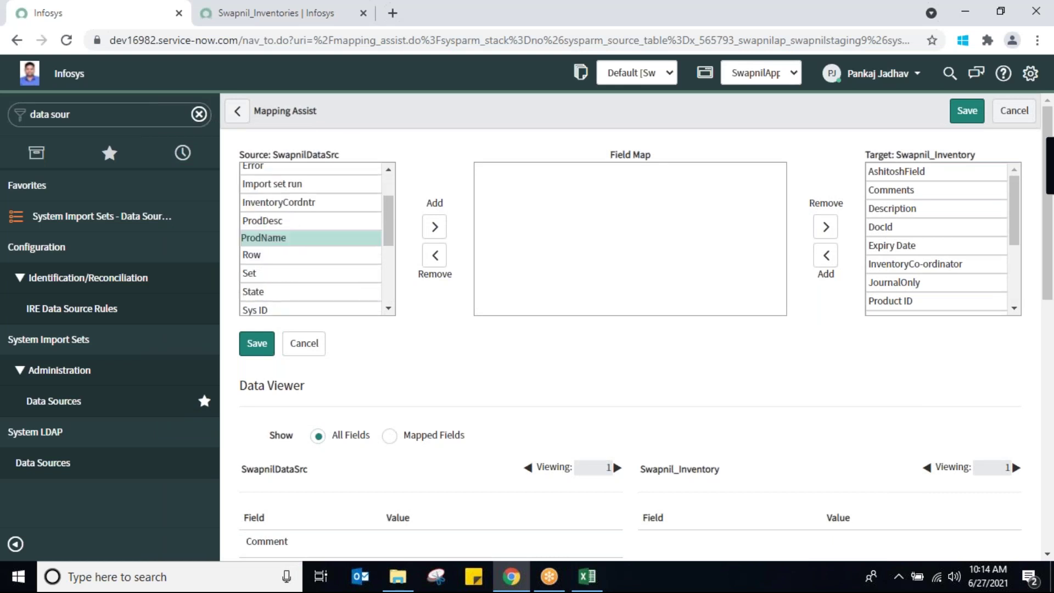
pyautogui.click(435, 227)
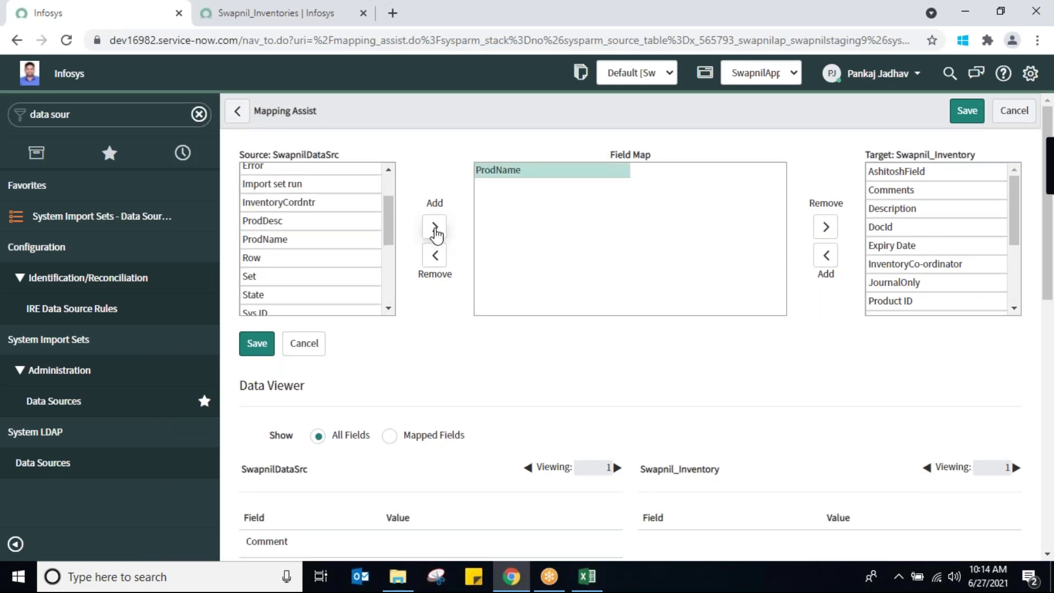
pyautogui.click(912, 209)
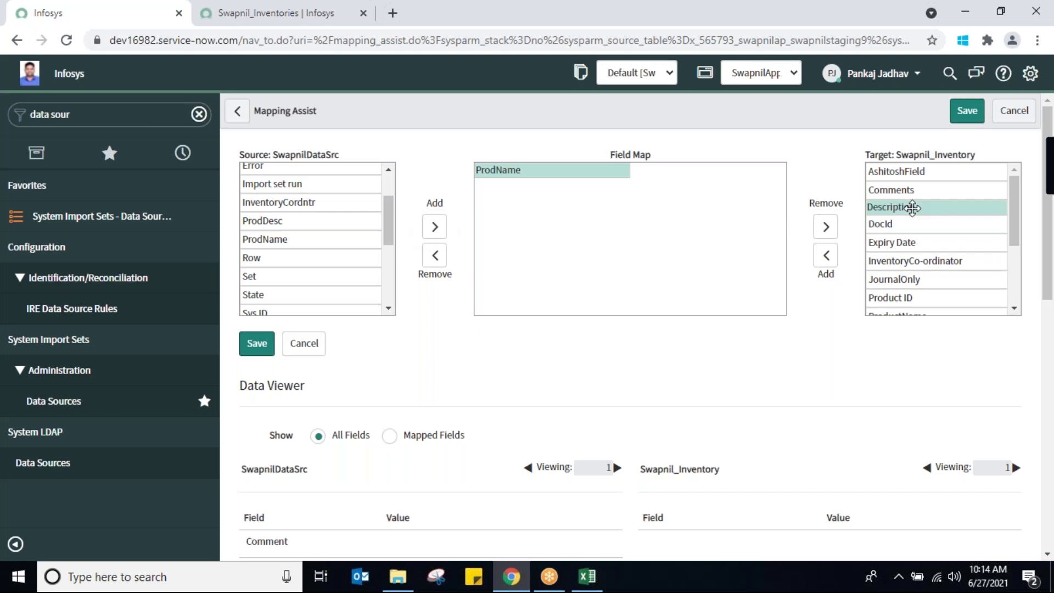
pyautogui.click(827, 256)
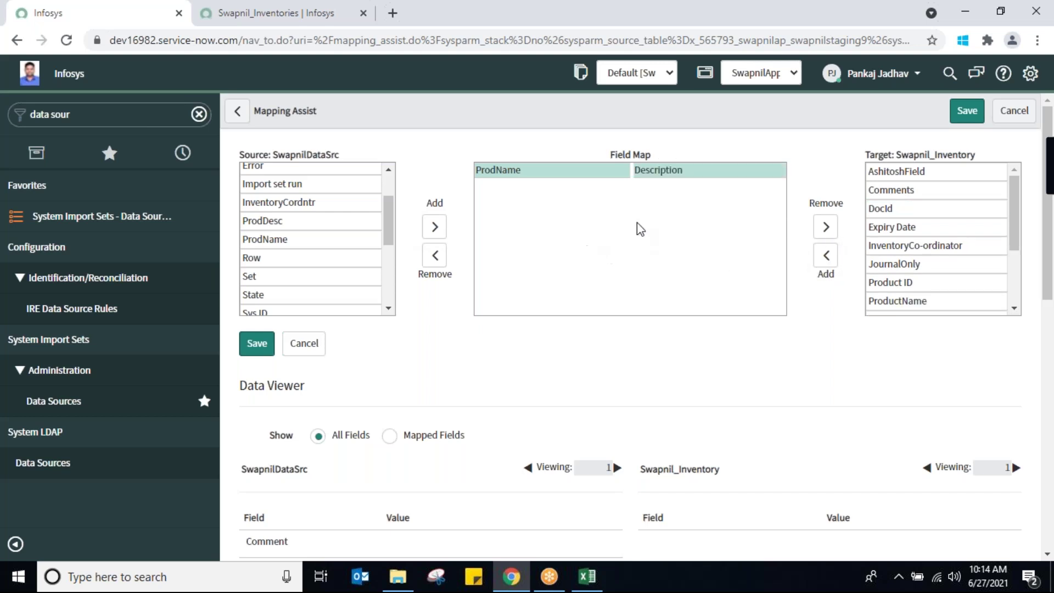
pyautogui.click(824, 230)
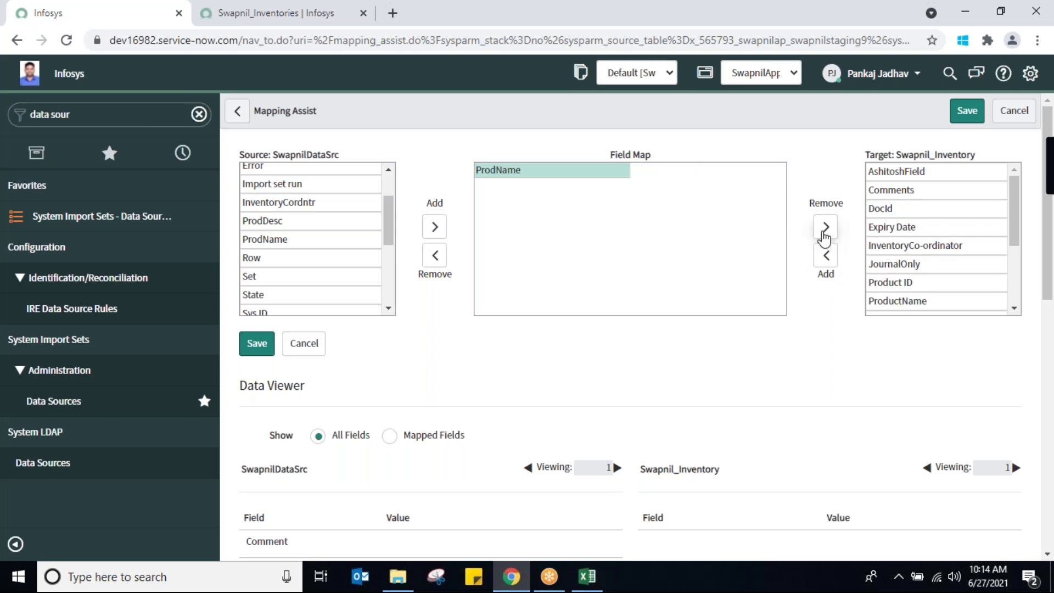
pyautogui.click(922, 300)
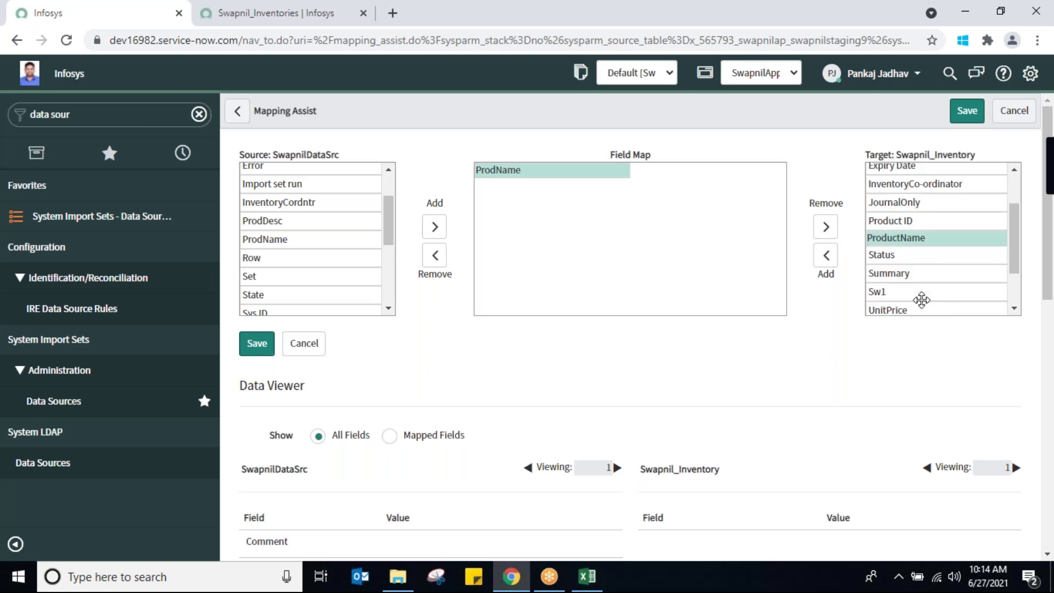
pyautogui.click(825, 257)
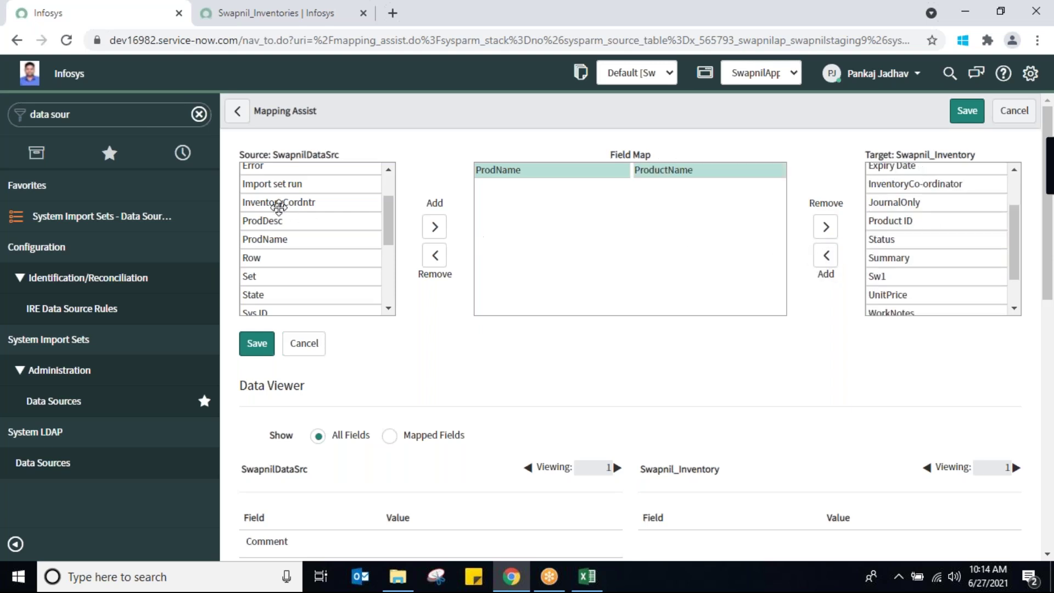
# Map source field ProdDesc to target field Description
pyautogui.scroll(2, 379, 181)
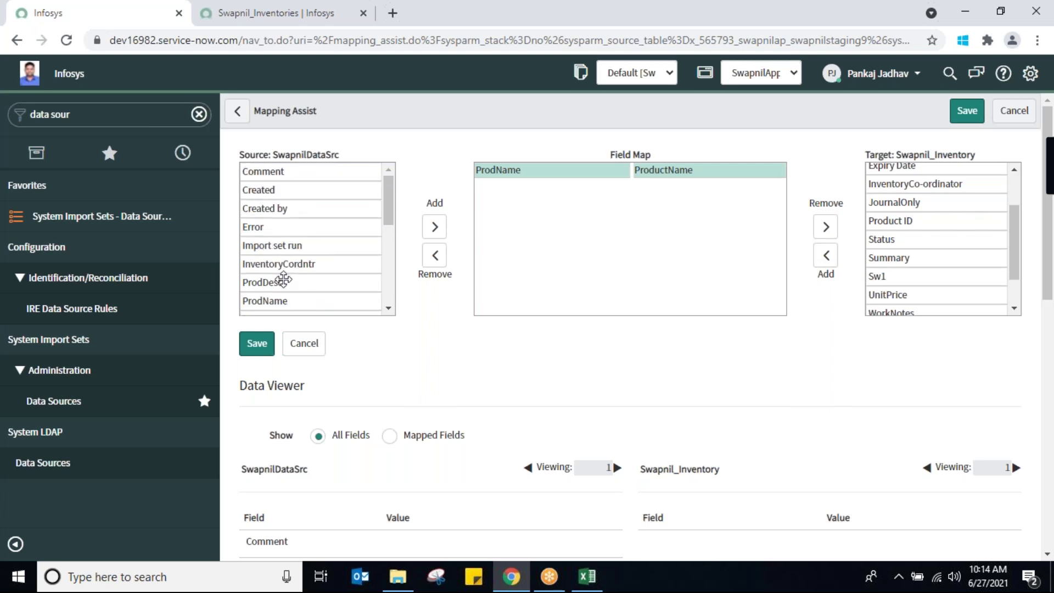
pyautogui.click(281, 281)
pyautogui.click(433, 228)
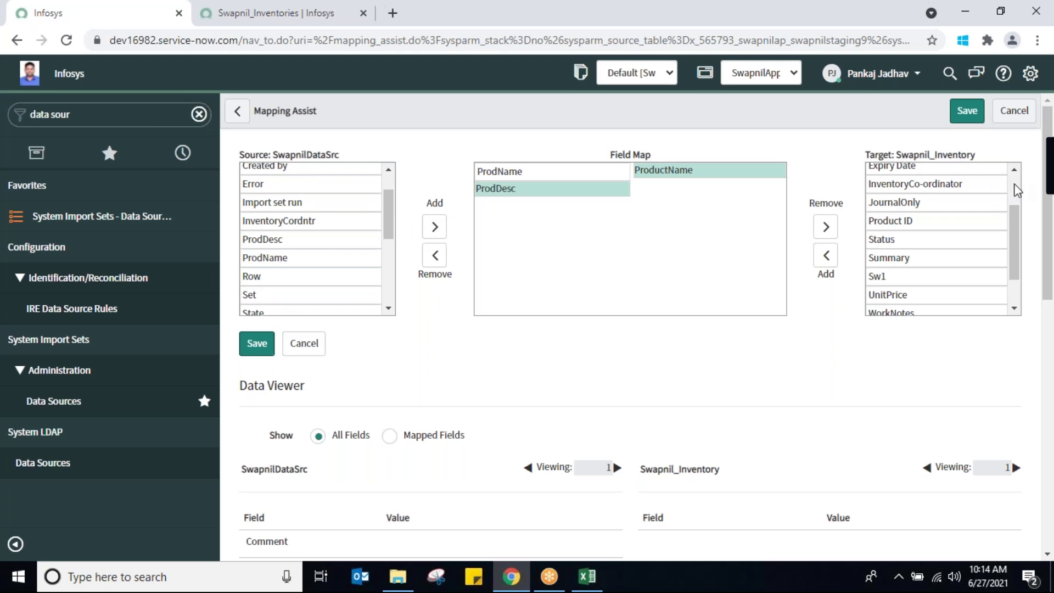
pyautogui.scroll(2, 1015, 189)
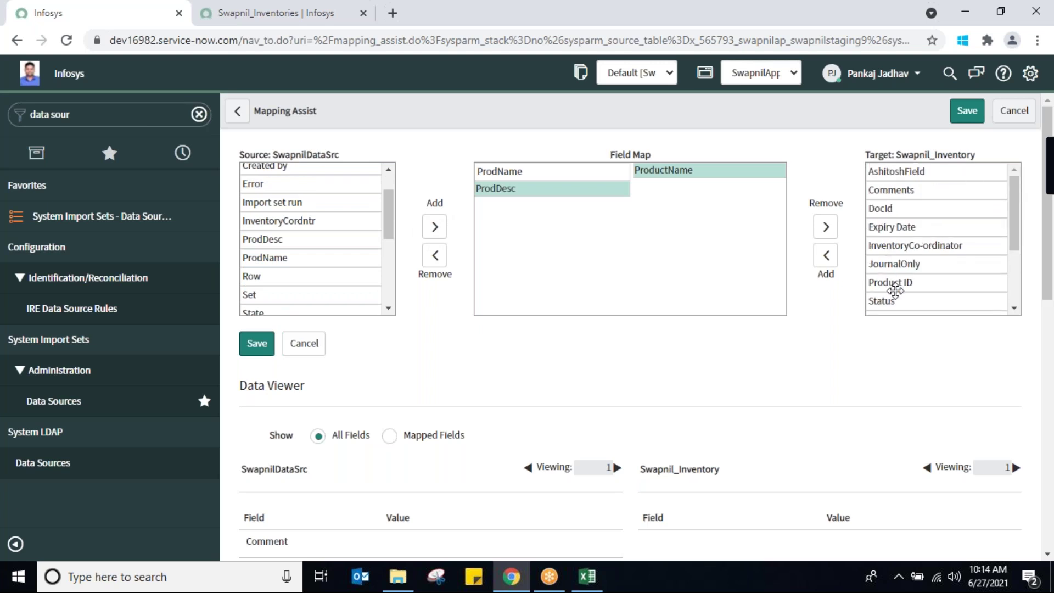
pyautogui.click(1014, 311)
pyautogui.click(1014, 310)
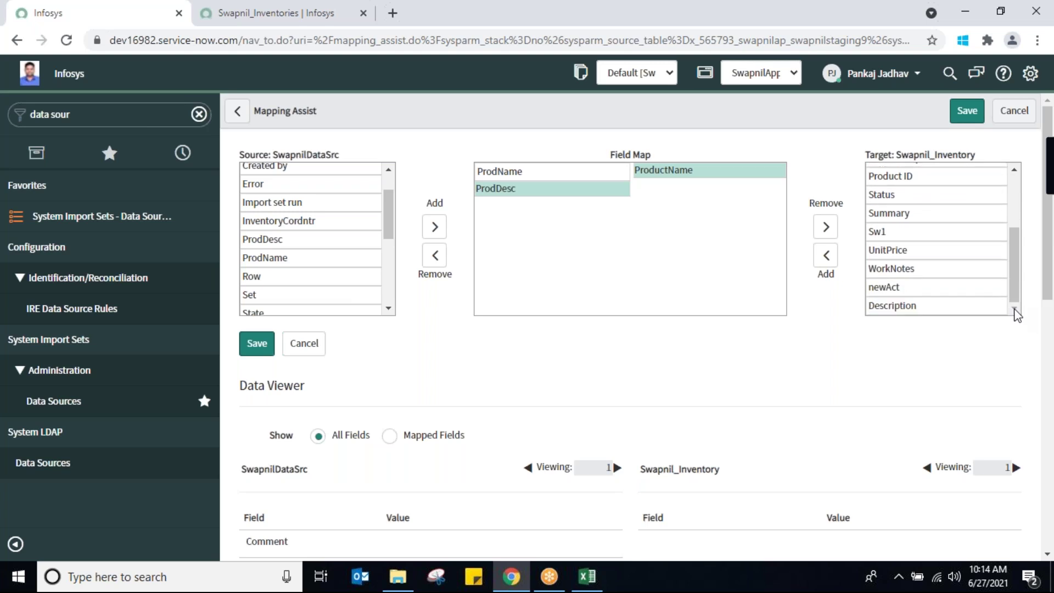
pyautogui.click(970, 306)
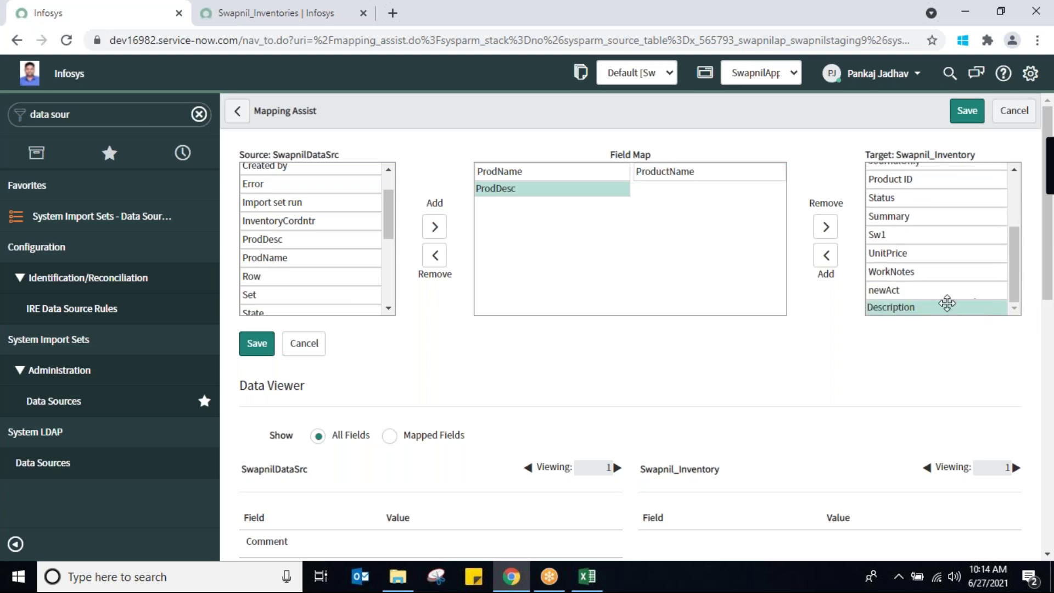
pyautogui.click(826, 255)
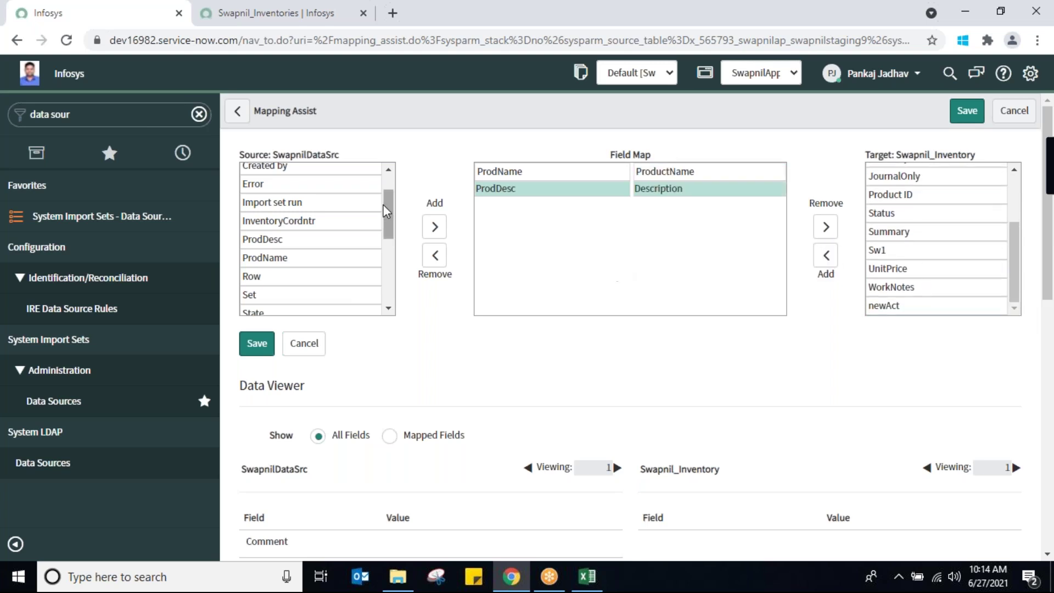
# Map InventoryCordntr to InventoryCo-ordinator and check the SwapnilDataSrc and Swapnil_Inventory table names
pyautogui.scroll(1, 392, 187)
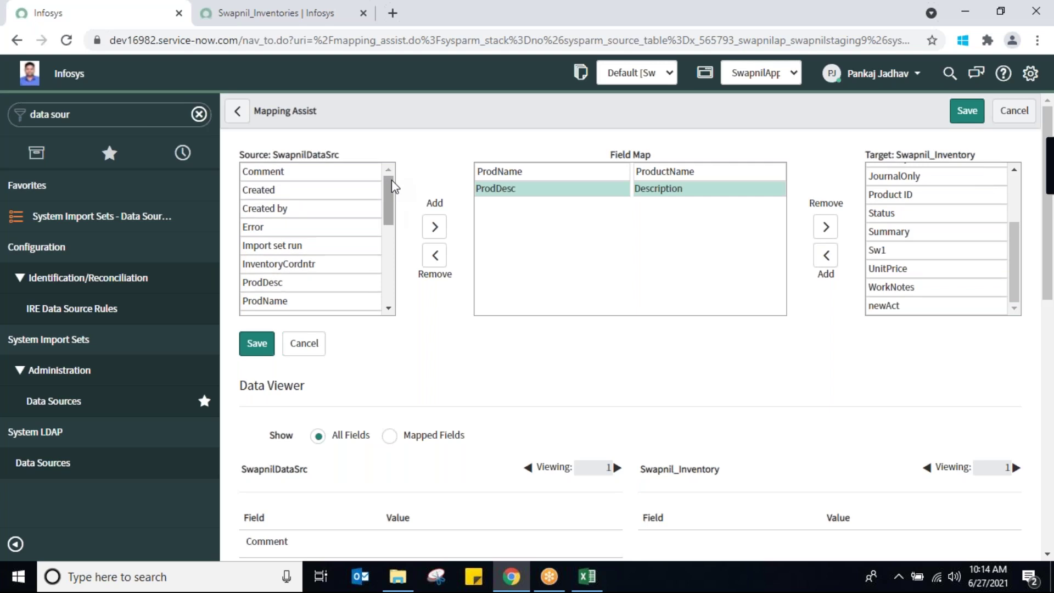
pyautogui.click(262, 264)
pyautogui.click(435, 228)
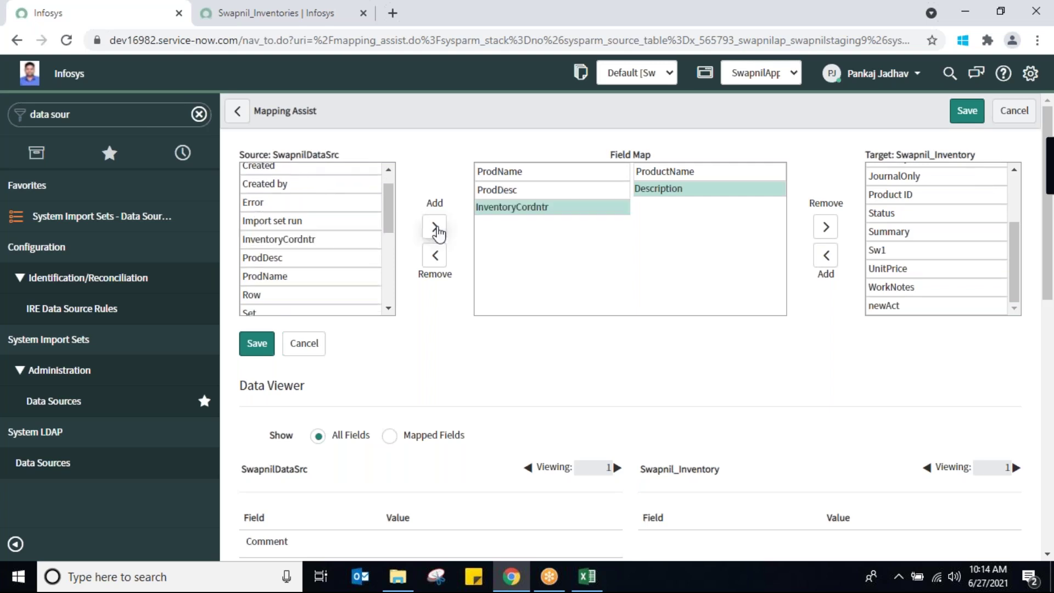
pyautogui.scroll(1, 1013, 248)
pyautogui.scroll(2, 1013, 242)
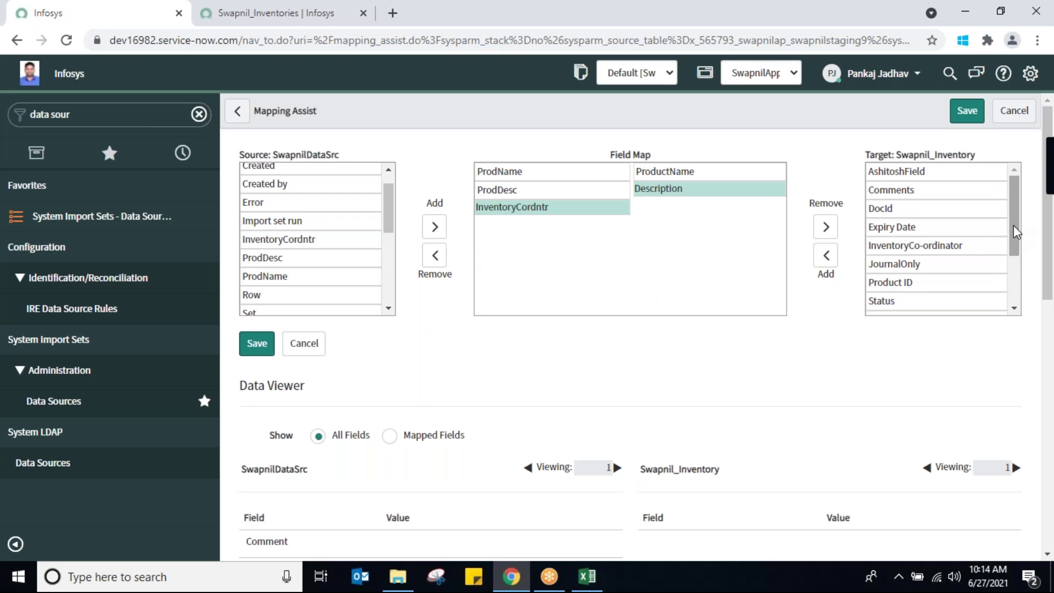
pyautogui.click(953, 239)
pyautogui.click(825, 256)
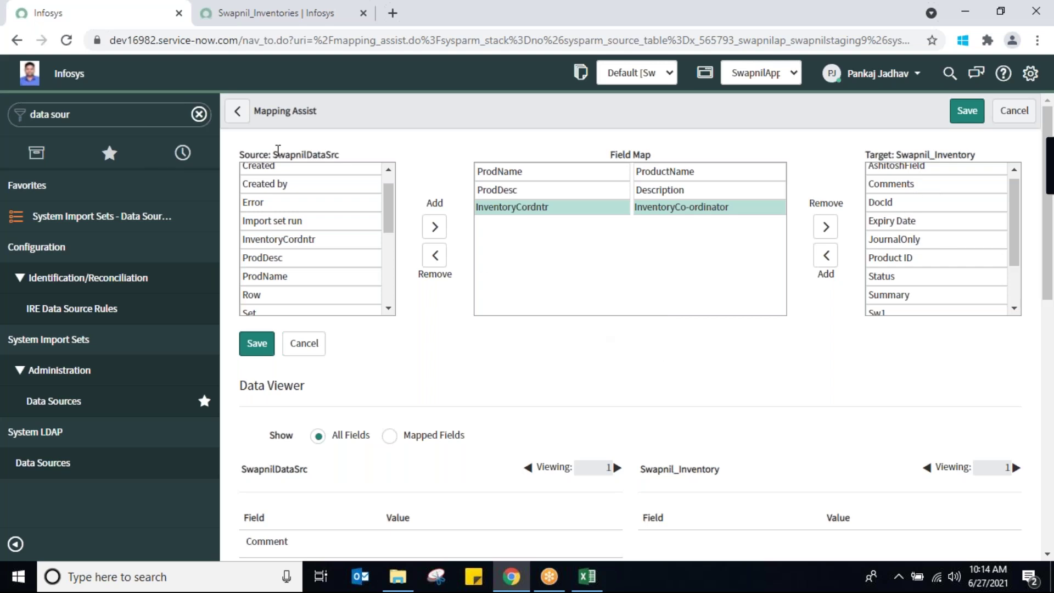
pyautogui.moveTo(275, 151); pyautogui.dragTo(358, 158)
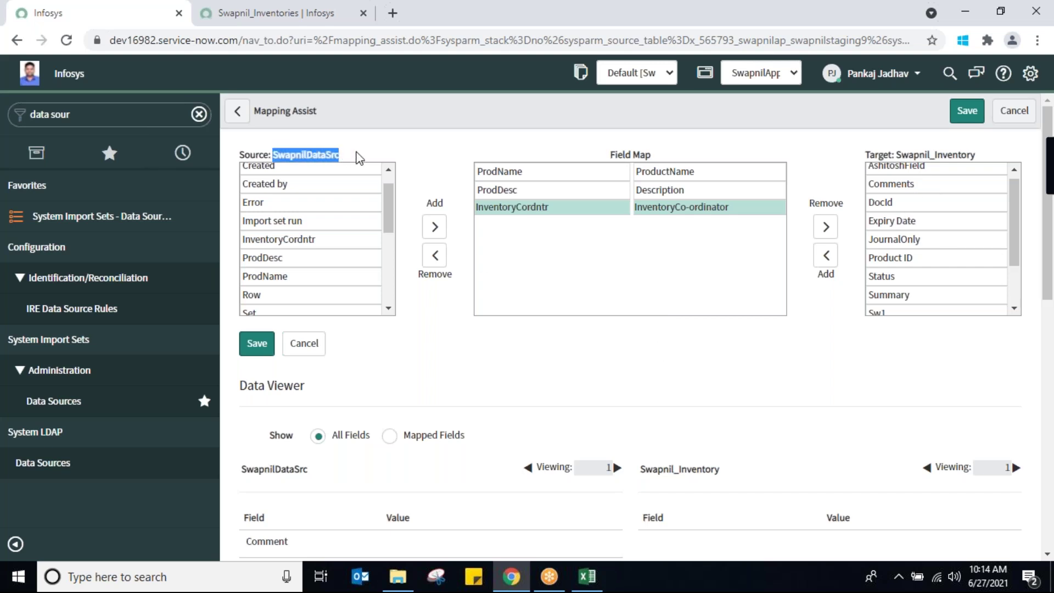
pyautogui.click(865, 156)
pyautogui.moveTo(865, 156); pyautogui.dragTo(987, 159)
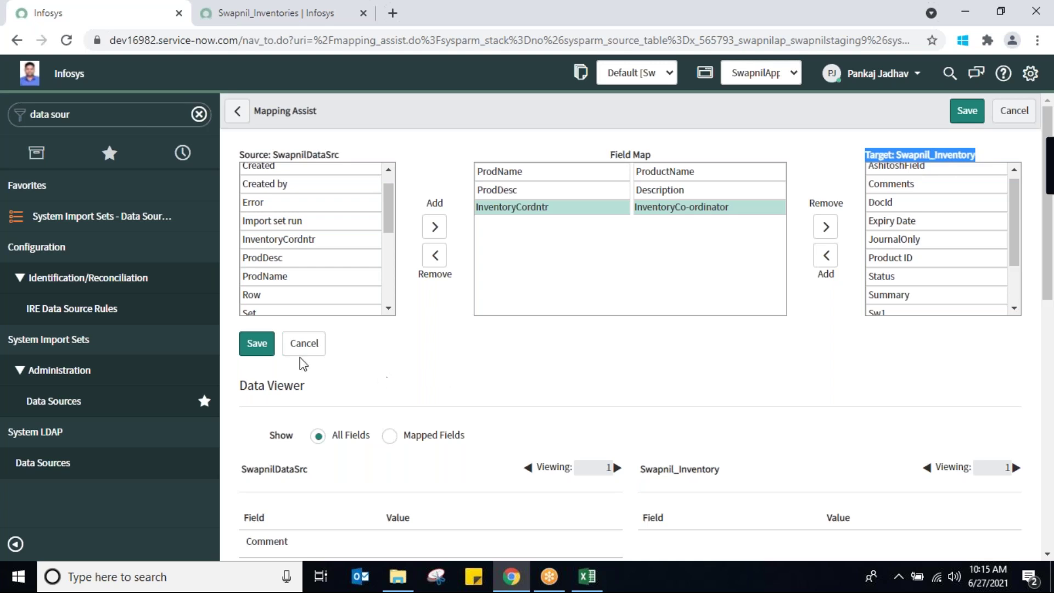
# Save the three field mappings and confirm the u_prodname mapping's Coalesce remains false
pyautogui.click(252, 352)
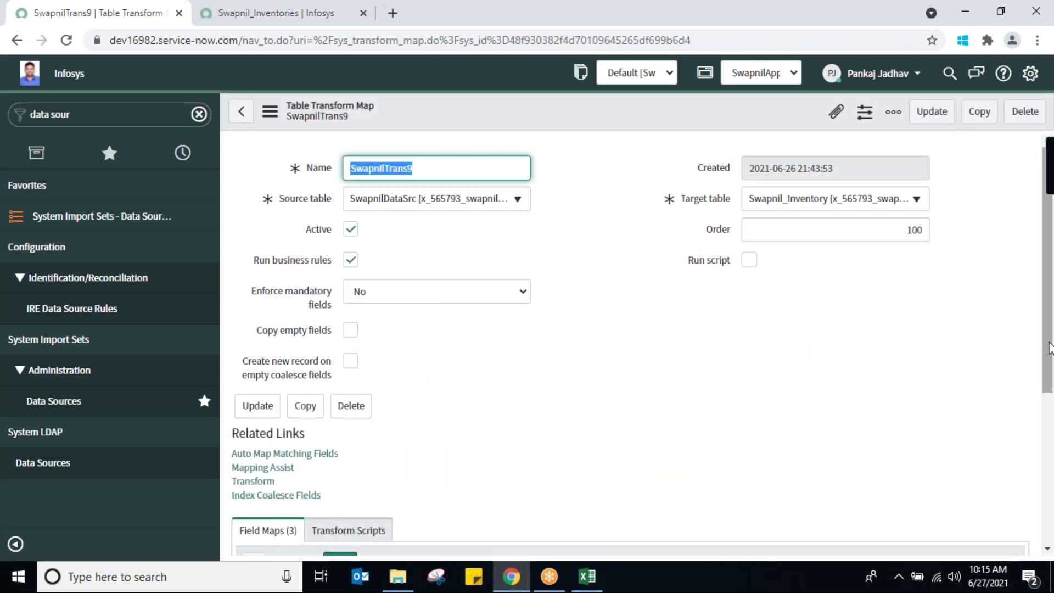
pyautogui.scroll(-5, 1050, 365)
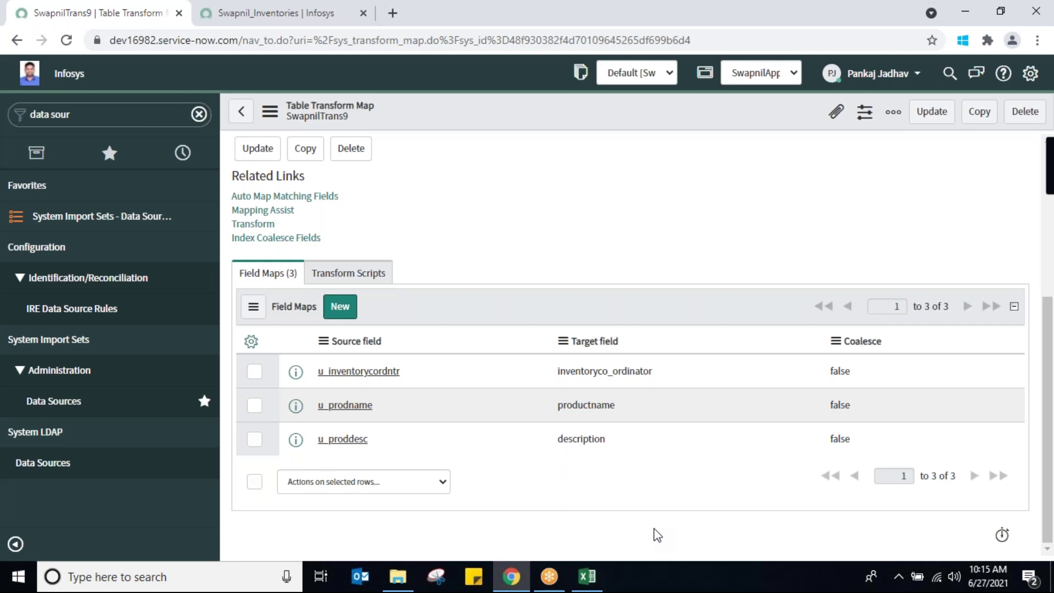
pyautogui.doubleClick(845, 405)
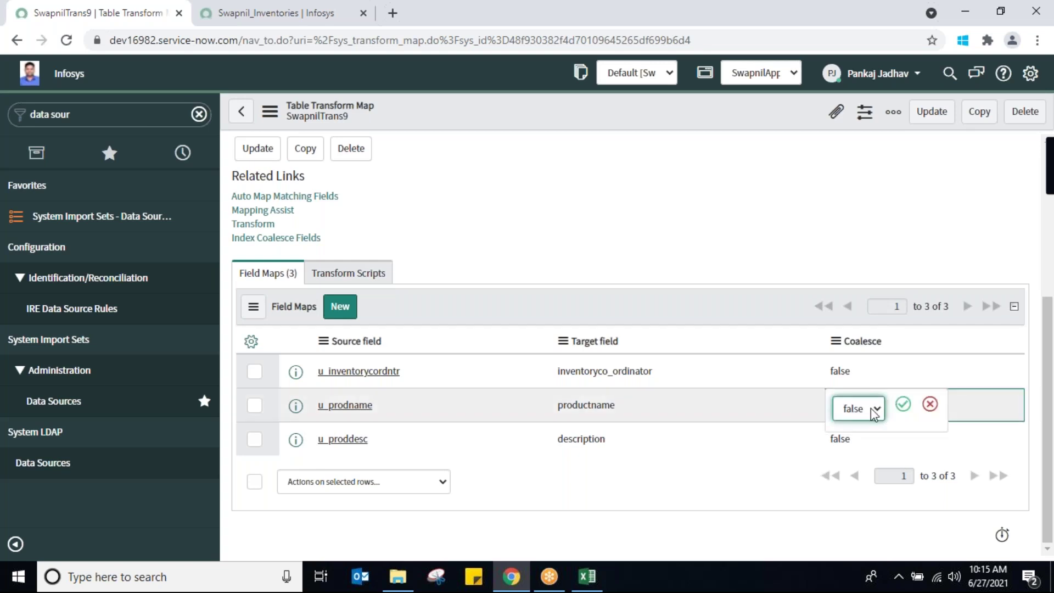
pyautogui.click(874, 412)
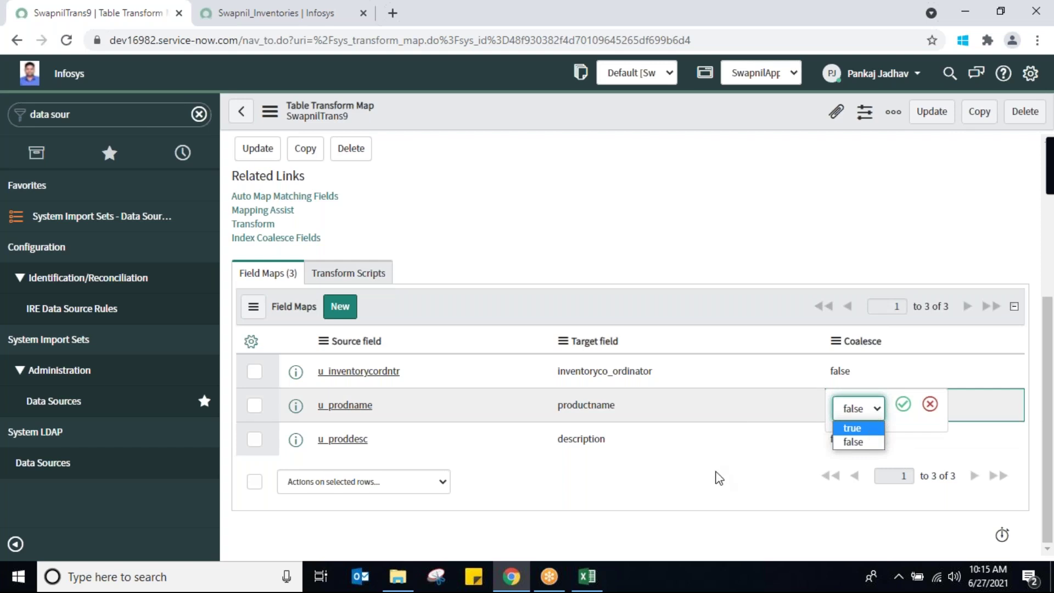
pyautogui.click(729, 489)
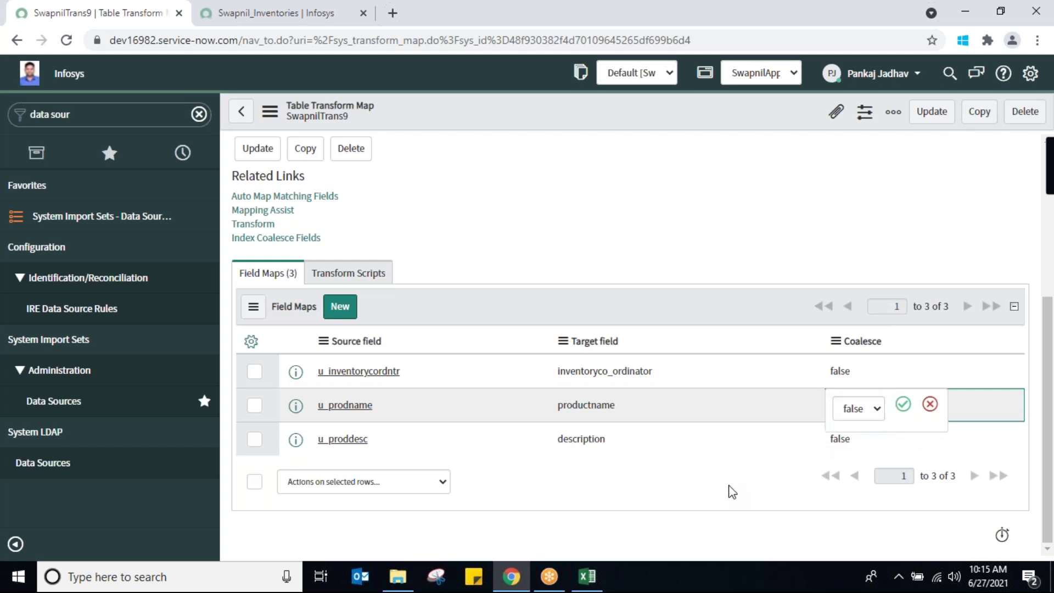
pyautogui.click(930, 404)
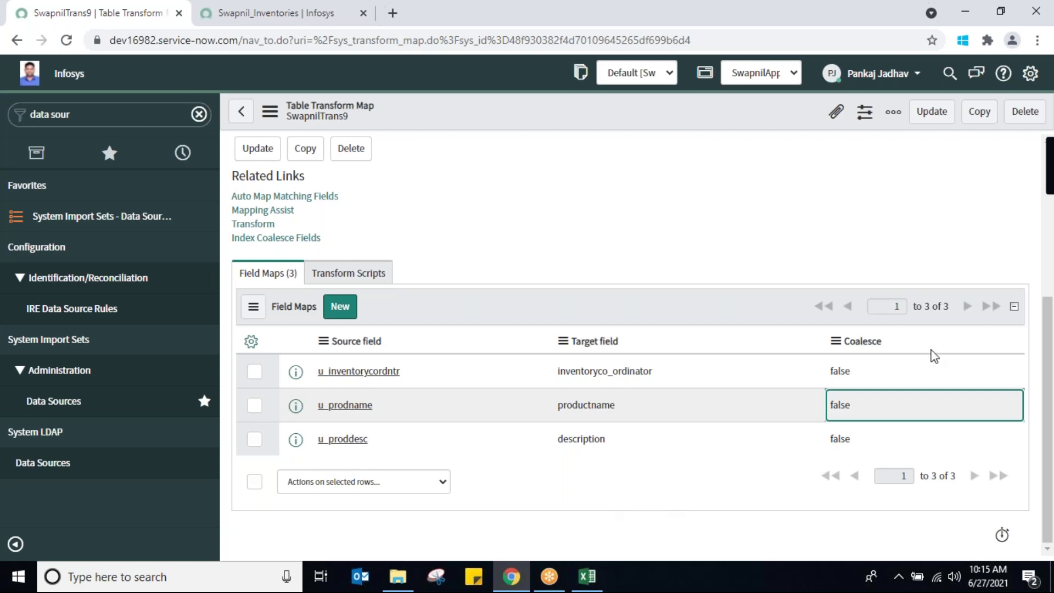
pyautogui.moveTo(1052, 430); pyautogui.dragTo(1052, 363)
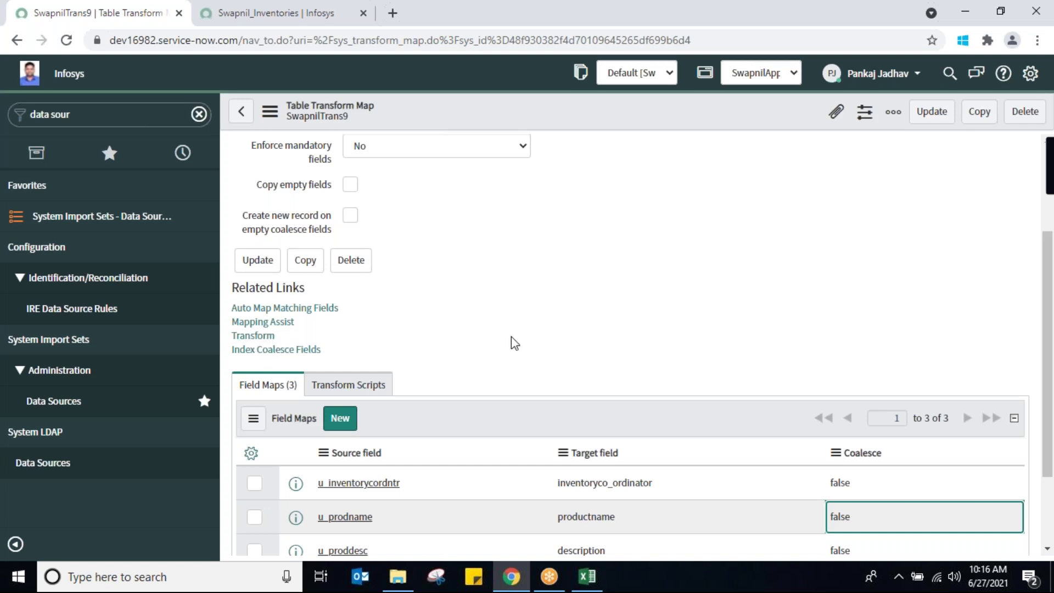
pyautogui.rightClick(612, 112)
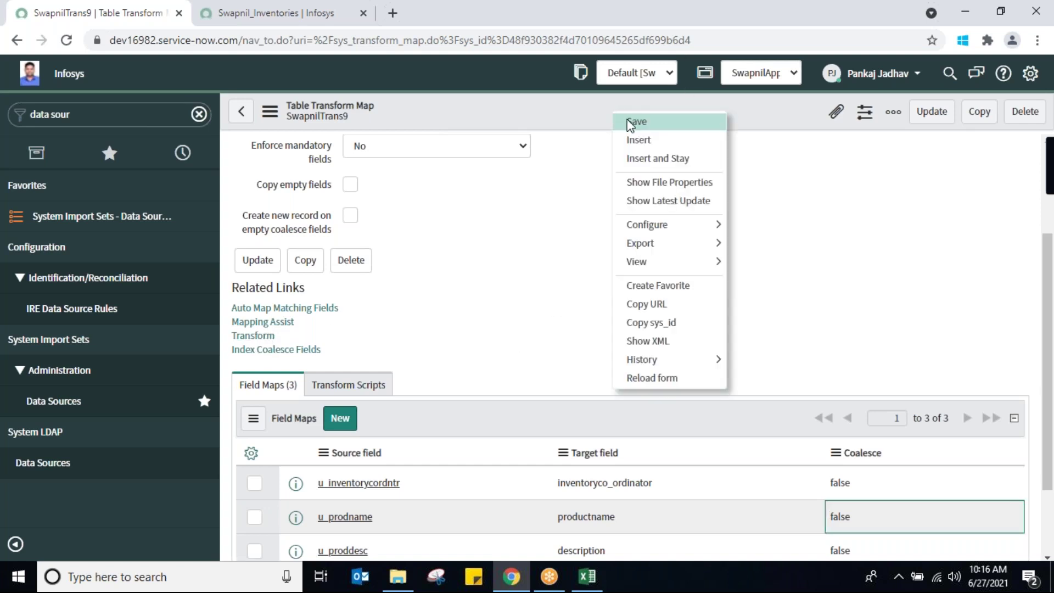
pyautogui.click(630, 122)
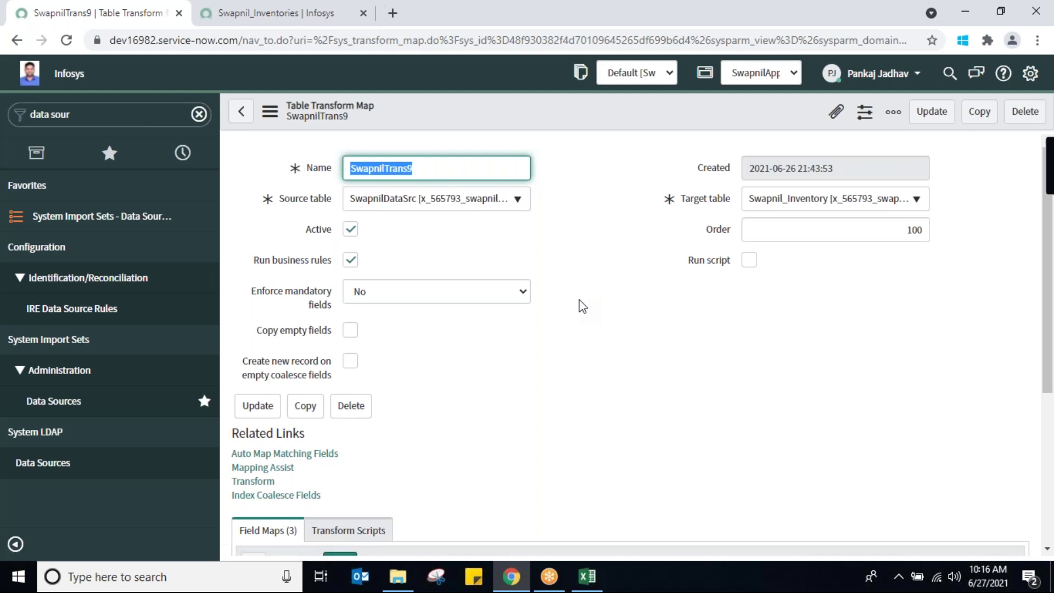
pyautogui.moveTo(1051, 359); pyautogui.dragTo(1052, 511)
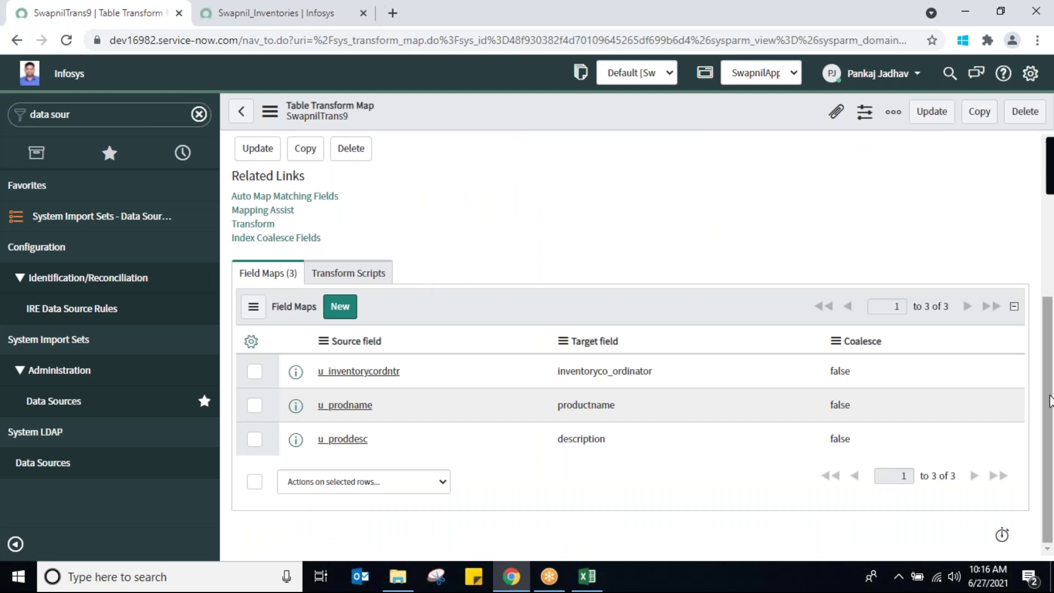
pyautogui.moveTo(1050, 400); pyautogui.dragTo(1045, 246)
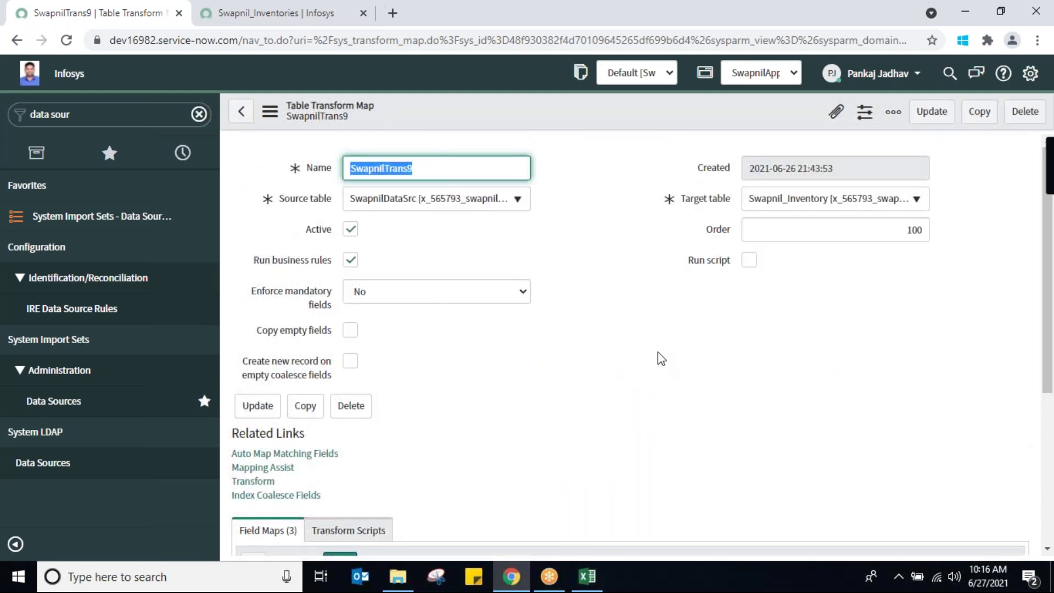
pyautogui.click(262, 16)
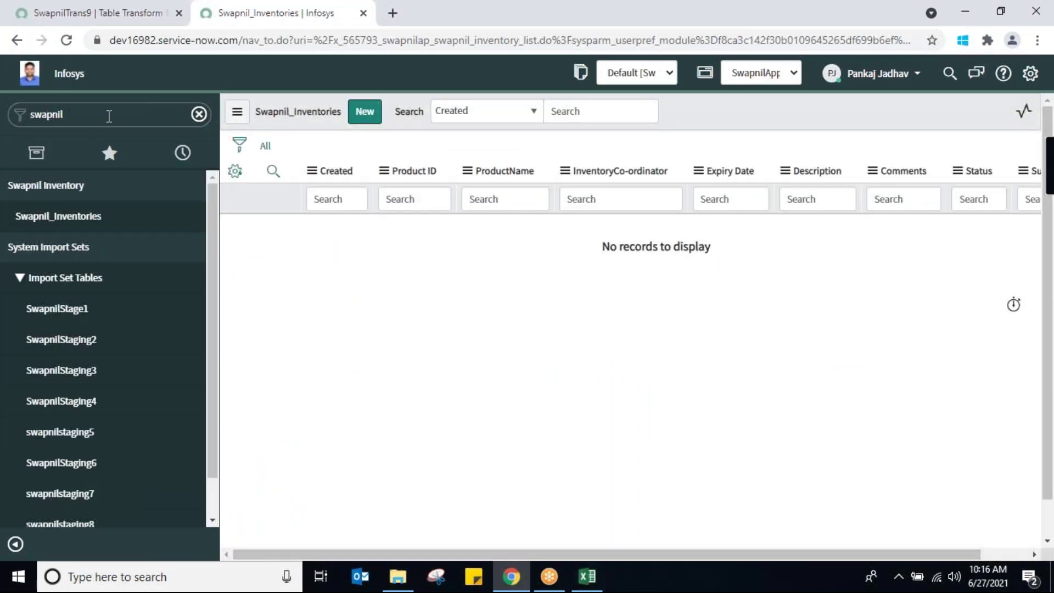
# Filter the navigator for 'scheduled i', open Scheduled Imports, and create a new record
pyautogui.click(111, 115)
pyautogui.click(110, 115)
pyautogui.doubleClick(111, 115)
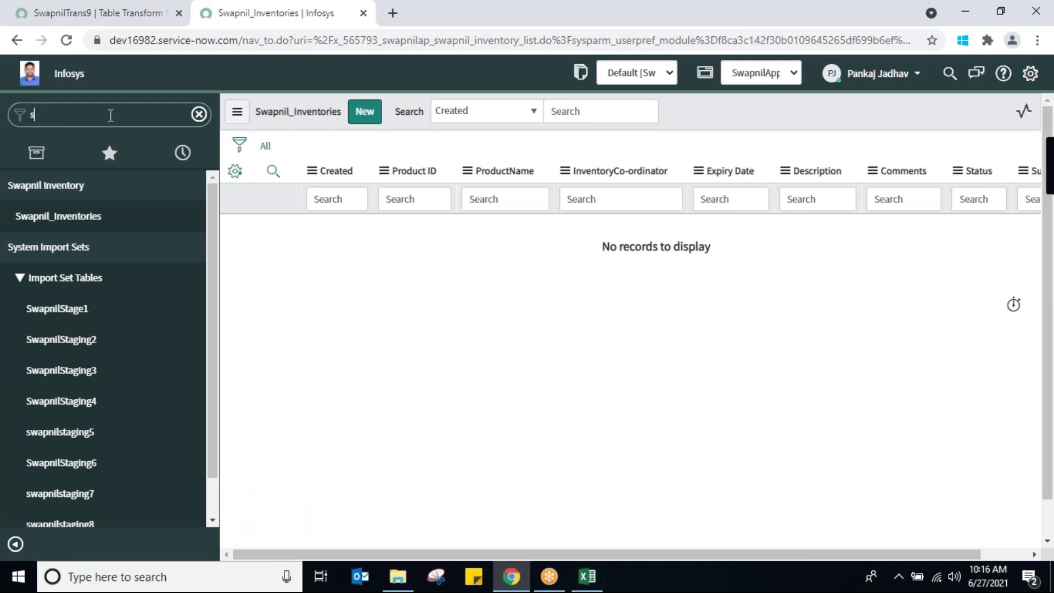
pyautogui.write('scheduled')
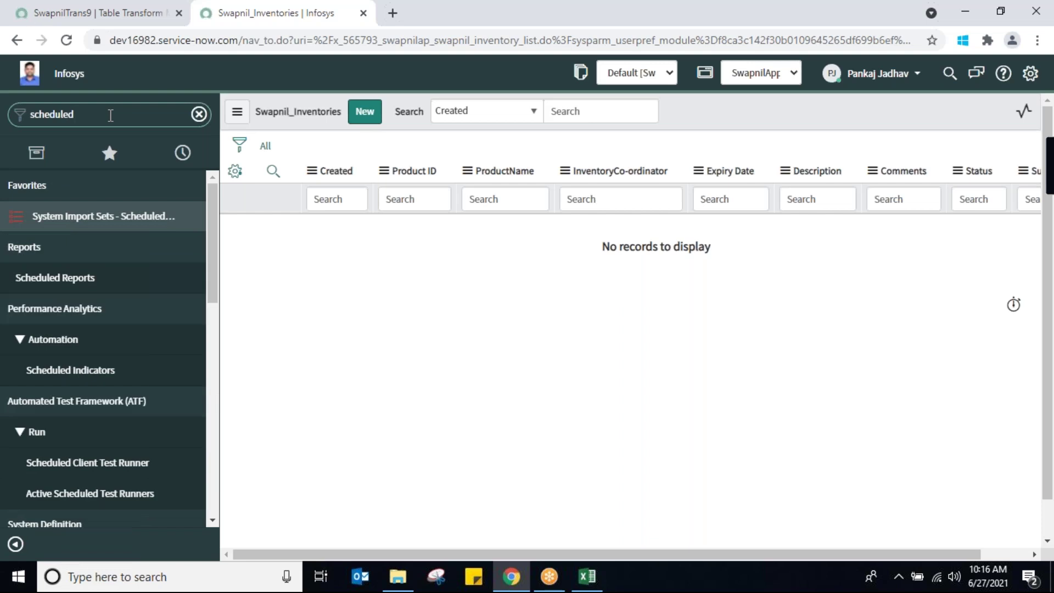
pyautogui.write(' i')
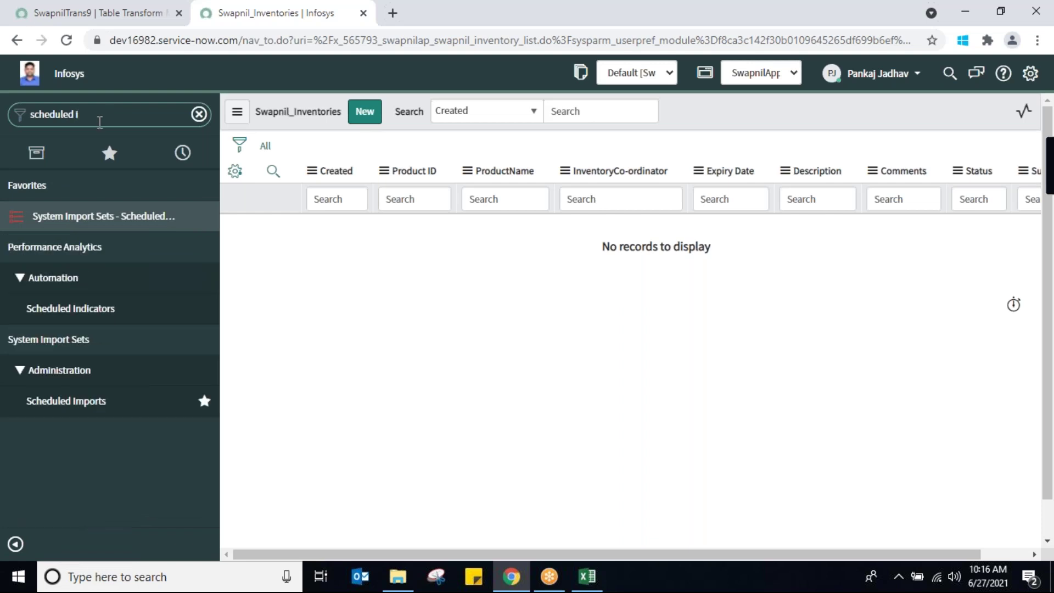
pyautogui.click(69, 406)
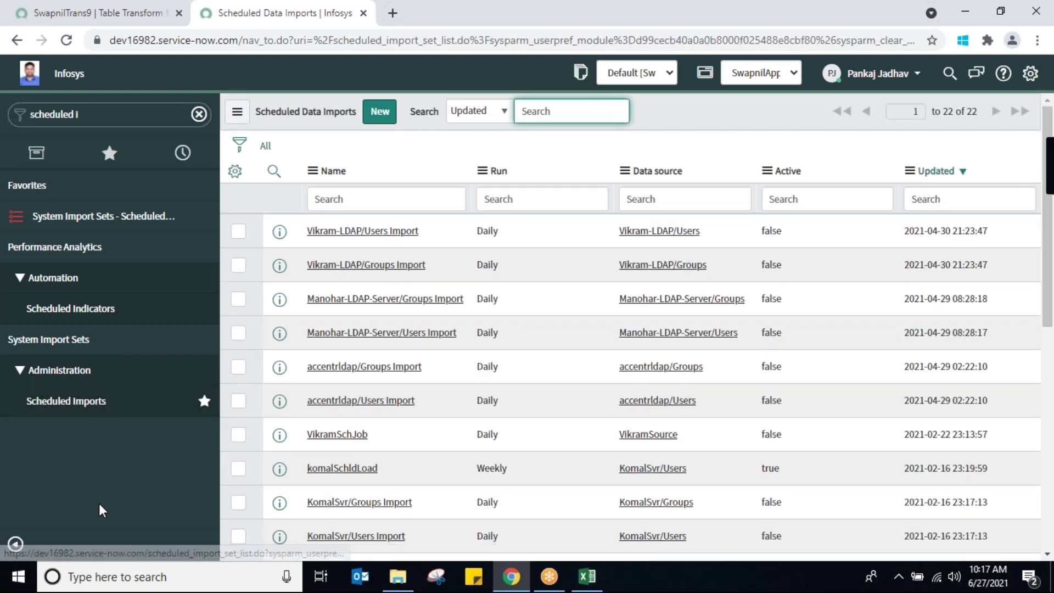
pyautogui.click(377, 124)
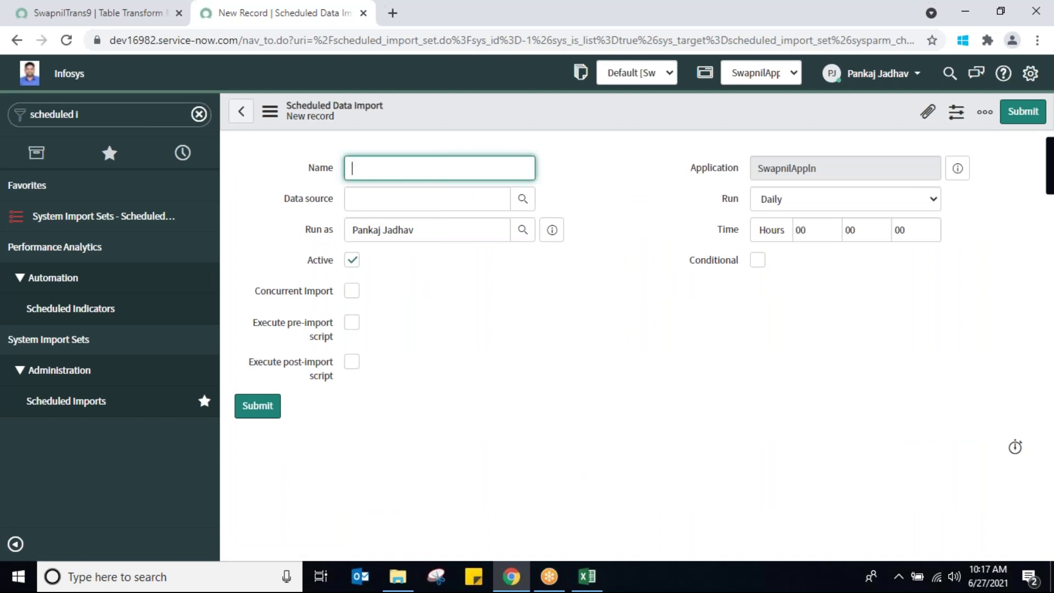
# Name the import SwapnilSCJob1, pick data source SwapnilDataSrc, and cross-check the Data Sources list
pyautogui.write('SwapnilSCJob1')
pyautogui.click(379, 200)
pyautogui.write('swap')
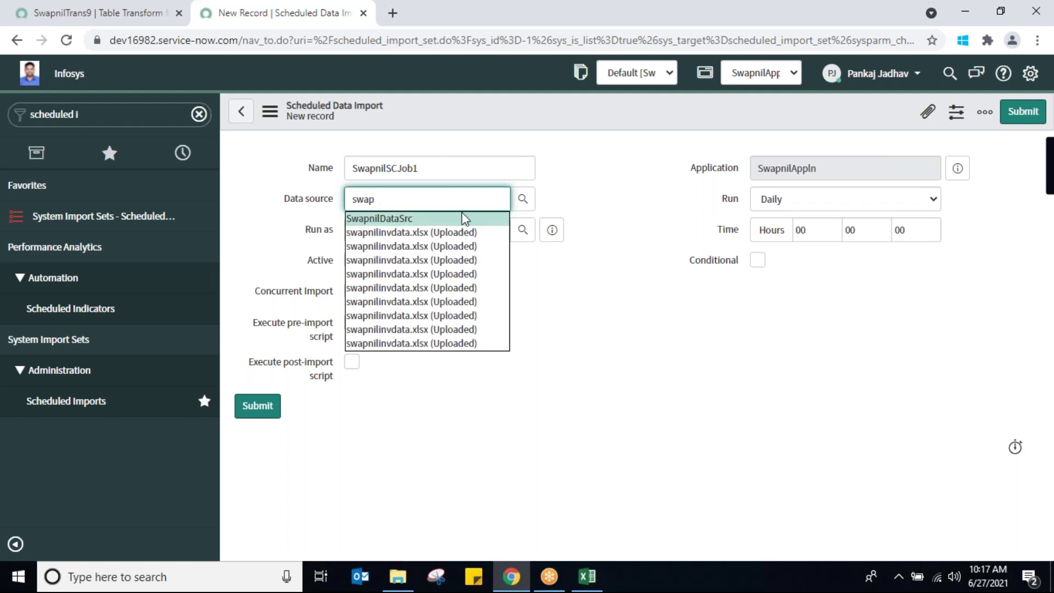
pyautogui.click(420, 219)
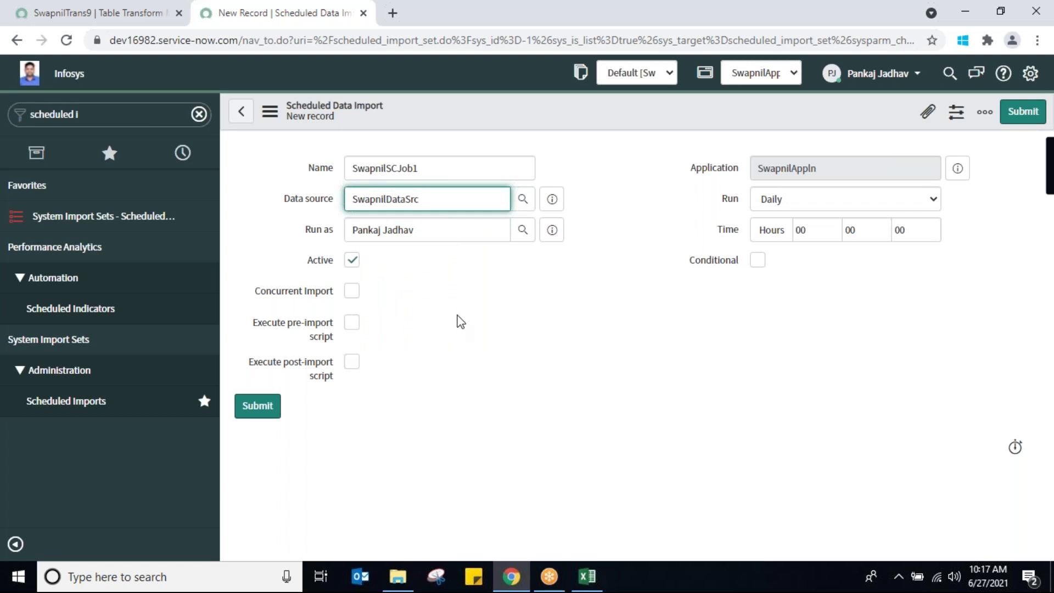
pyautogui.click(78, 15)
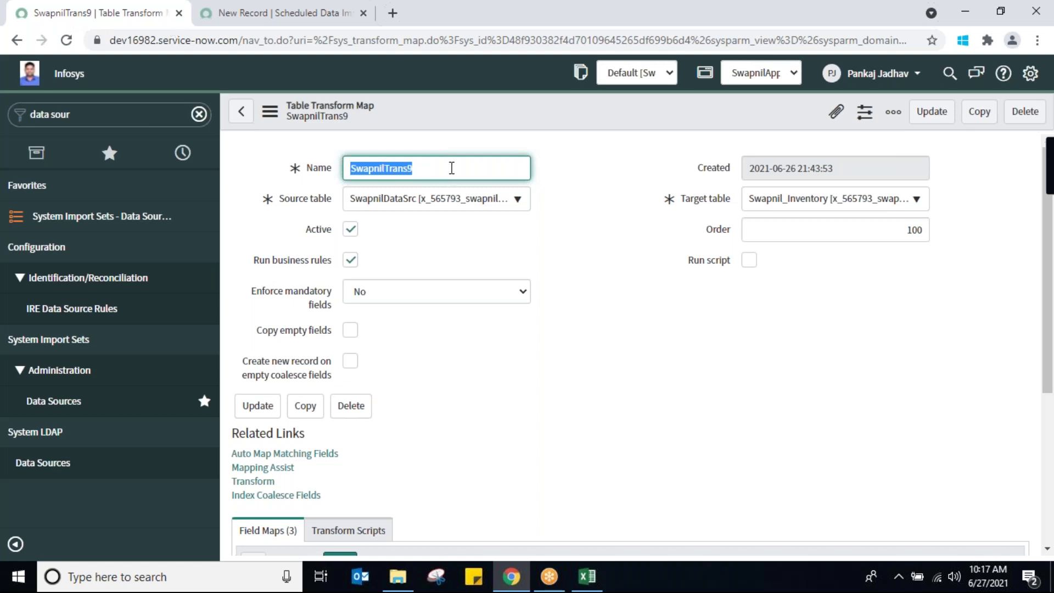
pyautogui.click(55, 401)
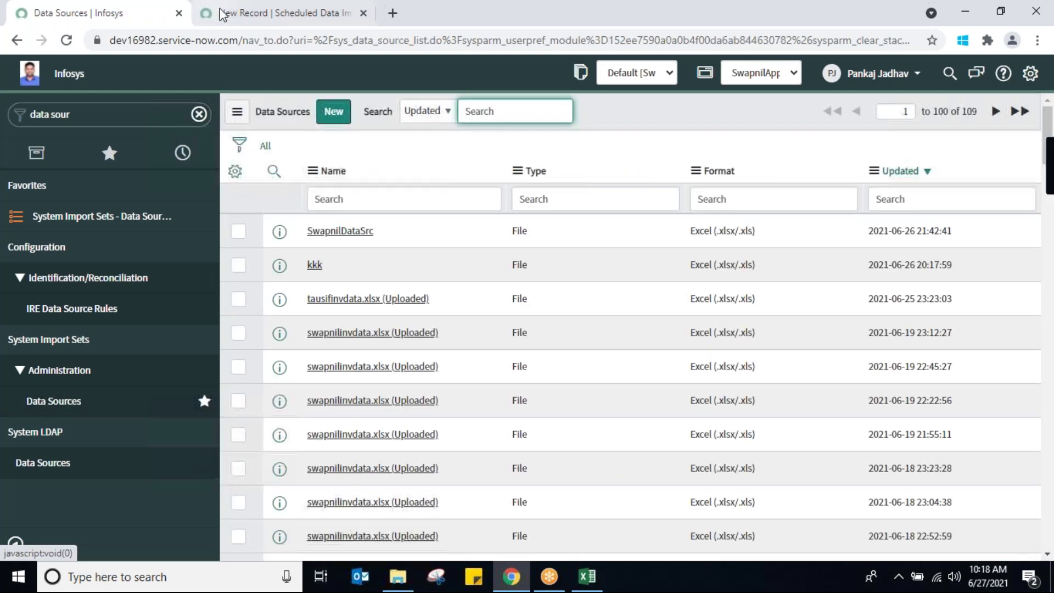
pyautogui.click(244, 16)
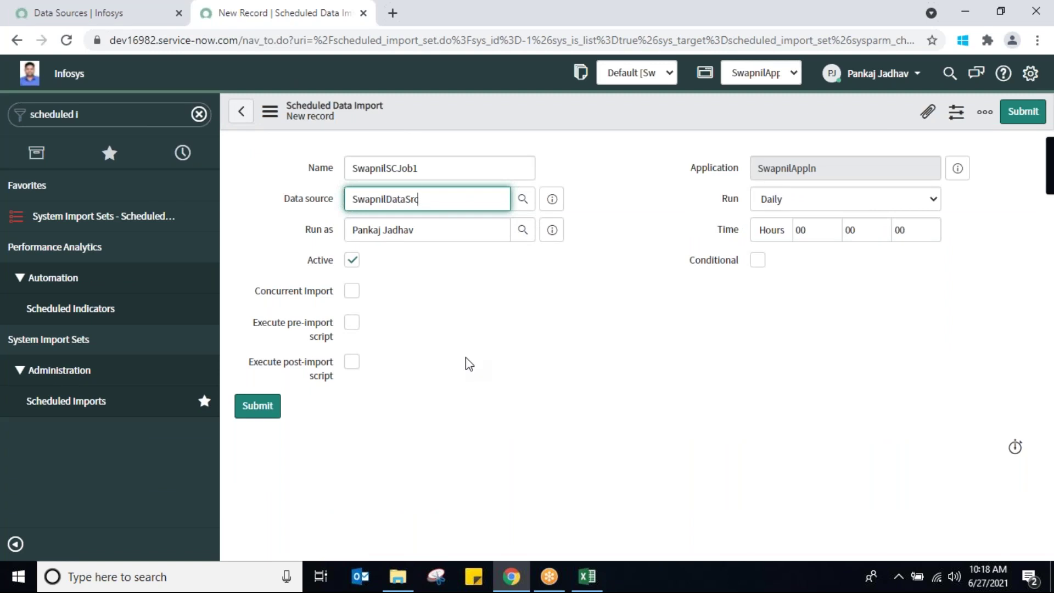
# Set Run to Periodically with a Repeat Interval of 1 minute
pyautogui.click(901, 204)
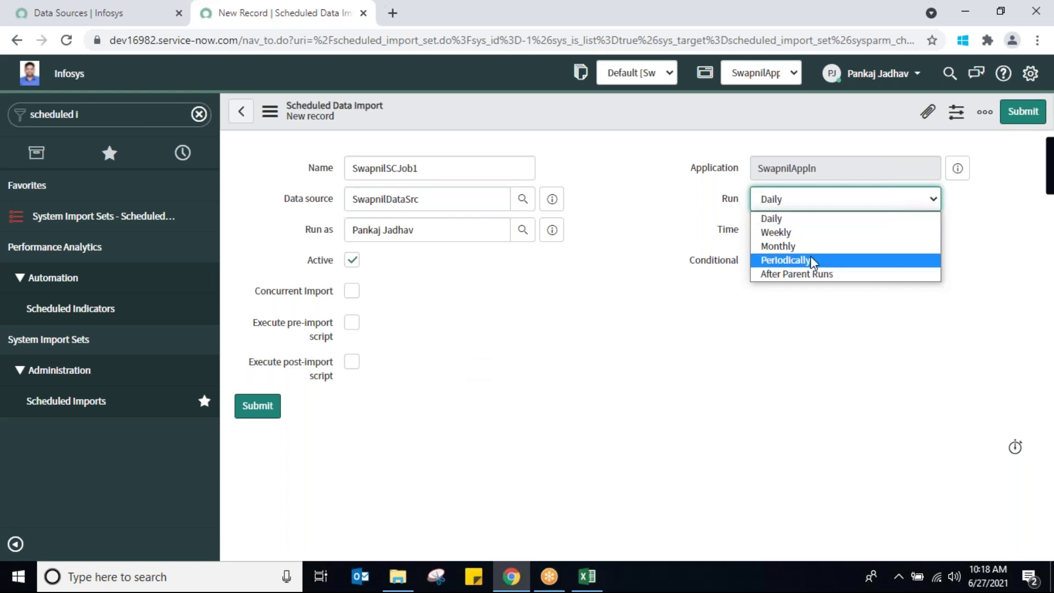
pyautogui.click(792, 261)
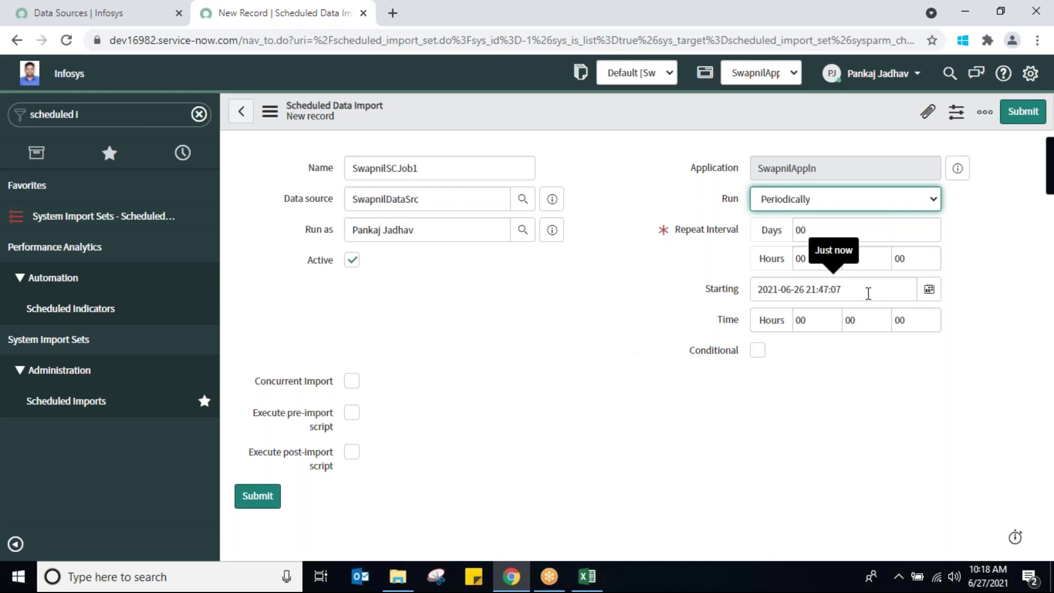
pyautogui.click(912, 209)
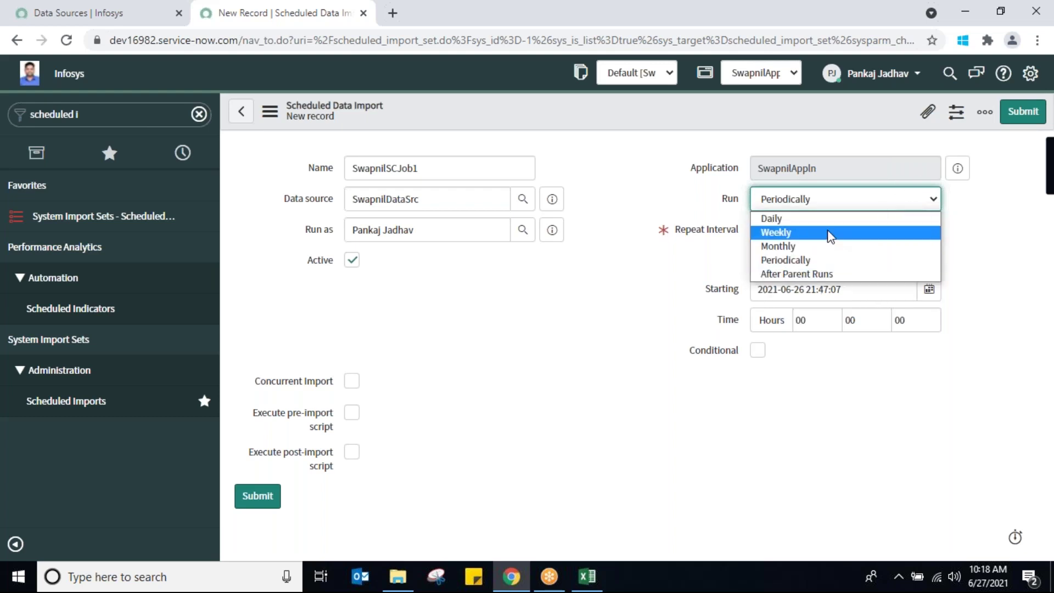
pyautogui.click(815, 259)
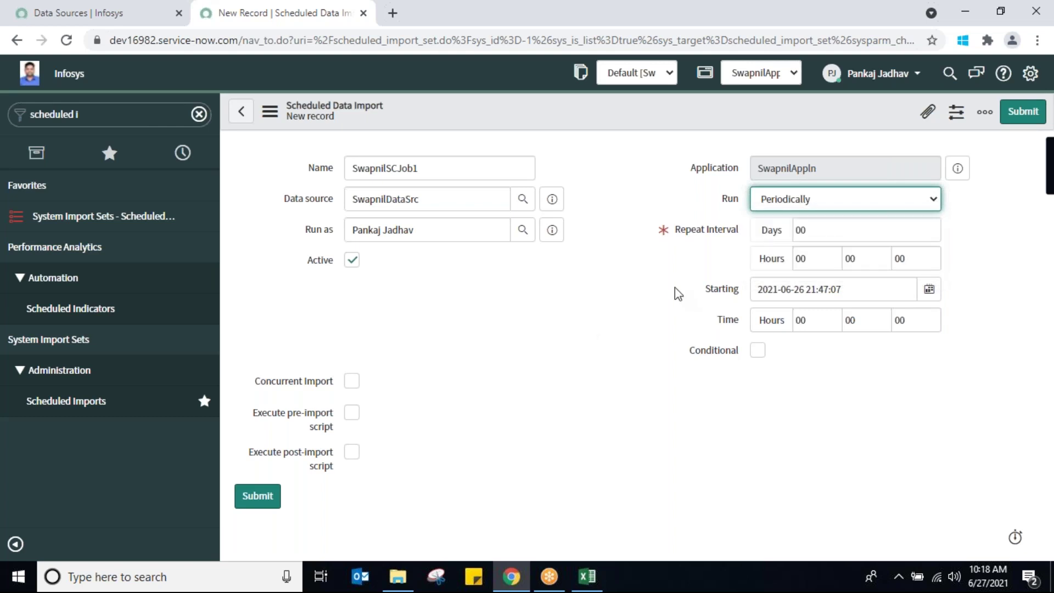
pyautogui.click(820, 256)
pyautogui.click(885, 261)
pyautogui.press('BackSpace')
pyautogui.write('1')
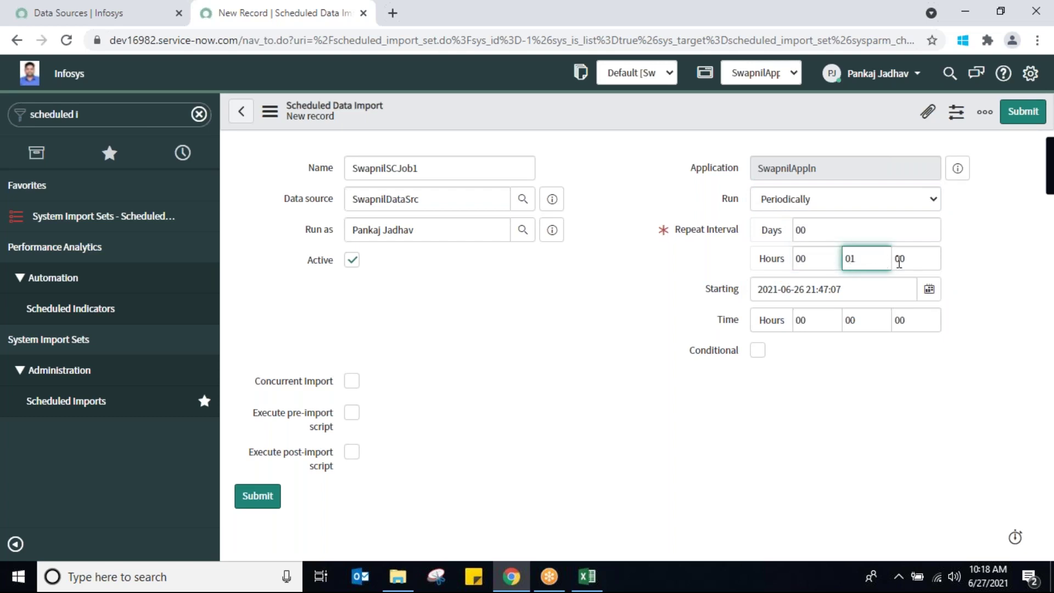
pyautogui.click(924, 262)
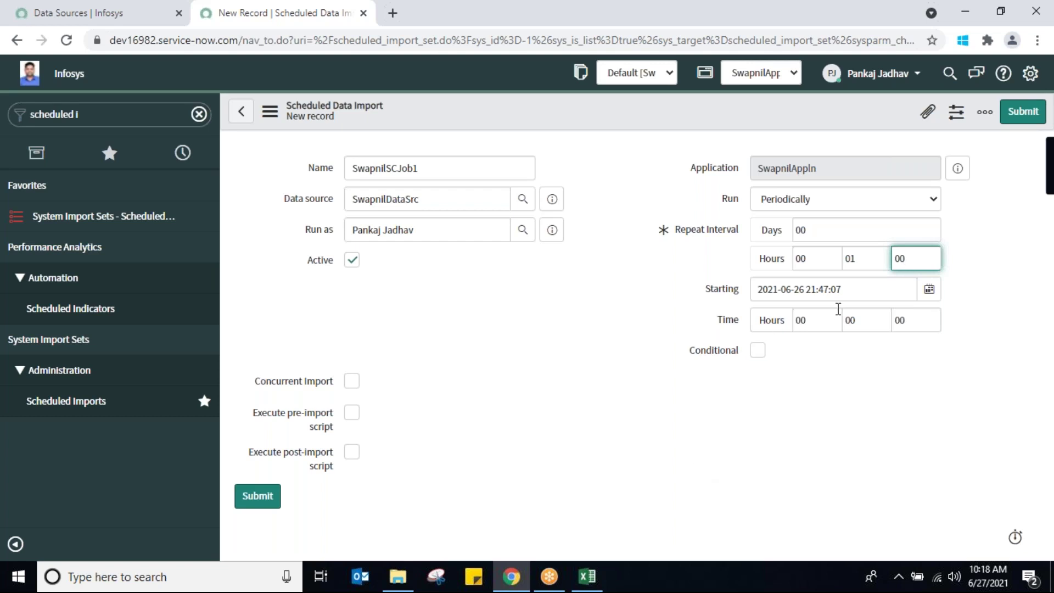
pyautogui.tripleClick(861, 291)
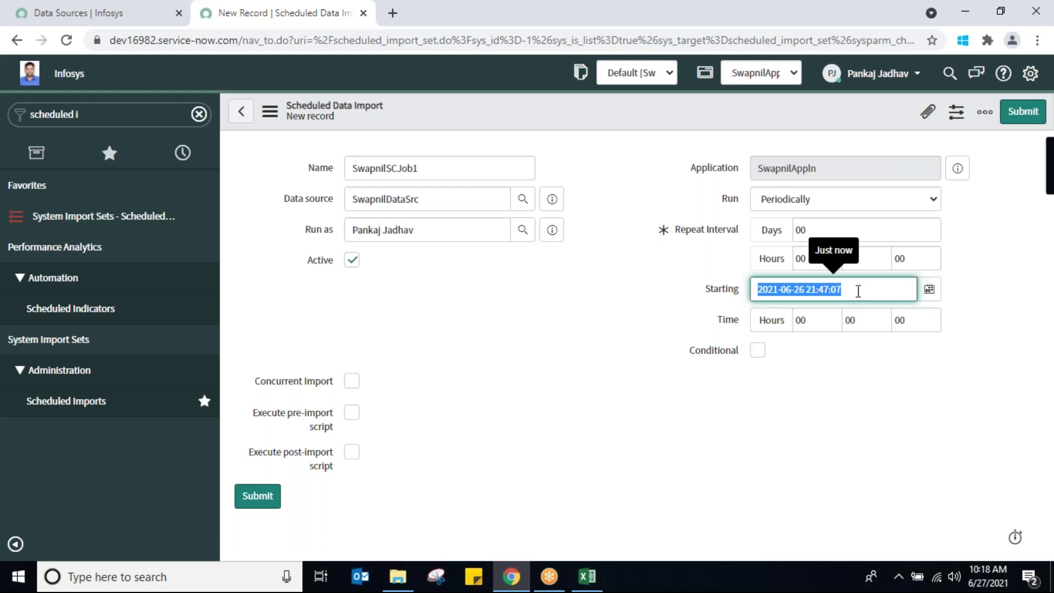
pyautogui.click(909, 318)
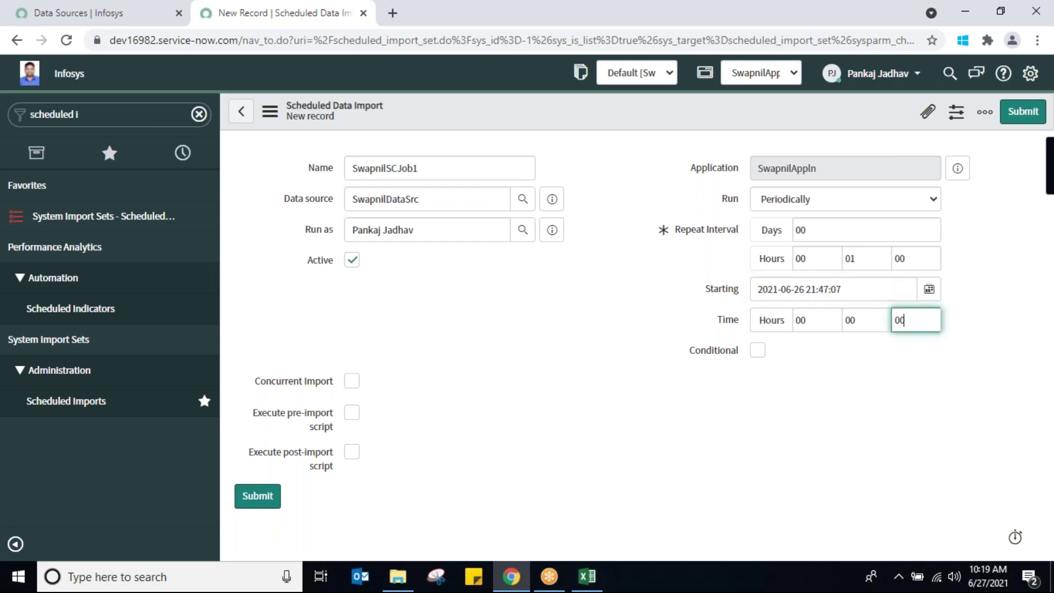
pyautogui.click(860, 256)
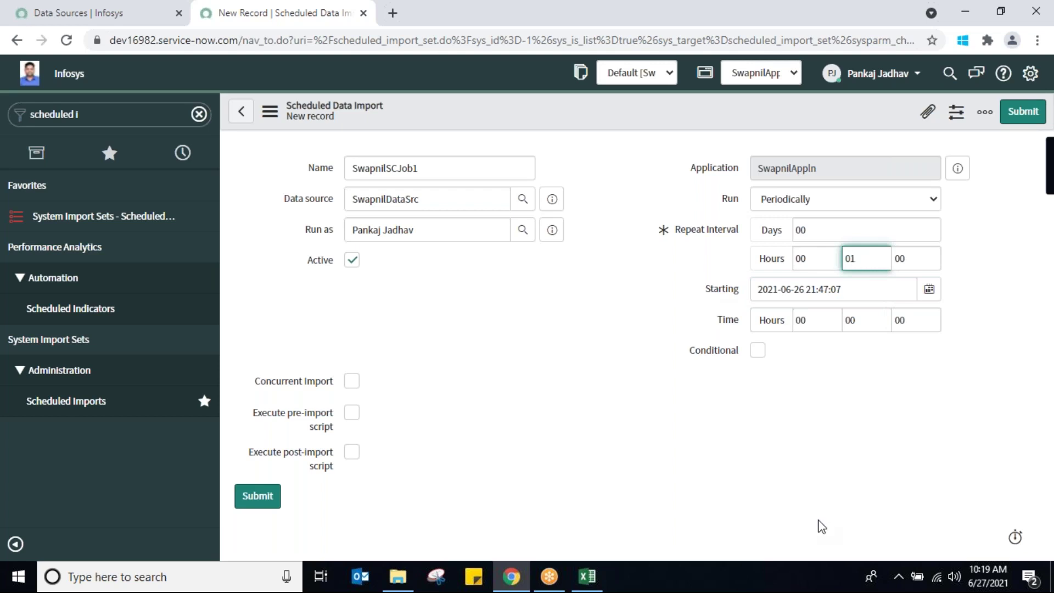
pyautogui.doubleClick(869, 260)
pyautogui.click(436, 200)
pyautogui.doubleClick(436, 200)
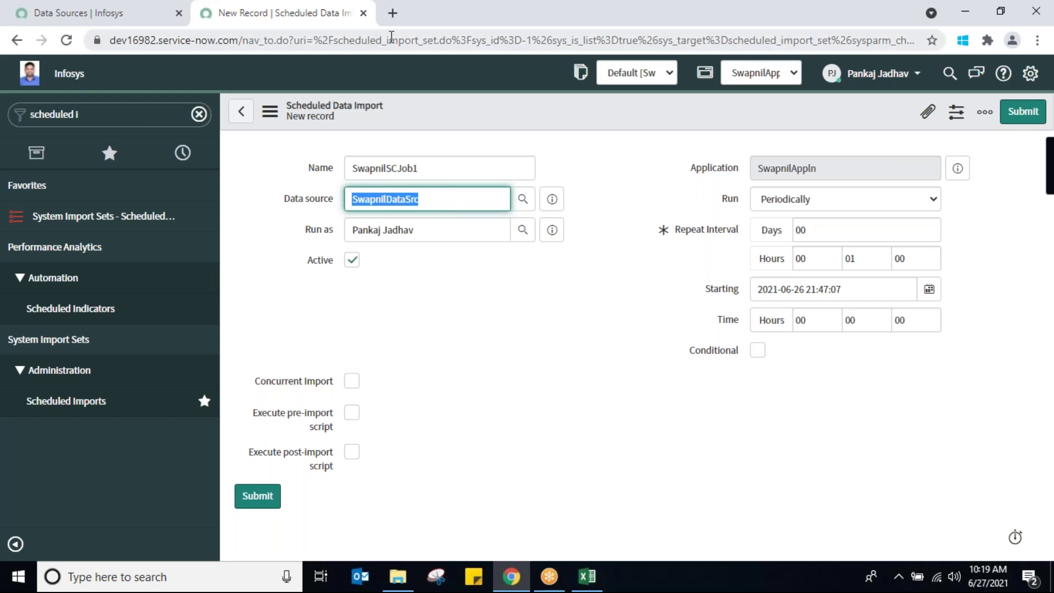
# Load the ServiceNow instance home page in a new browser tab
pyautogui.click(392, 14)
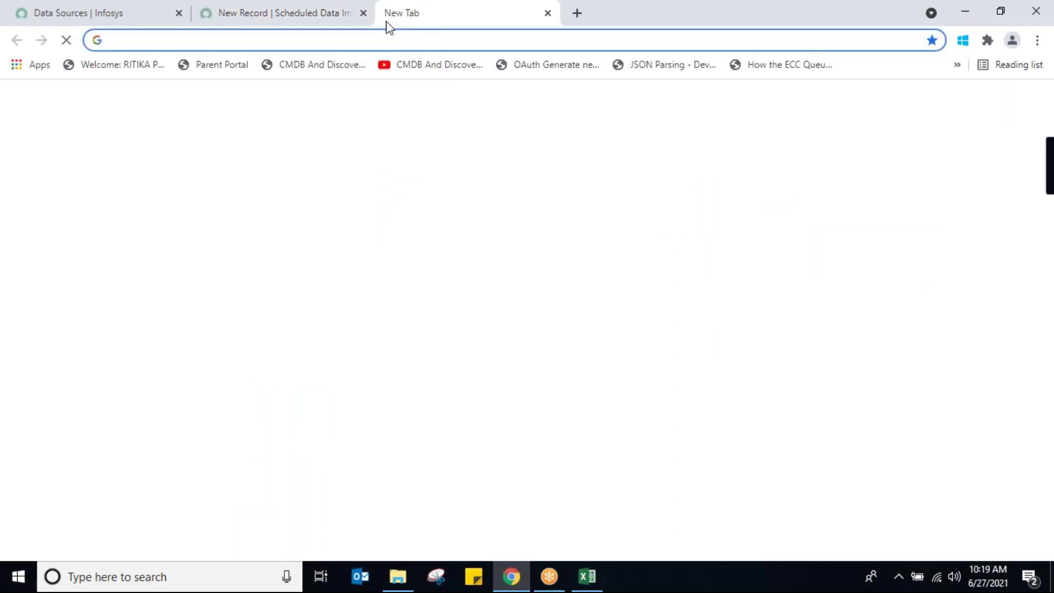
pyautogui.write('dev')
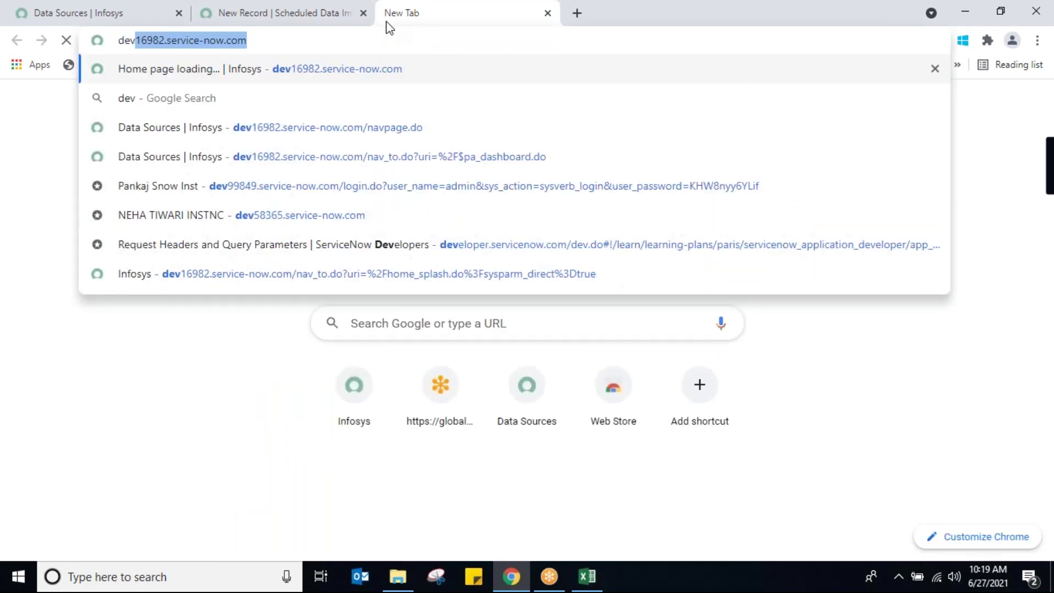
pyautogui.press('Return')
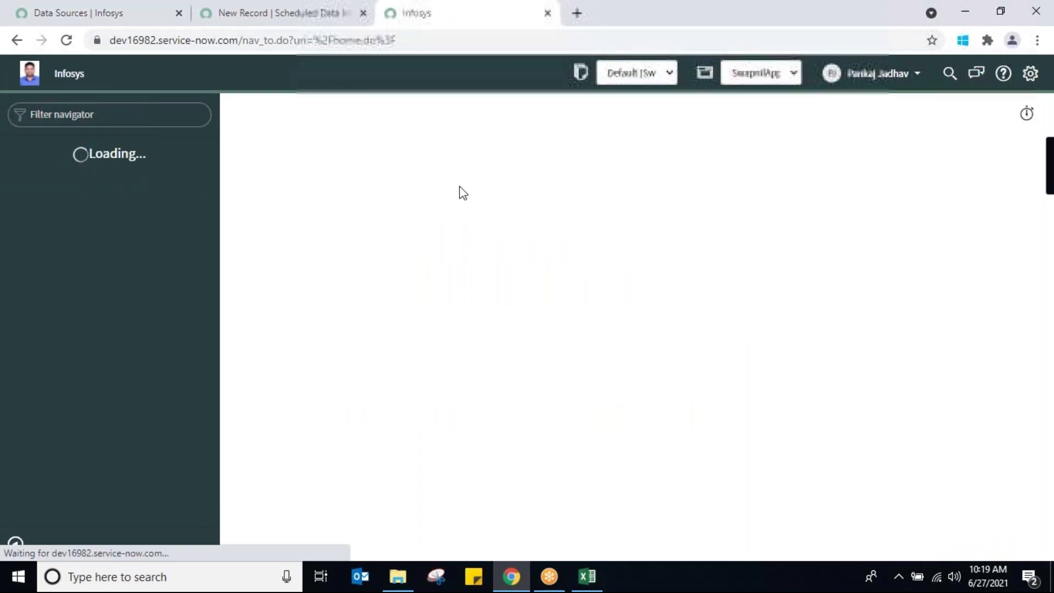
pyautogui.click(99, 14)
pyautogui.click(232, 17)
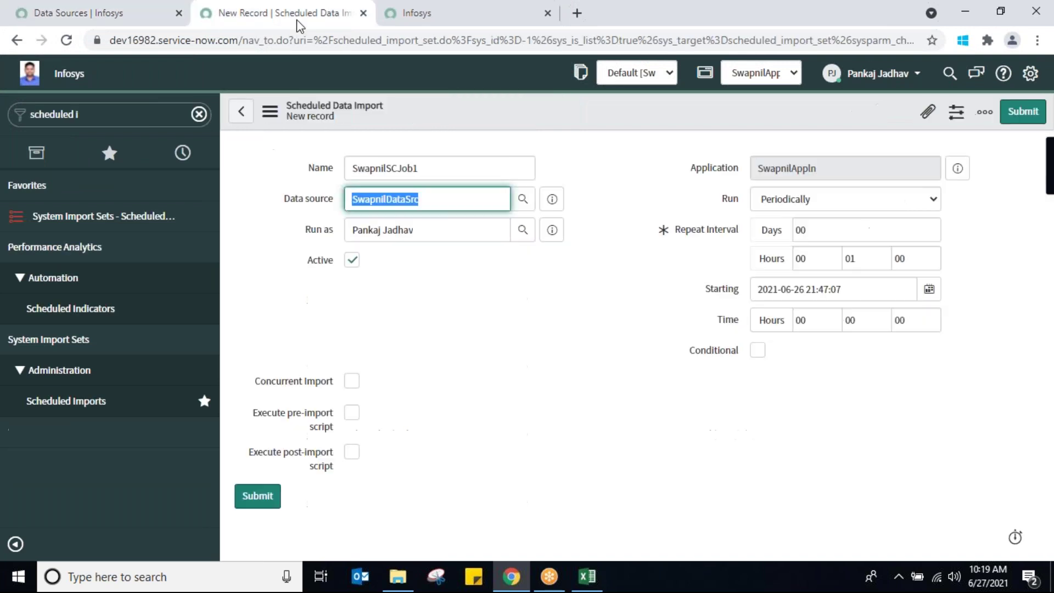
pyautogui.click(393, 21)
pyautogui.click(43, 16)
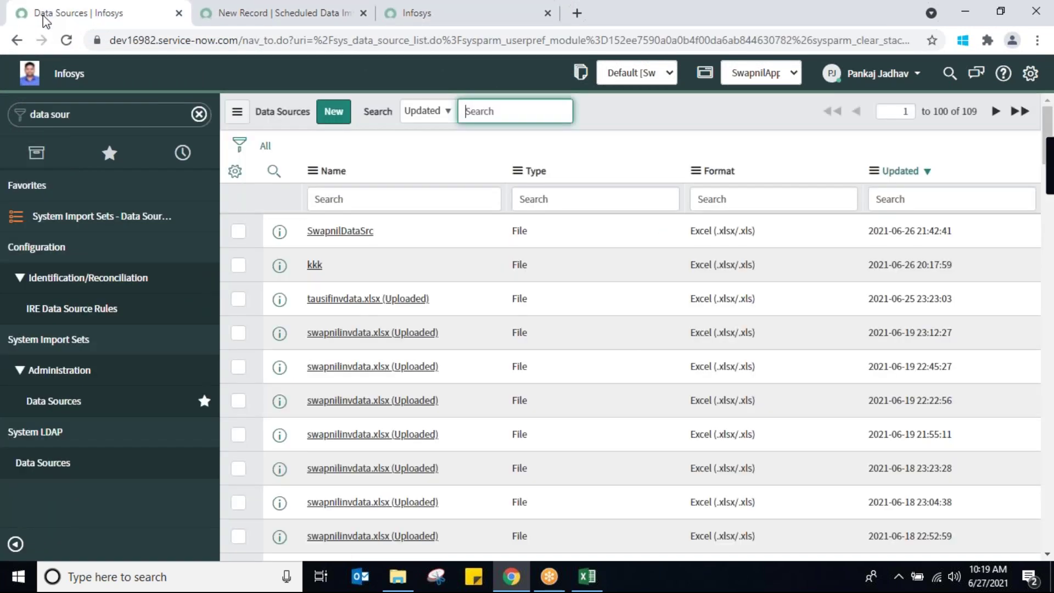
pyautogui.click(391, 24)
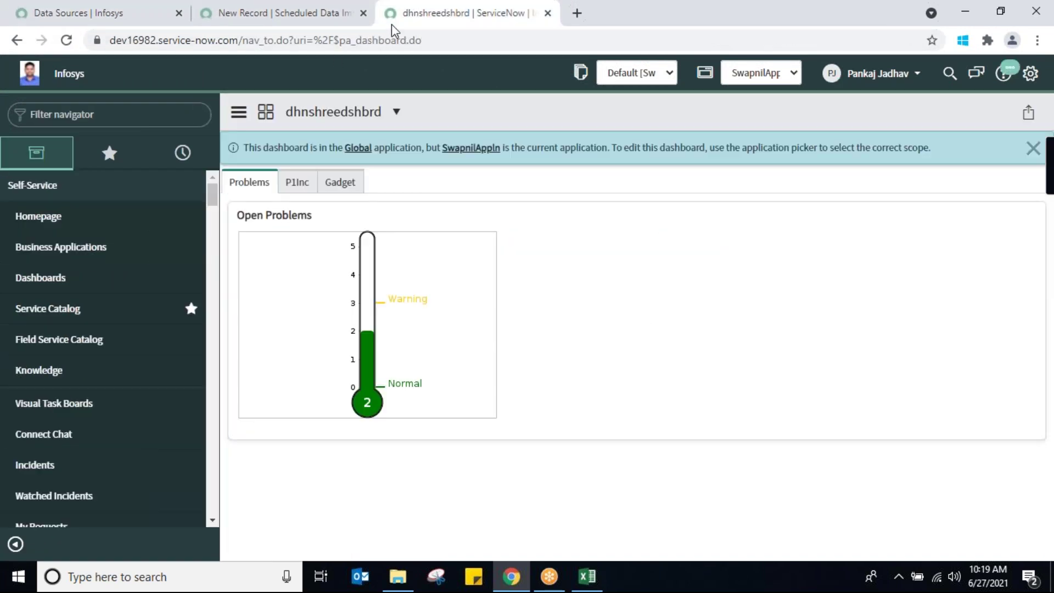
# Filter the navigator for 'swapnil in', open the empty Swapnil_Inventories list and its column settings
pyautogui.click(125, 116)
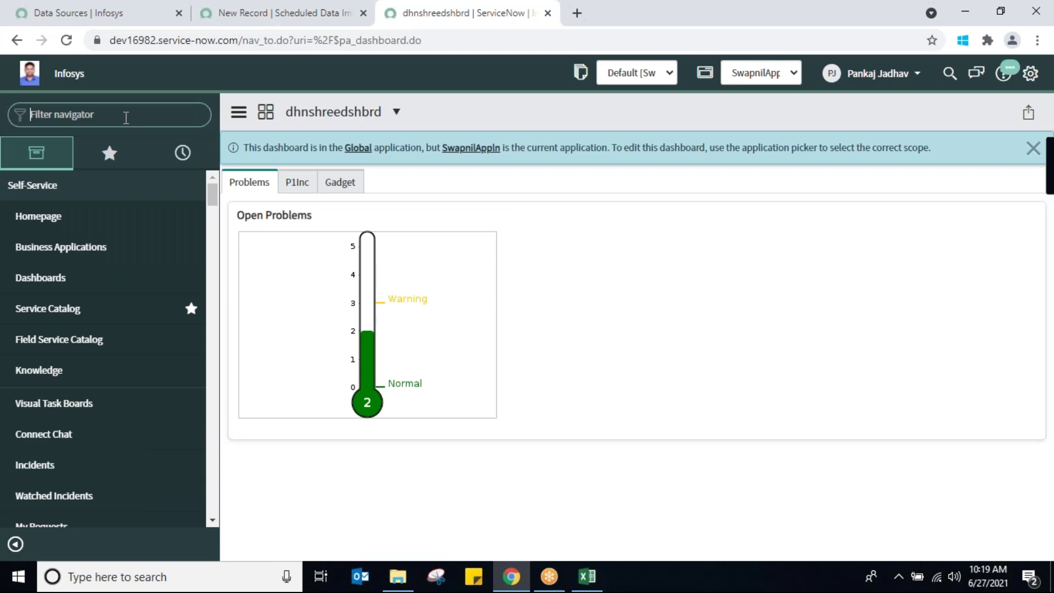
pyautogui.write('swapni')
pyautogui.write('l in')
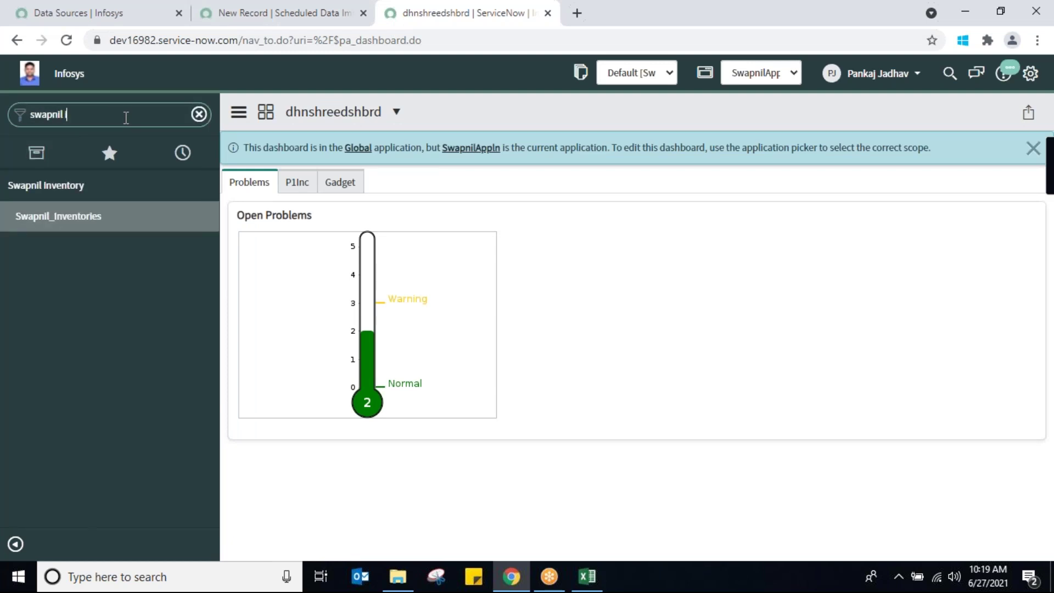
pyautogui.click(62, 217)
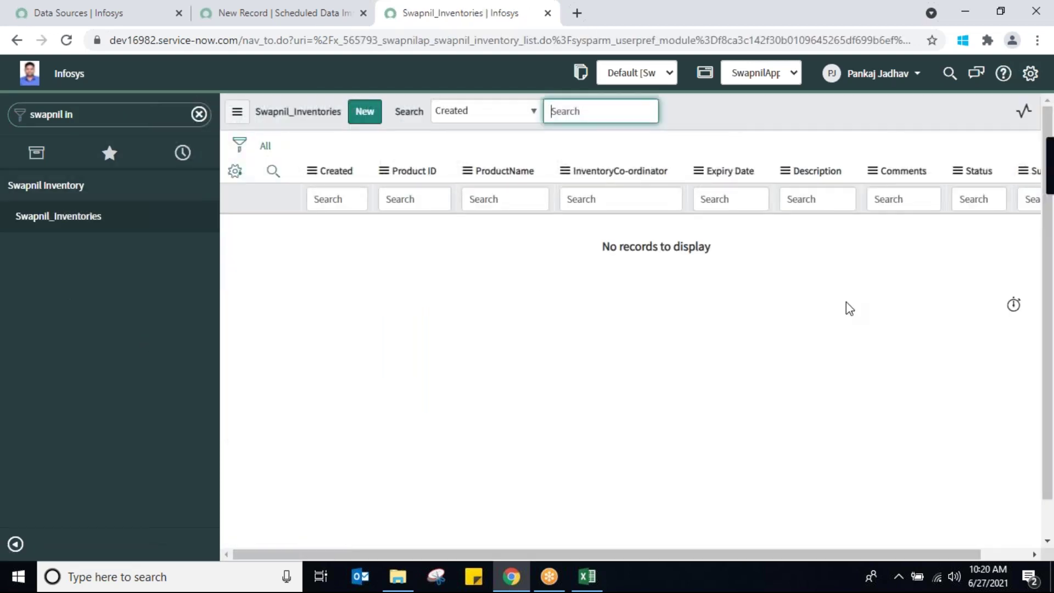
pyautogui.click(518, 198)
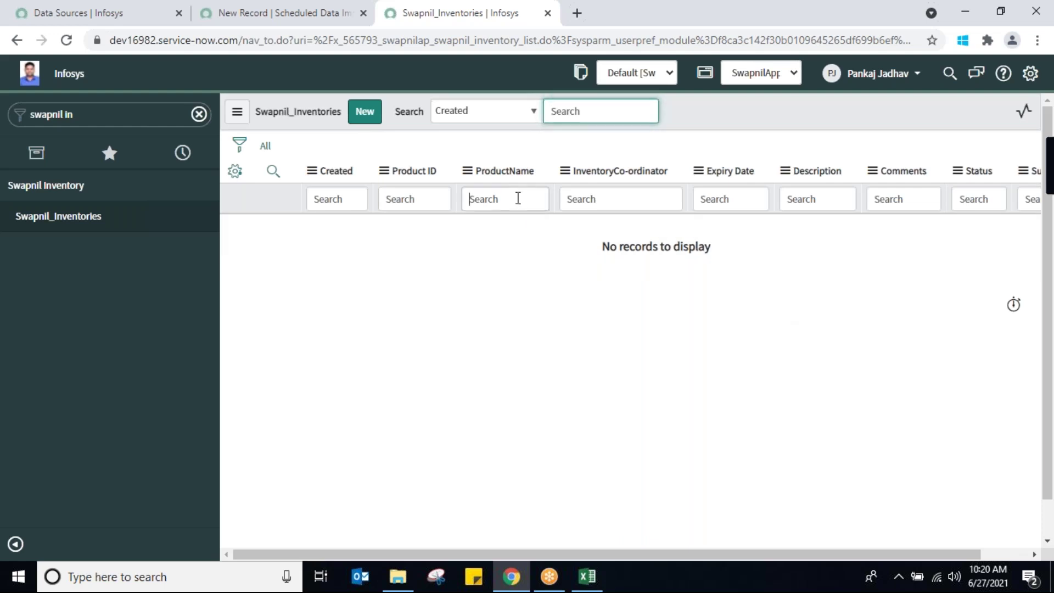
pyautogui.click(829, 195)
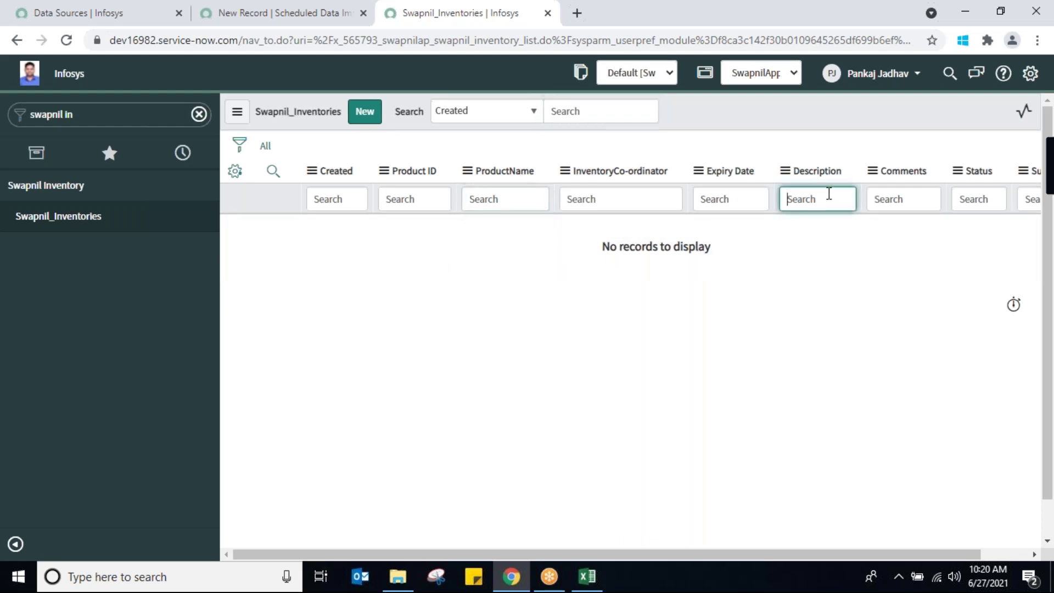
pyautogui.click(631, 198)
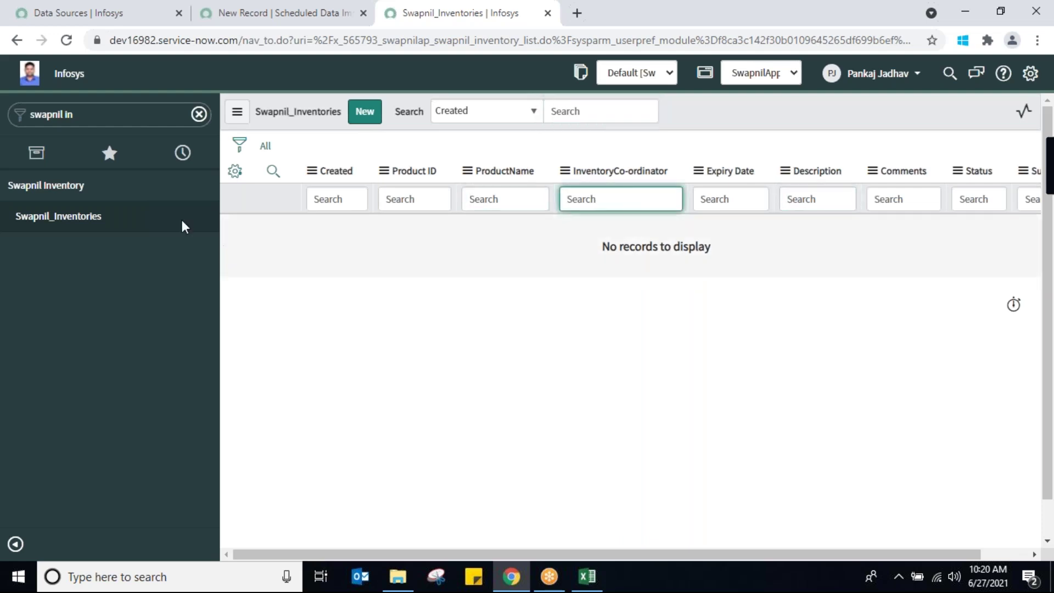
pyautogui.click(235, 170)
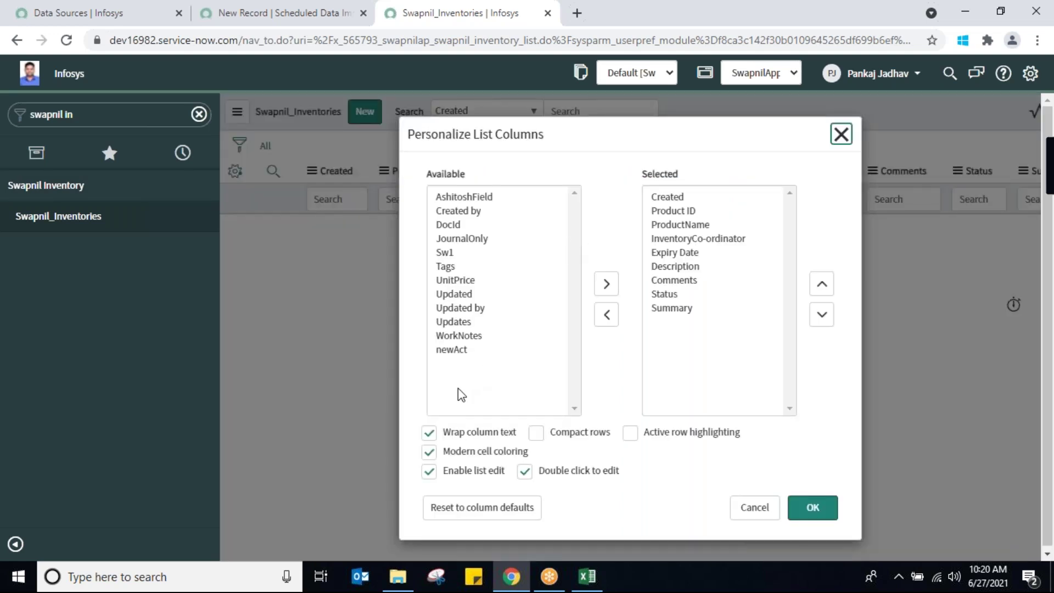
# Reorder the list columns to Product ID, ProductName, Description, InventoryCo-ordinator and apply
pyautogui.click(673, 224)
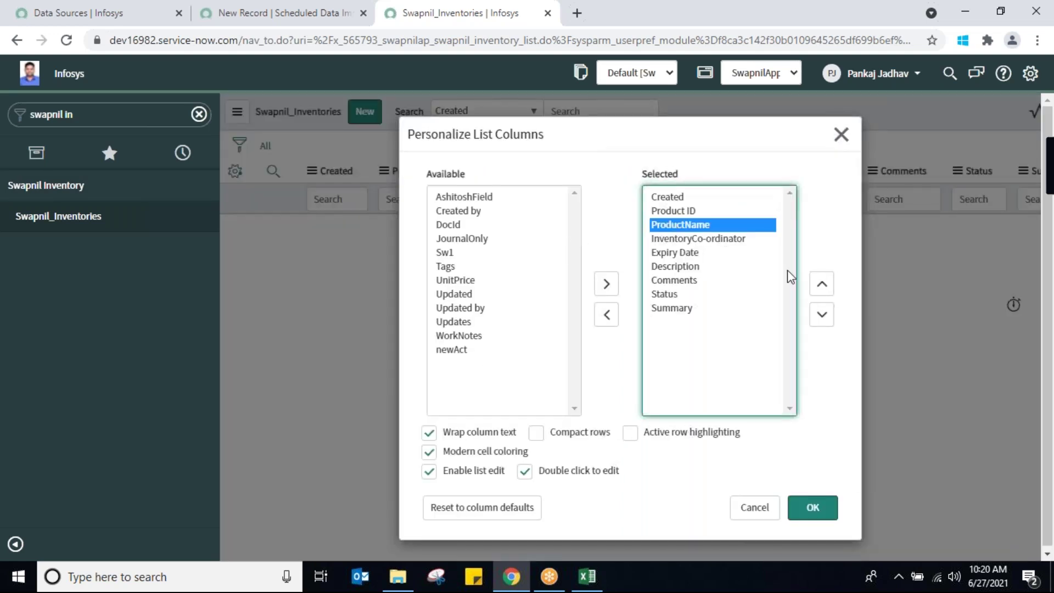
pyautogui.click(822, 286)
pyautogui.click(821, 286)
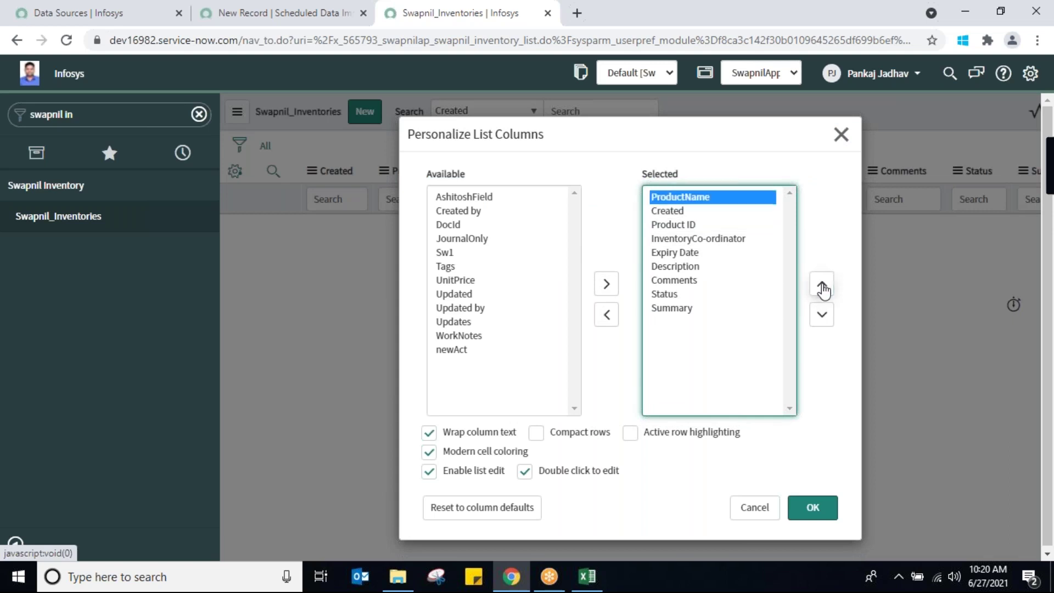
pyautogui.click(683, 225)
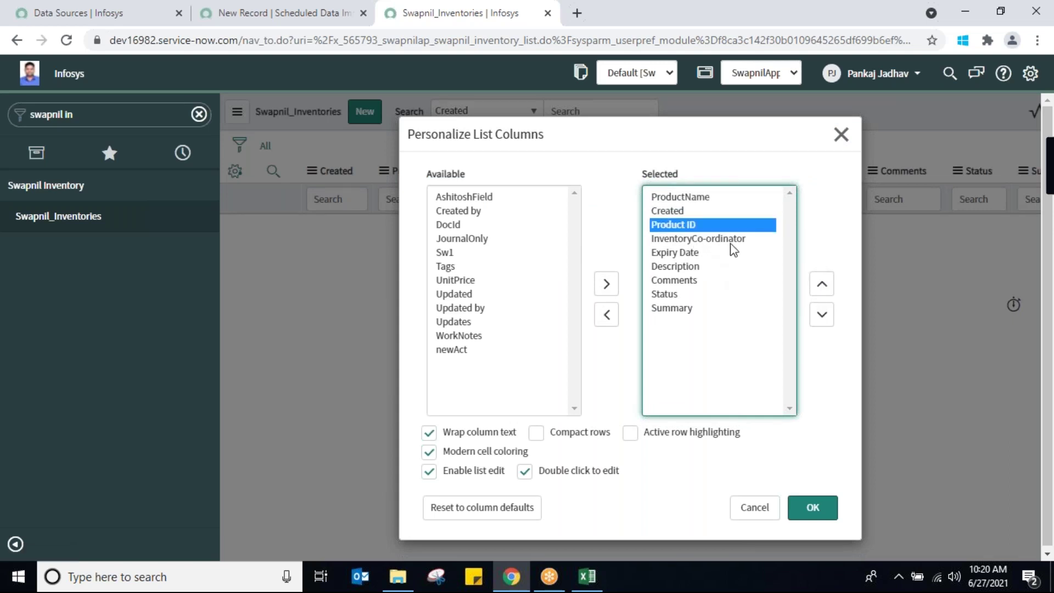
pyautogui.click(822, 285)
pyautogui.click(822, 284)
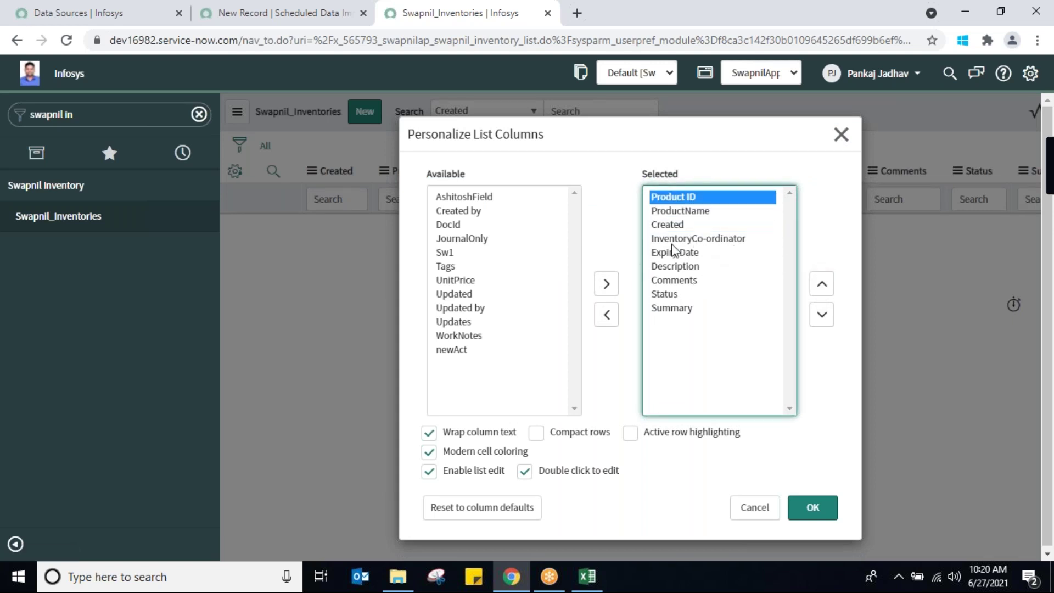
pyautogui.click(674, 239)
pyautogui.click(822, 285)
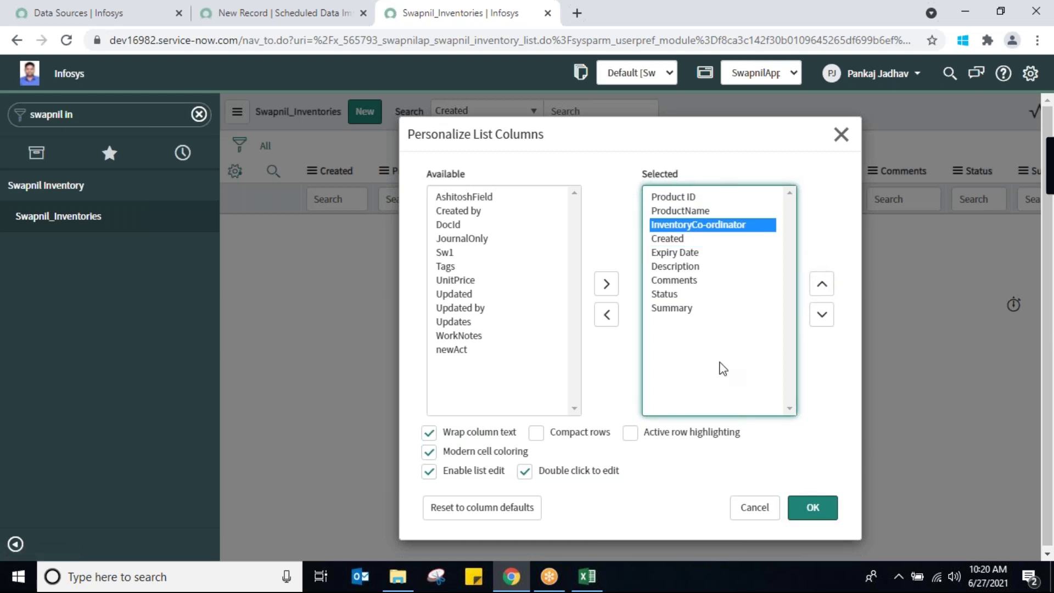
pyautogui.click(802, 516)
pyautogui.click(667, 268)
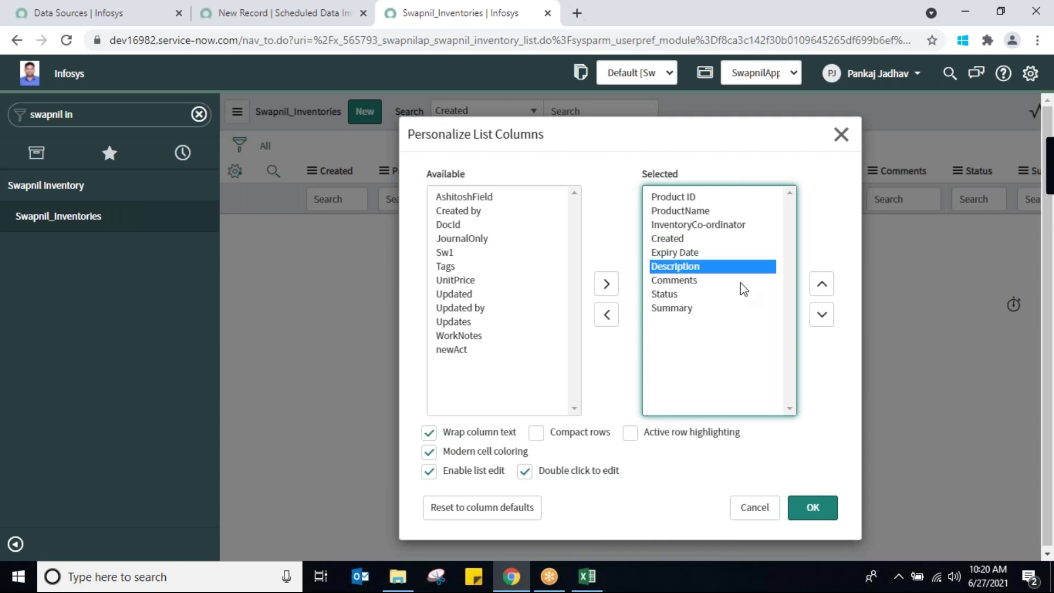
pyautogui.click(821, 284)
pyautogui.click(821, 284)
pyautogui.click(822, 284)
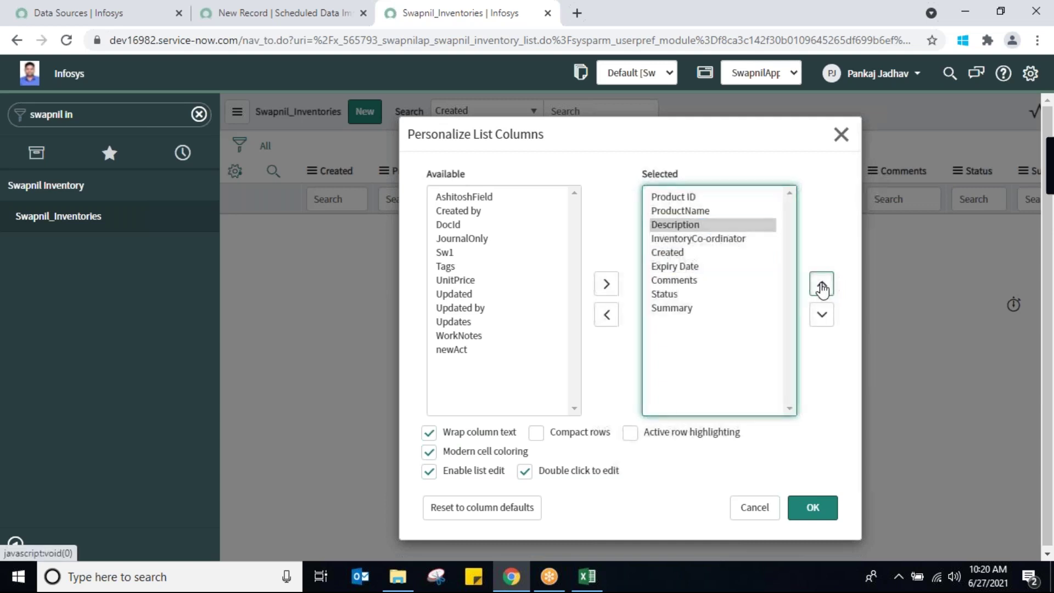
pyautogui.click(822, 285)
pyautogui.click(821, 315)
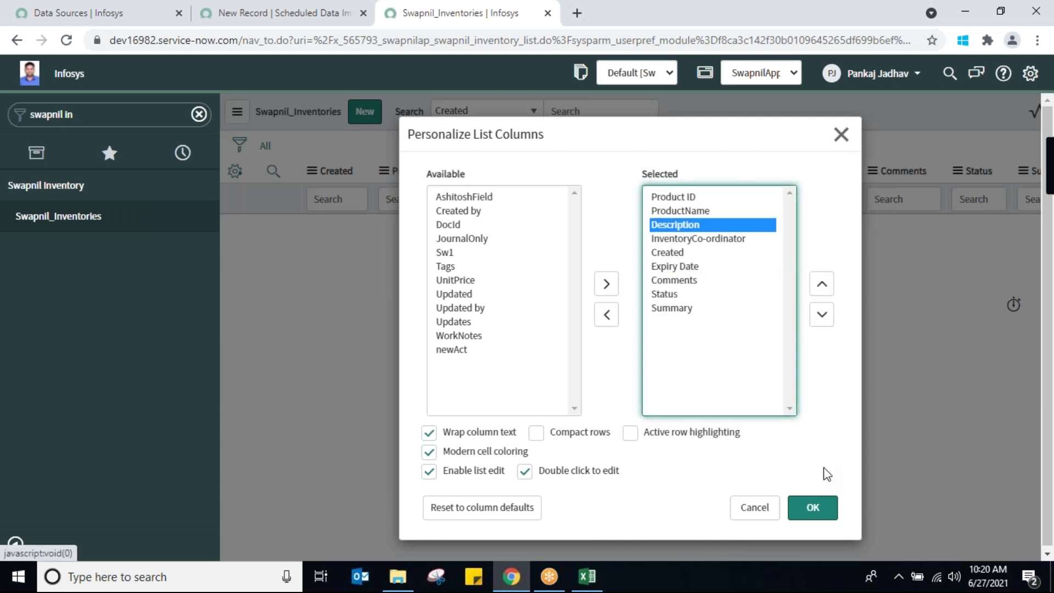
pyautogui.click(813, 507)
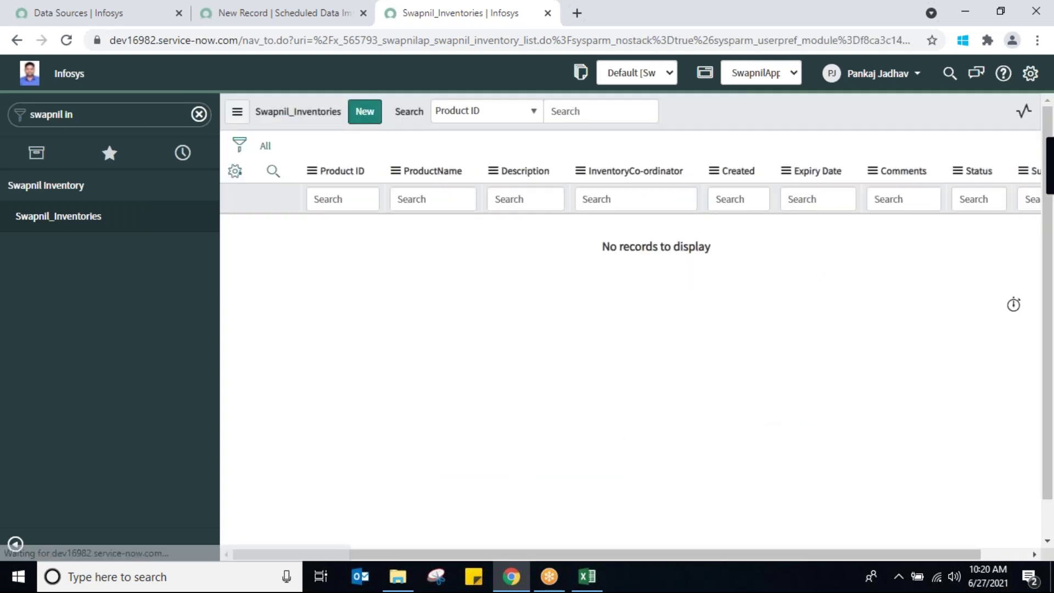
# Check the reordered column filters, then return to the SwapnilSCJob1 scheduled import form
pyautogui.click(430, 200)
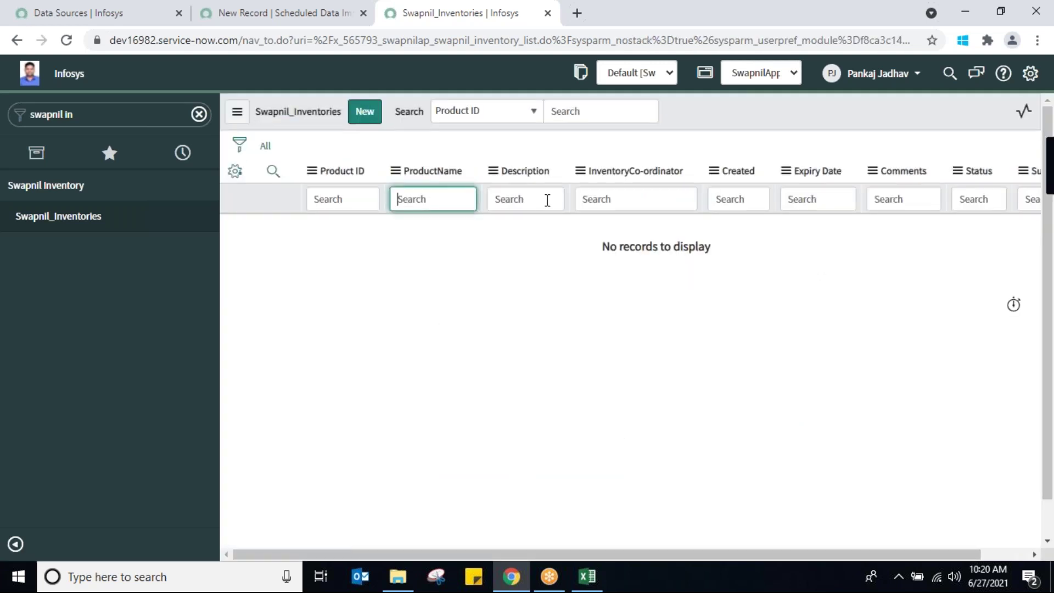
pyautogui.click(547, 199)
pyautogui.click(642, 197)
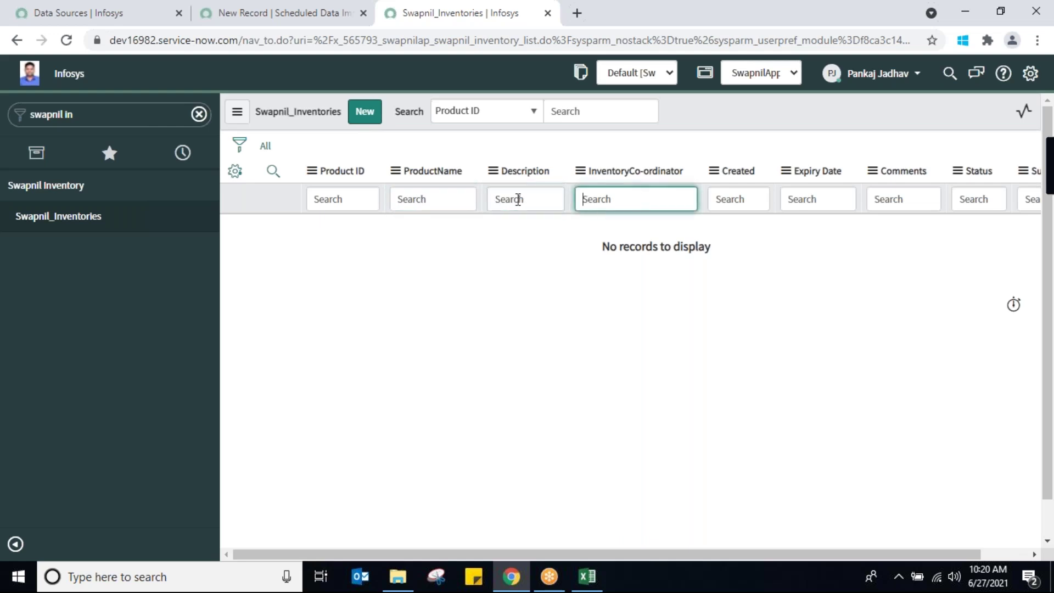
pyautogui.click(442, 200)
pyautogui.click(546, 202)
pyautogui.click(608, 202)
pyautogui.click(246, 19)
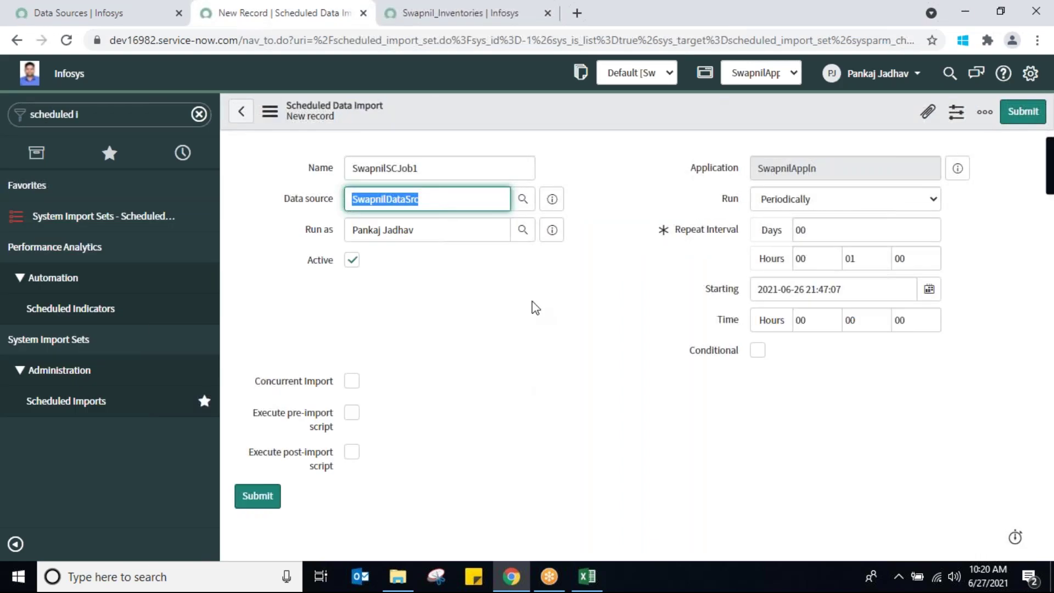
# Save the SwapnilSCJob1 scheduled import, close the Data Sources page and reload the Swapnil_Inventories list
pyautogui.rightClick(535, 112)
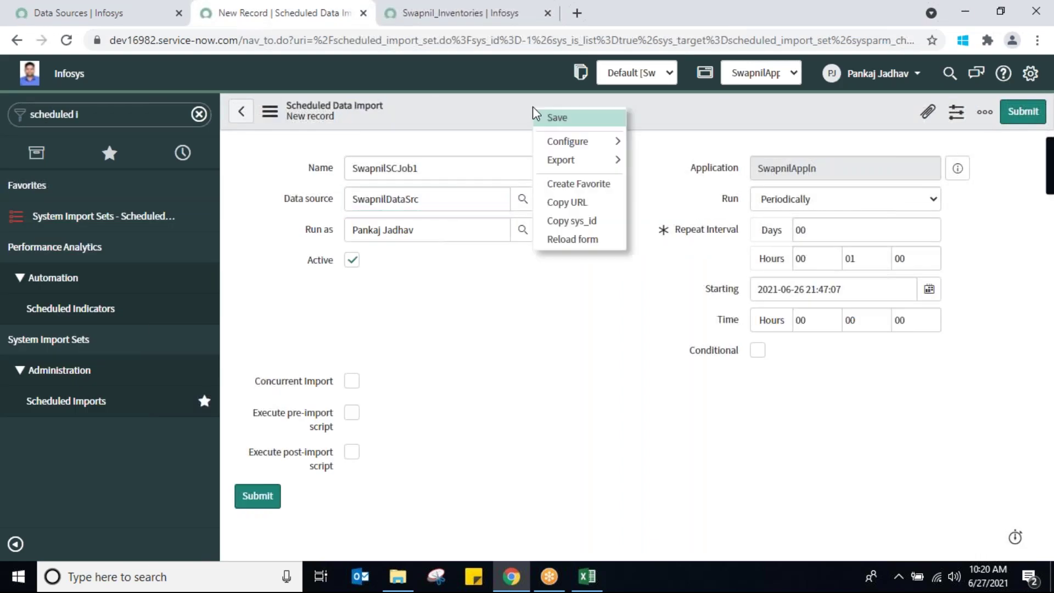
pyautogui.click(552, 118)
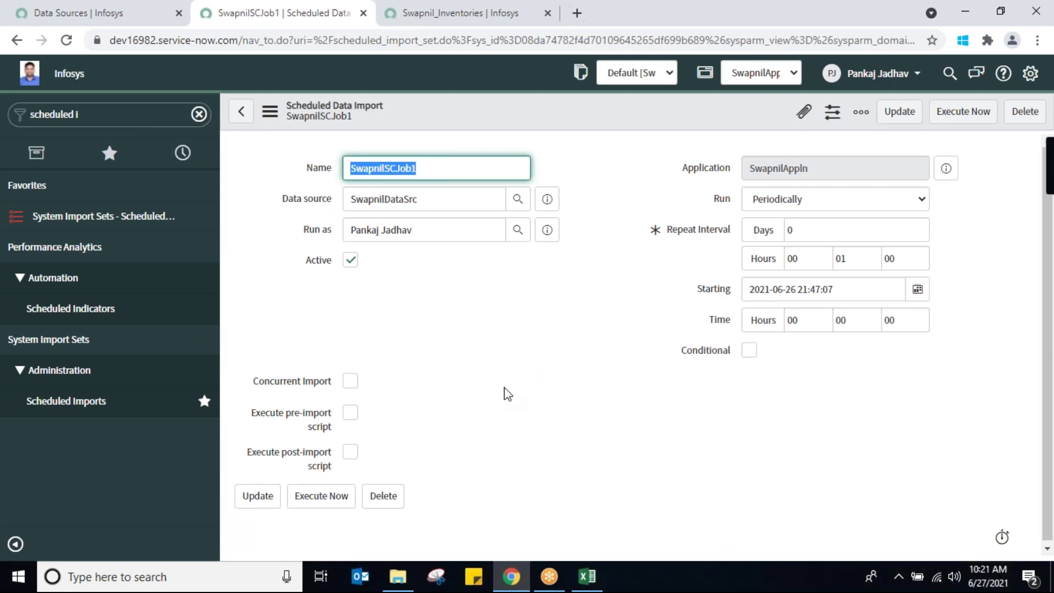
pyautogui.click(108, 20)
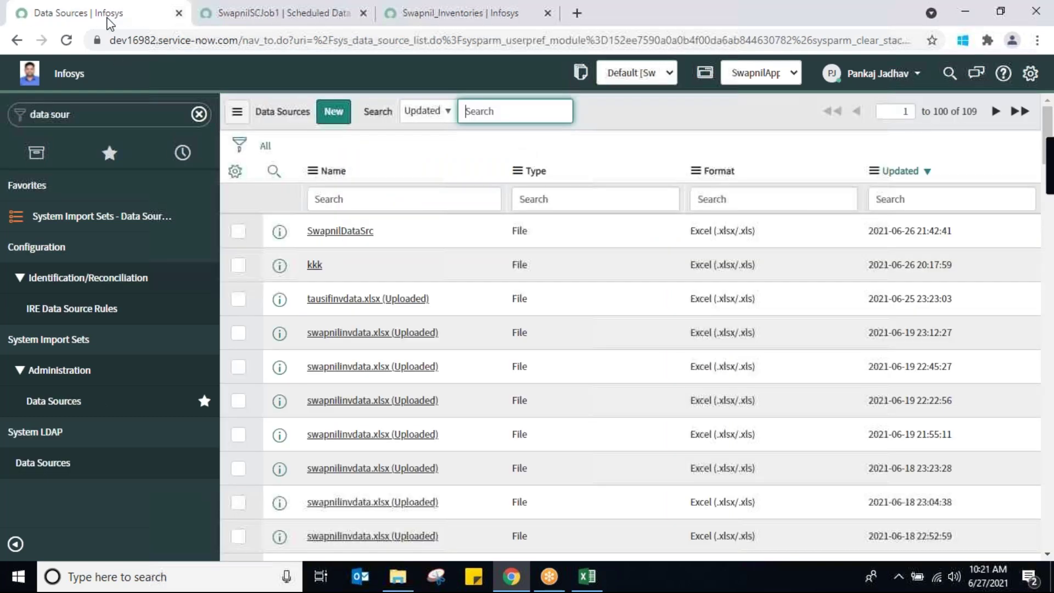
pyautogui.click(180, 13)
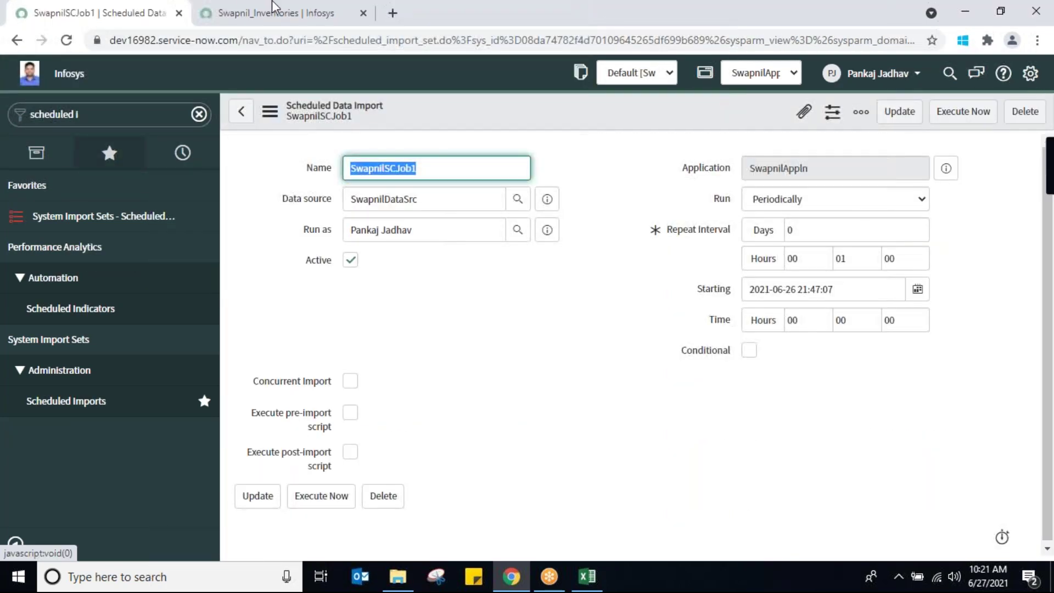
pyautogui.click(287, 14)
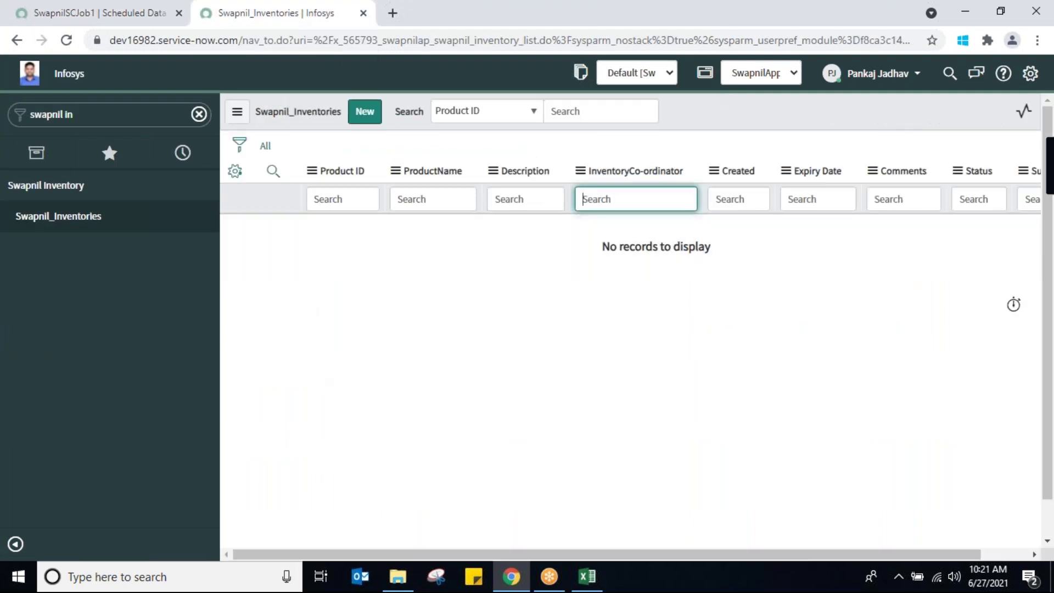
pyautogui.click(269, 152)
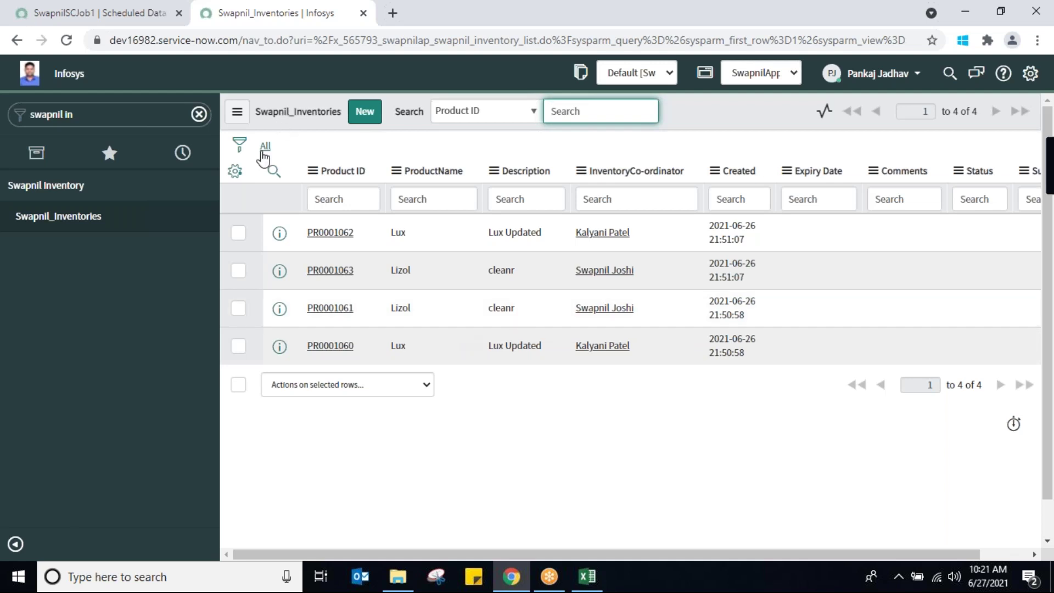
# Reload the inventory list showing the imported Lux and Lizol records, then compare with the Excel workbook
pyautogui.click(265, 147)
pyautogui.click(586, 579)
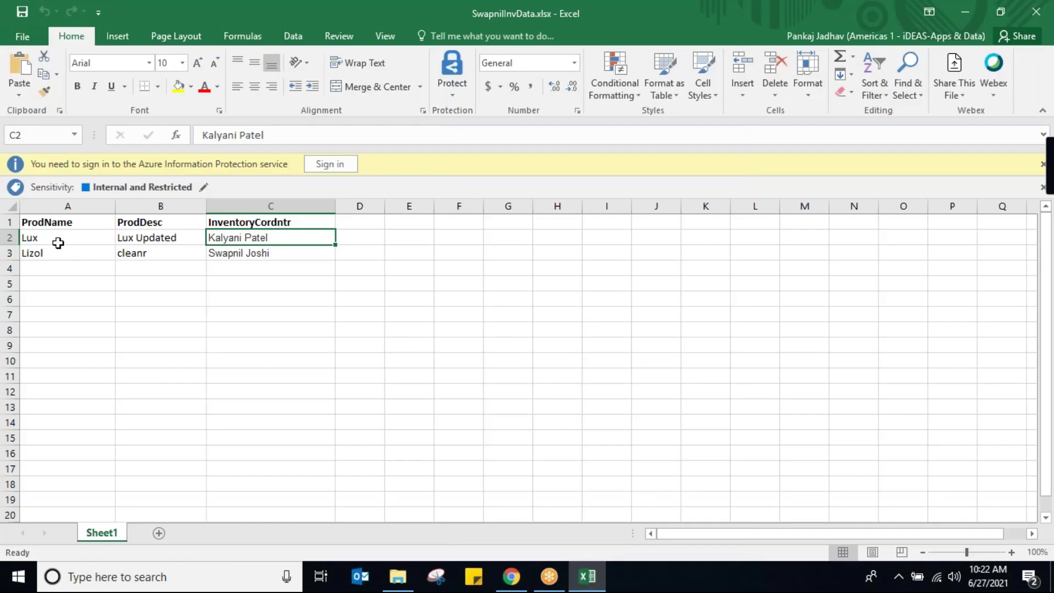
pyautogui.click(588, 579)
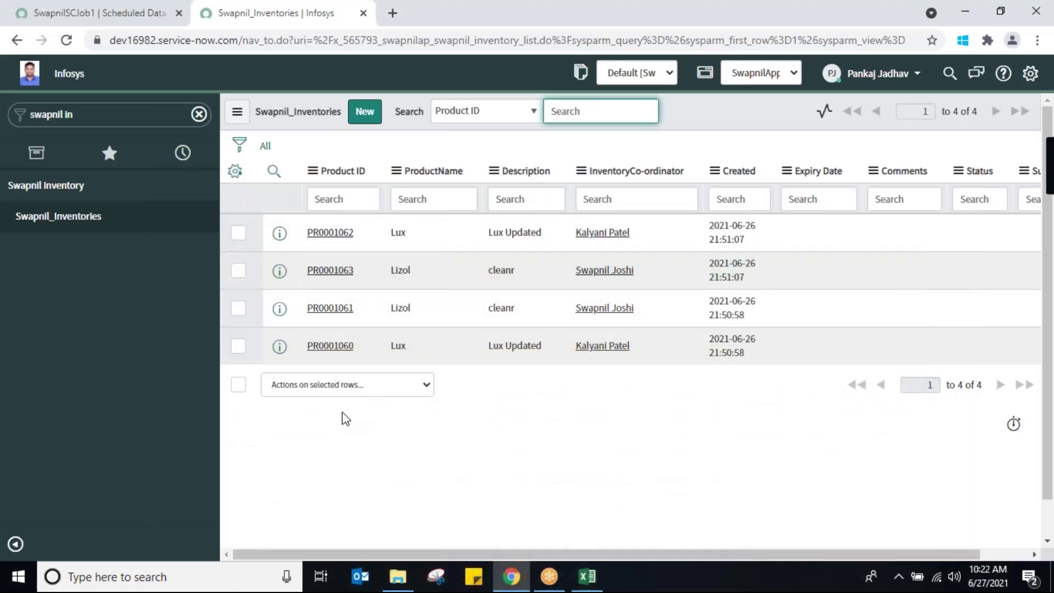
pyautogui.click(267, 147)
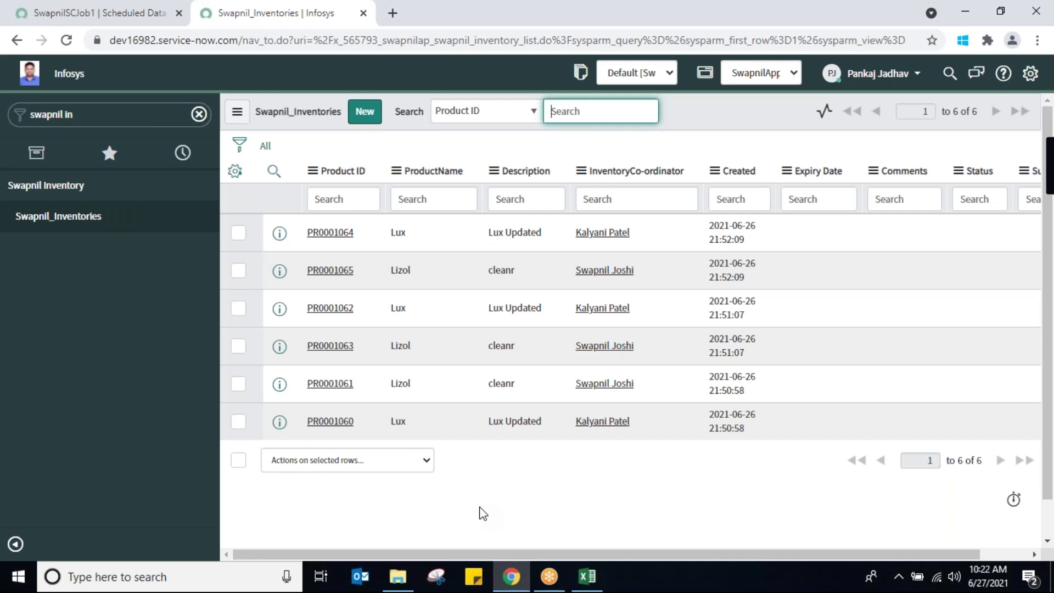
pyautogui.rightClick(401, 269)
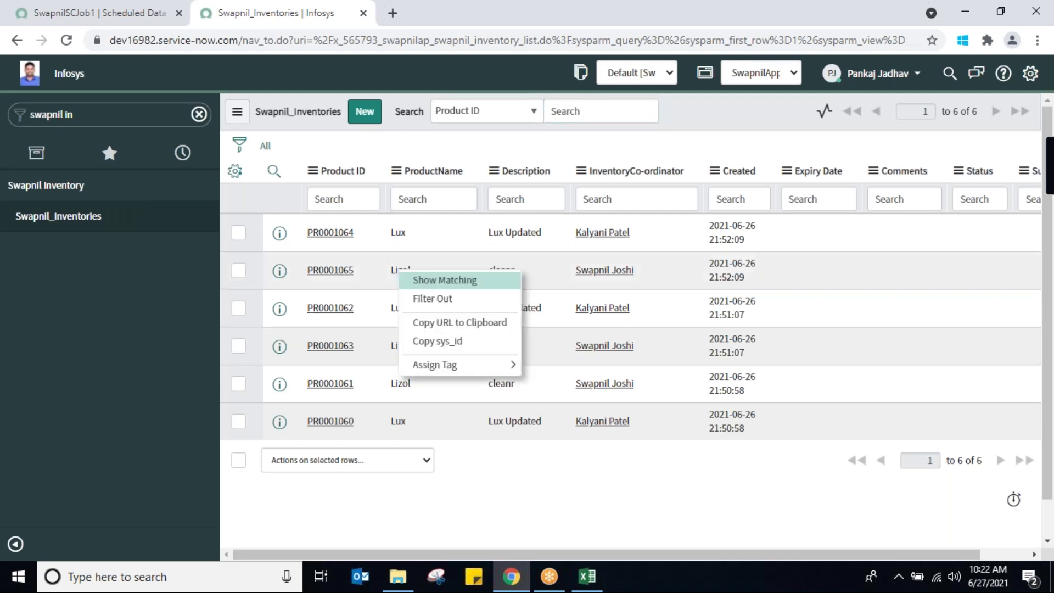
pyautogui.click(427, 283)
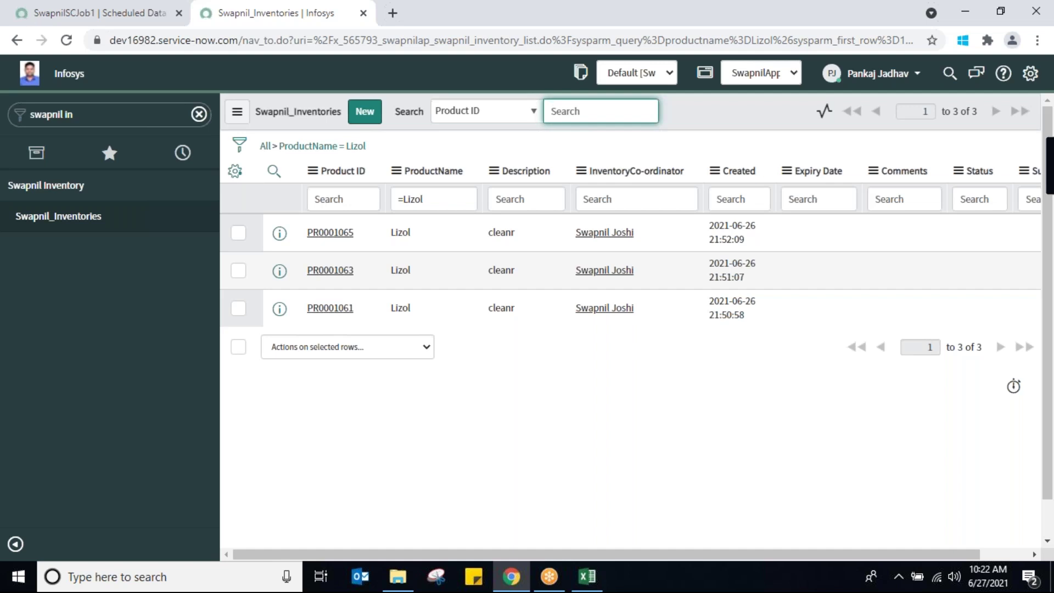
pyautogui.click(265, 146)
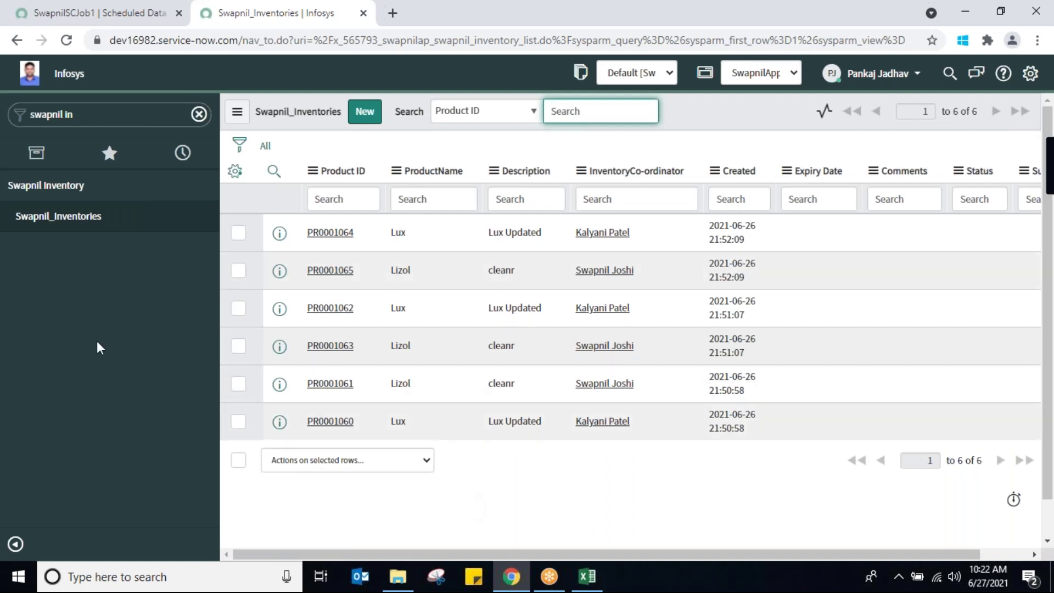
# Reload the Swapnil_Inventories list and compare it against the Excel source rows
pyautogui.click(266, 146)
pyautogui.click(585, 586)
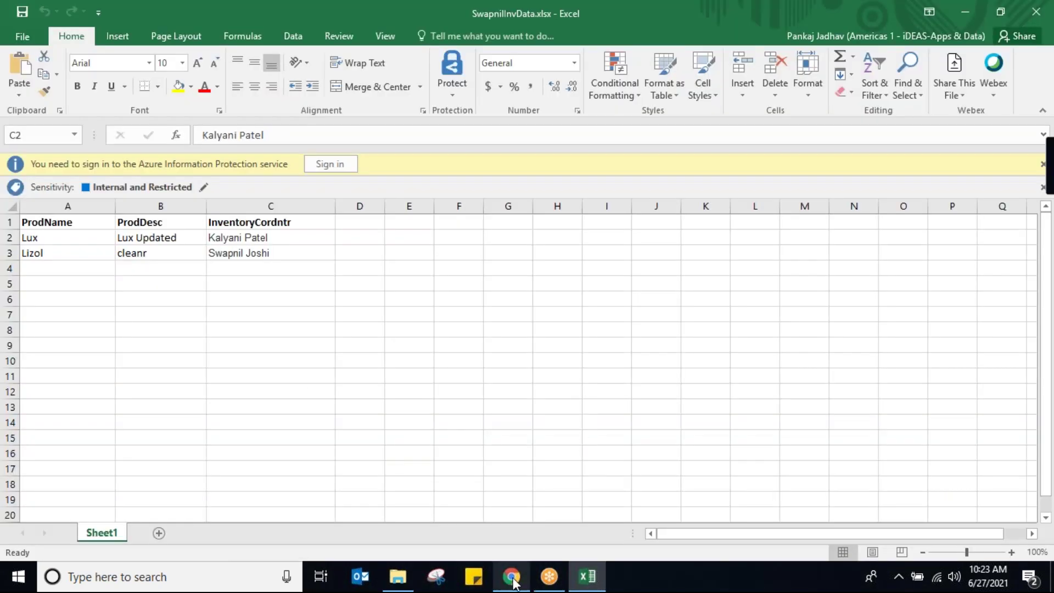
pyautogui.click(511, 576)
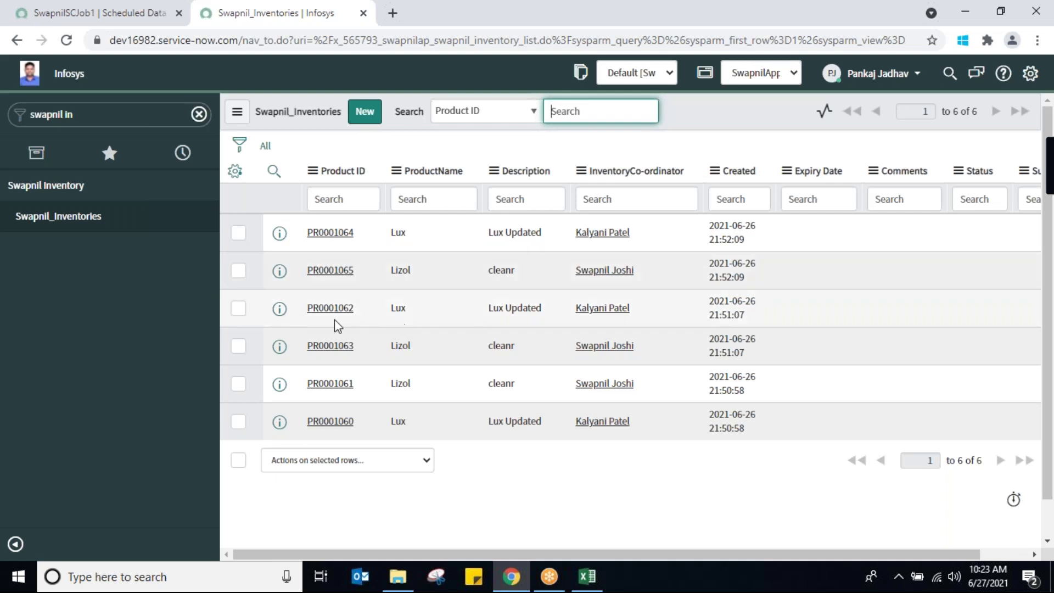
# Inspect the Lux product name on PR0001062 and reload the list, now holding eight records
pyautogui.doubleClick(393, 308)
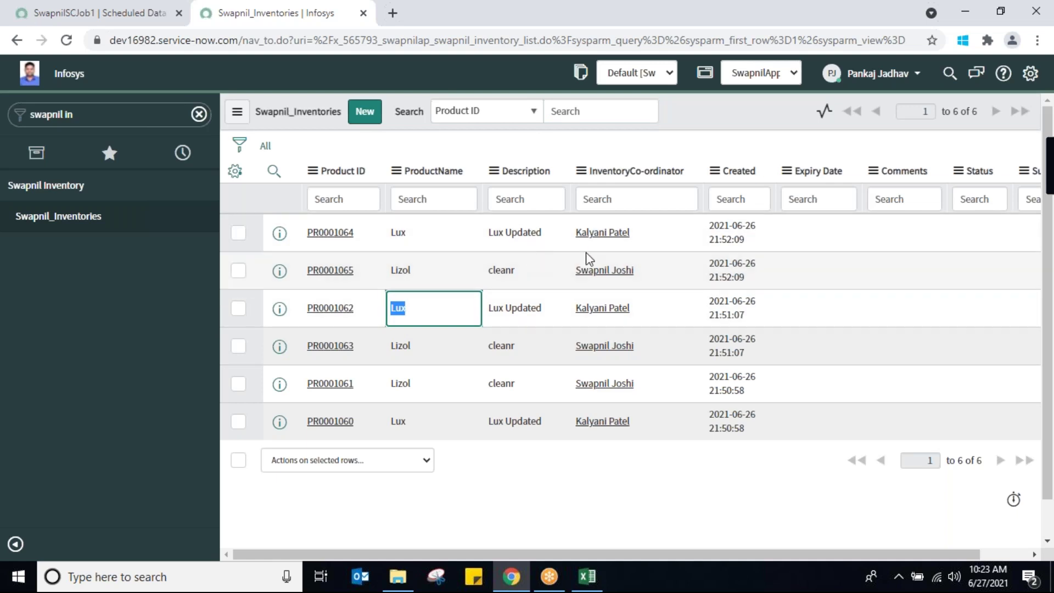
pyautogui.click(91, 344)
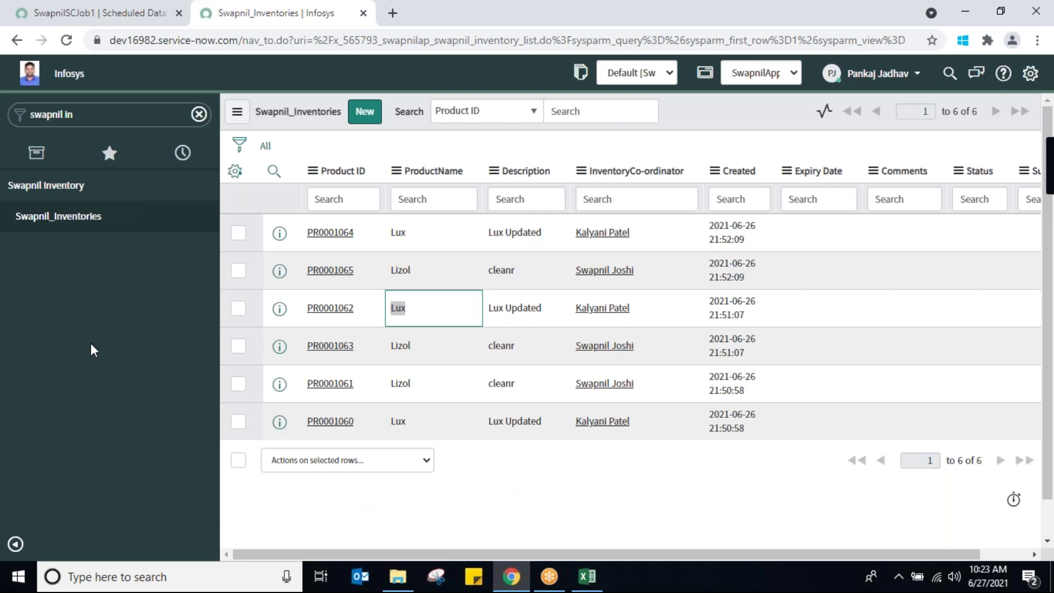
pyautogui.click(265, 146)
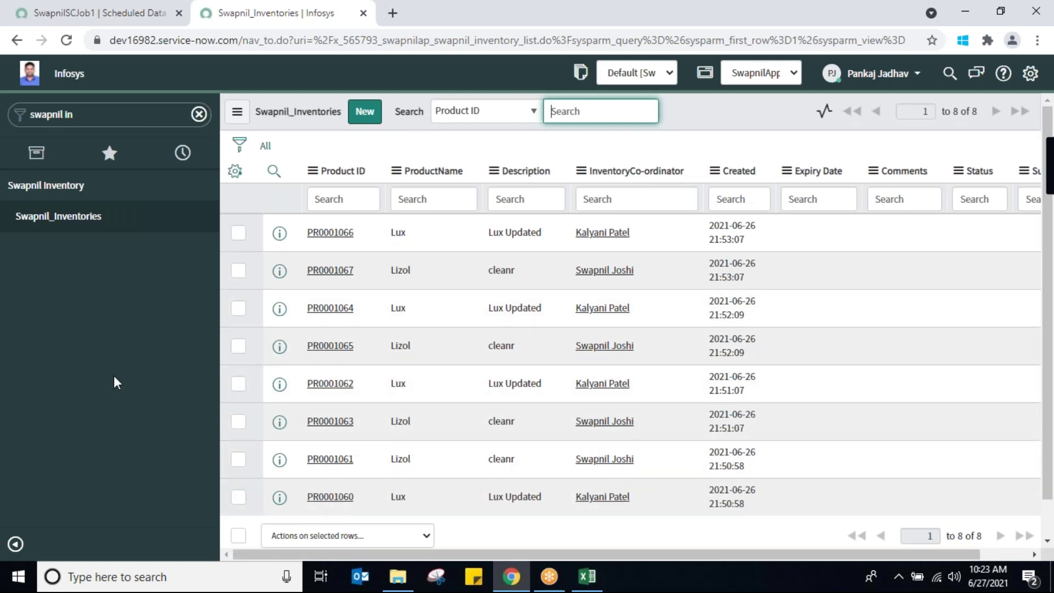
pyautogui.click(122, 14)
# Search 'transform map' in the navigator and review SwapnilTrans9's field maps, then return to the inventory list
pyautogui.click(134, 119)
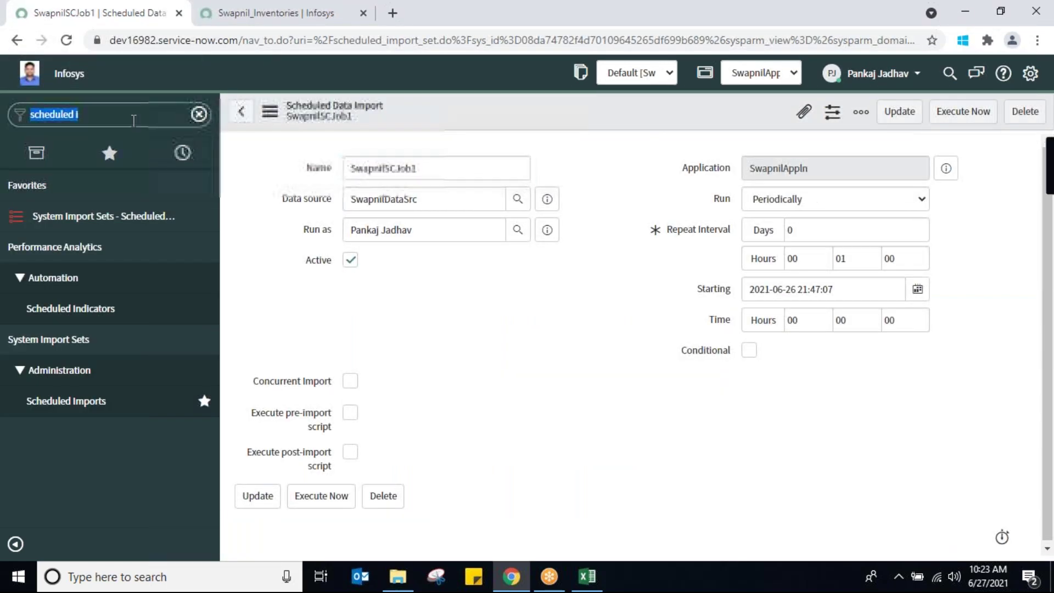
pyautogui.write('t')
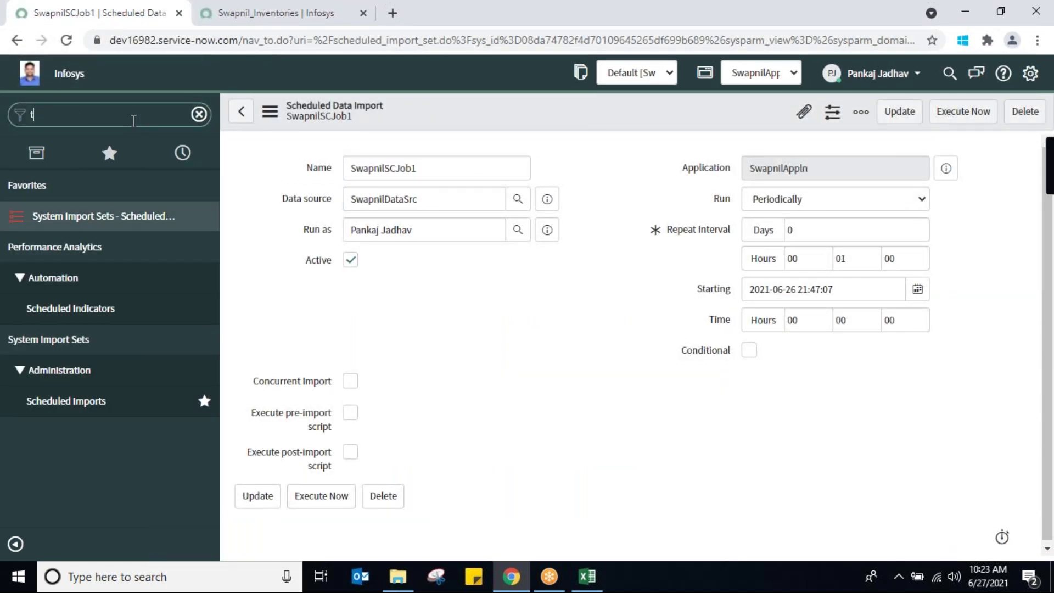
pyautogui.write('rans')
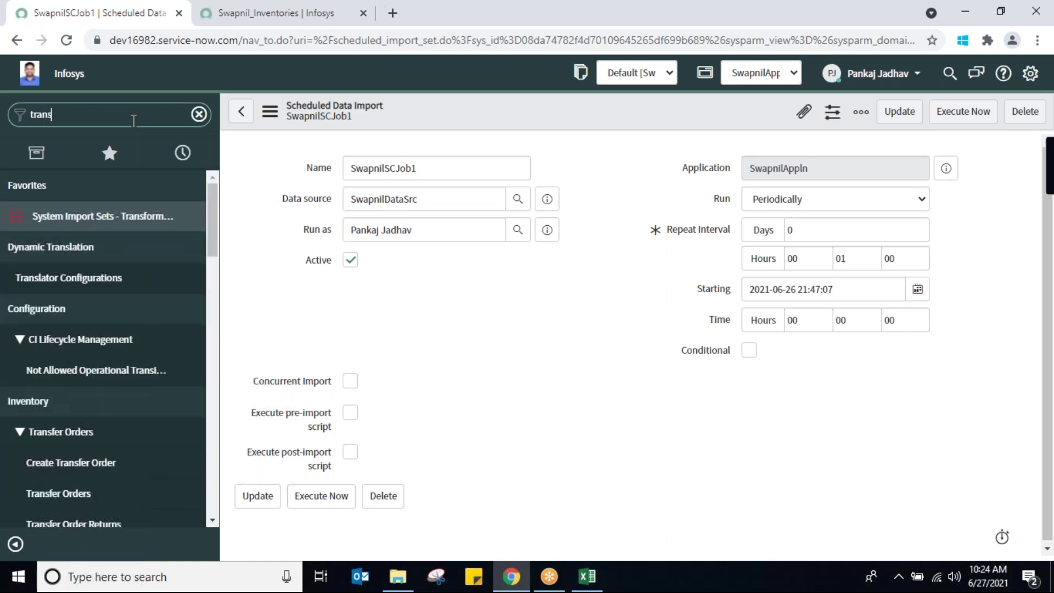
pyautogui.write('form m')
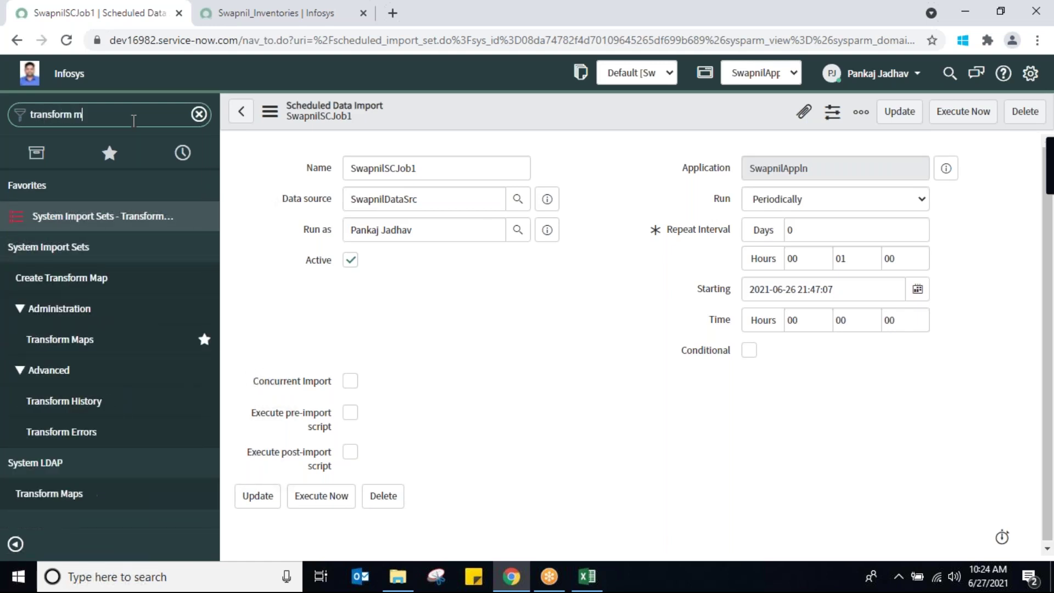
pyautogui.write('ap')
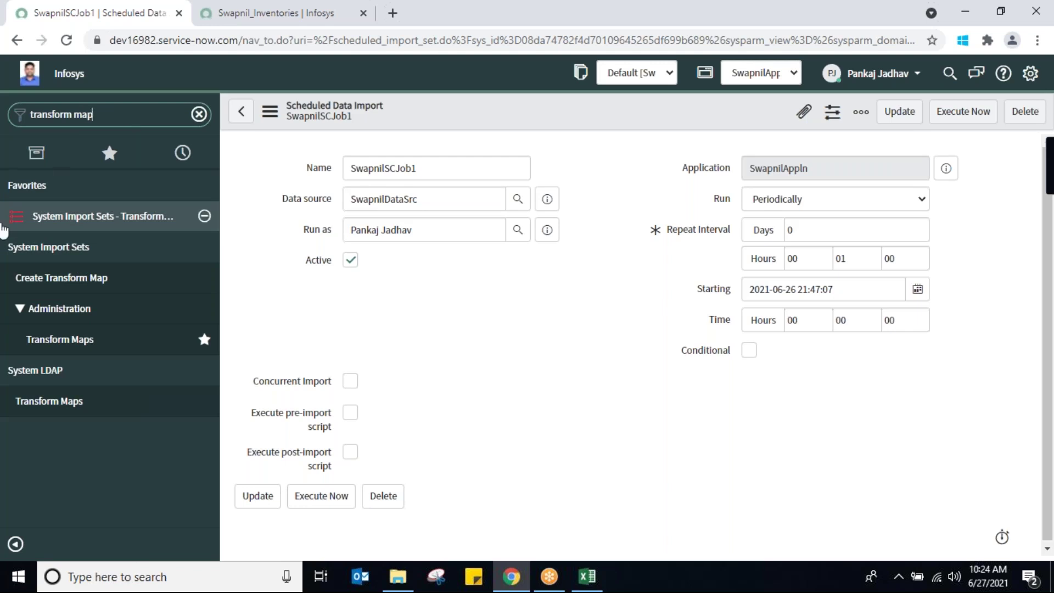
pyautogui.click(51, 340)
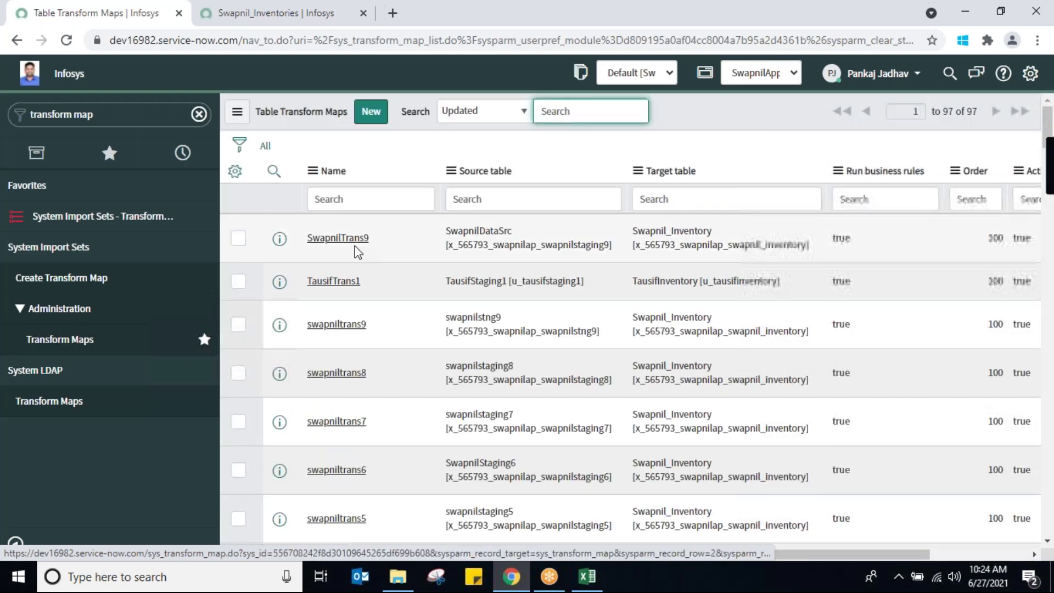
pyautogui.click(355, 241)
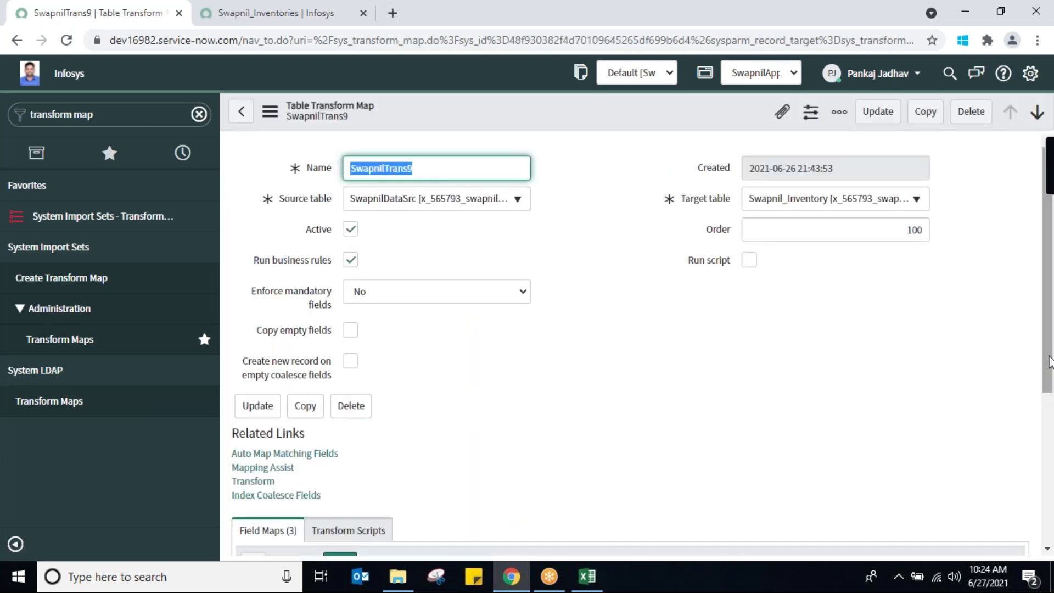
pyautogui.moveTo(1049, 363); pyautogui.dragTo(1048, 398)
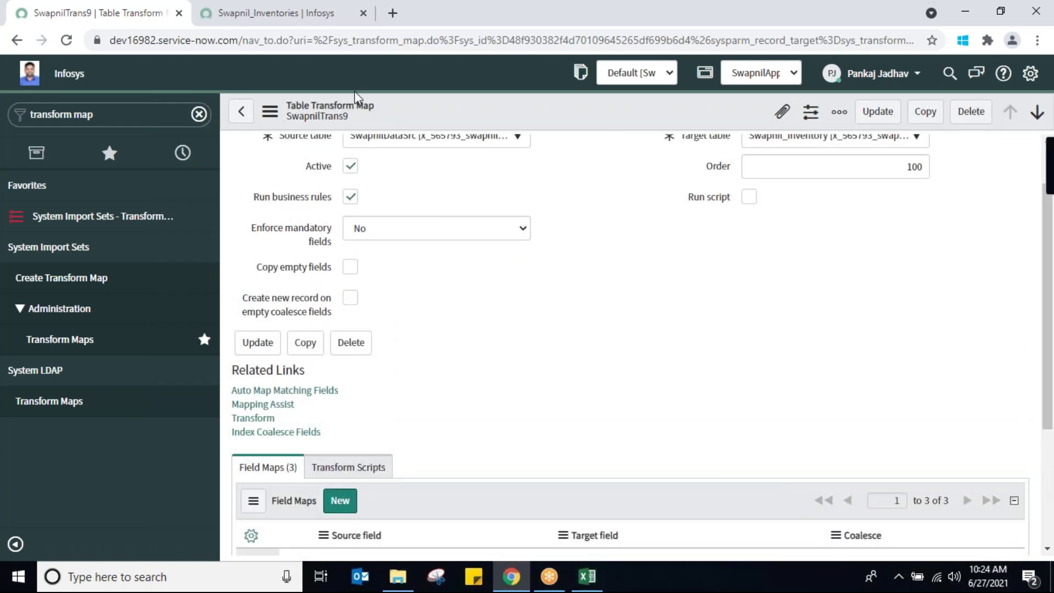
pyautogui.click(274, 14)
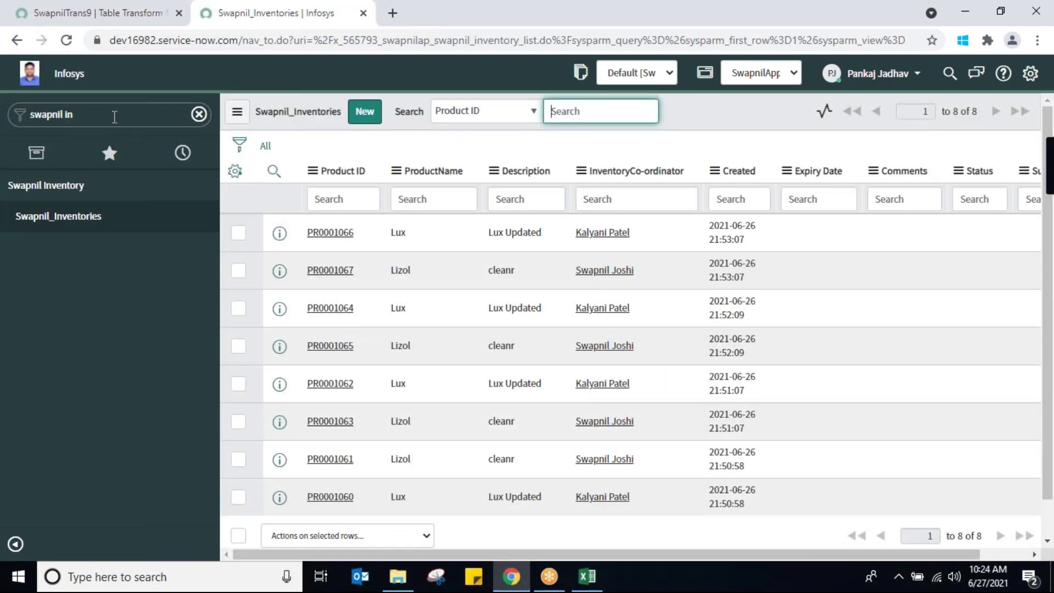
# Filter the navigator for 'scheduled im' and open the Scheduled Data Imports list
pyautogui.click(116, 114)
pyautogui.write('s')
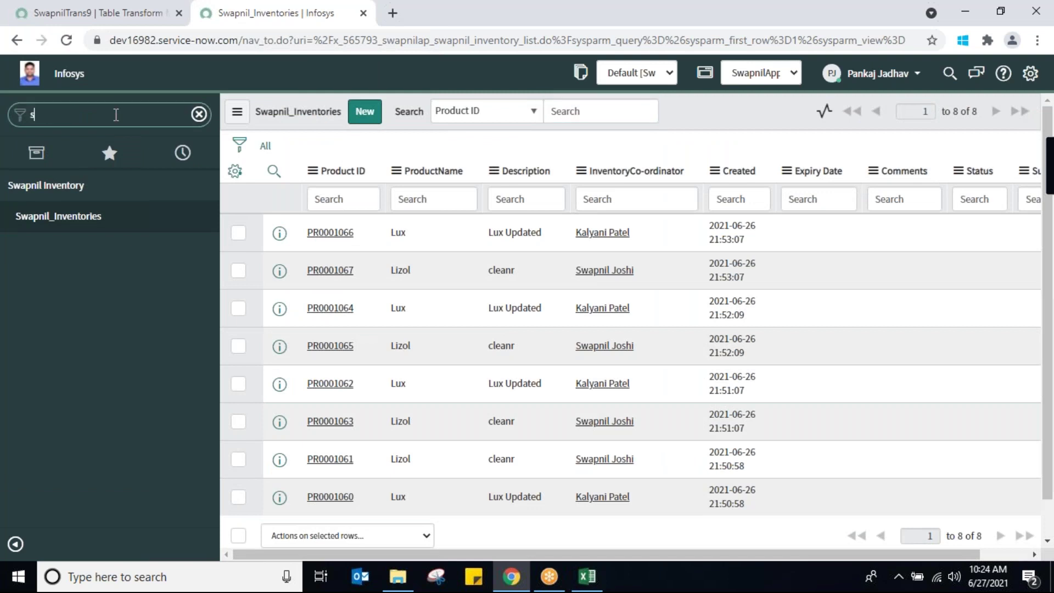
pyautogui.write('cheduled')
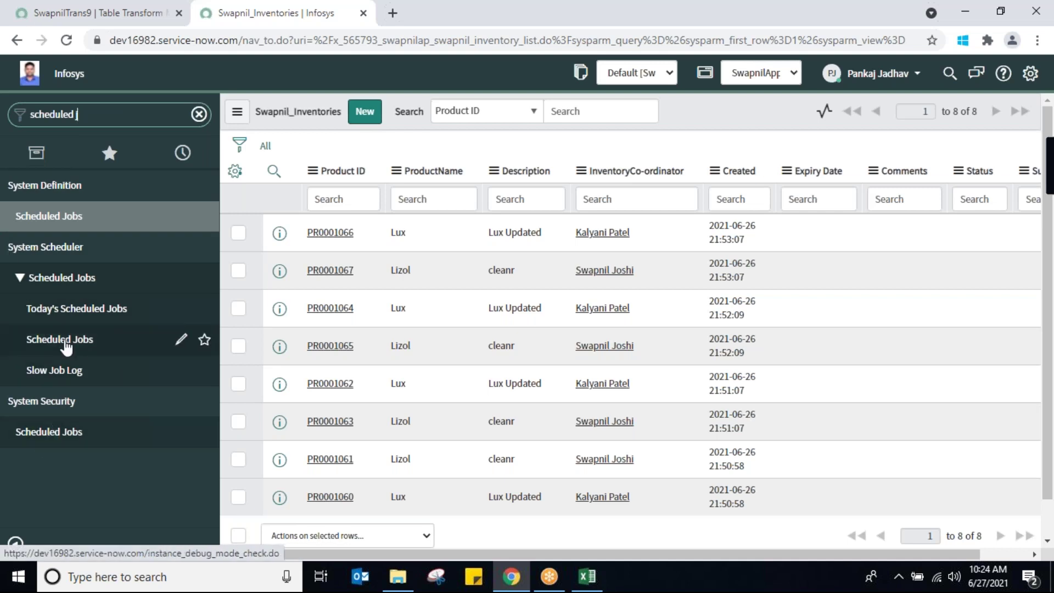
pyautogui.write('job')
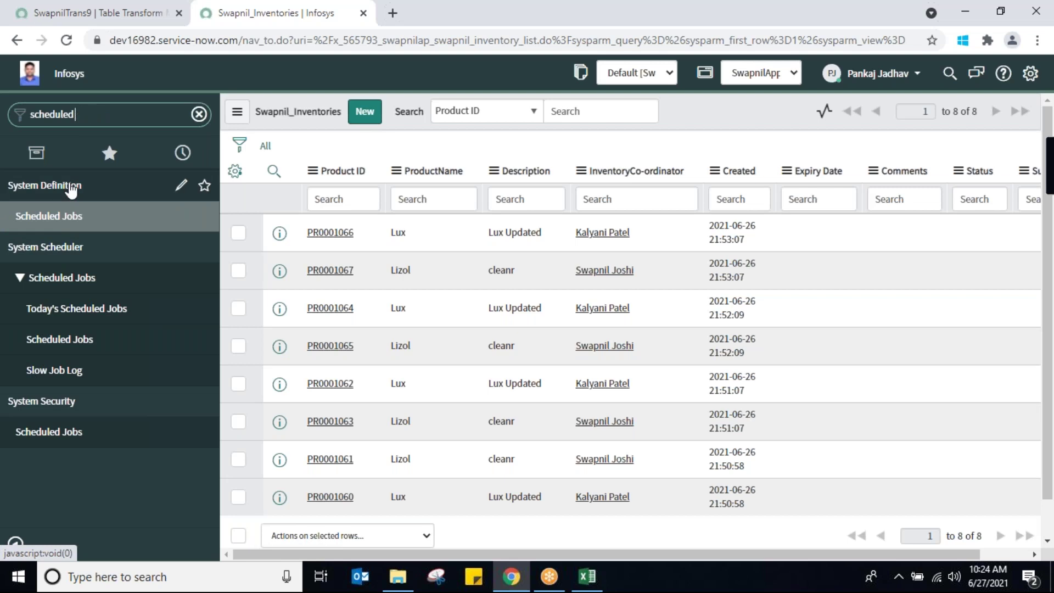
pyautogui.scroll(6, 71, 189)
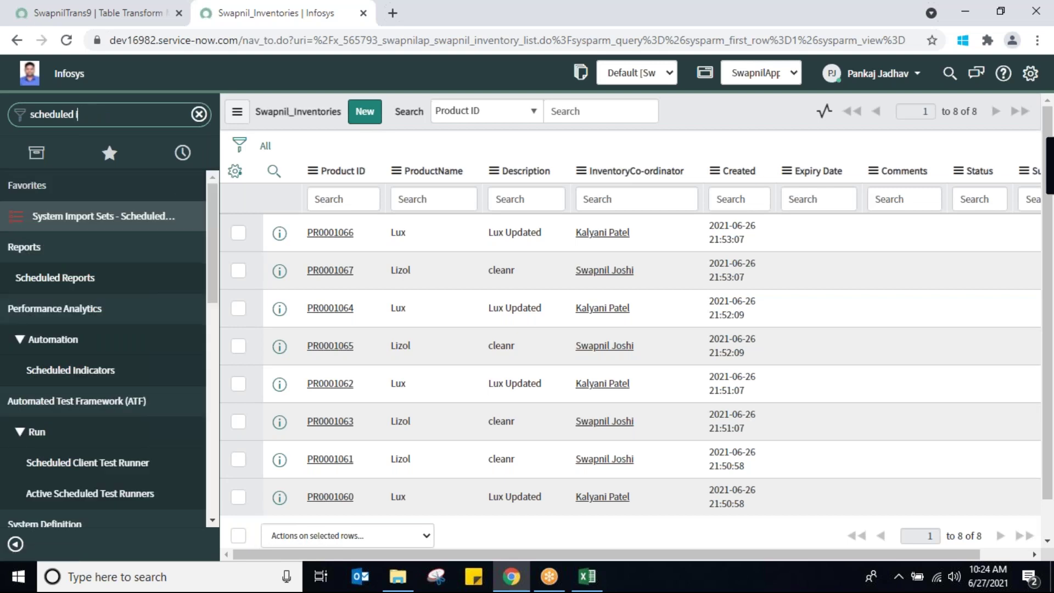
pyautogui.write('im')
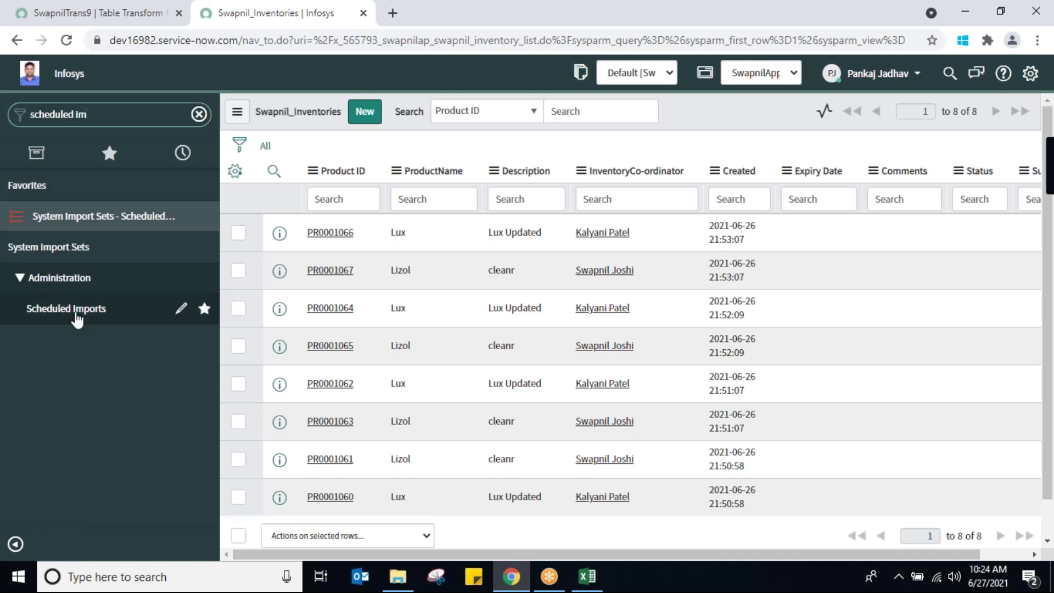
pyautogui.click(75, 315)
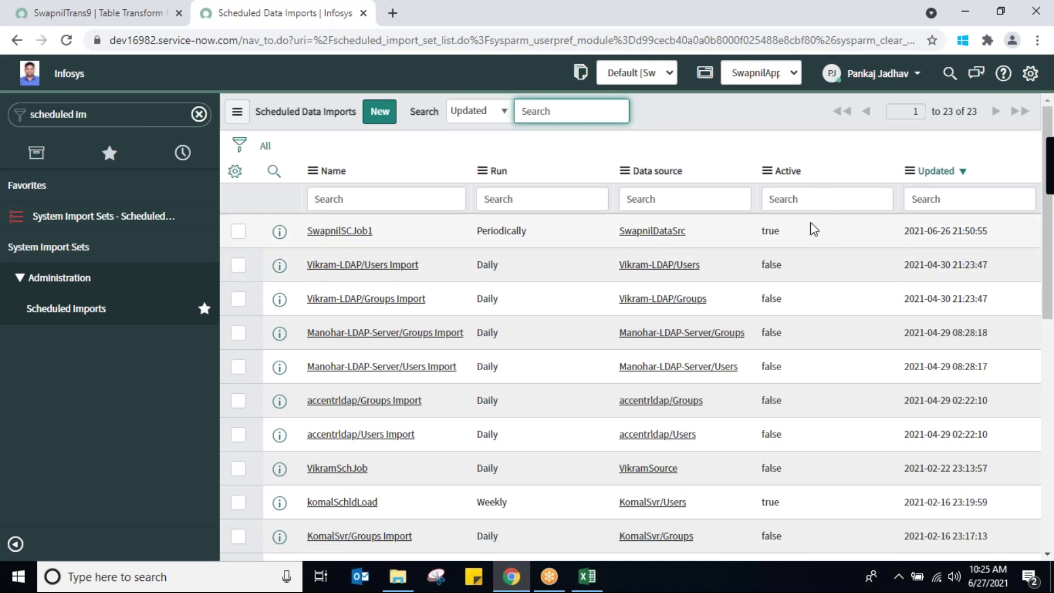
# Set SwapnilSCJob1's Active value to false in the Scheduled Data Imports list
pyautogui.click(809, 237)
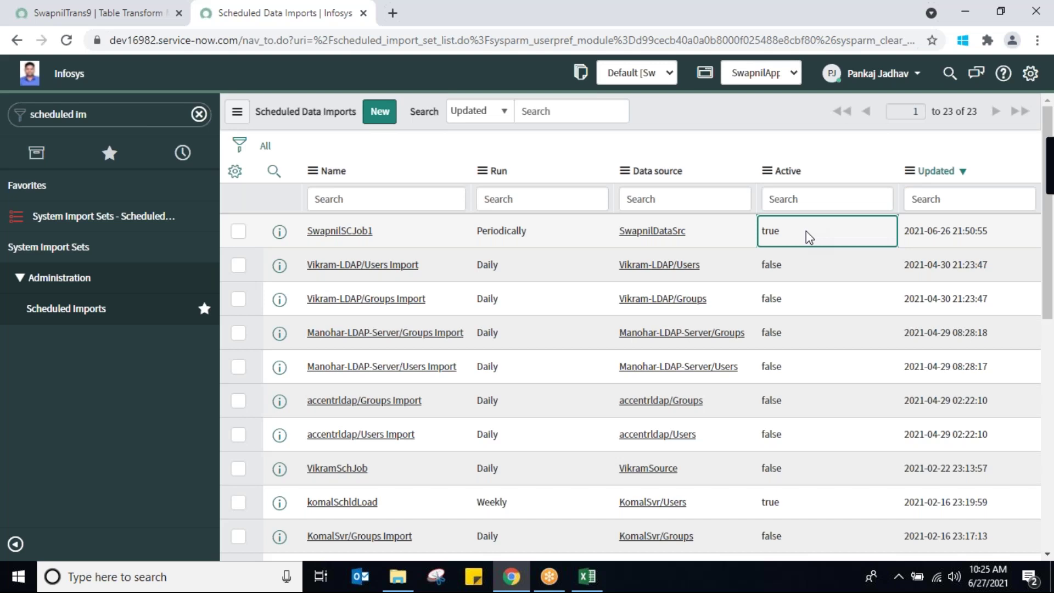
pyautogui.doubleClick(809, 237)
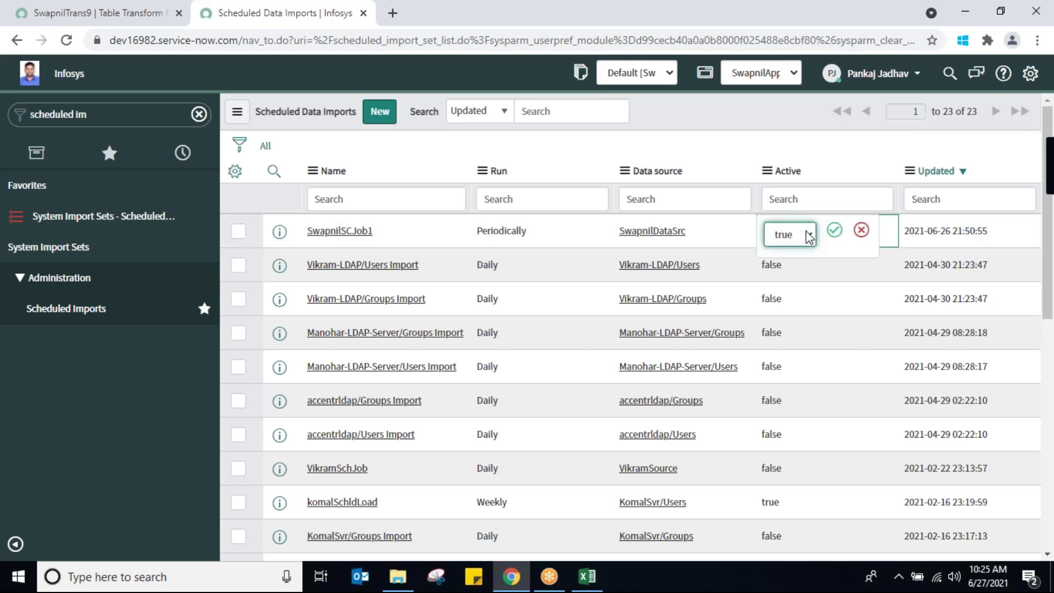
pyautogui.click(809, 237)
pyautogui.click(795, 268)
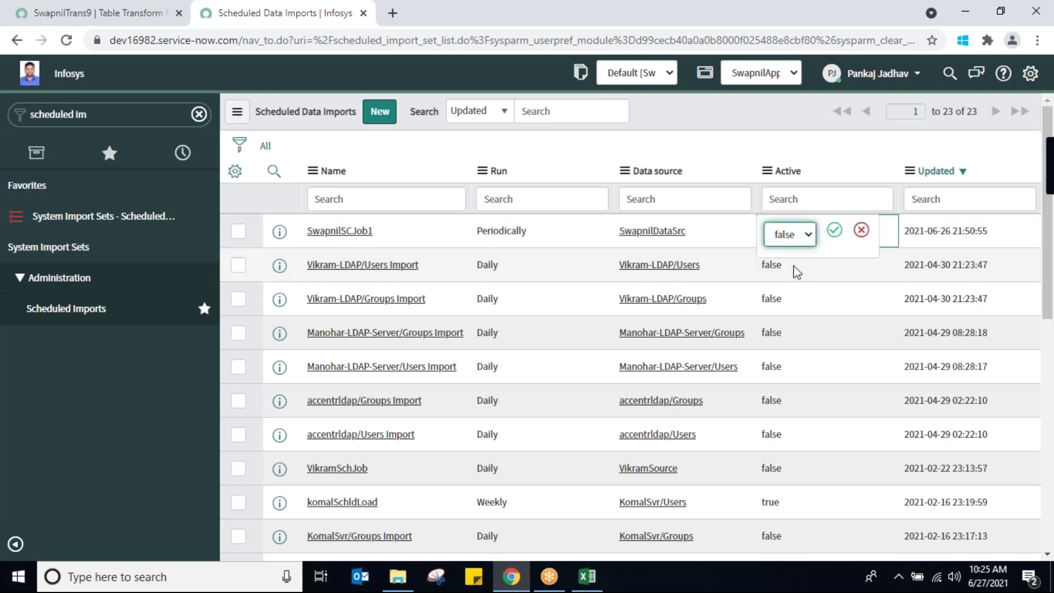
pyautogui.click(833, 233)
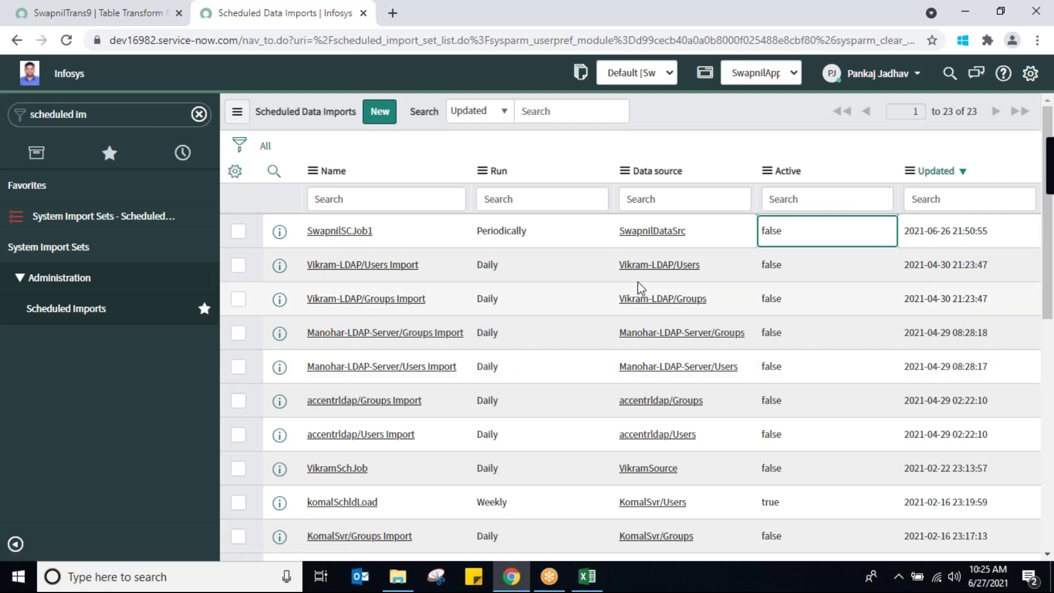
# Open the SwapnilSCJob1 record, leaving its Active checkbox cleared
pyautogui.click(347, 237)
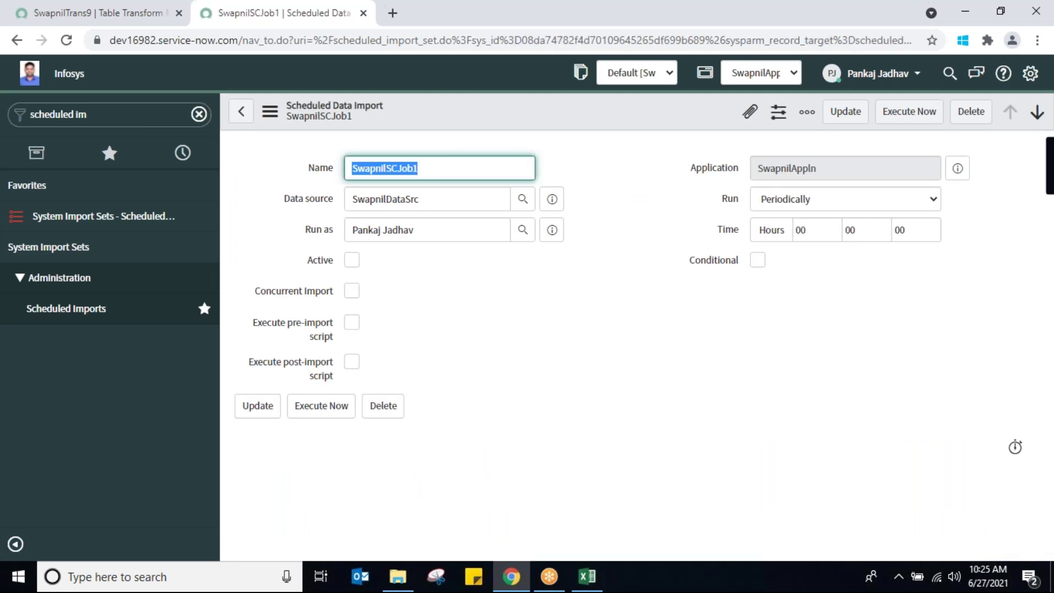
pyautogui.click(352, 260)
pyautogui.click(352, 260)
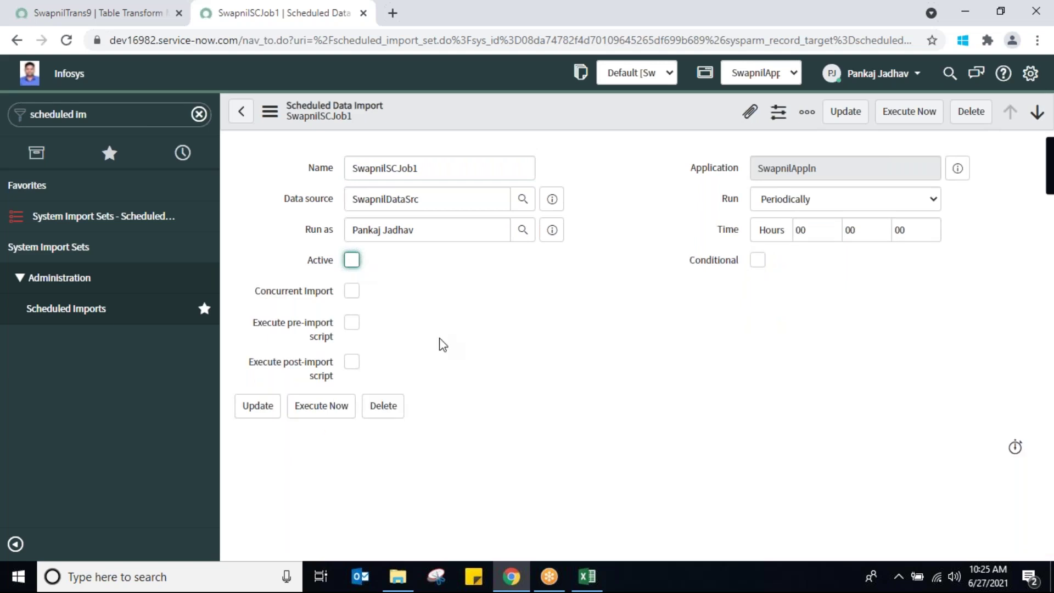
# Set Coalesce to true on SwapnilTrans9's u_prodname field map
pyautogui.click(96, 16)
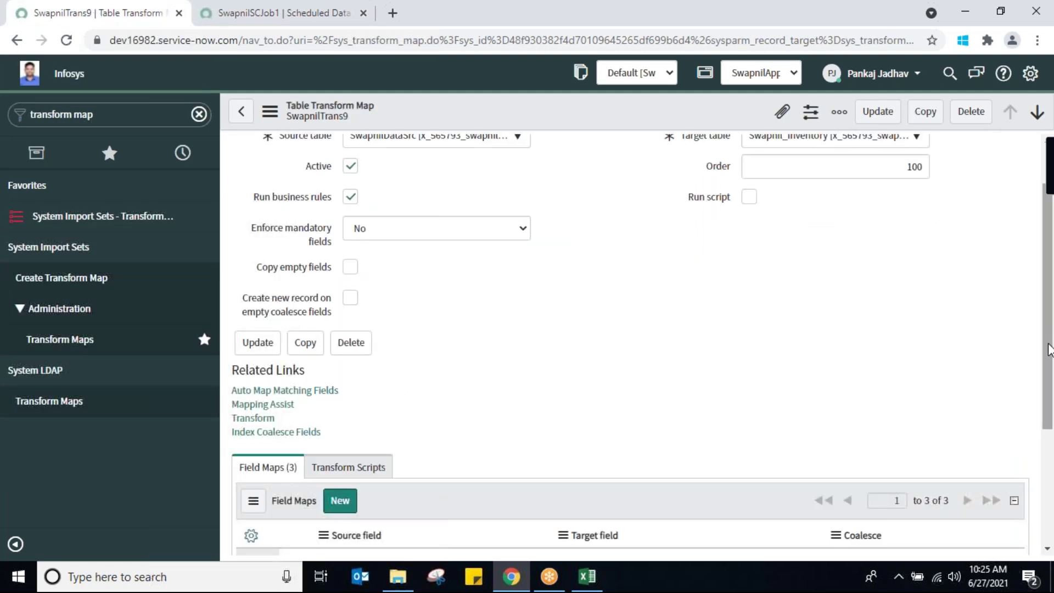
pyautogui.scroll(-4, 1048, 350)
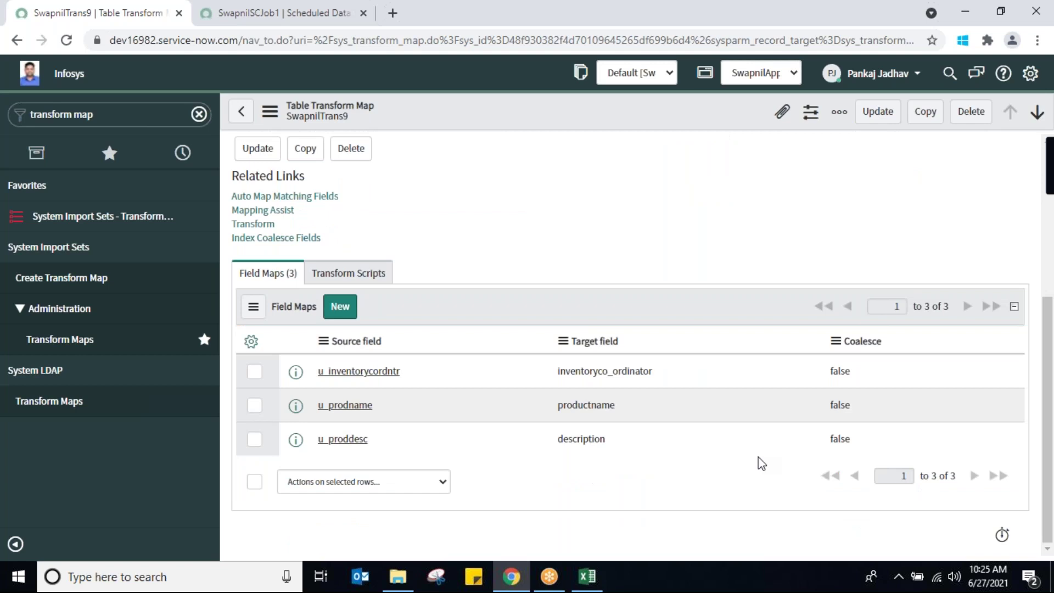
pyautogui.doubleClick(848, 404)
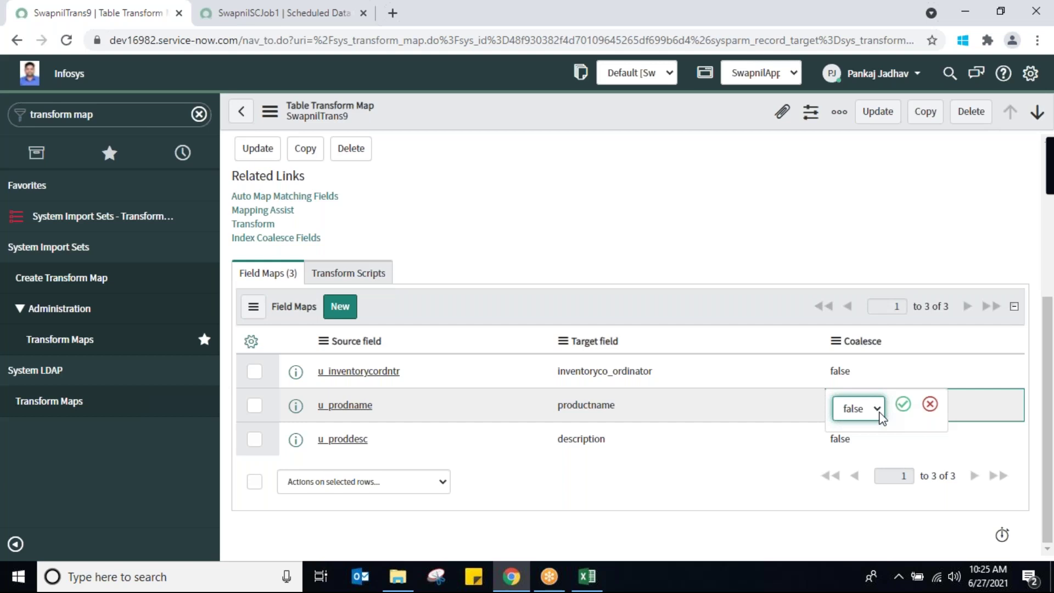
pyautogui.click(877, 408)
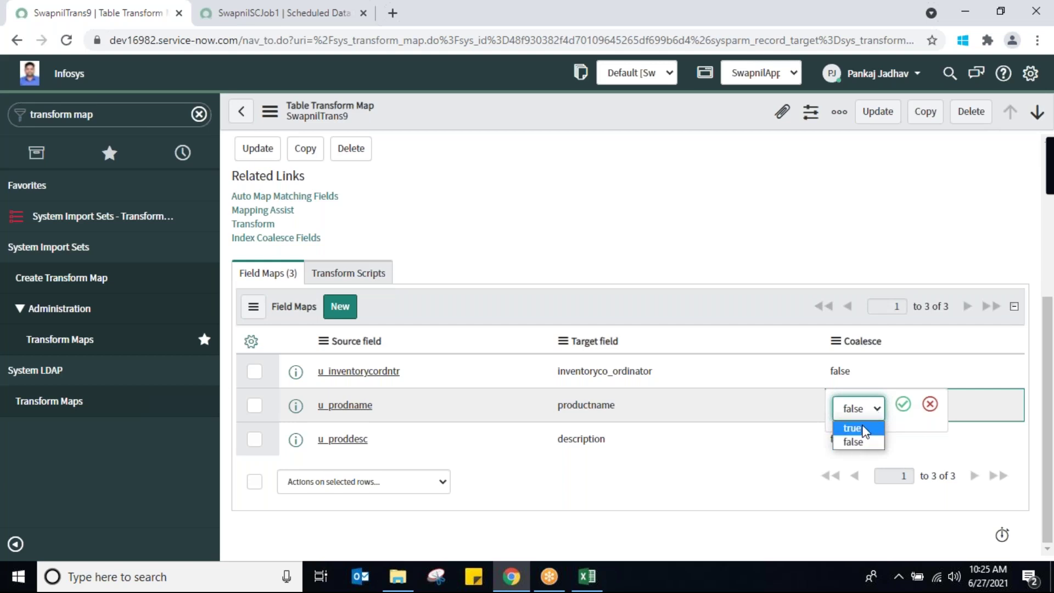
pyautogui.click(862, 428)
pyautogui.click(902, 403)
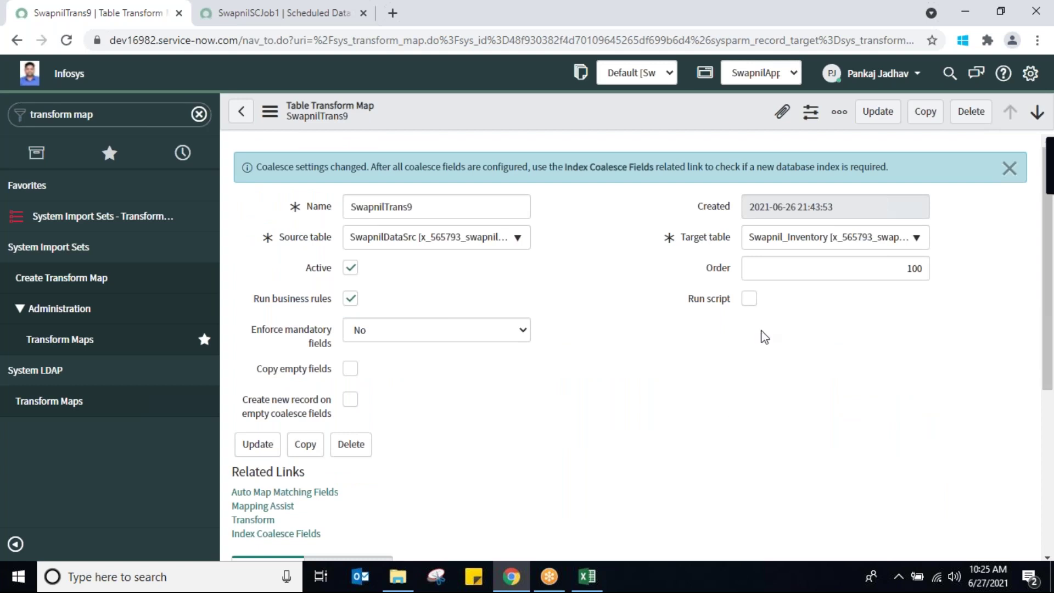
# Save the SwapnilTrans9 transform map, declining to create an index
pyautogui.rightClick(529, 117)
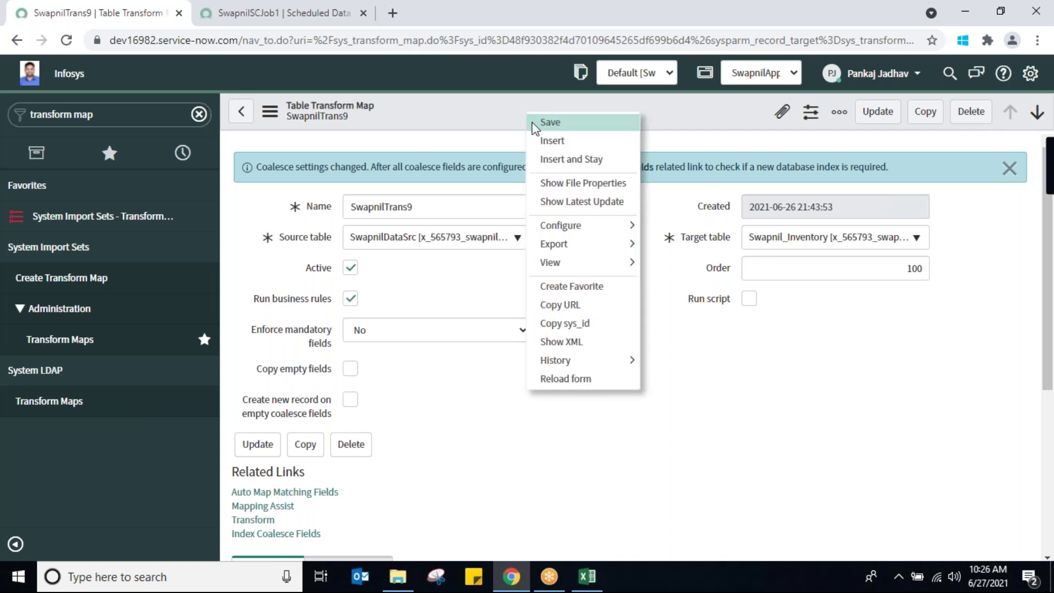
pyautogui.click(549, 123)
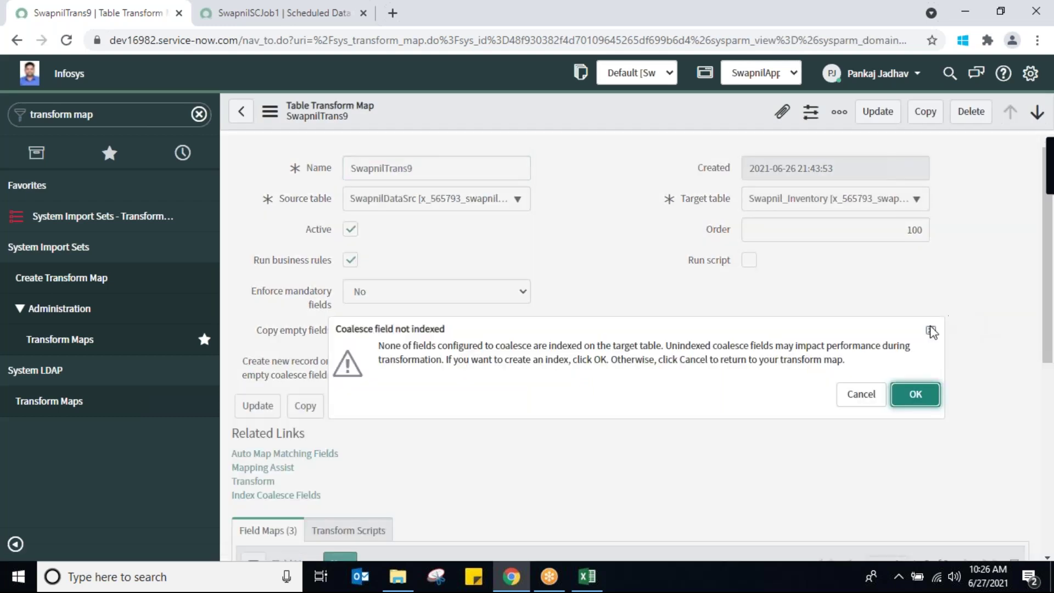
pyautogui.click(930, 331)
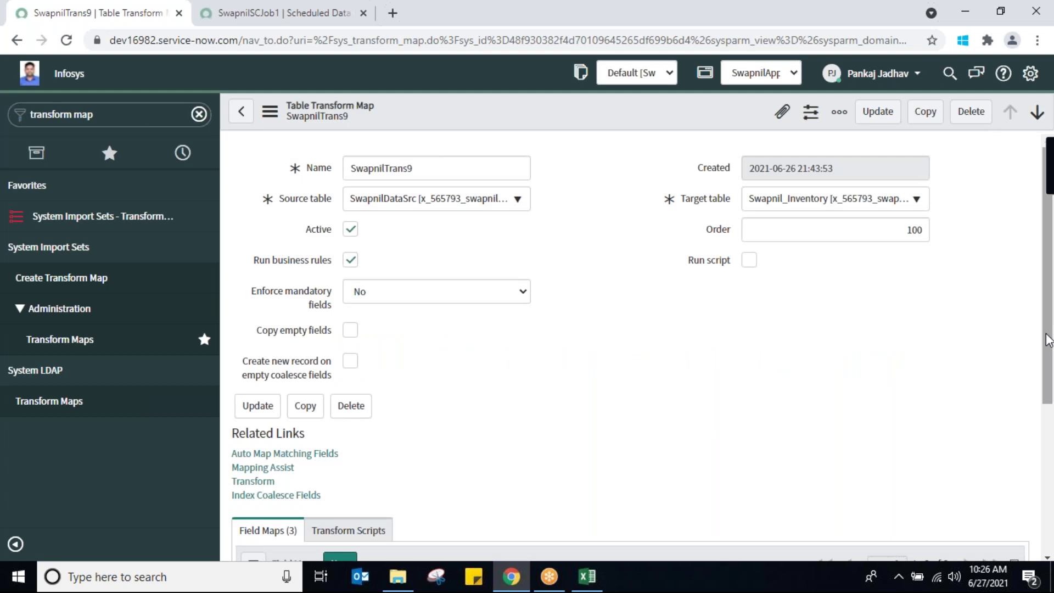
pyautogui.scroll(-5, 933, 411)
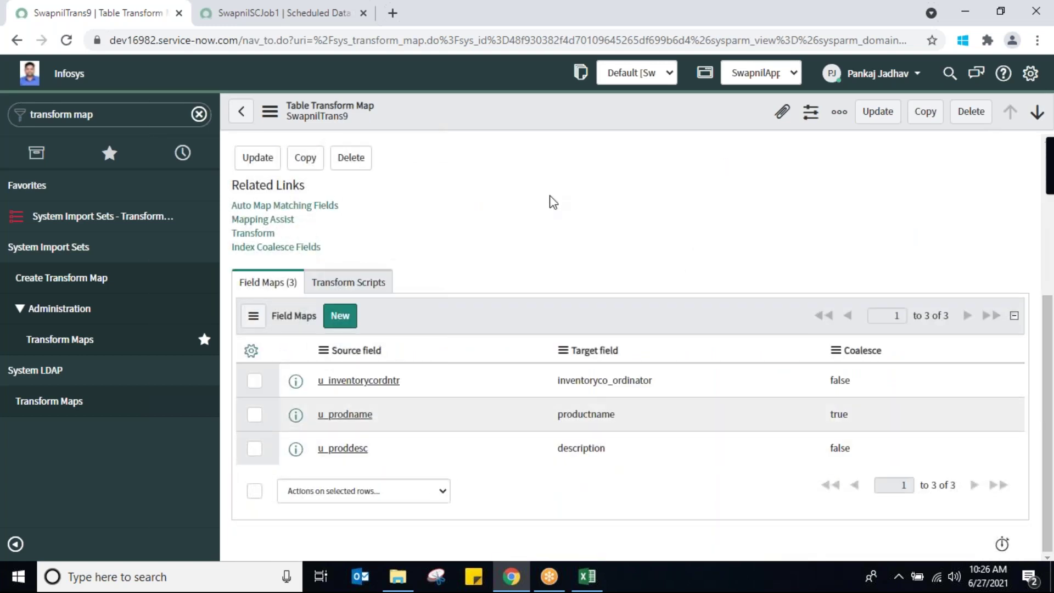
pyautogui.click(260, 18)
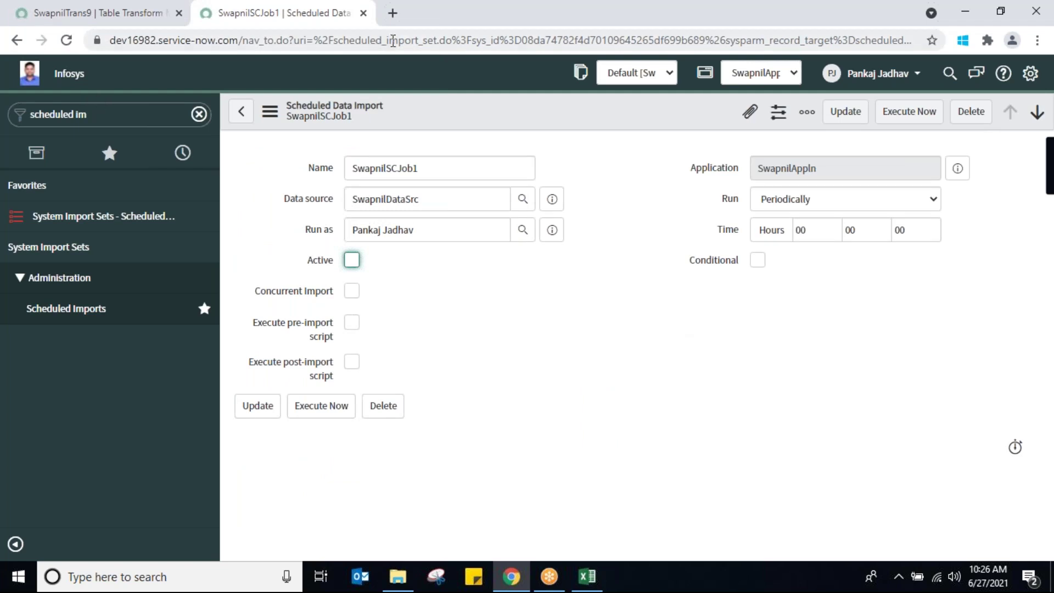
# Load the ServiceNow instance in a new browser tab and search the navigator for 'swapnil'
pyautogui.click(396, 23)
pyautogui.write('d')
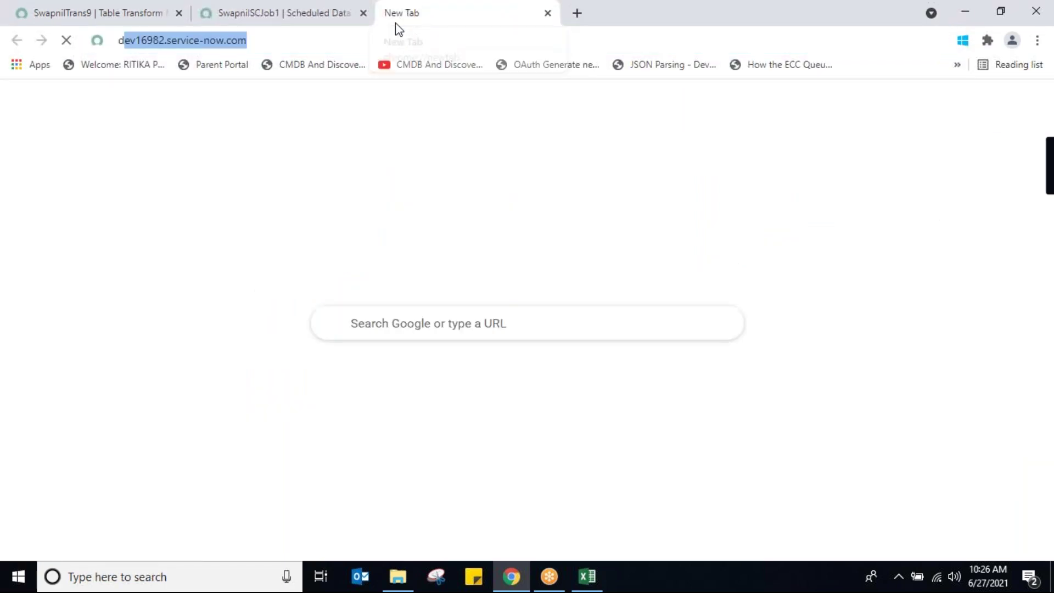
pyautogui.press('Return')
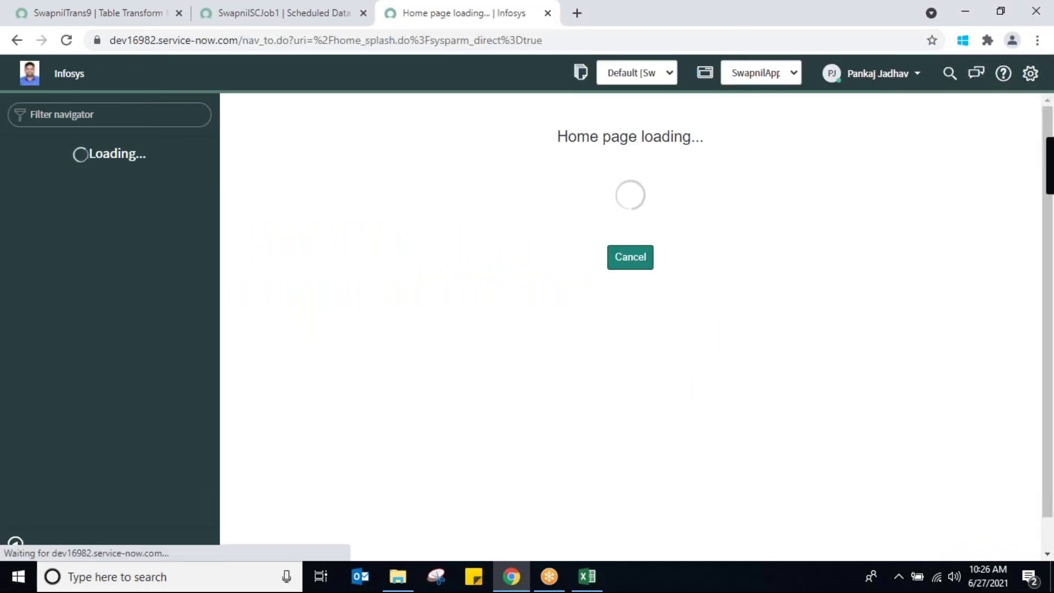
pyautogui.click(125, 115)
pyautogui.write('swap')
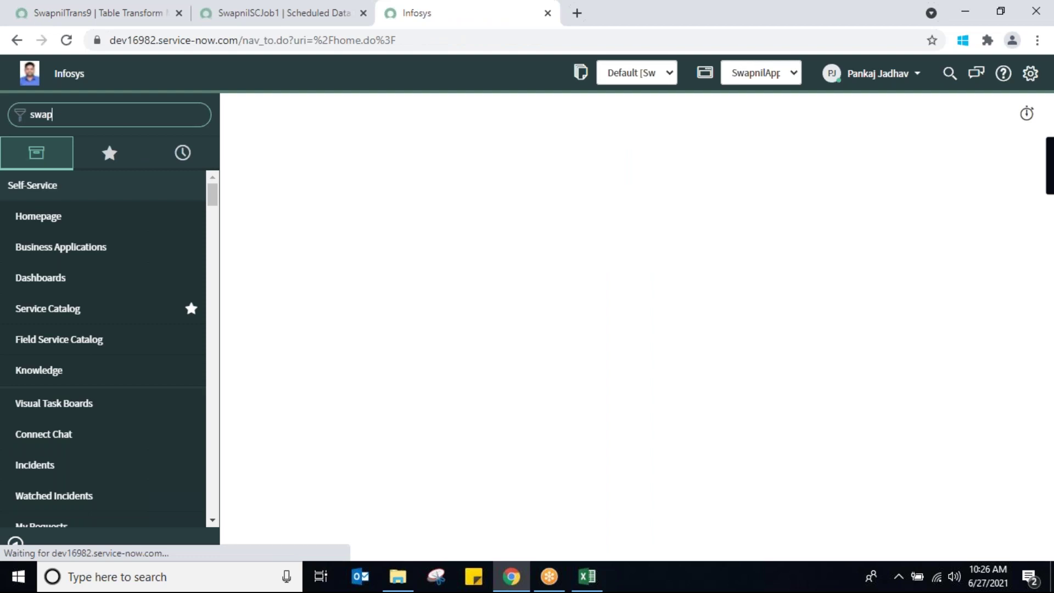
pyautogui.write('nil')
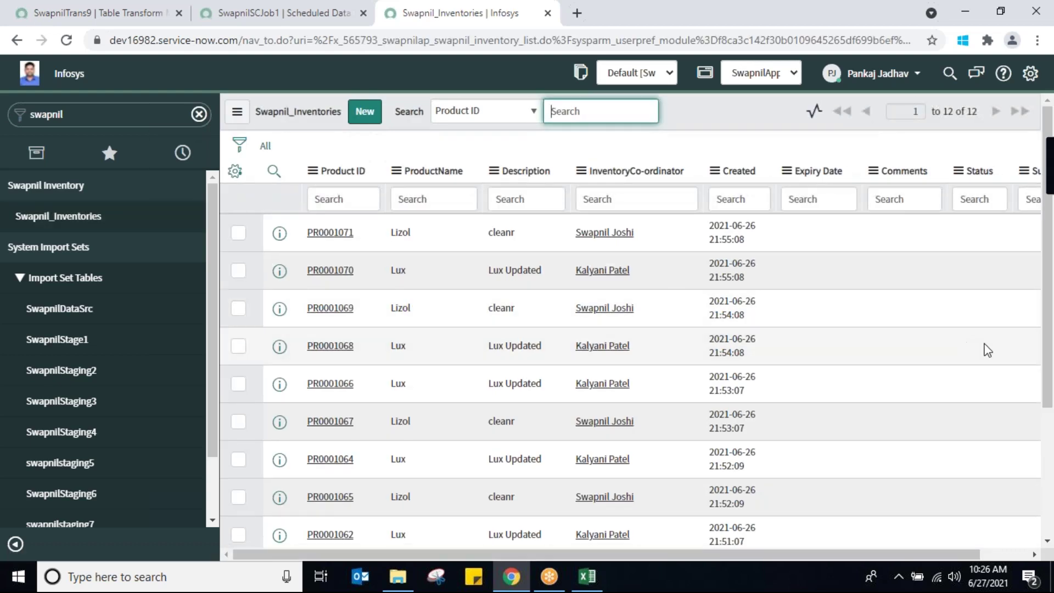
# Select all 12 Swapnil_Inventories records and delete them, confirming the deletion
pyautogui.moveTo(1052, 384); pyautogui.dragTo(1050, 490)
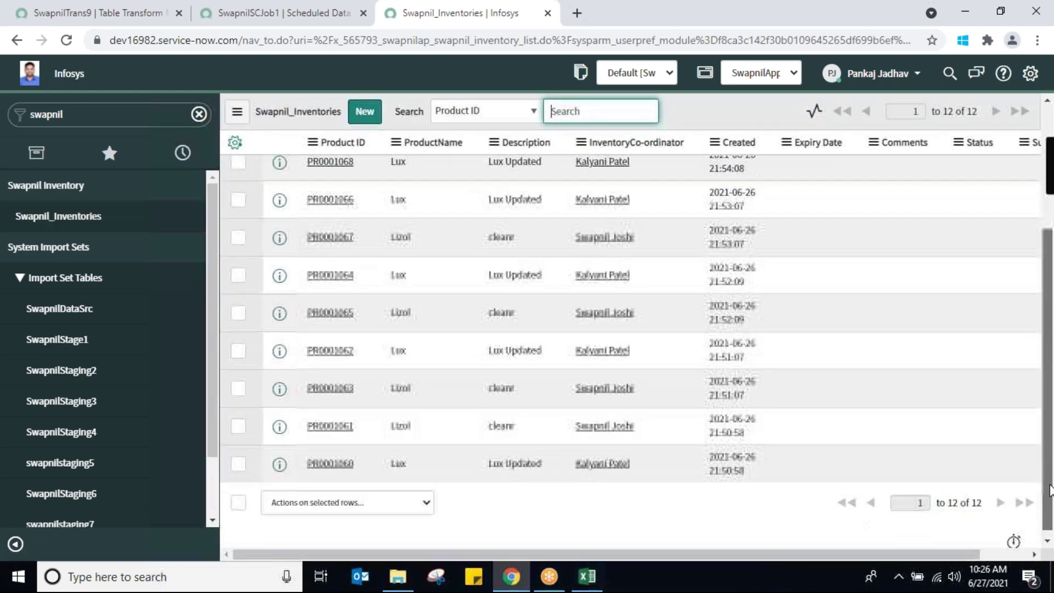
pyautogui.scroll(5, 559, 426)
pyautogui.scroll(-5, 559, 427)
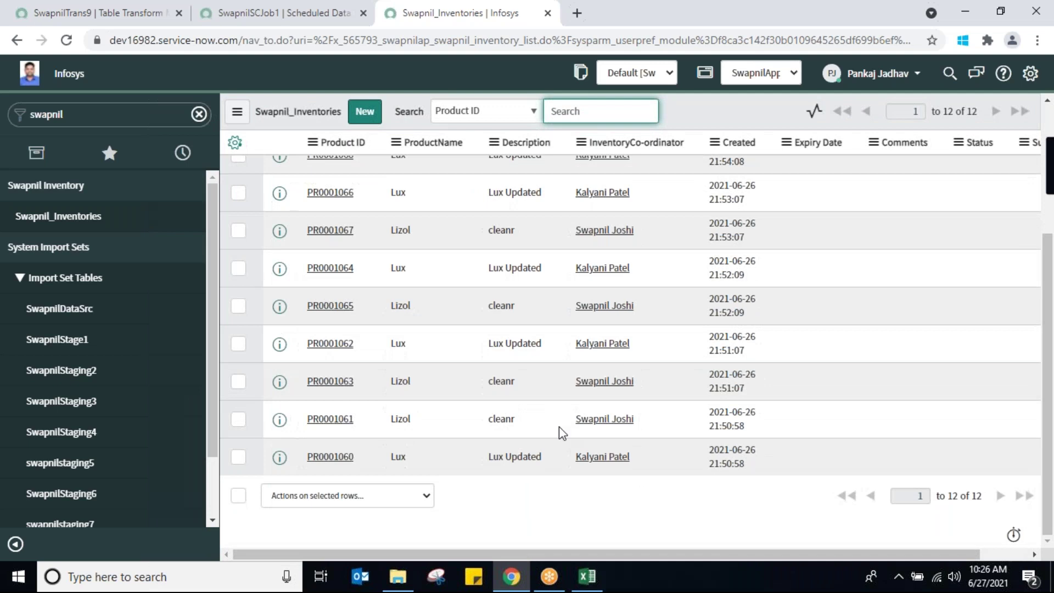
pyautogui.click(238, 496)
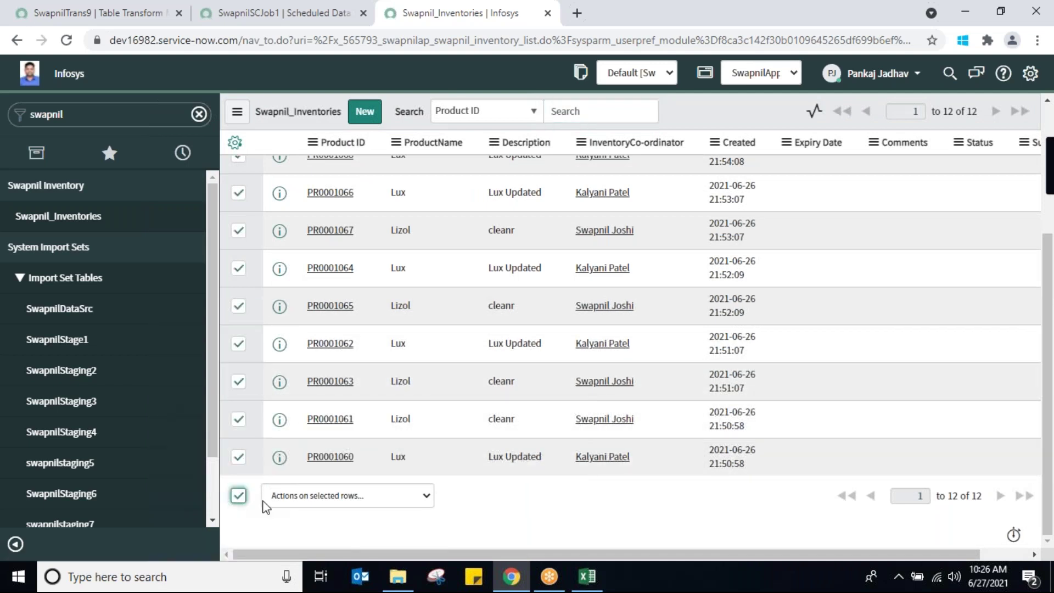
pyautogui.click(421, 497)
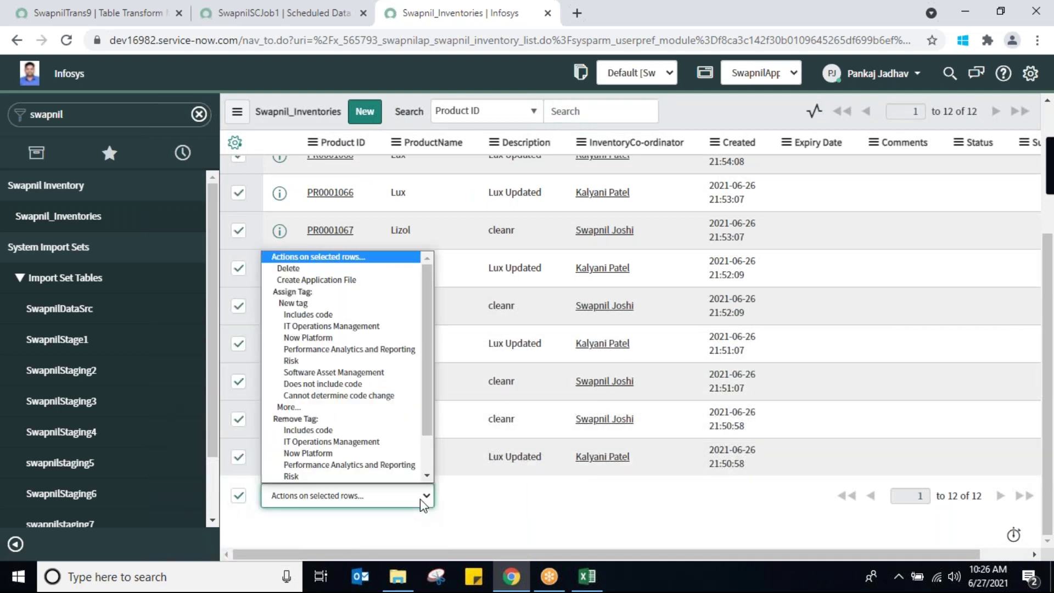
pyautogui.click(343, 269)
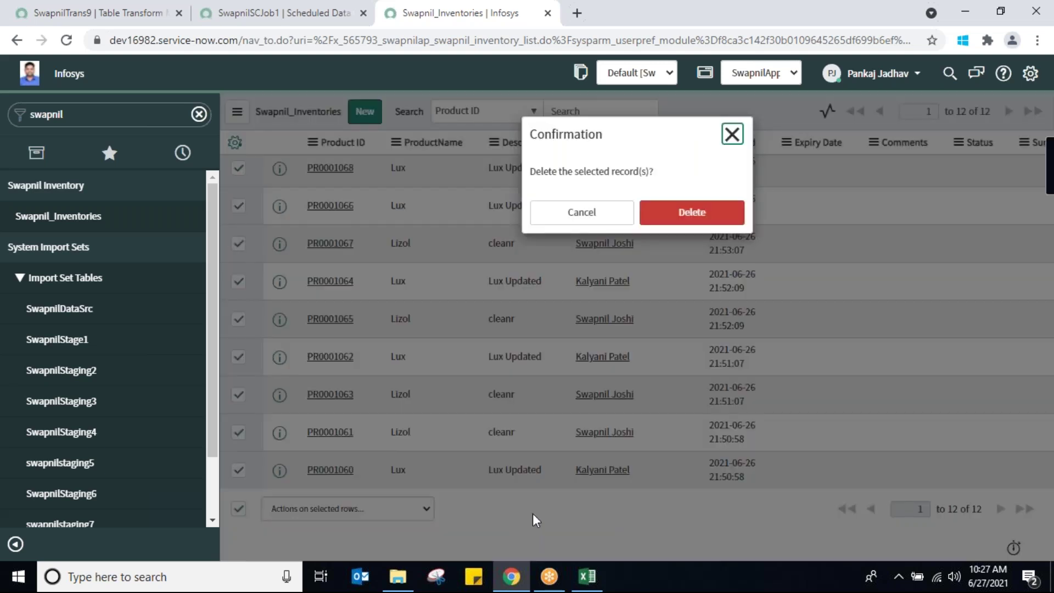
pyautogui.click(697, 216)
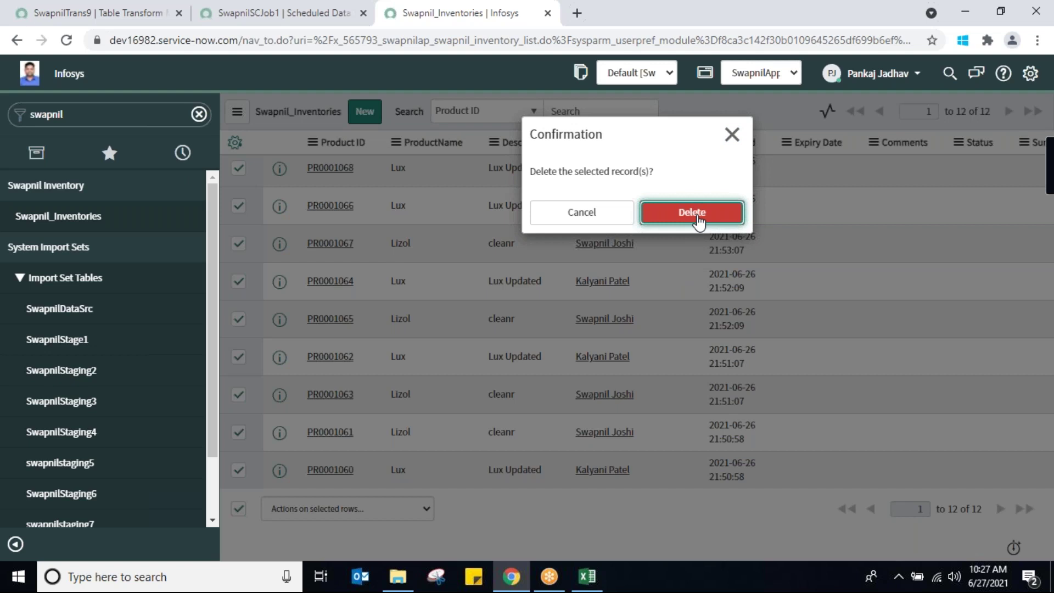
pyautogui.click(697, 216)
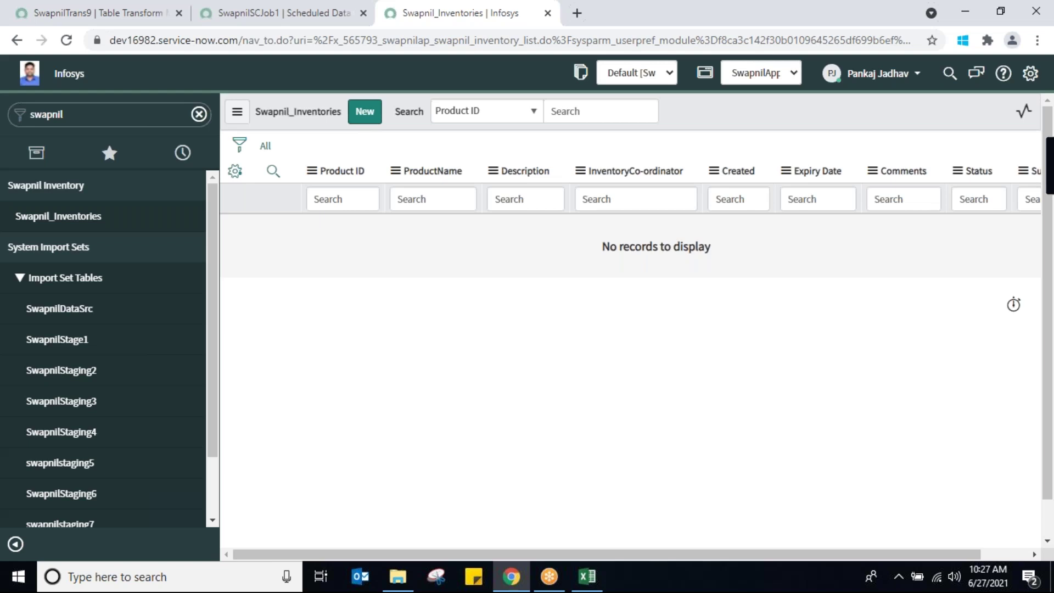
pyautogui.click(273, 16)
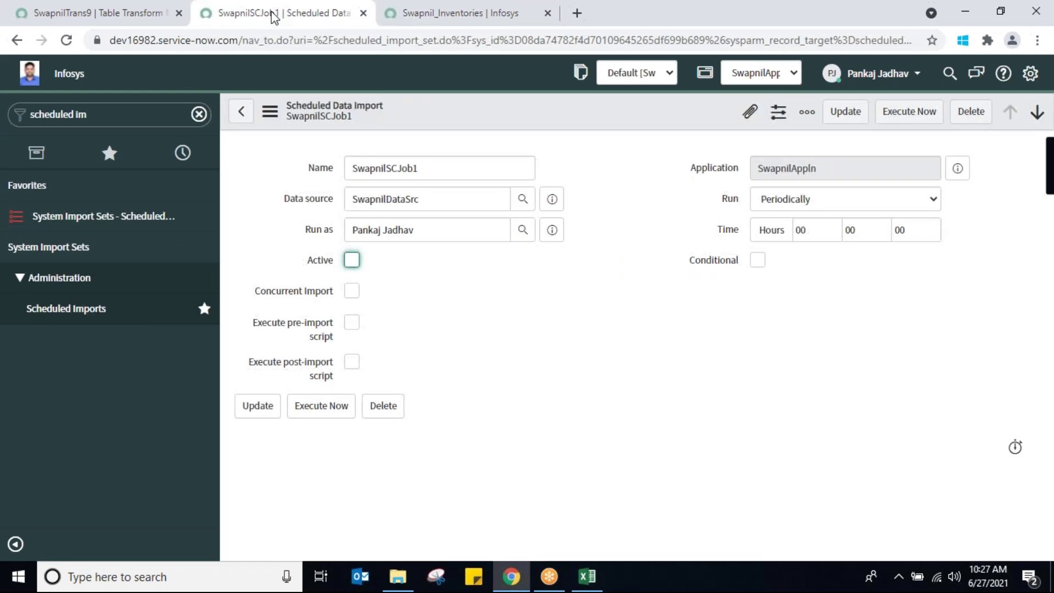
# Tick the Active checkbox on SwapnilSCJob1 and save the record, repeating every minute
pyautogui.click(354, 263)
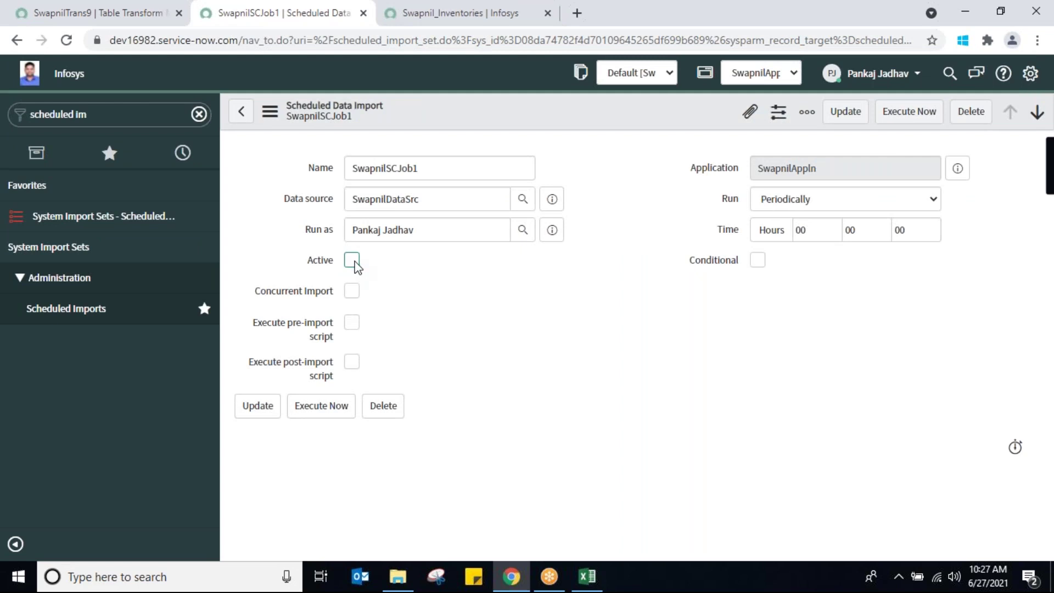
pyautogui.rightClick(524, 114)
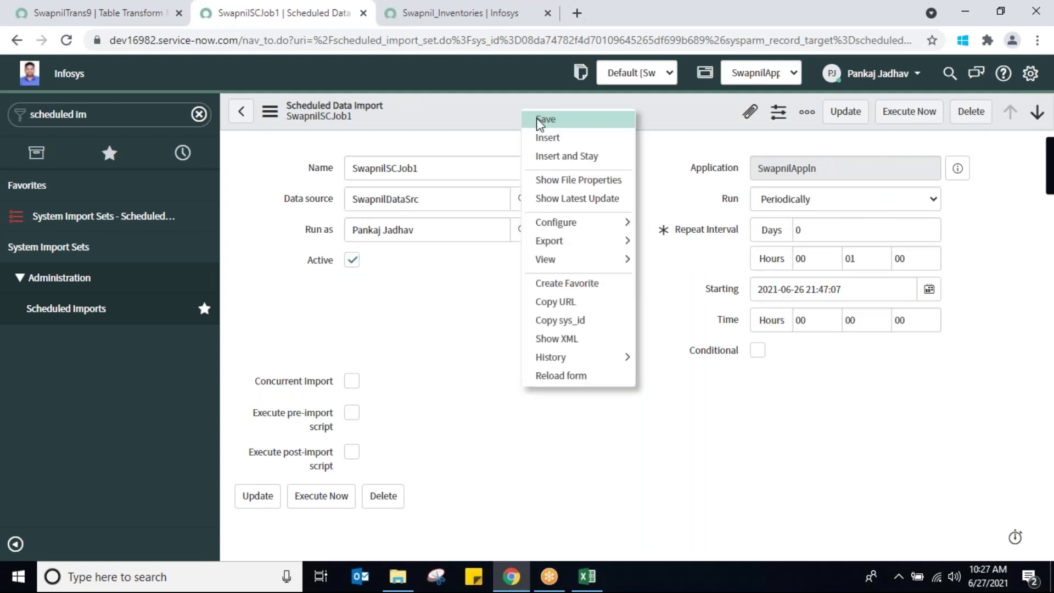
pyautogui.click(538, 120)
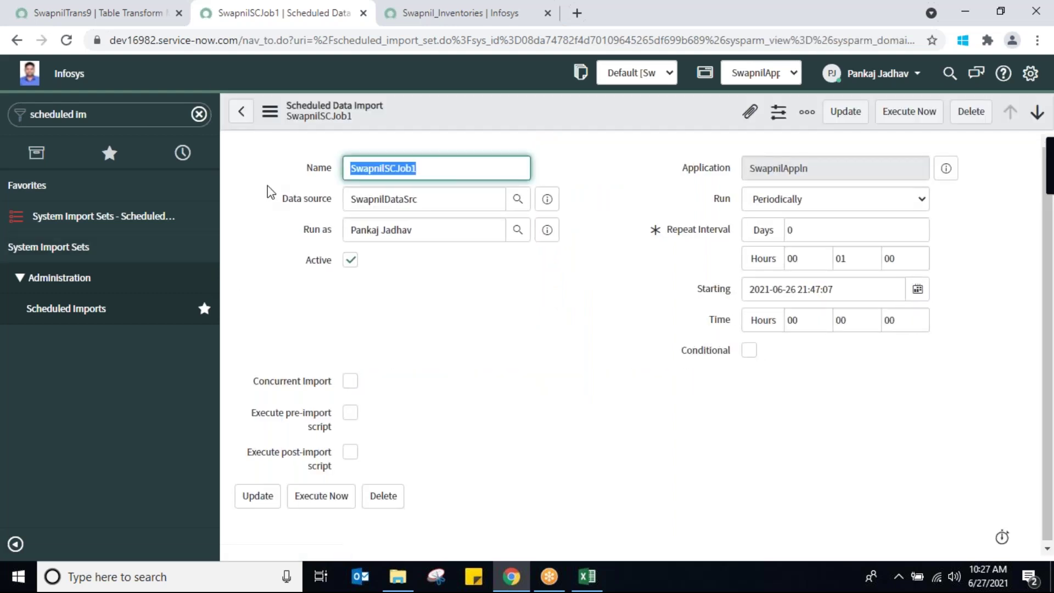
pyautogui.click(96, 8)
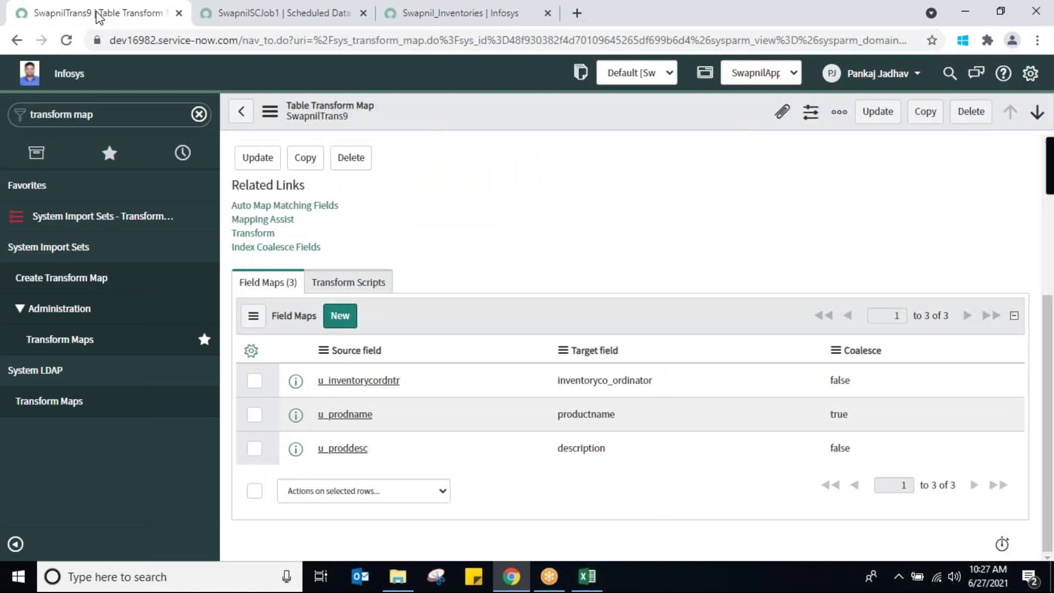
# Filter the navigator for 'swapnil' and open the Swapnil_Inventories list
pyautogui.click(119, 115)
pyautogui.write('swapnil')
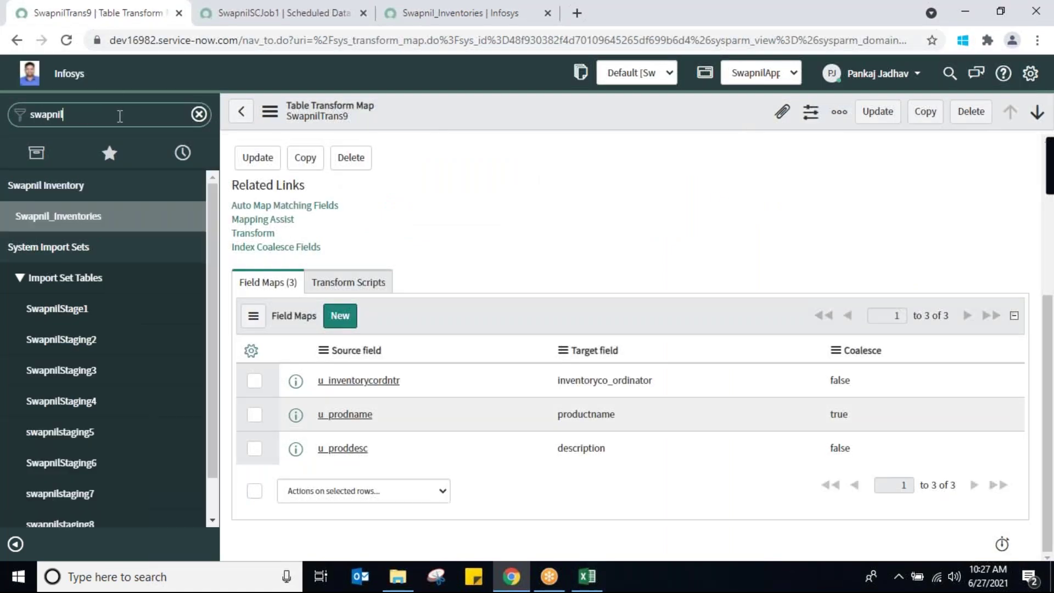
pyautogui.click(59, 216)
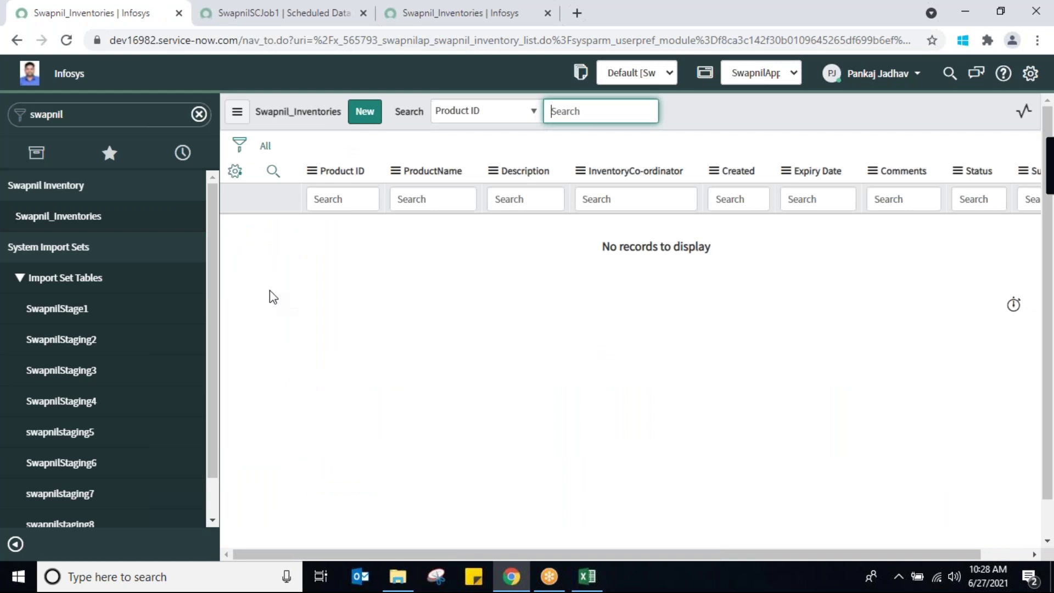
# Refresh the full list until only Lux and Lizol remain, checking them against SwapnilInvData.xlsx
pyautogui.click(265, 146)
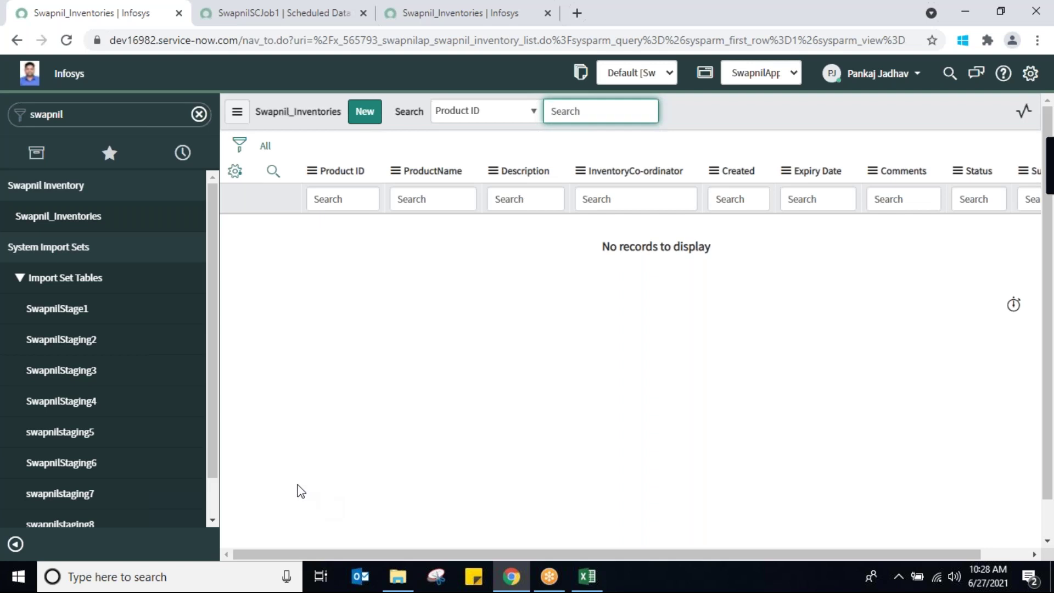
pyautogui.click(267, 147)
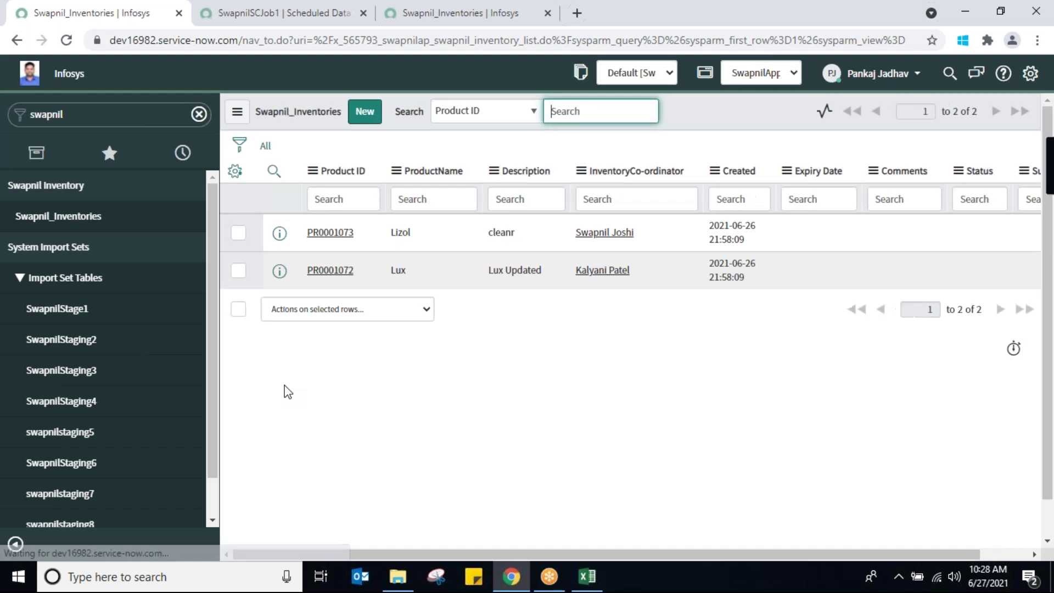
pyautogui.click(589, 580)
pyautogui.click(589, 581)
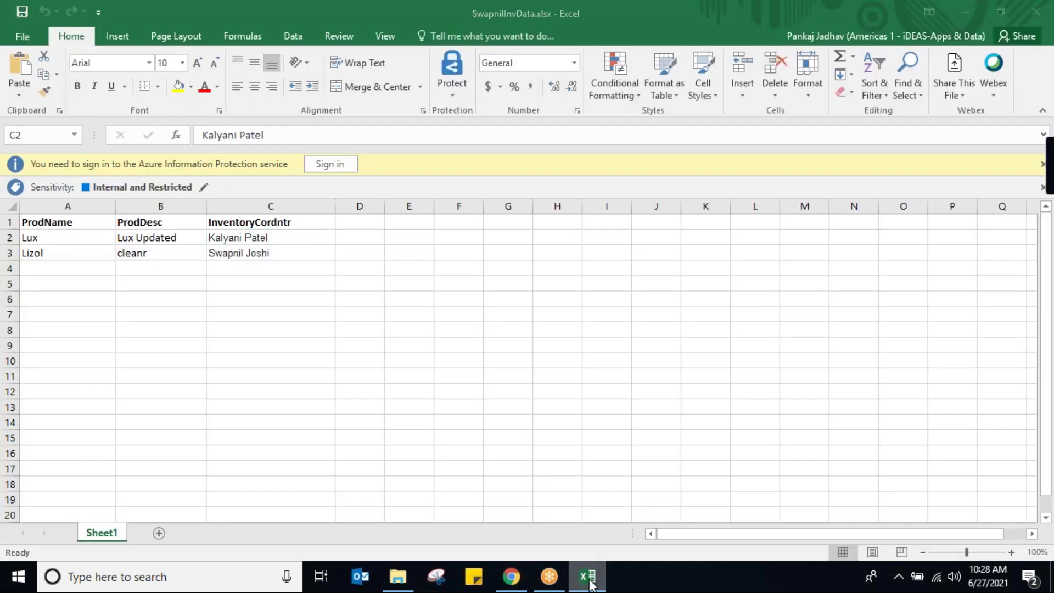
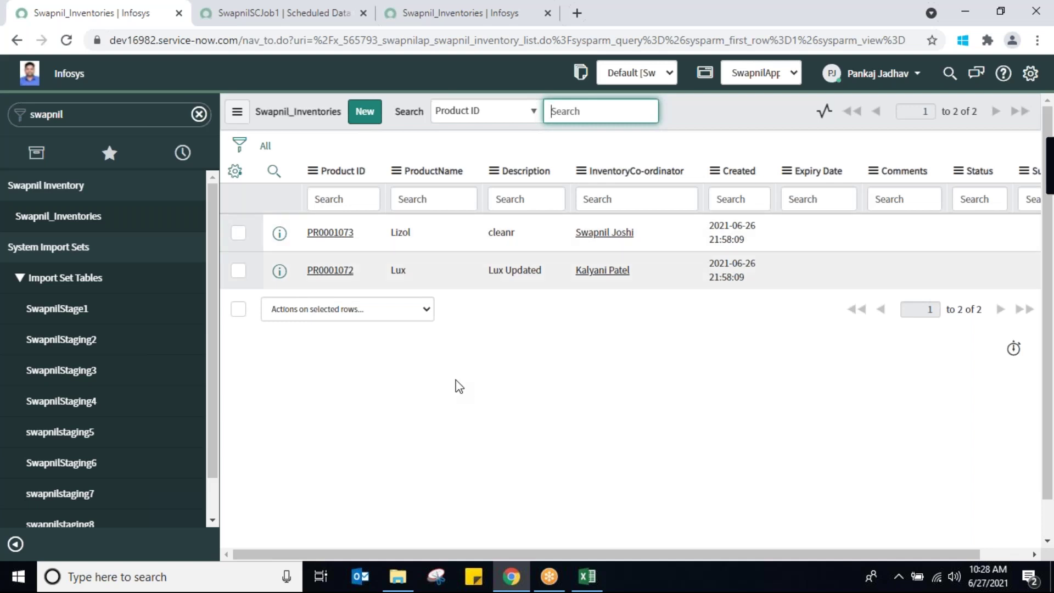
# Reload the full, unfiltered Swapnil_Inventories list
pyautogui.click(265, 149)
pyautogui.click(266, 149)
pyautogui.moveTo(686, 548); pyautogui.dragTo(639, 543)
# Add the Updated column just above Created and refresh the list
pyautogui.click(234, 172)
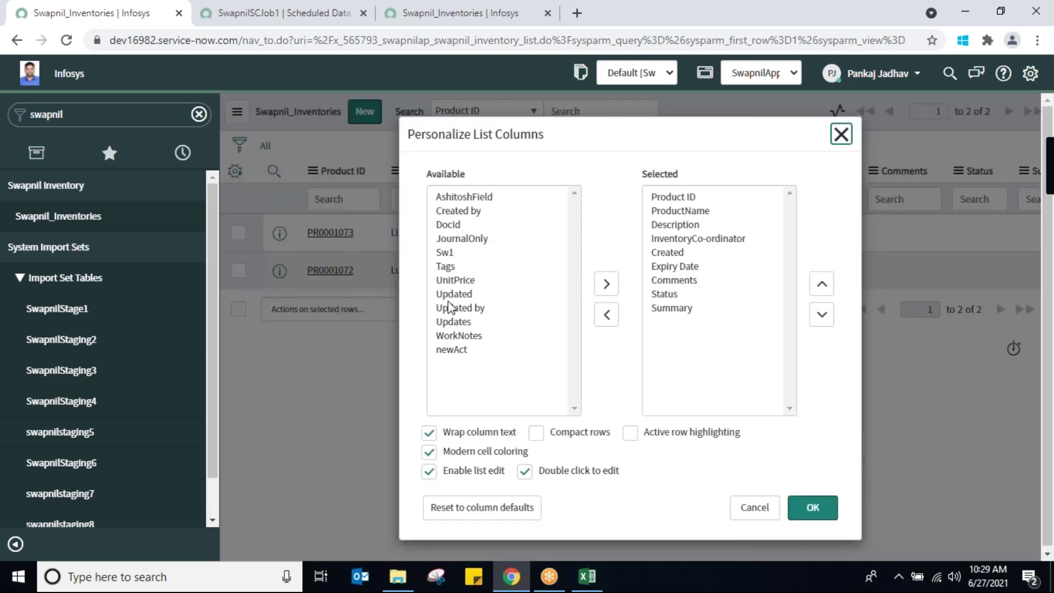
pyautogui.doubleClick(450, 295)
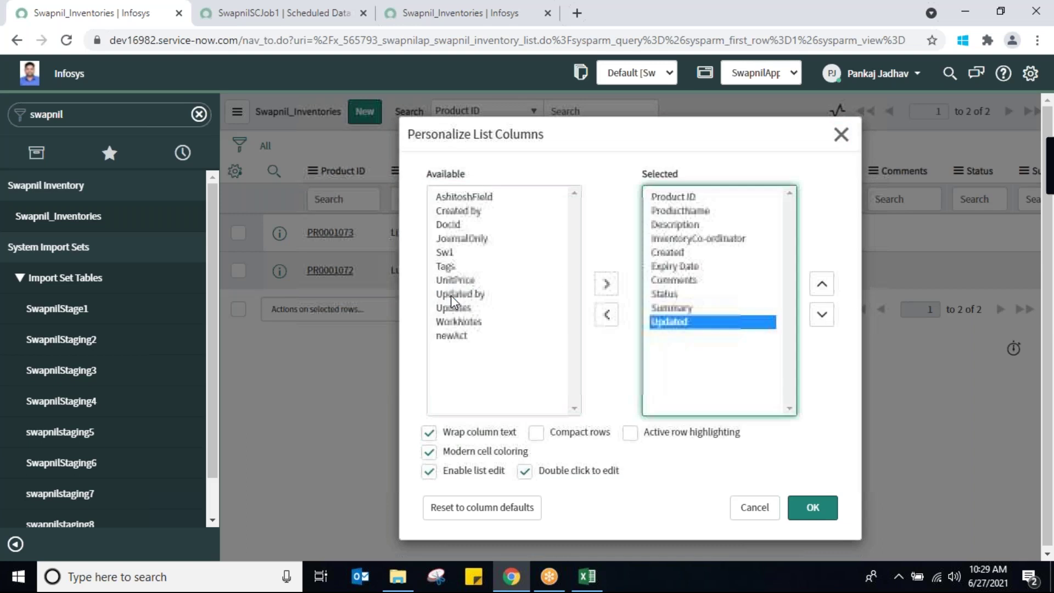
pyautogui.click(821, 284)
pyautogui.click(821, 284)
pyautogui.click(821, 284)
pyautogui.click(821, 284)
pyautogui.click(821, 285)
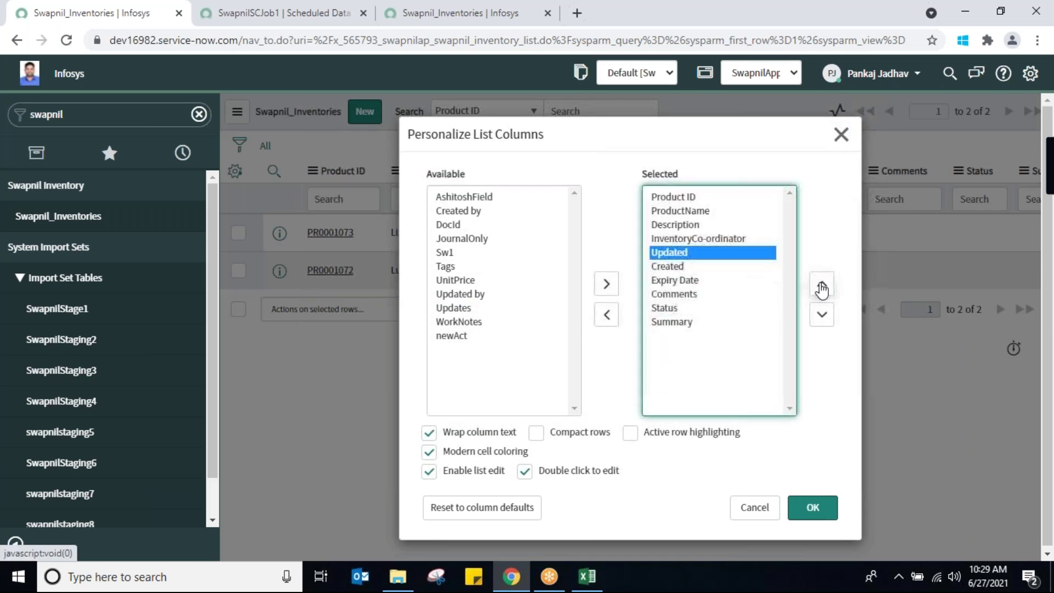
pyautogui.click(813, 513)
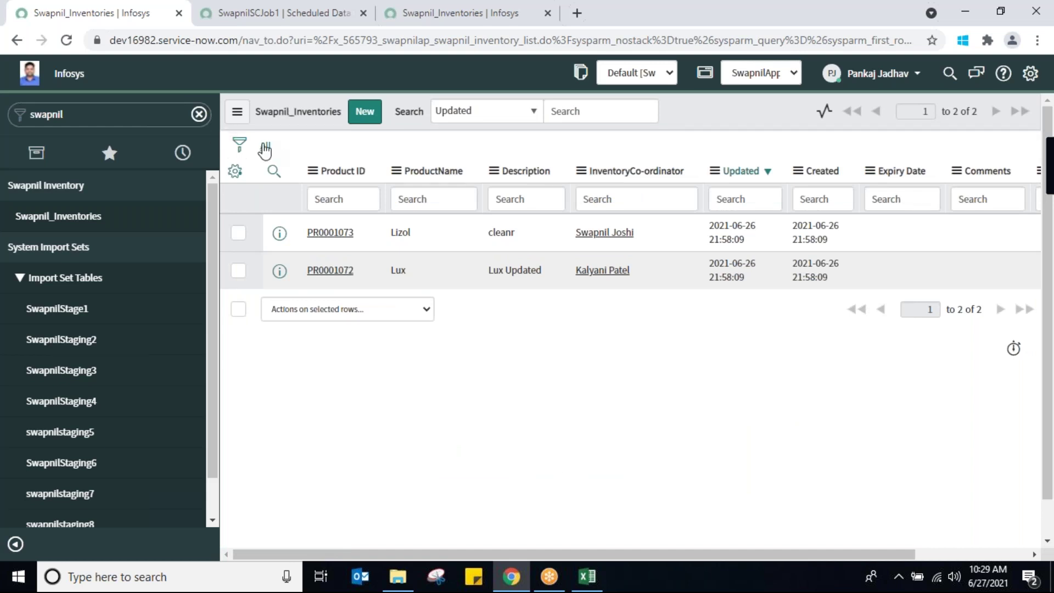
pyautogui.click(265, 147)
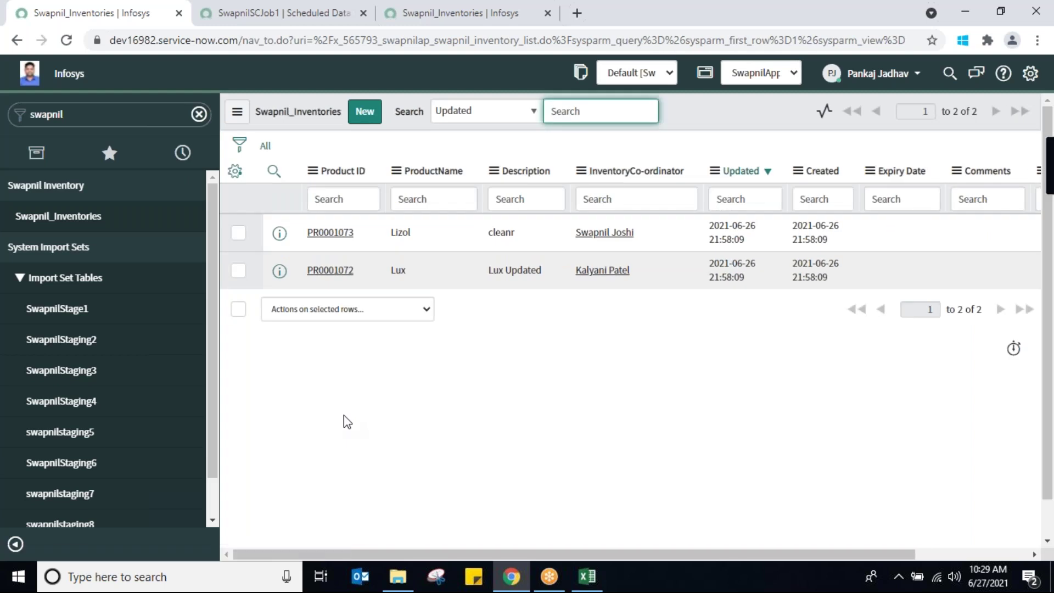
pyautogui.click(265, 147)
# Switch to the SwapnilSCJob1 tab and filter the navigator for 'data sou'
pyautogui.click(275, 21)
pyautogui.click(81, 106)
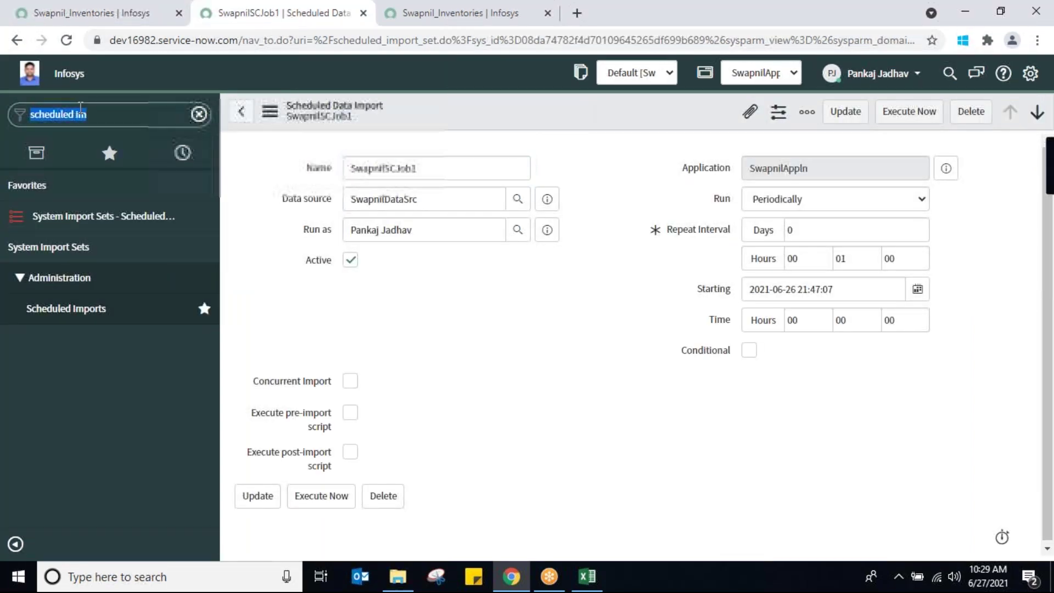
pyautogui.write('da')
pyautogui.write('ta so')
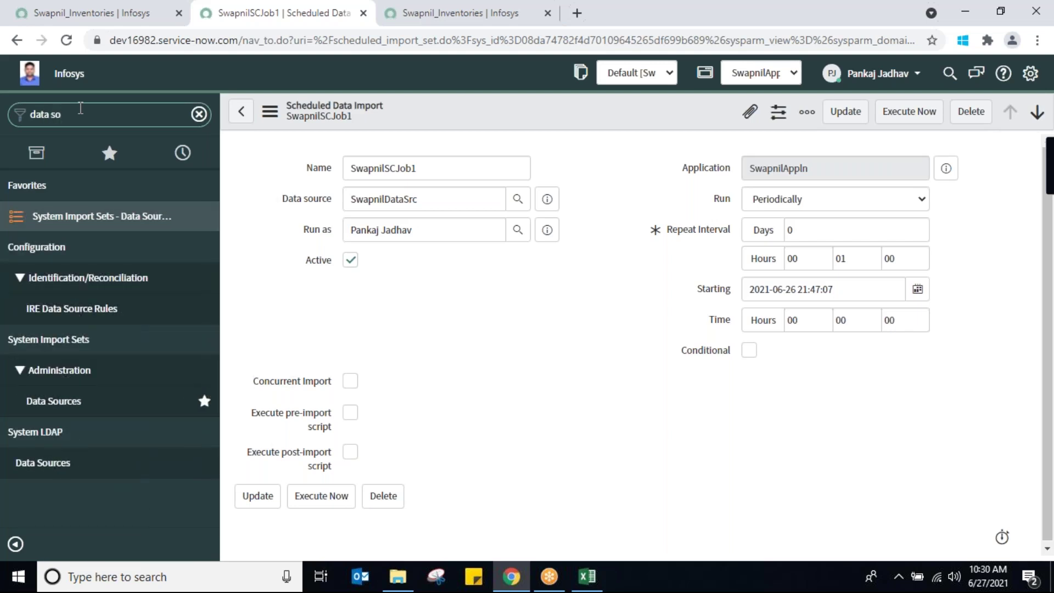
pyautogui.write('u')
# Refilter the navigator for 'logs' and open the System Log
pyautogui.hotkey('ctrl', 'shift', 'Left')
pyautogui.hotkey('ctrl', 'shift', 'Left')
pyautogui.write('logs')
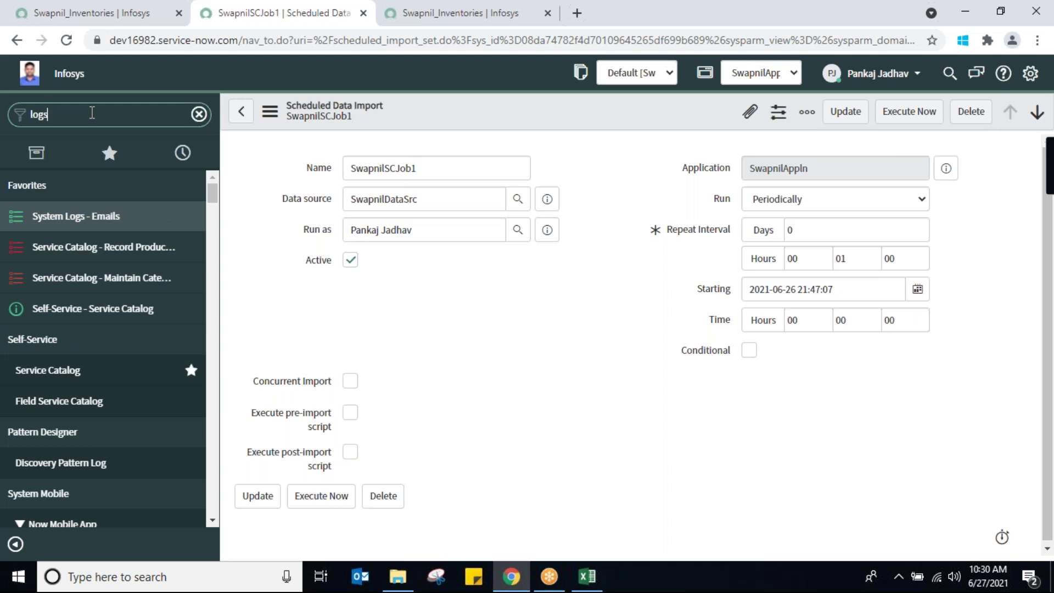
pyautogui.moveTo(215, 245); pyautogui.dragTo(240, 488)
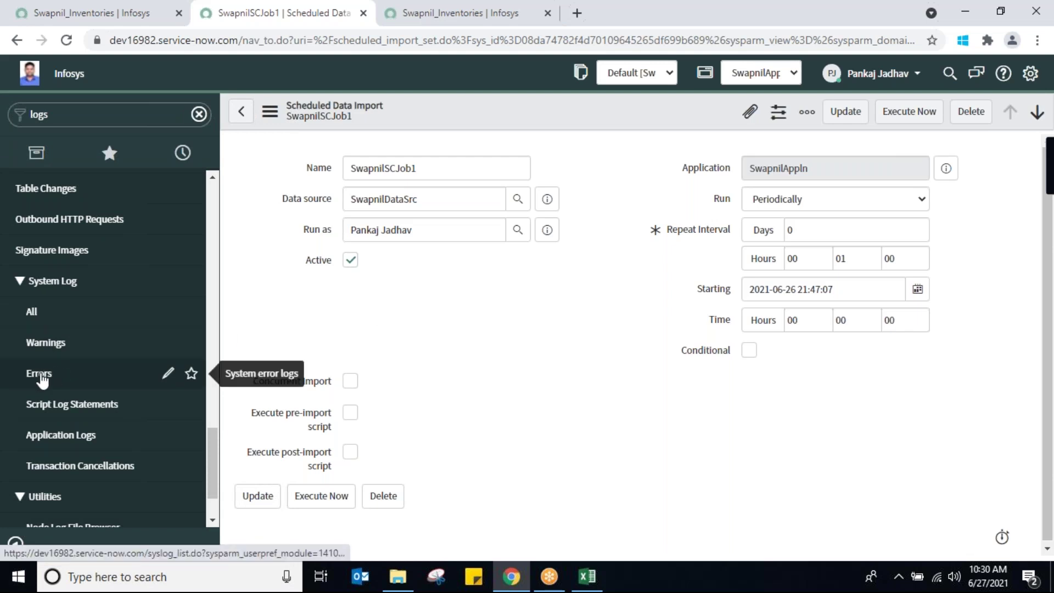
pyautogui.click(31, 312)
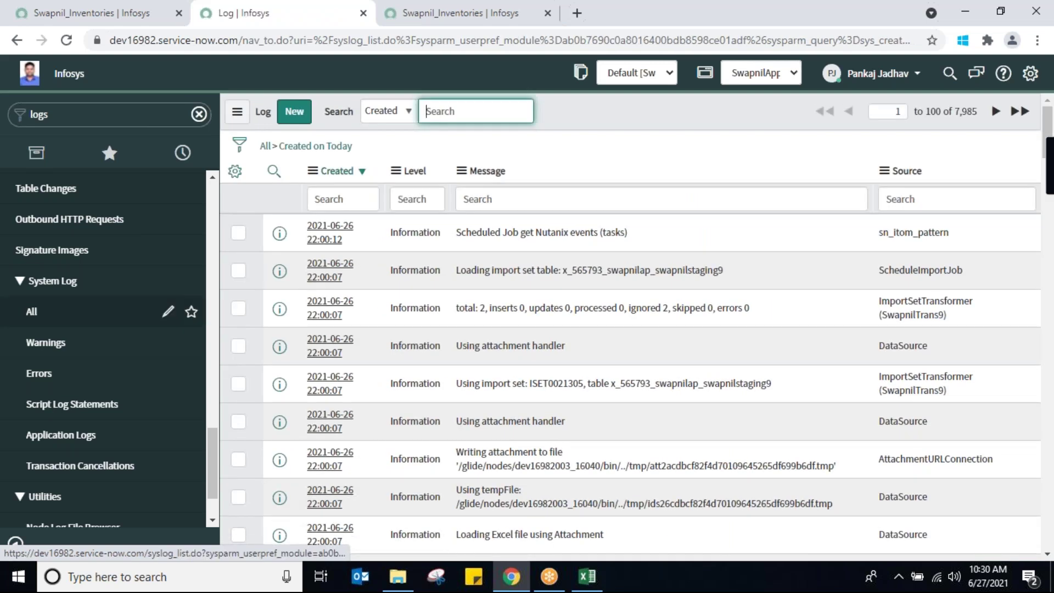
# Copy the swapnilstaging9 table name from a log message
pyautogui.moveTo(724, 270); pyautogui.dragTo(470, 269)
pyautogui.moveTo(757, 308); pyautogui.dragTo(426, 326)
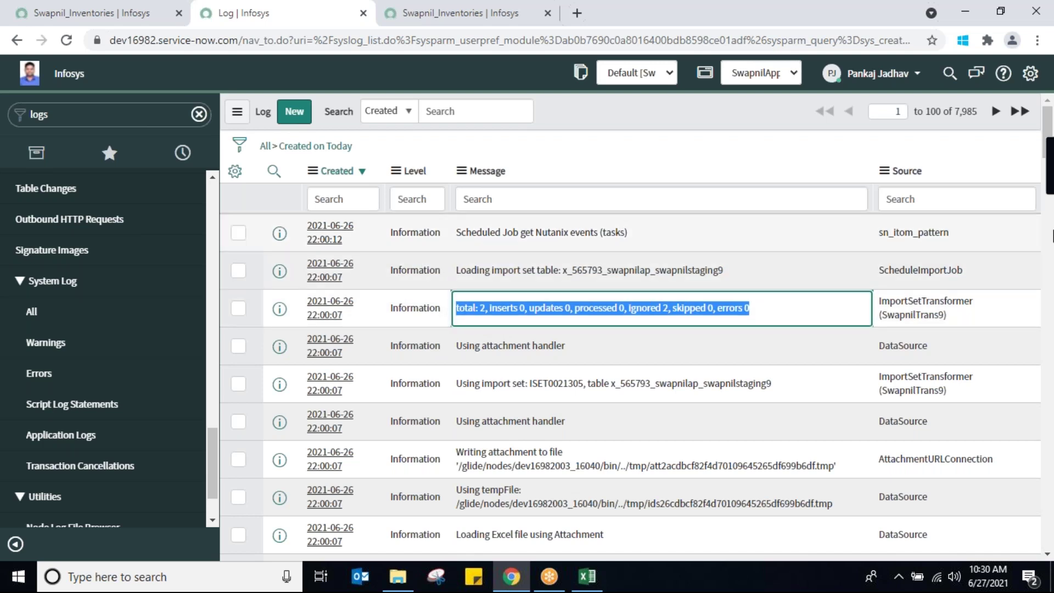
pyautogui.moveTo(1048, 184); pyautogui.dragTo(1049, 237)
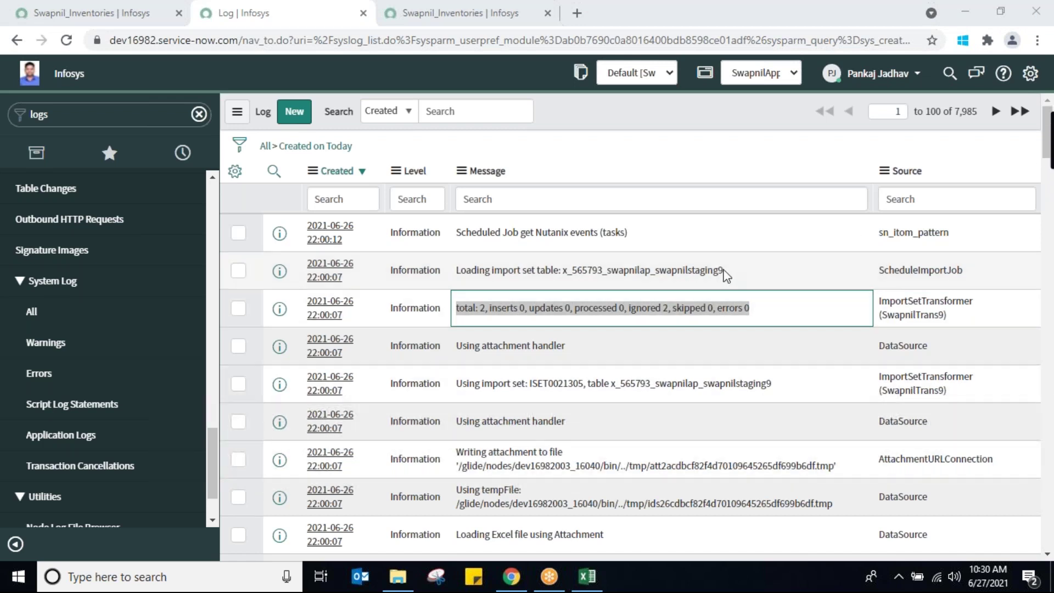
pyautogui.moveTo(723, 270); pyautogui.dragTo(655, 271)
pyautogui.hotkey('ctrl', 'c')
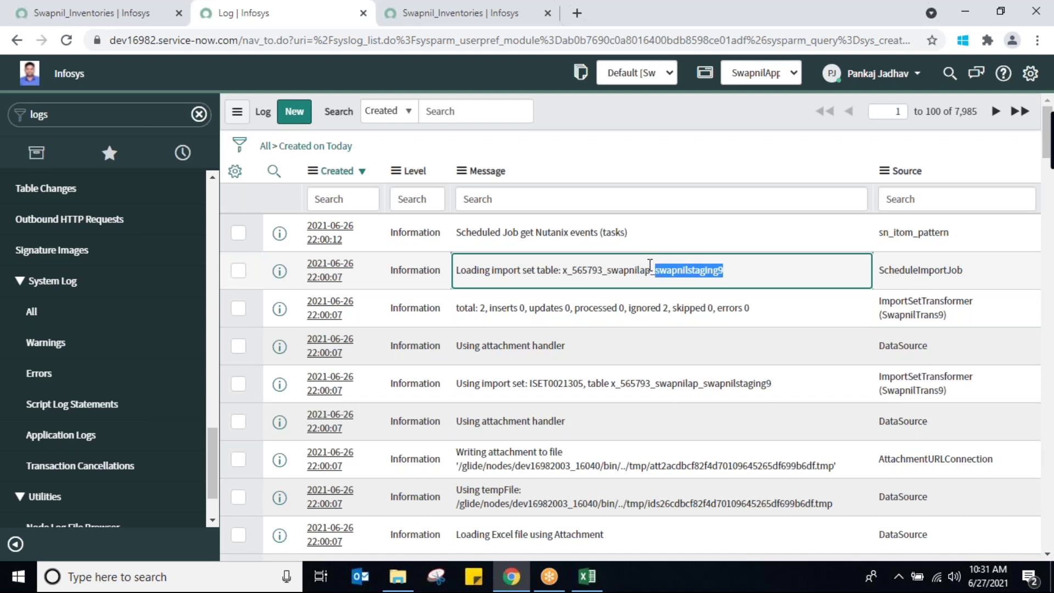
# Search the Message column for %swapnilstaging9%, leaving 19 entries
pyautogui.click(521, 199)
pyautogui.write('%%')
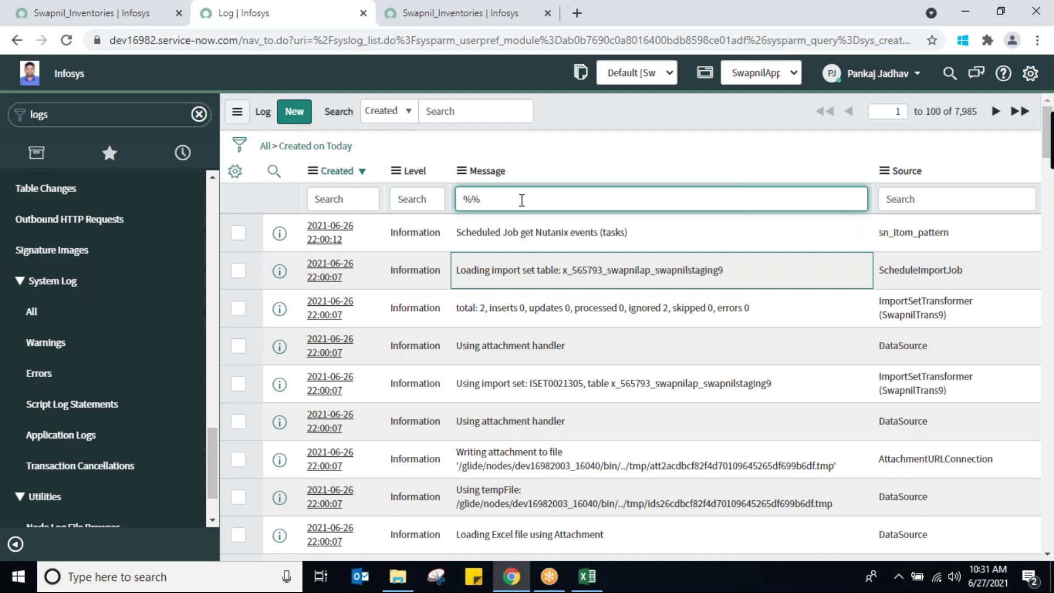
pyautogui.press('Left')
pyautogui.hotkey('ctrl', 'v')
pyautogui.press('Return')
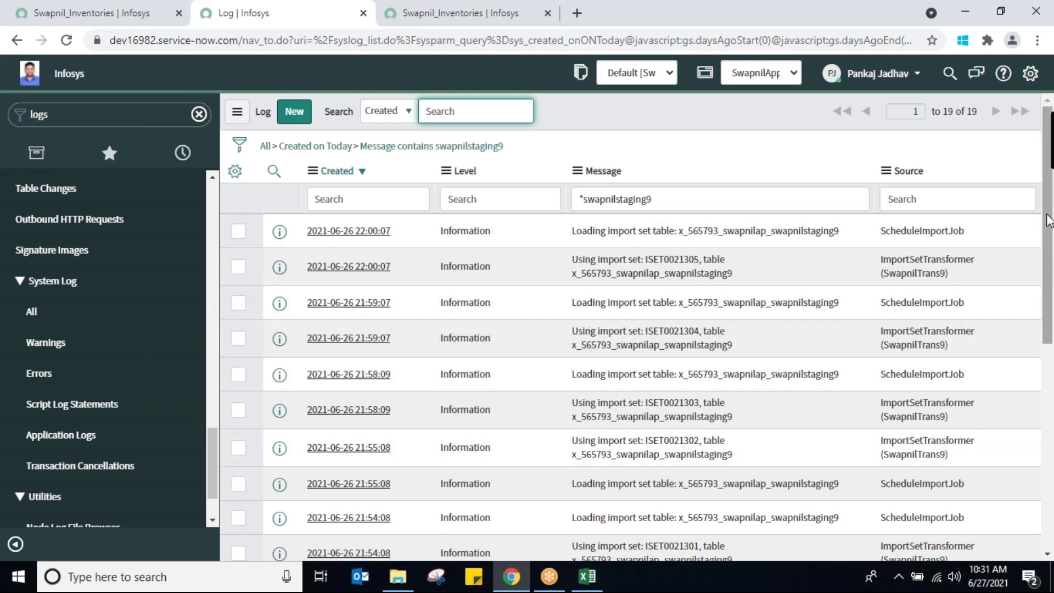
pyautogui.moveTo(1049, 220)
pyautogui.mouseDown()
pyautogui.moveTo(1052, 433)
pyautogui.moveTo(1048, 205)
pyautogui.mouseUp()
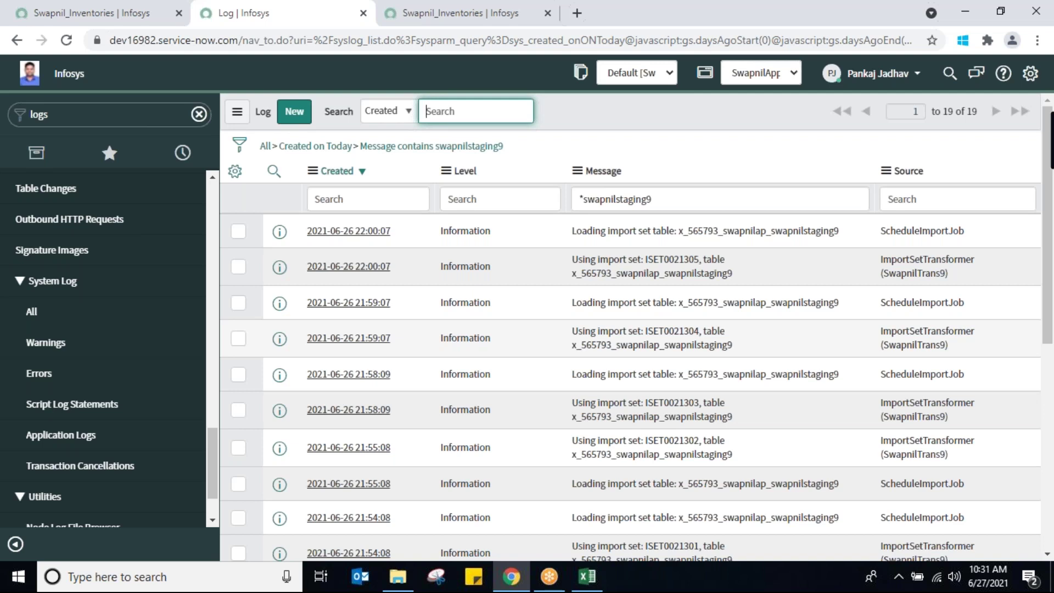
# Filter the navigator for 'data sou' and open the SwapnilDataSrc data source
pyautogui.click(97, 116)
pyautogui.write('dat')
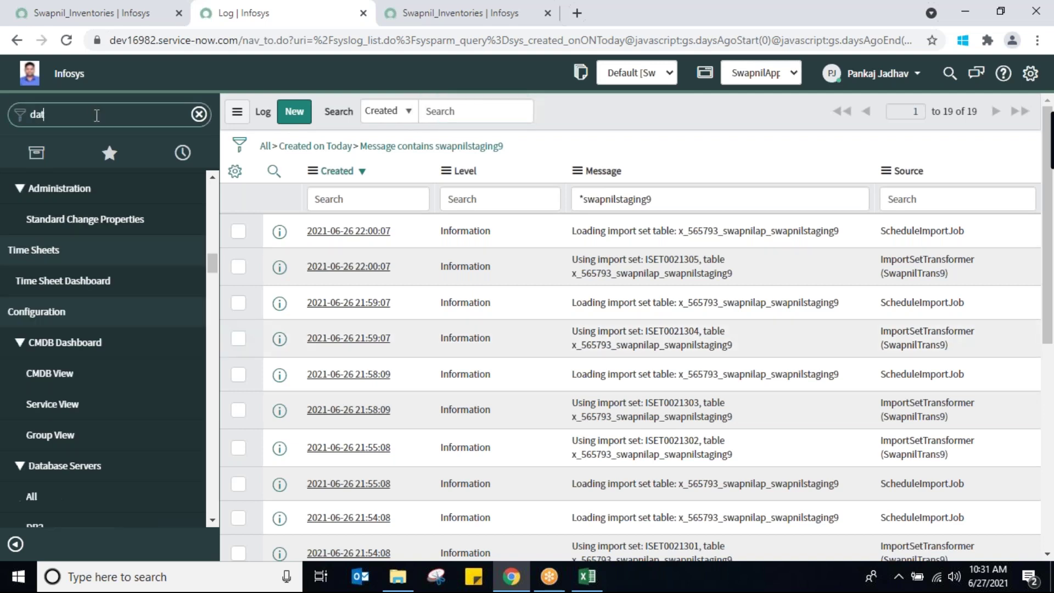
pyautogui.write('a sou')
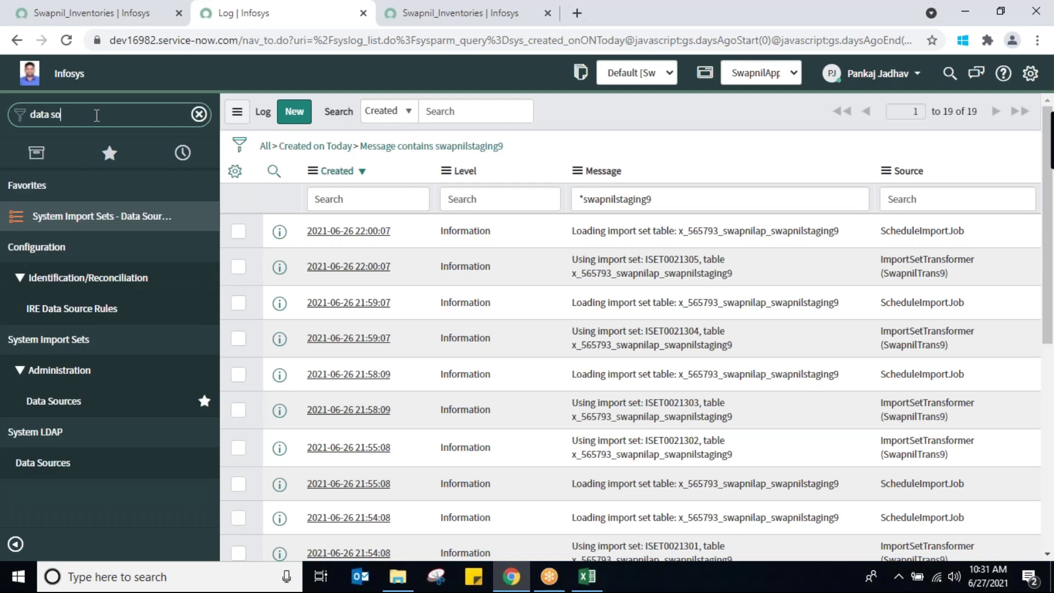
pyautogui.click(55, 402)
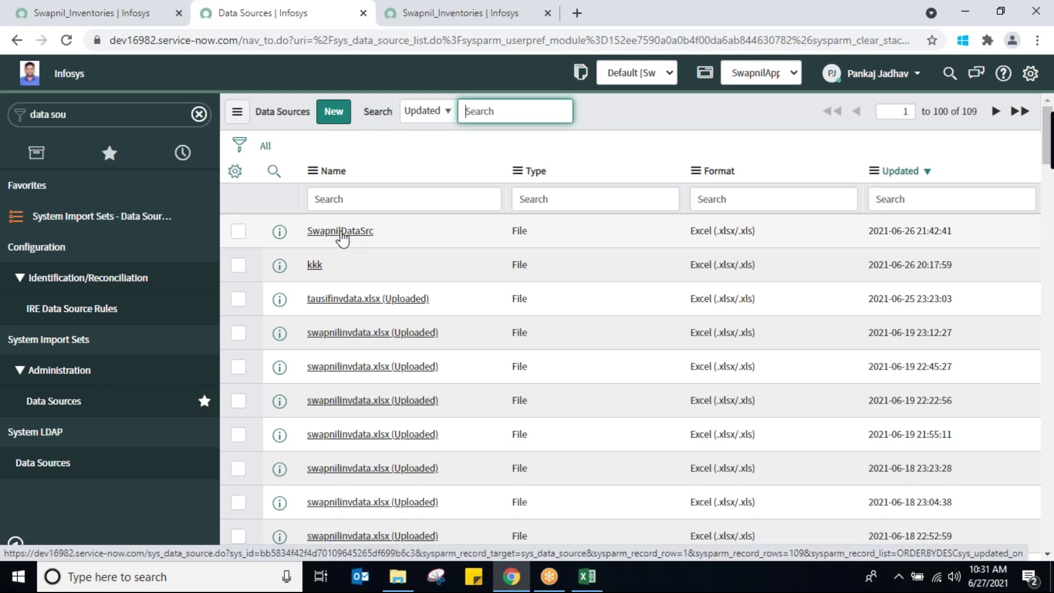
pyautogui.click(341, 231)
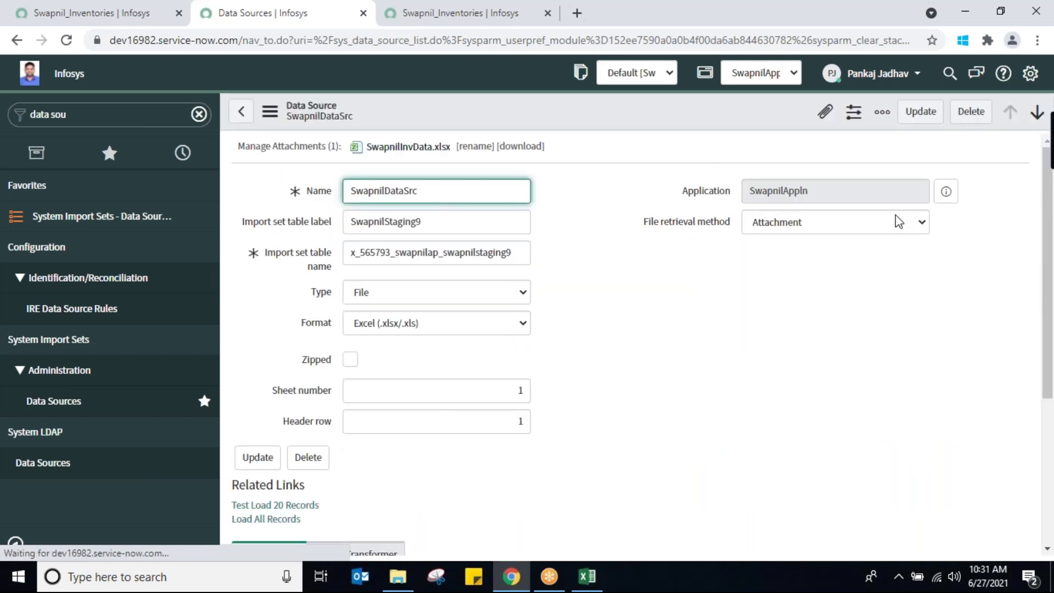
# Set the file retrieval method to FTP with server 121.434.xx.xx
pyautogui.click(898, 221)
pyautogui.click(807, 255)
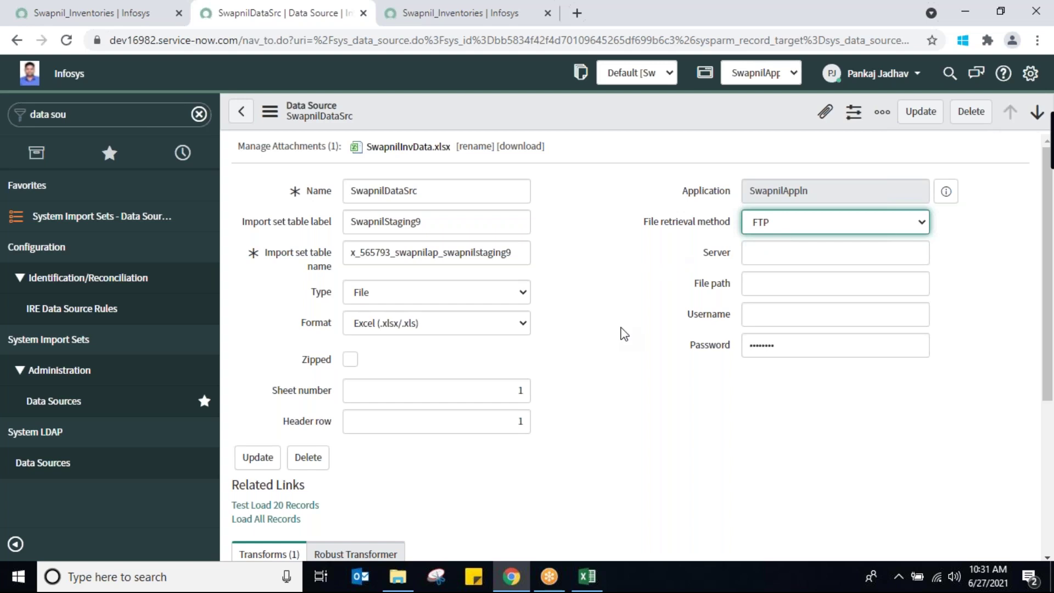
pyautogui.click(760, 256)
pyautogui.write('12')
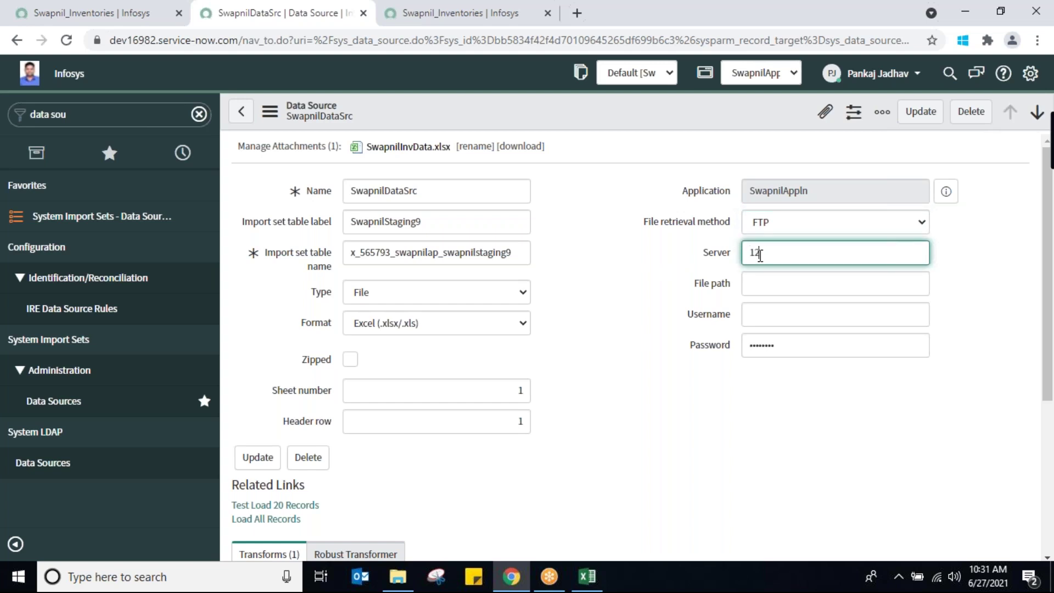
pyautogui.write('1.434.')
pyautogui.press('alt')
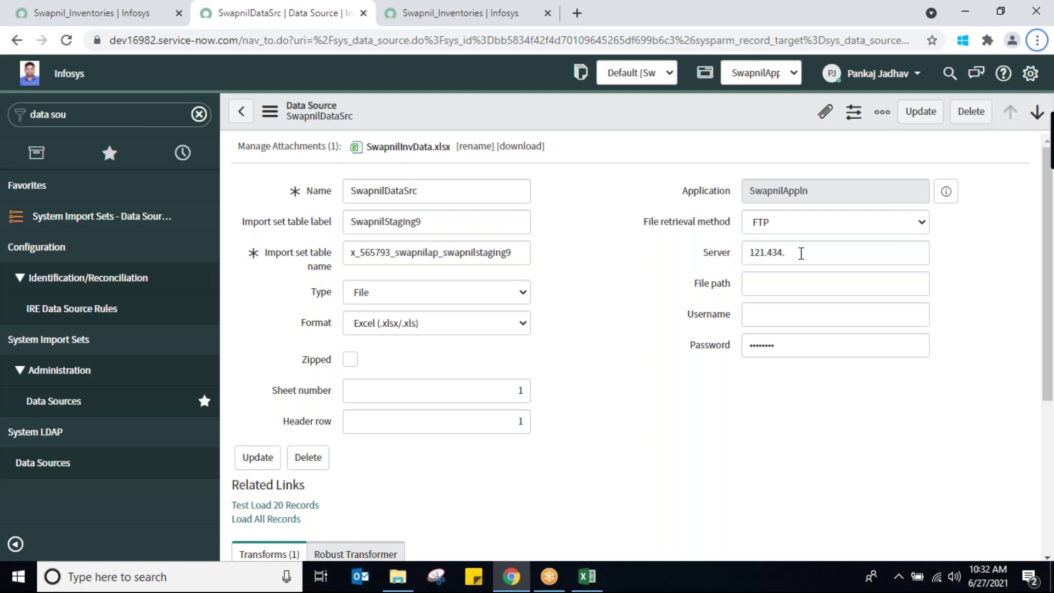
pyautogui.click(801, 253)
pyautogui.write('xx.xx')
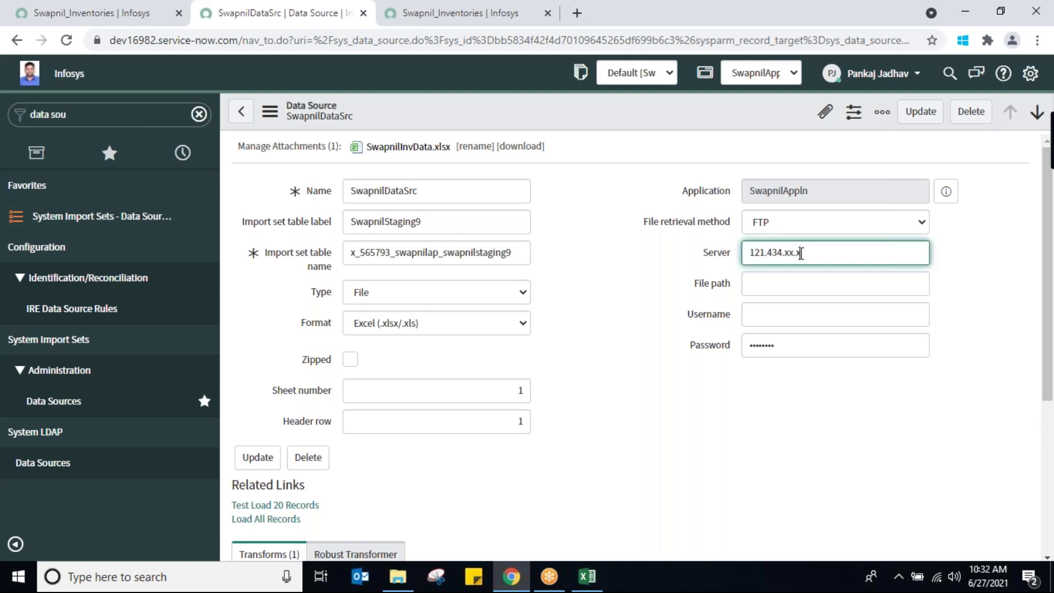
# Enter the FTP username and select the existing masked password
pyautogui.click(781, 287)
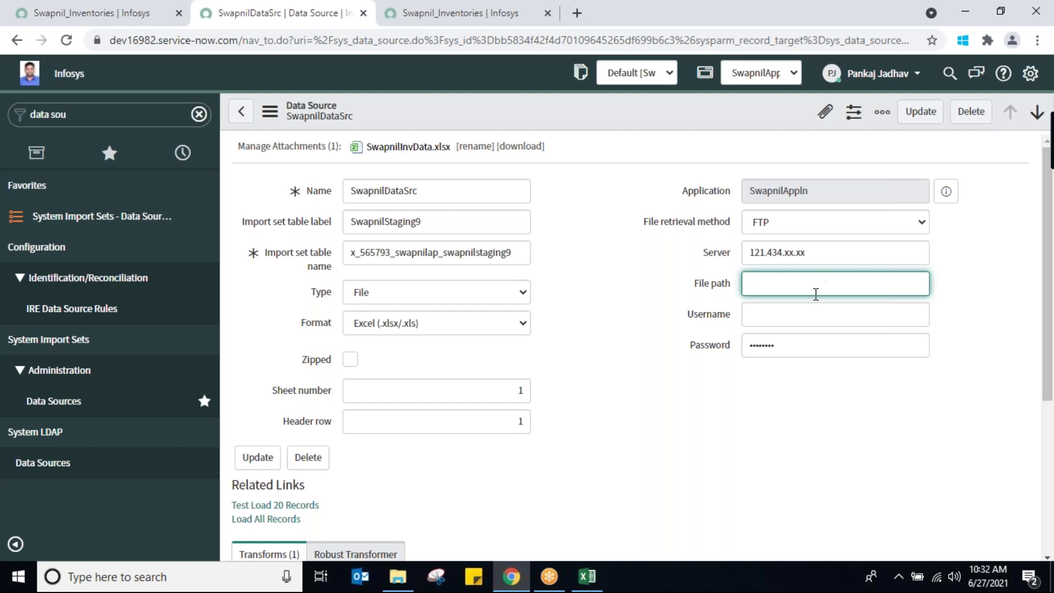
pyautogui.click(784, 313)
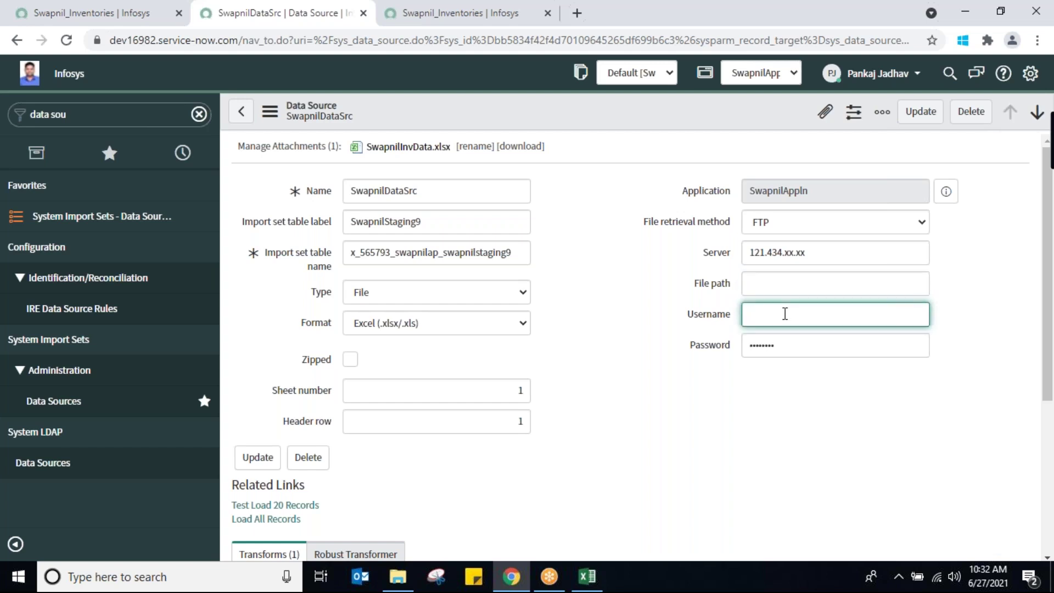
pyautogui.write('xxx')
pyautogui.click(789, 349)
pyautogui.doubleClick(790, 350)
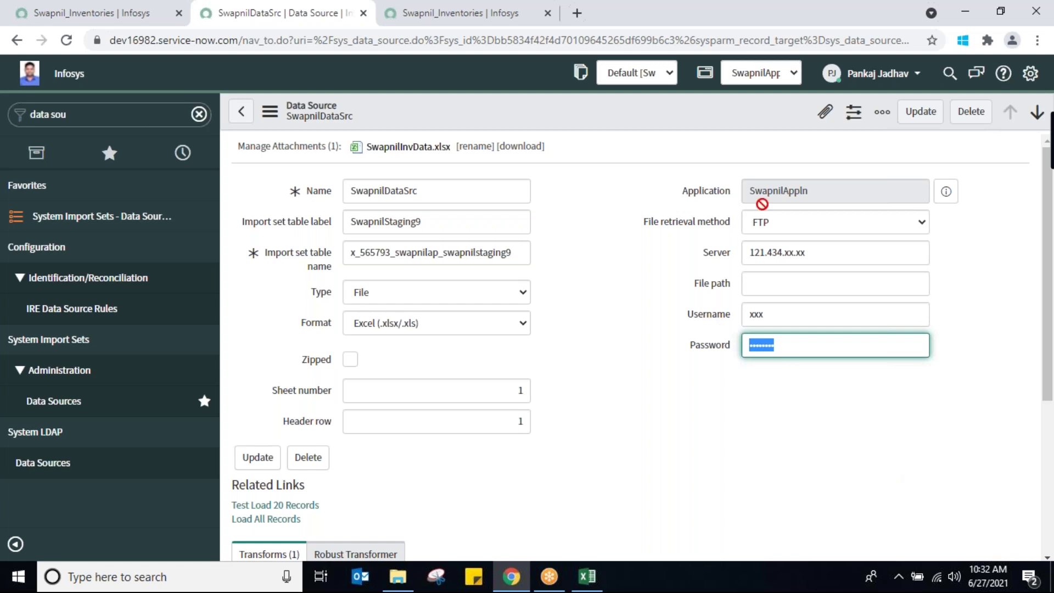
pyautogui.click(790, 285)
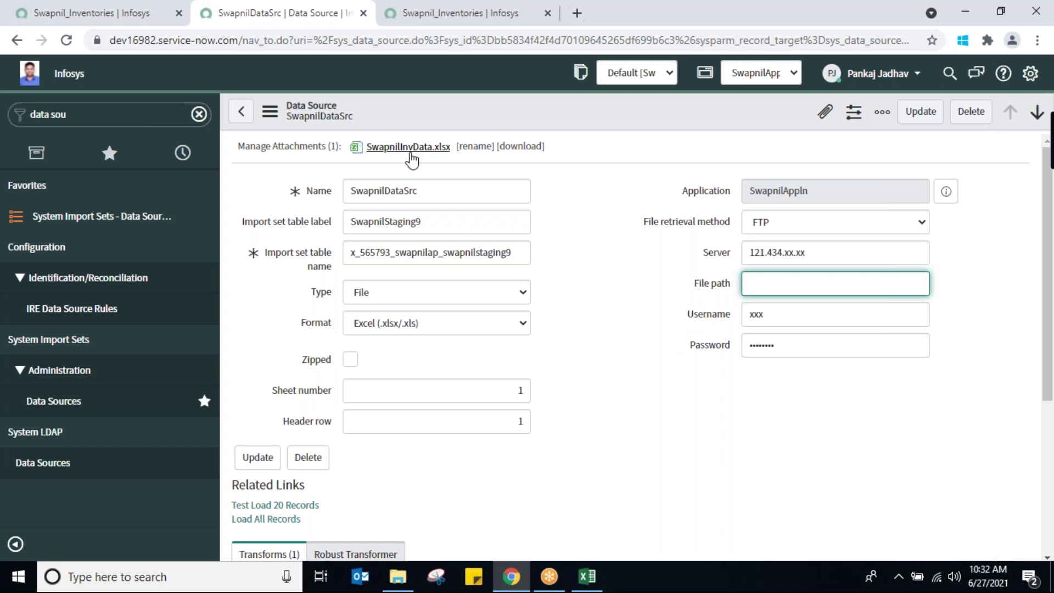
pyautogui.doubleClick(428, 189)
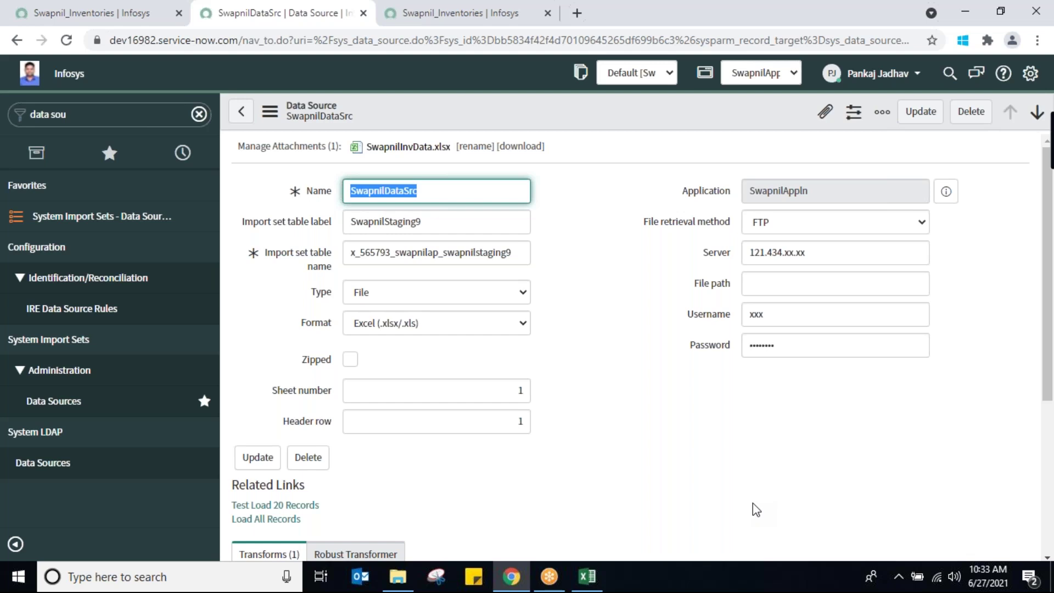
pyautogui.click(154, 114)
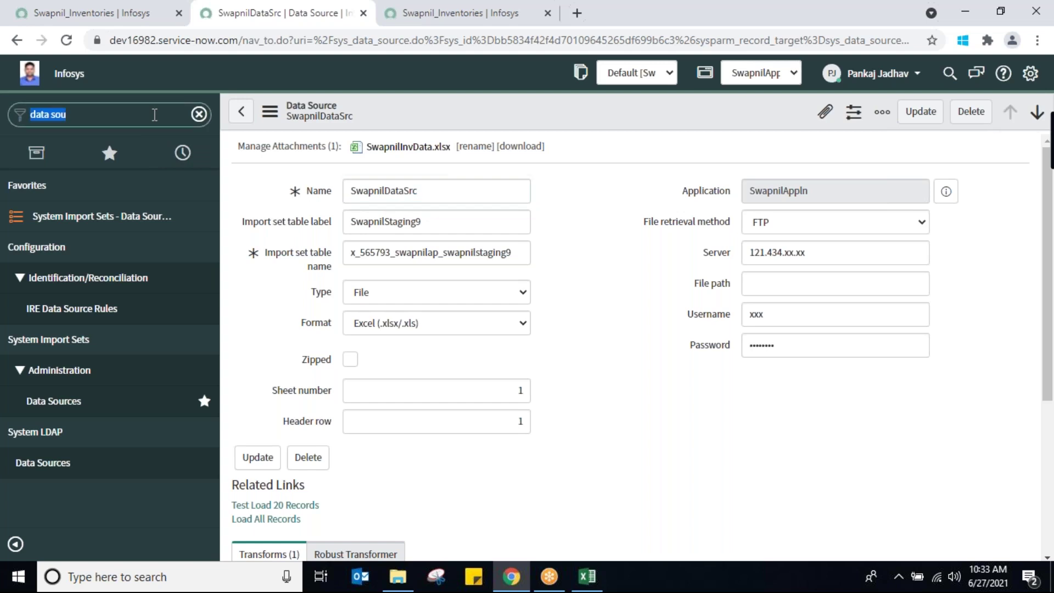
# Filter the navigator for 'Incident' and choose Create New
pyautogui.write('In')
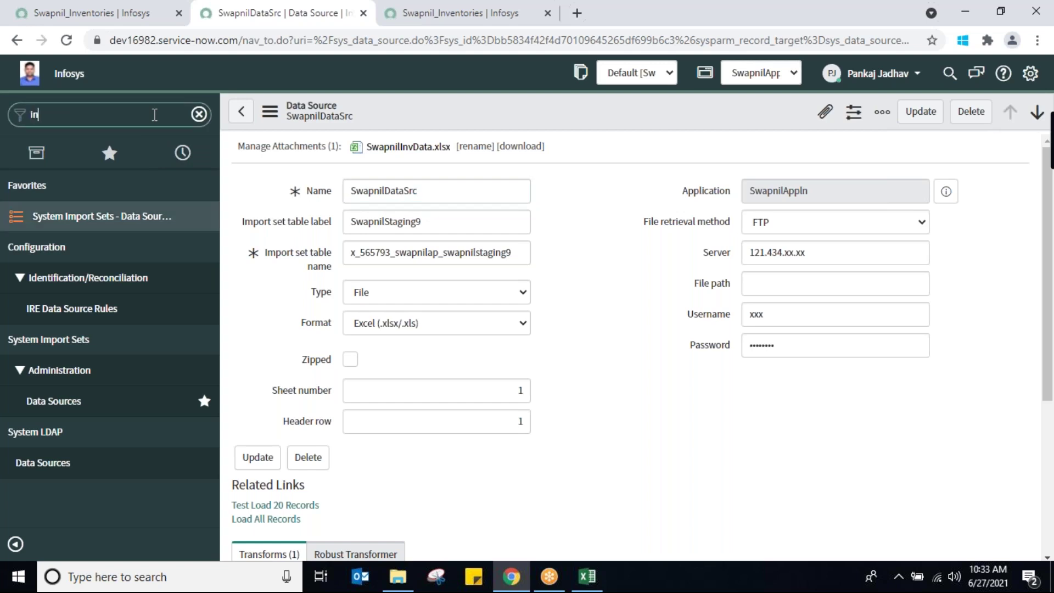
pyautogui.write('cident')
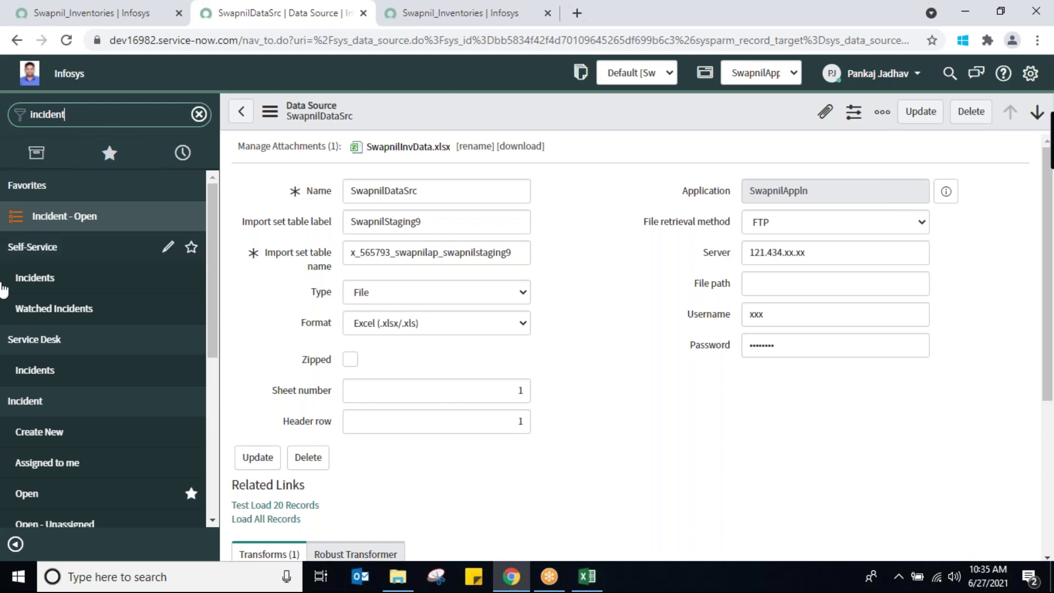
pyautogui.click(40, 432)
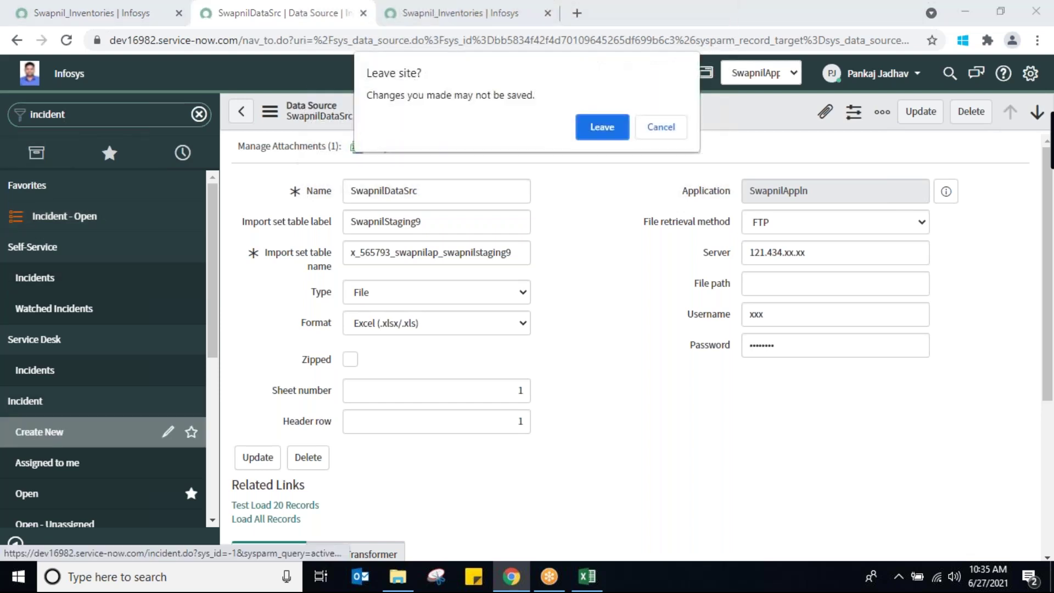
# Leave the data source page, dismiss the alert, and inspect new incident number INC0010187
pyautogui.click(621, 135)
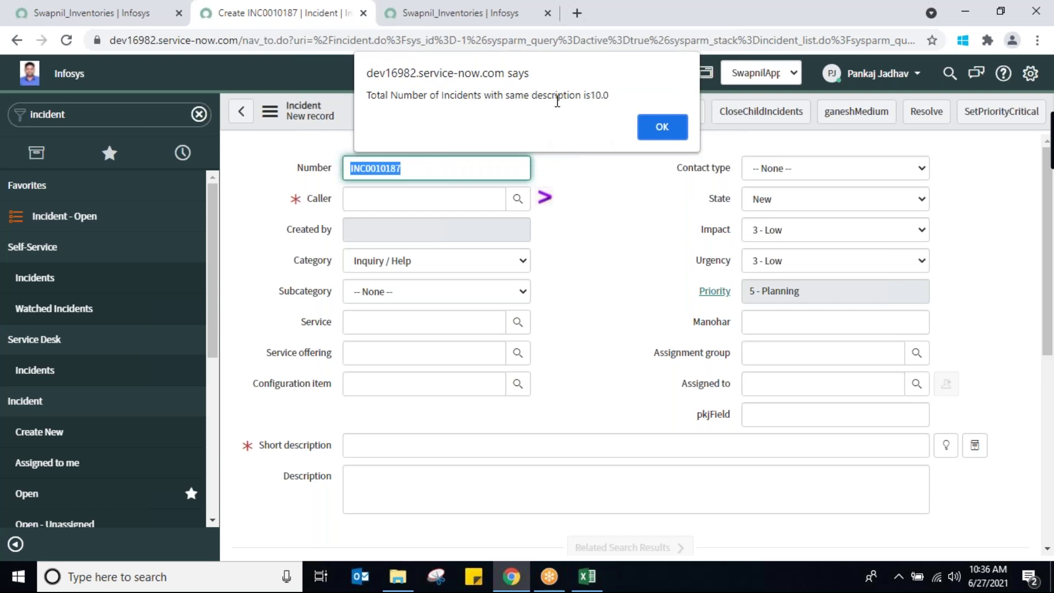
pyautogui.click(660, 127)
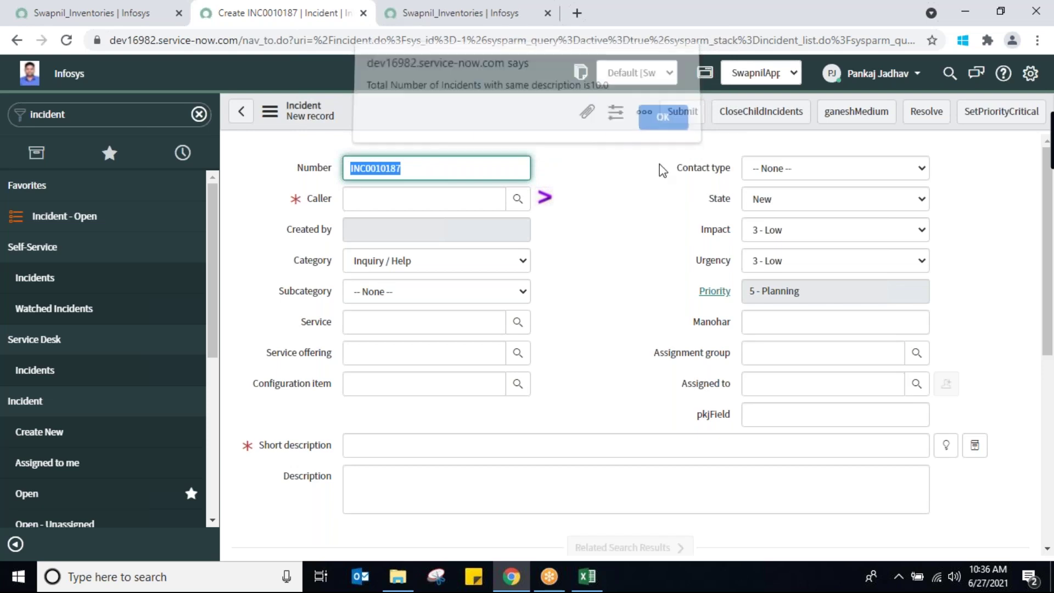
pyautogui.click(407, 167)
pyautogui.moveTo(401, 167); pyautogui.dragTo(345, 166)
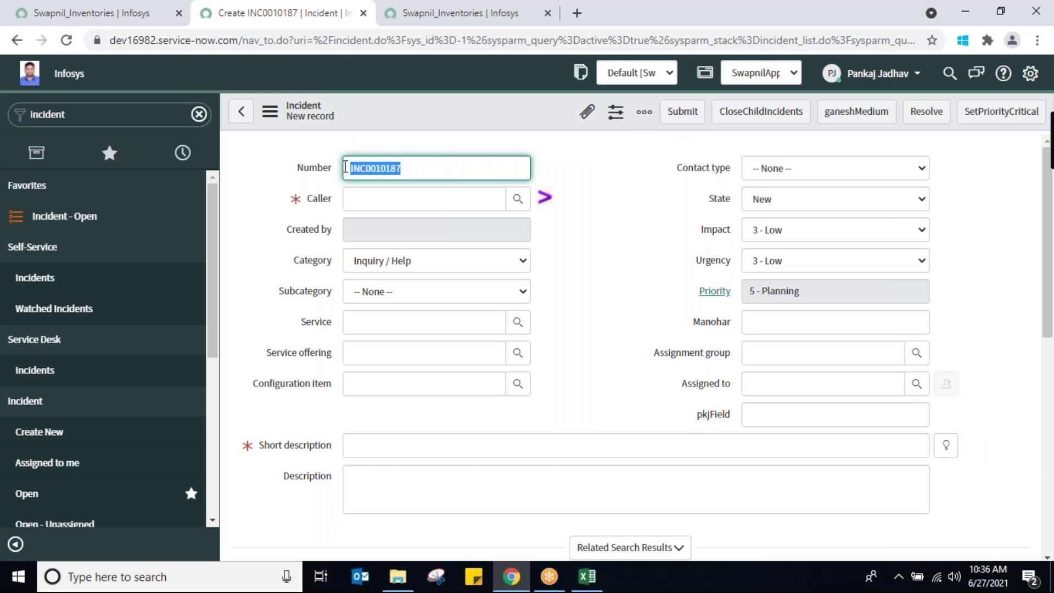
pyautogui.click(417, 167)
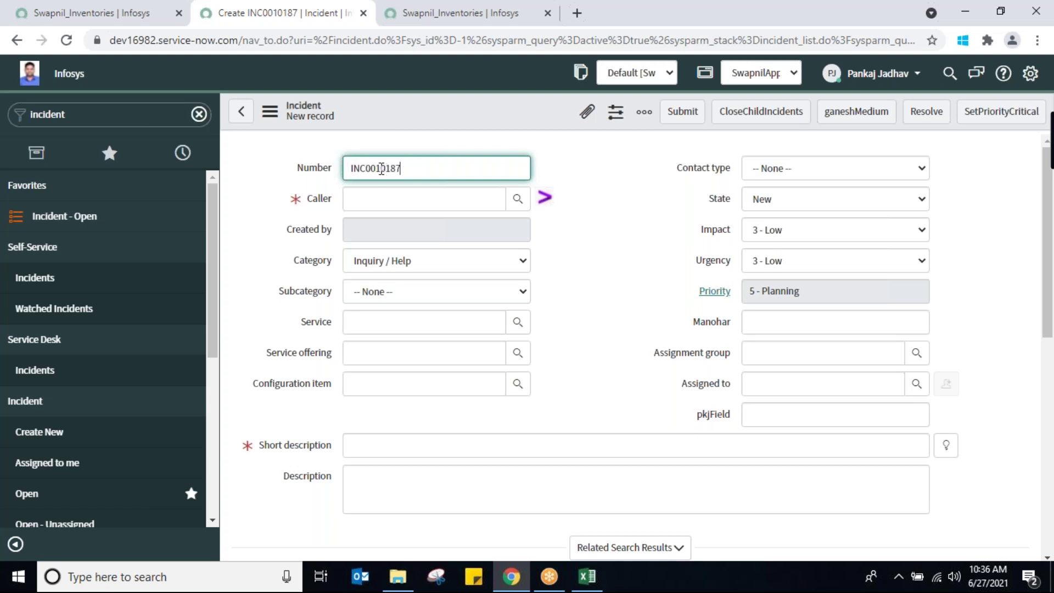
# Open new incident INC0010188 and set its Caller from the recent-selections suggestion
pyautogui.click(41, 433)
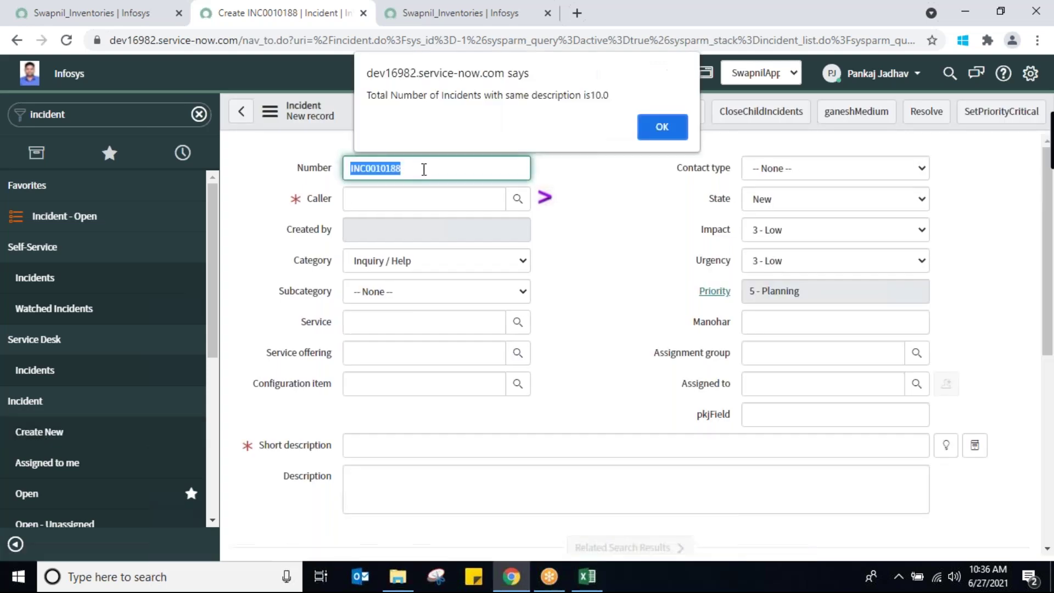
pyautogui.click(654, 129)
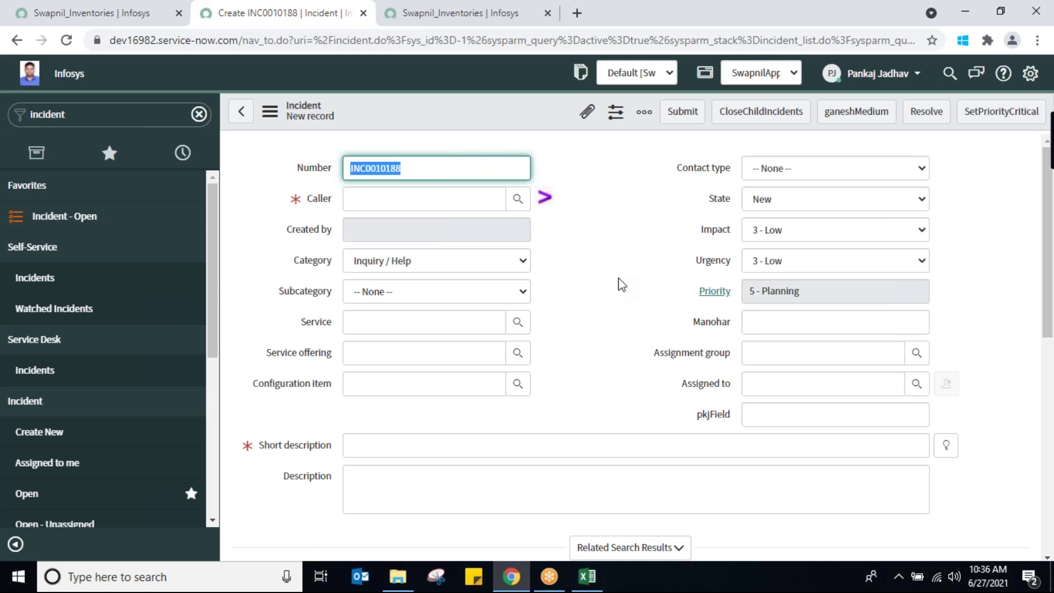
pyautogui.click(426, 203)
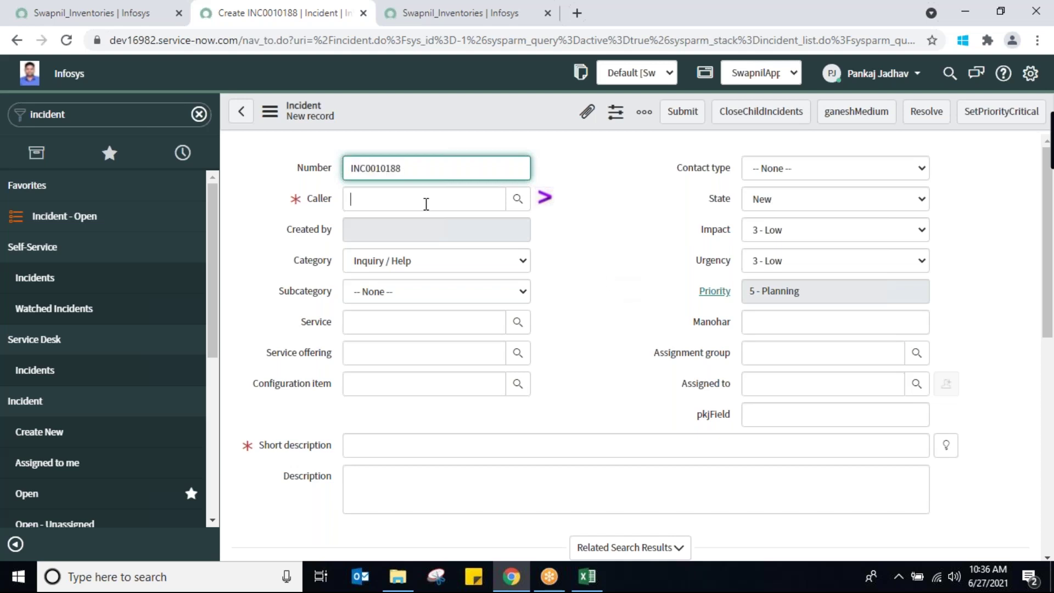
pyautogui.write('bush')
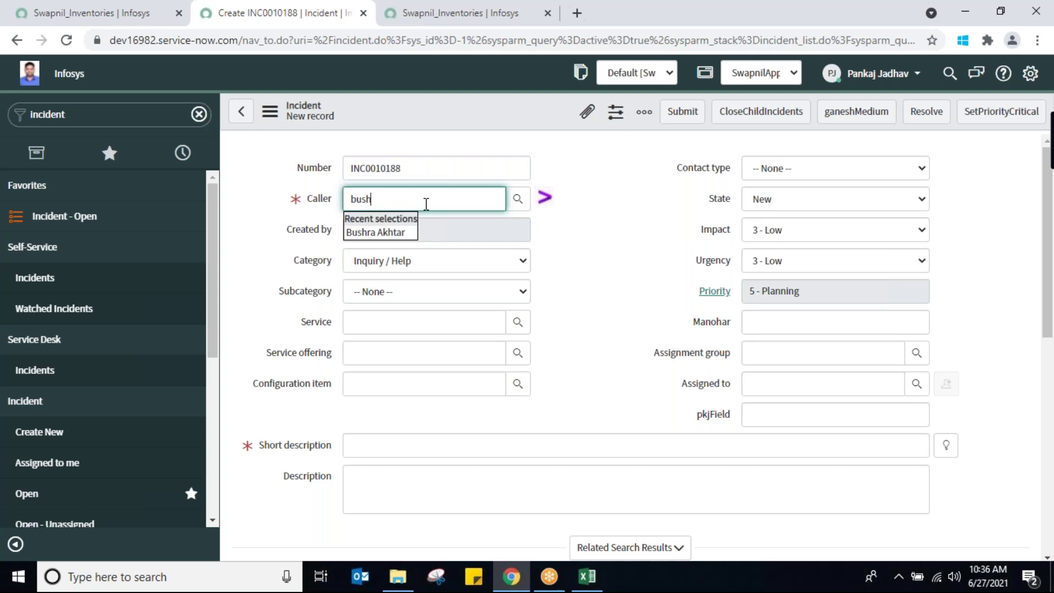
pyautogui.press('Down')
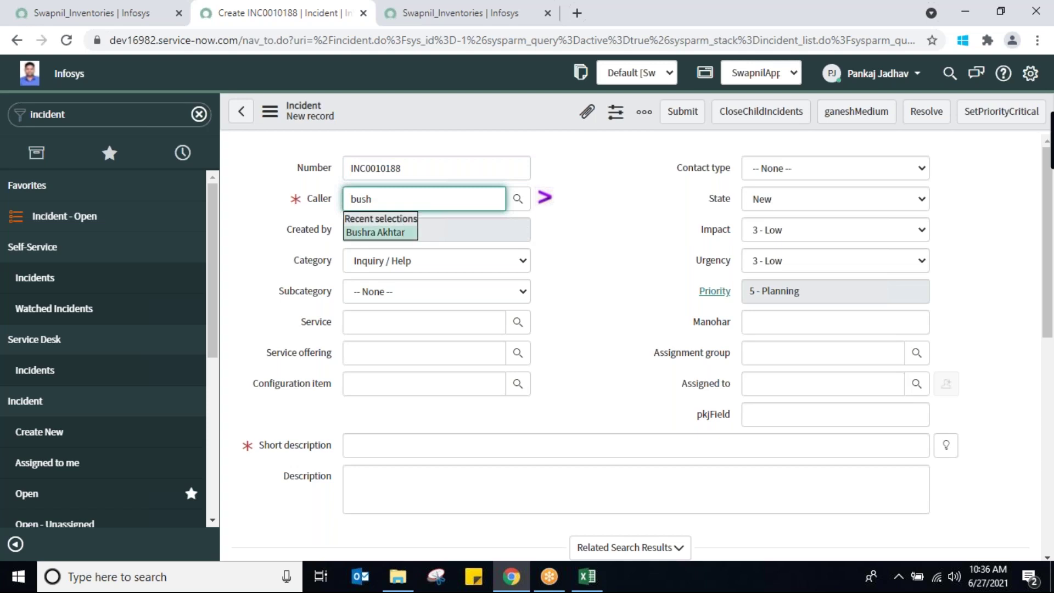
pyautogui.press('Return')
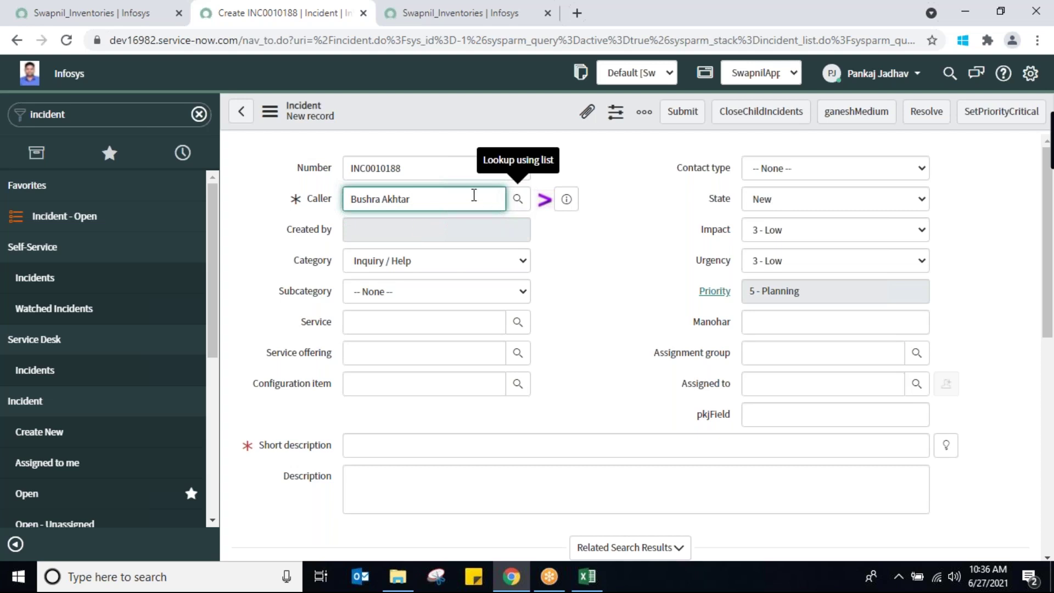
pyautogui.tripleClick(441, 198)
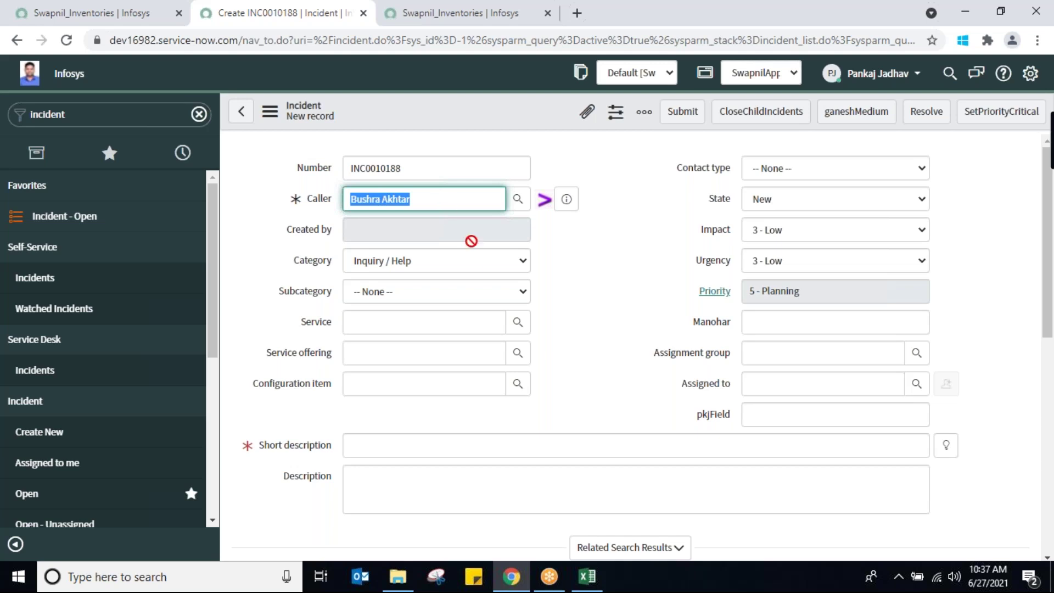
# Set Category to Hardware, review the Subcategory options and leave it at None
pyautogui.click(509, 267)
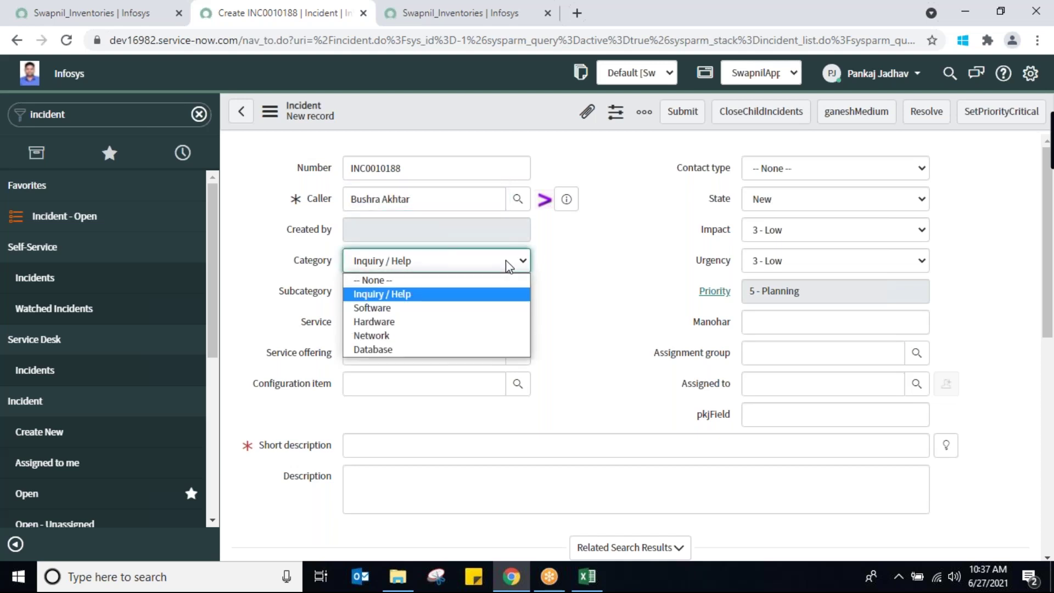
pyautogui.click(440, 325)
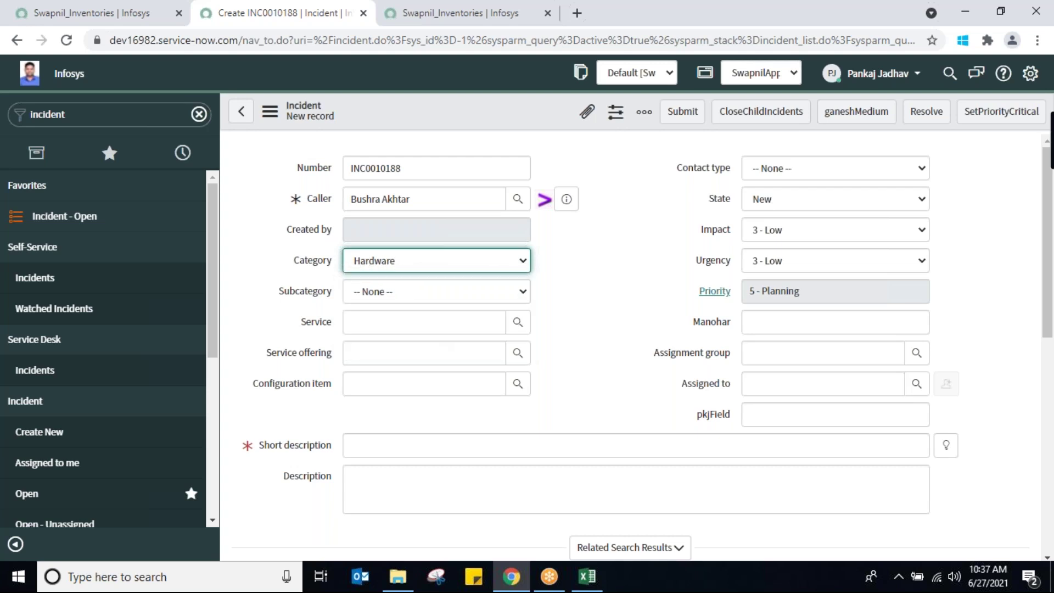
pyautogui.click(507, 294)
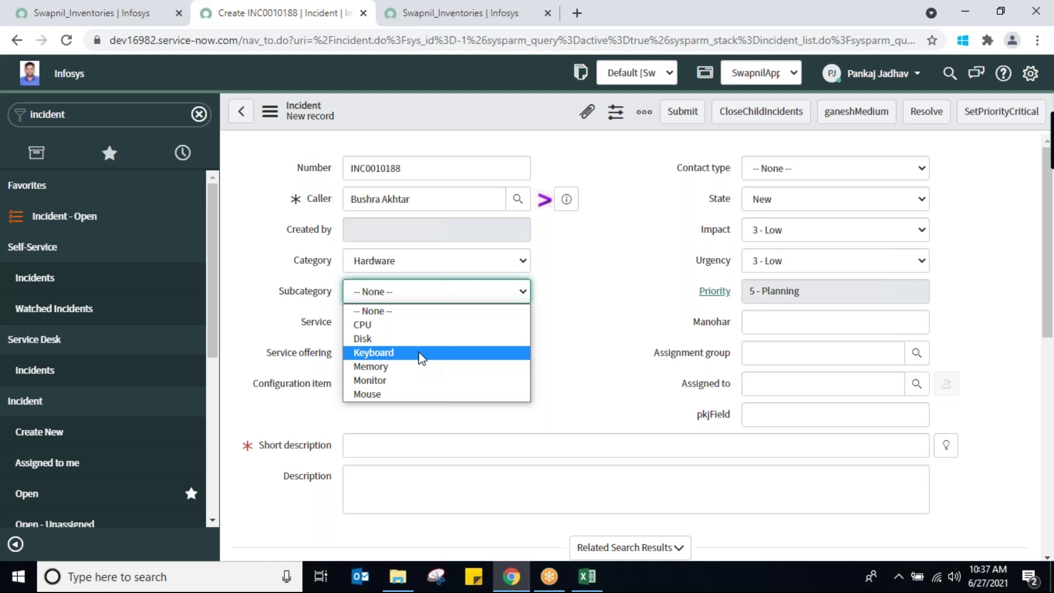
pyautogui.click(237, 314)
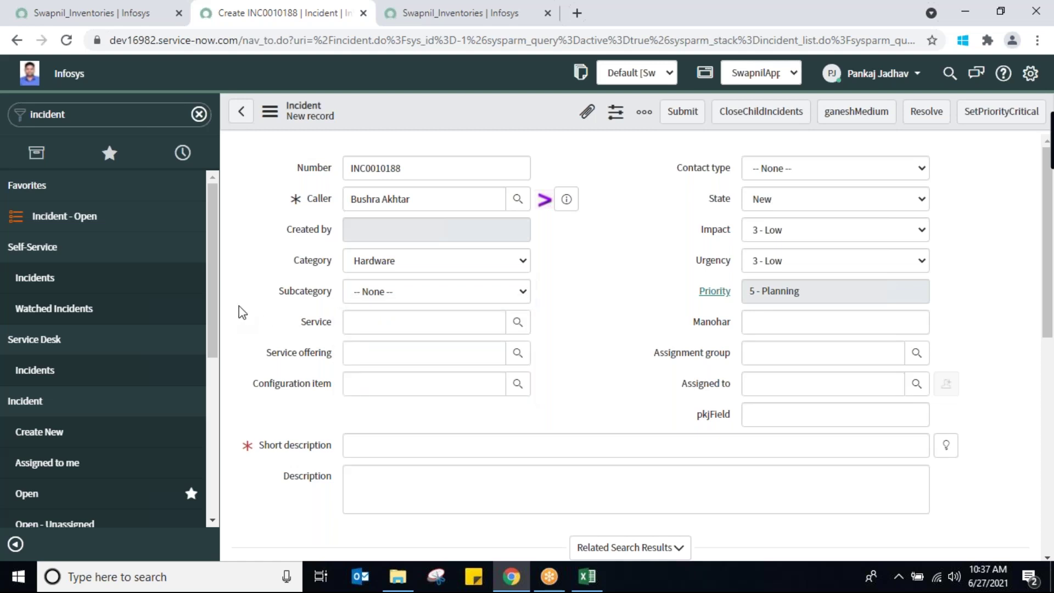
pyautogui.click(403, 271)
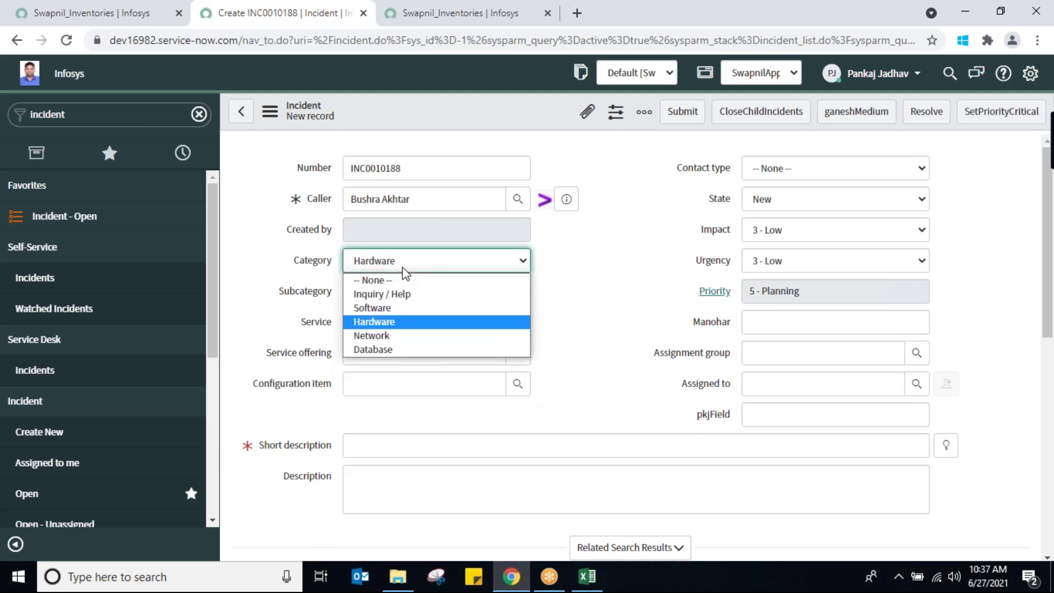
pyautogui.click(284, 267)
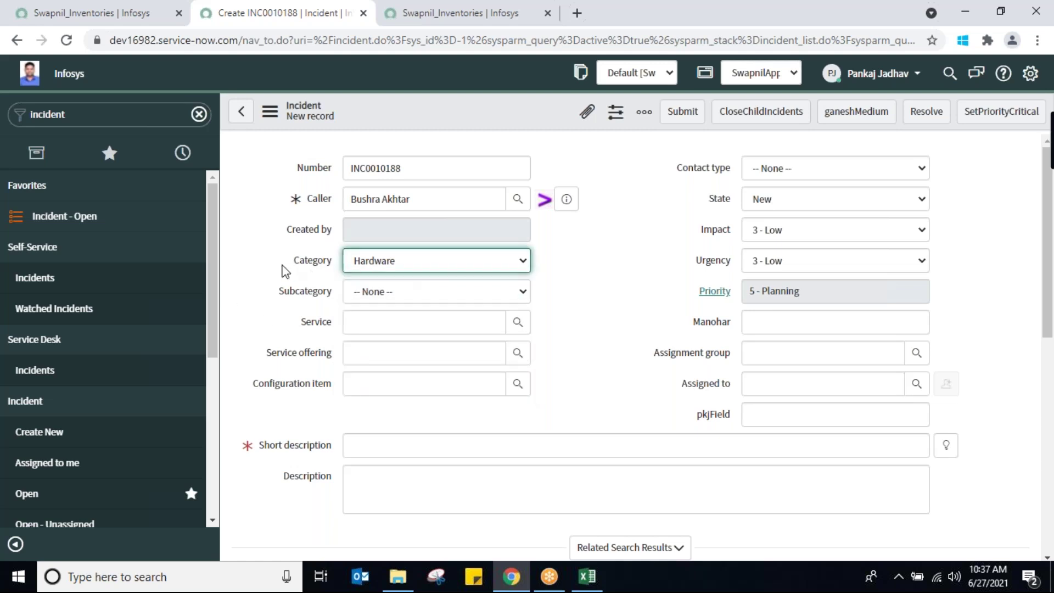
pyautogui.rightClick(308, 296)
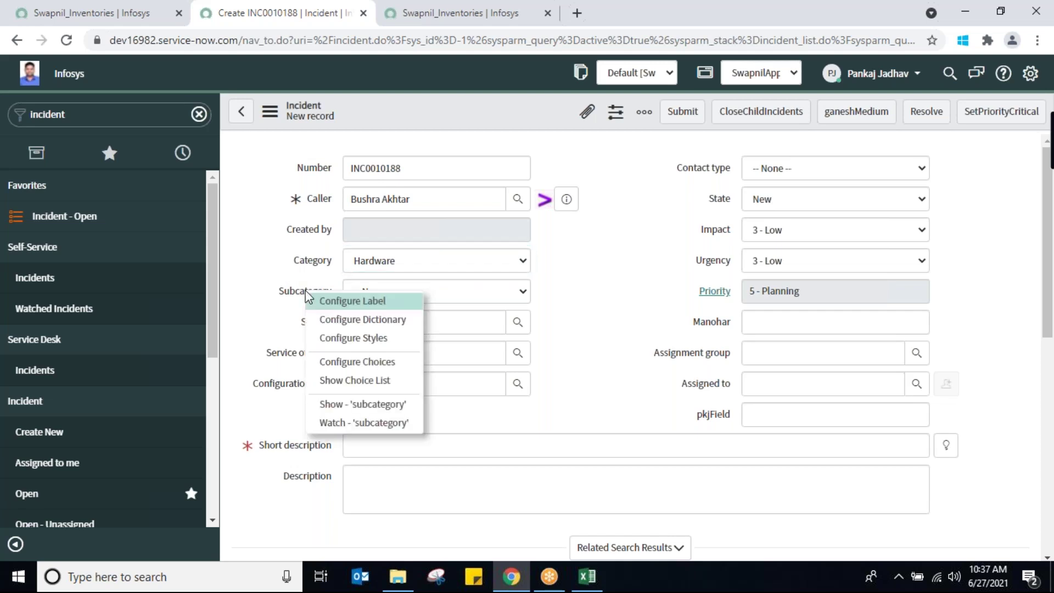
# Open the Subcategory dictionary entry and switch the application scope to Global
pyautogui.click(334, 321)
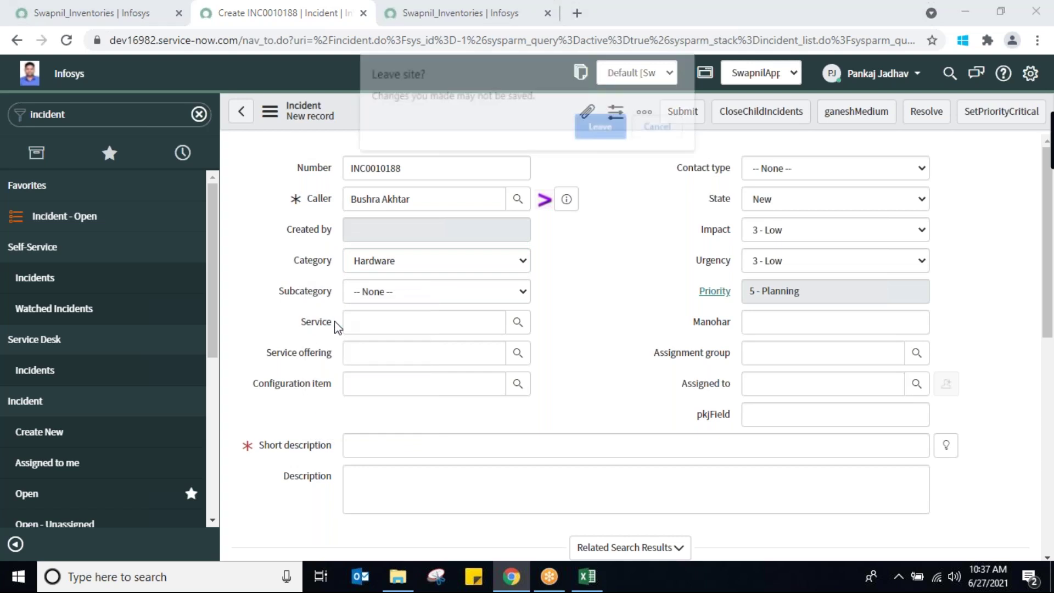
pyautogui.click(616, 124)
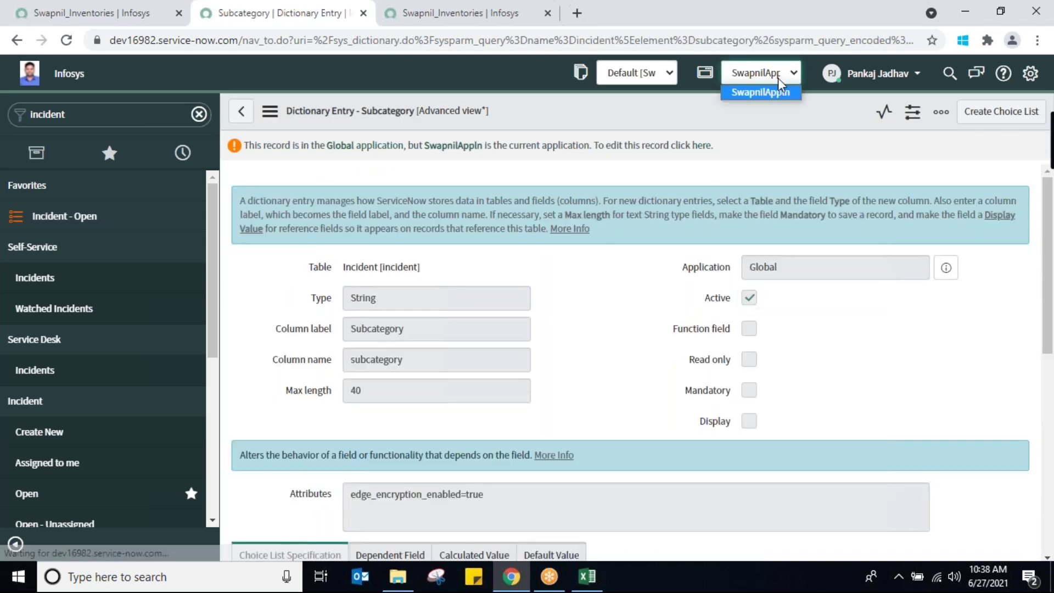
pyautogui.click(778, 78)
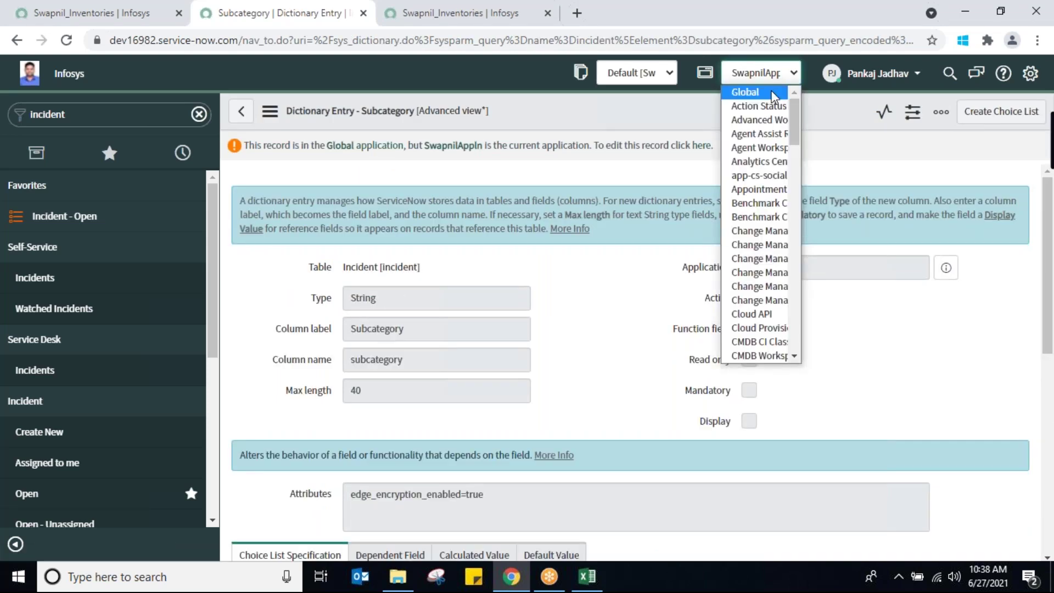
pyautogui.click(771, 93)
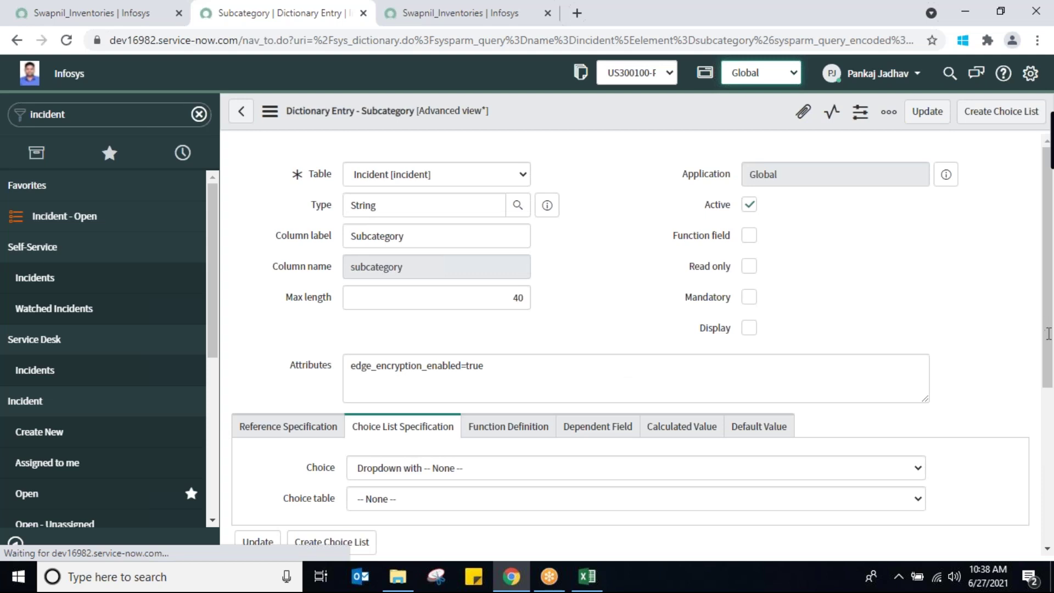
# Show the Subcategory field's 19 choices and start a new choice
pyautogui.moveTo(1051, 348); pyautogui.dragTo(1052, 515)
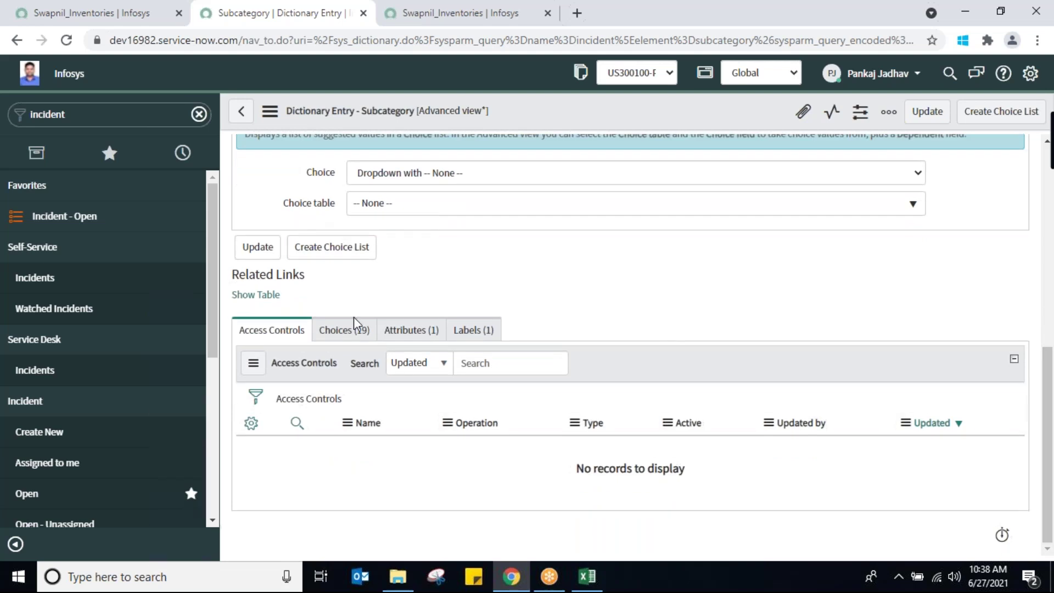
pyautogui.click(354, 332)
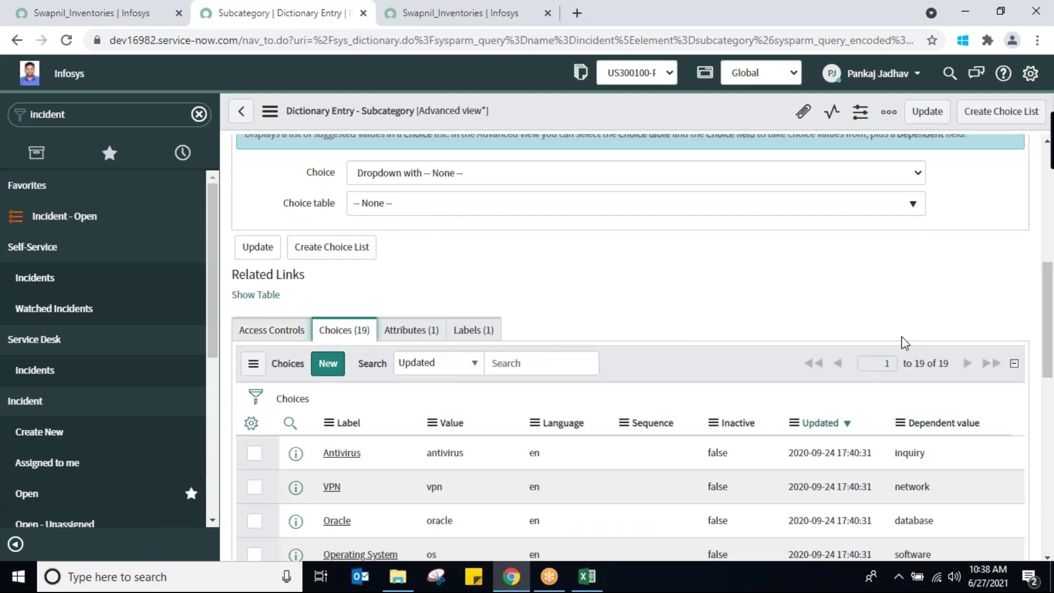
pyautogui.moveTo(1052, 334); pyautogui.dragTo(1052, 383)
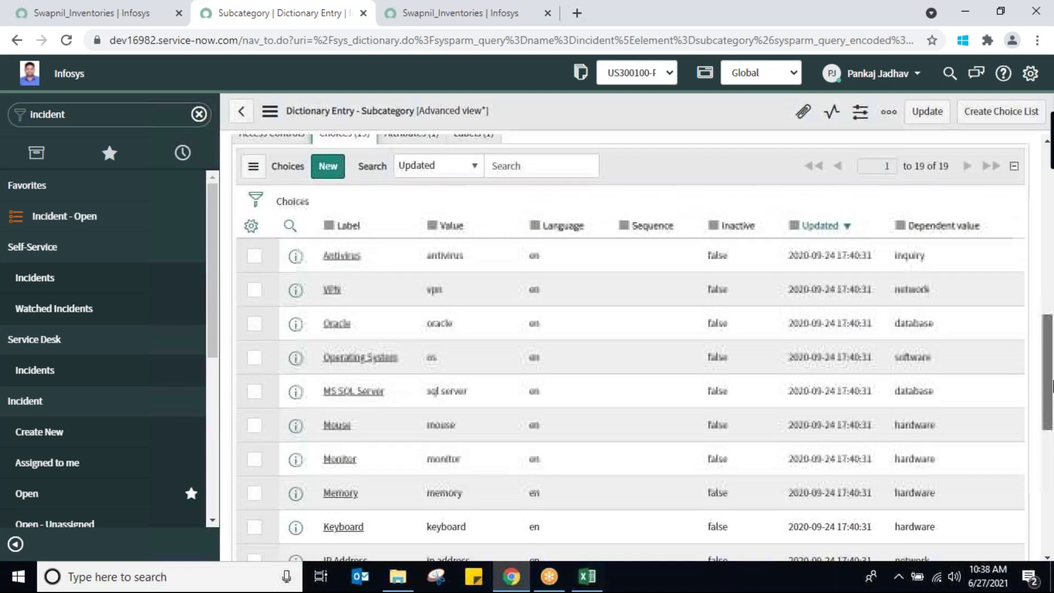
pyautogui.click(329, 172)
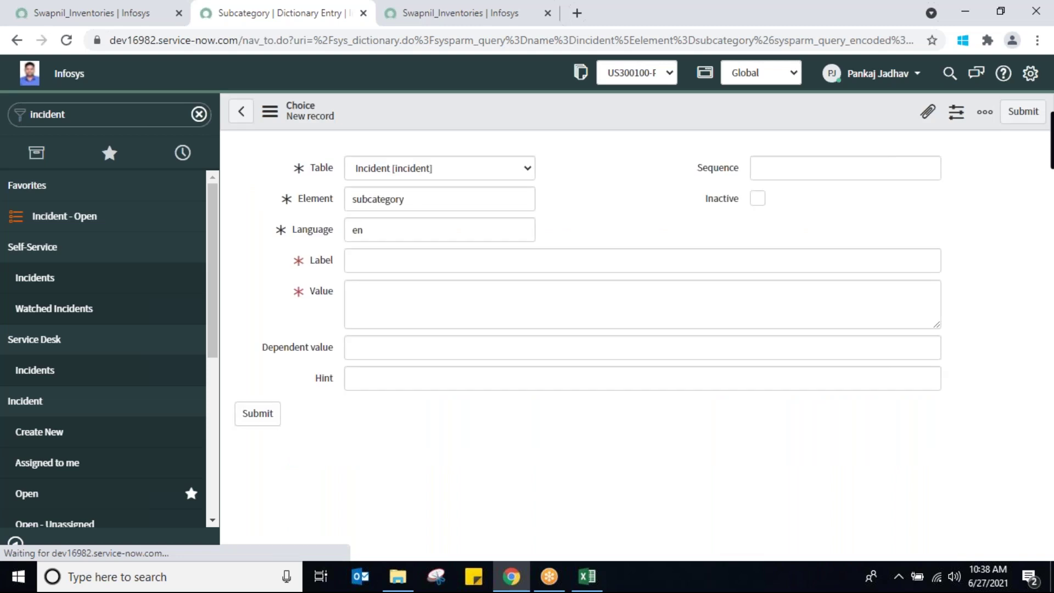
# Submit a Subcategory choice with label and value 'Switch'
pyautogui.click(403, 263)
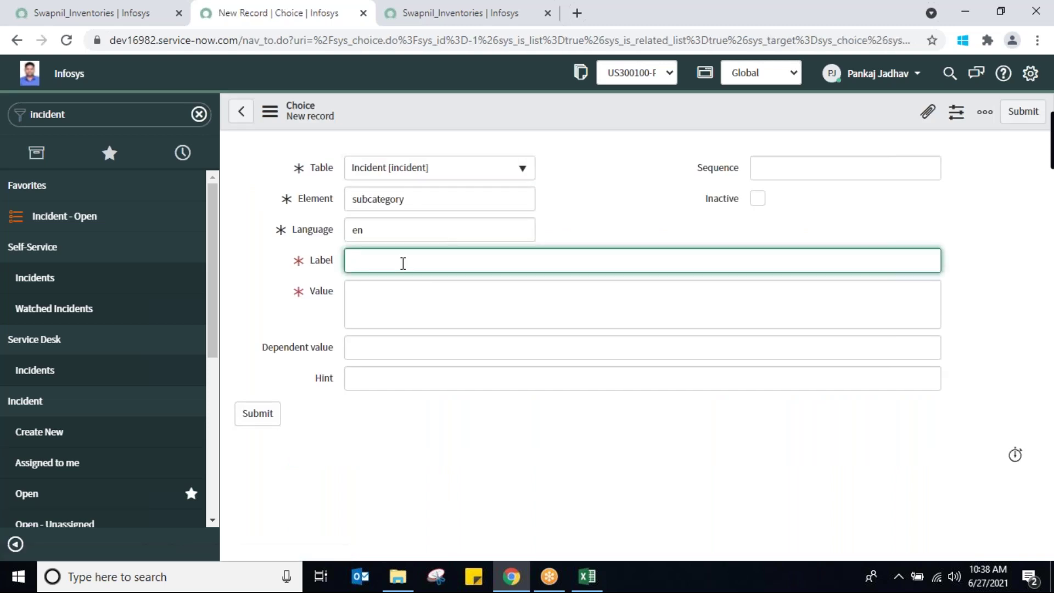
pyautogui.write('Switch')
pyautogui.doubleClick(374, 263)
pyautogui.hotkey('ctrl', 'c')
pyautogui.click(365, 295)
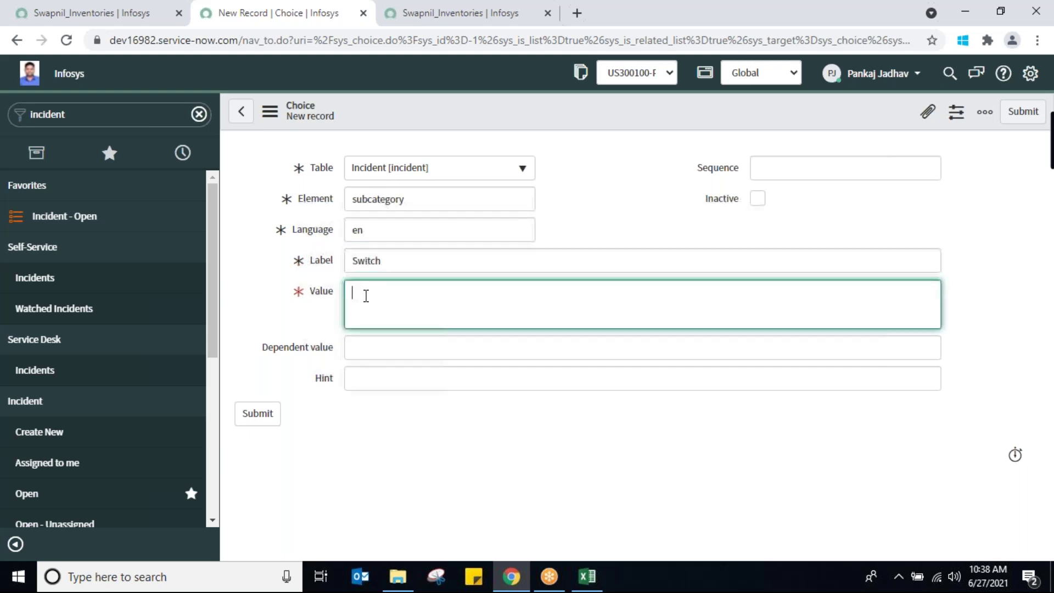
pyautogui.hotkey('ctrl', 'v')
pyautogui.click(266, 420)
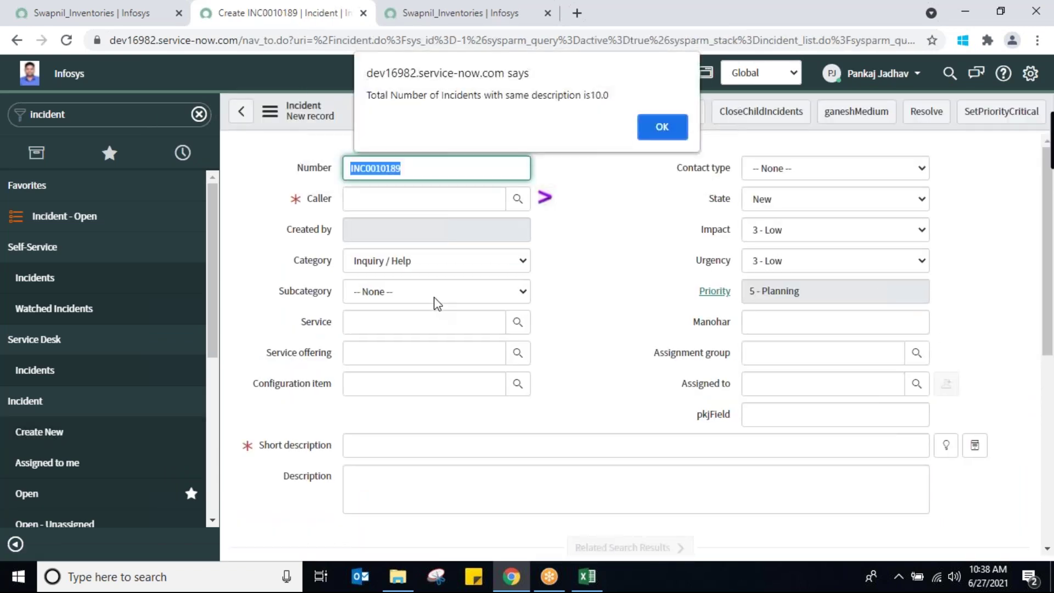
# Dismiss the incident count alert and compare the subcategories for Inquiry / Help, Hardware and Network
pyautogui.click(654, 129)
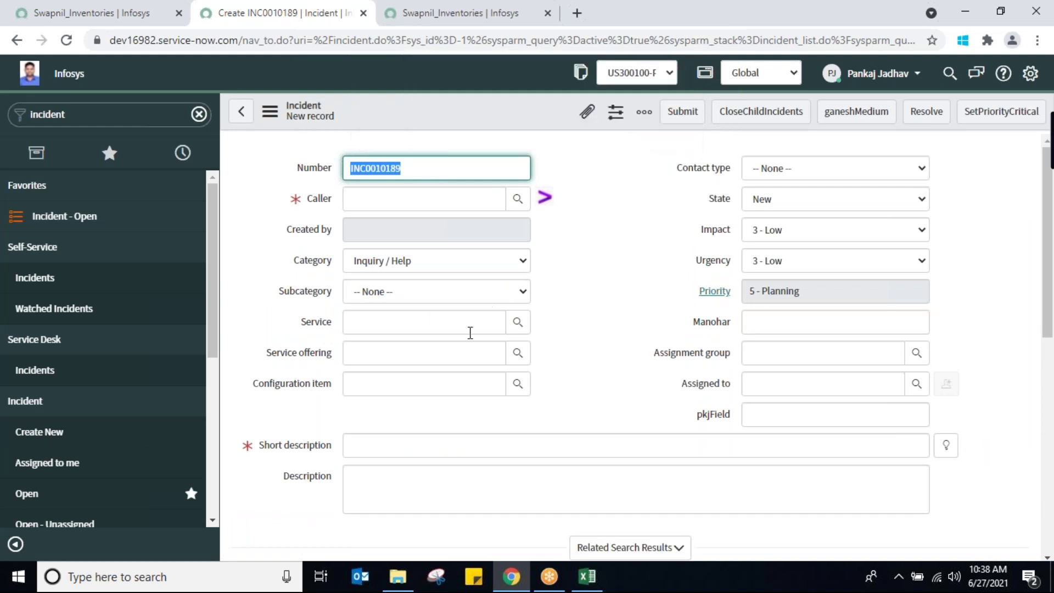
pyautogui.click(485, 299)
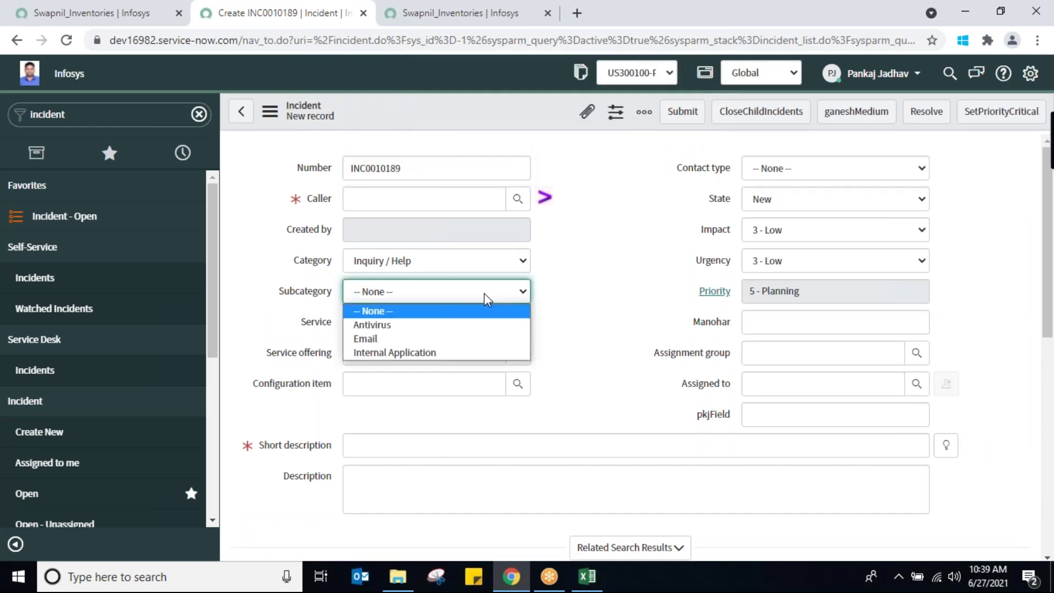
pyautogui.click(490, 269)
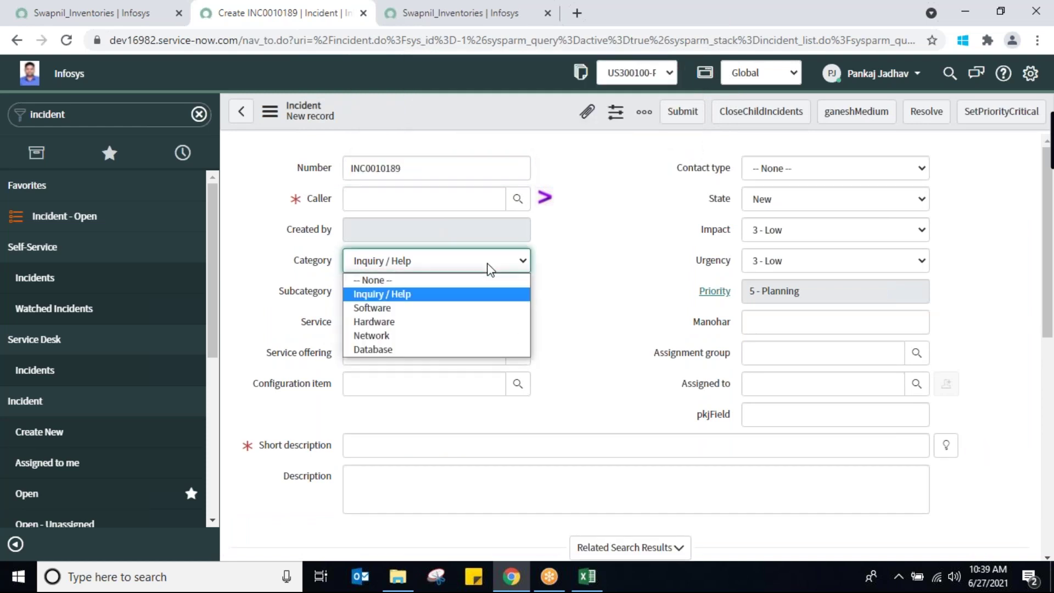
pyautogui.click(428, 322)
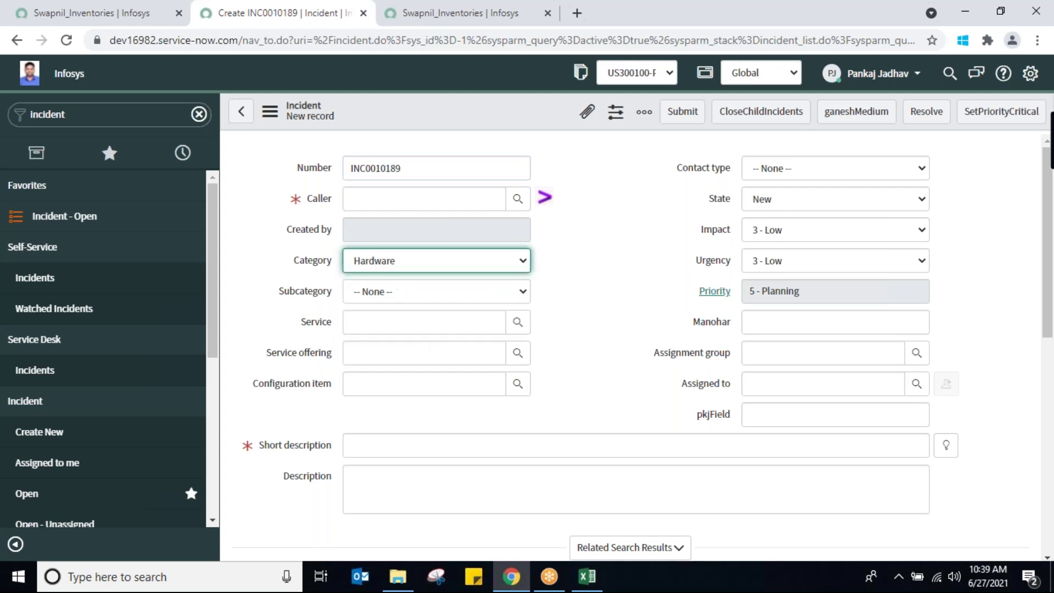
pyautogui.click(492, 295)
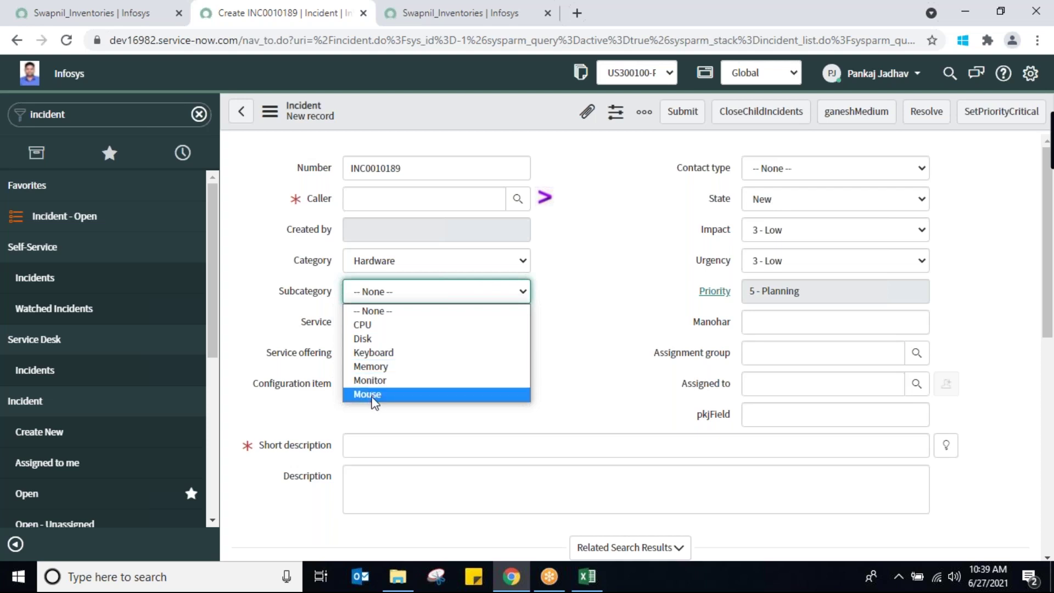
pyautogui.click(512, 265)
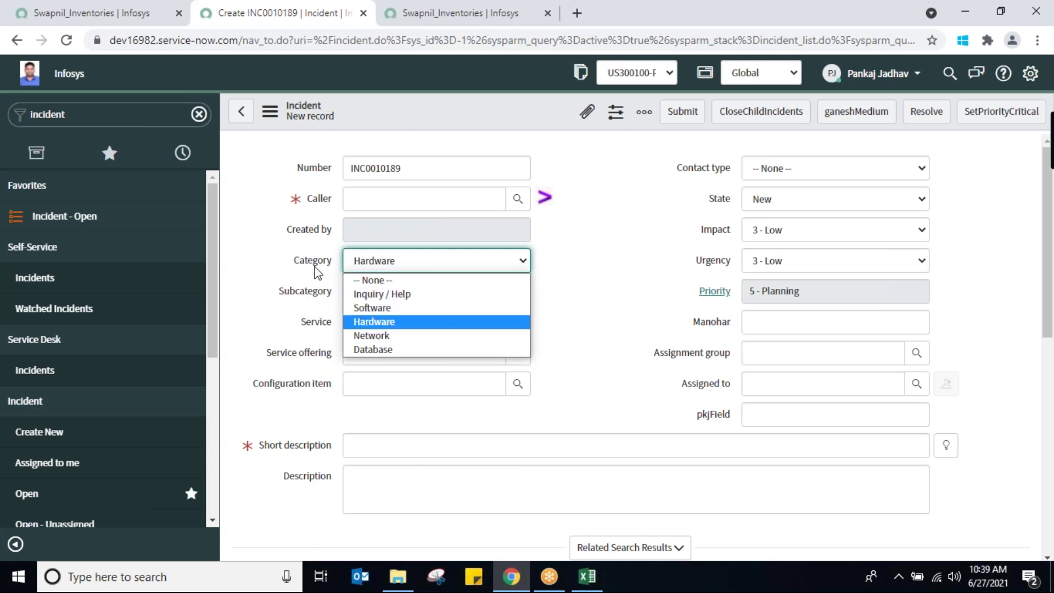
pyautogui.click(373, 335)
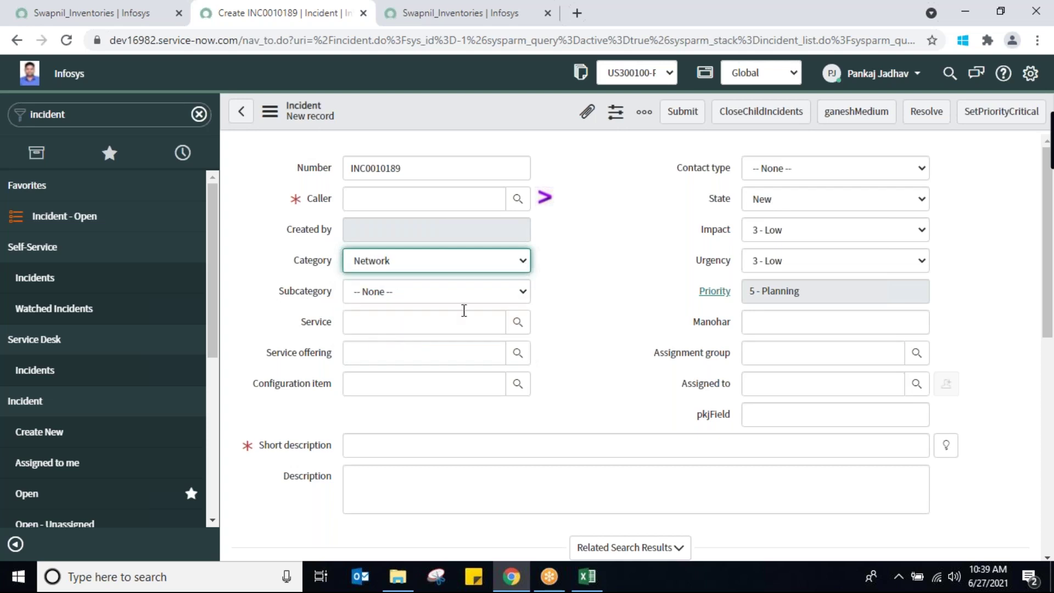
pyautogui.click(487, 301)
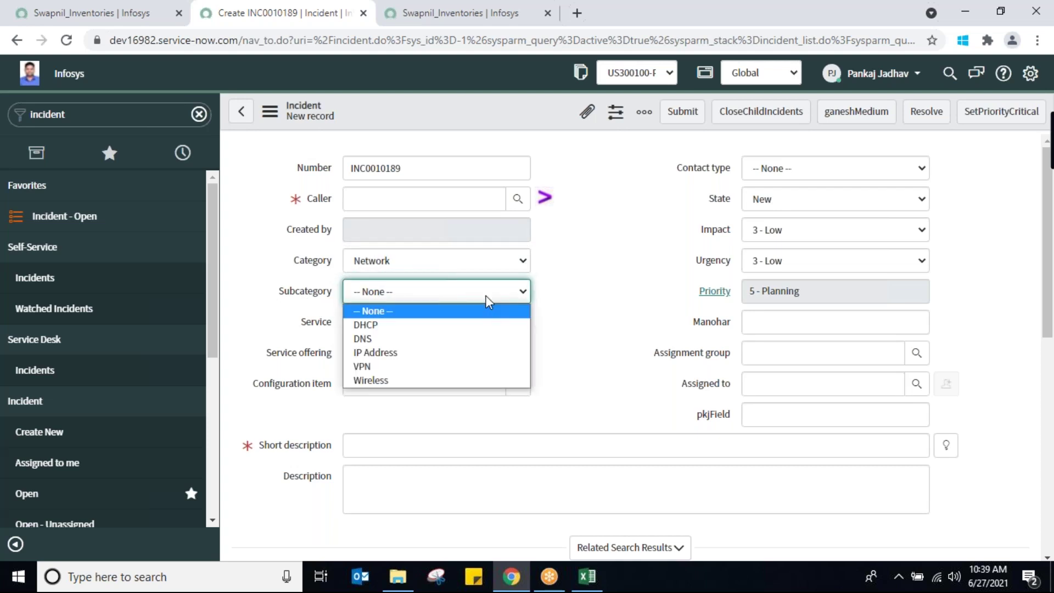
pyautogui.click(516, 267)
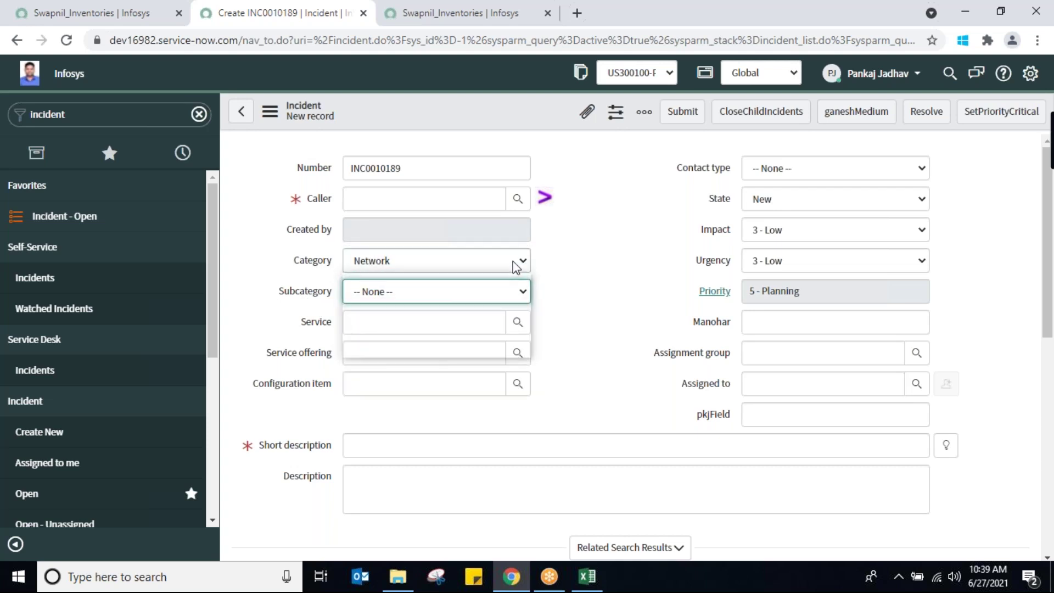
pyautogui.click(515, 267)
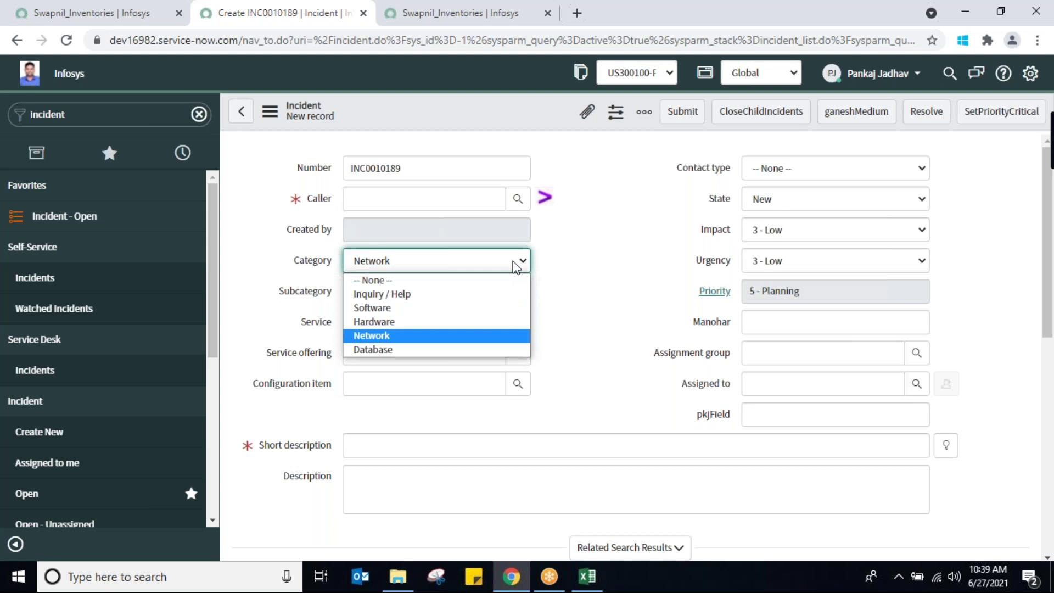
pyautogui.click(609, 244)
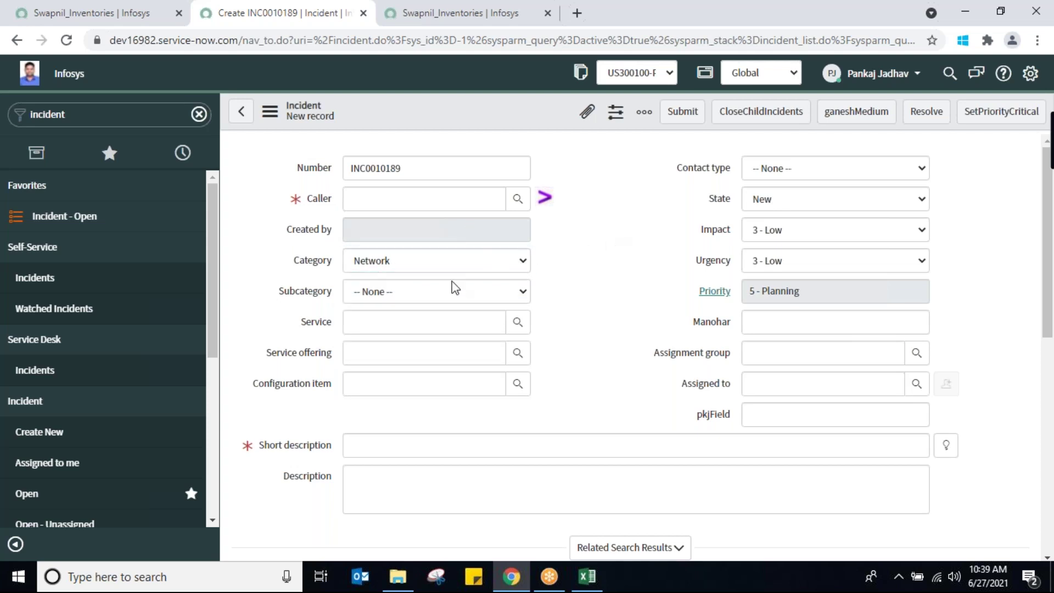
pyautogui.click(481, 292)
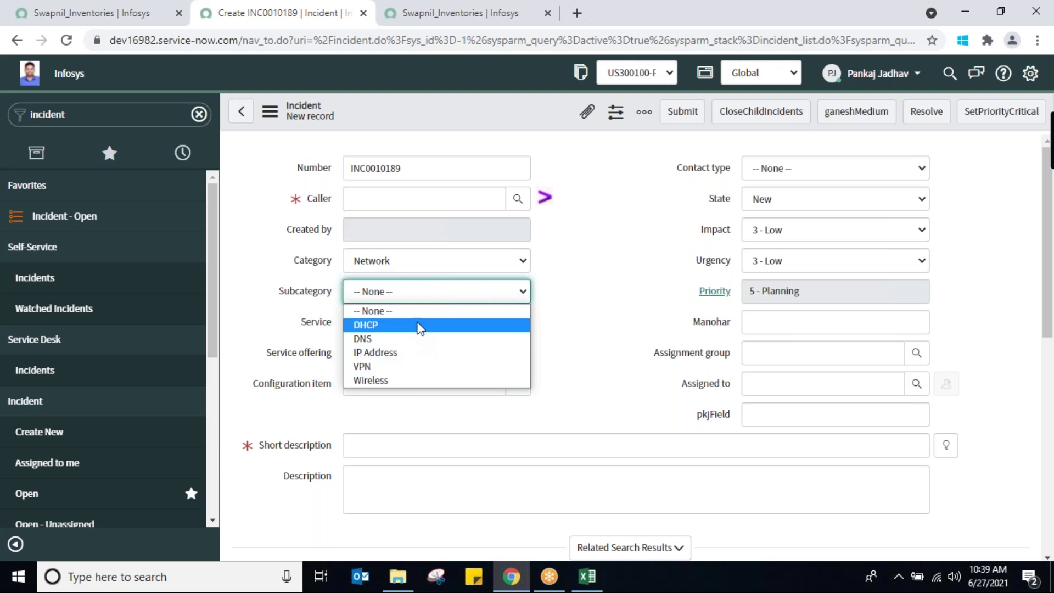
pyautogui.click(491, 263)
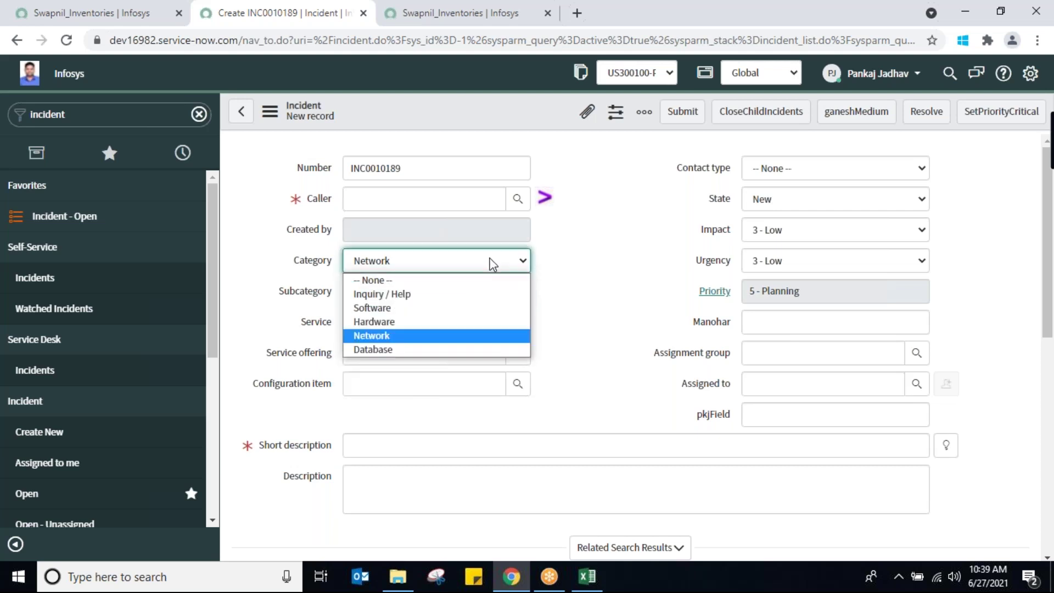
# Set the Category back to Hardware and the Subcategory to Disk
pyautogui.click(443, 320)
pyautogui.click(484, 295)
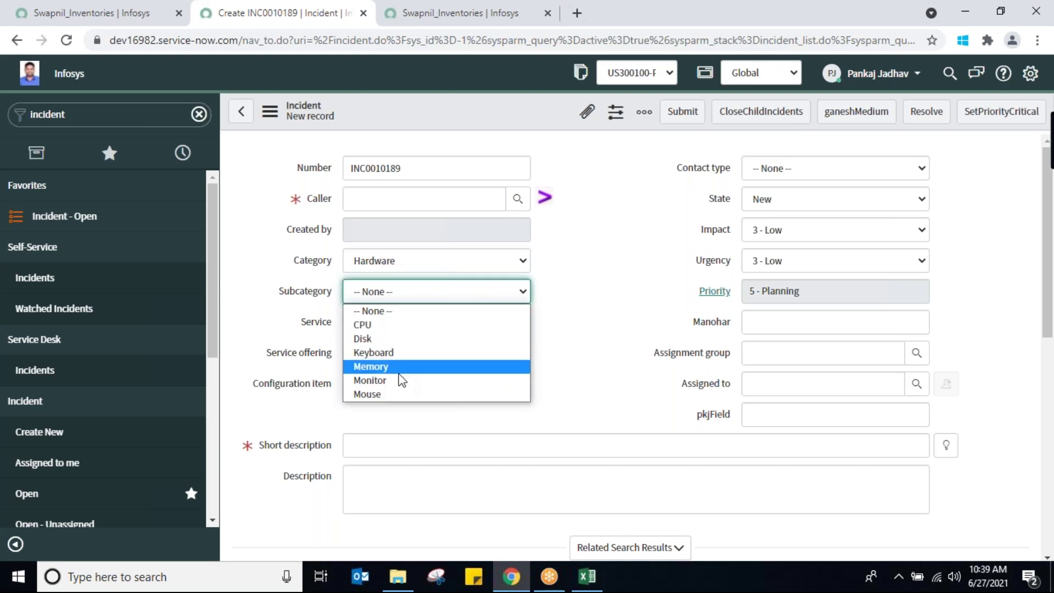
pyautogui.click(368, 337)
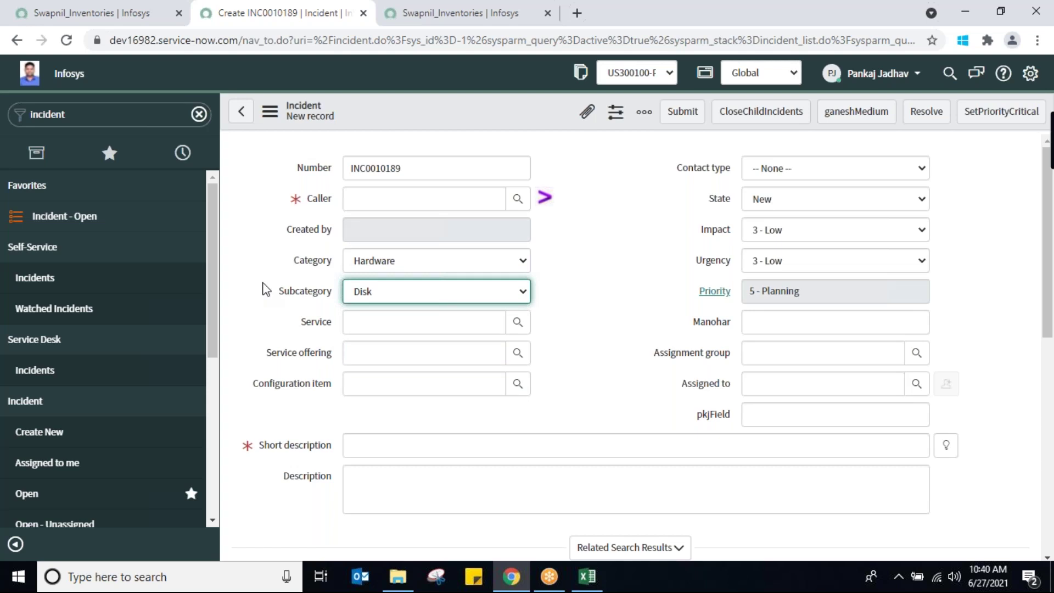
pyautogui.click(407, 194)
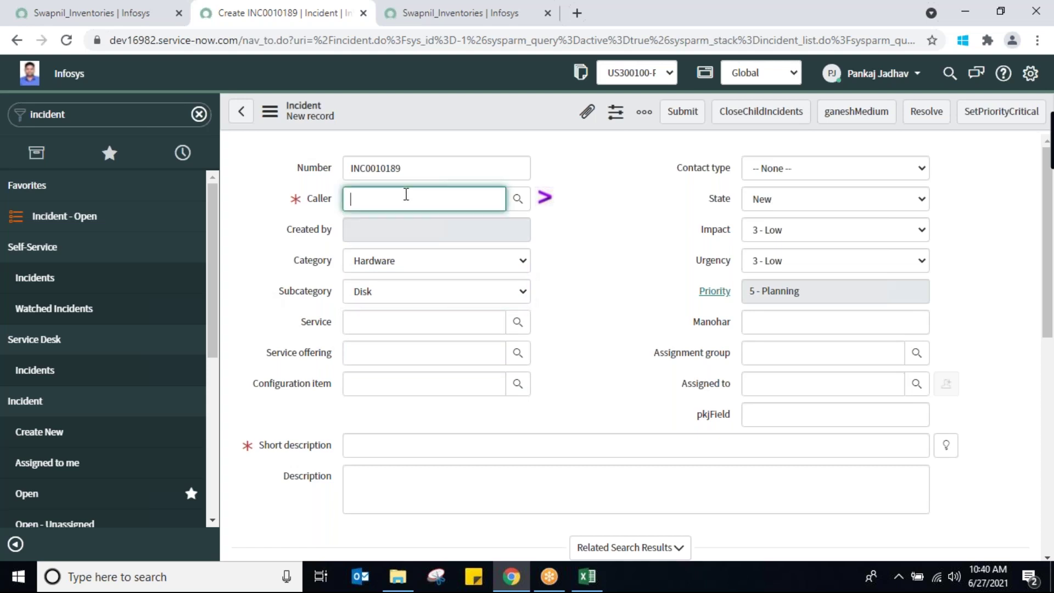
# Fill the Caller field by searching part of the user's name and picking the matching suggestion
pyautogui.write('bushr')
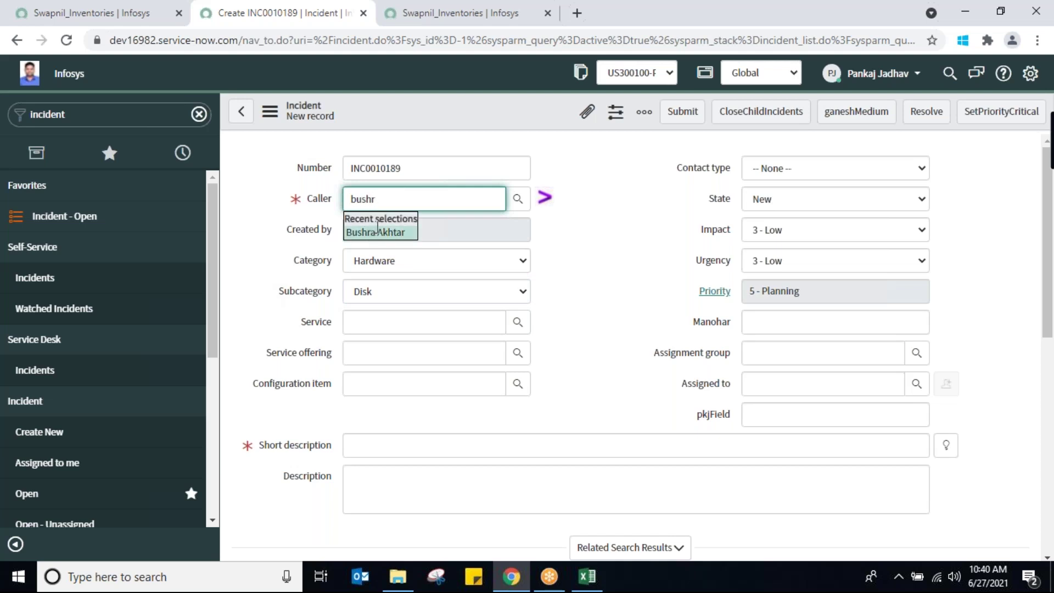
pyautogui.click(378, 232)
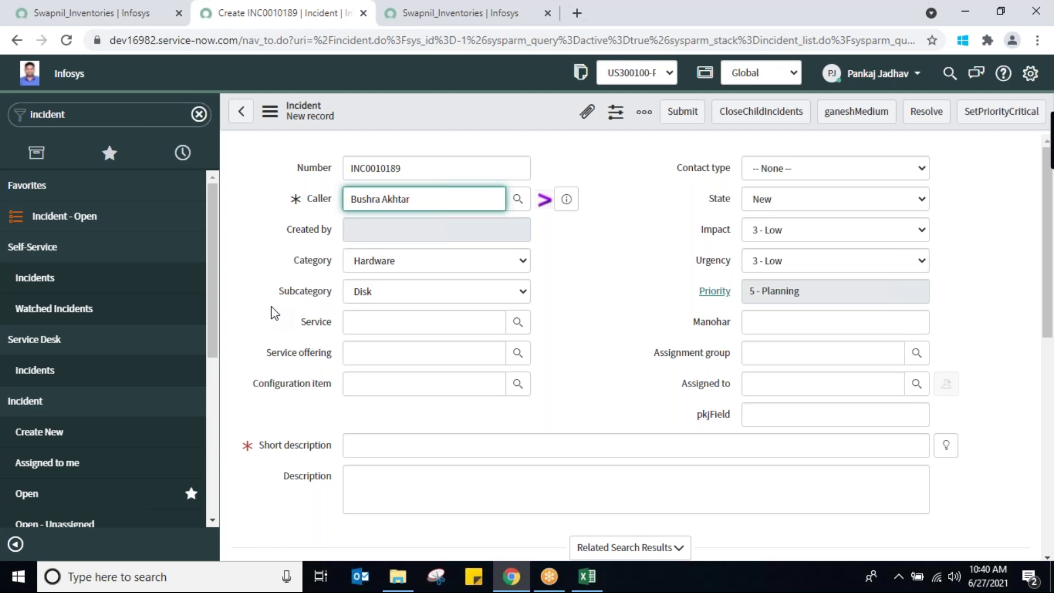
pyautogui.moveTo(271, 306); pyautogui.dragTo(416, 445)
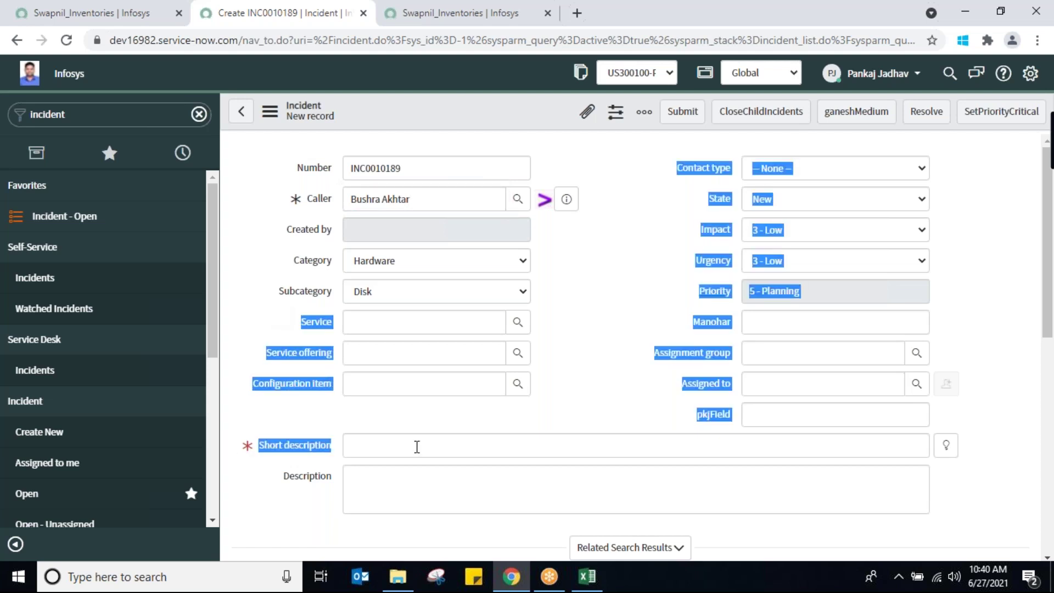
pyautogui.click(416, 446)
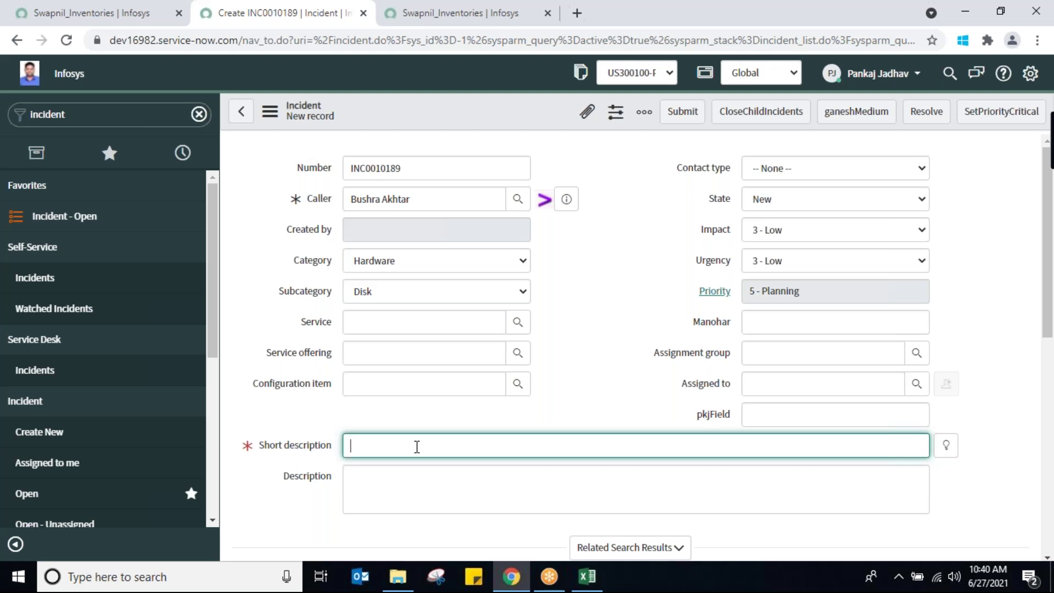
pyautogui.write('disk doesnt contain complete data')
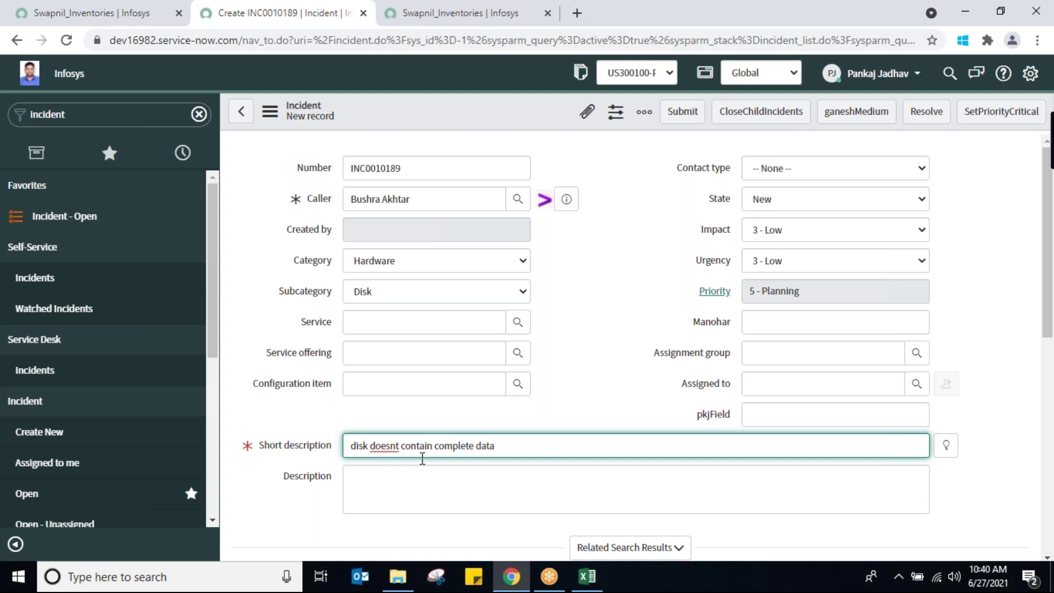
pyautogui.moveTo(504, 444); pyautogui.dragTo(333, 444)
pyautogui.hotkey('ctrl', 'c')
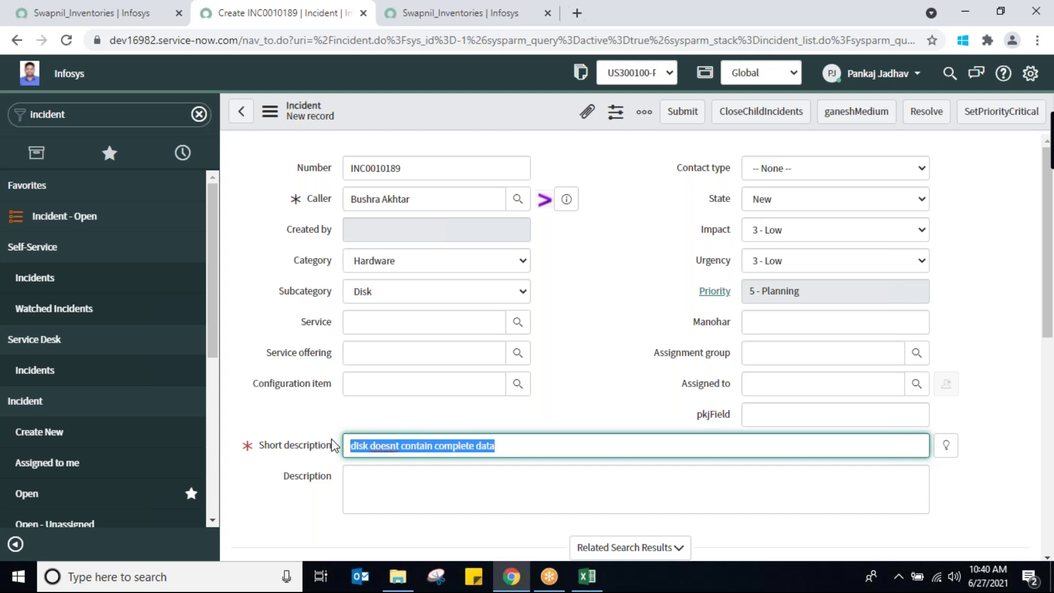
pyautogui.click(364, 476)
pyautogui.hotkey('ctrl', 'v')
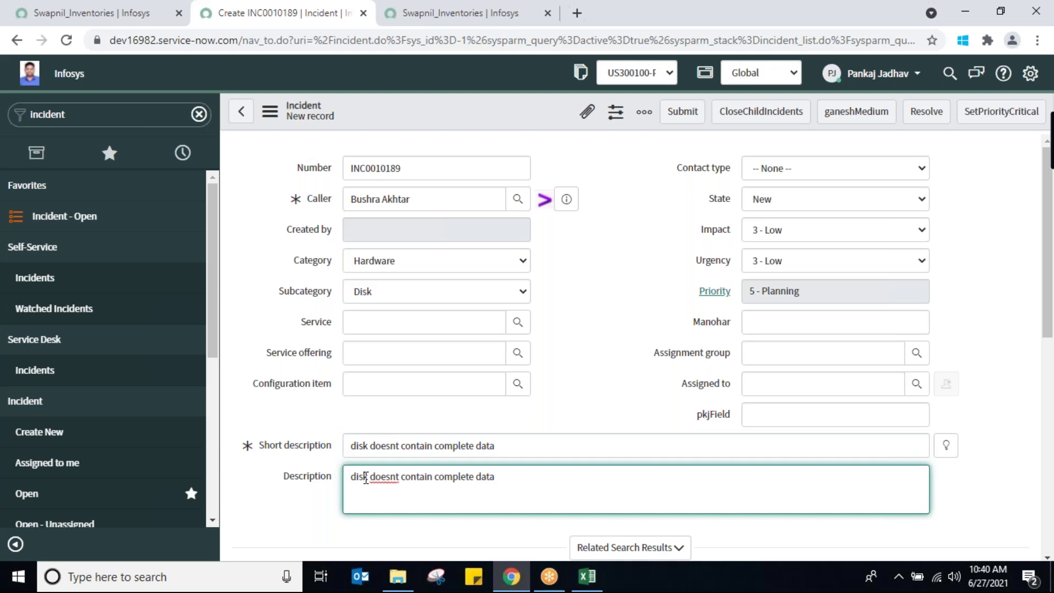
pyautogui.write('. the disk doesnt contain chapter 3, 4 ........')
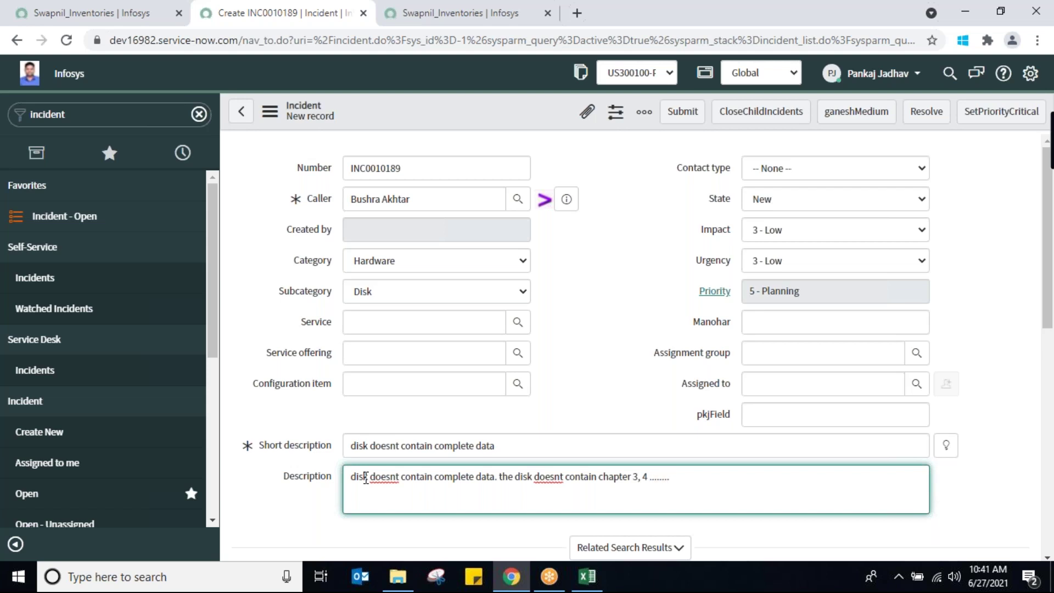
pyautogui.tripleClick(520, 445)
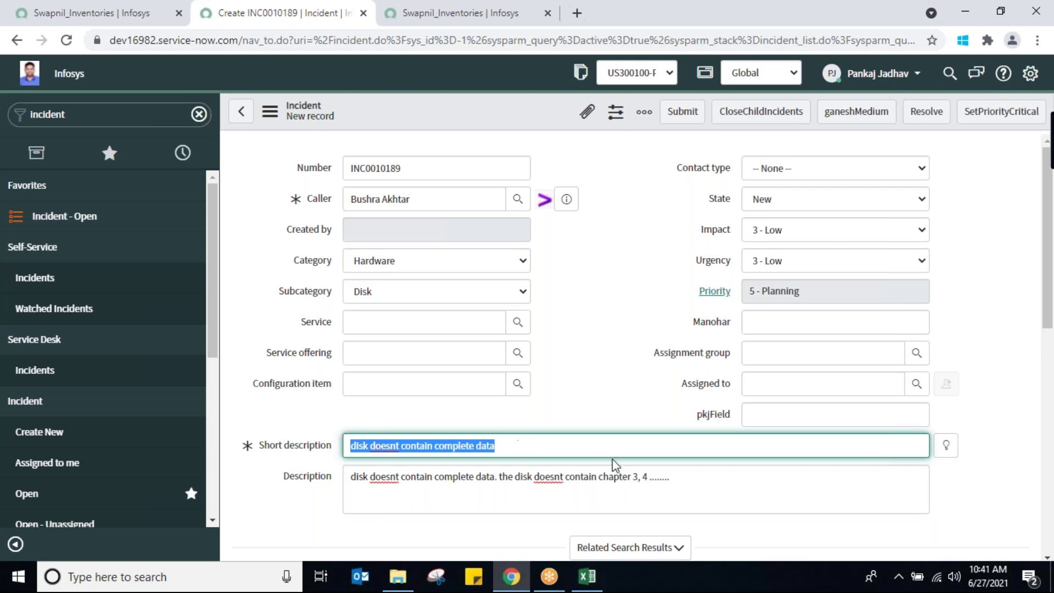
pyautogui.tripleClick(681, 476)
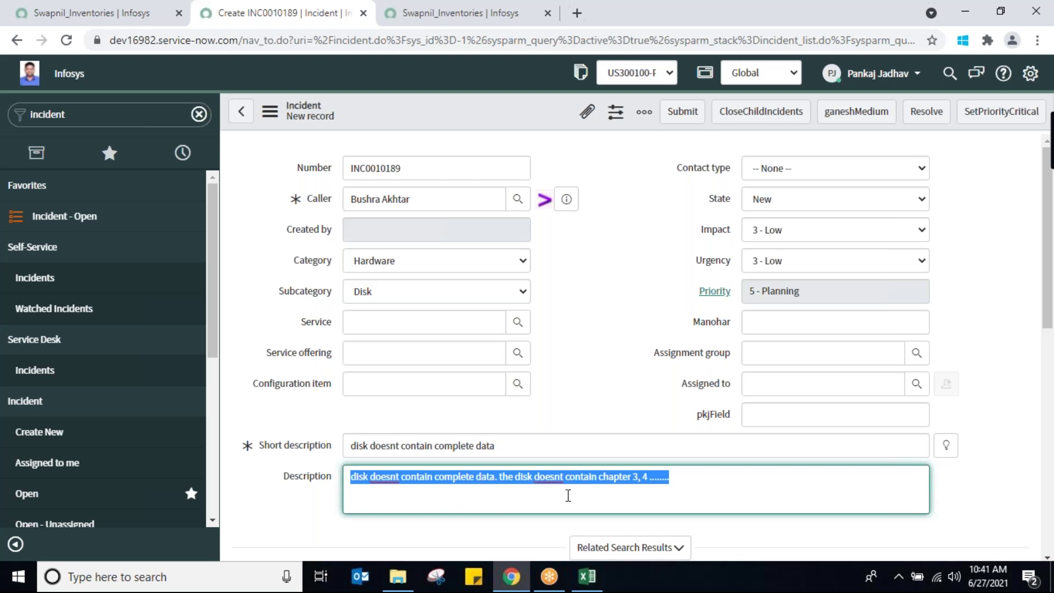
# Change the Category to Software and the Subcategory to Operating System
pyautogui.click(501, 267)
pyautogui.click(432, 309)
pyautogui.click(476, 295)
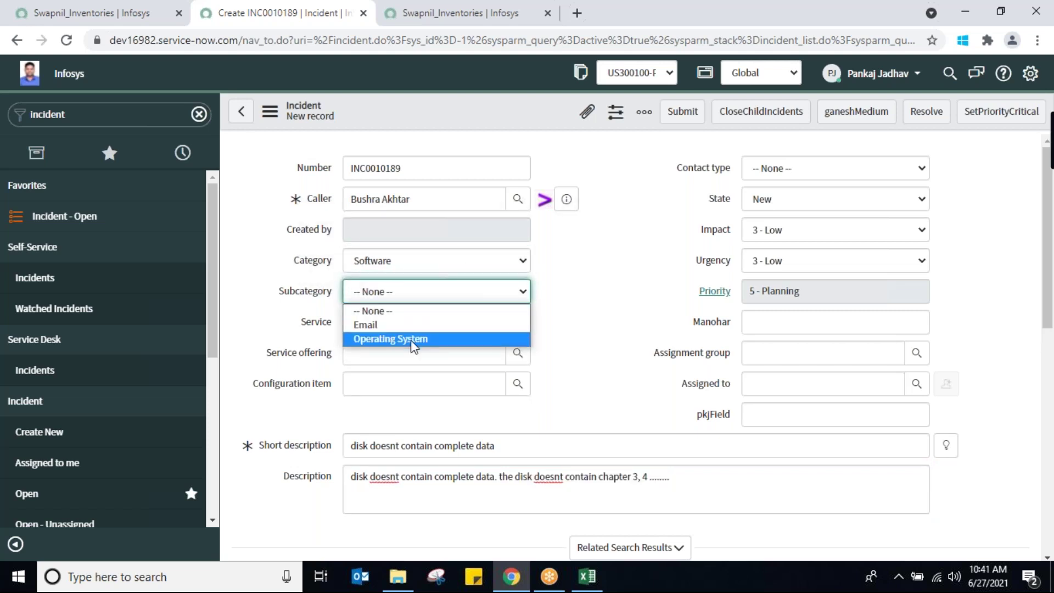
pyautogui.click(423, 339)
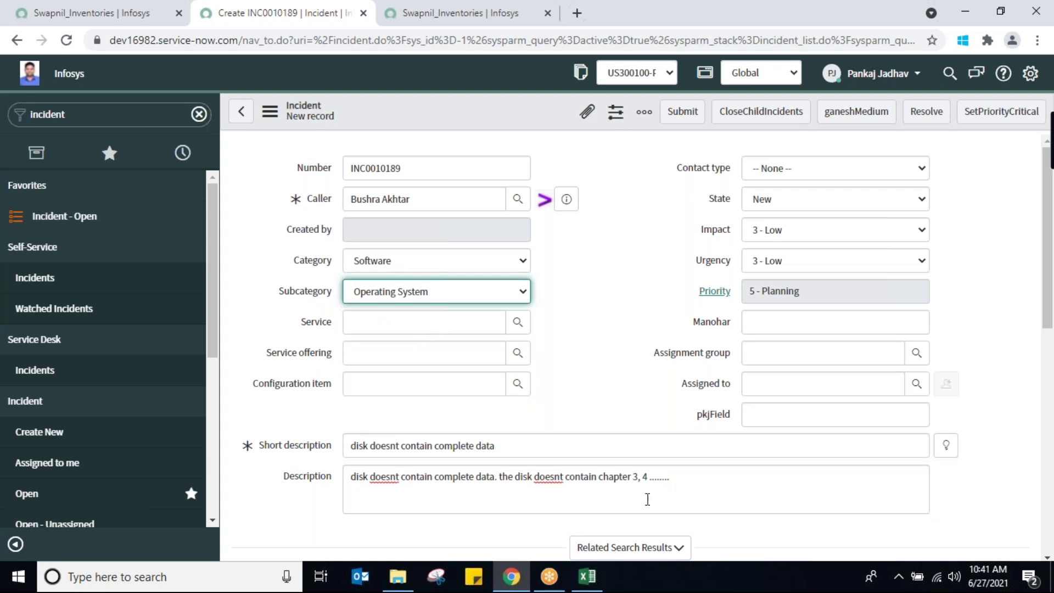
pyautogui.tripleClick(685, 479)
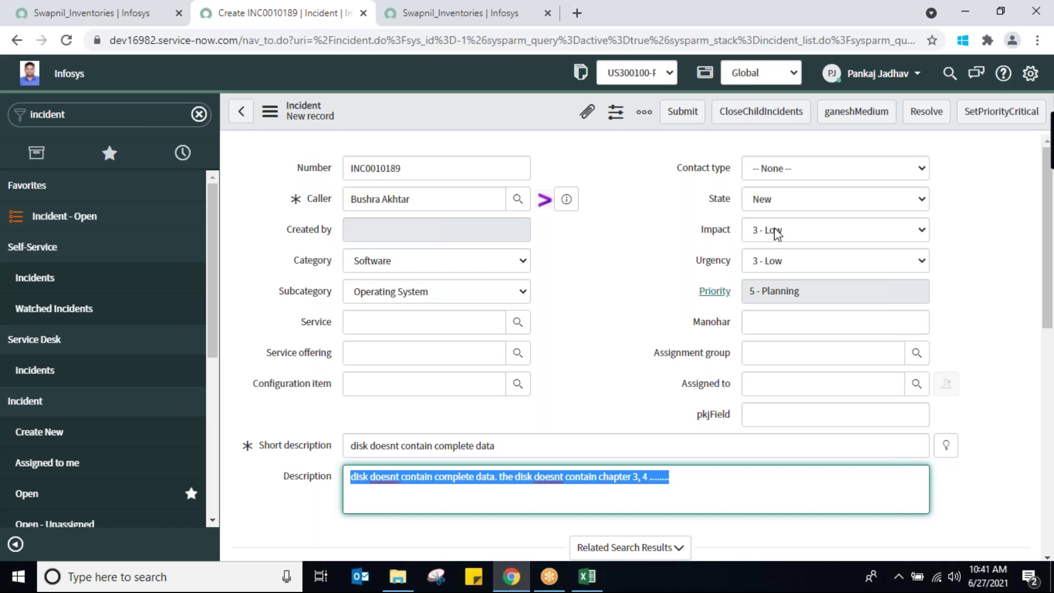
pyautogui.click(874, 228)
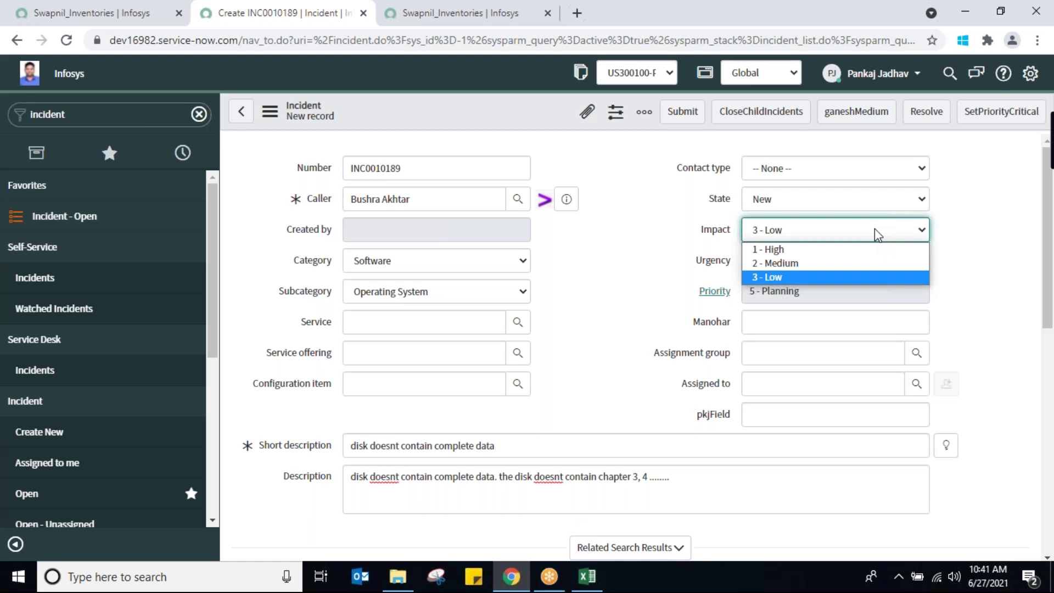
# Try several Impact and Urgency values, ending at Impact 3 - Low and Urgency 2 - Medium
pyautogui.click(769, 265)
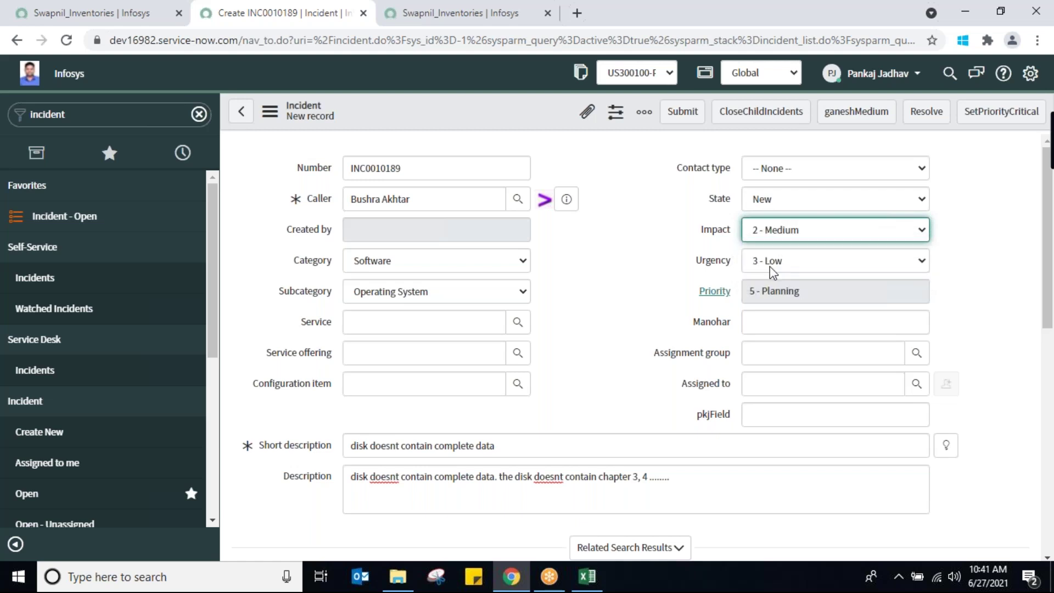
pyautogui.click(897, 265)
pyautogui.click(821, 295)
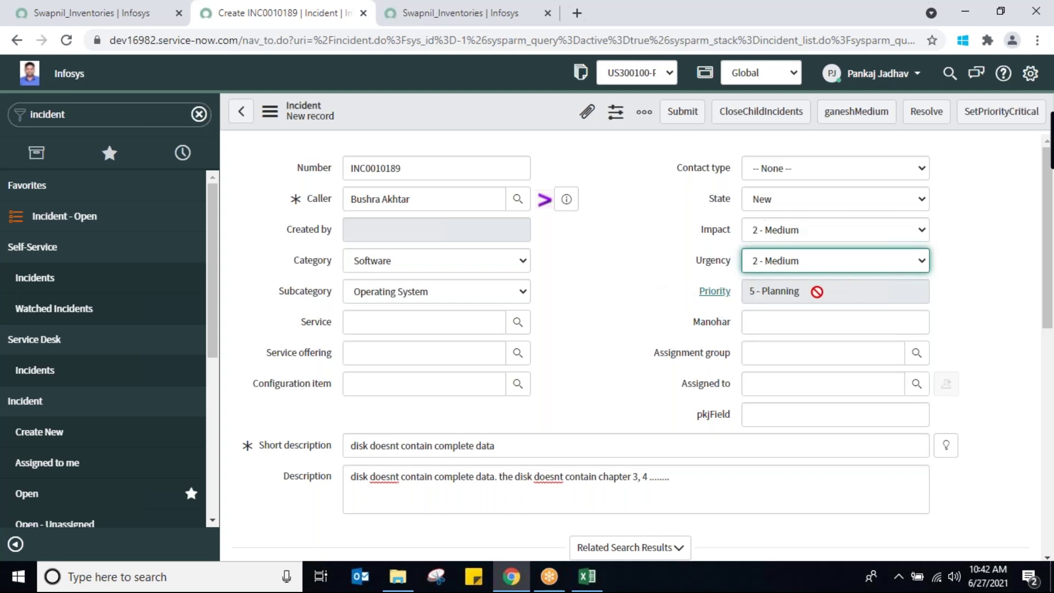
pyautogui.click(830, 225)
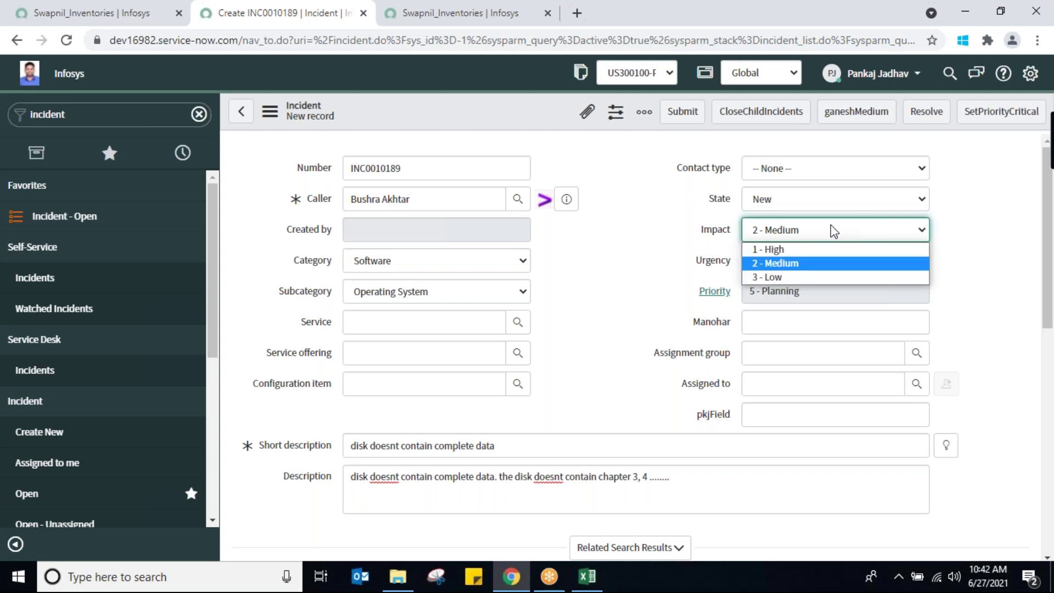
pyautogui.click(785, 248)
pyautogui.click(822, 263)
pyautogui.click(809, 284)
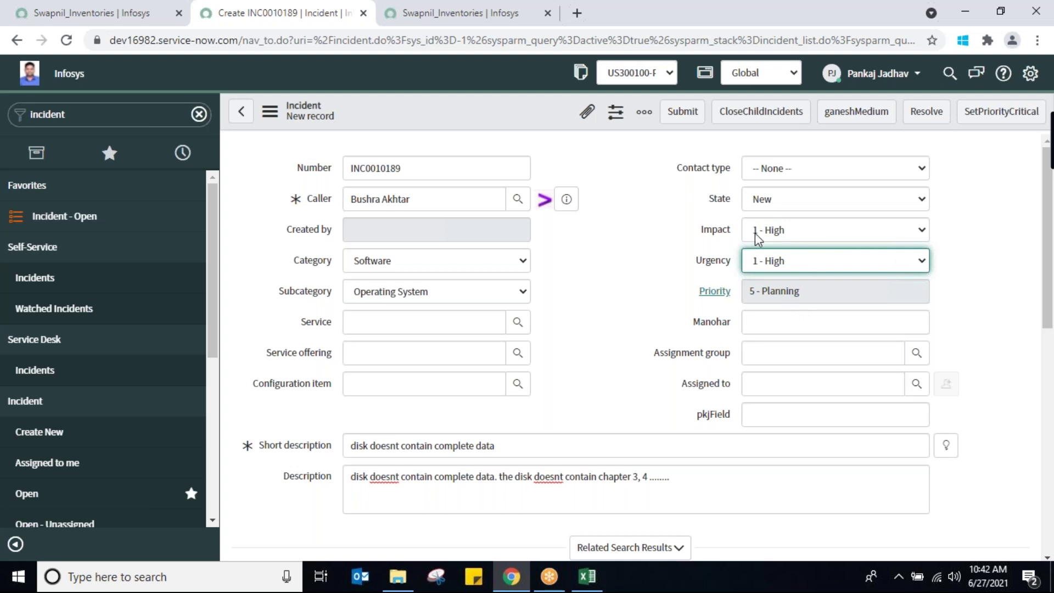
pyautogui.click(861, 231)
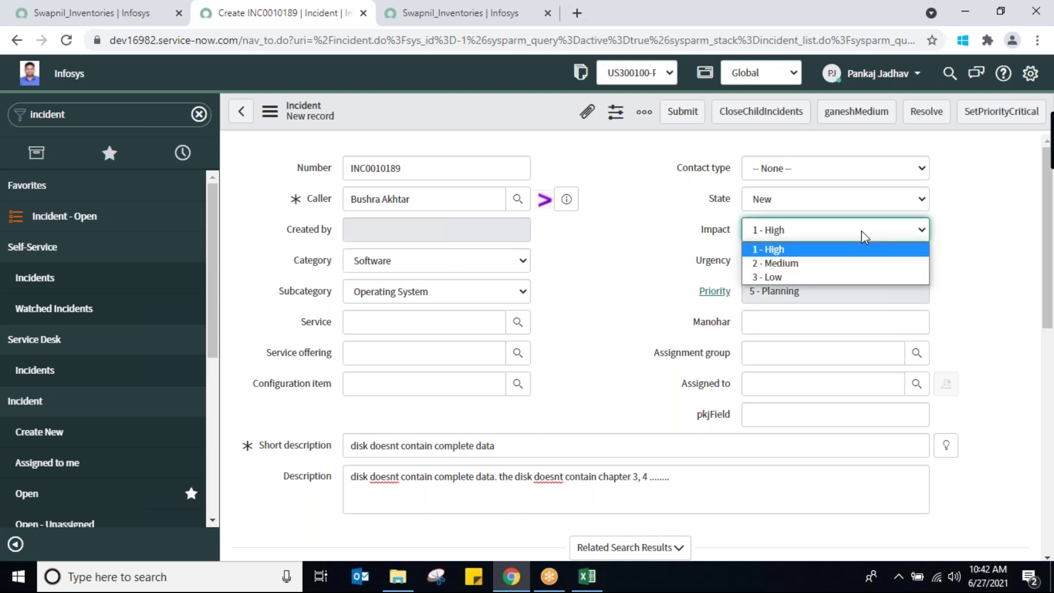
pyautogui.click(824, 275)
pyautogui.click(856, 261)
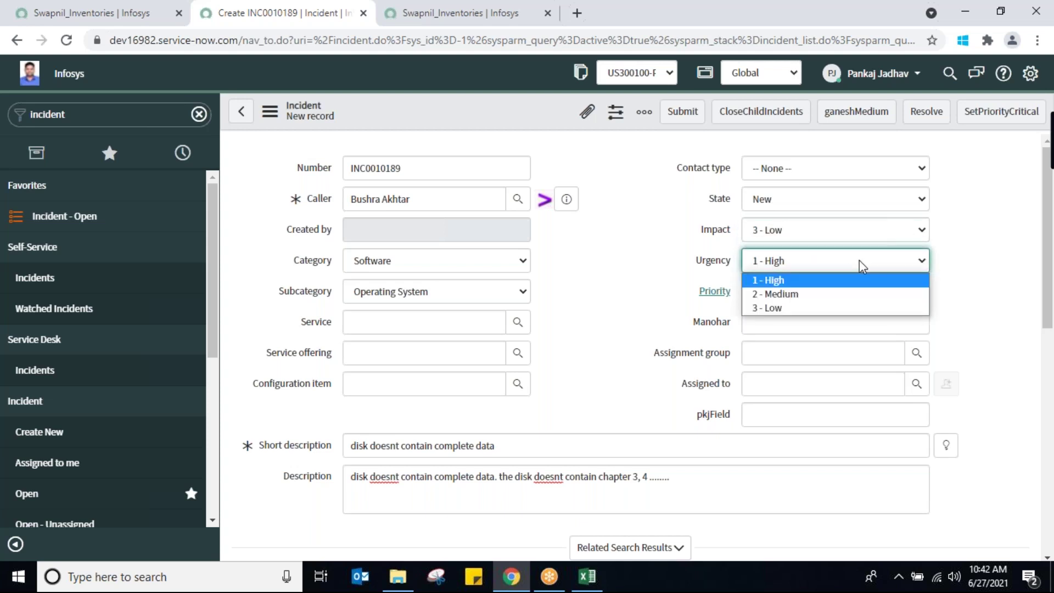
pyautogui.click(834, 300)
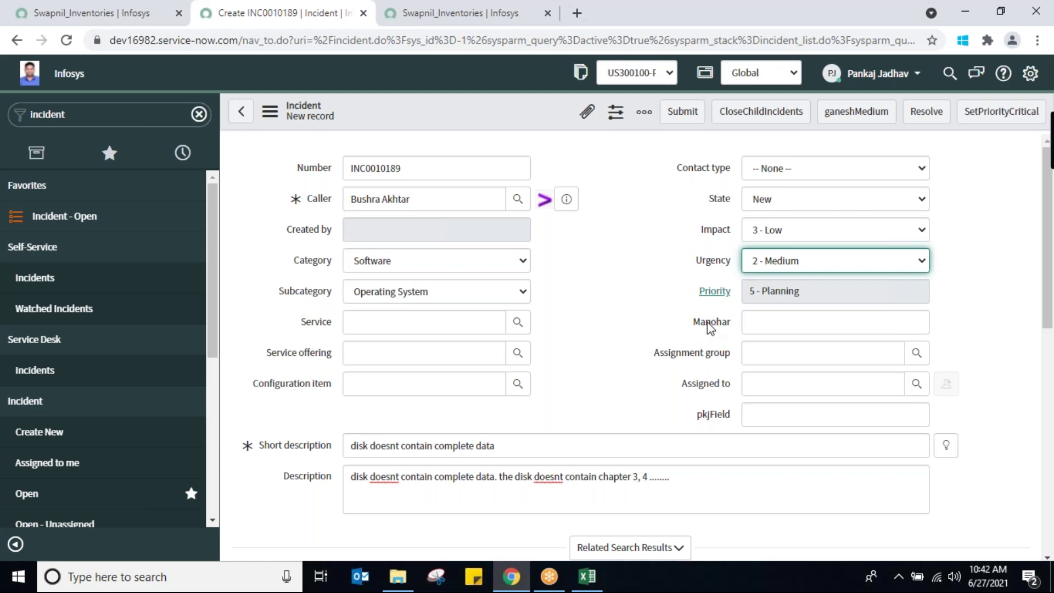
# Set the Assignment group to G1 from the recent suggestions, retyping G1 in the field
pyautogui.click(774, 353)
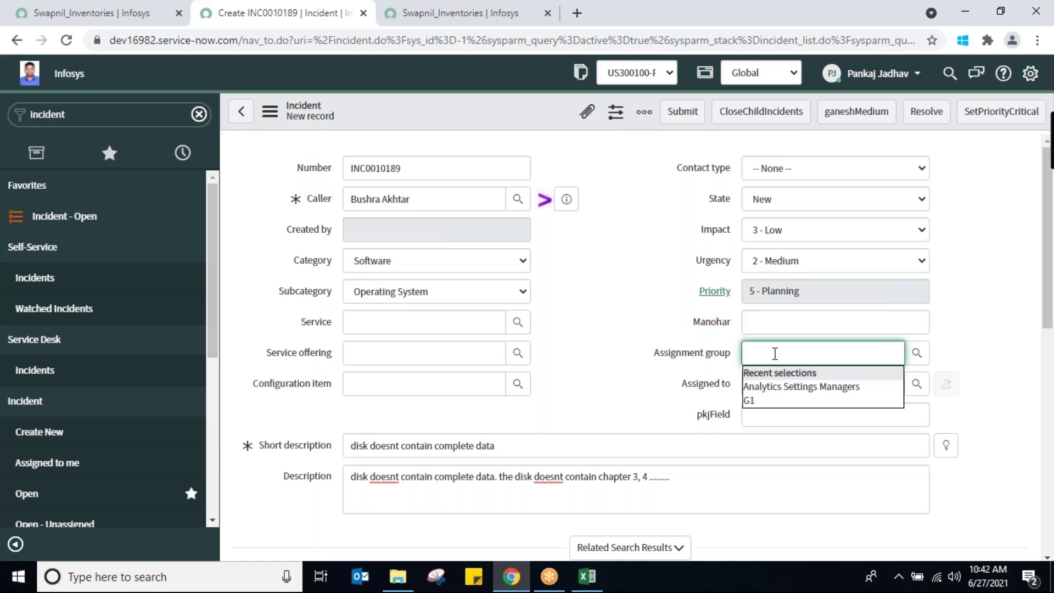
pyautogui.rightClick(754, 400)
pyautogui.click(618, 384)
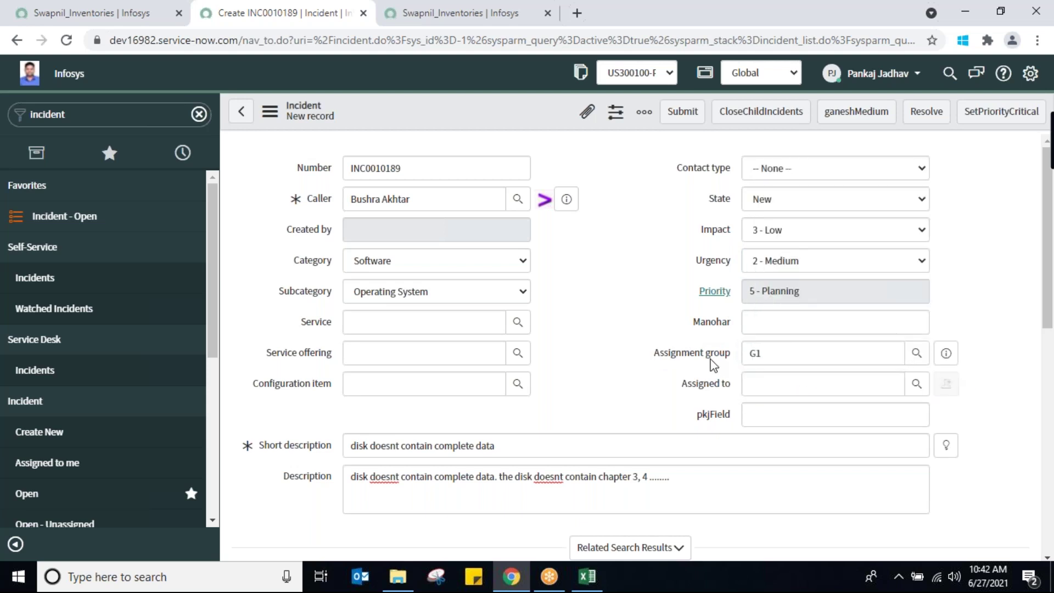
pyautogui.click(822, 391)
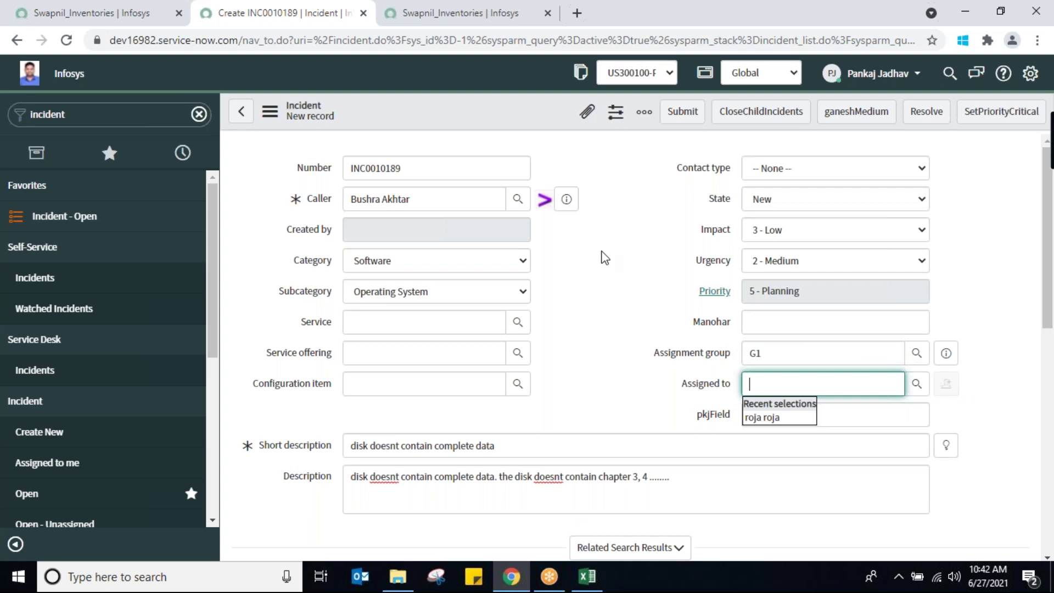
pyautogui.click(607, 273)
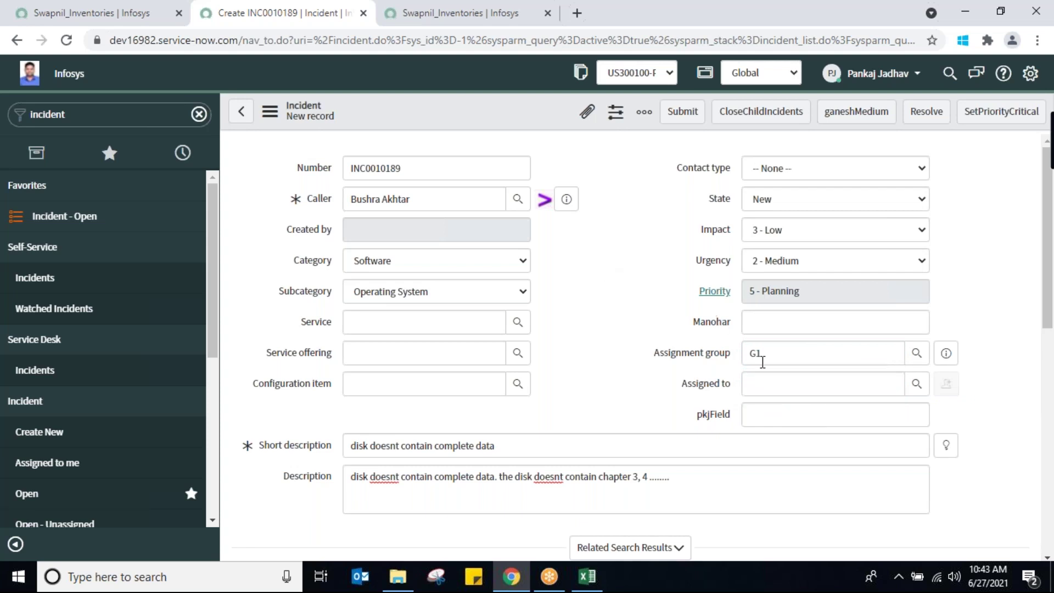
pyautogui.click(779, 379)
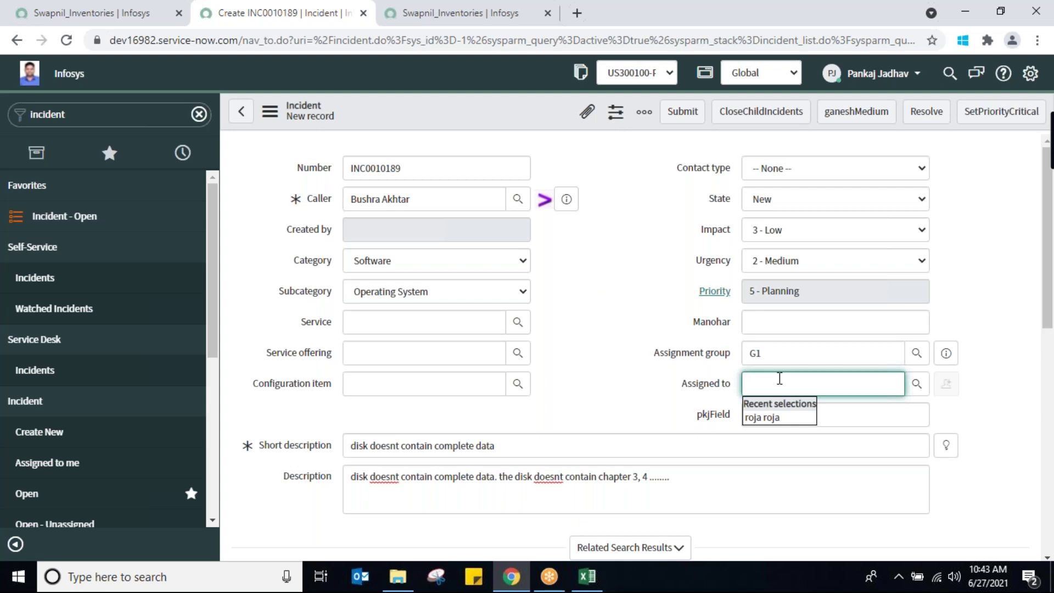
pyautogui.doubleClick(779, 352)
pyautogui.press('BackSpace')
pyautogui.write('G1')
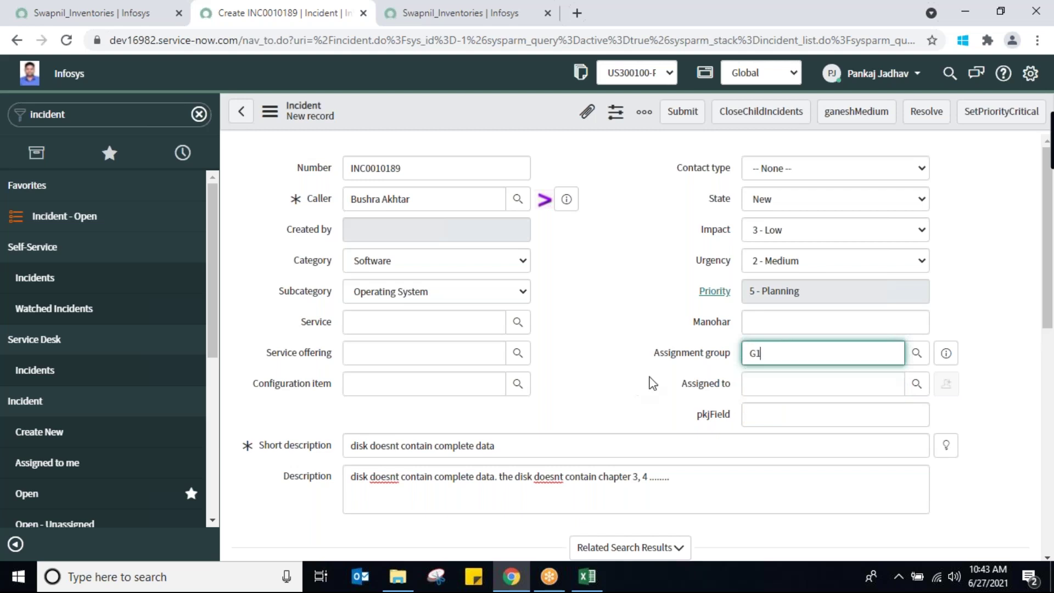
# Leave Assigned to empty, removing the recent assignee that was picked
pyautogui.click(790, 379)
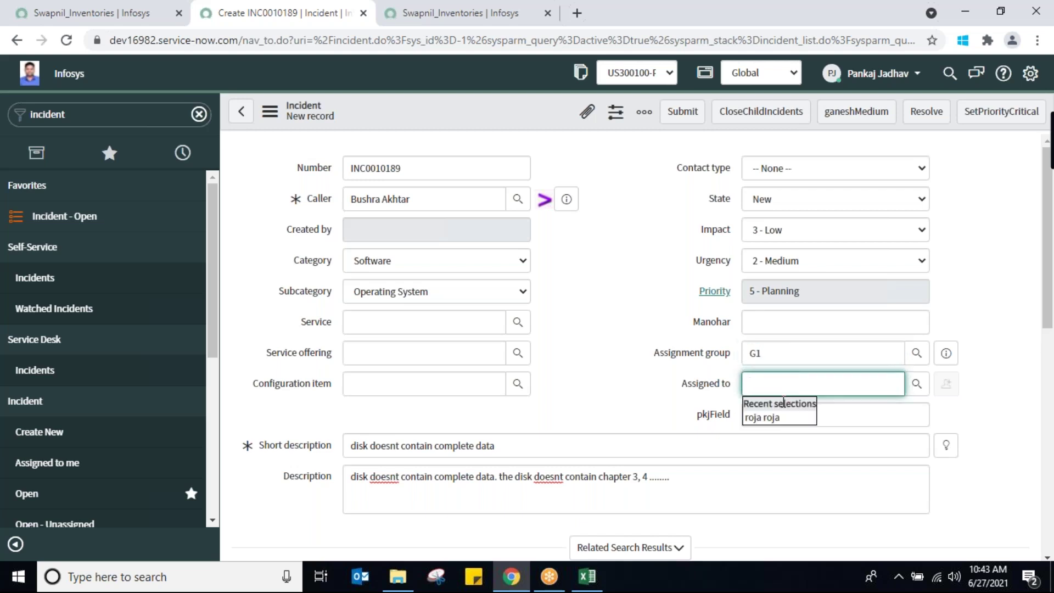
pyautogui.click(775, 417)
pyautogui.press('BackSpace')
pyautogui.press('BackSpace')
pyautogui.press('BackSpace')
pyautogui.press('BackSpace')
pyautogui.press('BackSpace')
pyautogui.press('BackSpace')
pyautogui.press('BackSpace')
pyautogui.press('BackSpace')
pyautogui.click(625, 257)
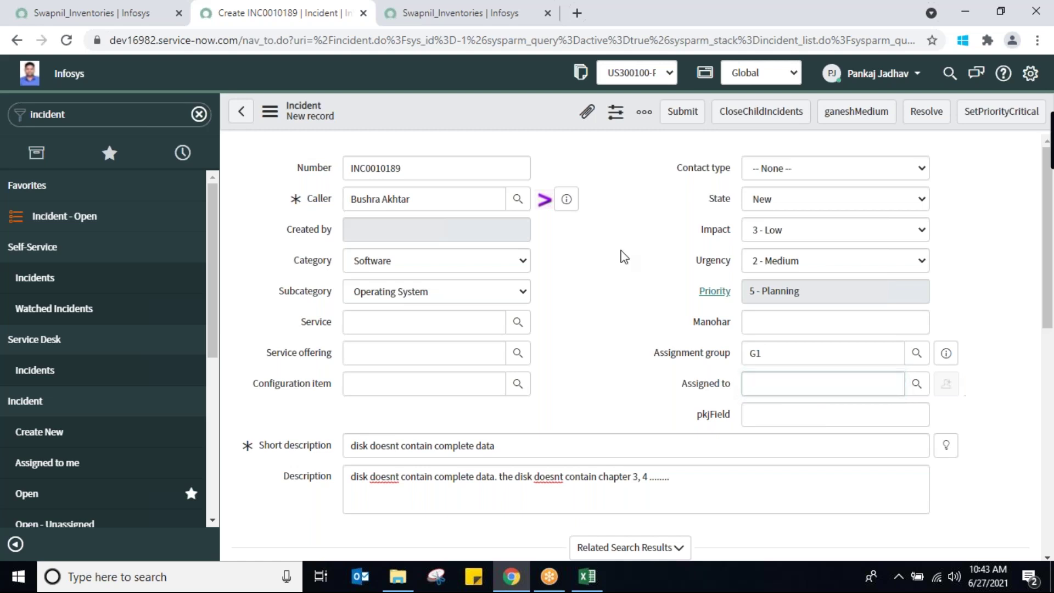
# Submit INC0010189, reopen it from the incident list, and dismiss the alert
pyautogui.click(680, 114)
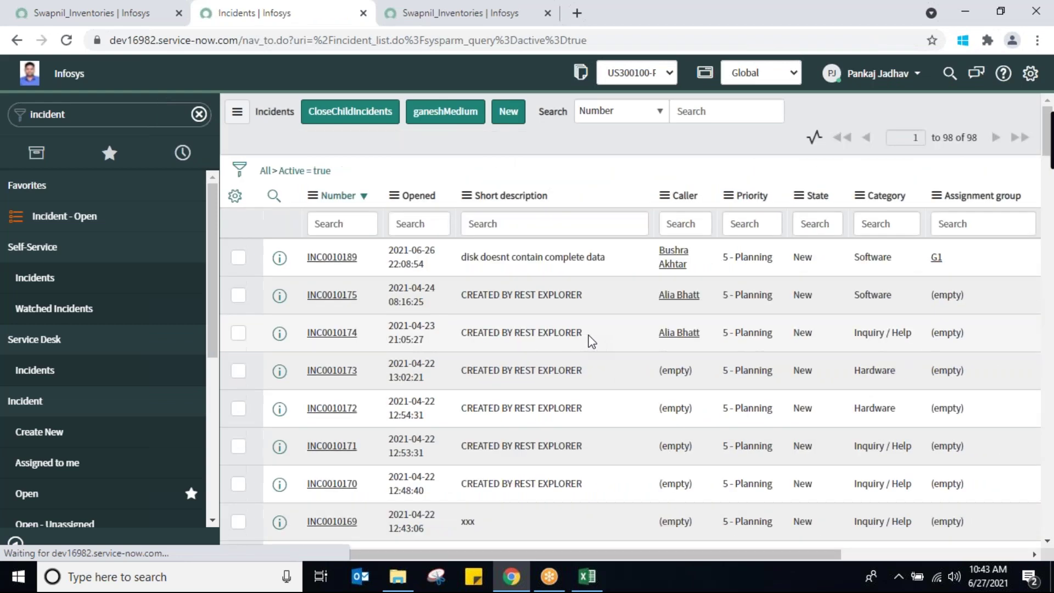
pyautogui.click(336, 261)
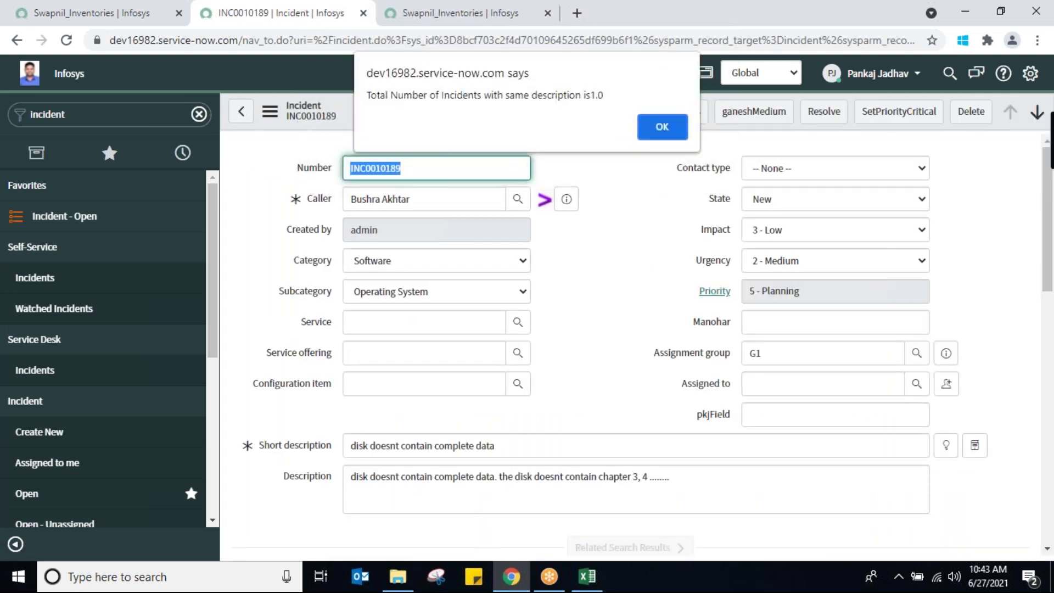
pyautogui.click(662, 127)
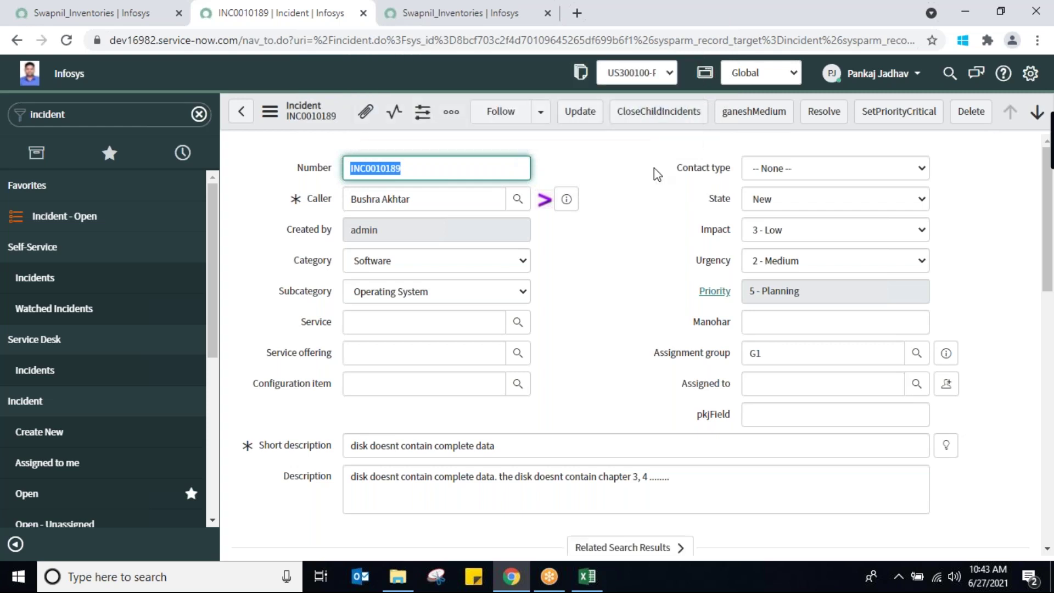
pyautogui.click(773, 357)
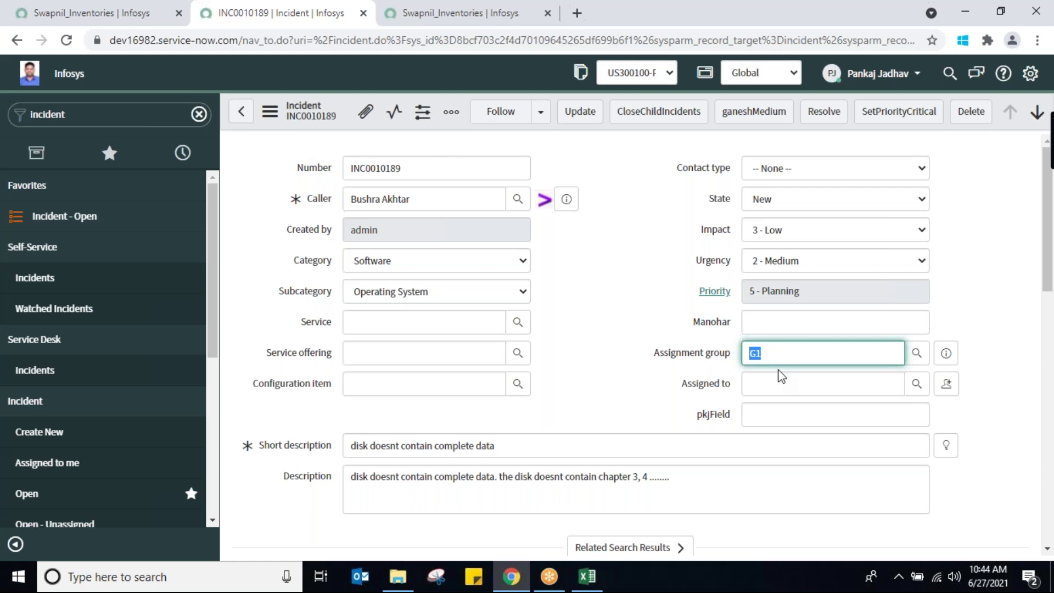
pyautogui.click(775, 383)
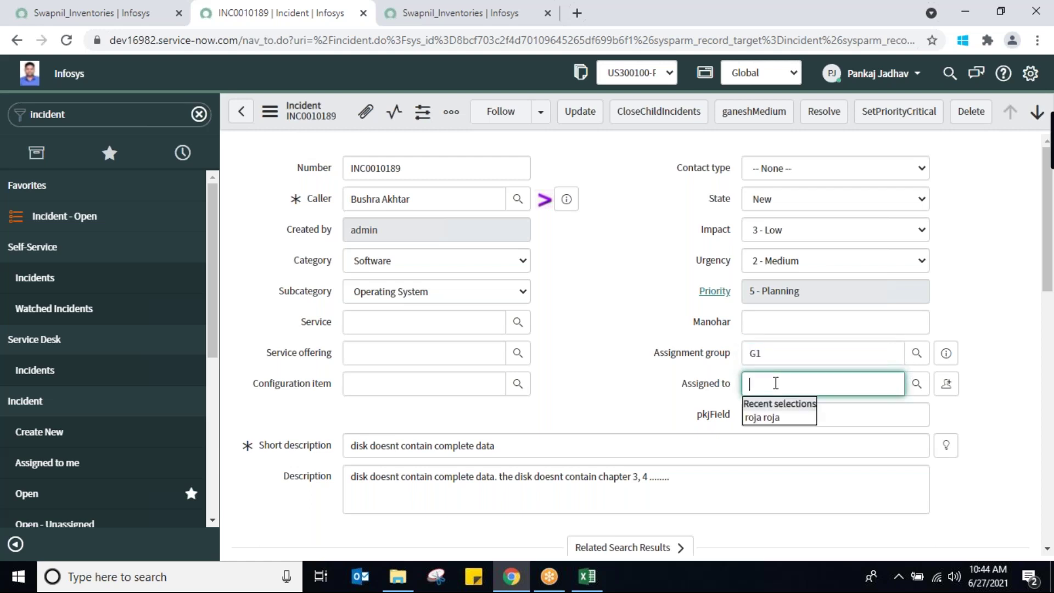
pyautogui.click(769, 416)
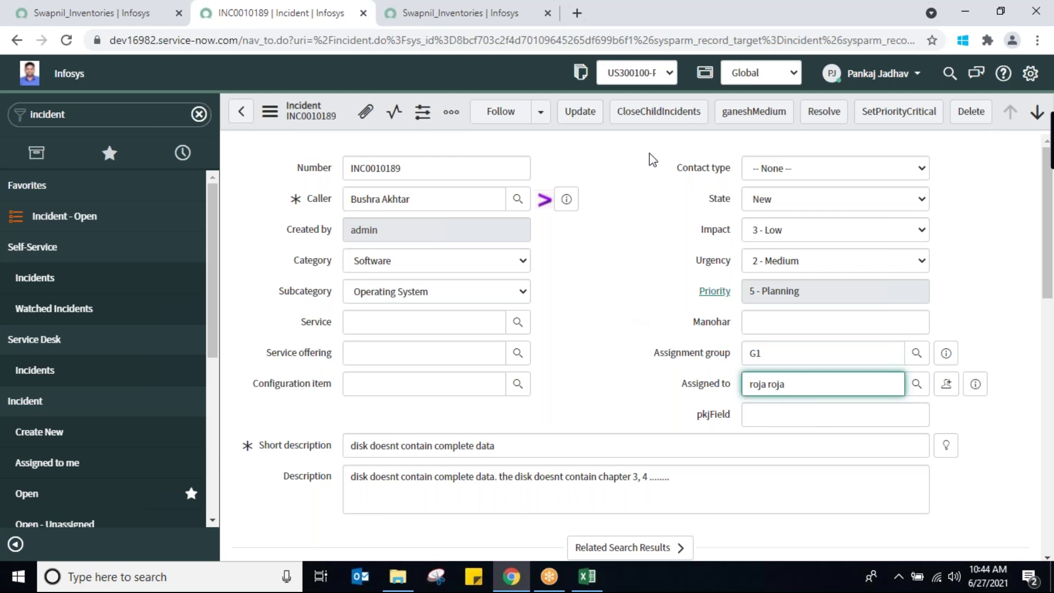
pyautogui.rightClick(347, 134)
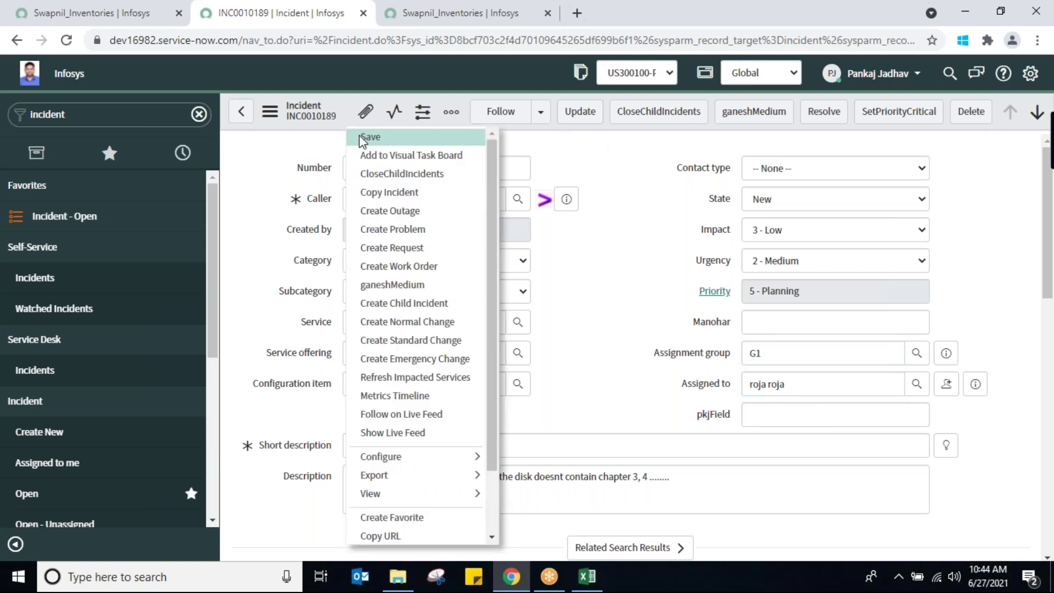
pyautogui.click(359, 137)
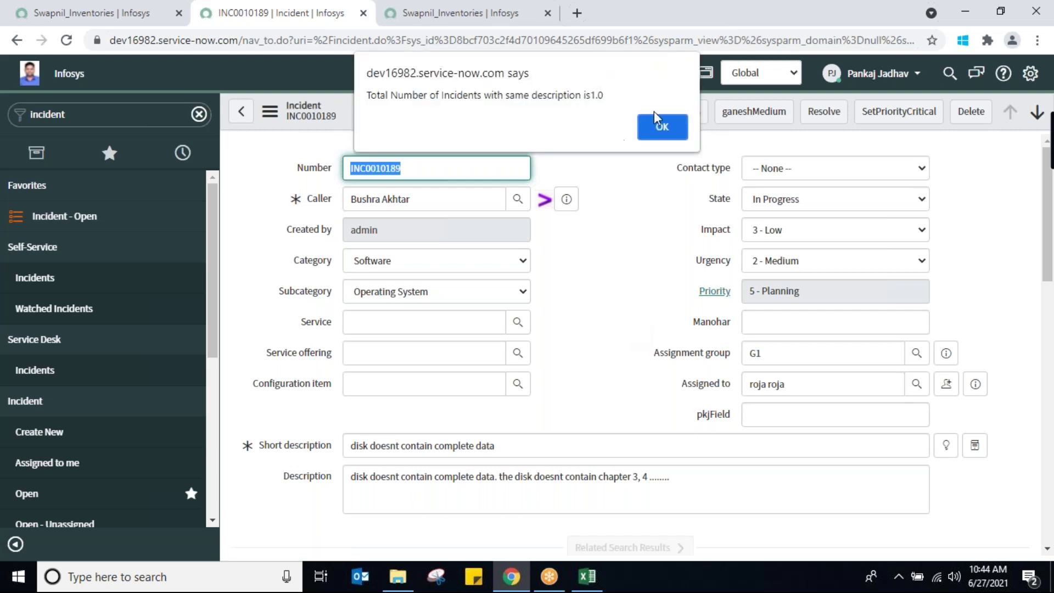
pyautogui.click(658, 127)
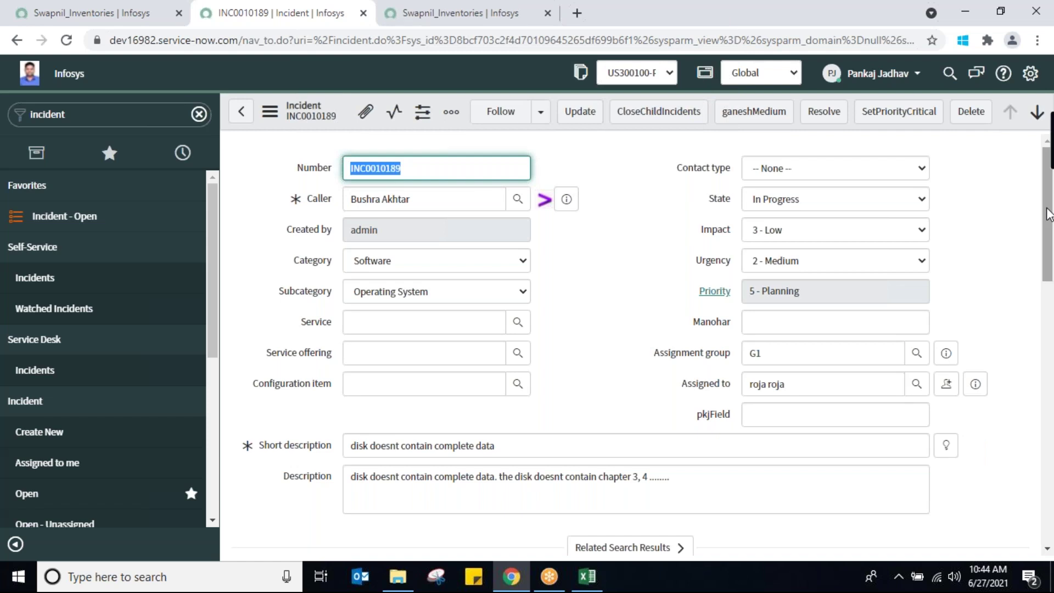
pyautogui.tripleClick(801, 386)
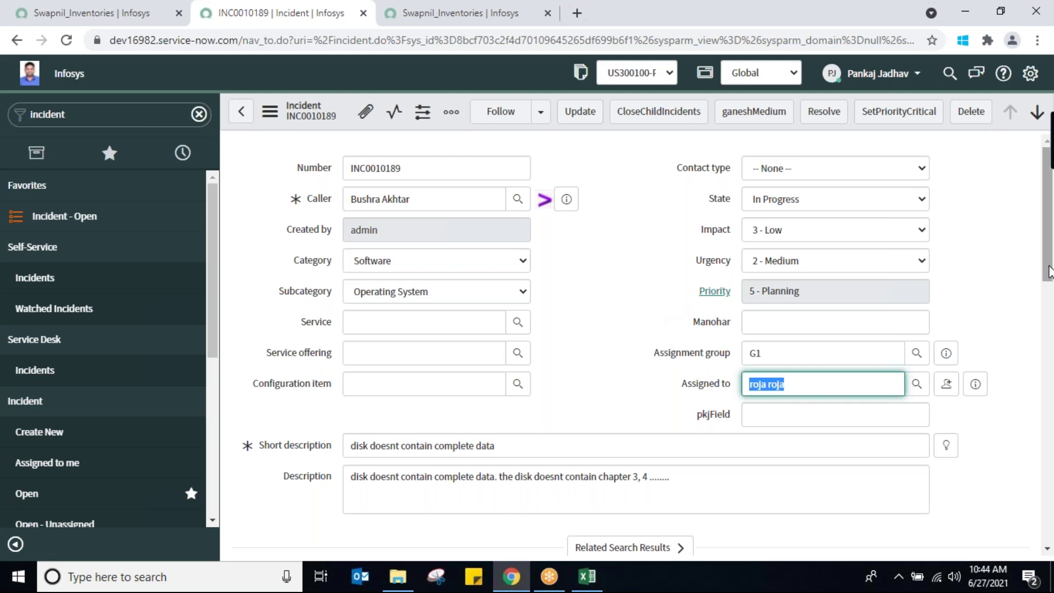
# Post the Additional comment 'i need more info' to the incident's activity
pyautogui.scroll(-2, 1039, 357)
pyautogui.scroll(-5, 1039, 358)
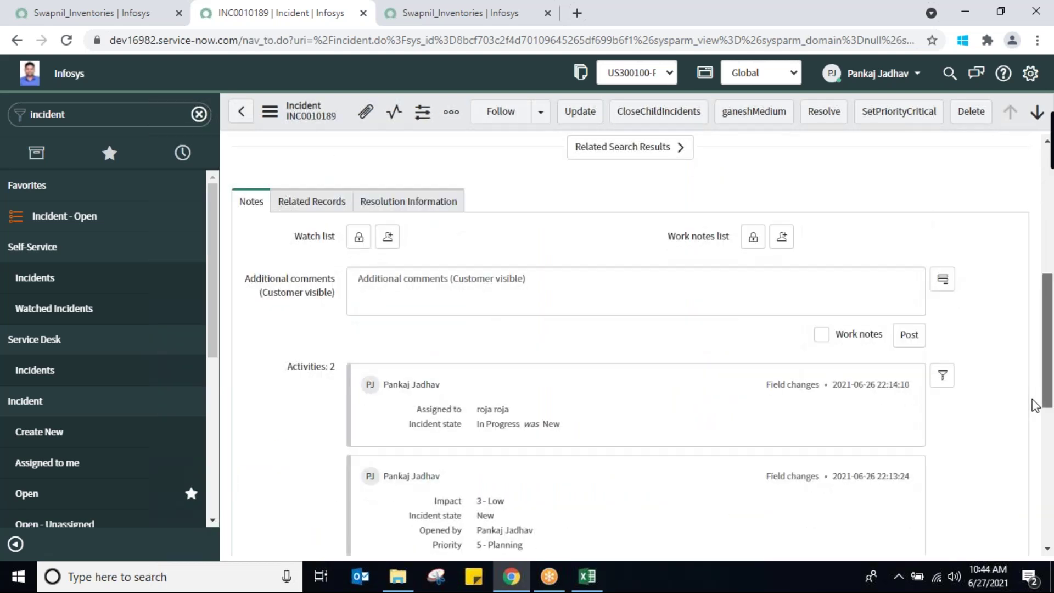
pyautogui.scroll(2, 1034, 417)
pyautogui.click(446, 290)
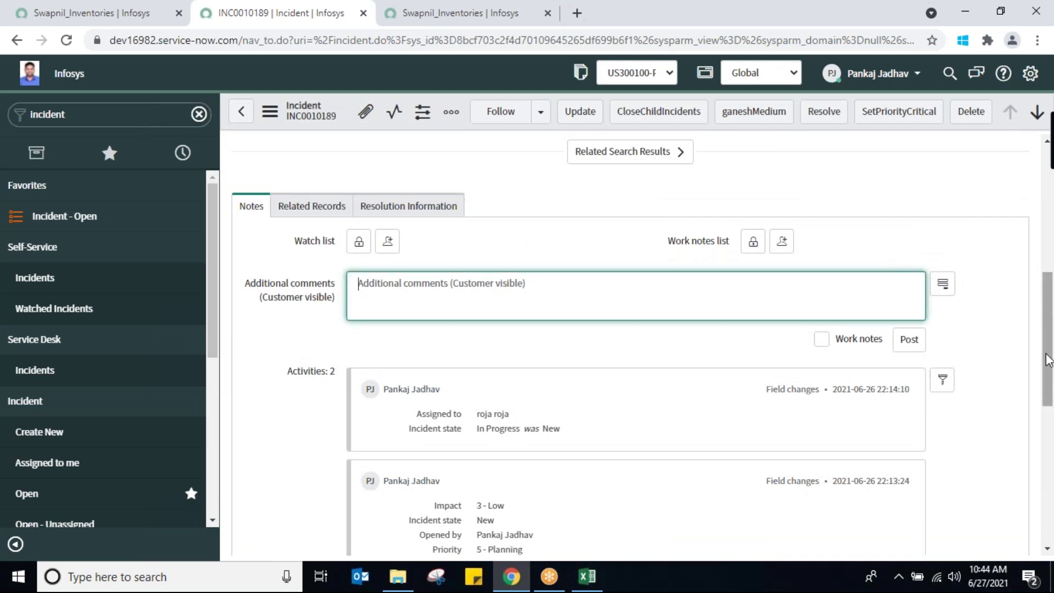
pyautogui.scroll(1, 1048, 348)
pyautogui.scroll(5, 1048, 348)
pyautogui.scroll(-4, 1040, 351)
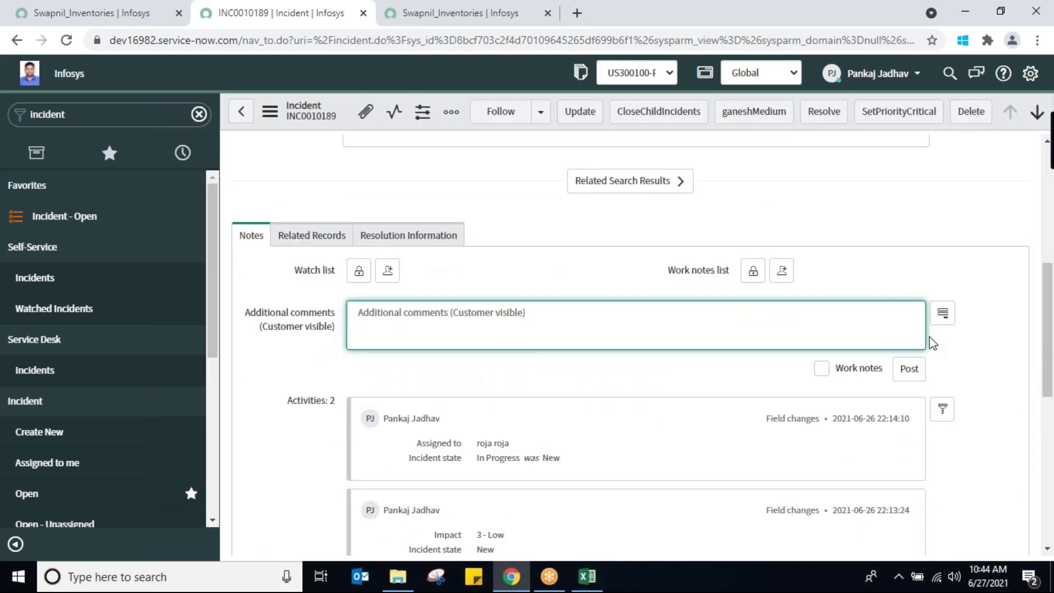
pyautogui.moveTo(308, 332)
pyautogui.write('i ne')
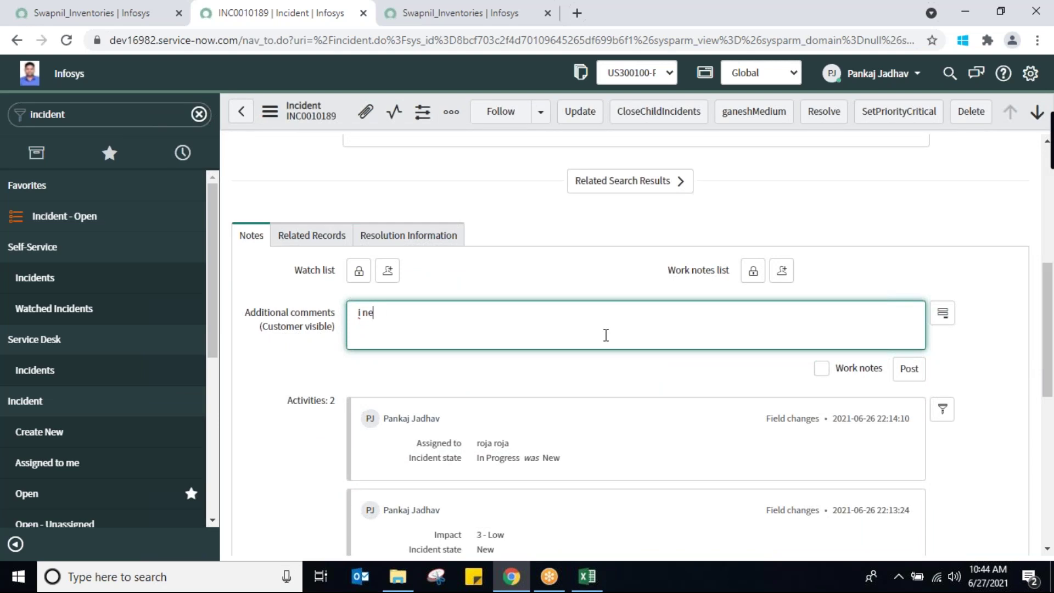
pyautogui.write('ed more info')
pyautogui.click(910, 371)
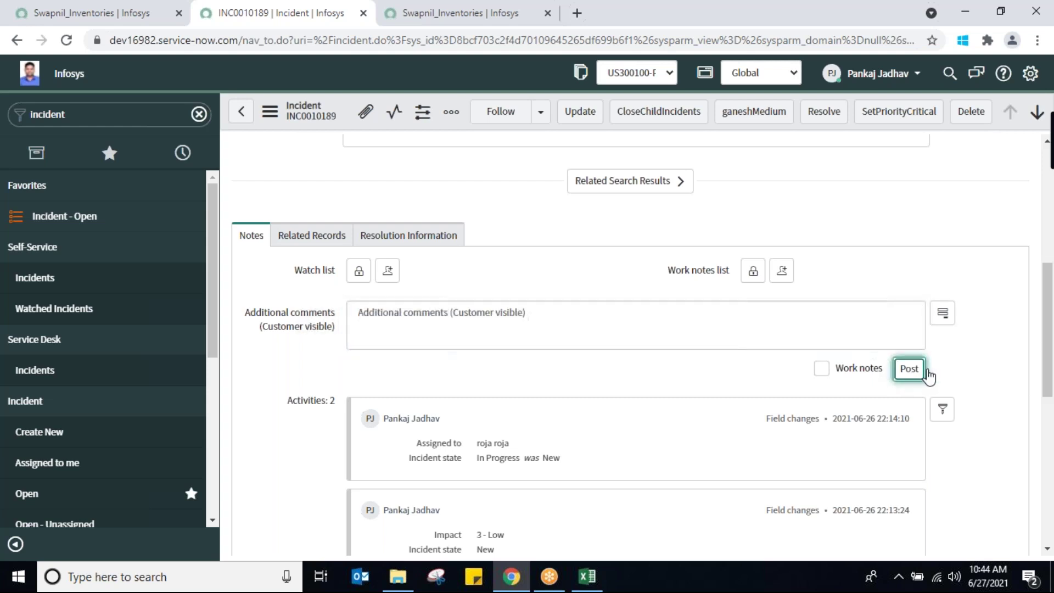
pyautogui.click(525, 328)
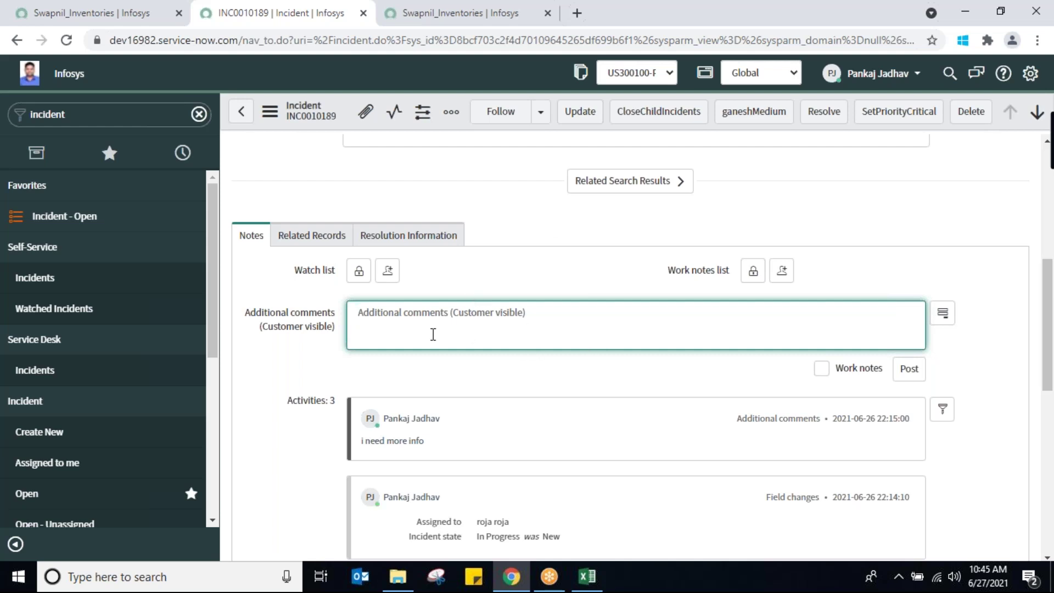
# Post the work note 'passing this incident to team B as it doesnt belong to us'
pyautogui.click(821, 368)
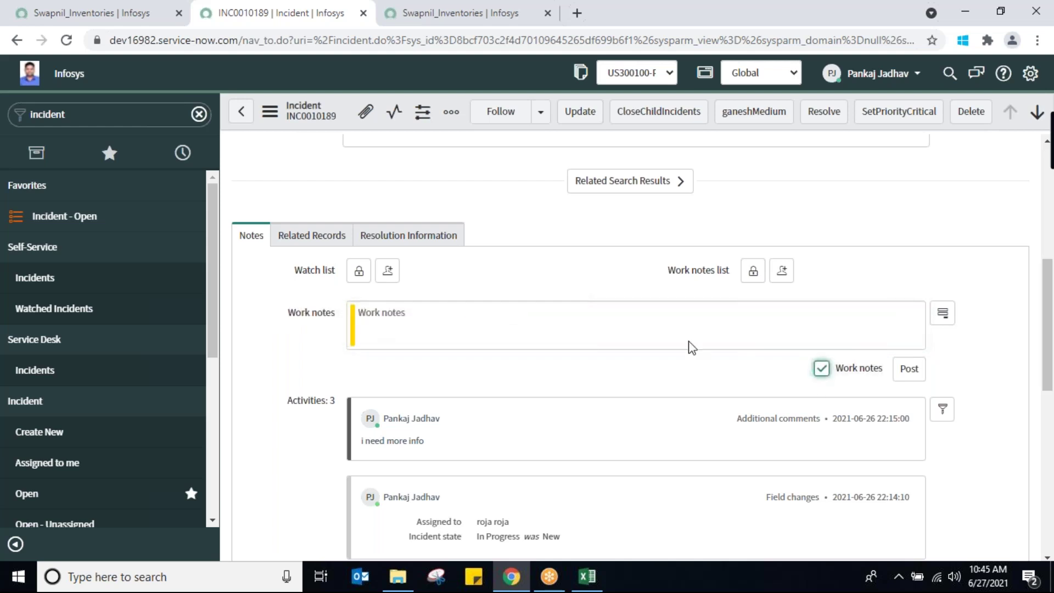
pyautogui.click(519, 318)
pyautogui.write('p')
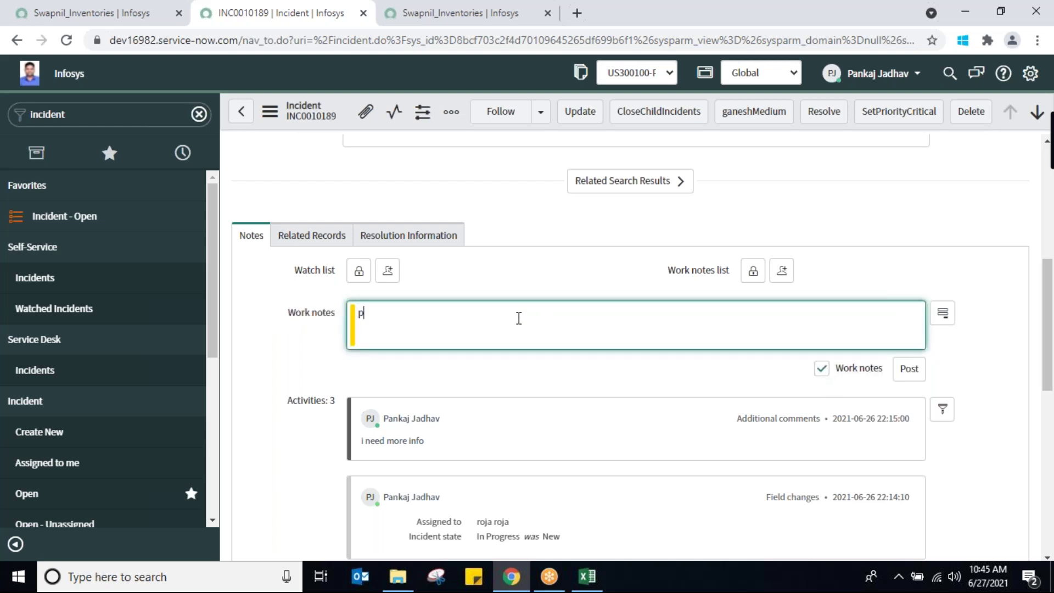
pyautogui.write('assing this incident to tean')
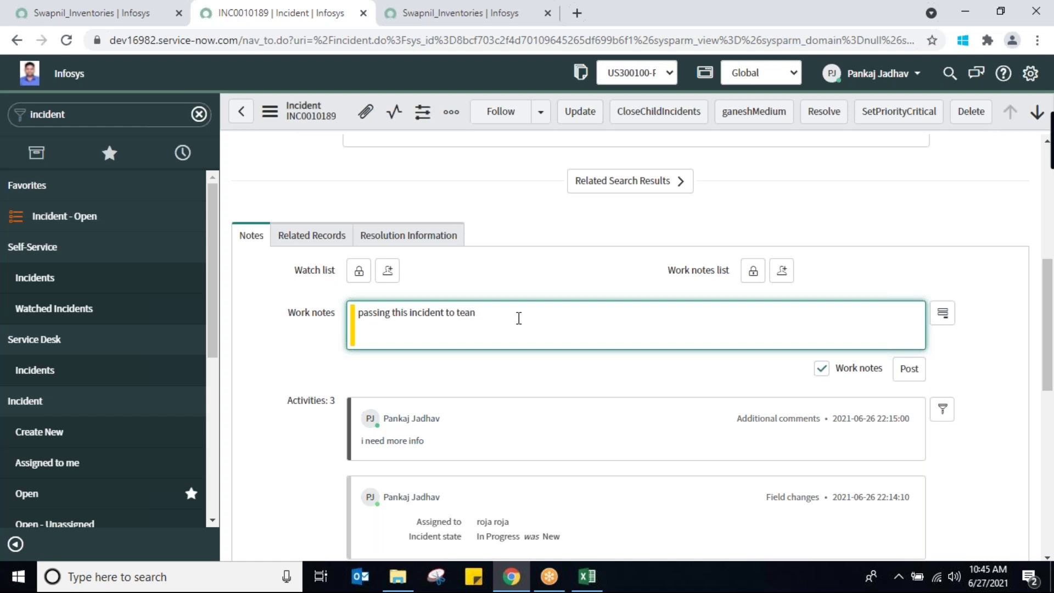
pyautogui.press('BackSpace')
pyautogui.write('m B as it doesnt belong to us')
pyautogui.click(908, 369)
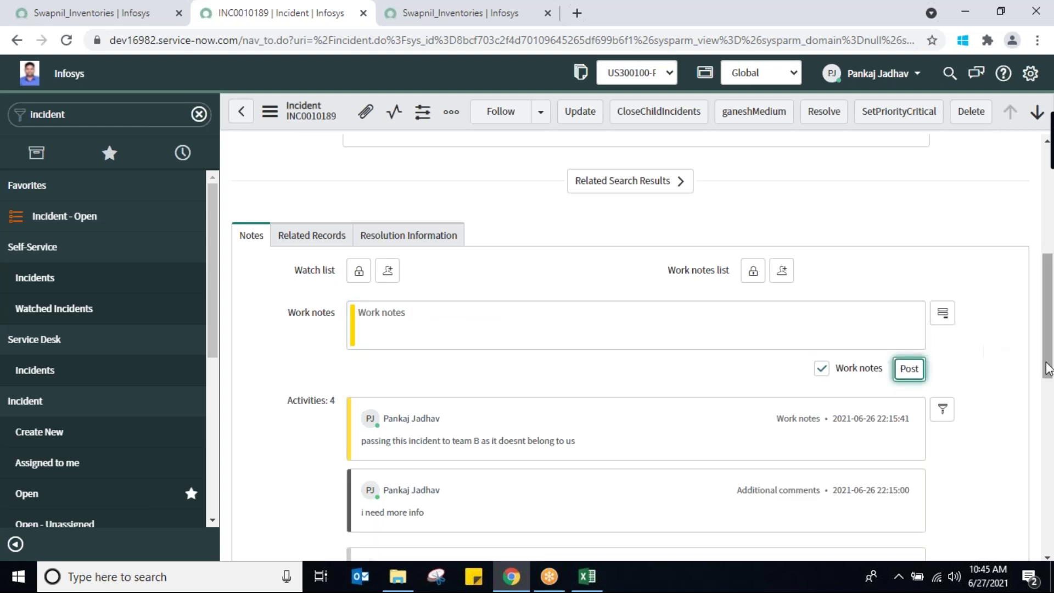
# Replace the G1 assignment group with Change Management from the group lookup
pyautogui.scroll(1, 1051, 308)
pyautogui.scroll(5, 1052, 309)
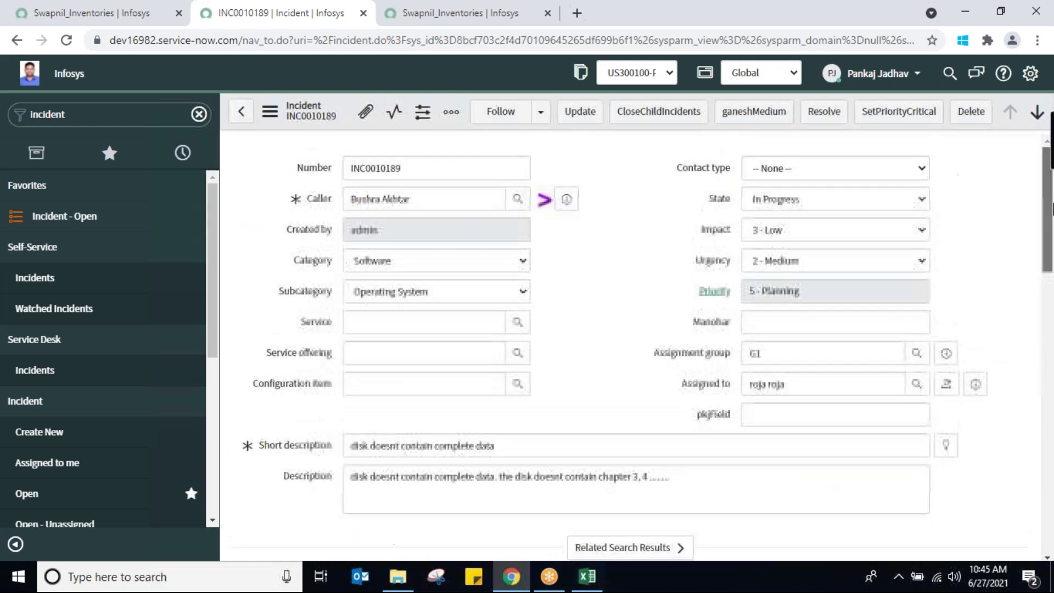
pyautogui.doubleClick(884, 353)
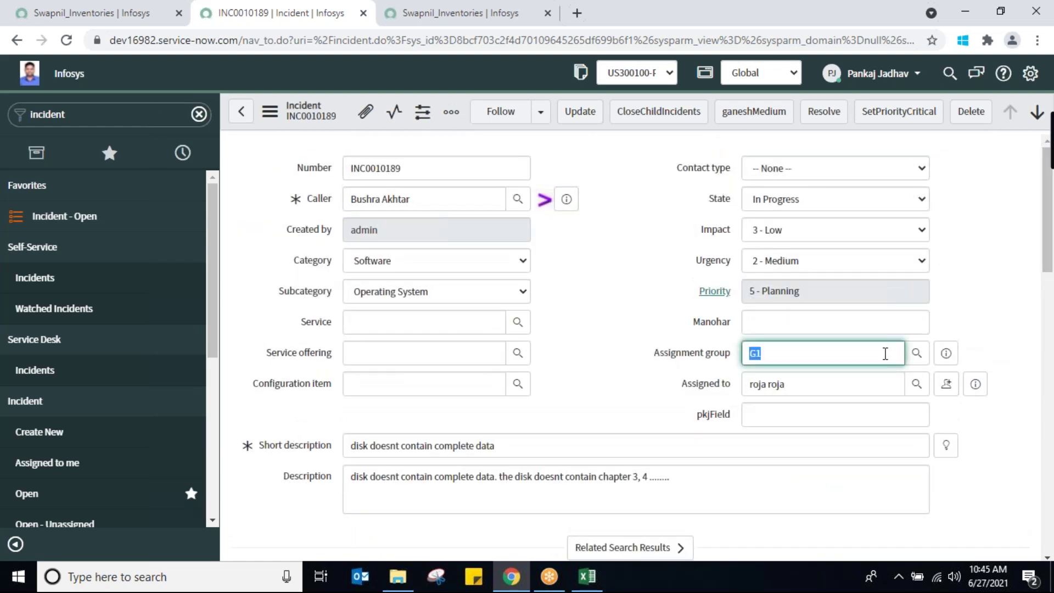
pyautogui.press('BackSpace')
pyautogui.click(916, 354)
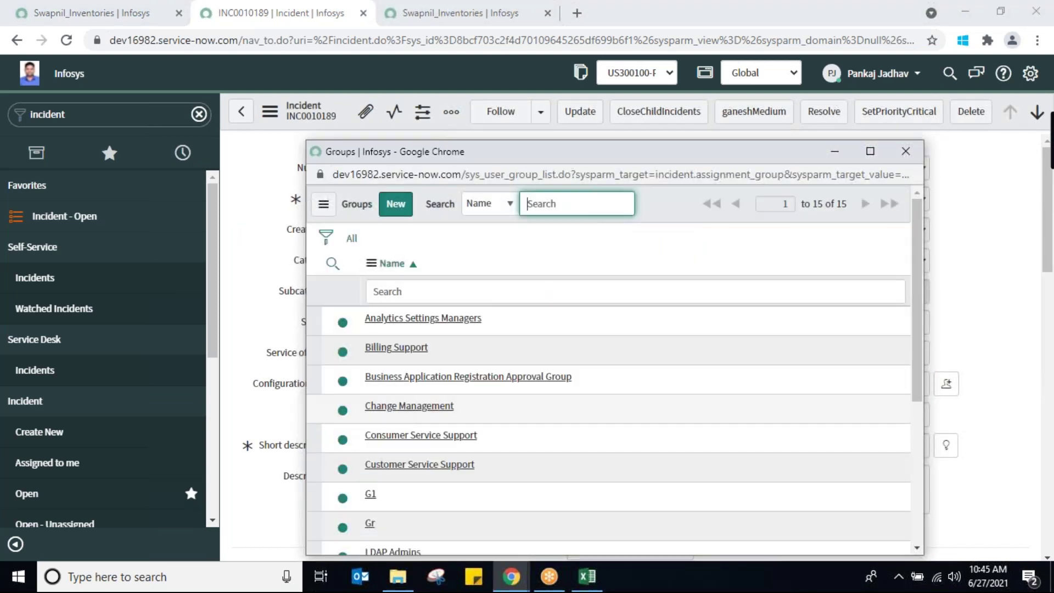
pyautogui.click(402, 408)
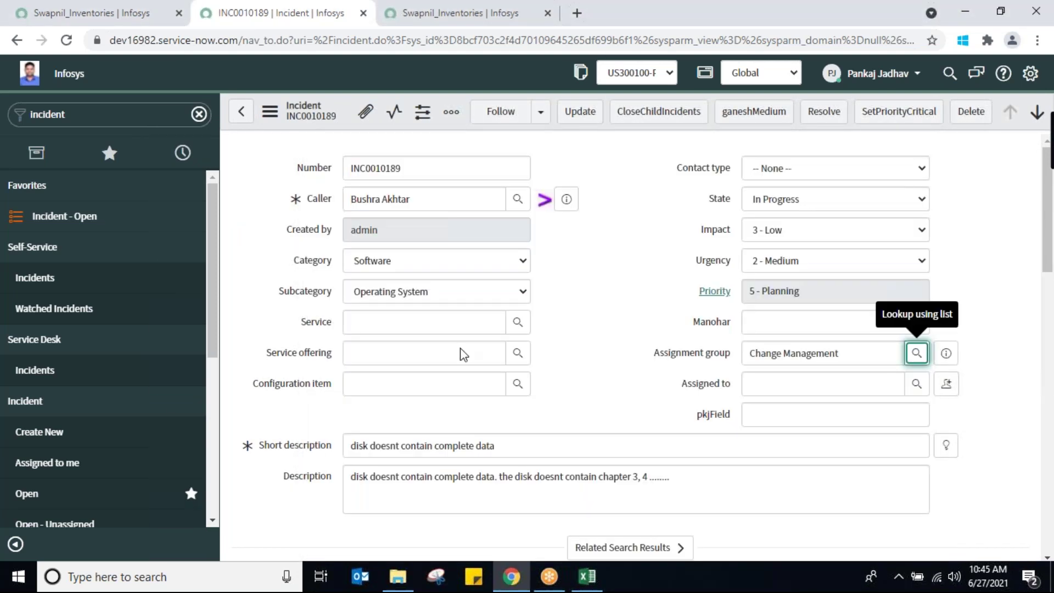
# Save the incident from the header menu and dismiss the duplicate-description alert
pyautogui.rightClick(383, 132)
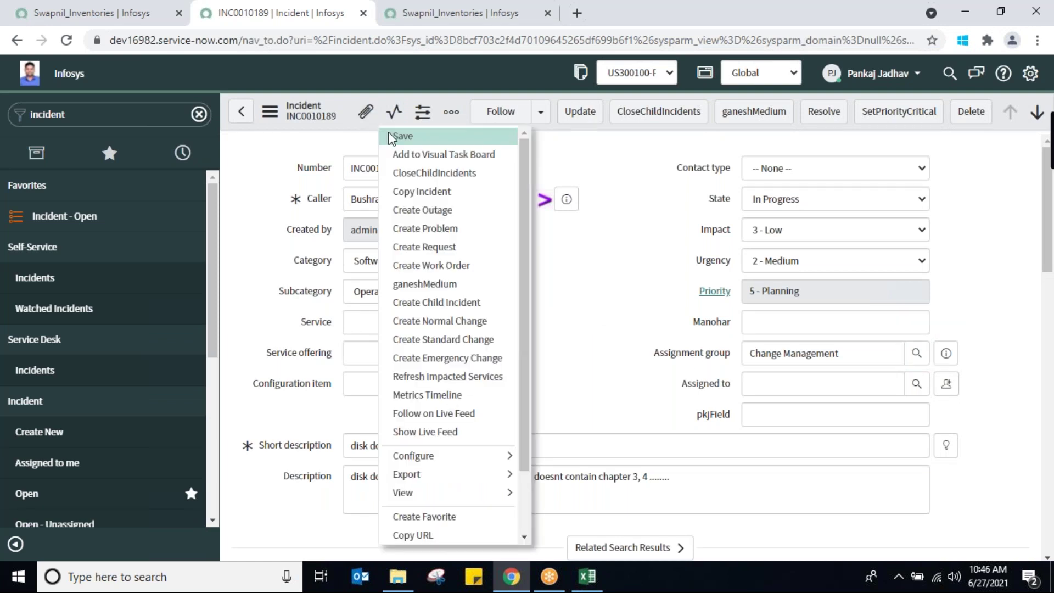
pyautogui.click(391, 137)
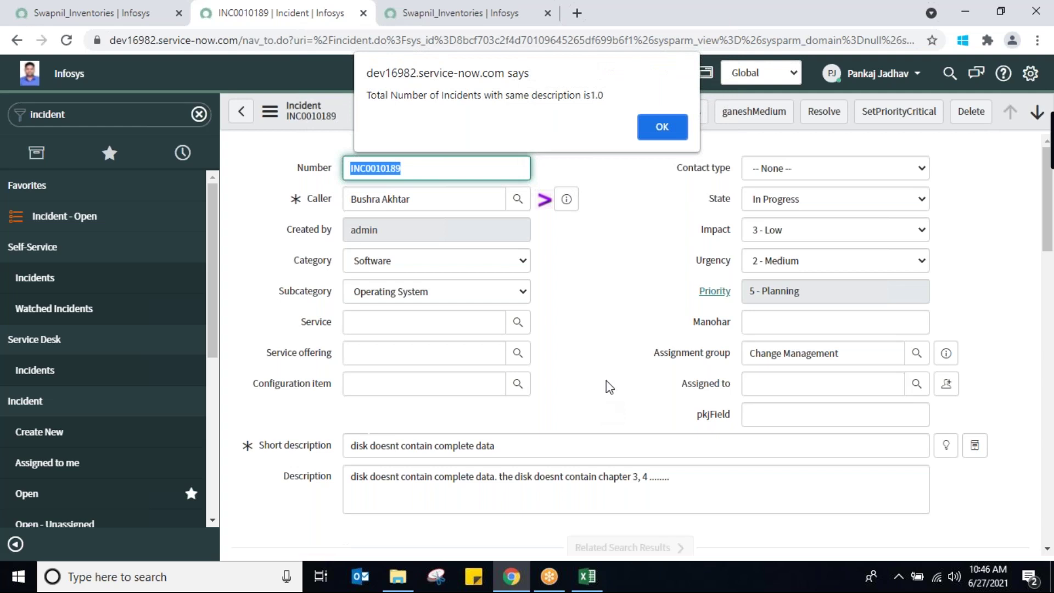
pyautogui.click(658, 129)
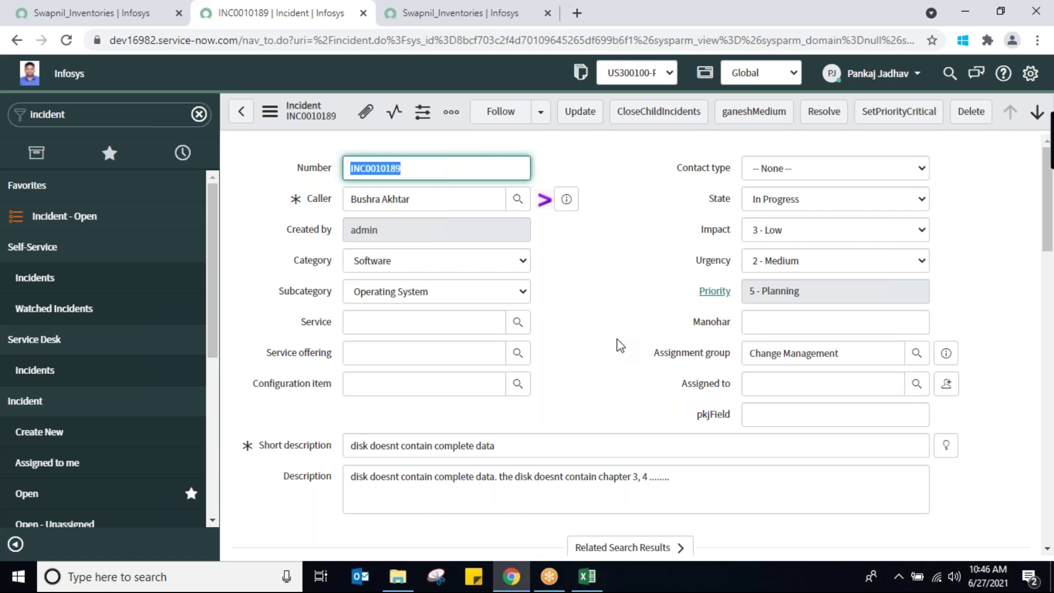
pyautogui.tripleClick(847, 353)
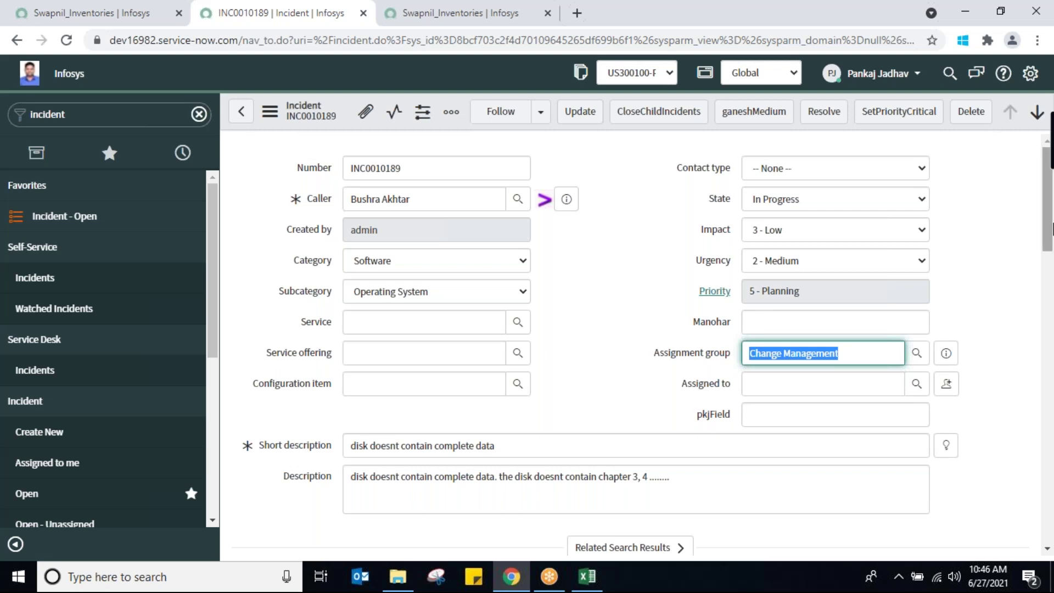
pyautogui.click(1051, 334)
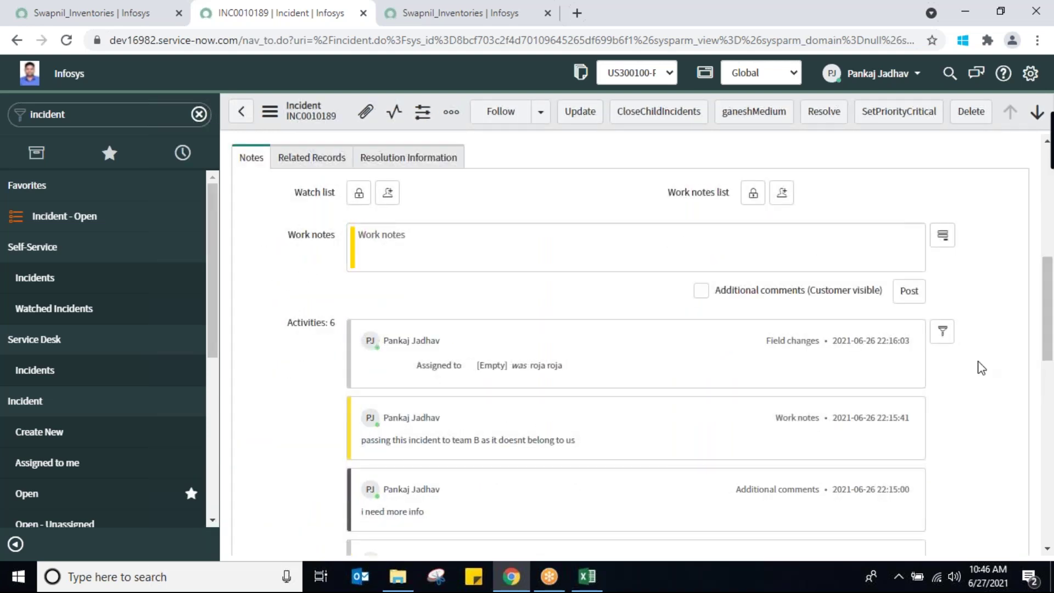
pyautogui.moveTo(1049, 349); pyautogui.dragTo(1051, 223)
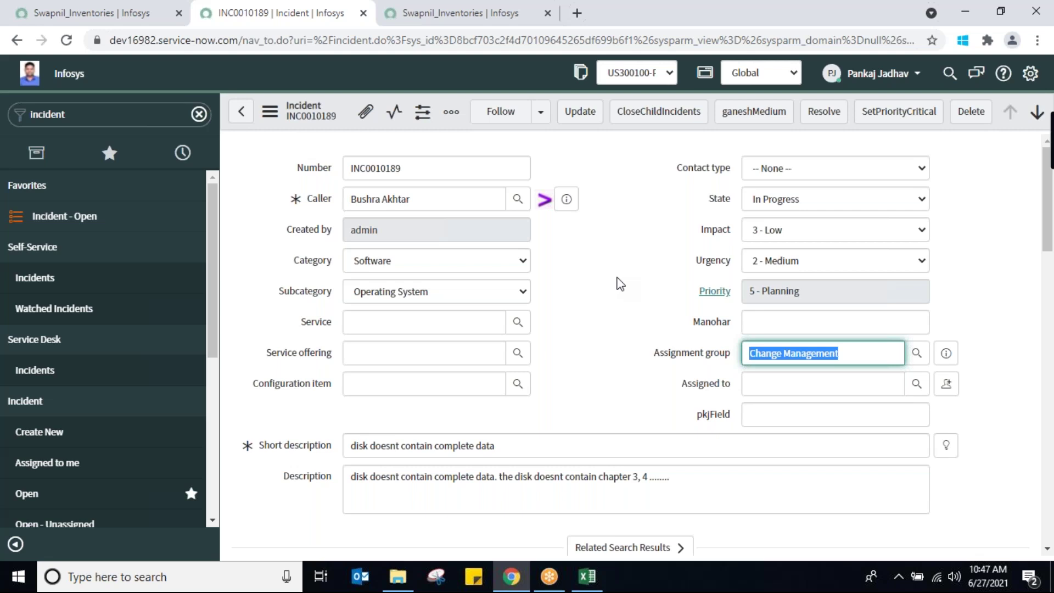
pyautogui.click(845, 209)
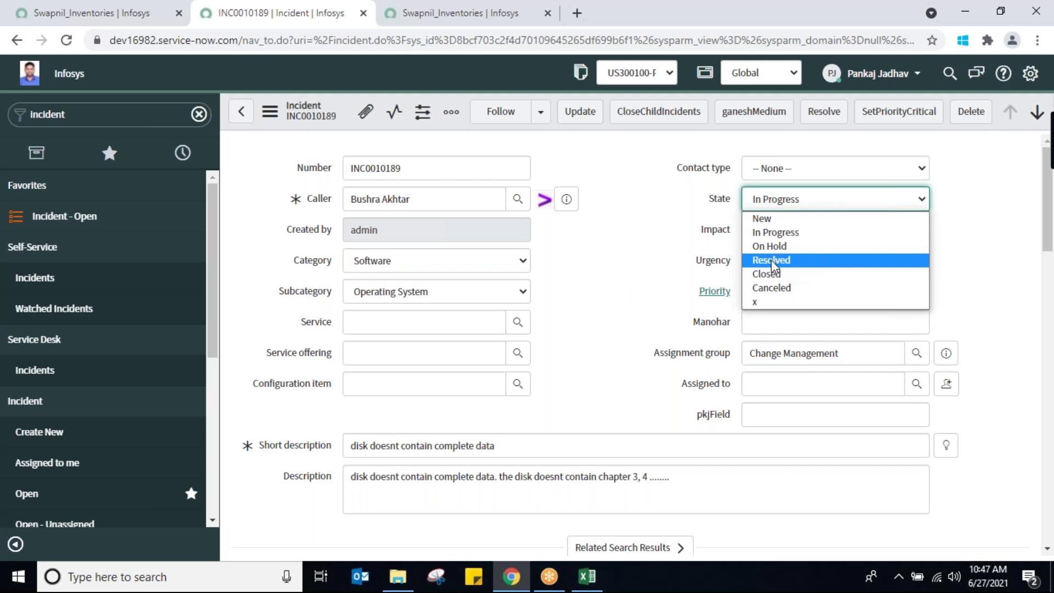
pyautogui.click(592, 291)
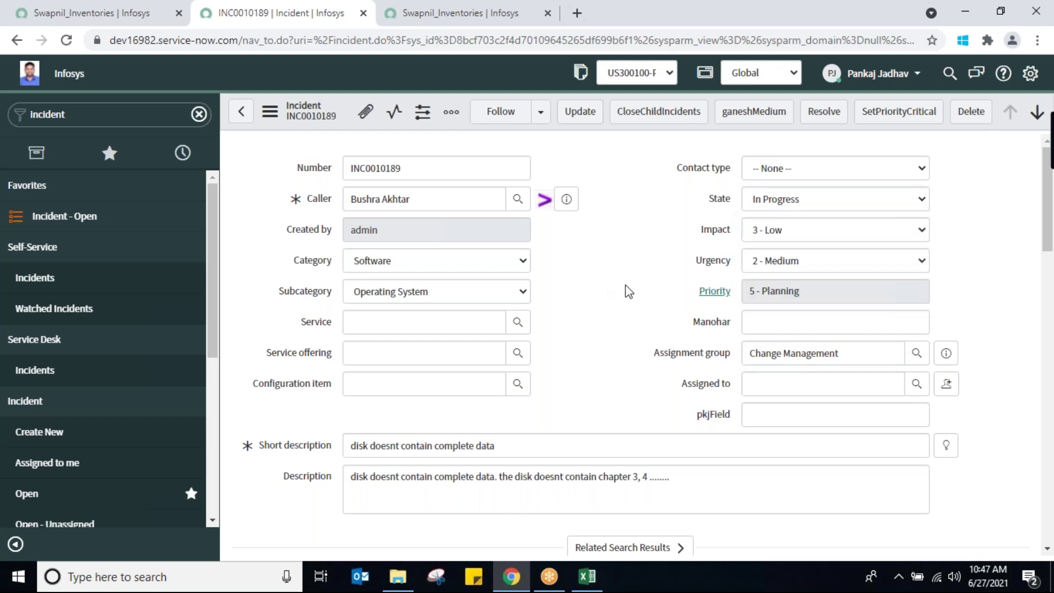
pyautogui.moveTo(1049, 224); pyautogui.dragTo(1051, 322)
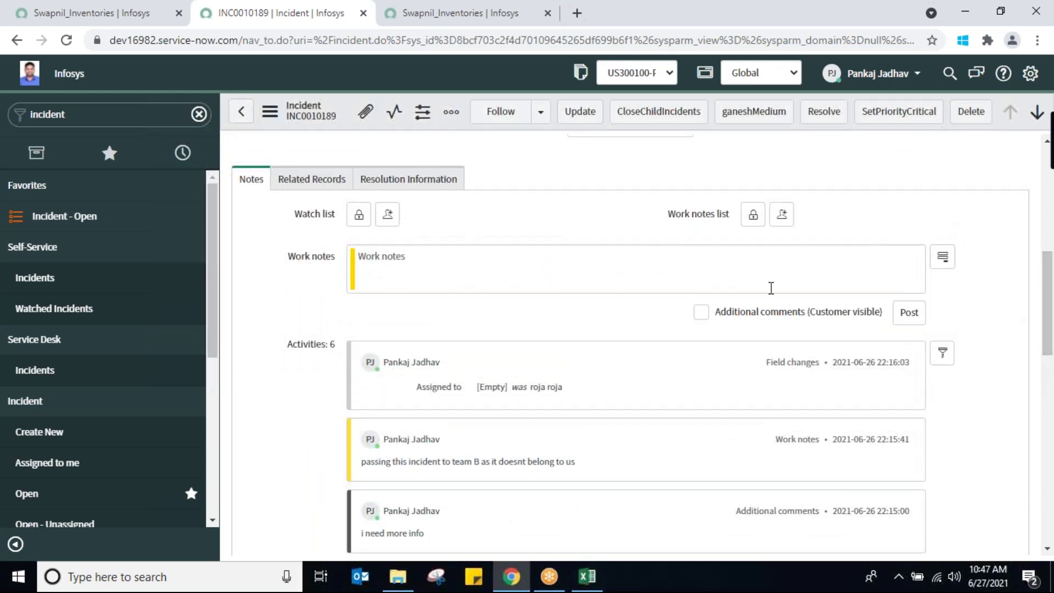
# Post the Additional comment 'i want serial numbr of the disk' to the incident
pyautogui.click(701, 312)
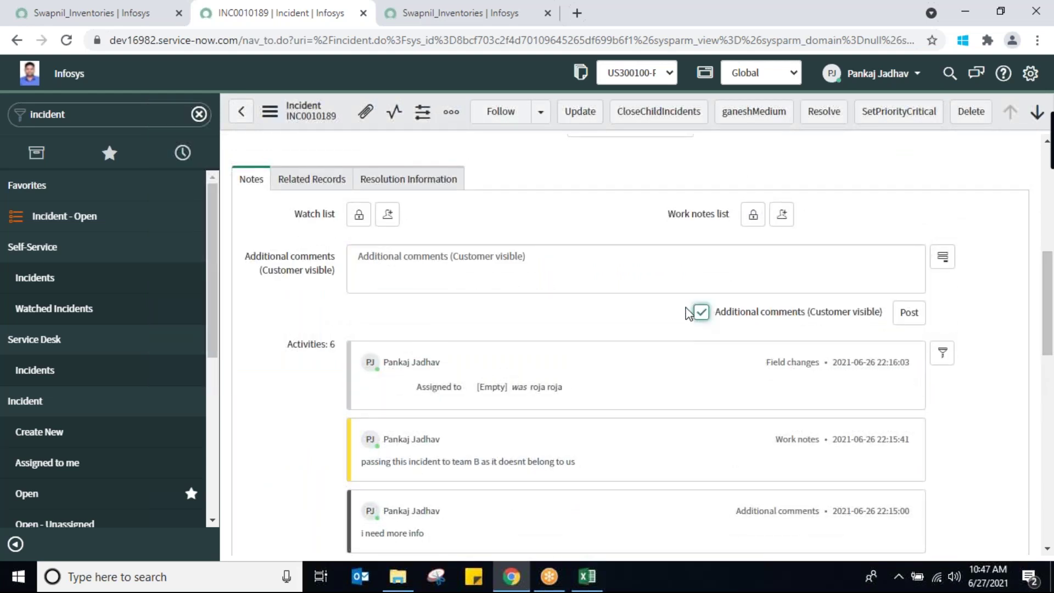
pyautogui.click(545, 267)
pyautogui.write('i want serial numbr of the disk')
pyautogui.click(908, 312)
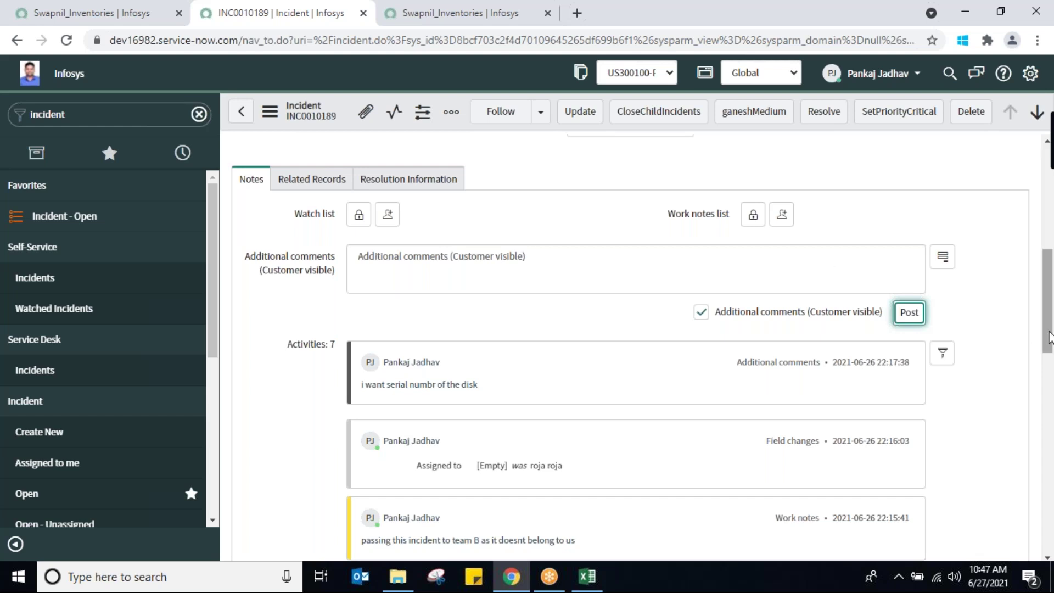
pyautogui.moveTo(1048, 336); pyautogui.dragTo(1048, 232)
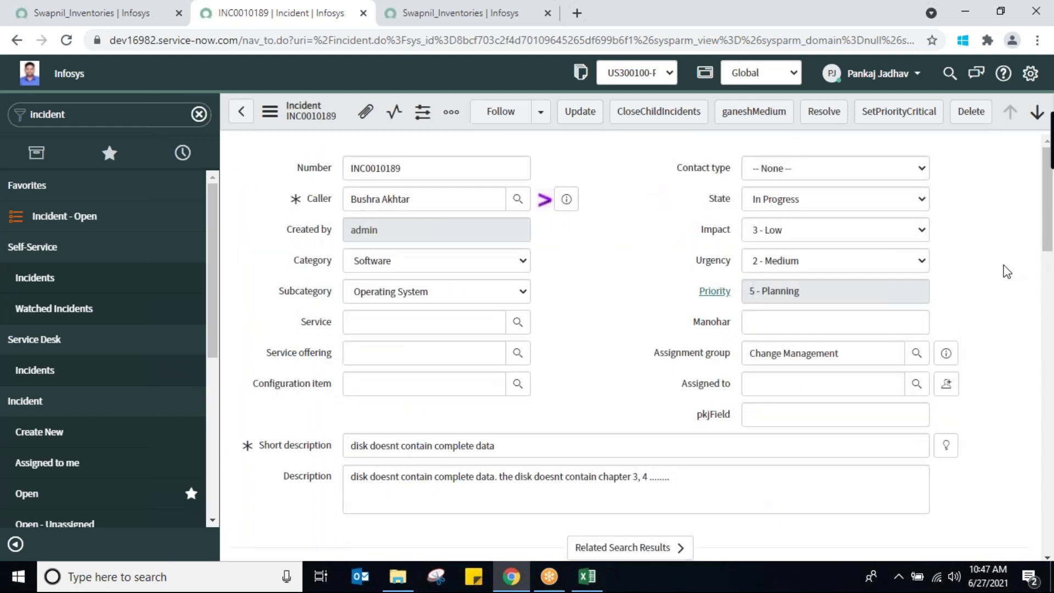
# Set the incident State to On Hold with reason Awaiting Caller and save it
pyautogui.click(877, 198)
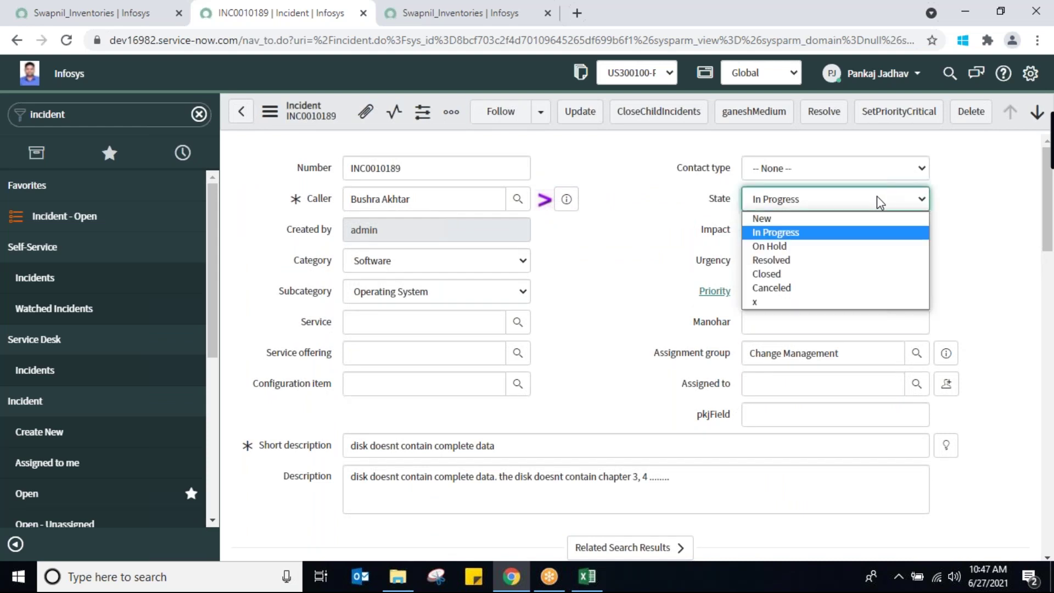
pyautogui.click(799, 252)
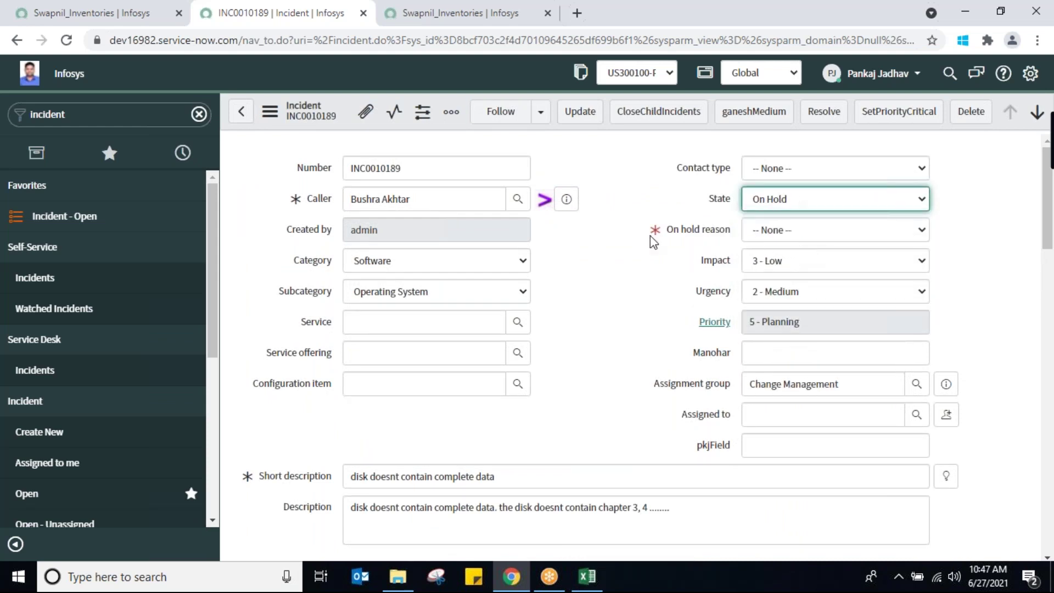
pyautogui.click(817, 229)
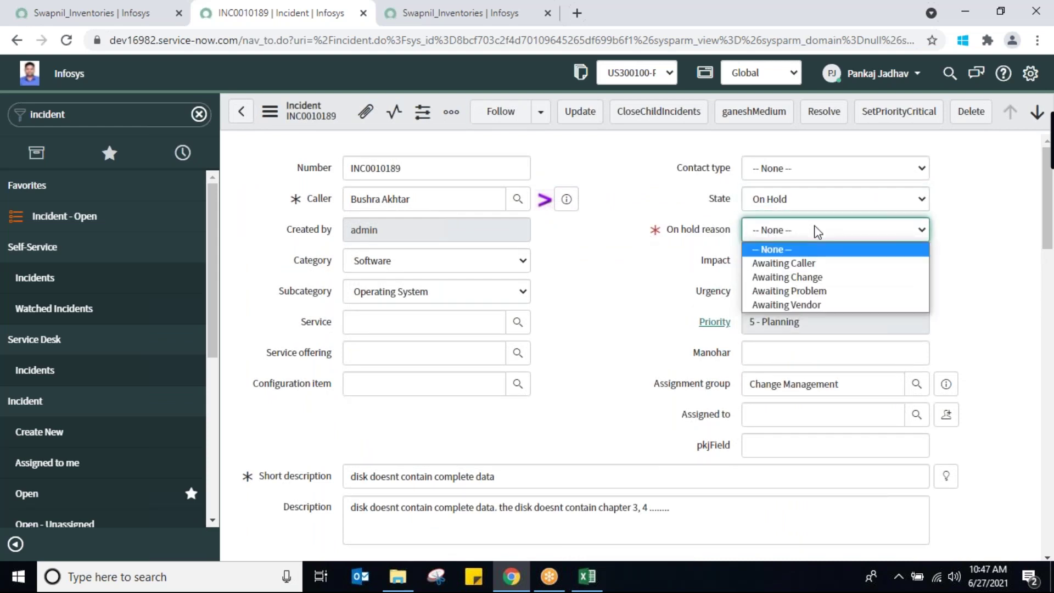
pyautogui.click(797, 261)
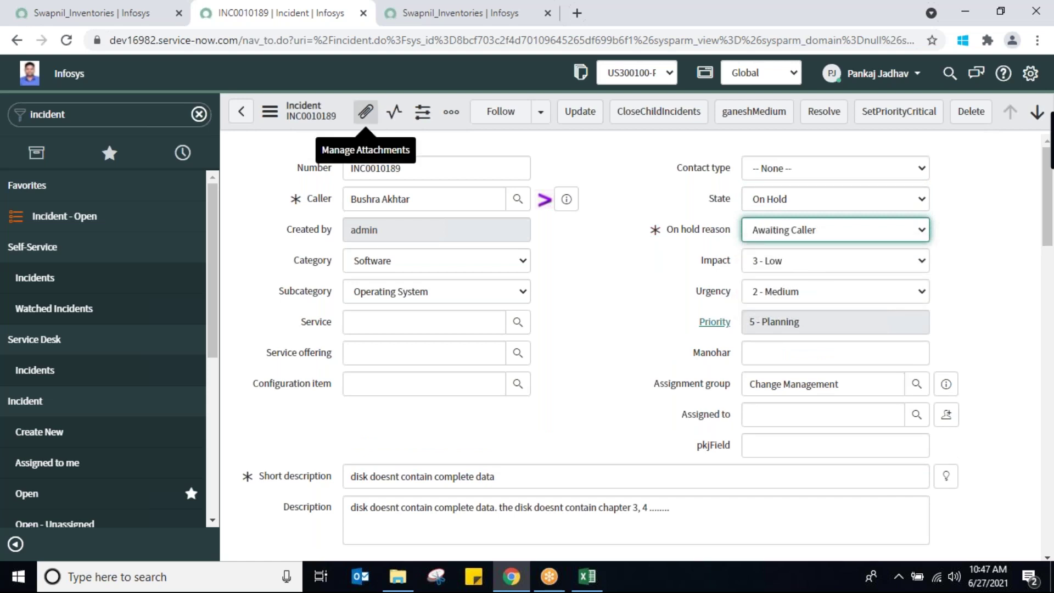
pyautogui.rightClick(456, 125)
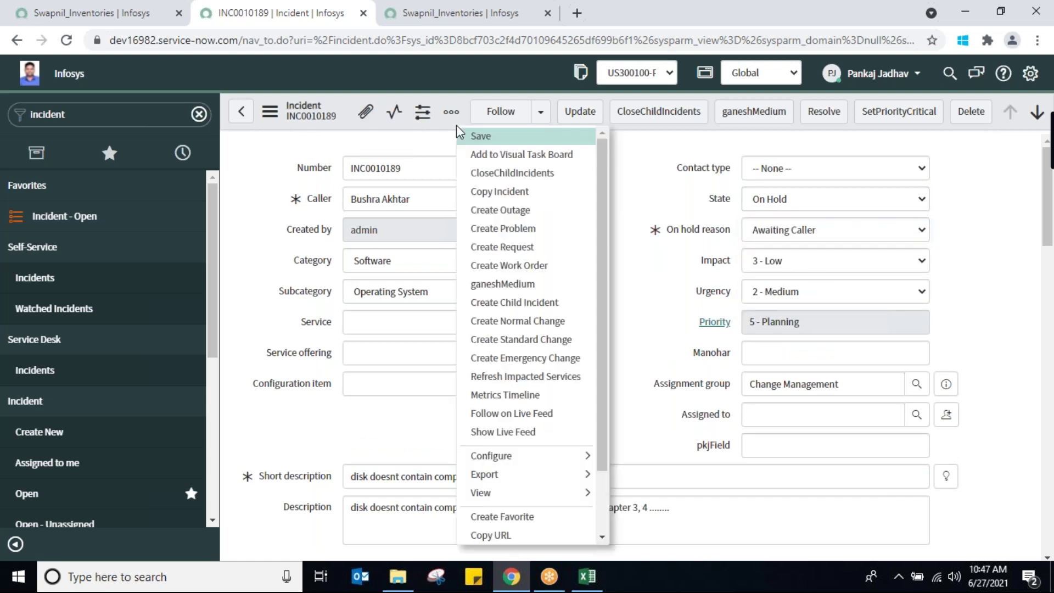
pyautogui.click(472, 136)
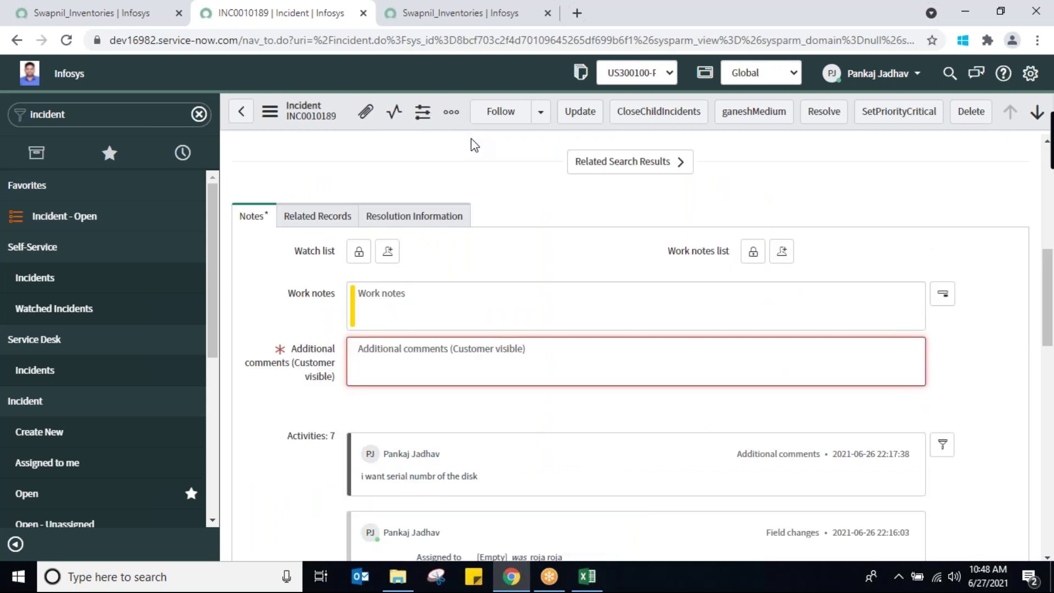
# Add the comment 'awaiting info' and save the incident again, dismissing the duplicate-description alert
pyautogui.write('awaiting info')
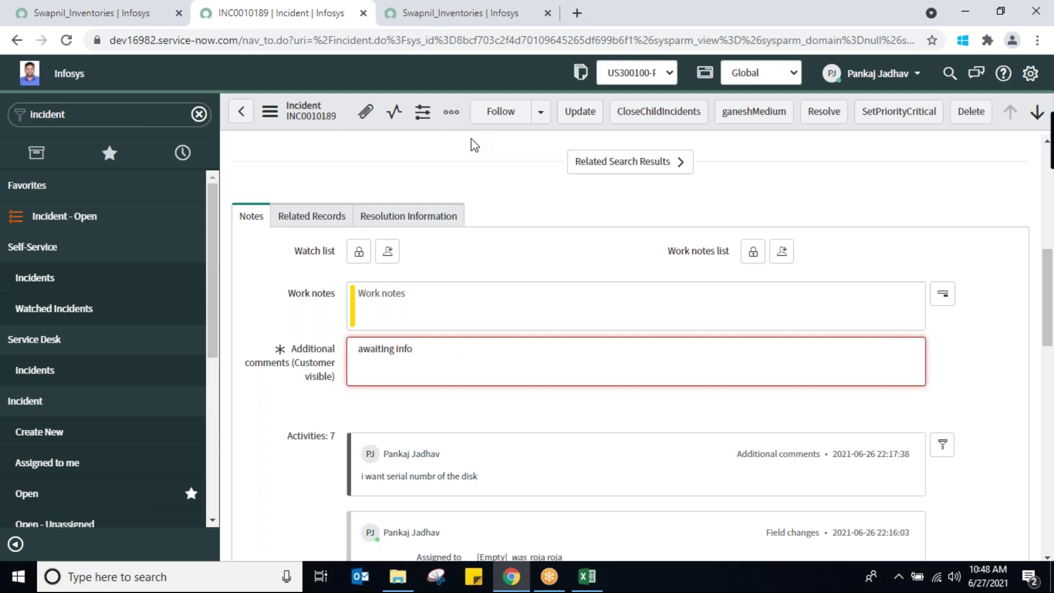
pyautogui.rightClick(384, 127)
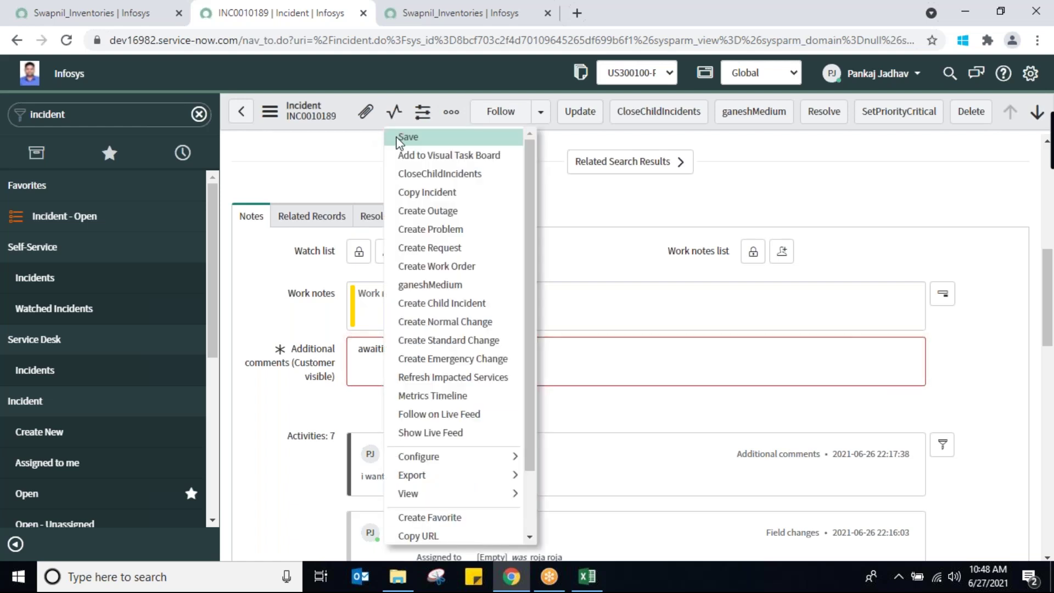
pyautogui.click(399, 138)
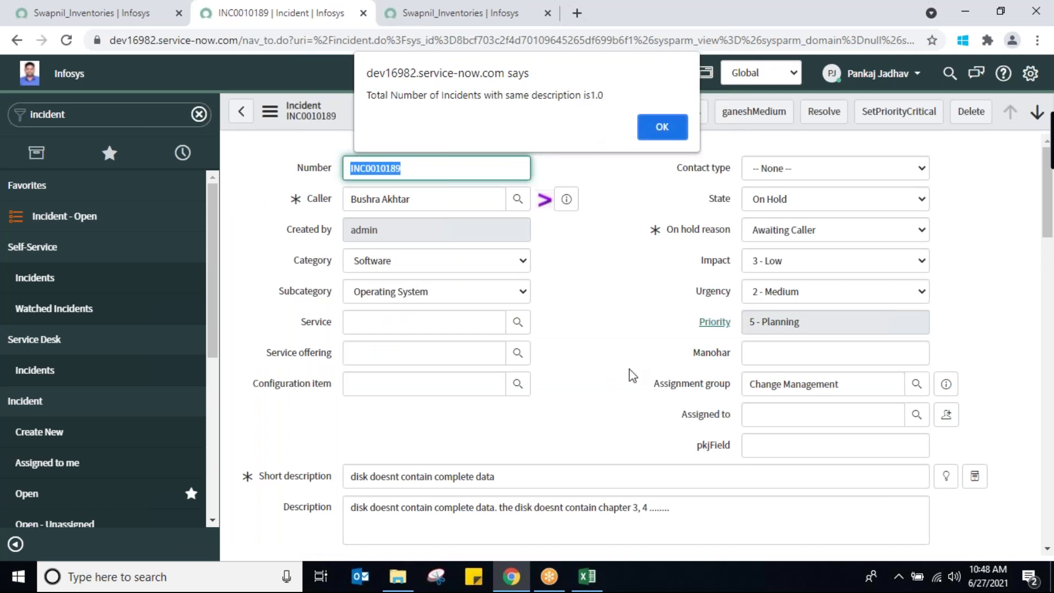
pyautogui.click(659, 131)
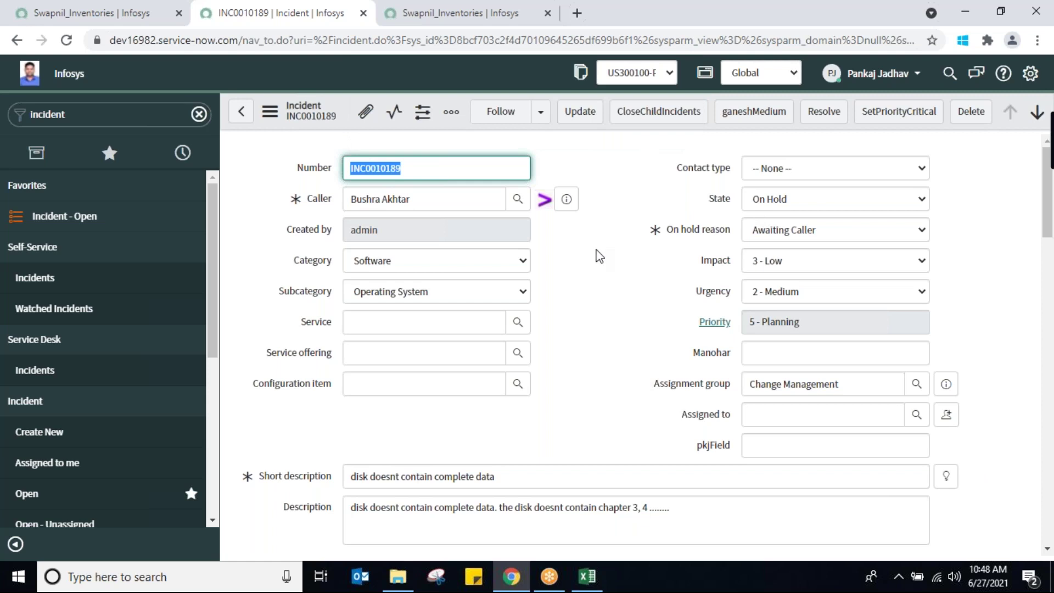
# Change the State to Resolved and attempt a save, revealing the missing mandatory resolution fields
pyautogui.click(885, 203)
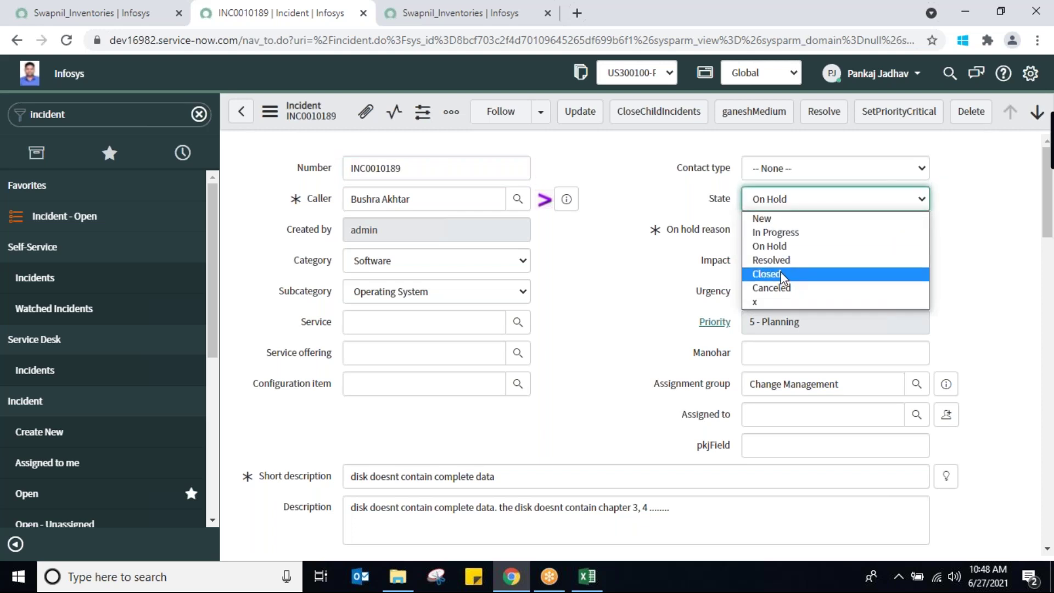
pyautogui.click(801, 261)
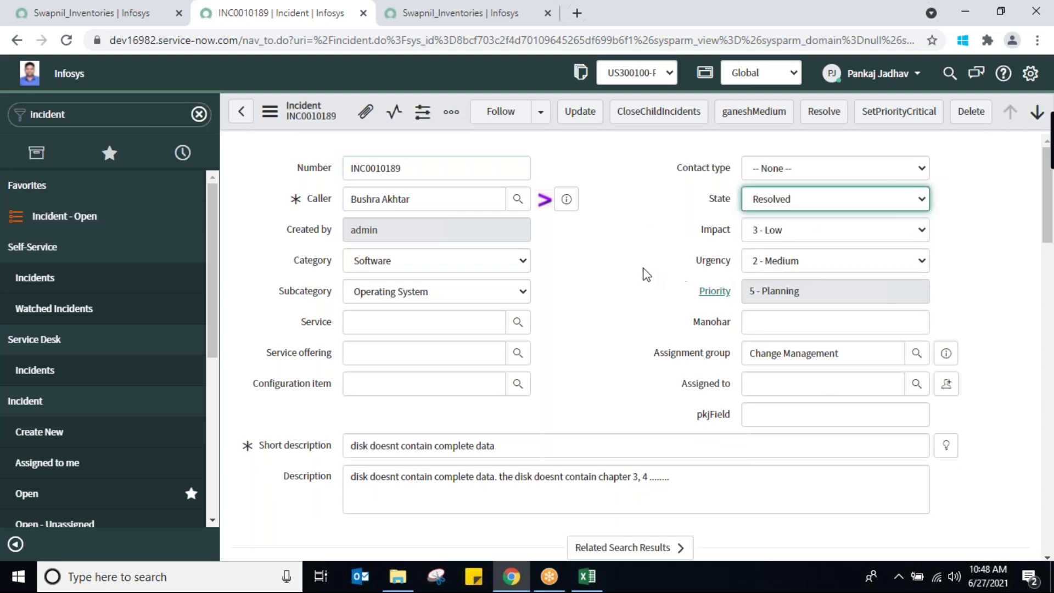
pyautogui.rightClick(458, 127)
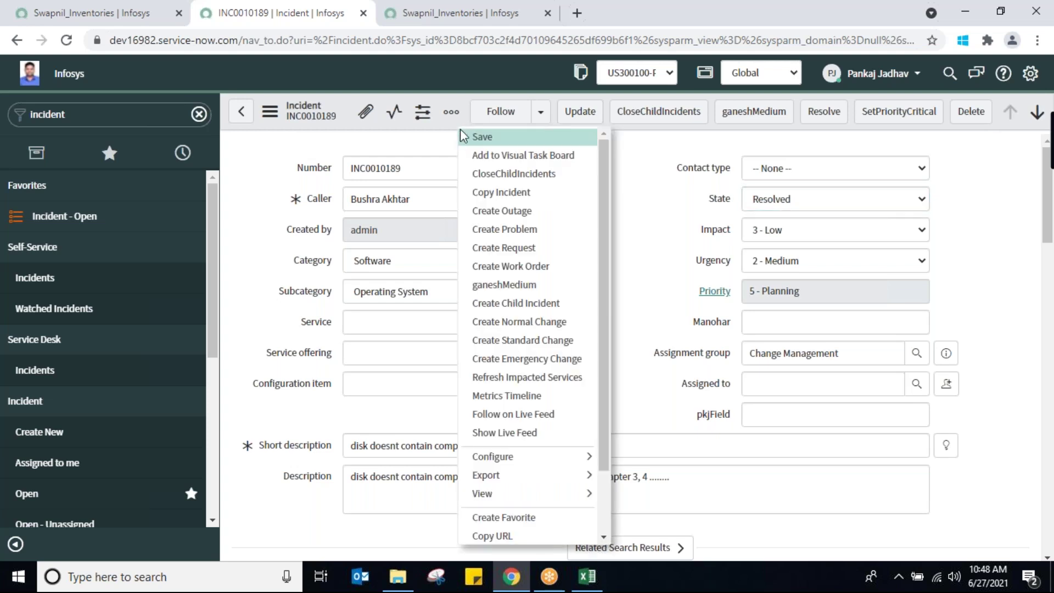
pyautogui.click(471, 135)
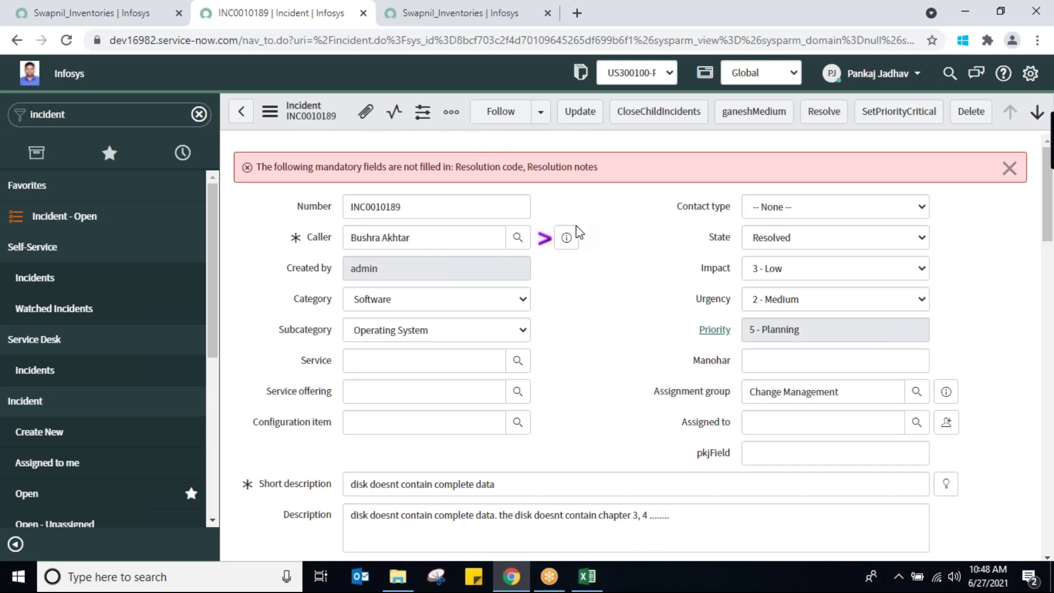
pyautogui.moveTo(457, 166); pyautogui.dragTo(606, 179)
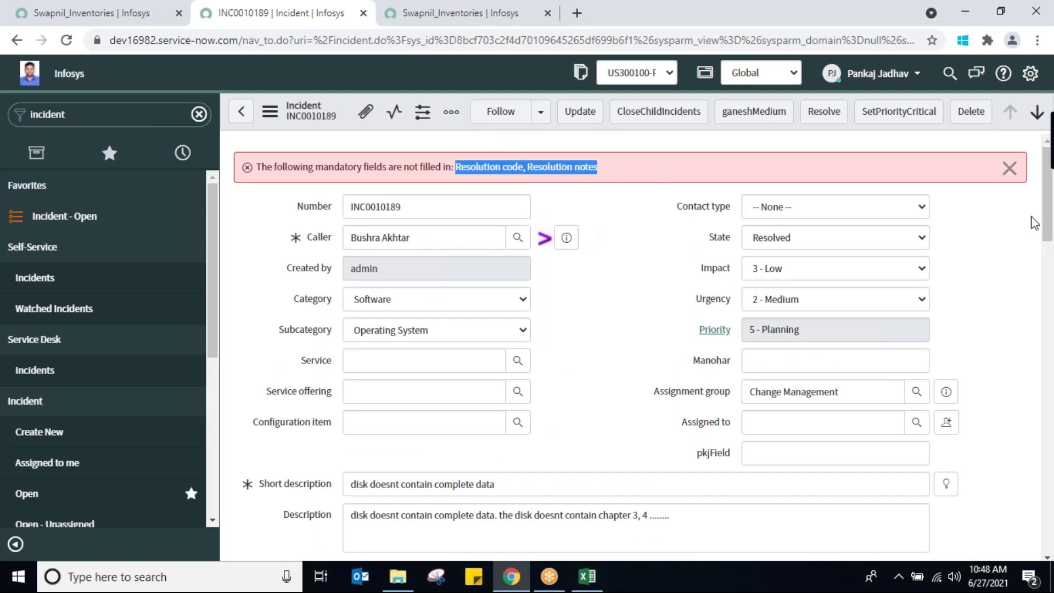
pyautogui.moveTo(1051, 224); pyautogui.dragTo(1051, 327)
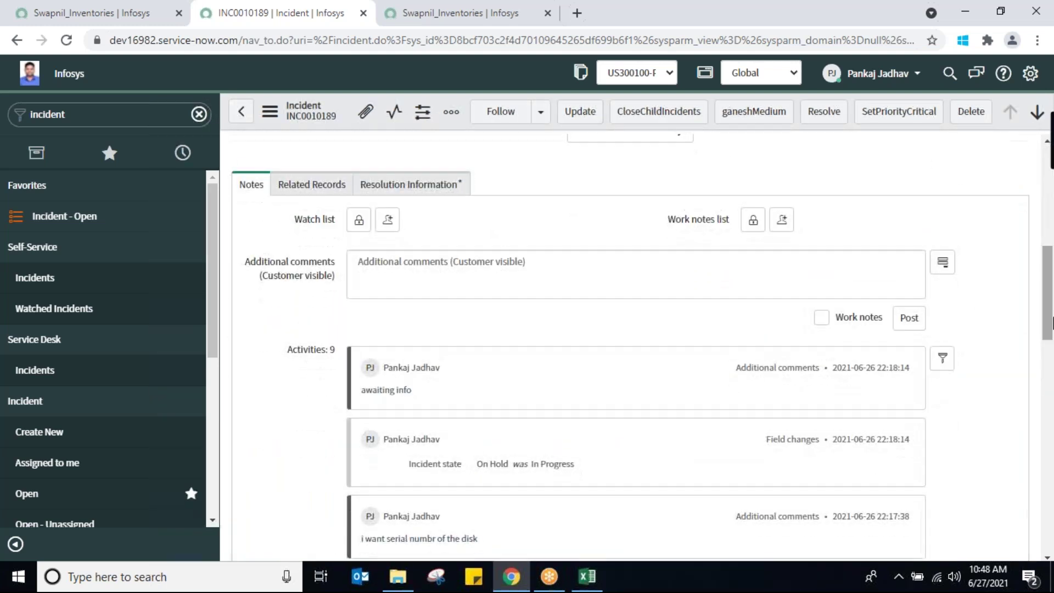
# Choose resolution code Solved (Permanently), note 'gave a replacmnt for hard disk', and update the incident
pyautogui.click(416, 193)
pyautogui.click(497, 253)
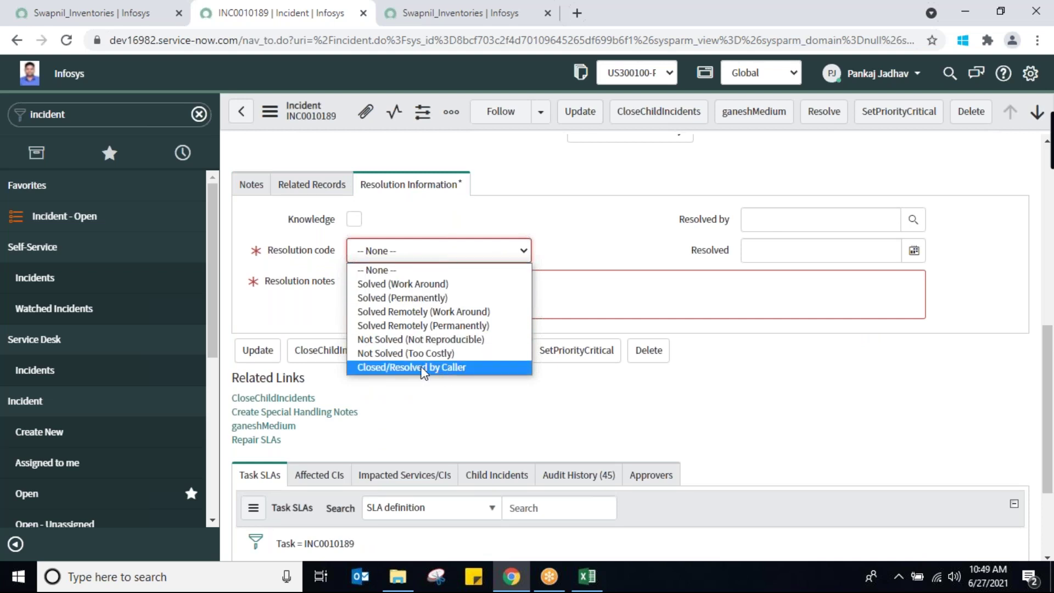
pyautogui.click(431, 283)
pyautogui.click(472, 257)
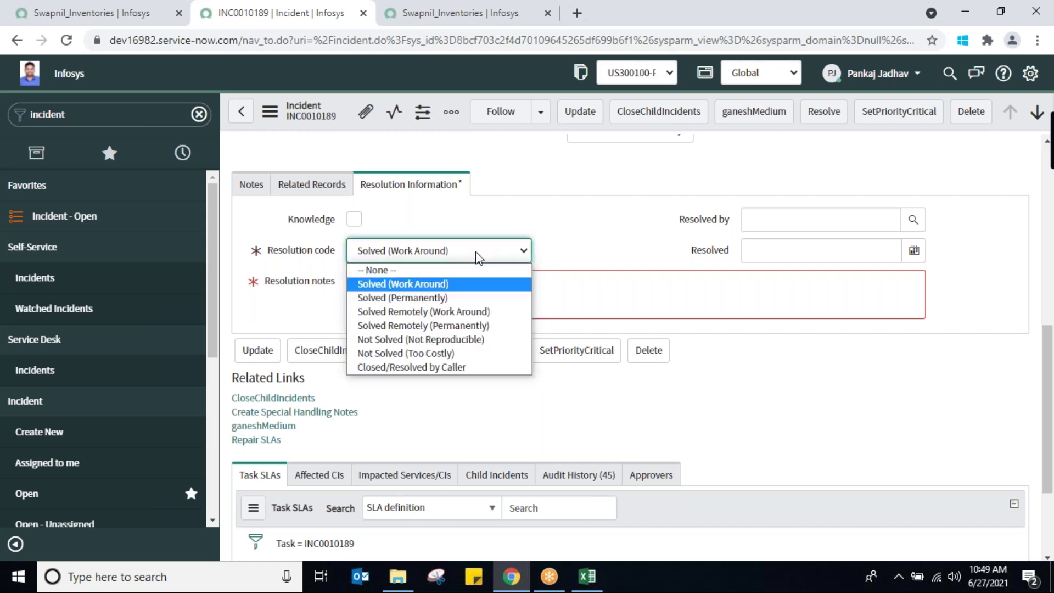
pyautogui.click(439, 298)
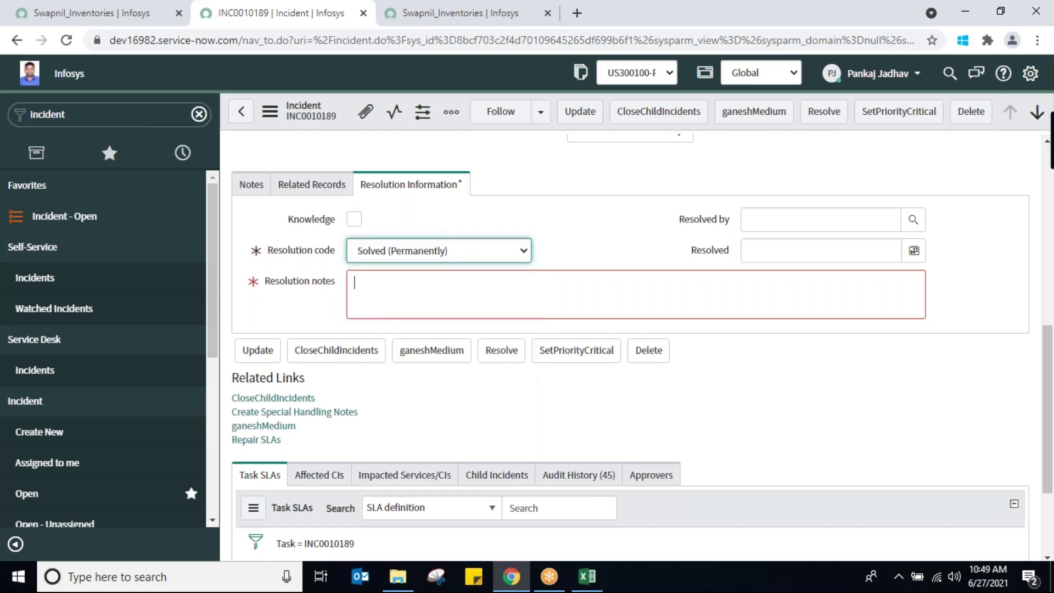
pyautogui.click(439, 301)
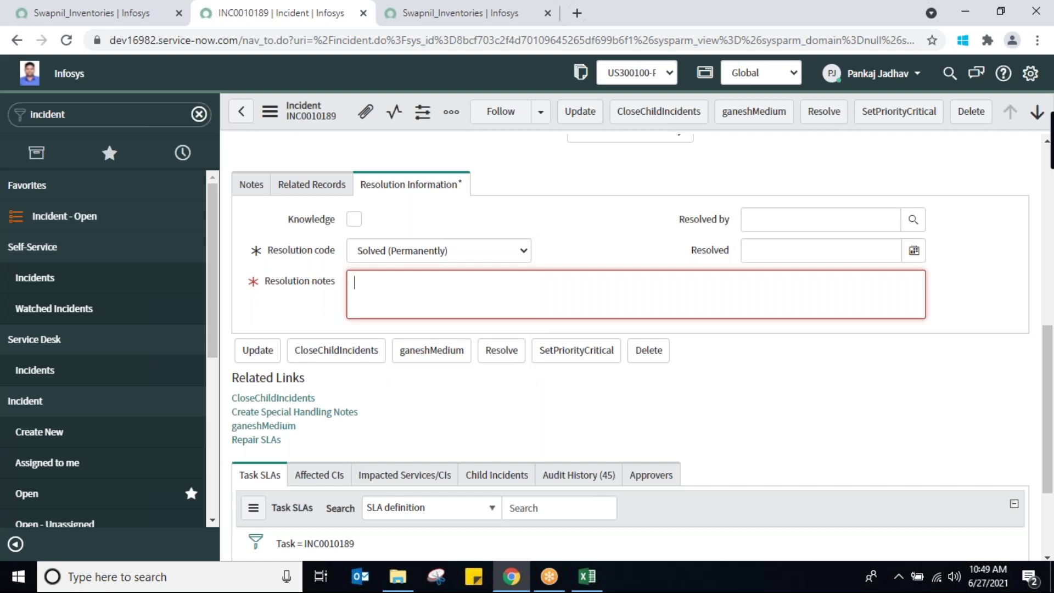
pyautogui.write('gave a replacmnt fo')
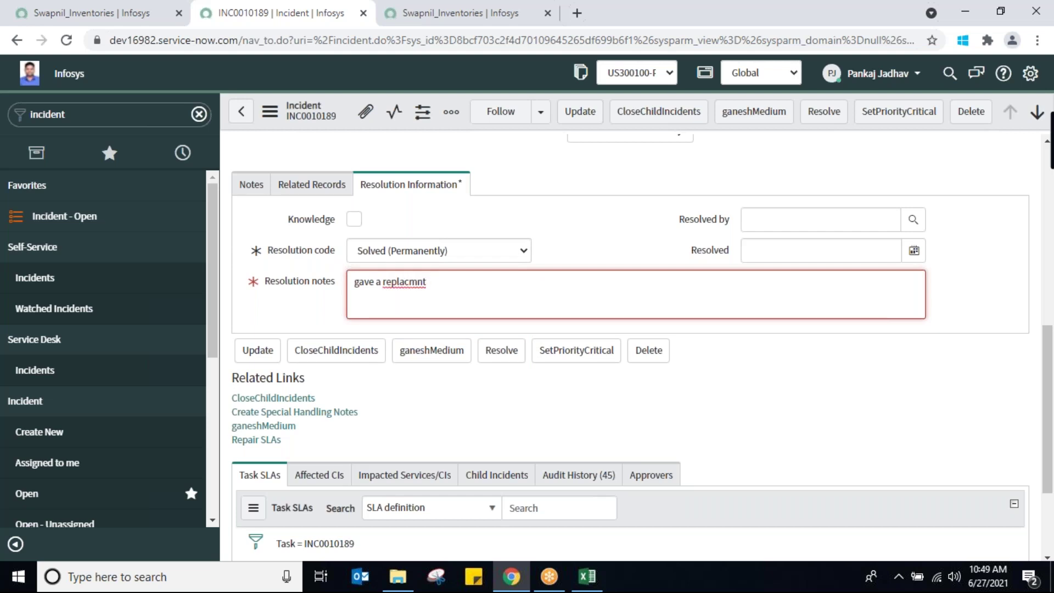
pyautogui.write('r hard disk')
pyautogui.click(256, 355)
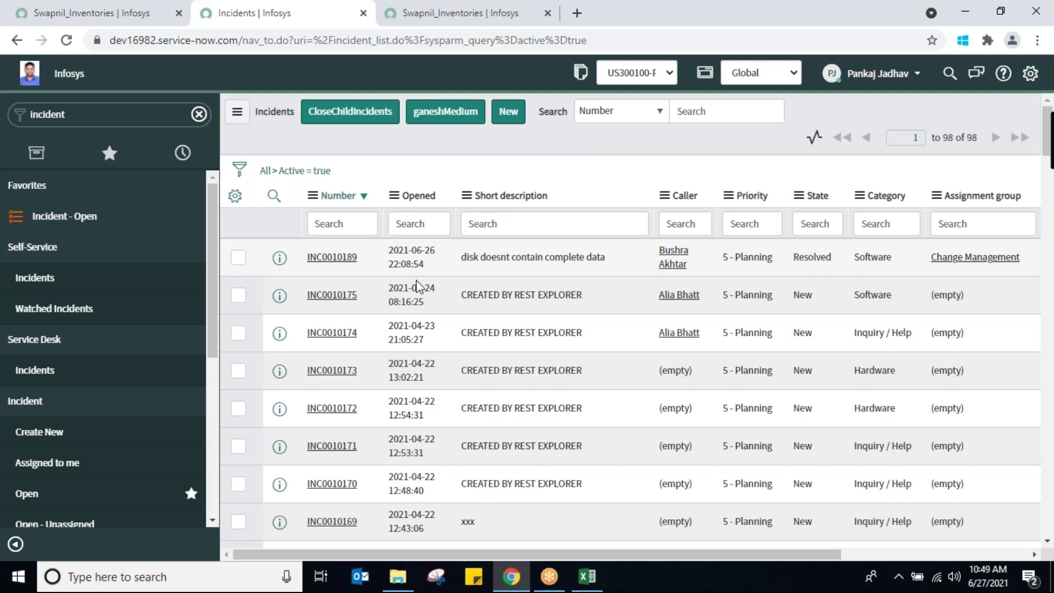
# Open INC0010189 from the list, change its State from Resolved to Closed and save it
pyautogui.click(331, 258)
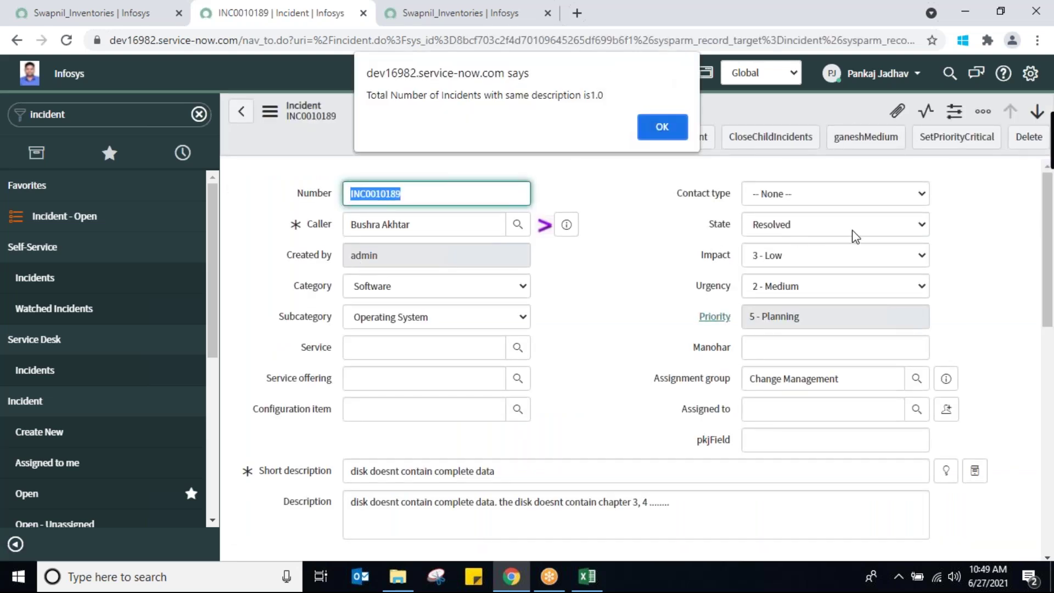
pyautogui.click(661, 126)
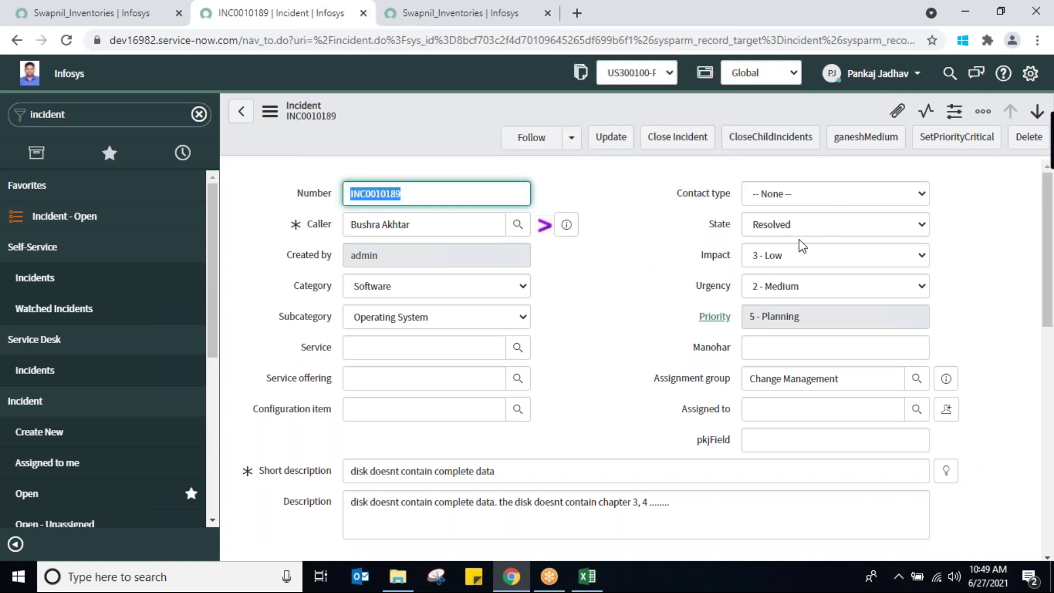
pyautogui.click(823, 227)
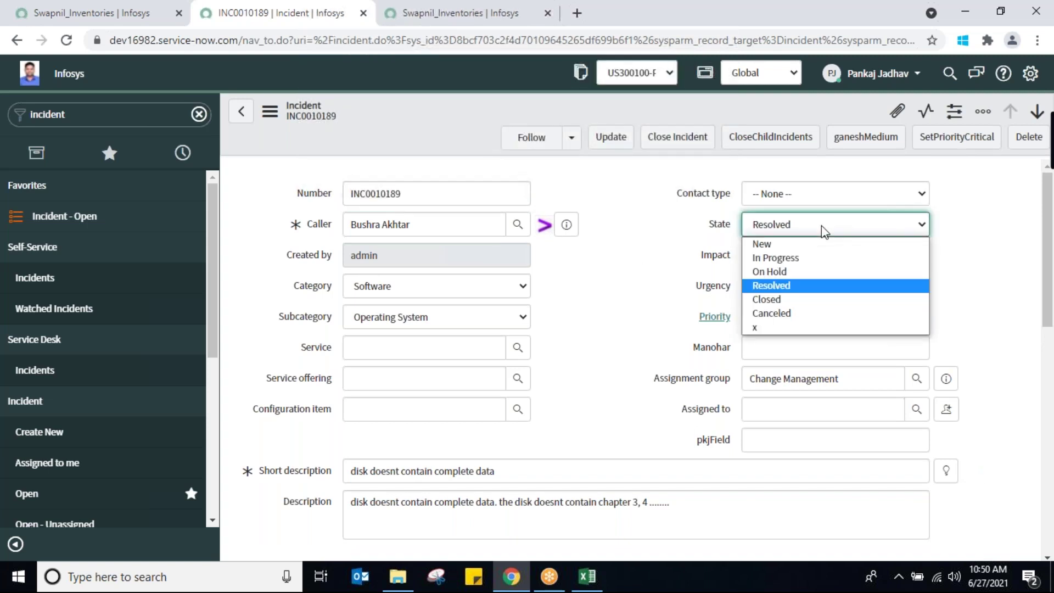
pyautogui.click(762, 301)
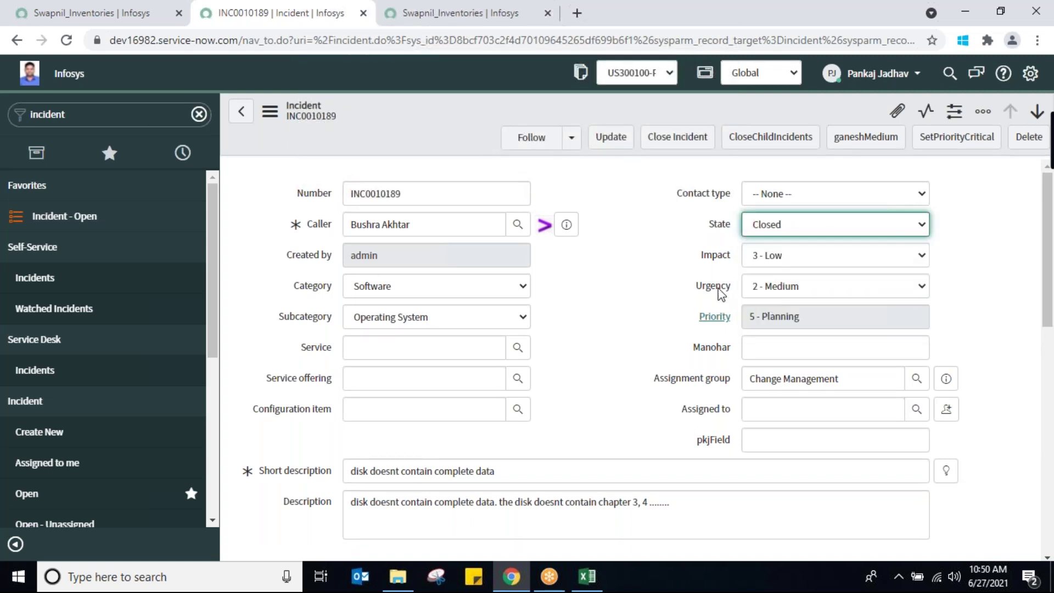
pyautogui.rightClick(451, 147)
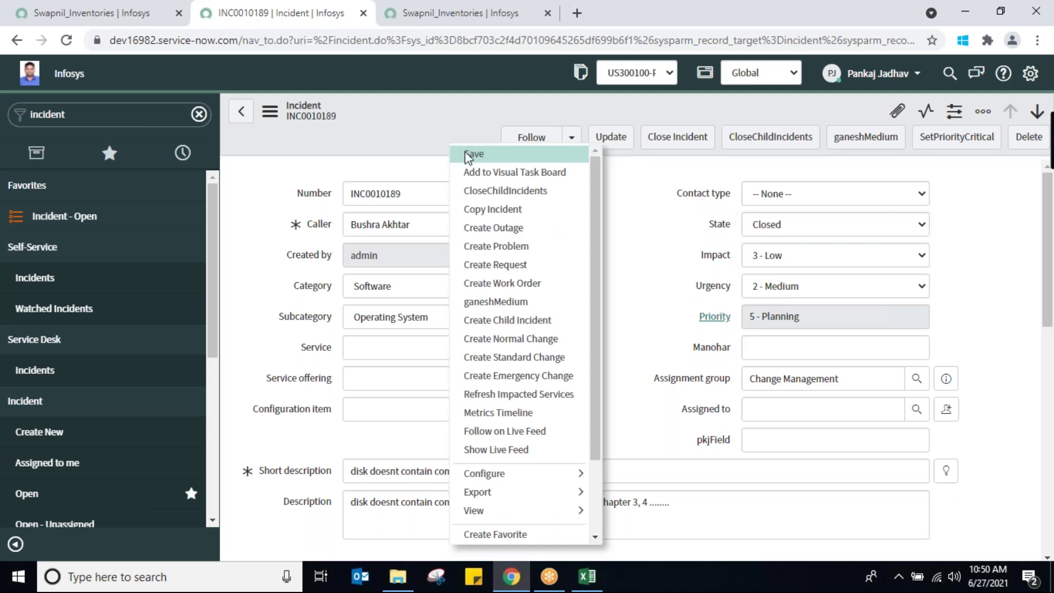
pyautogui.click(468, 155)
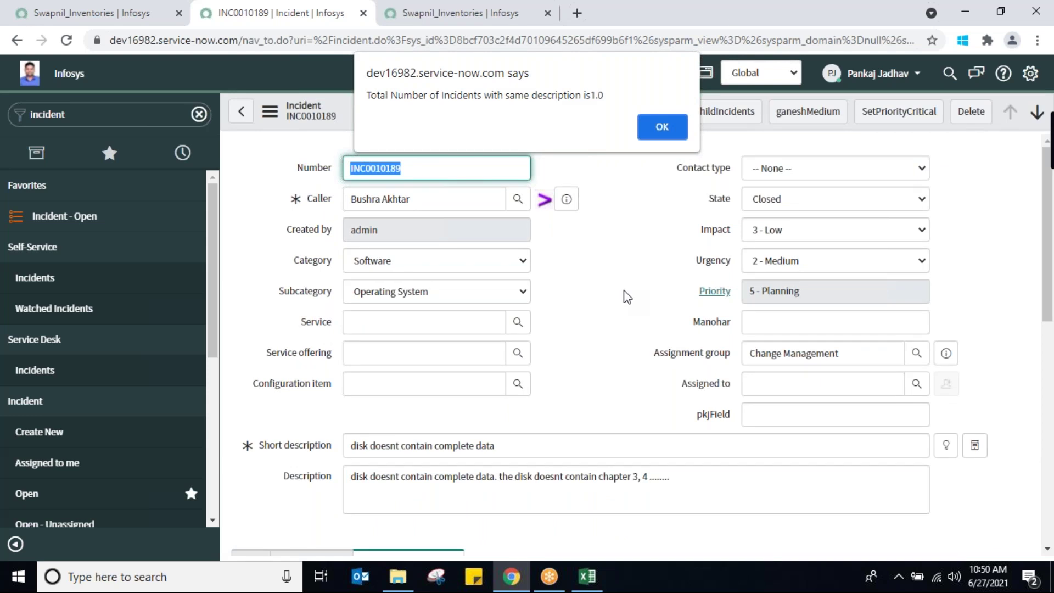
pyautogui.click(667, 131)
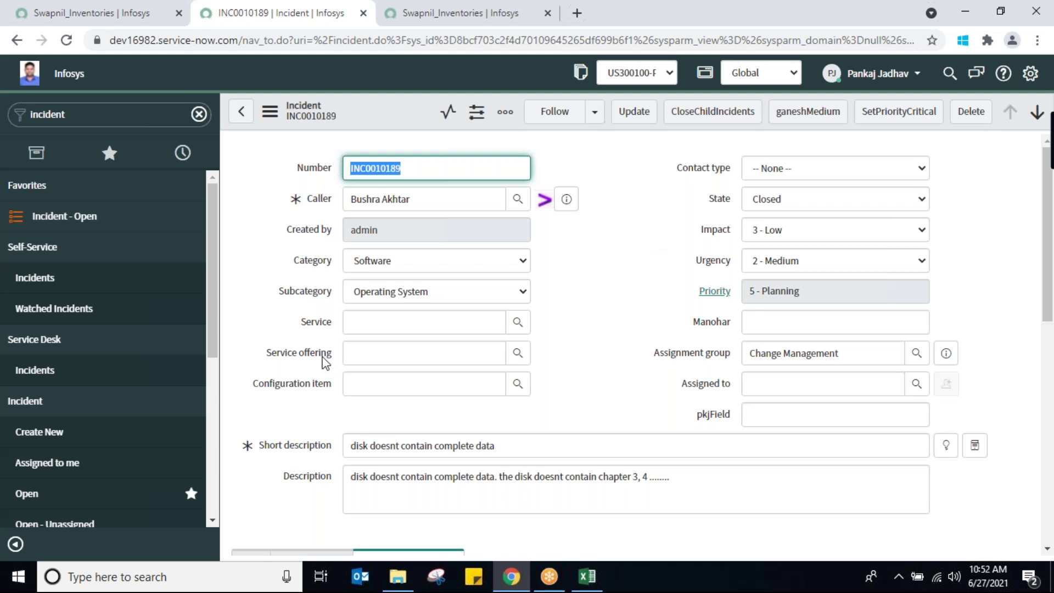
# Pick All in the Service lookup, then erase it so Service stays empty
pyautogui.click(410, 320)
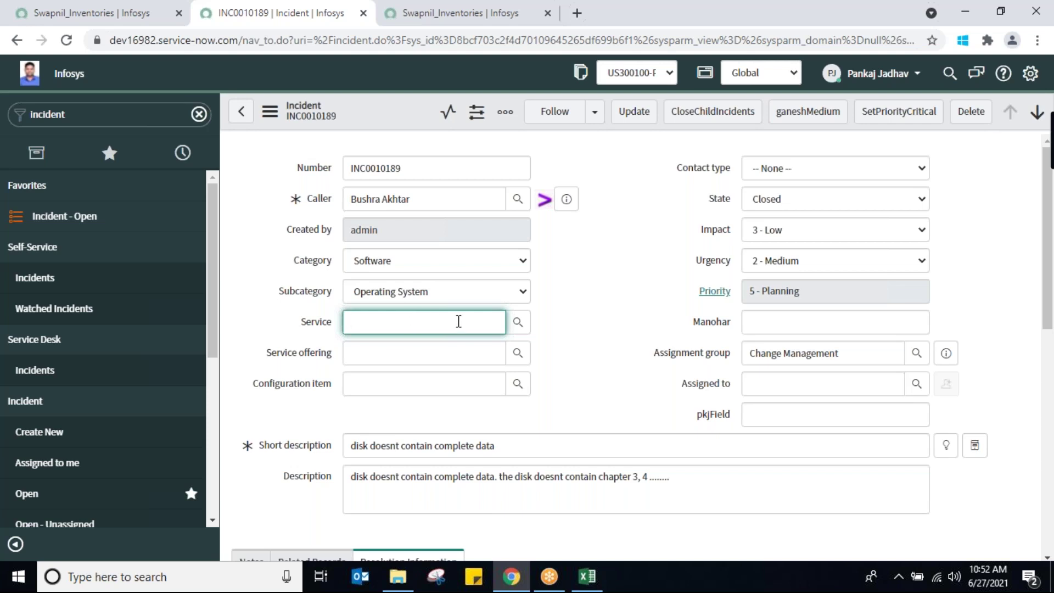
pyautogui.click(519, 323)
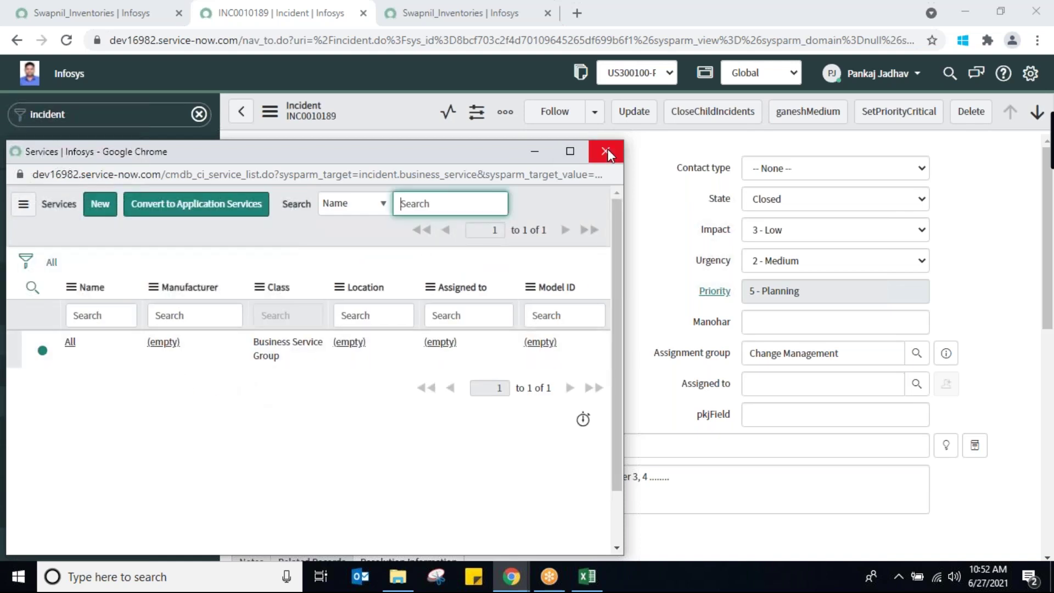
pyautogui.click(71, 349)
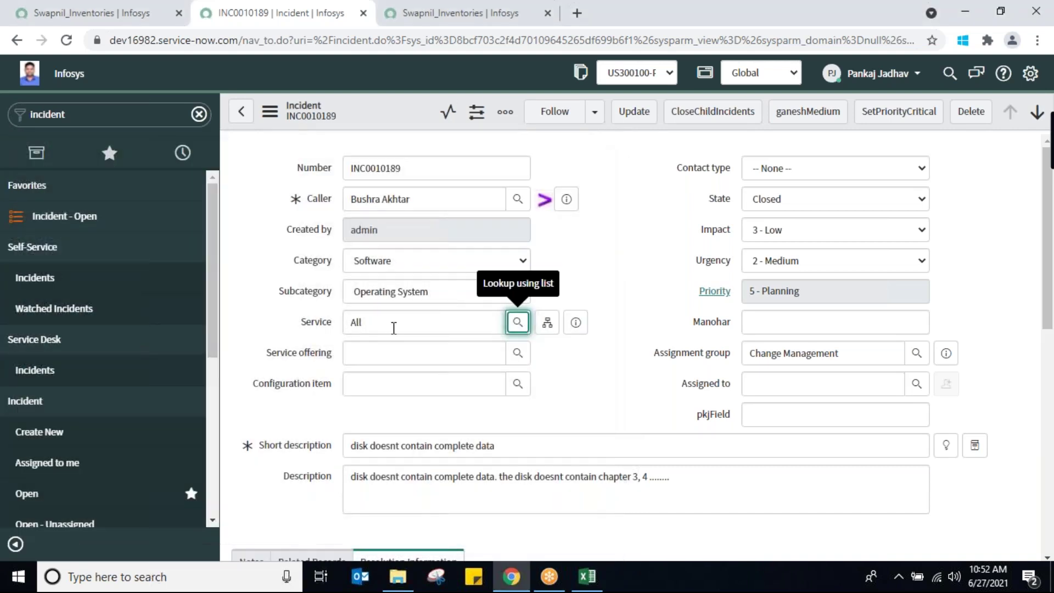
pyautogui.click(394, 328)
pyautogui.doubleClick(394, 328)
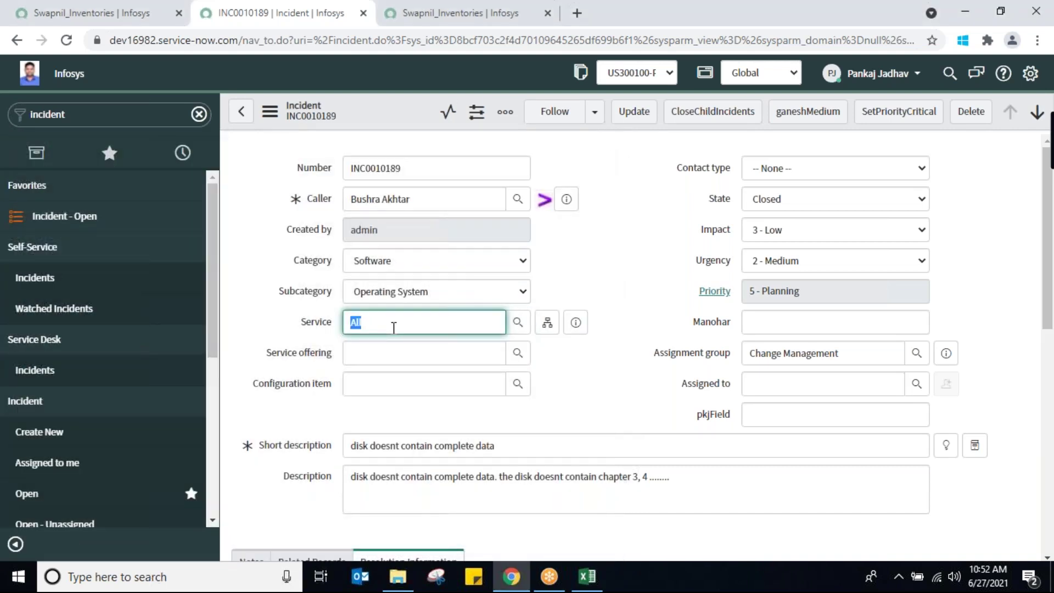
pyautogui.click(386, 362)
pyautogui.doubleClick(409, 325)
pyautogui.click(408, 325)
pyautogui.press('BackSpace')
pyautogui.press('BackSpace')
pyautogui.press('BackSpace')
# Choose Cloud NAT as the Configuration item from the lookup list
pyautogui.click(518, 393)
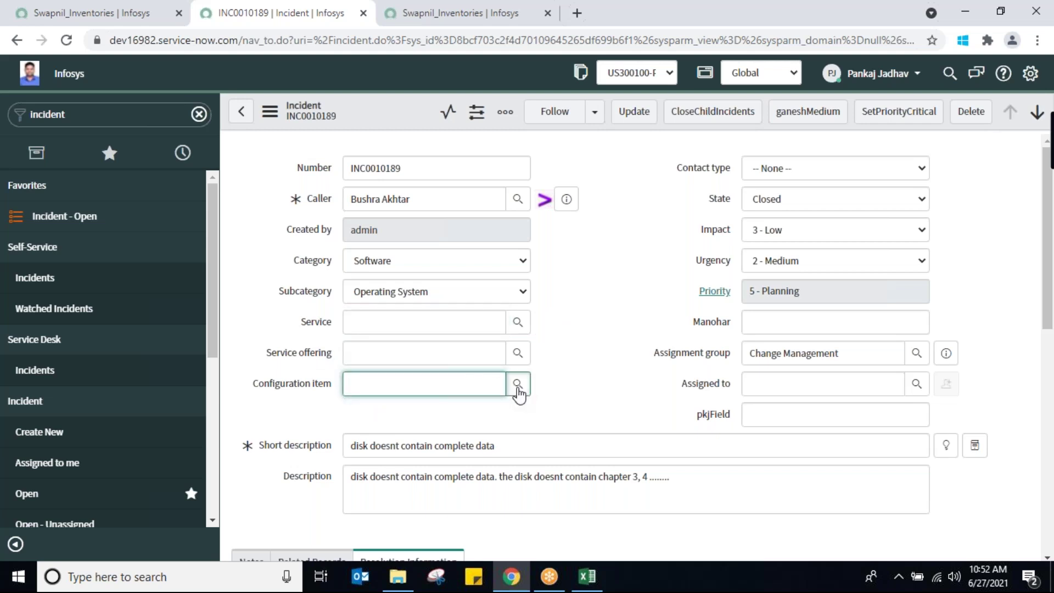
pyautogui.click(517, 384)
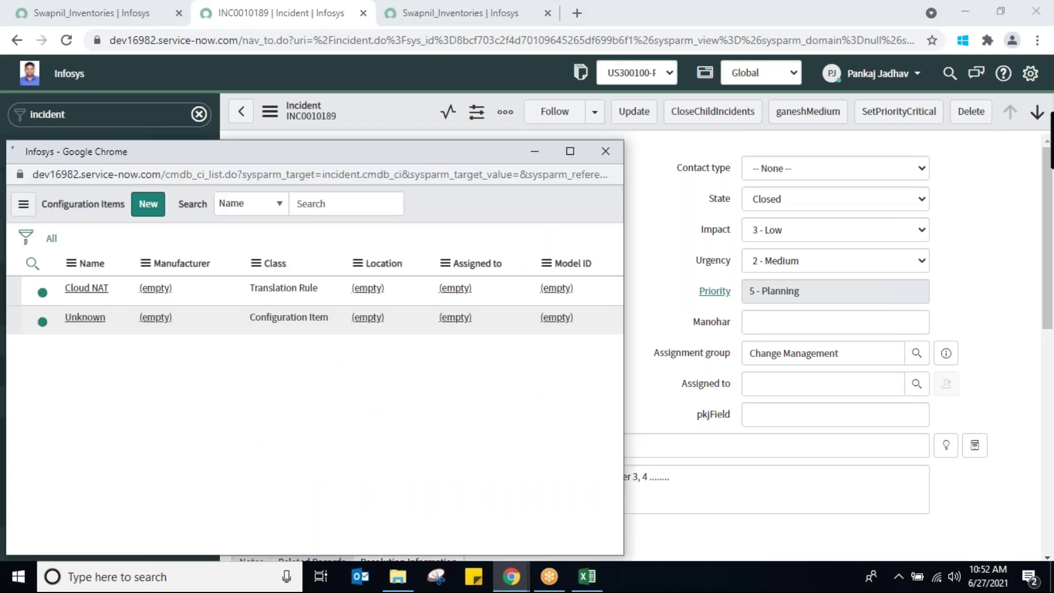
pyautogui.click(85, 343)
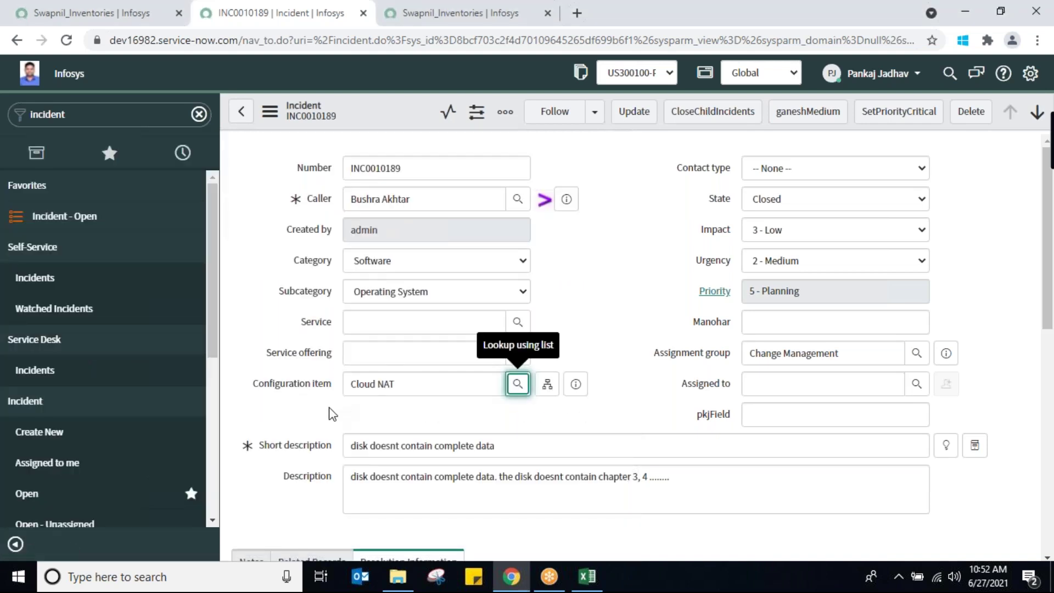
pyautogui.tripleClick(437, 389)
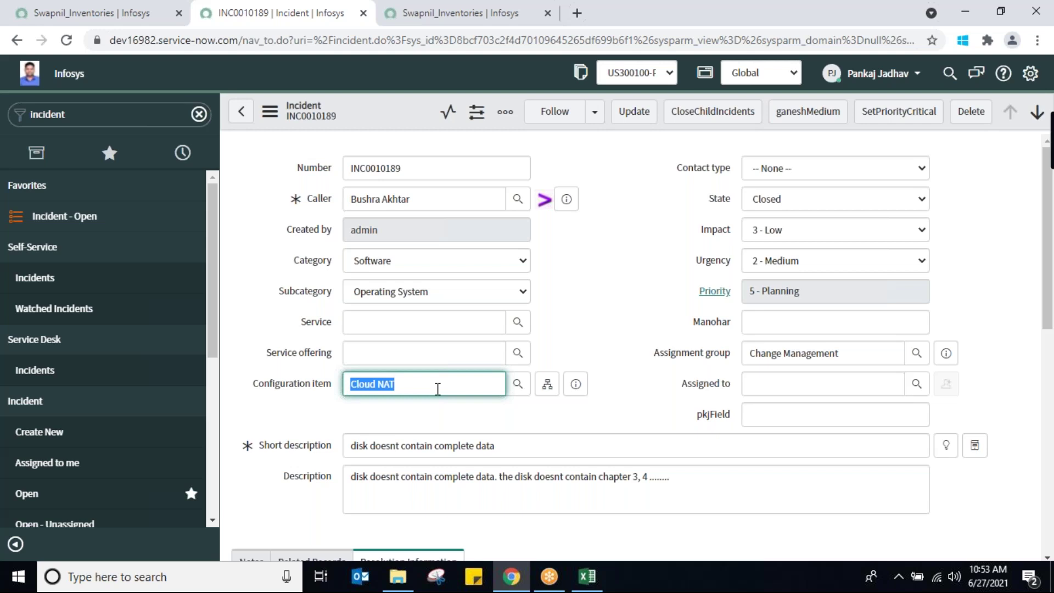
# Delete Cloud NAT from the Configuration item field, leaving it empty and State still Closed
pyautogui.tripleClick(437, 388)
pyautogui.tripleClick(431, 384)
pyautogui.click(431, 384)
pyautogui.press('BackSpace')
pyautogui.press('BackSpace')
pyautogui.press('BackSpace')
pyautogui.press('BackSpace')
pyautogui.press('BackSpace')
pyautogui.press('BackSpace')
pyautogui.press('BackSpace')
pyautogui.press('BackSpace')
pyautogui.press('BackSpace')
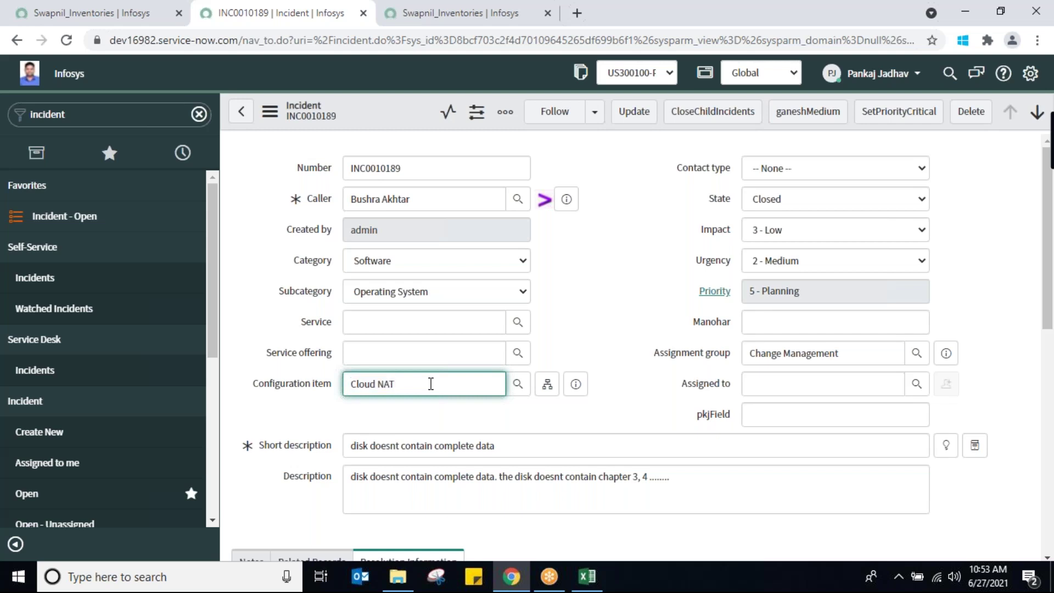
pyautogui.write('xxxx')
pyautogui.press('BackSpace')
pyautogui.press('BackSpace')
pyautogui.press('BackSpace')
pyautogui.press('BackSpace')
pyautogui.click(900, 207)
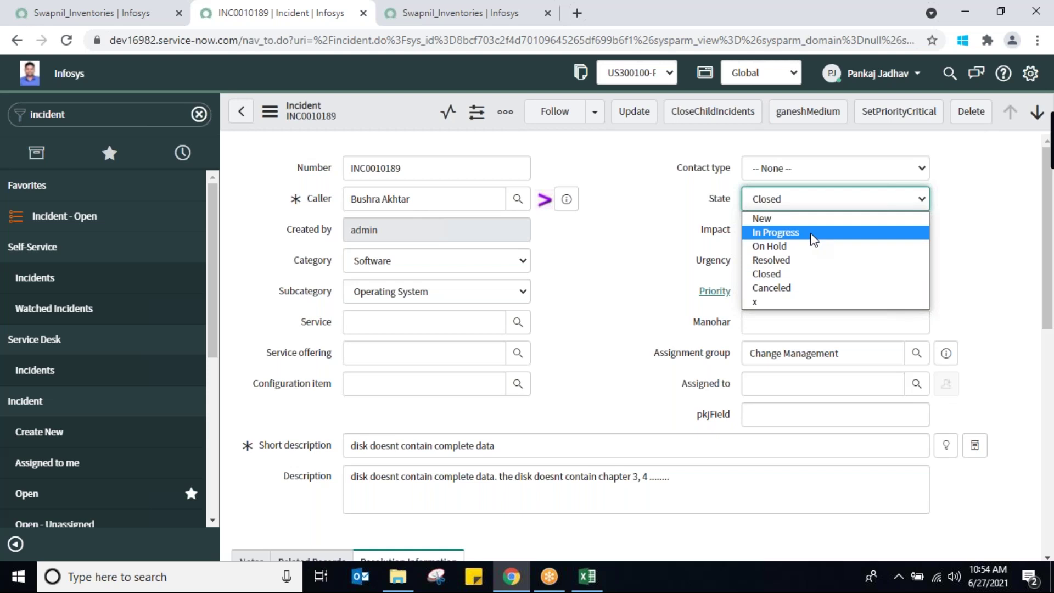
pyautogui.click(603, 279)
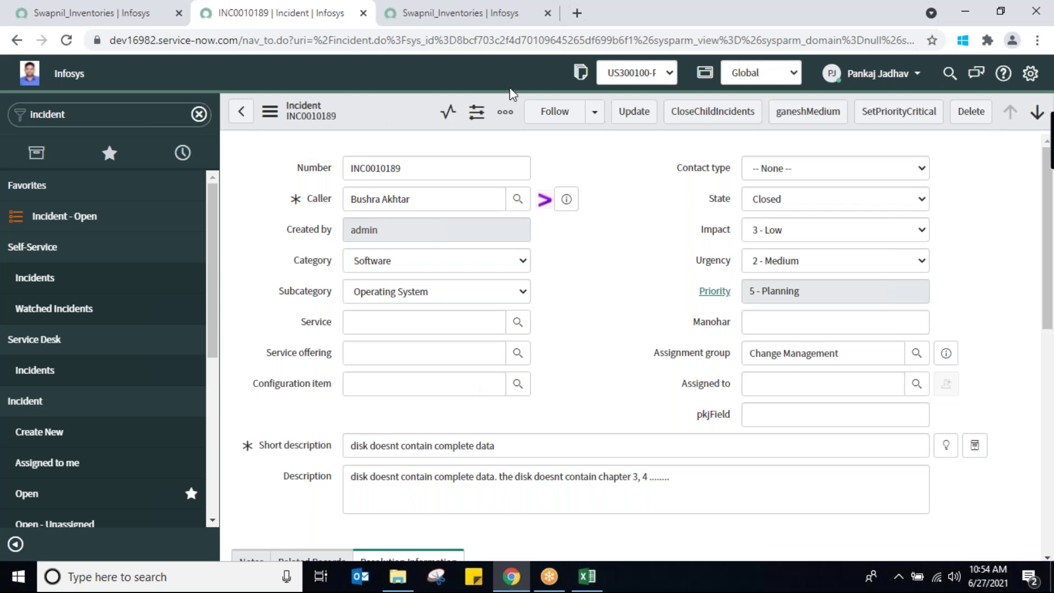
# In the incident Form Layout, create and add a new field named SwapnilNotes
pyautogui.rightClick(393, 113)
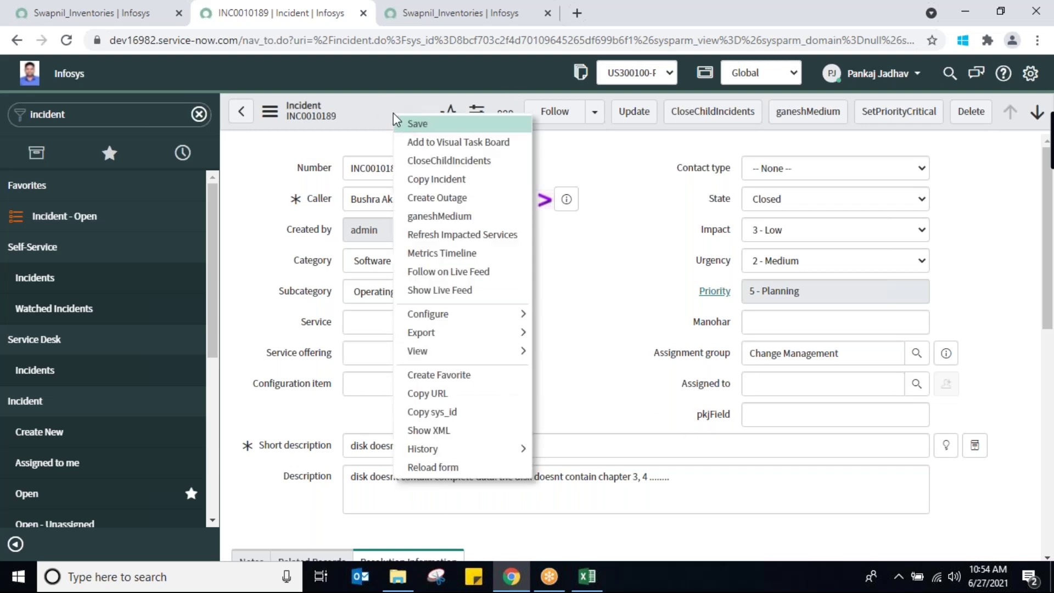
pyautogui.moveTo(486, 317)
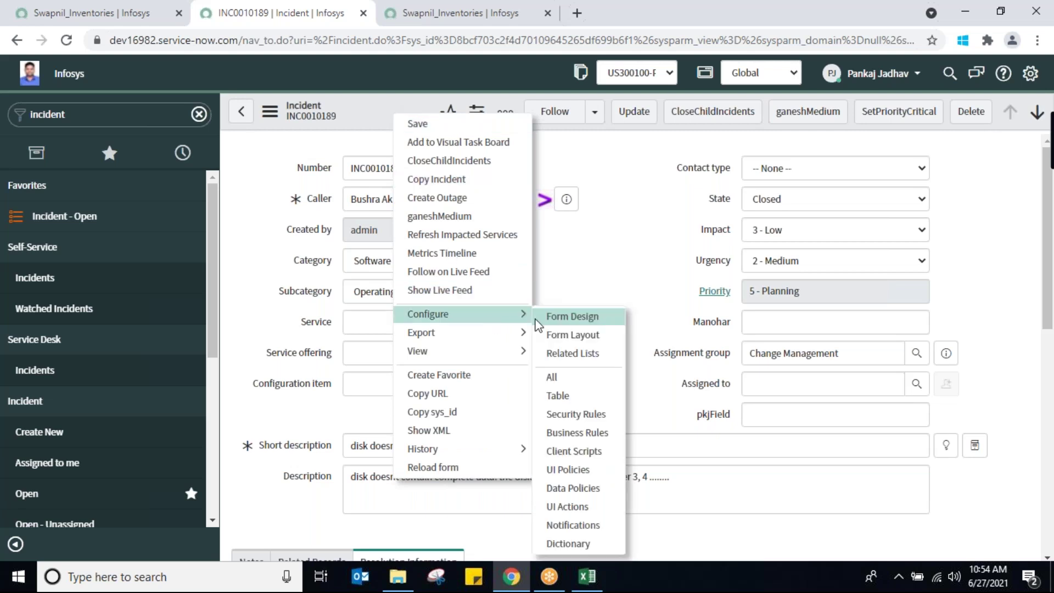
pyautogui.click(558, 337)
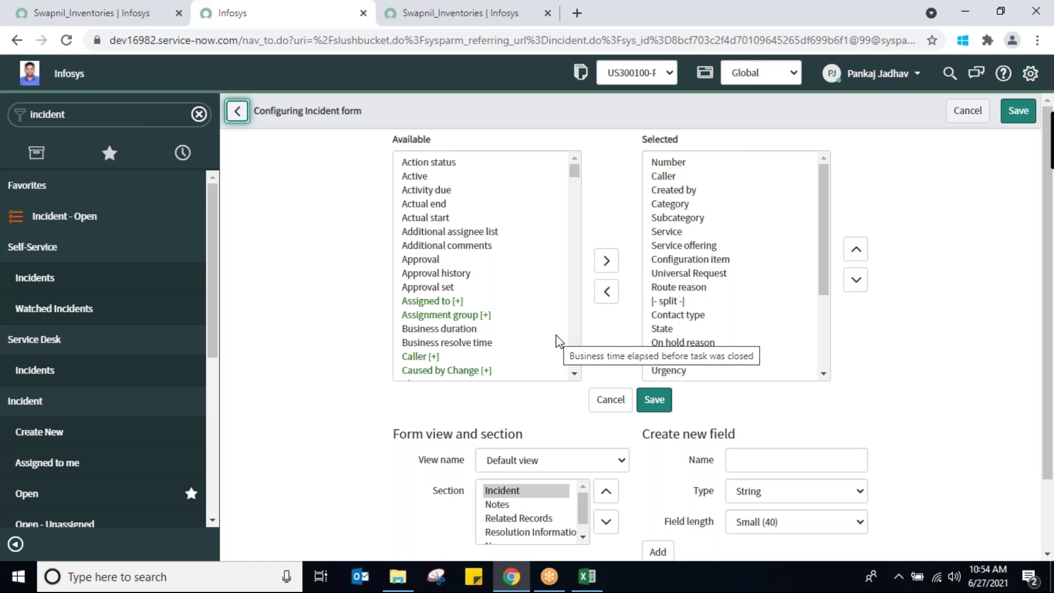
pyautogui.scroll(-2, 741, 395)
pyautogui.click(770, 369)
pyautogui.write('SwapnilNotes')
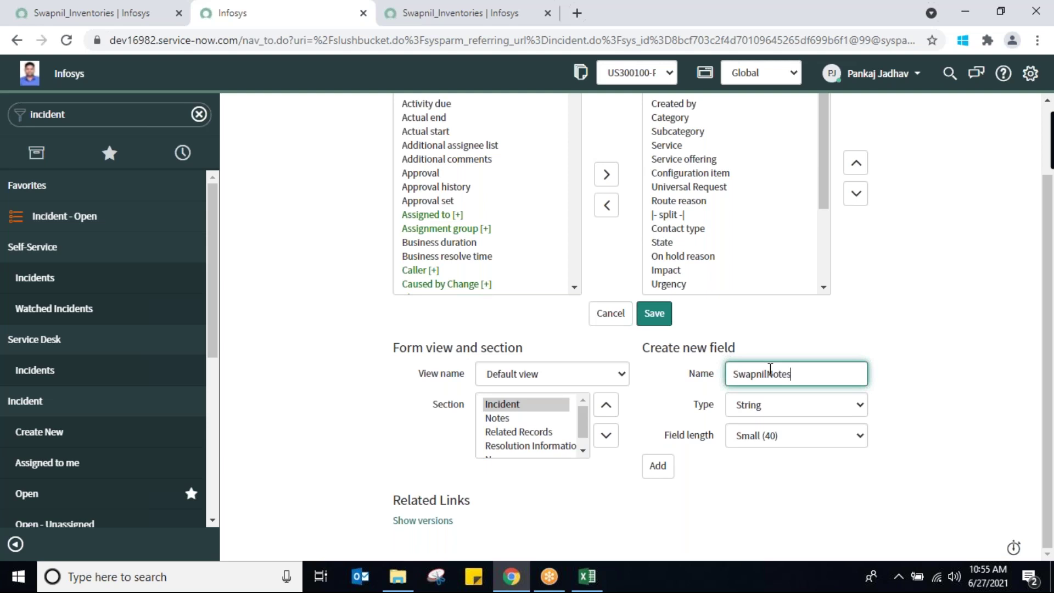
pyautogui.click(657, 467)
pyautogui.click(657, 467)
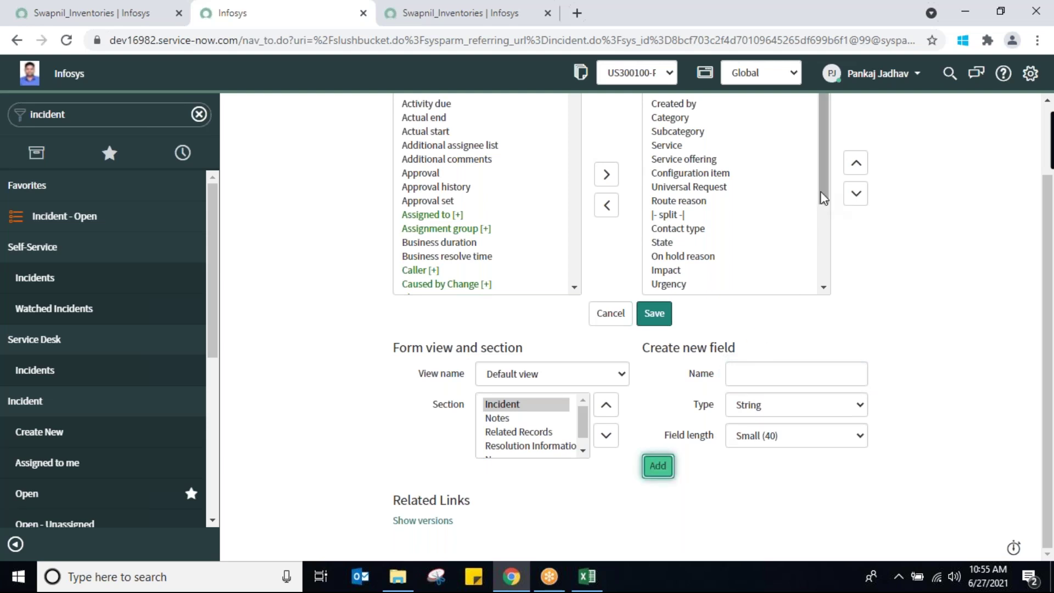
# Move SwapnilNotes up to just below pkjField and save the form layout
pyautogui.moveTo(824, 198); pyautogui.dragTo(827, 307)
pyautogui.click(673, 309)
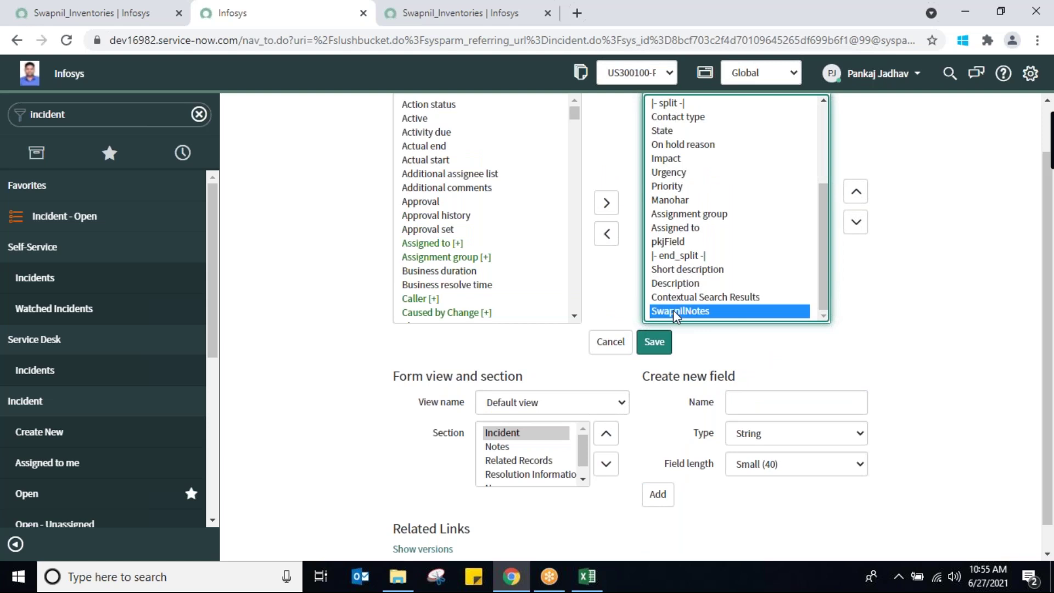
pyautogui.click(855, 193)
pyautogui.click(854, 193)
pyautogui.click(855, 193)
pyautogui.click(854, 193)
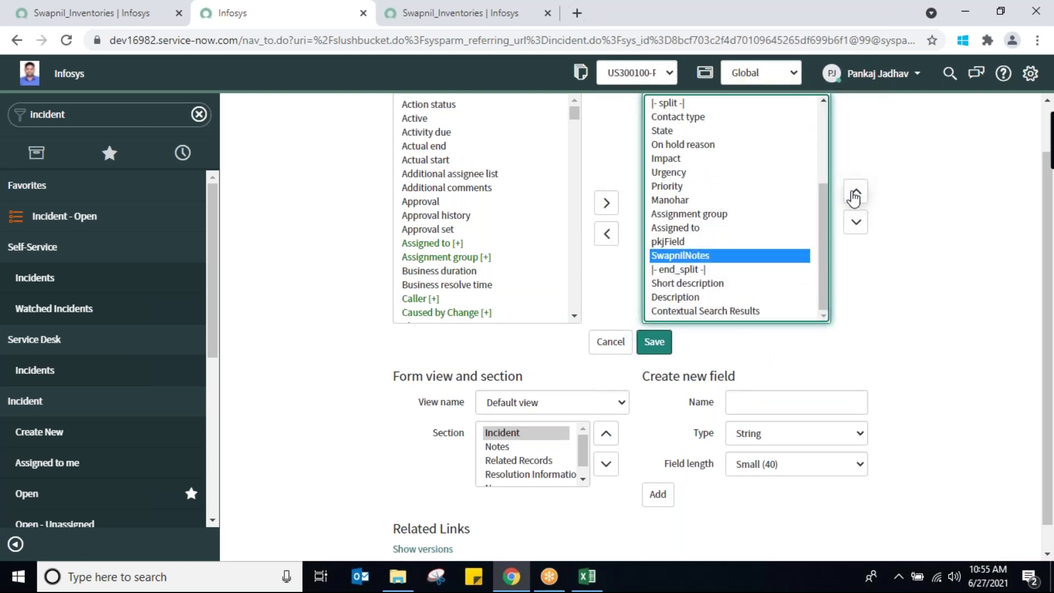
pyautogui.click(655, 343)
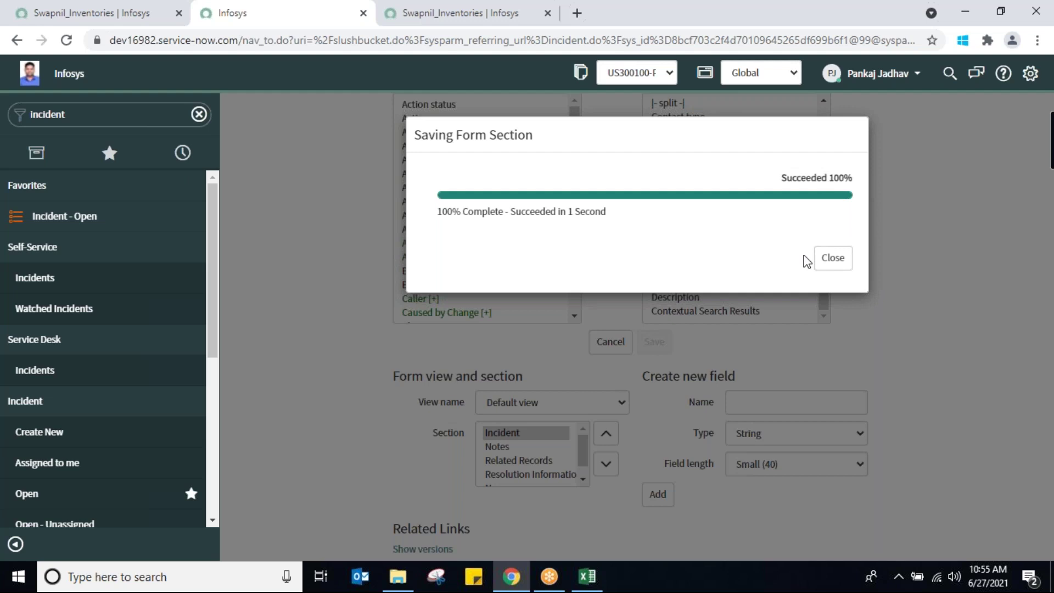
pyautogui.click(830, 267)
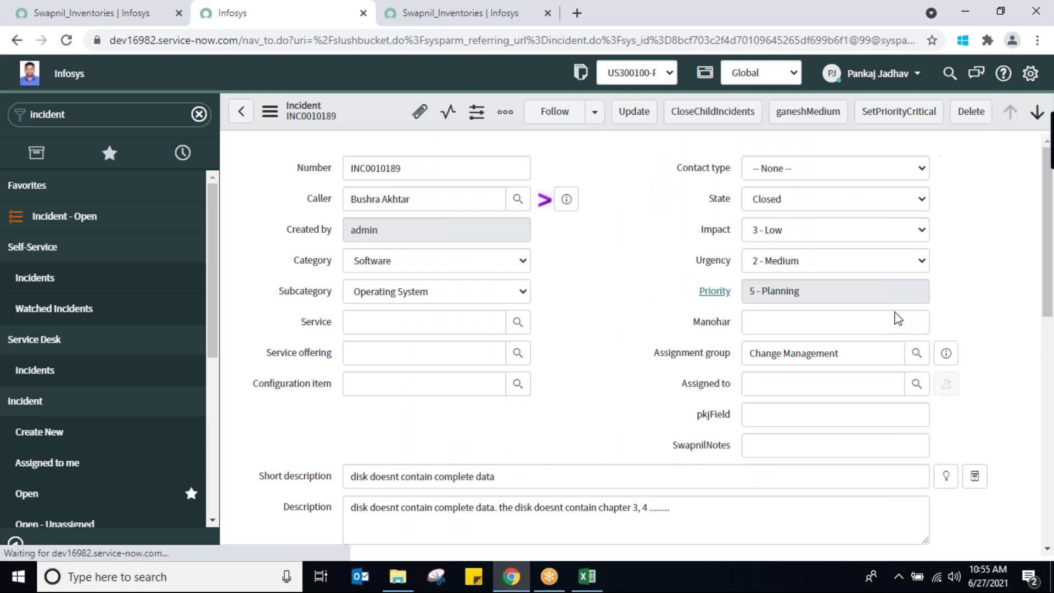
pyautogui.click(779, 440)
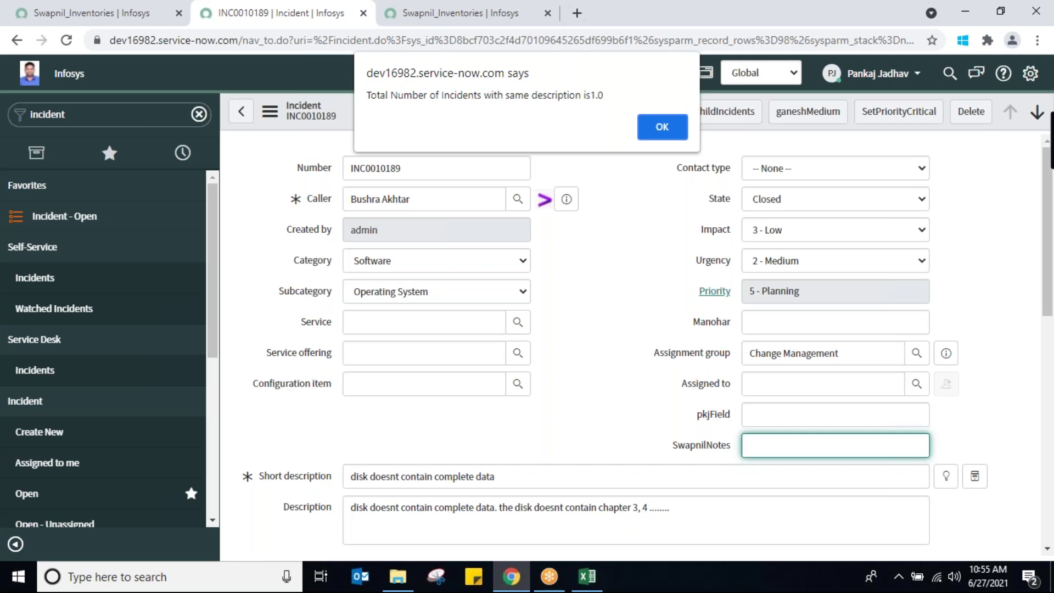
# Enter 'iguugugugugu' in the SwapnilNotes field and save INC0010189, dismissing the duplicate-description alerts
pyautogui.click(650, 124)
pyautogui.write('iguugu')
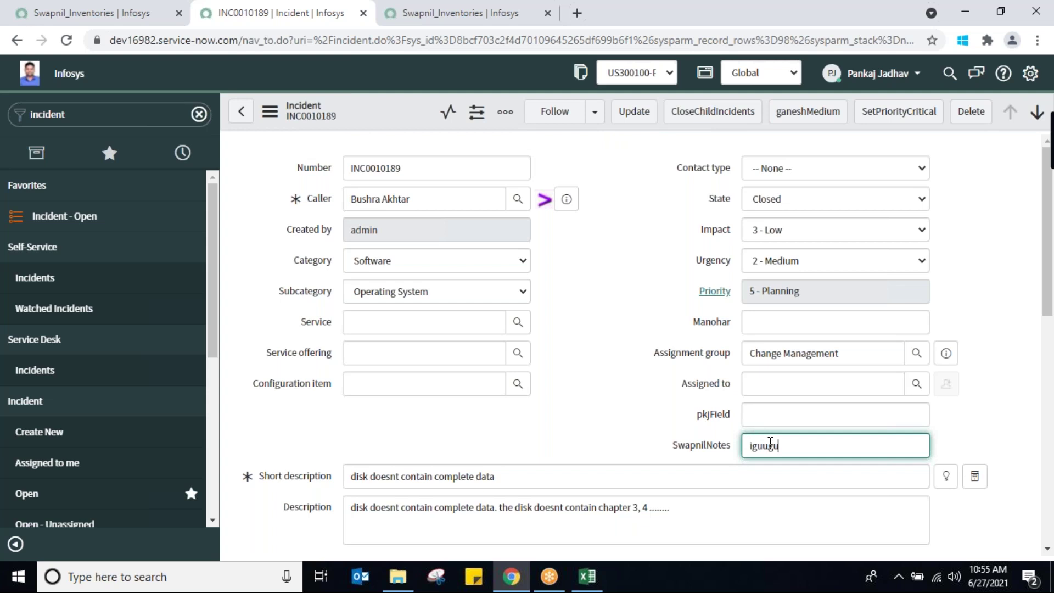
pyautogui.write('gugugu')
pyautogui.rightClick(388, 112)
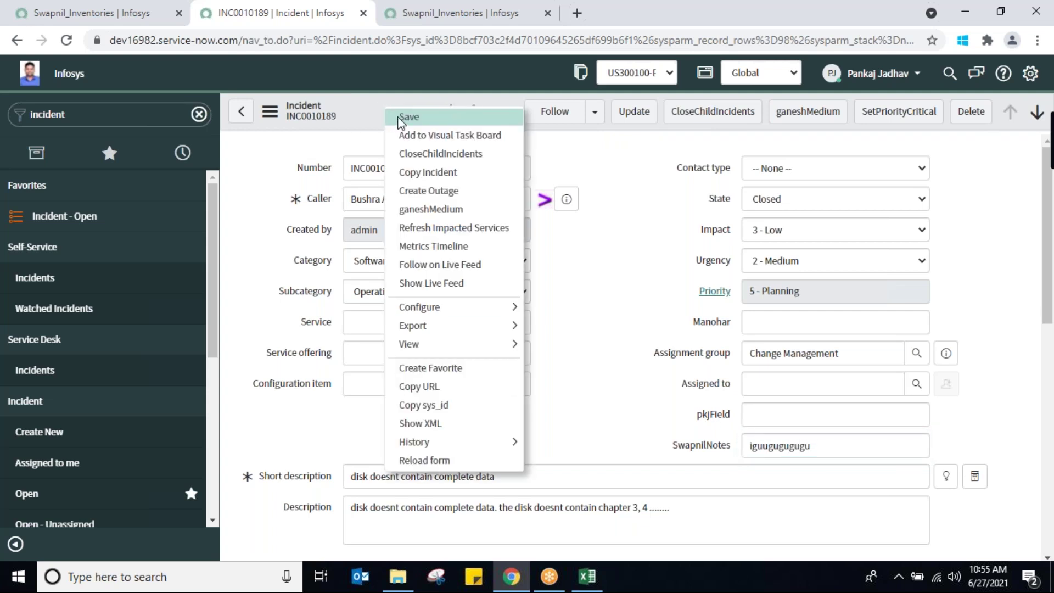
pyautogui.click(401, 117)
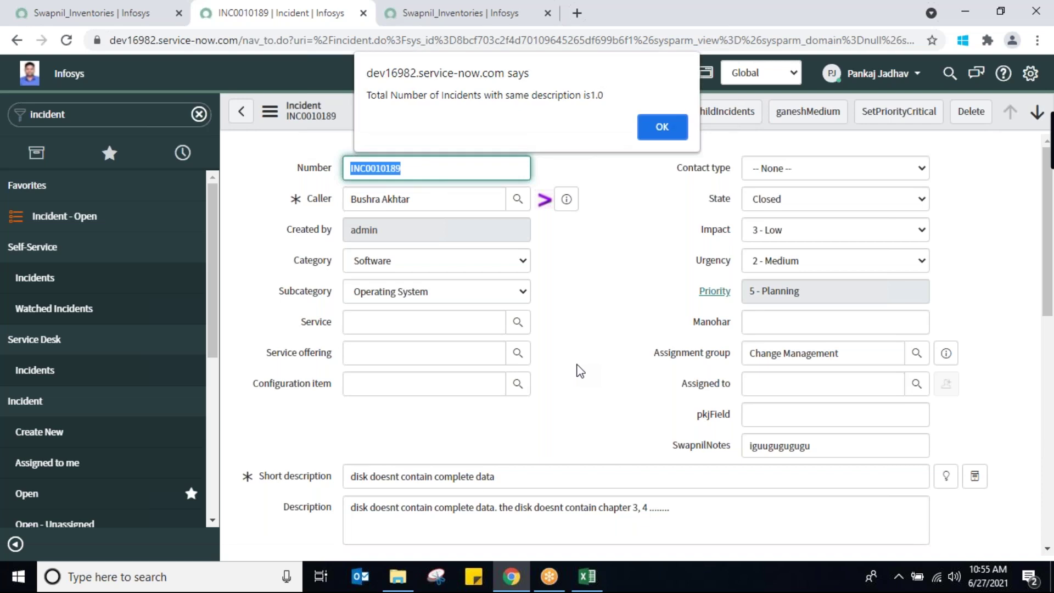
pyautogui.click(662, 127)
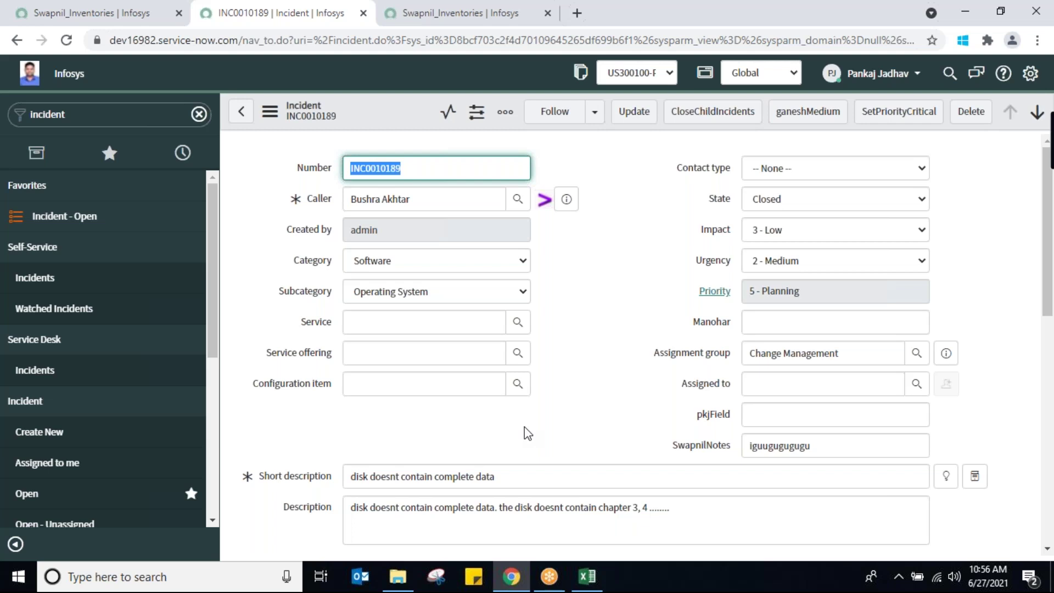
pyautogui.click(148, 119)
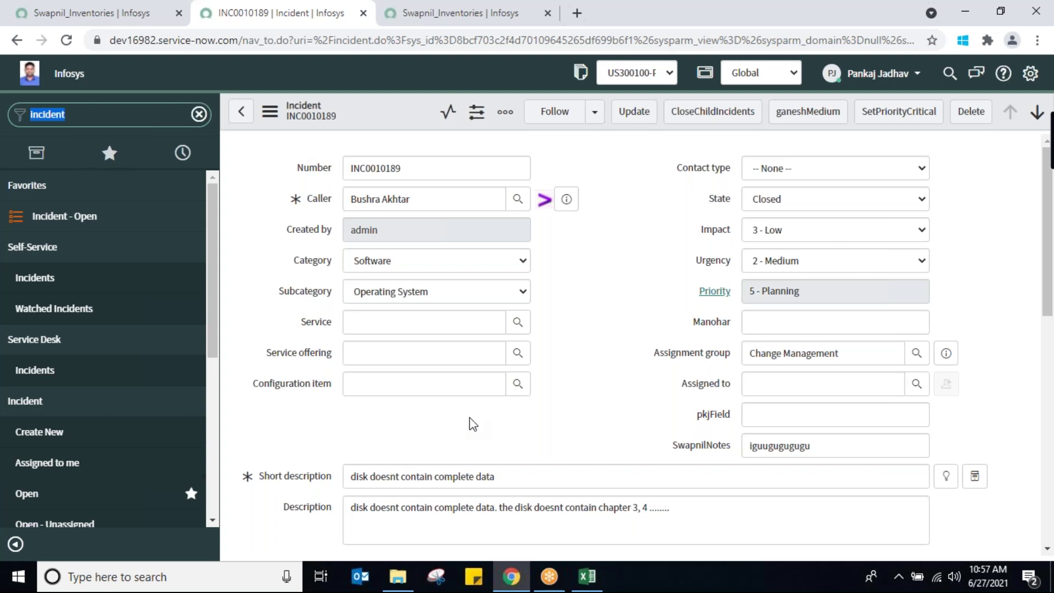
pyautogui.tripleClick(521, 477)
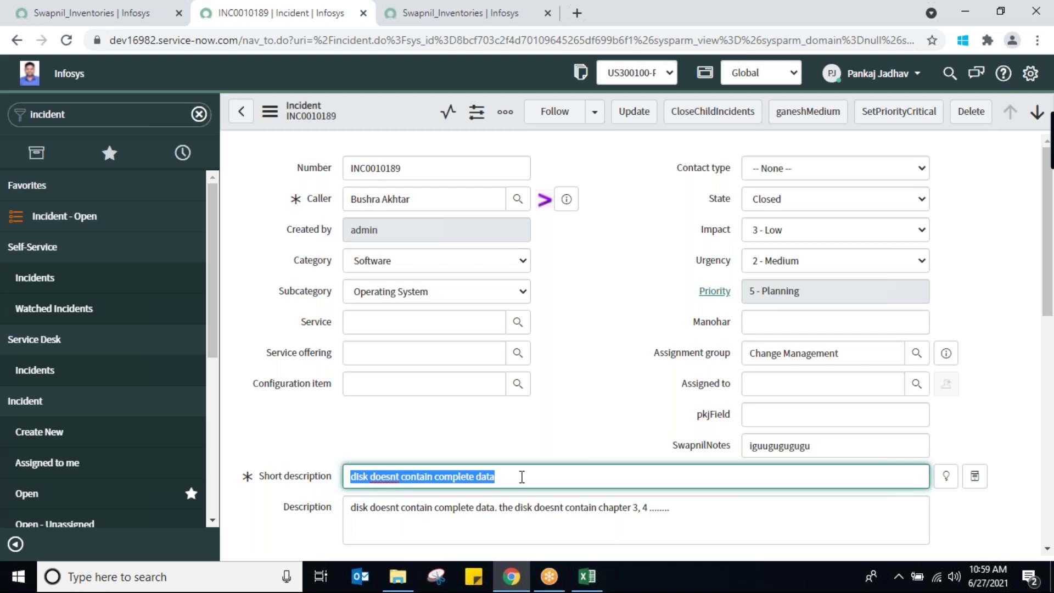
# Reload the INC0010189 form from the additional actions menu
pyautogui.click(791, 382)
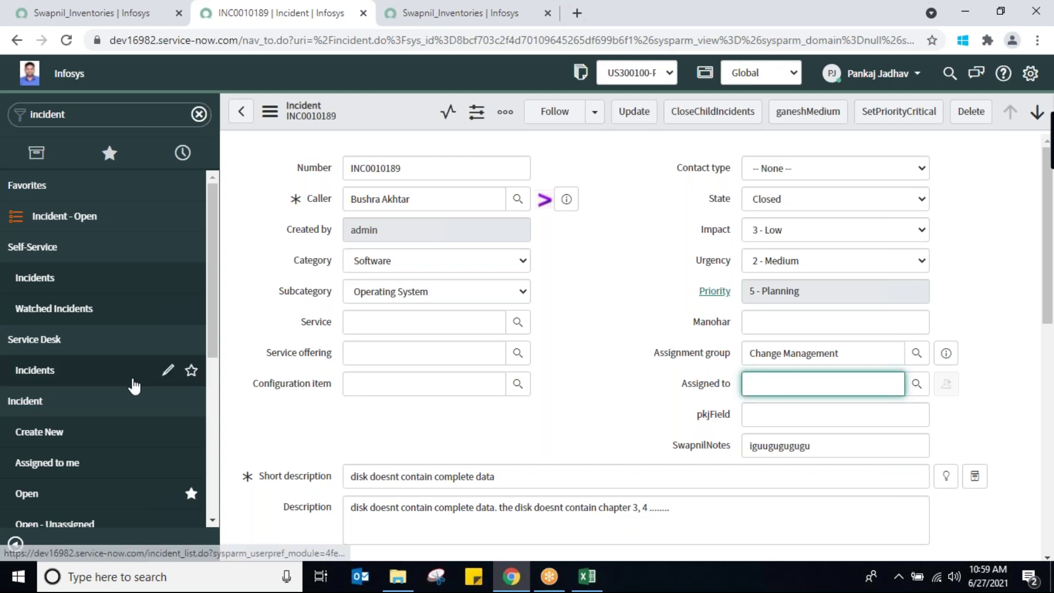
pyautogui.click(269, 118)
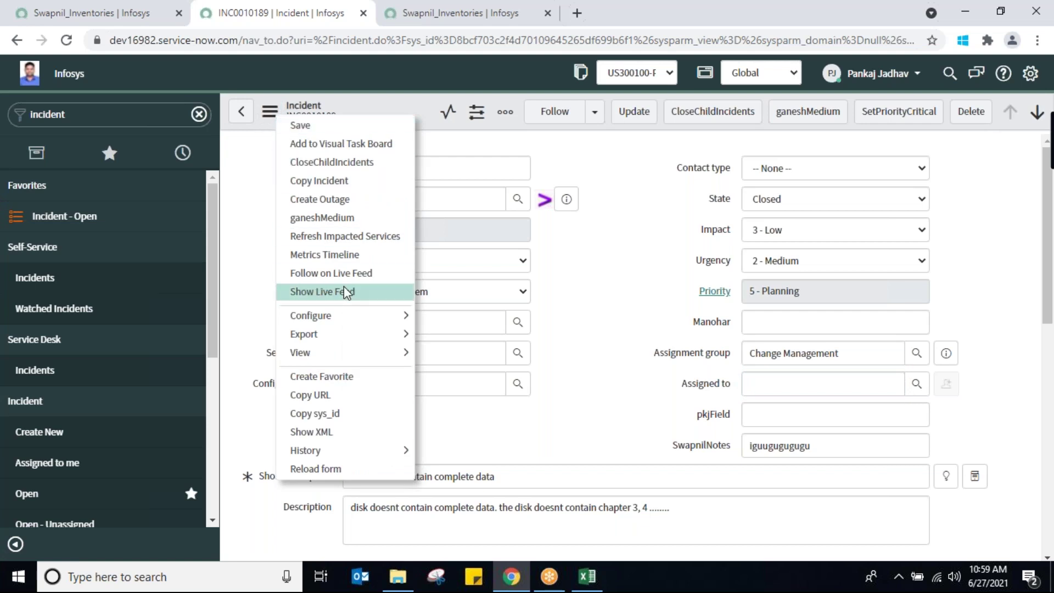
pyautogui.moveTo(362, 330)
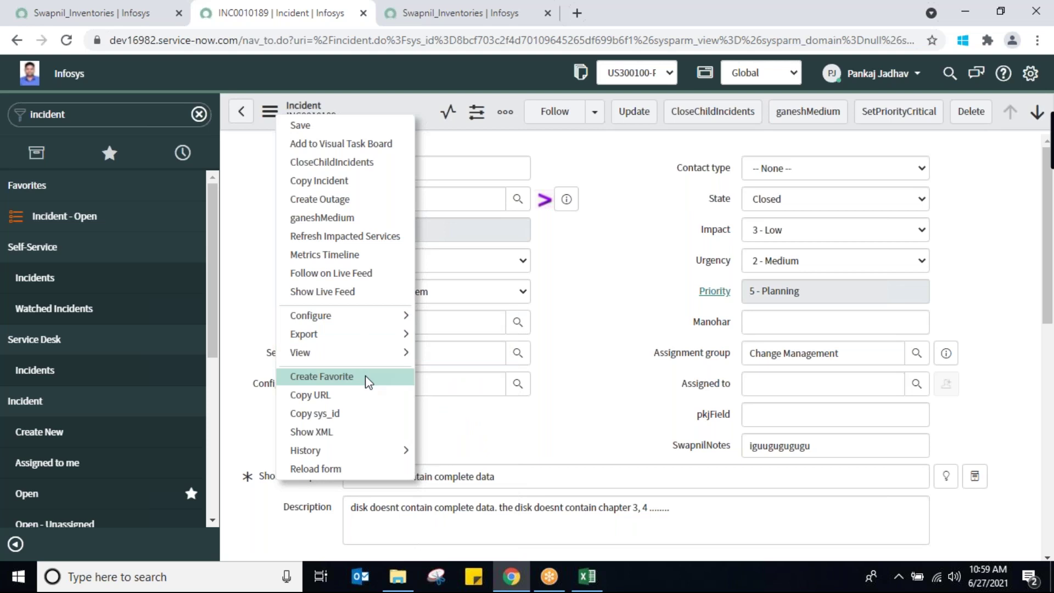
pyautogui.click(370, 467)
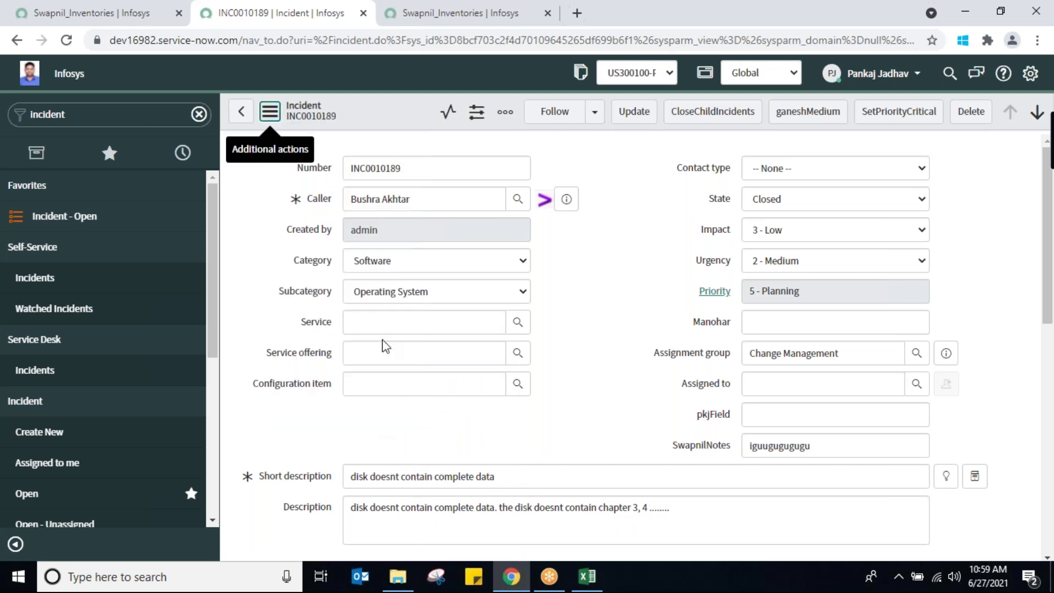
pyautogui.click(266, 116)
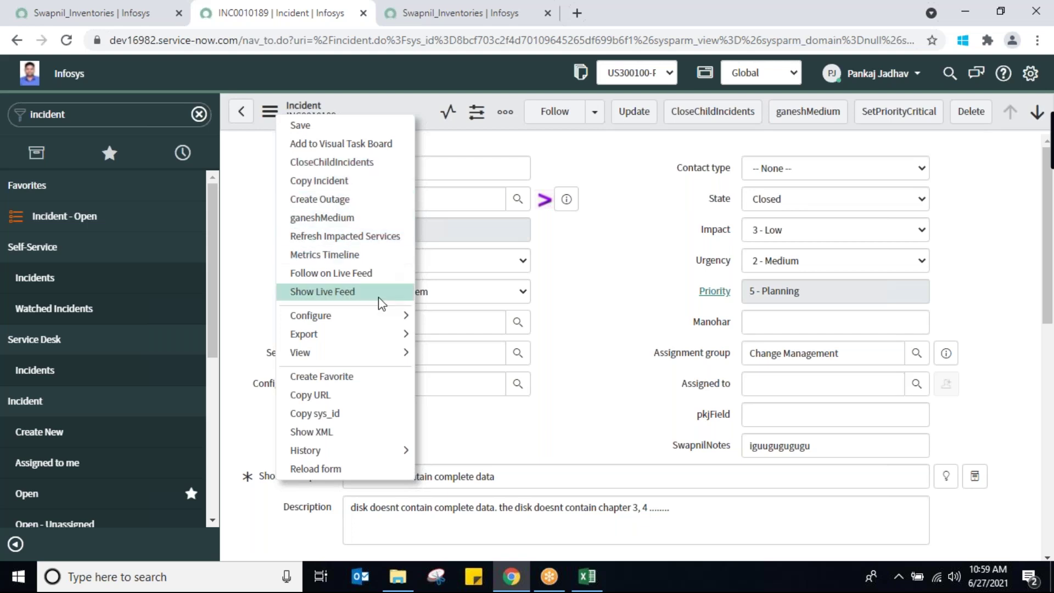
pyautogui.click(417, 104)
# Open a blank new incident, INC0010190, via Incident > Create New
pyautogui.rightClick(419, 107)
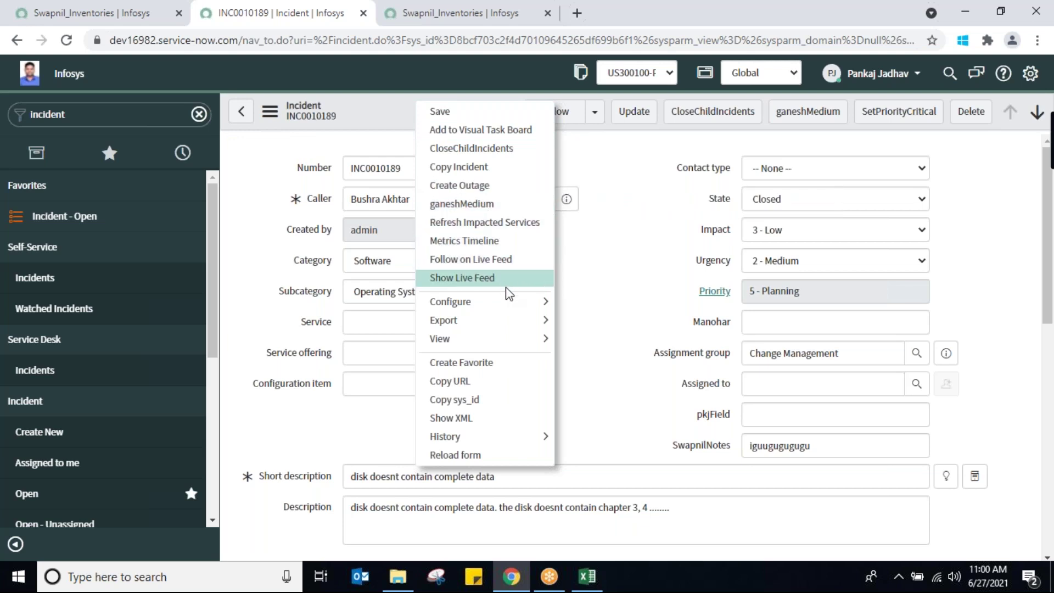
pyautogui.moveTo(520, 345)
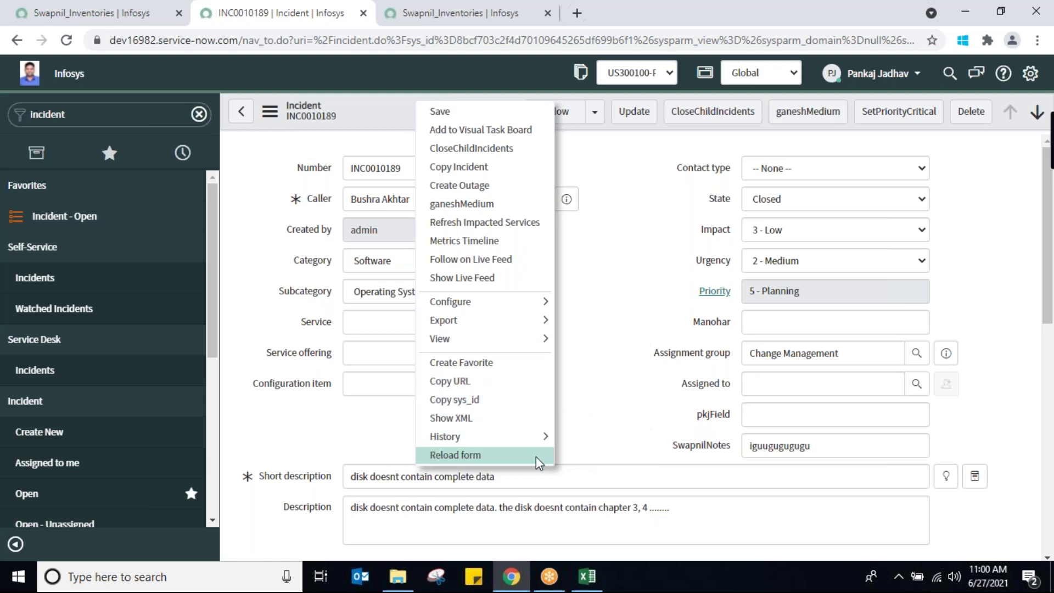
pyautogui.click(617, 345)
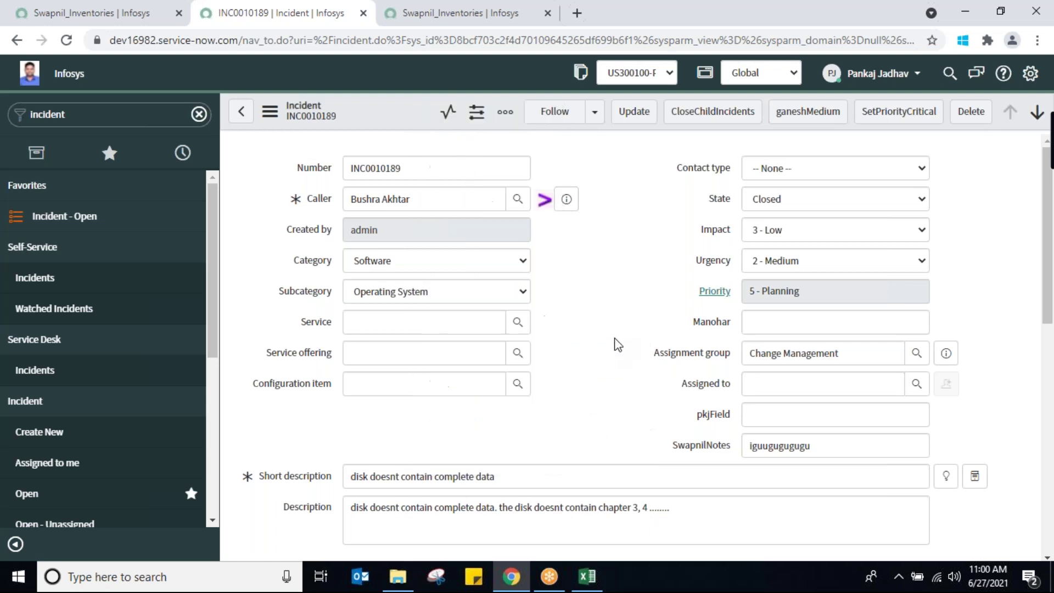
pyautogui.click(109, 114)
pyautogui.doubleClick(110, 114)
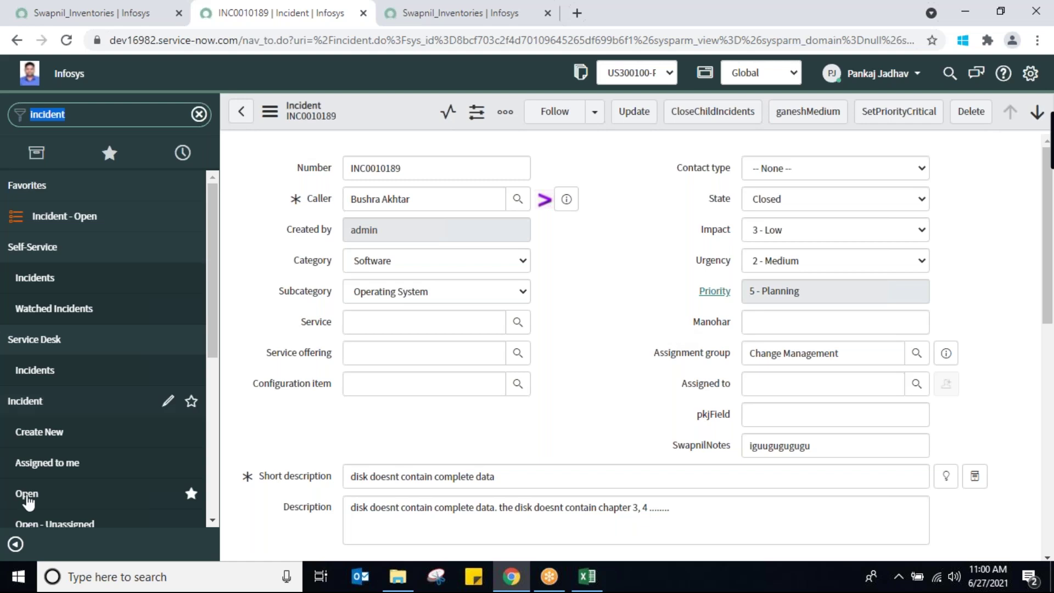
pyautogui.click(52, 433)
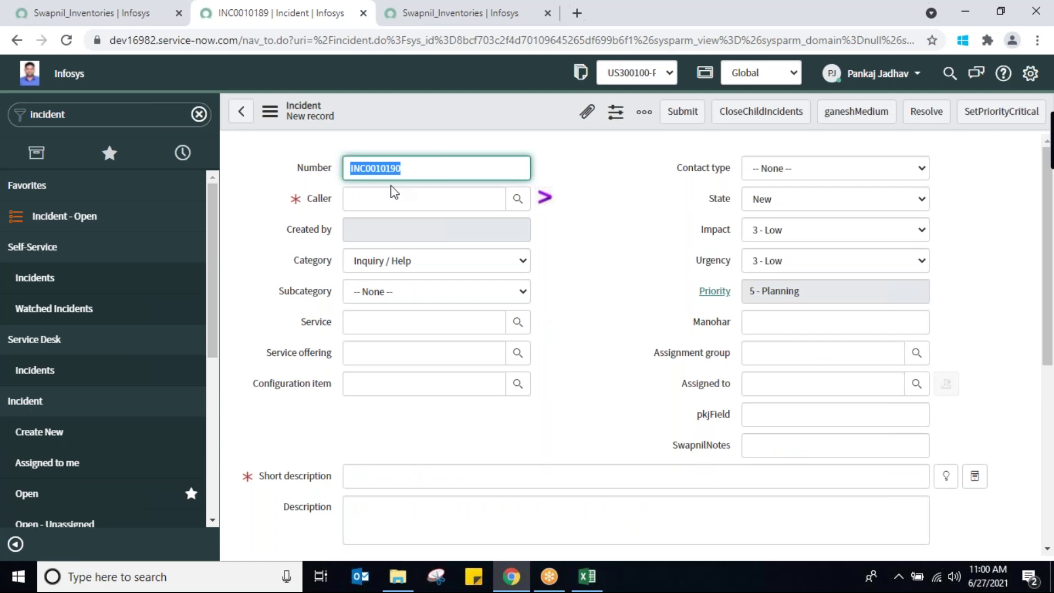
# Dismiss the incident-count alert and pick the caller from the lookup suggestions
pyautogui.click(414, 199)
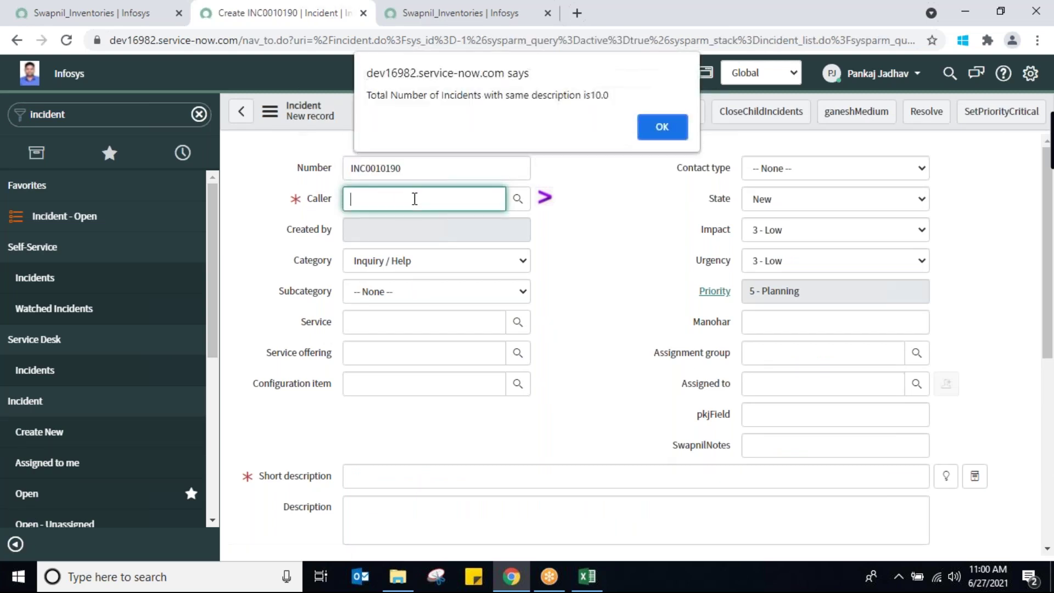
pyautogui.click(646, 127)
pyautogui.write('bush')
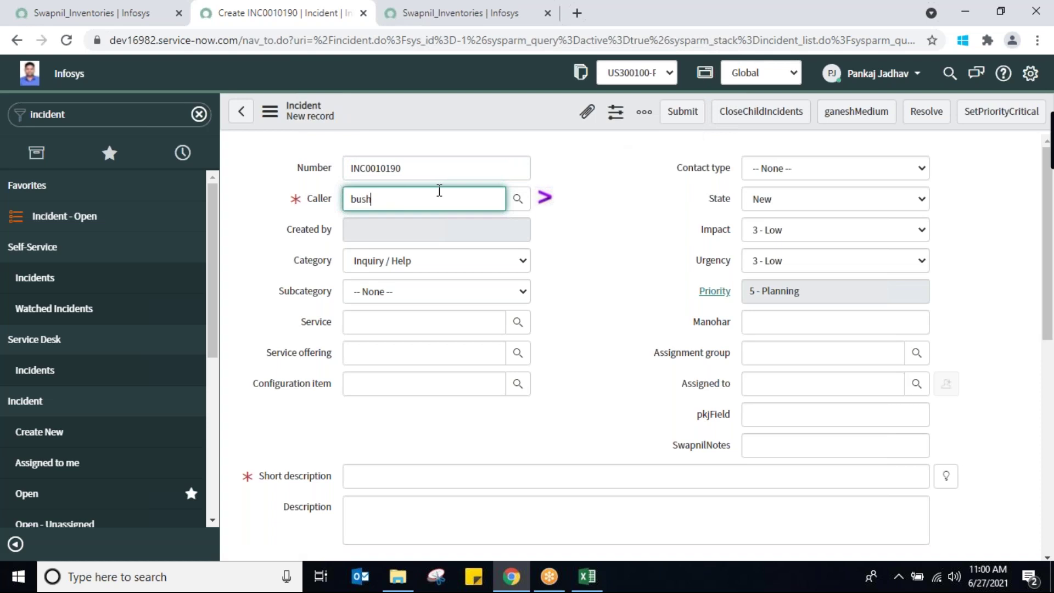
pyautogui.write('ra')
pyautogui.press('Down')
pyautogui.press('Return')
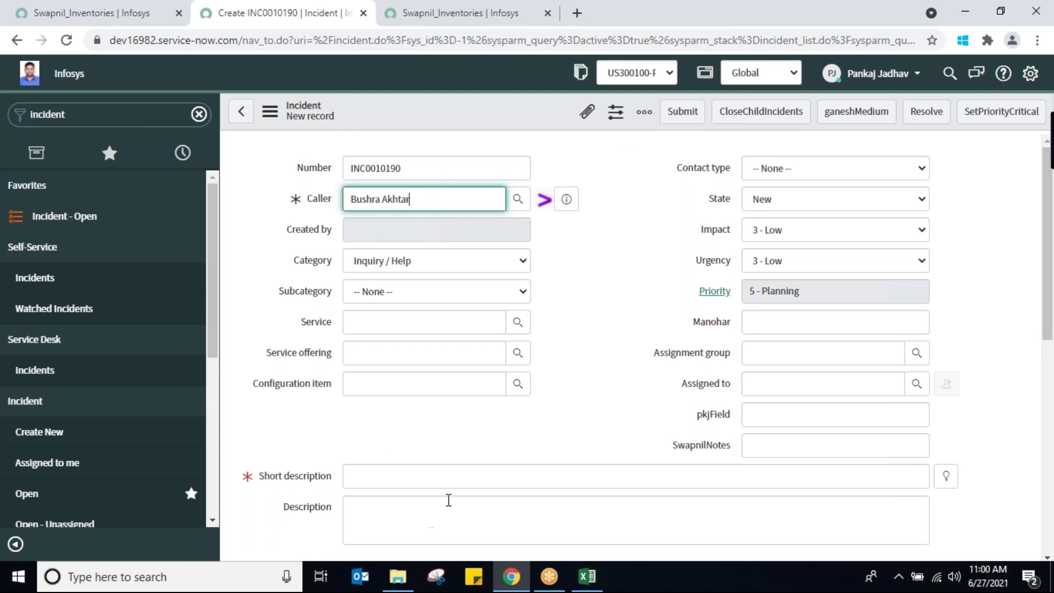
# Enter 'appln slowness' as short description and description, then save the incident
pyautogui.click(461, 475)
pyautogui.write('app')
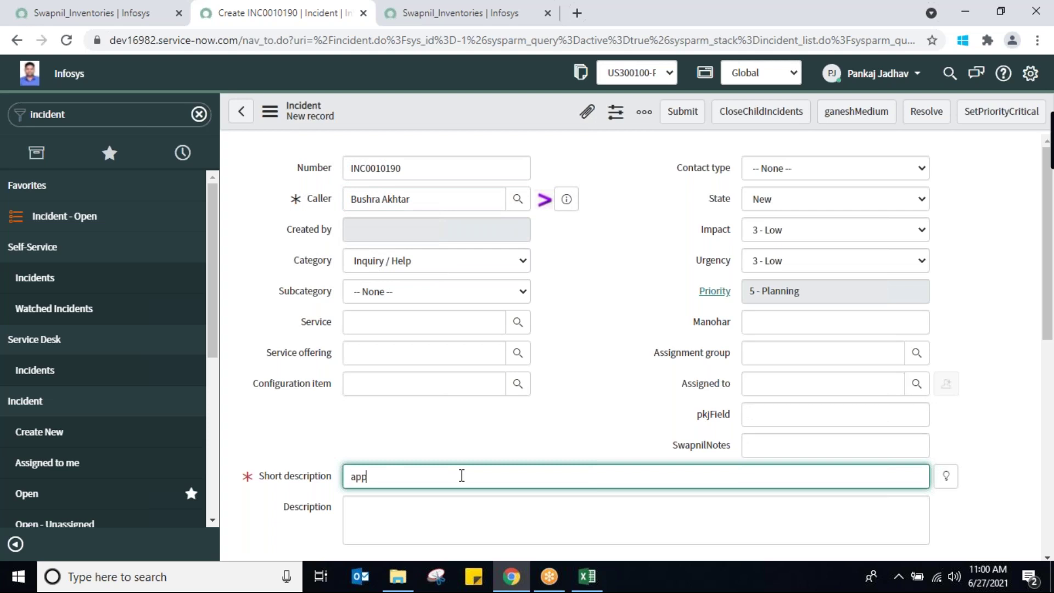
pyautogui.write('ln slowness')
pyautogui.hotkey('shift', 'Left')
pyautogui.hotkey('shift', 'Left')
pyautogui.hotkey('shift', 'Left')
pyautogui.hotkey('shift', 'Left')
pyautogui.hotkey('shift', 'Left')
pyautogui.hotkey('shift', 'Left')
pyautogui.hotkey('shift', 'Left')
pyautogui.hotkey('shift', 'Left')
pyautogui.hotkey('shift', 'Left')
pyautogui.hotkey('shift', 'Left')
pyautogui.hotkey('shift', 'Left')
pyautogui.hotkey('shift', 'Left')
pyautogui.hotkey('shift', 'Left')
pyautogui.hotkey('shift', 'Left')
pyautogui.hotkey('ctrl', 'c')
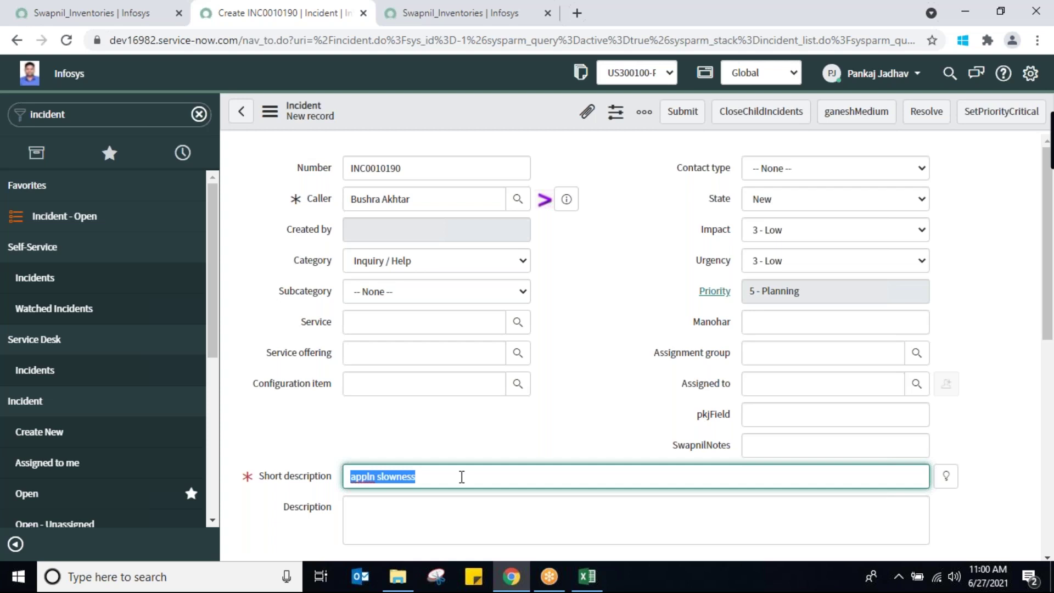
pyautogui.click(461, 518)
pyautogui.hotkey('ctrl', 'v')
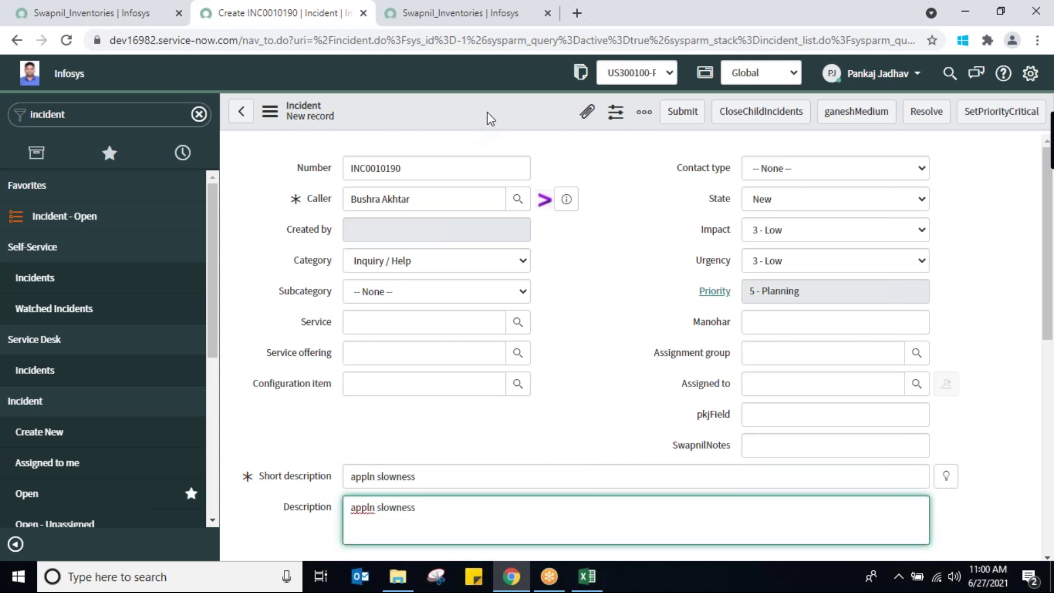
pyautogui.rightClick(488, 117)
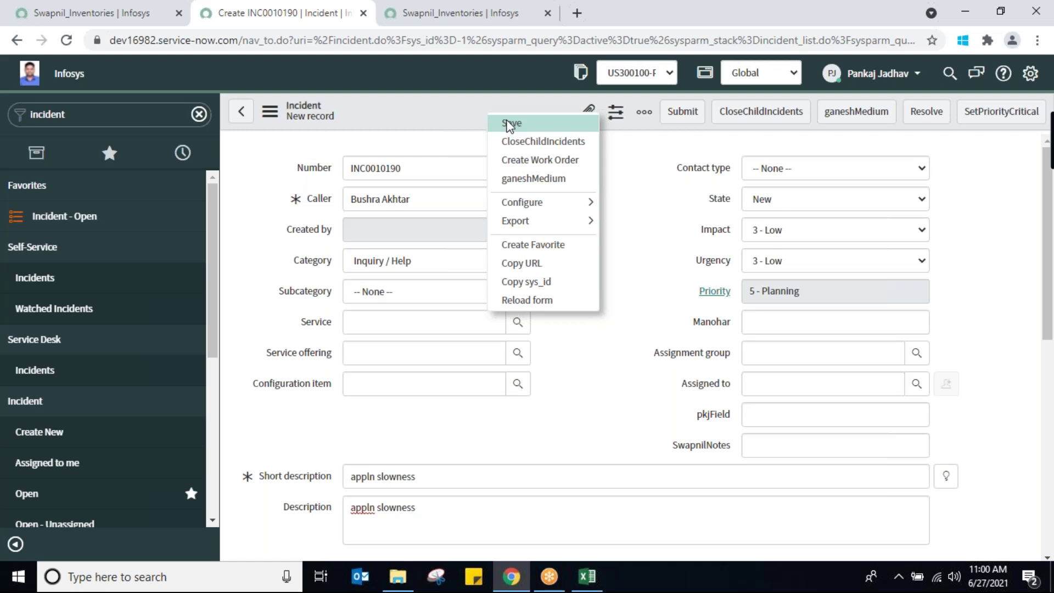
pyautogui.click(509, 124)
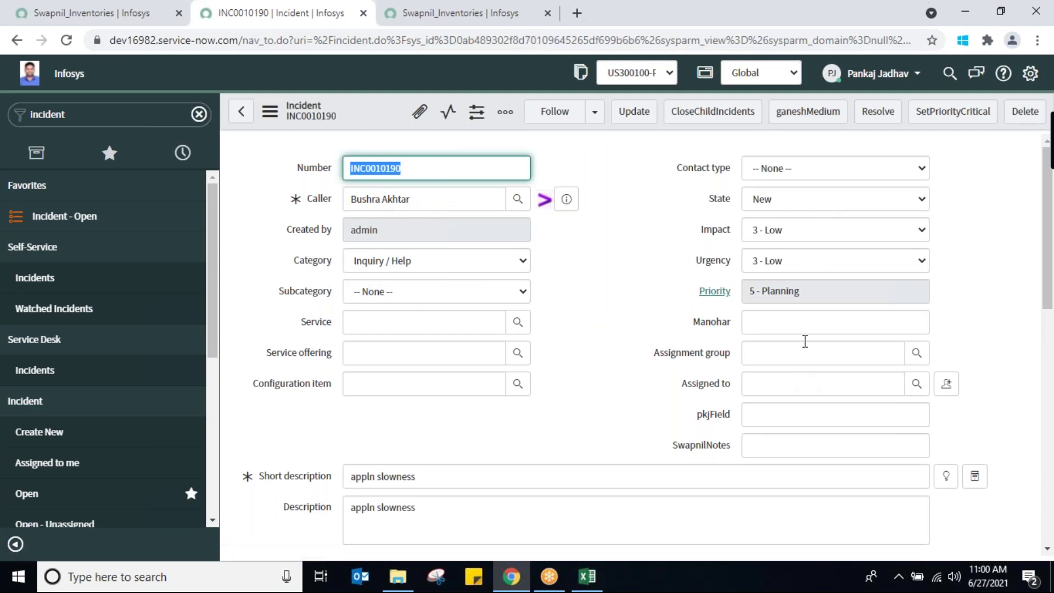
pyautogui.click(664, 126)
# Set Assignment group to Change Management and save the incident
pyautogui.click(778, 353)
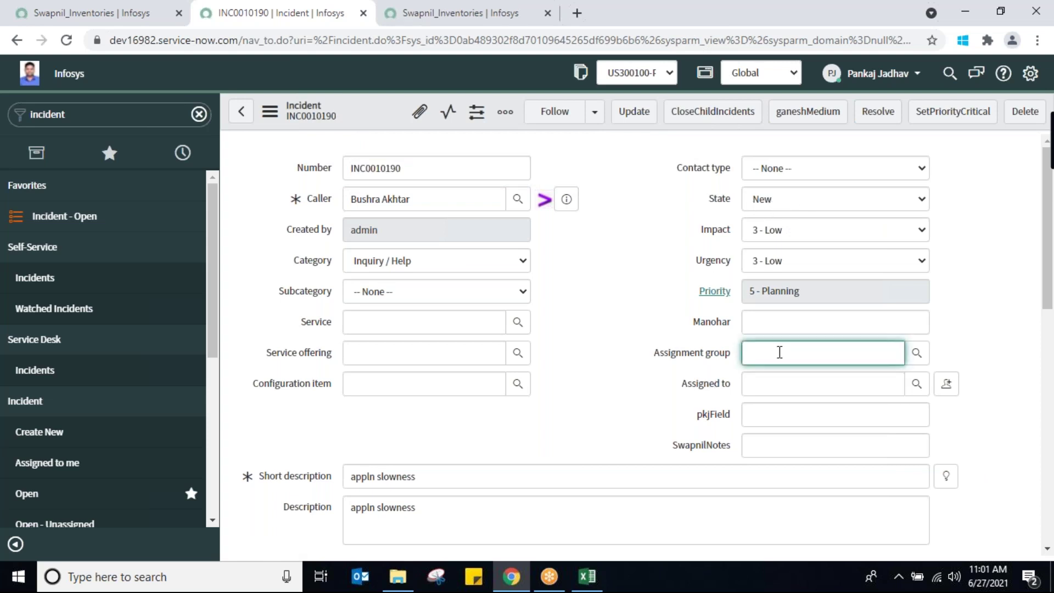
pyautogui.press('Down')
pyautogui.press('Down')
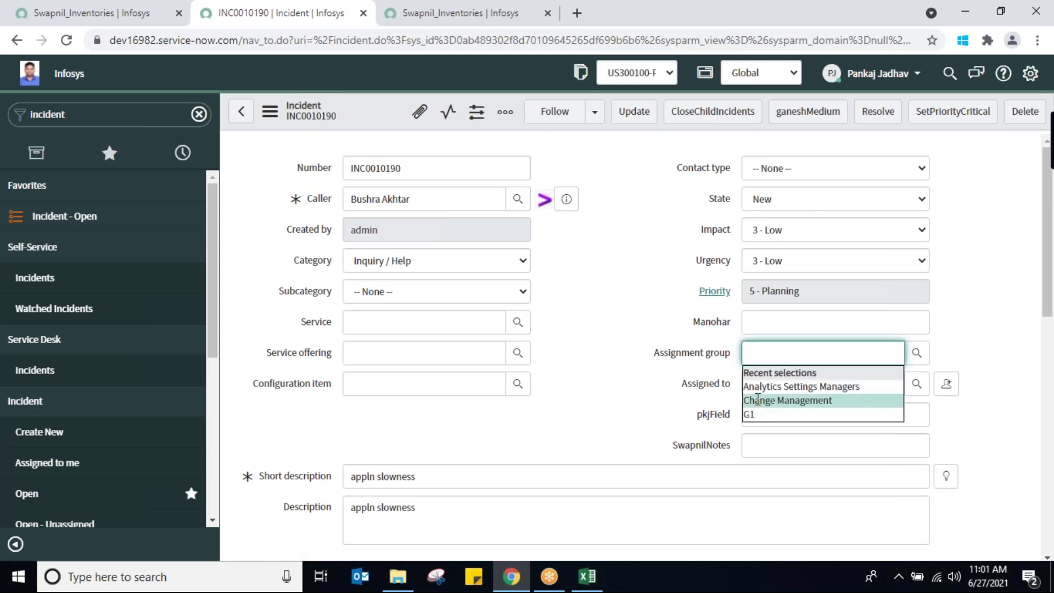
pyautogui.press('Return')
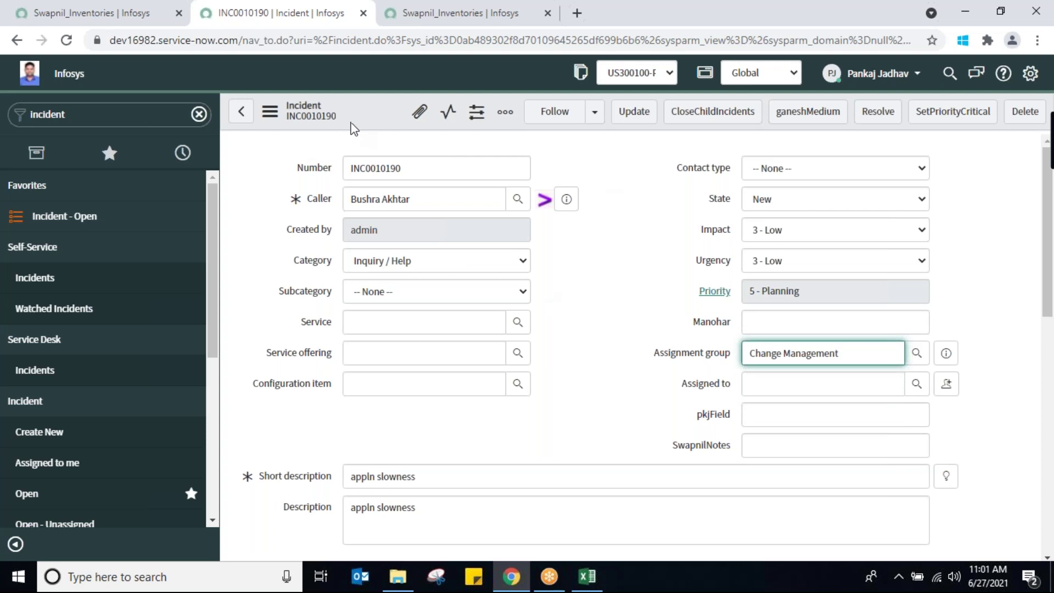
pyautogui.rightClick(377, 116)
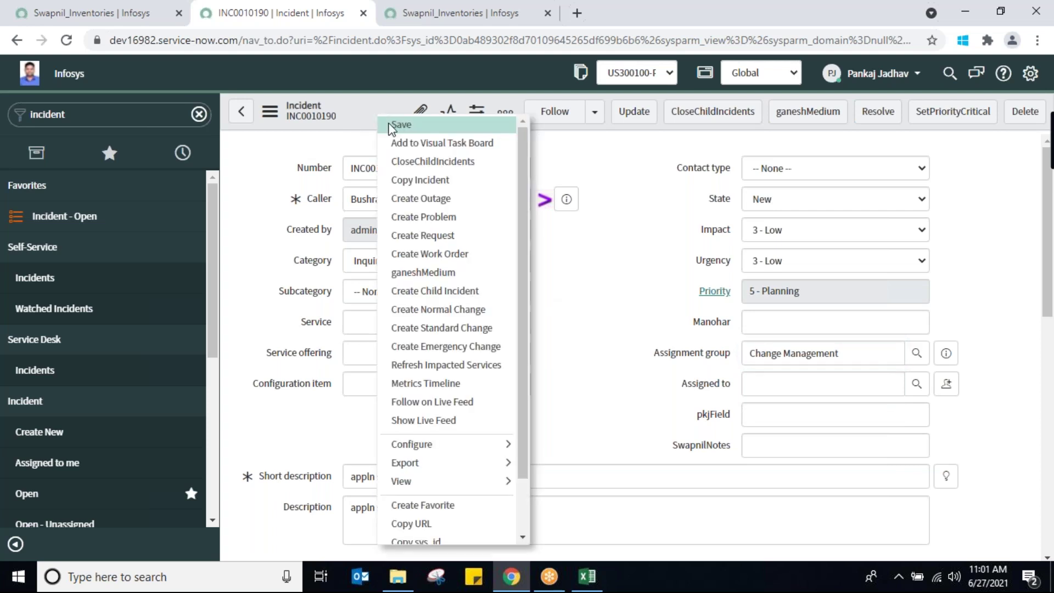
pyautogui.click(393, 126)
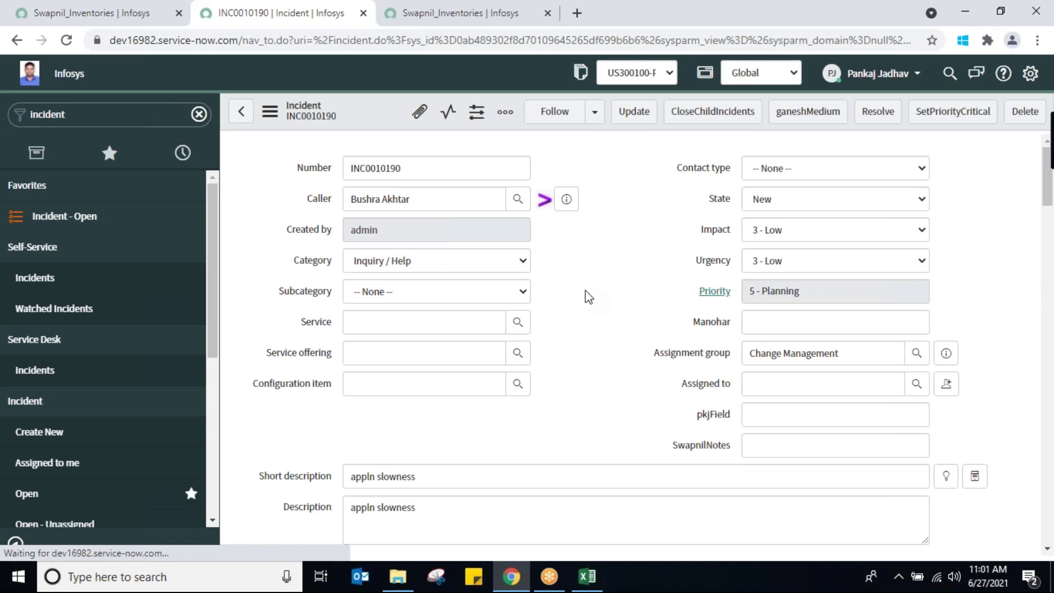
# Create a problem from the incident via Create Problem
pyautogui.click(269, 117)
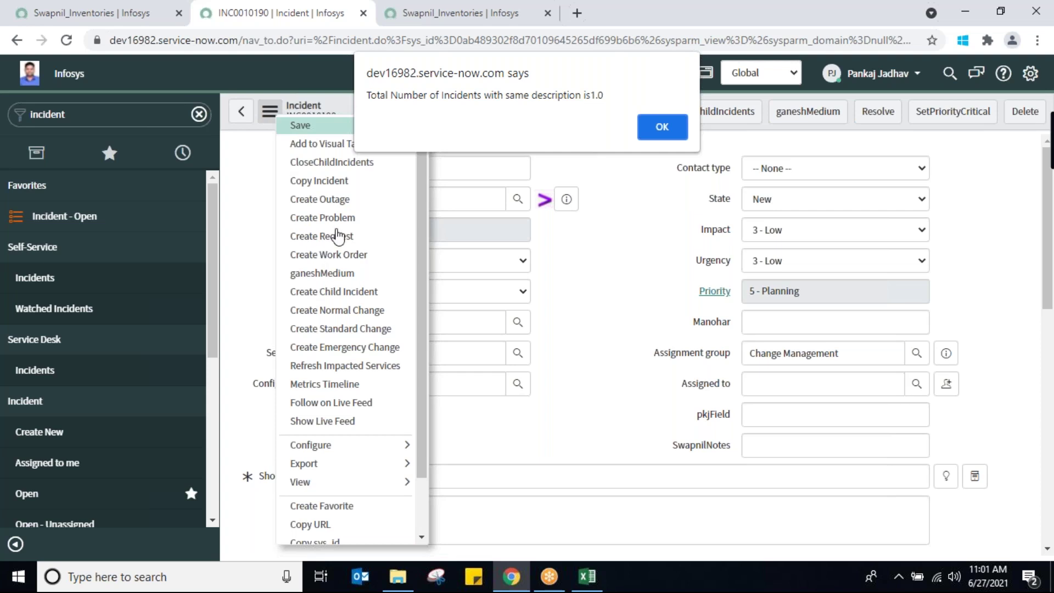
pyautogui.click(660, 121)
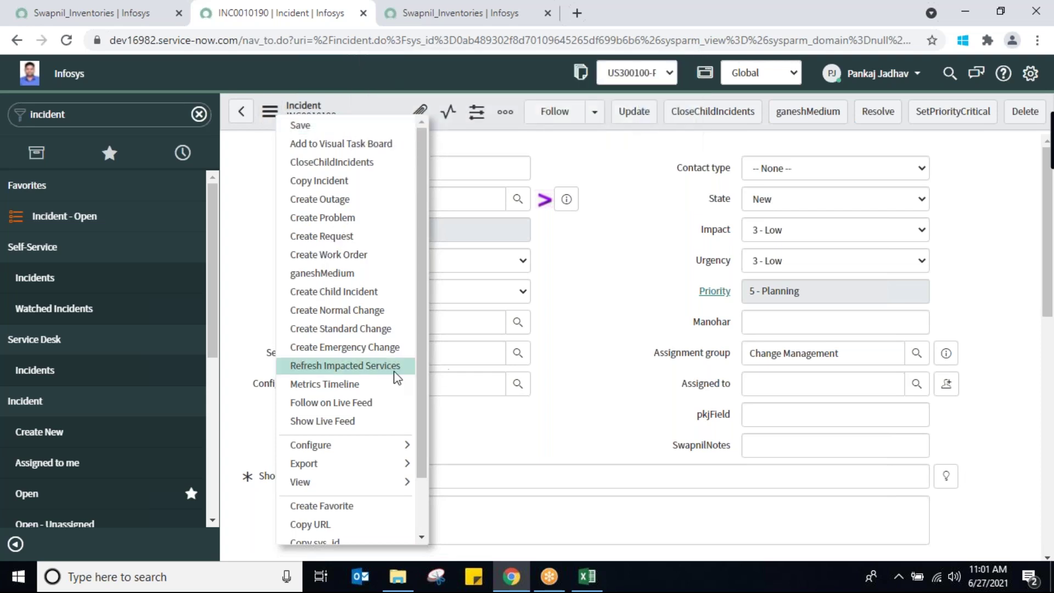
pyautogui.click(350, 218)
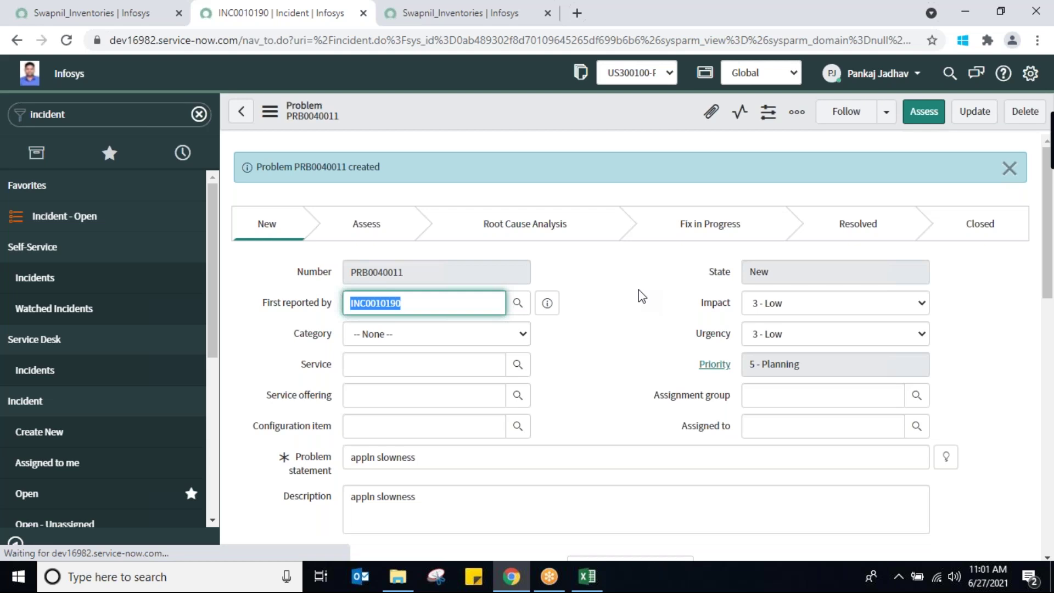
# Set the problem's category to Software and subcategory to Operating System
pyautogui.tripleClick(436, 457)
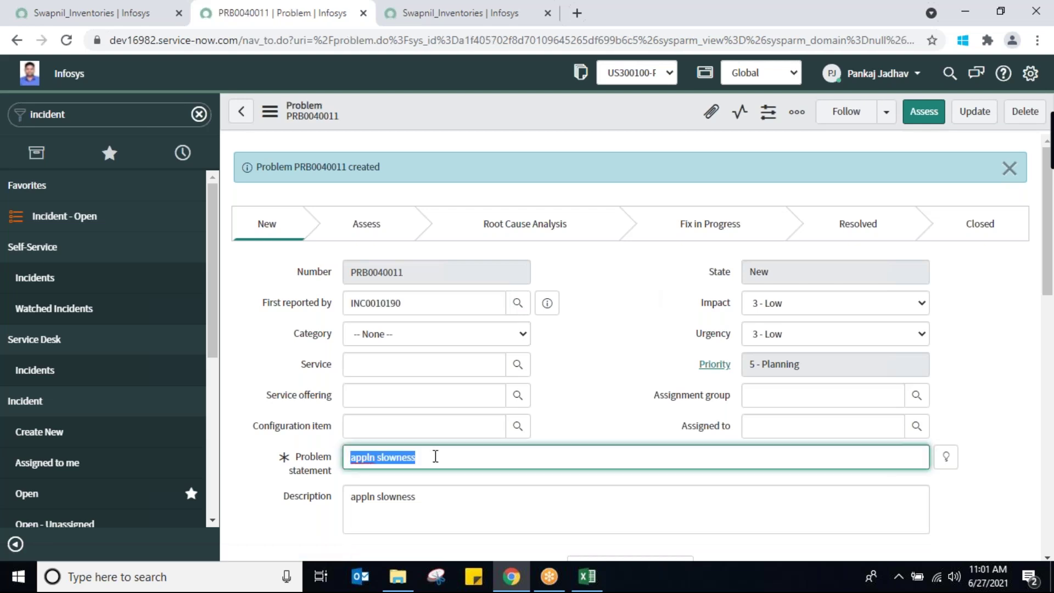
pyautogui.tripleClick(441, 503)
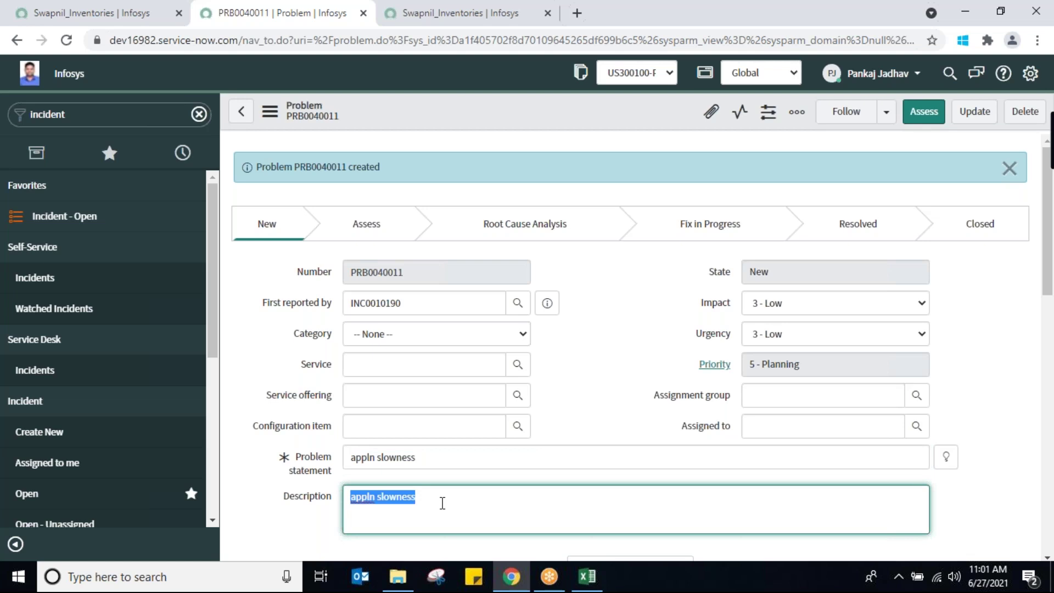
pyautogui.click(519, 335)
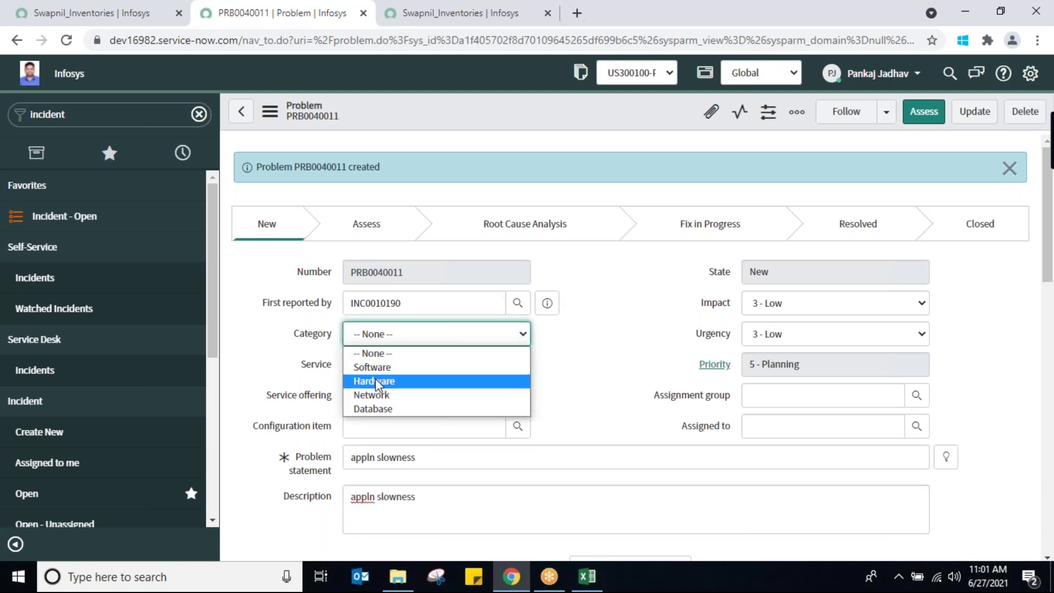
pyautogui.click(385, 367)
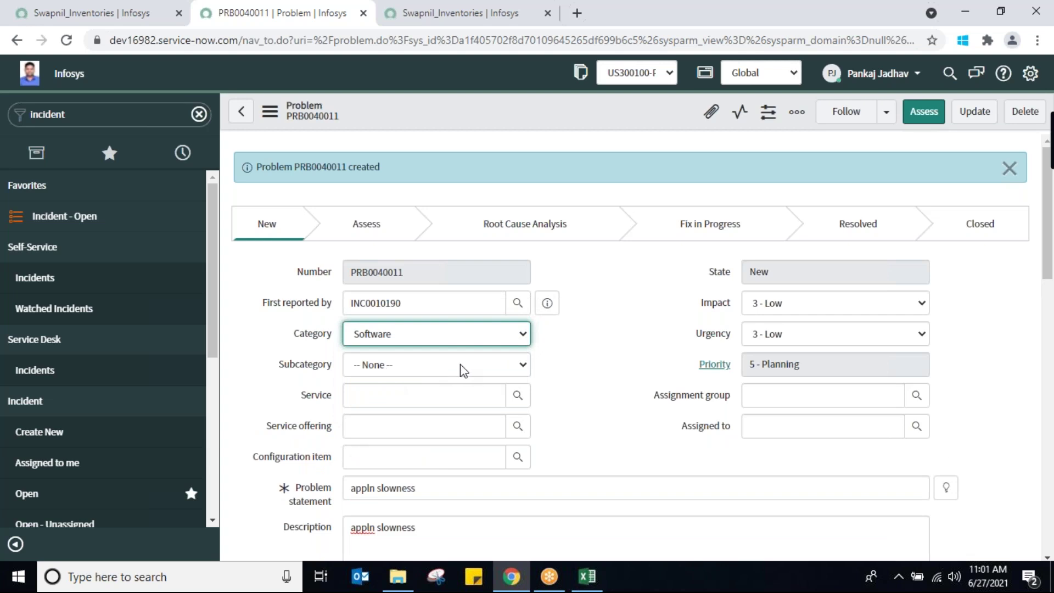
pyautogui.click(482, 370)
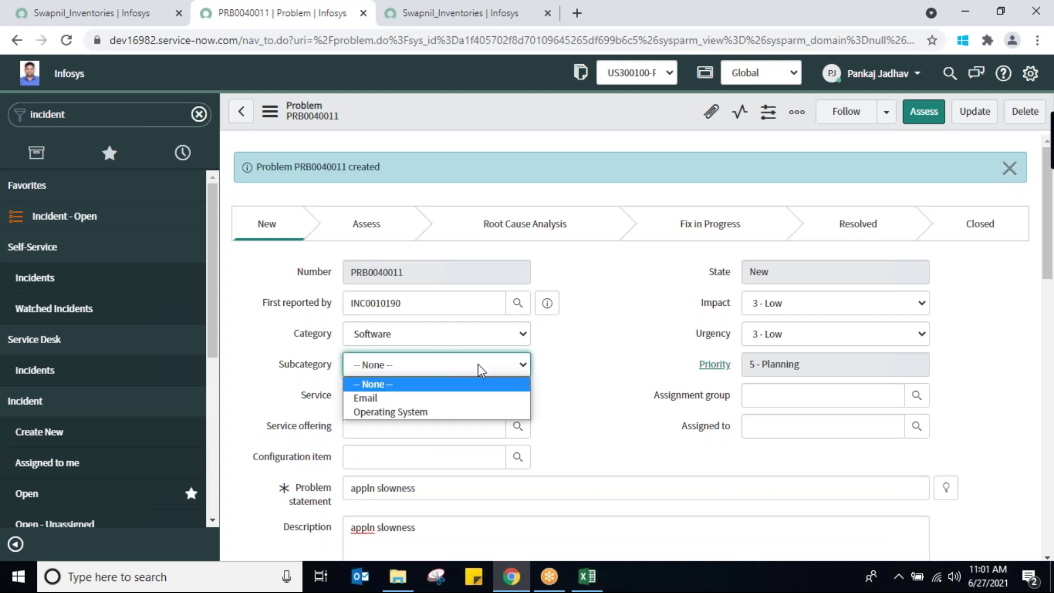
pyautogui.click(437, 411)
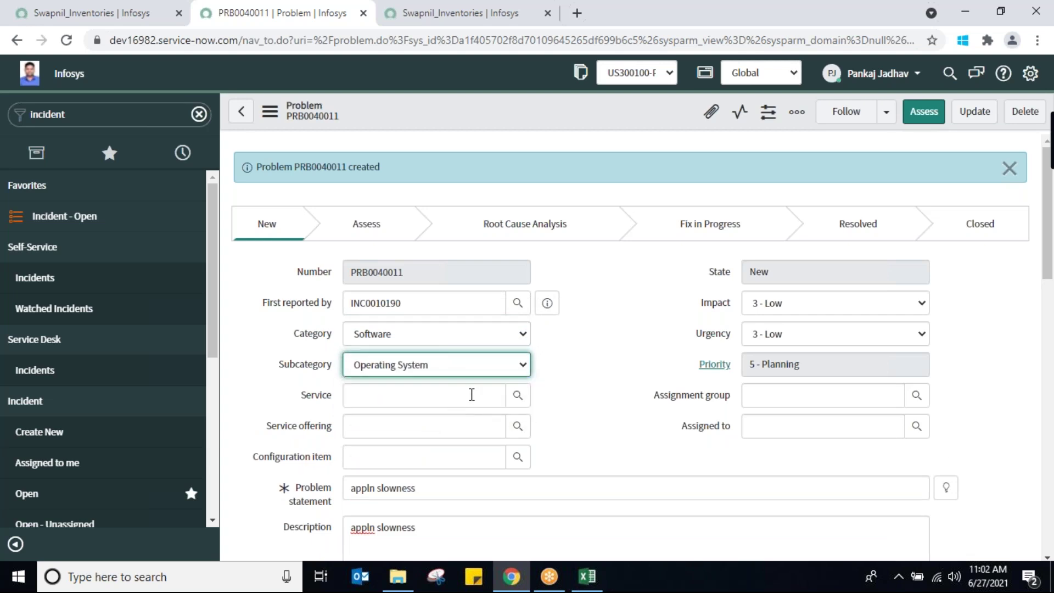
# Assign the problem to group G1 and save it
pyautogui.click(824, 392)
pyautogui.write('g1')
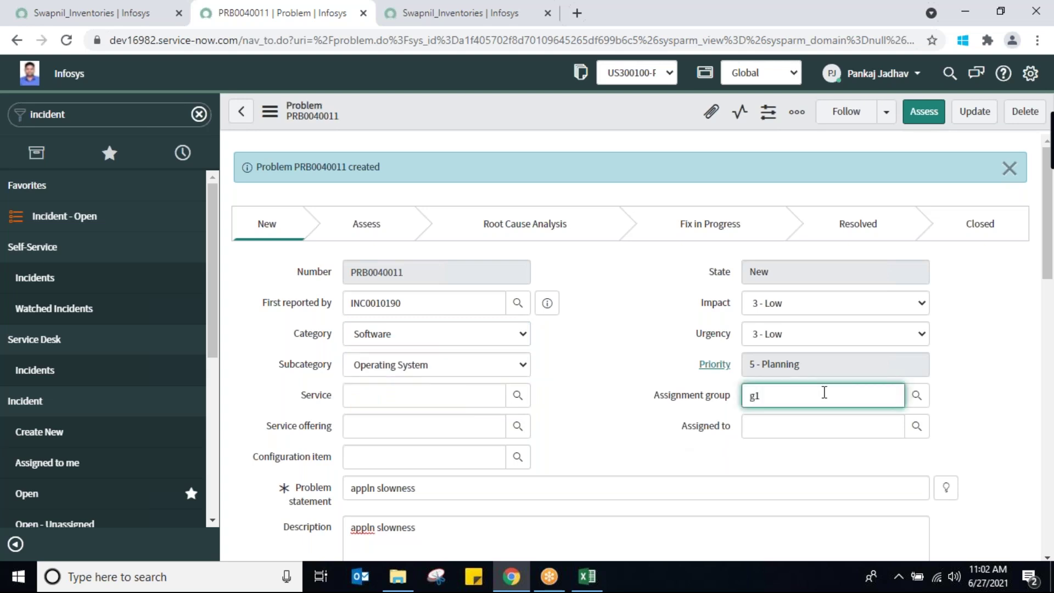
pyautogui.click(803, 420)
pyautogui.rightClick(471, 107)
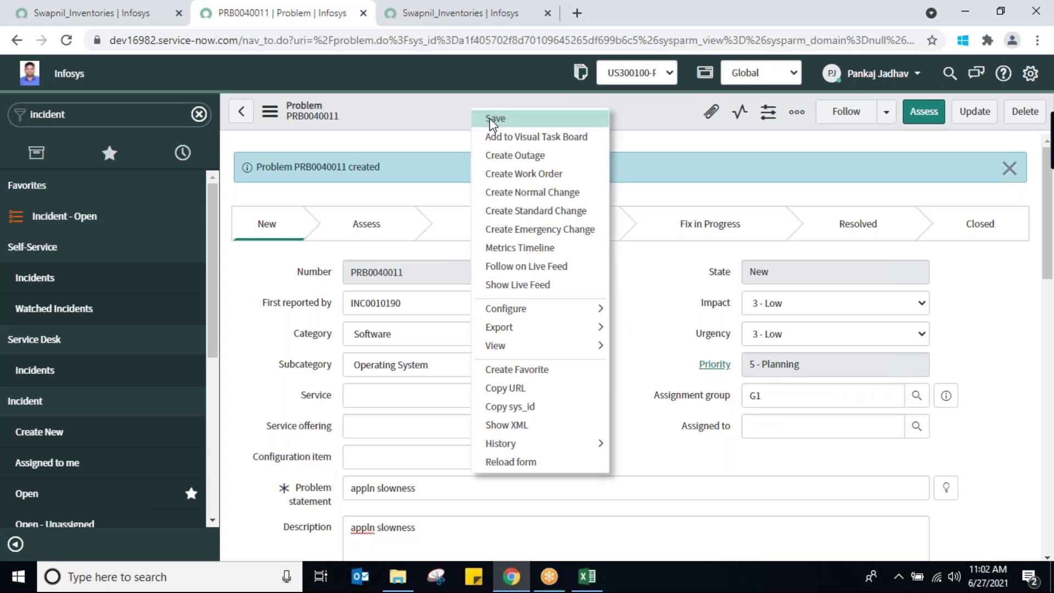
pyautogui.click(492, 119)
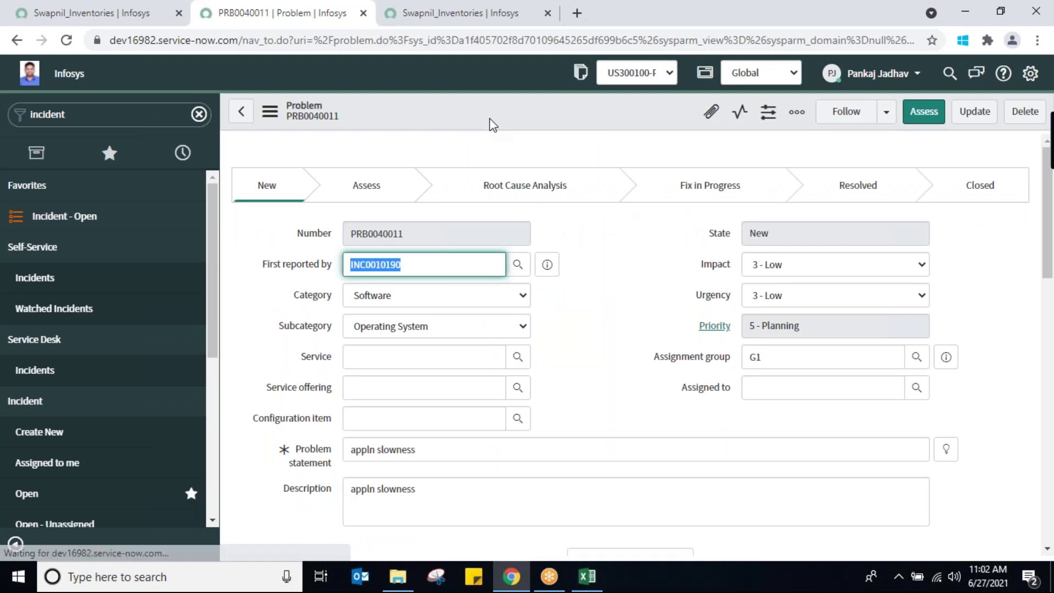
# Replace the problem's assignment group with Change Management
pyautogui.click(826, 385)
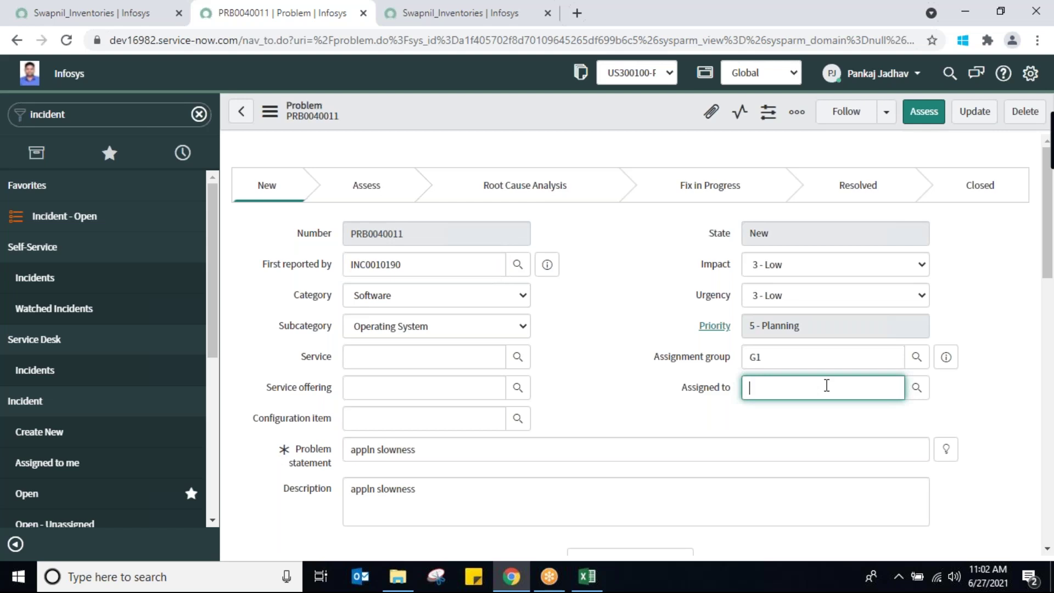
pyautogui.click(917, 387)
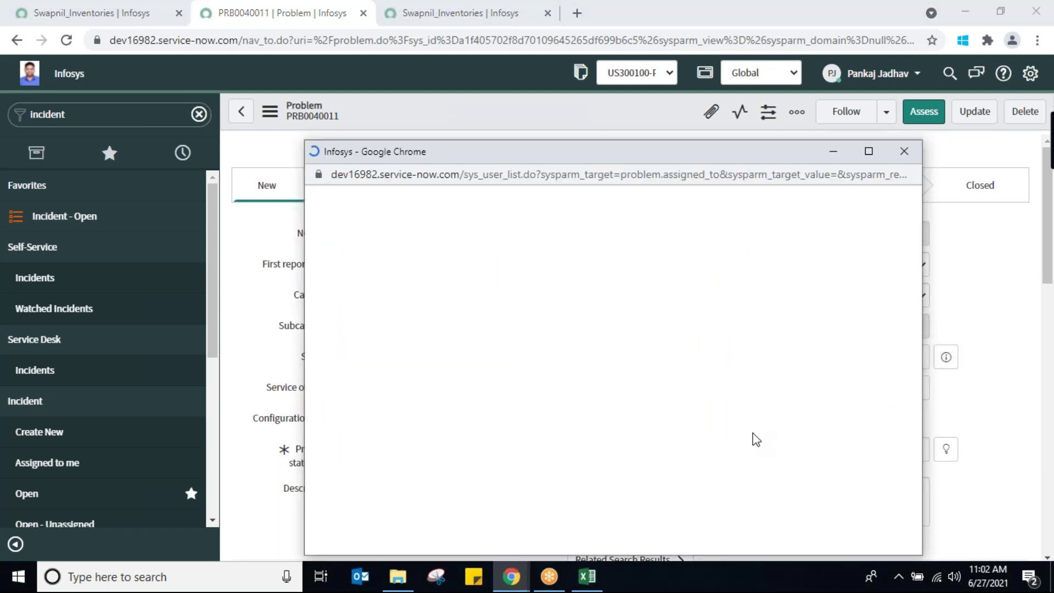
pyautogui.click(904, 151)
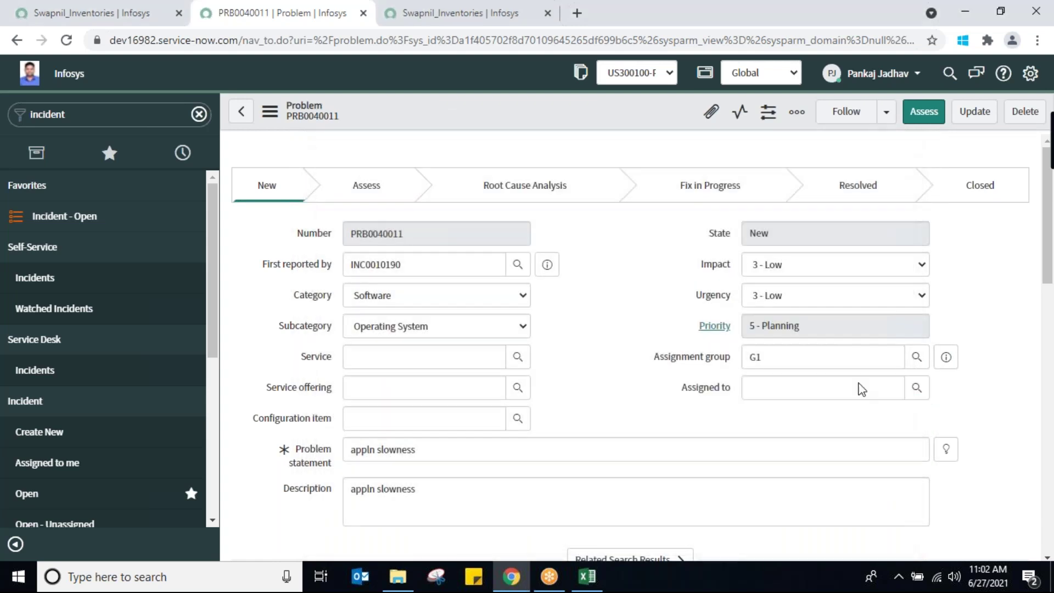
pyautogui.doubleClick(802, 351)
pyautogui.write('p')
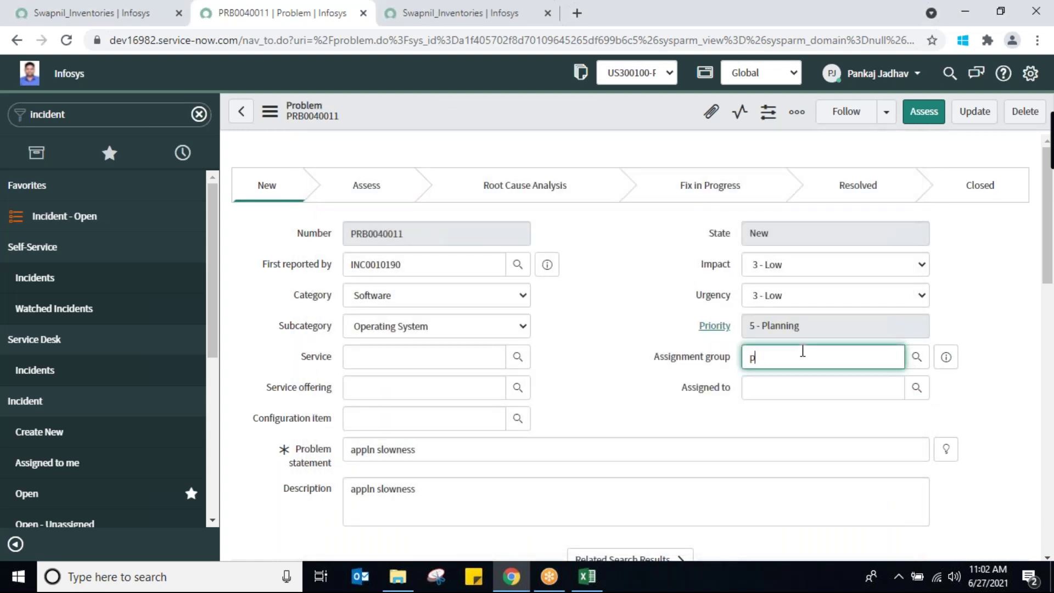
pyautogui.write('robl')
pyautogui.doubleClick(803, 351)
pyautogui.write('change')
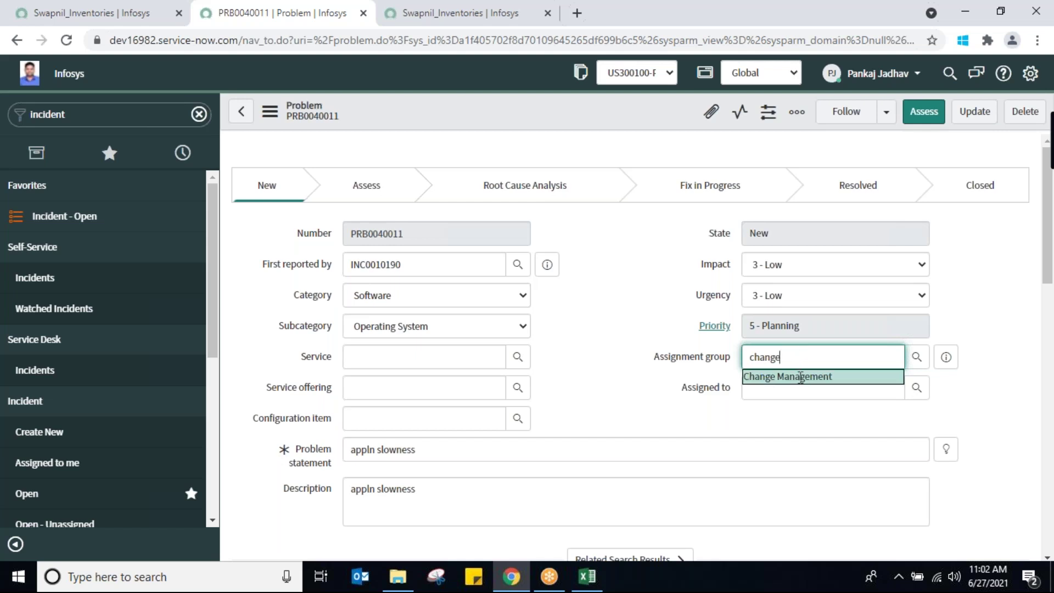
pyautogui.click(801, 374)
# Clear the group and choose Billing Support from the full group lookup
pyautogui.click(916, 387)
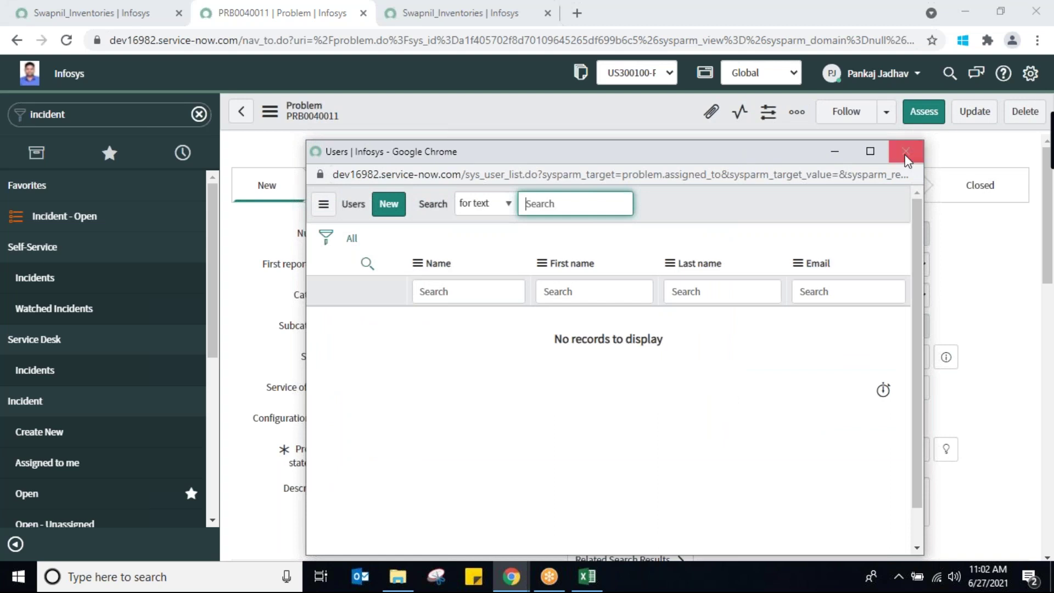
pyautogui.click(905, 156)
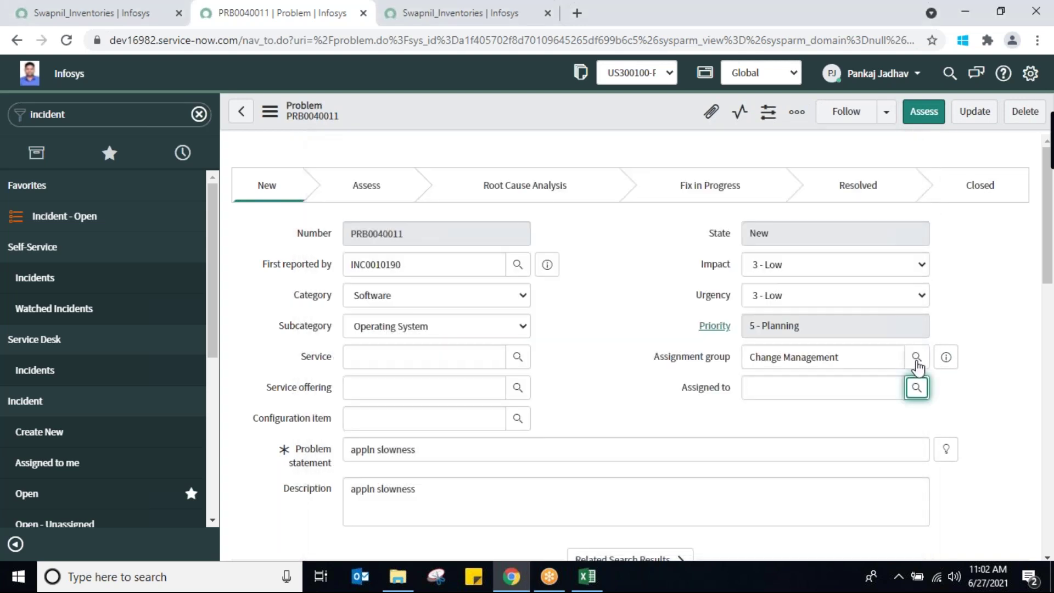
pyautogui.tripleClick(882, 355)
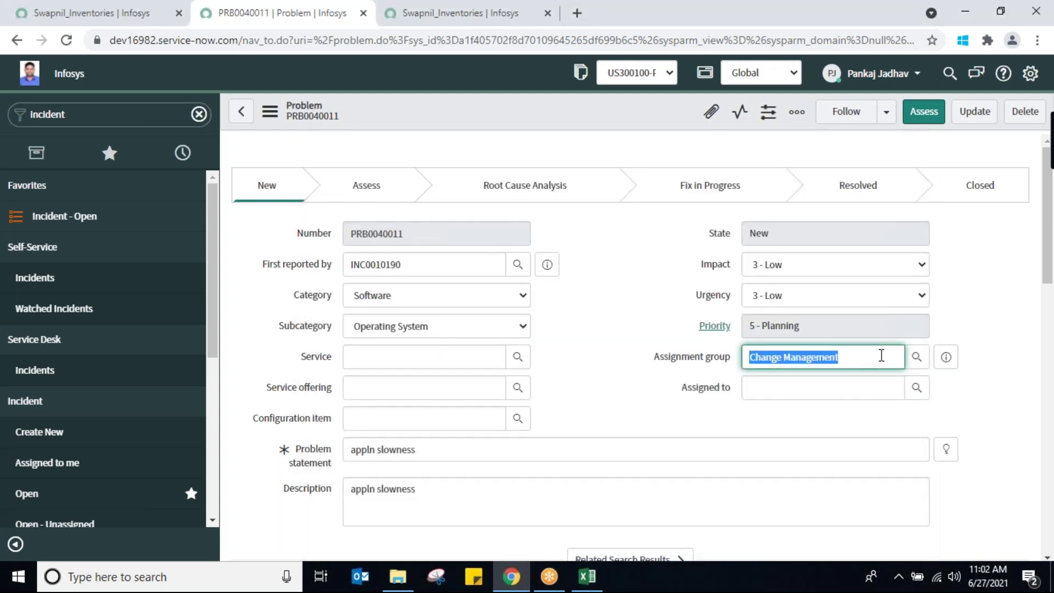
pyautogui.press('BackSpace')
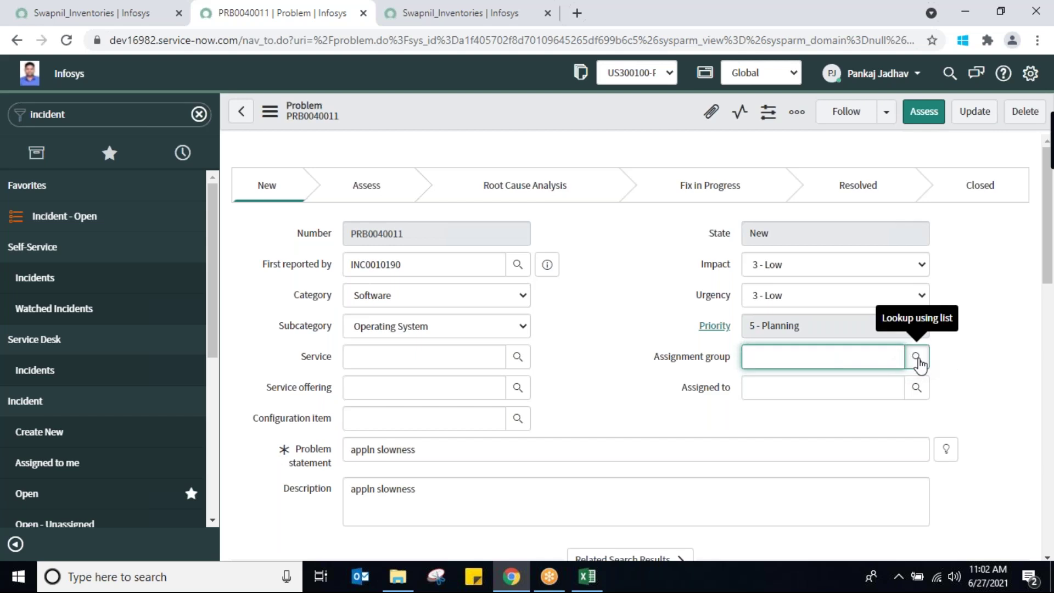
pyautogui.click(916, 356)
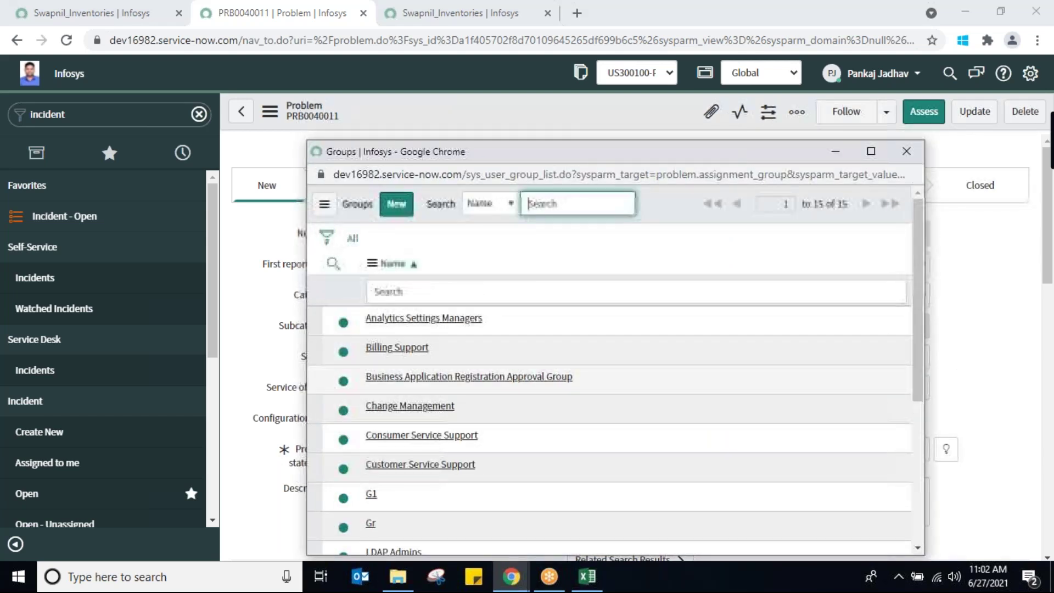
pyautogui.click(393, 349)
# Save the problem with group Billing Support and move it to Assess
pyautogui.click(760, 384)
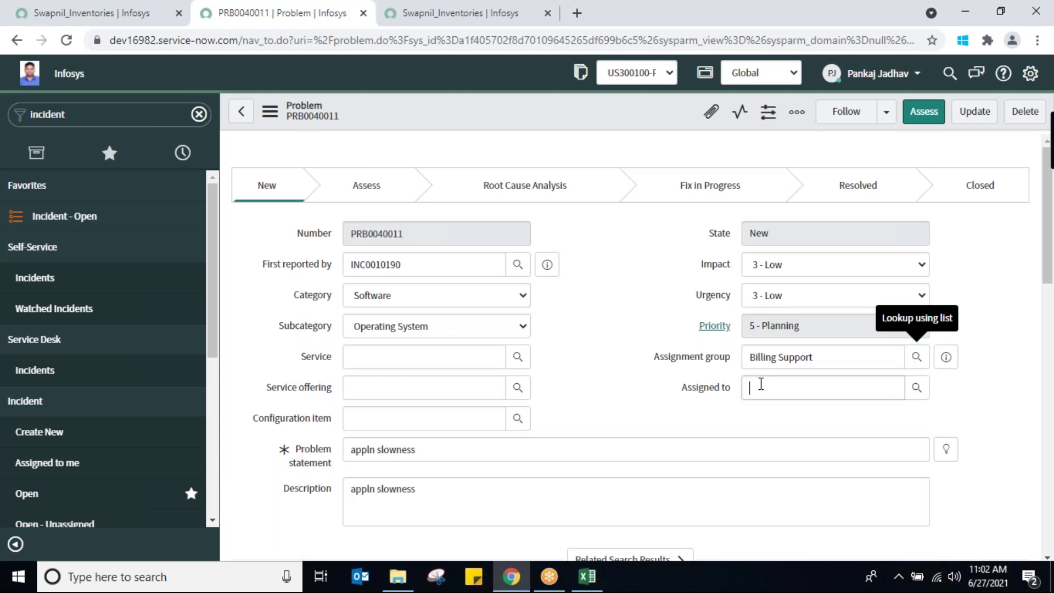
pyautogui.click(926, 390)
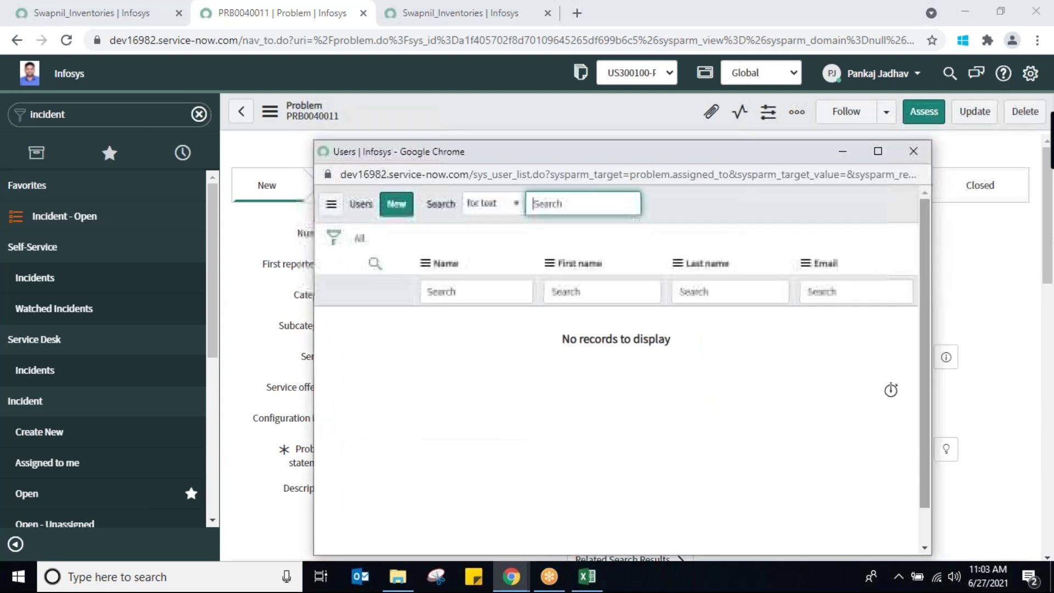
pyautogui.click(912, 152)
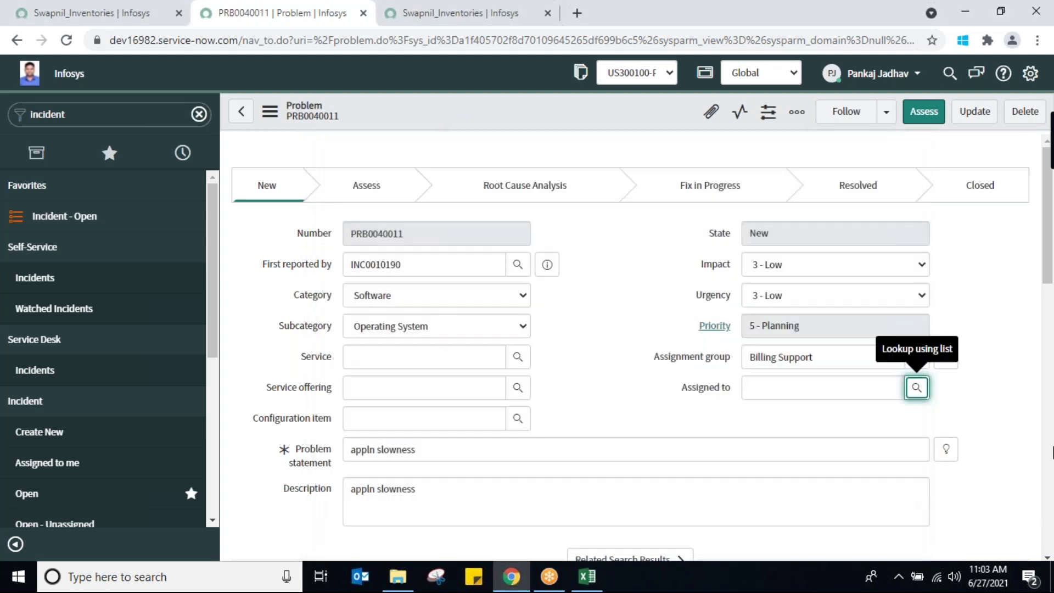
pyautogui.moveTo(1048, 277)
pyautogui.mouseDown()
pyautogui.moveTo(1049, 408)
pyautogui.moveTo(1047, 269)
pyautogui.mouseUp()
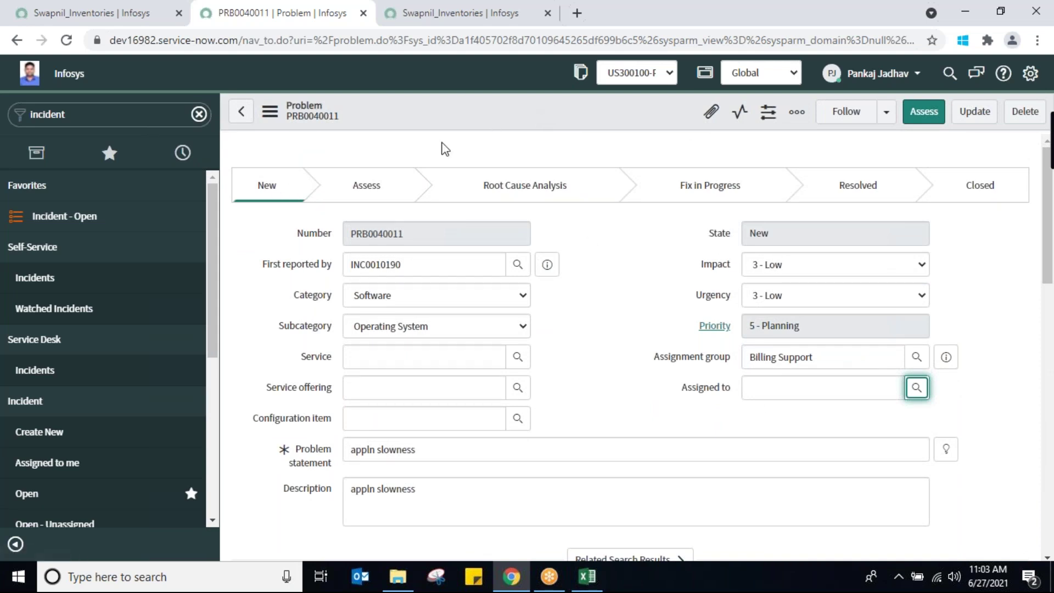
pyautogui.rightClick(458, 111)
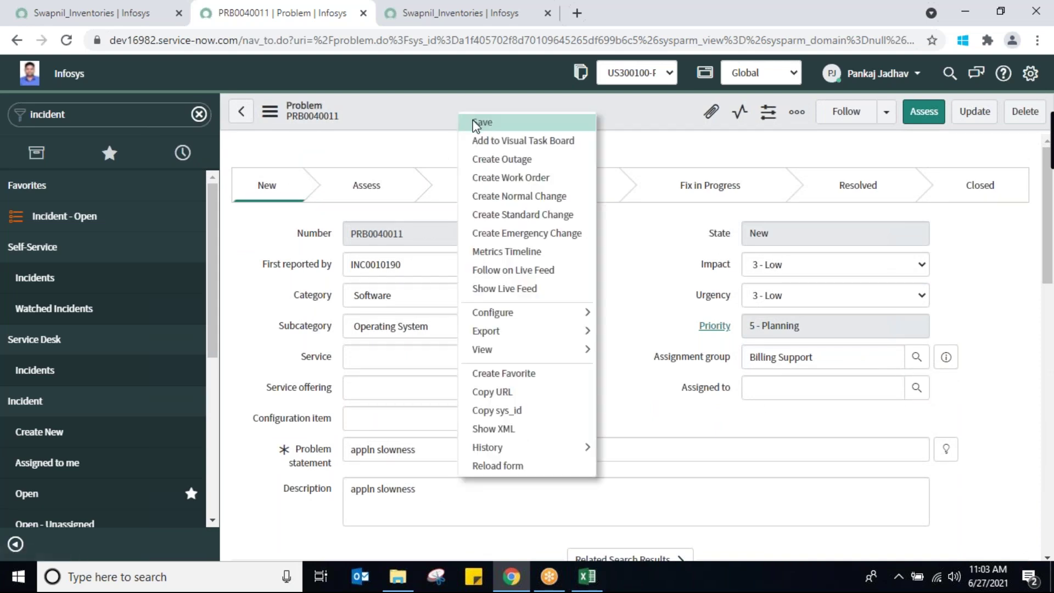
pyautogui.click(475, 123)
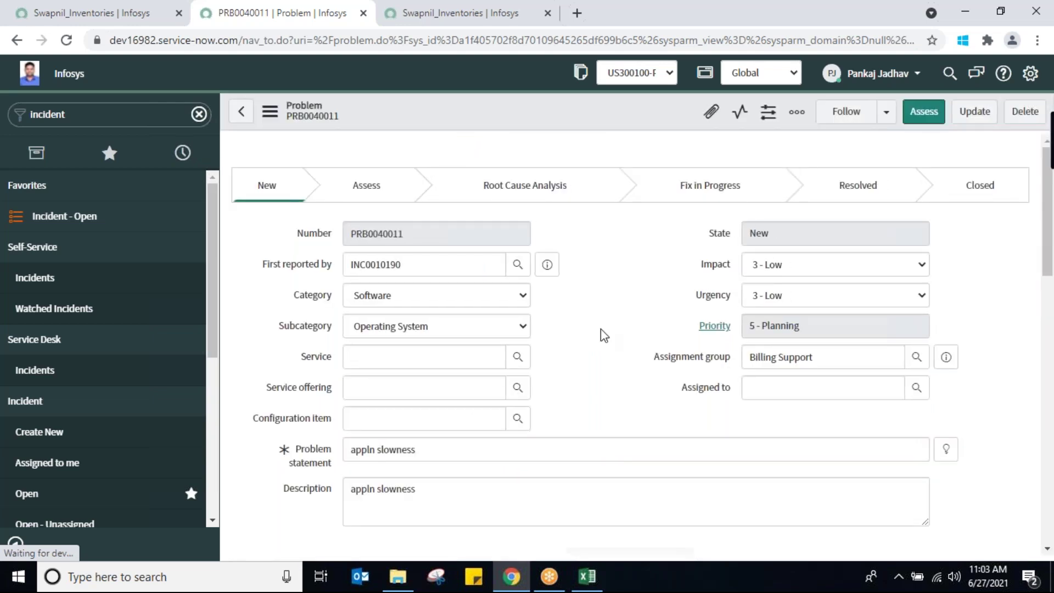
pyautogui.click(916, 116)
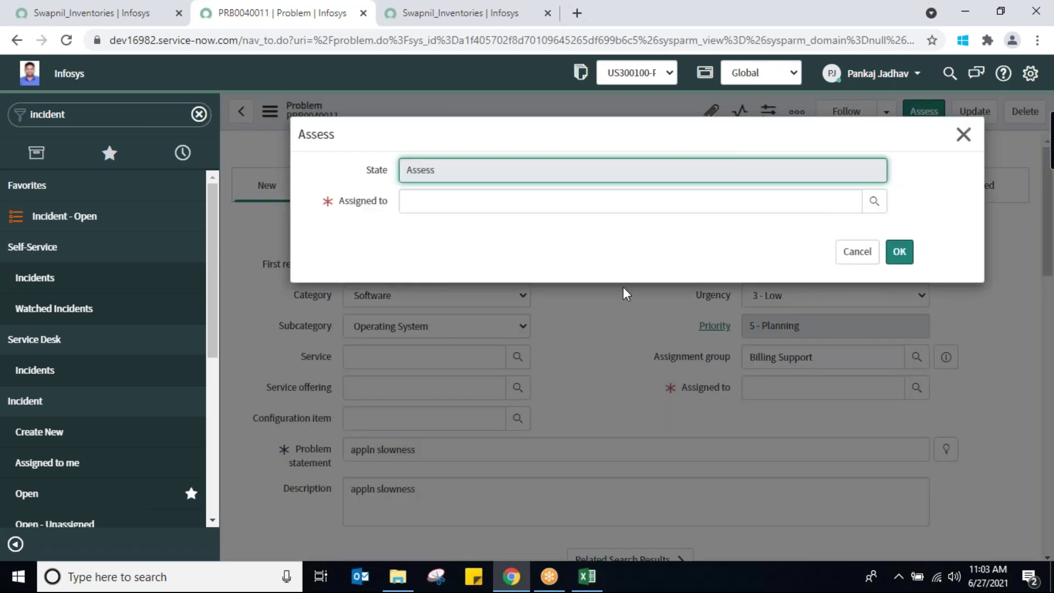
# From the Assigned to lookup, start a new user and enter the first and last name
pyautogui.click(840, 200)
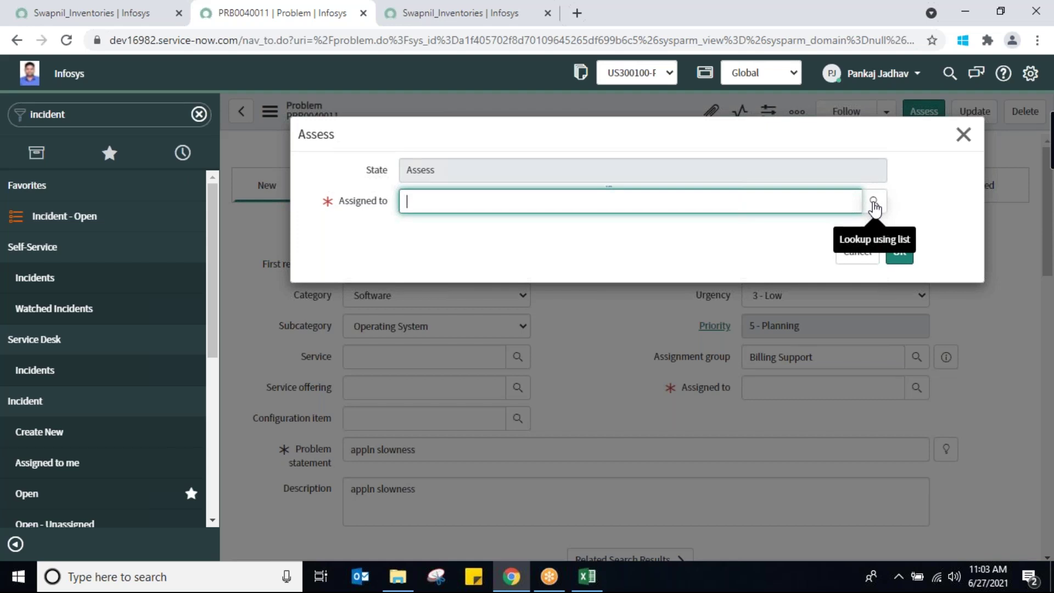
pyautogui.click(874, 205)
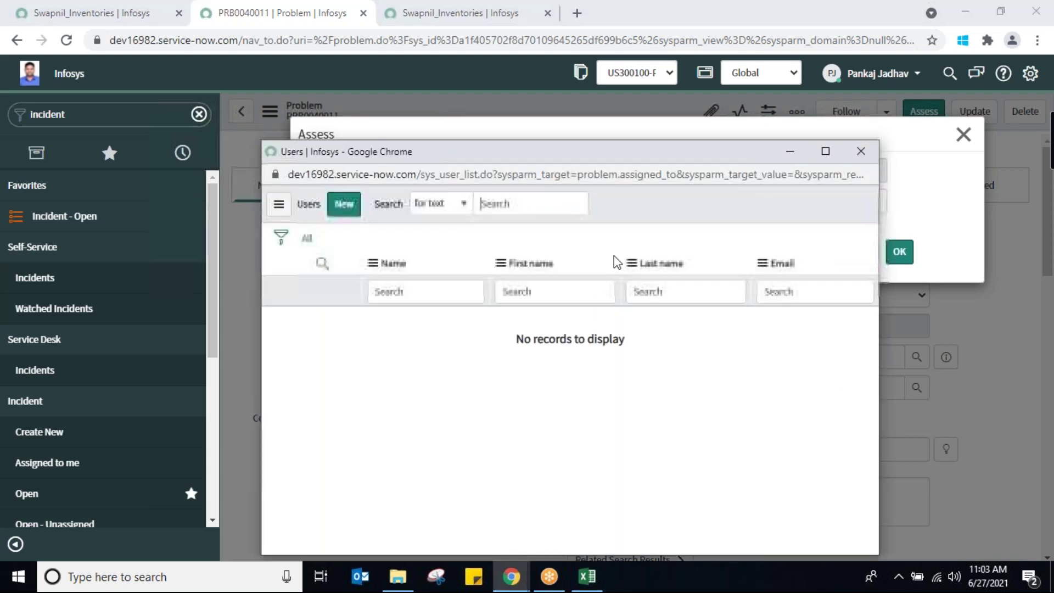
pyautogui.click(344, 203)
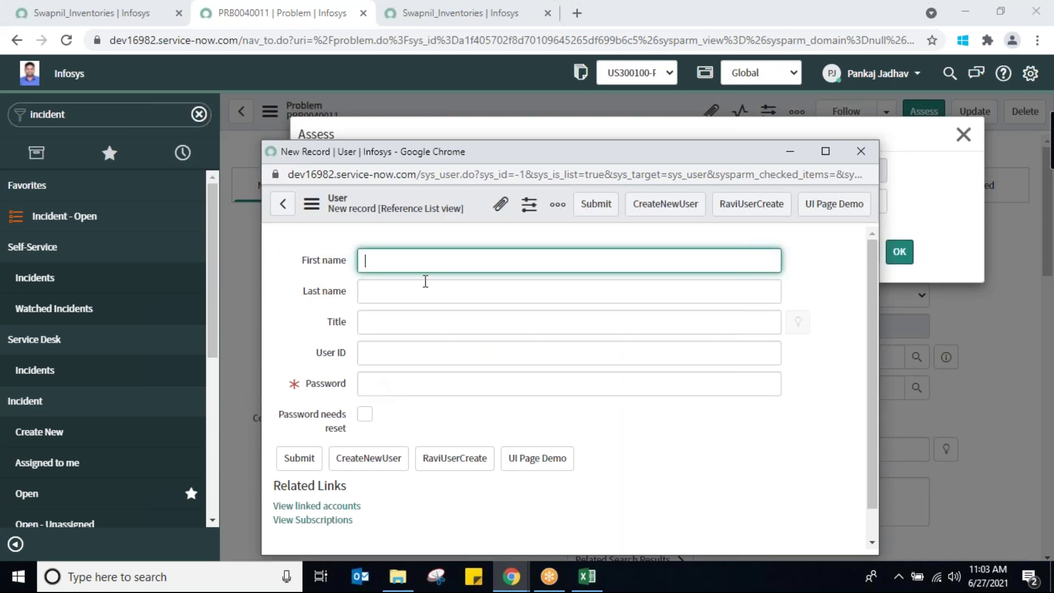
pyautogui.click(420, 292)
pyautogui.write('r')
pyautogui.press('BackSpace')
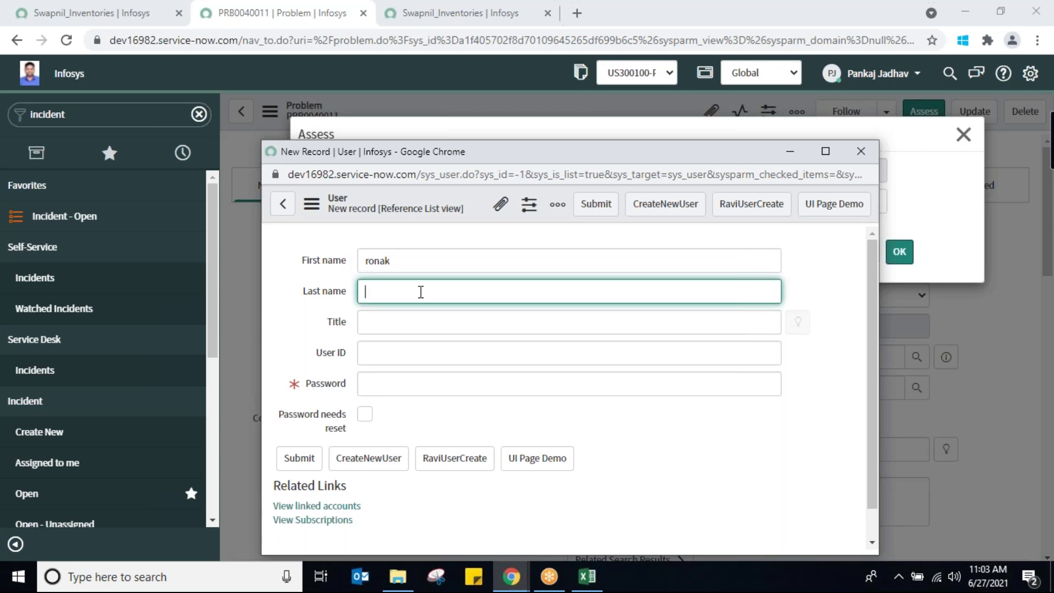
# Set the new user's password, submit it, and confirm it as assignee
pyautogui.click(390, 389)
pyautogui.write('12345')
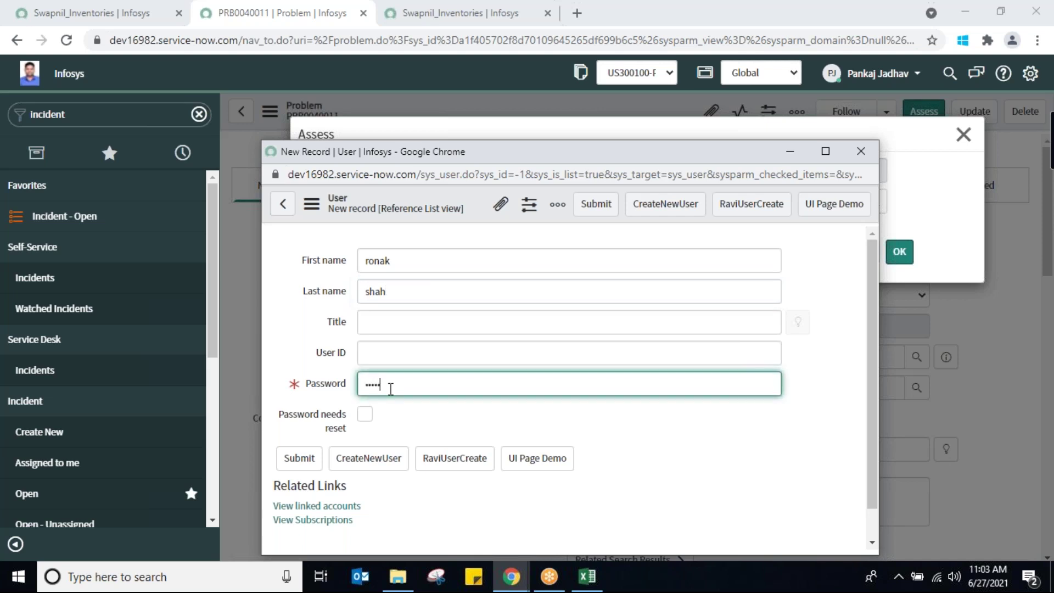
pyautogui.click(309, 460)
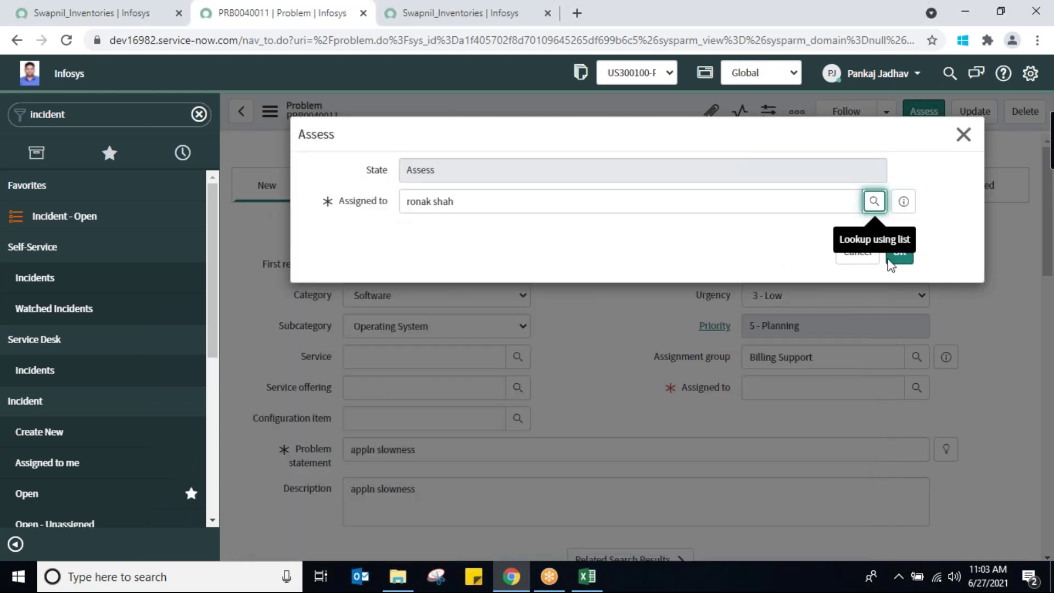
pyautogui.click(900, 258)
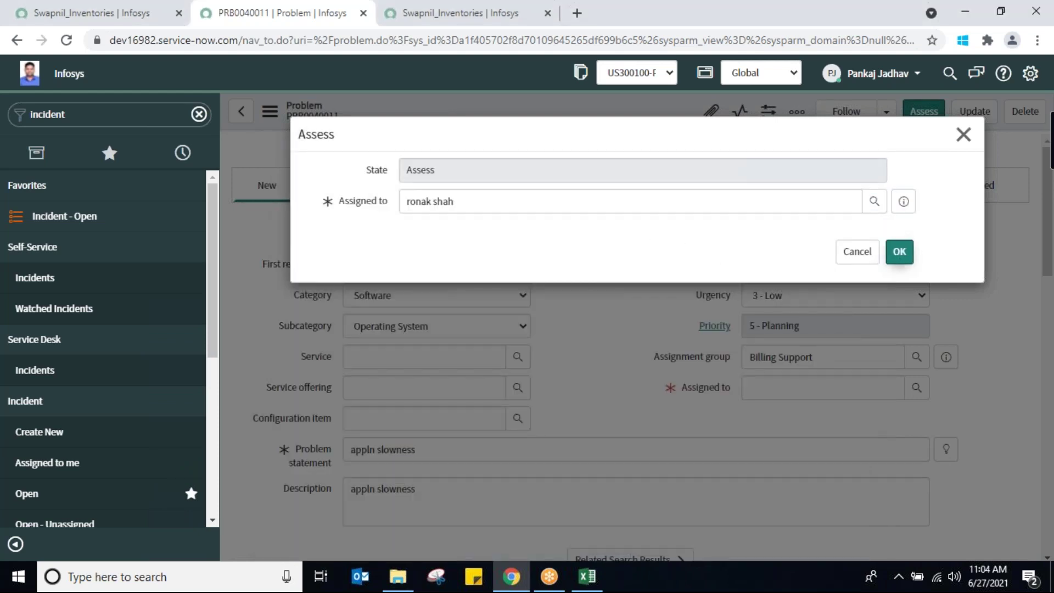
# Confirm the Assess dialog, then advance the problem to Root Cause Analysis
pyautogui.click(900, 255)
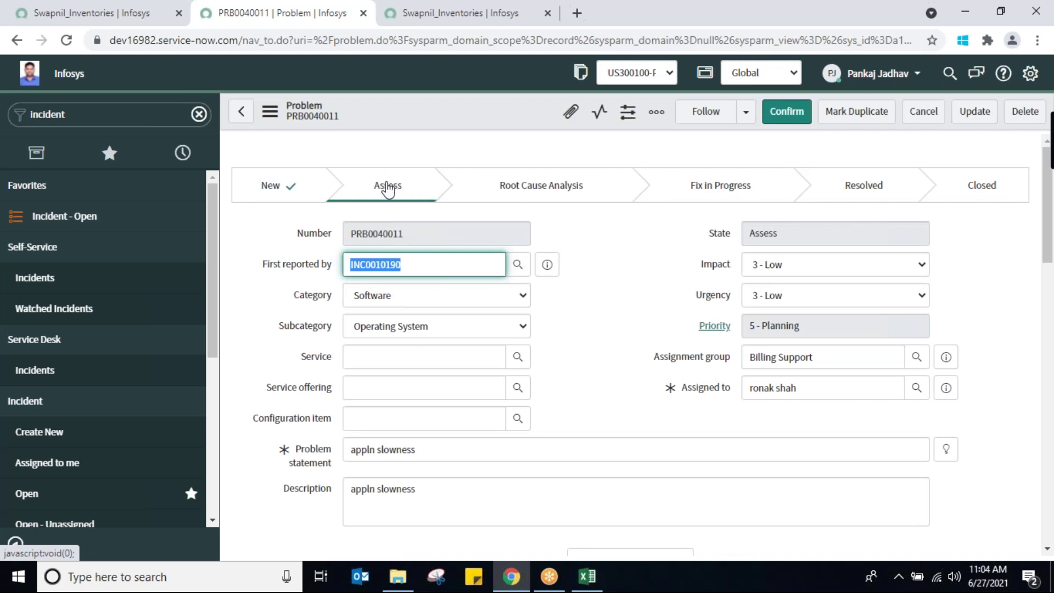
pyautogui.doubleClick(807, 390)
pyautogui.tripleClick(806, 391)
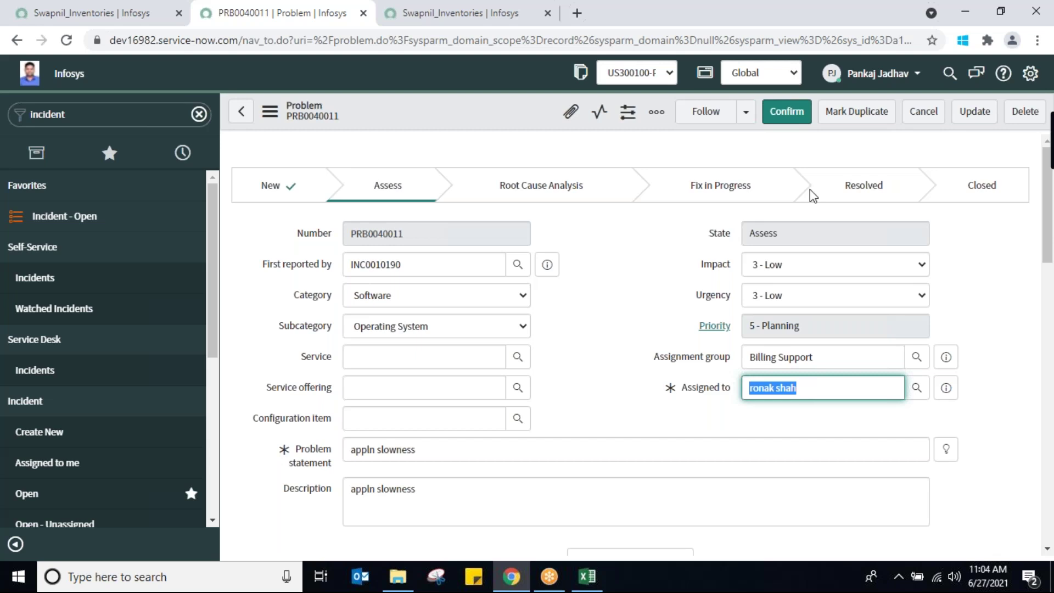
pyautogui.click(782, 120)
pyautogui.click(782, 112)
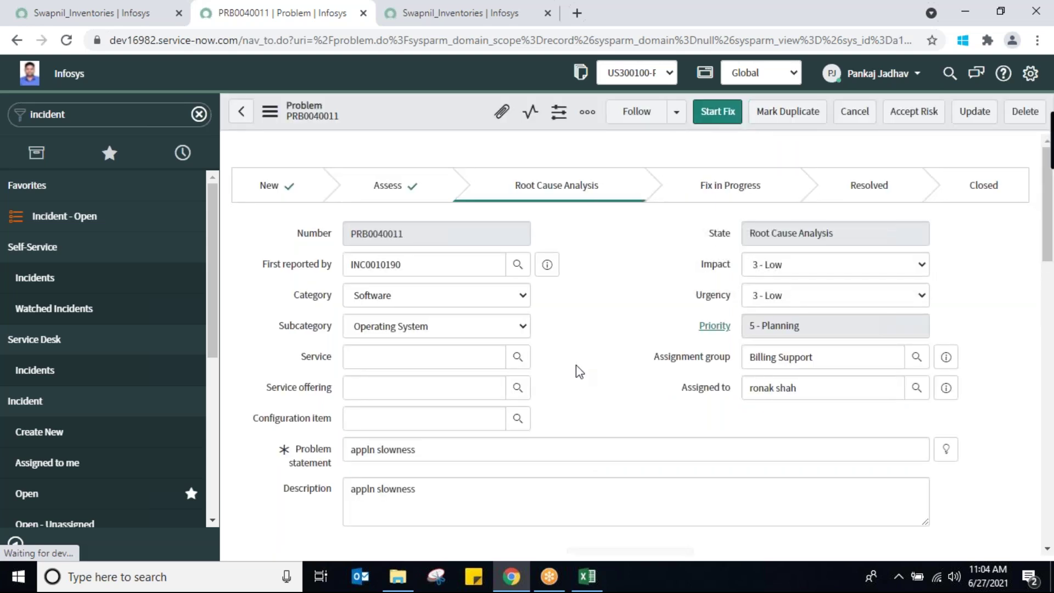
pyautogui.tripleClick(798, 389)
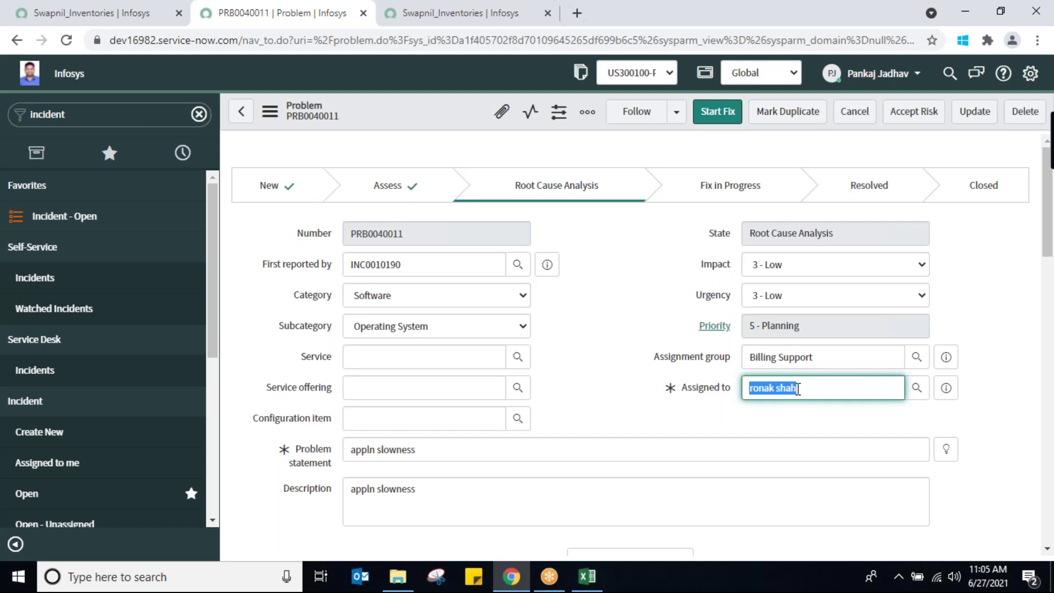
pyautogui.scroll(-2, 1049, 299)
pyautogui.moveTo(1049, 299); pyautogui.dragTo(1051, 222)
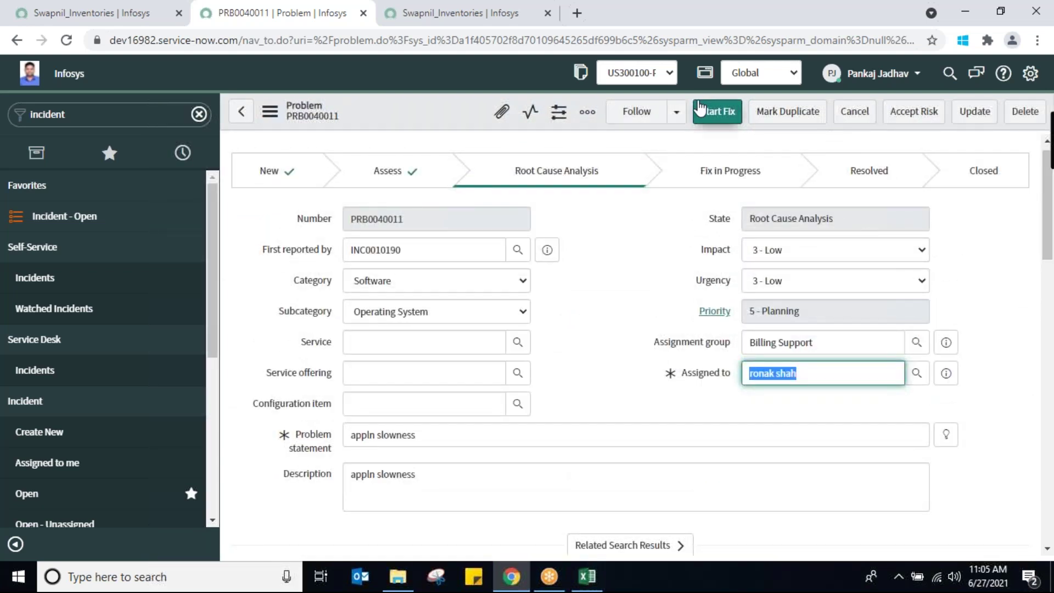
pyautogui.click(706, 121)
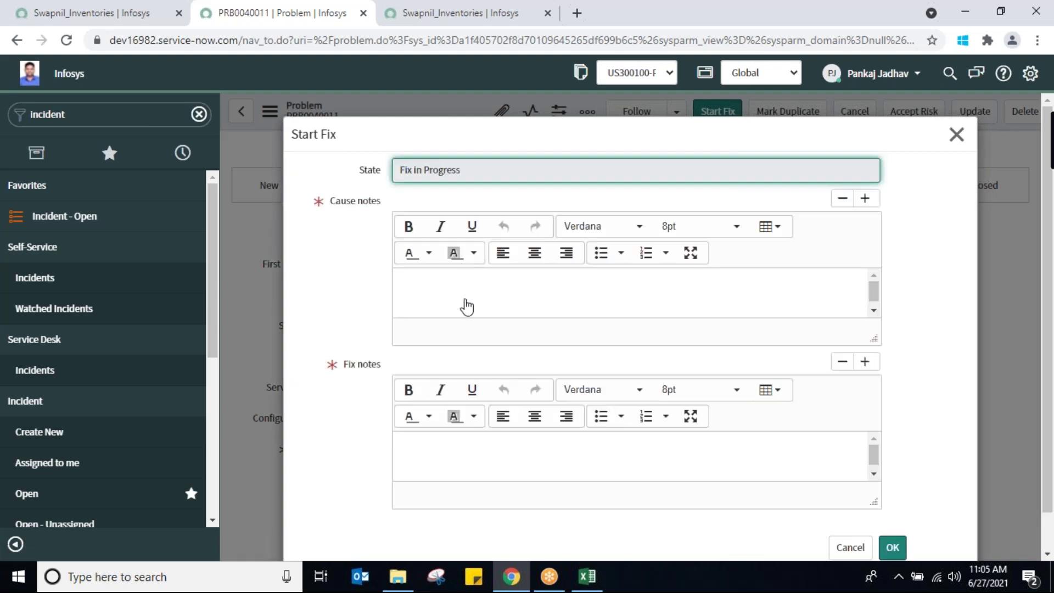
# Record cause 'cleaner utility was corrupted' and fix 'updated the cleaner utility to fix the issue'
pyautogui.click(467, 306)
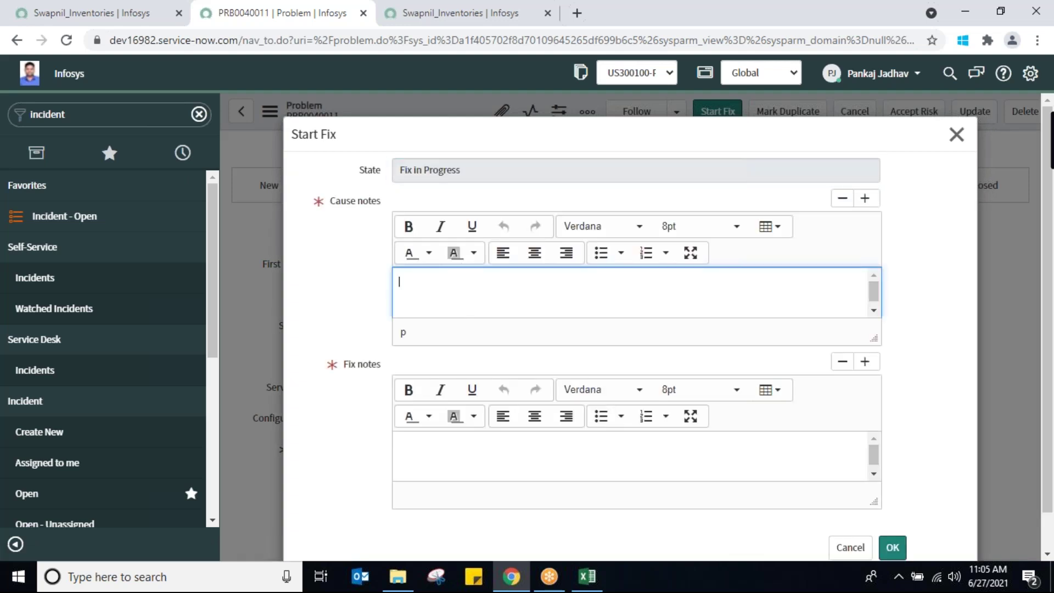
pyautogui.write('cleaner utility was corrupted')
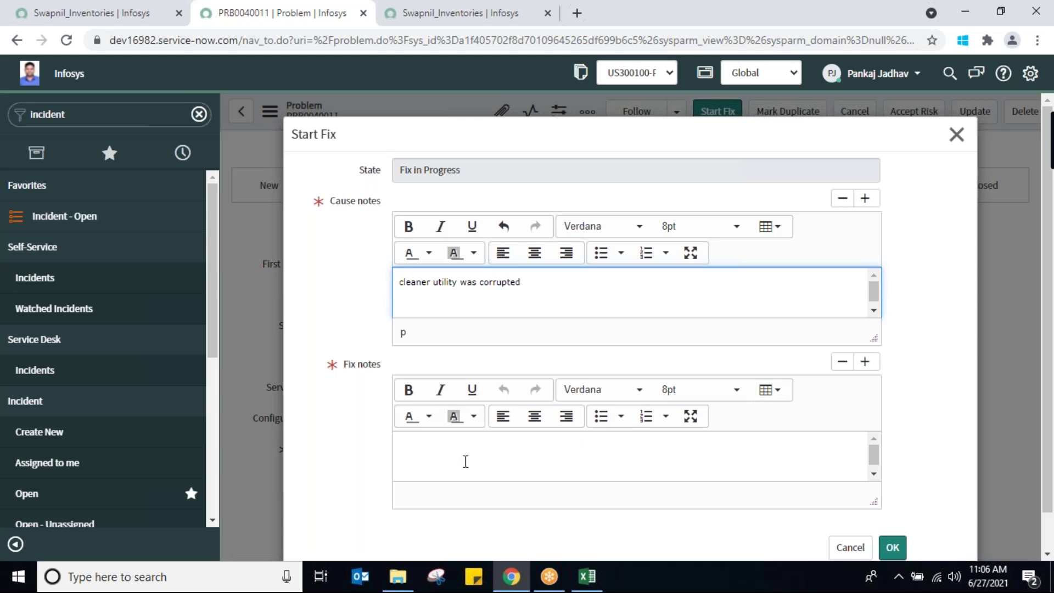
pyautogui.click(466, 470)
pyautogui.write('updated the cleaner utility to fi')
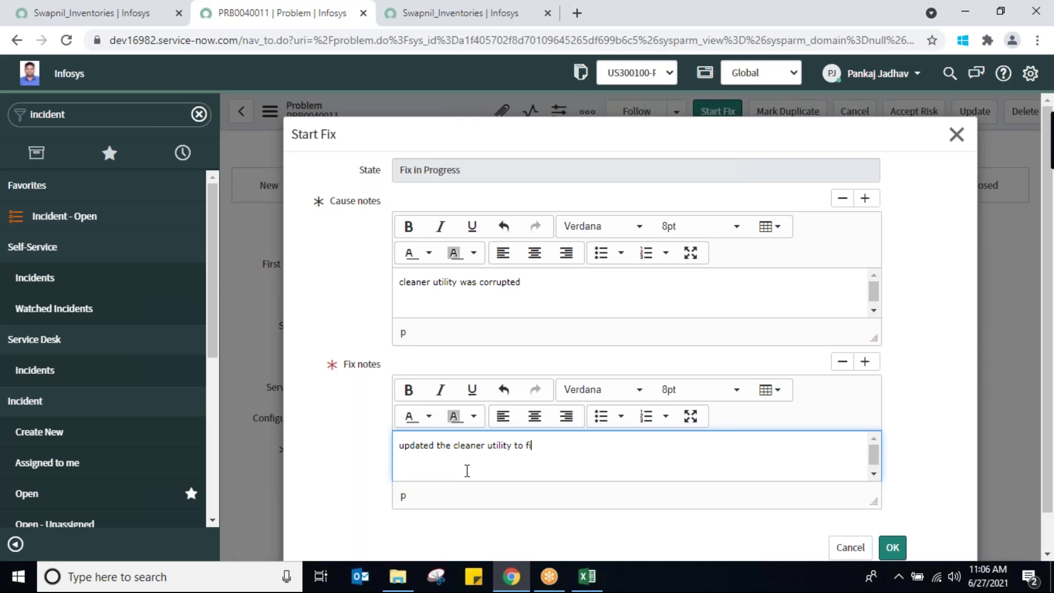
pyautogui.write('x the issue')
pyautogui.click(893, 549)
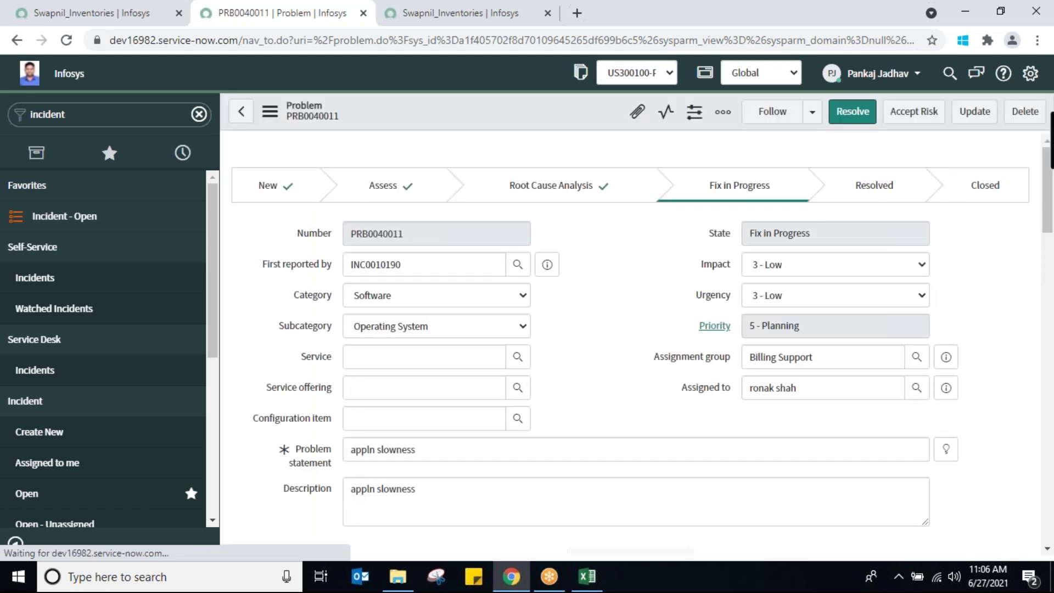
# Resolve problem PRB0040011 with resolution code Fix Applied
pyautogui.click(842, 108)
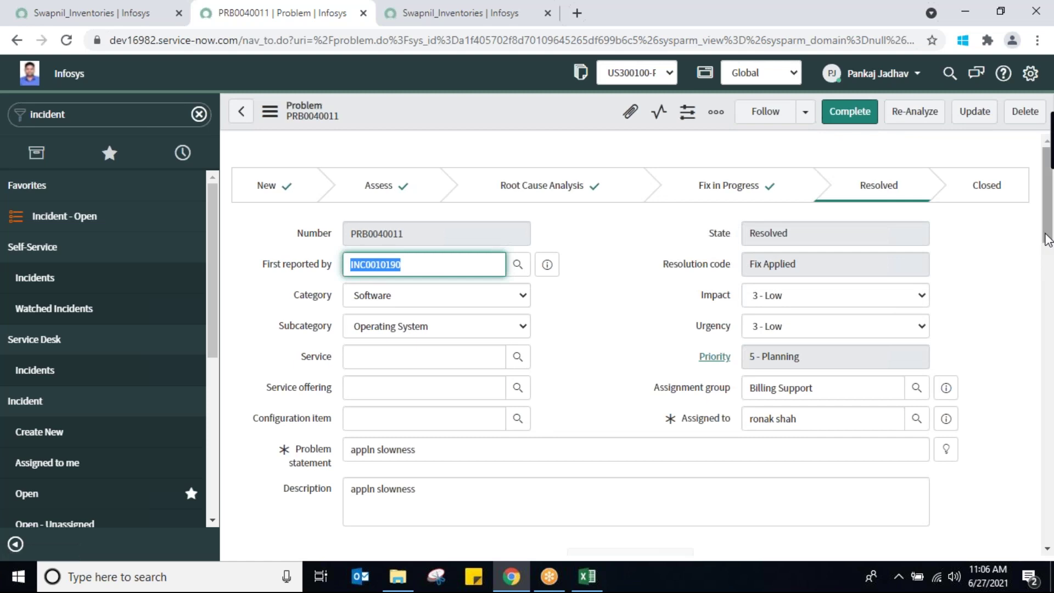
pyautogui.rightClick(1046, 321)
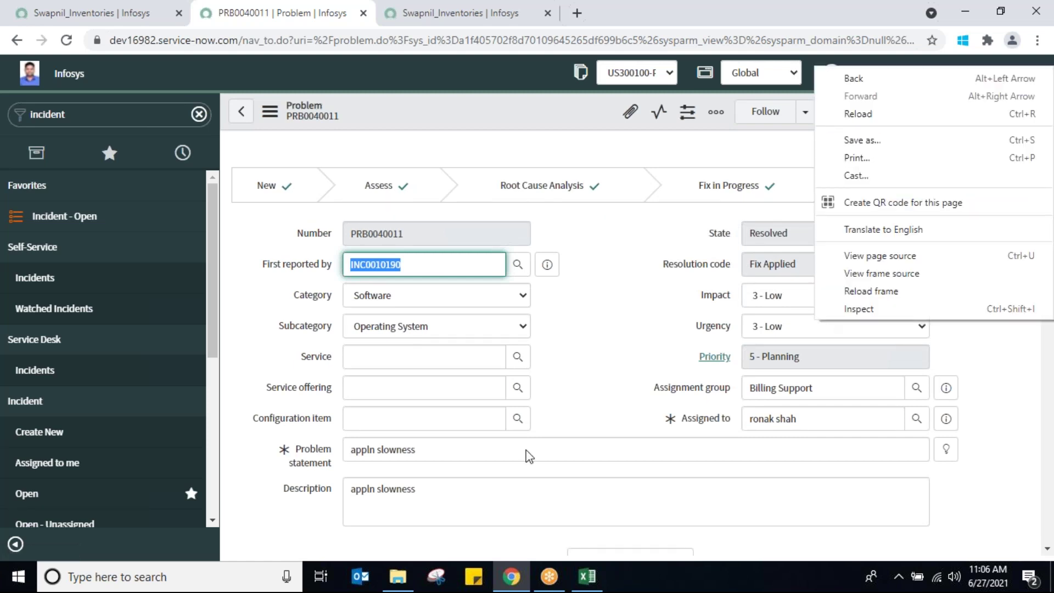
pyautogui.click(602, 381)
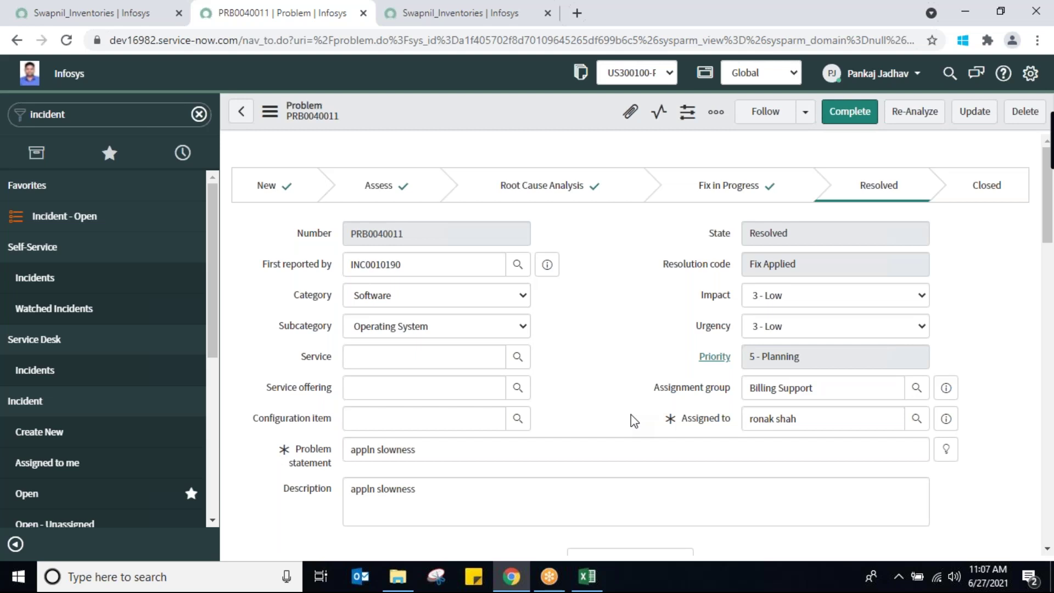
# Select the word 'incident' in the application navigator filter
pyautogui.click(143, 111)
pyautogui.click(144, 112)
pyautogui.doubleClick(144, 111)
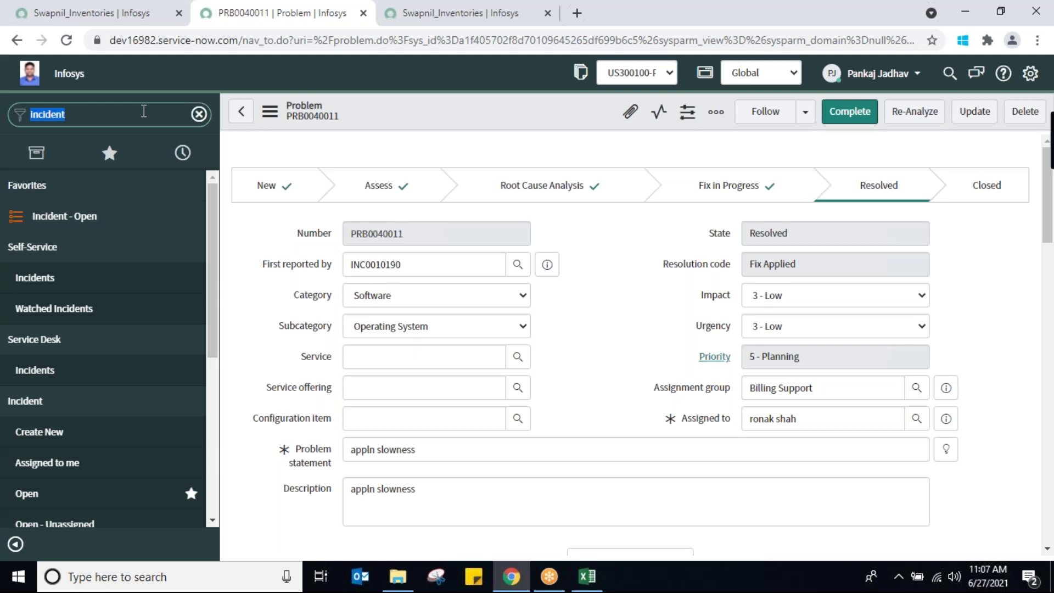
# Open Swapnil_Inventories, save a new blank record PR0001074, and return to the list
pyautogui.write('swa')
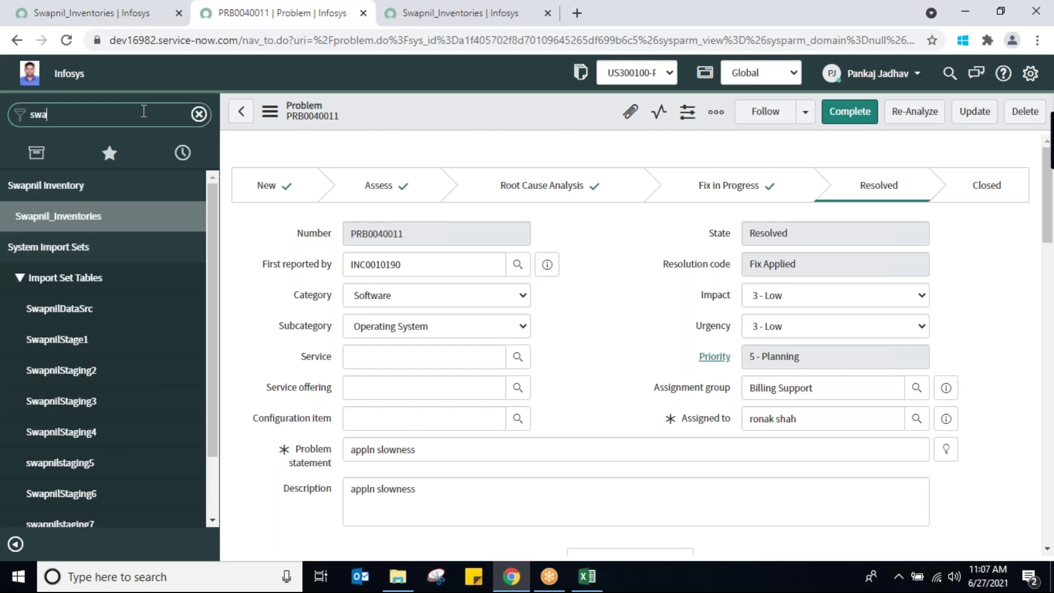
pyautogui.write('pnil')
pyautogui.click(82, 218)
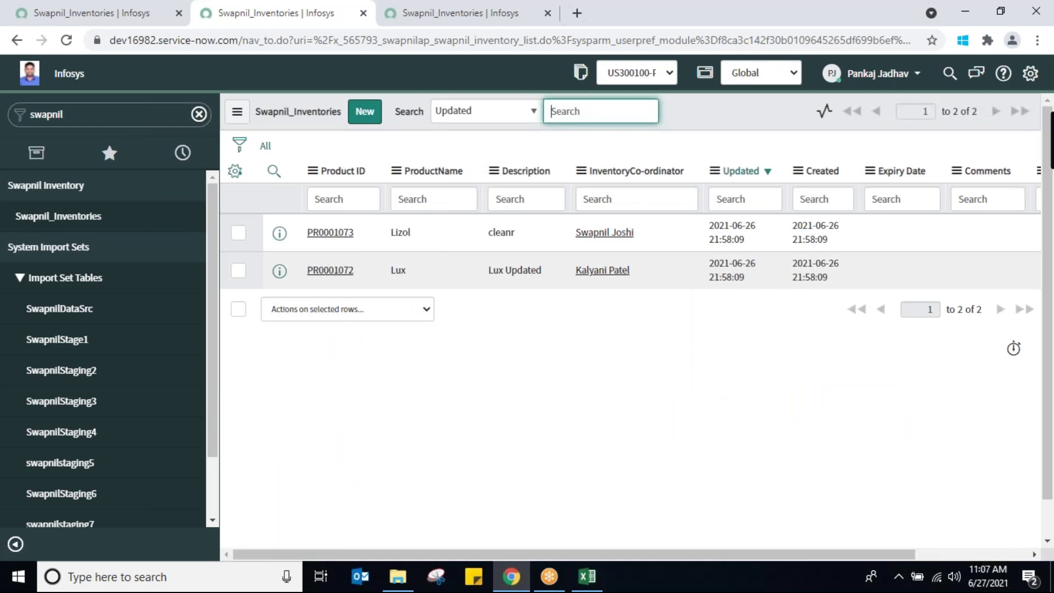
pyautogui.click(364, 112)
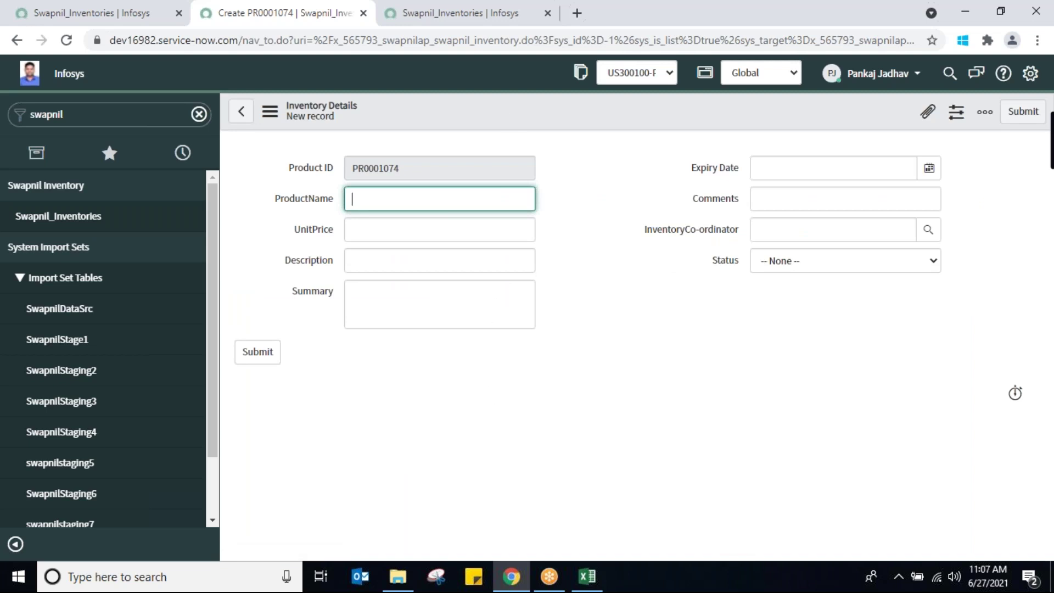
pyautogui.doubleClick(426, 165)
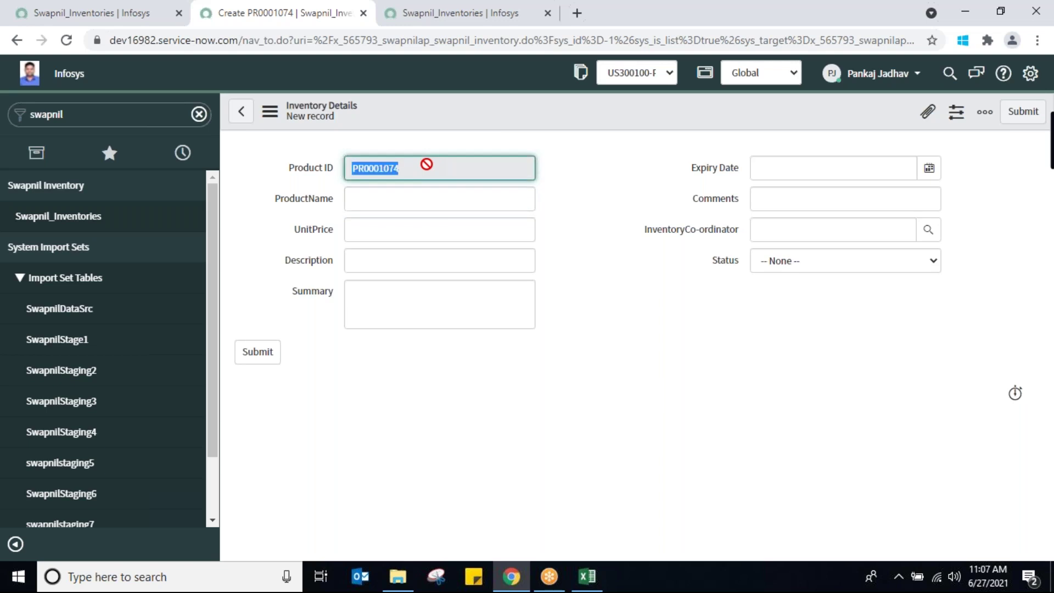
pyautogui.rightClick(471, 104)
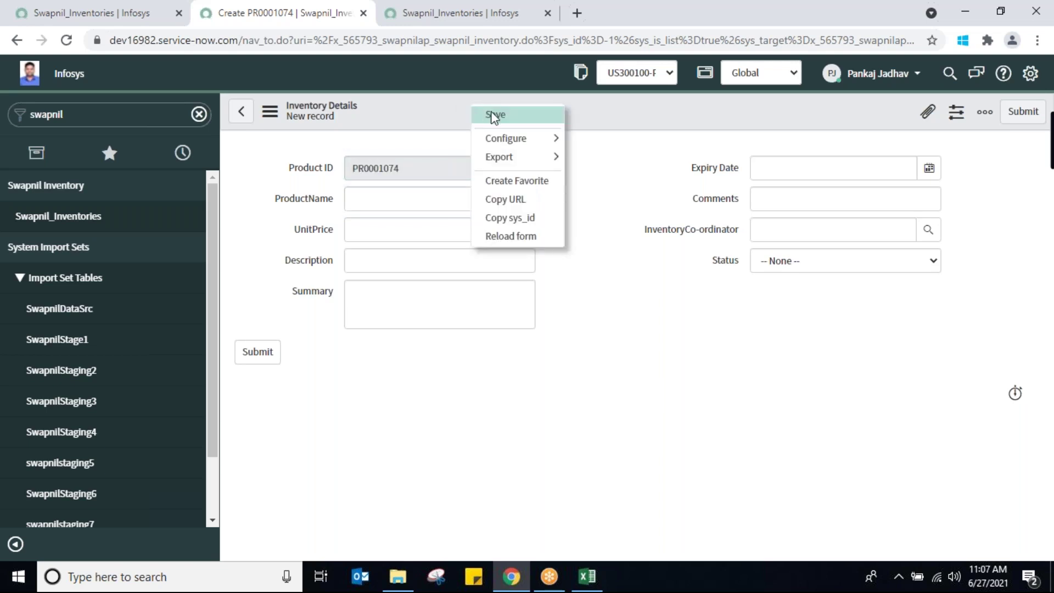
pyautogui.click(492, 115)
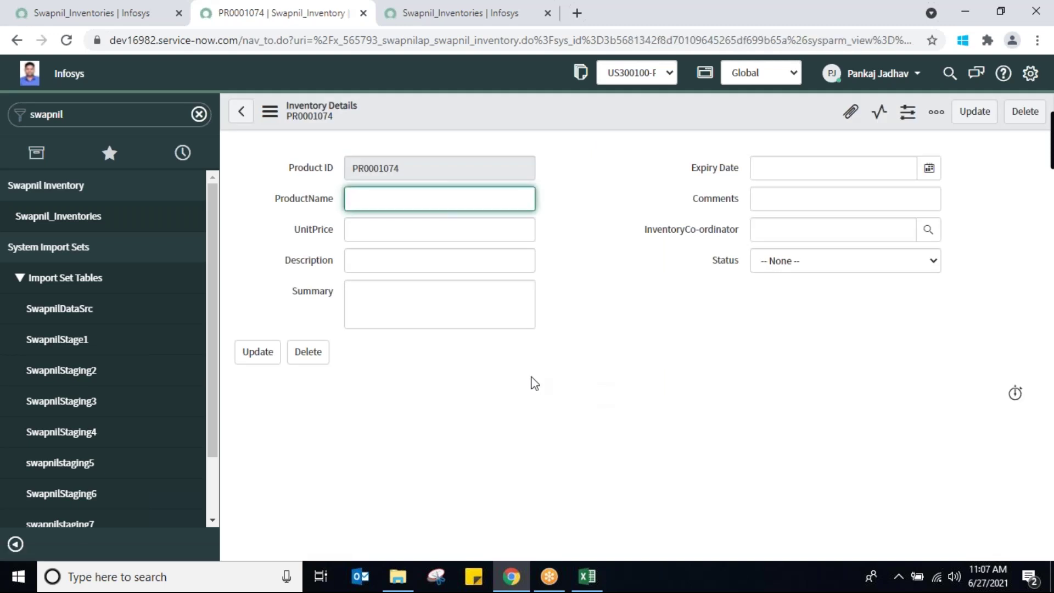
pyautogui.click(57, 217)
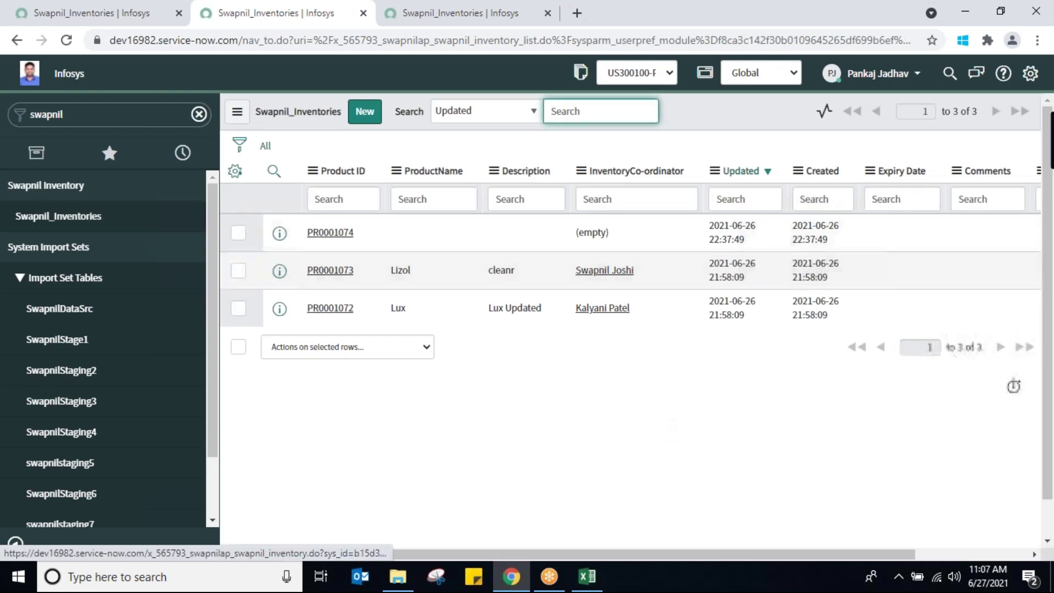
# Open record PR0001074 and enter ProductName 'sfffddd', UnitPrice 'gh' and Summary 'e'
pyautogui.click(330, 233)
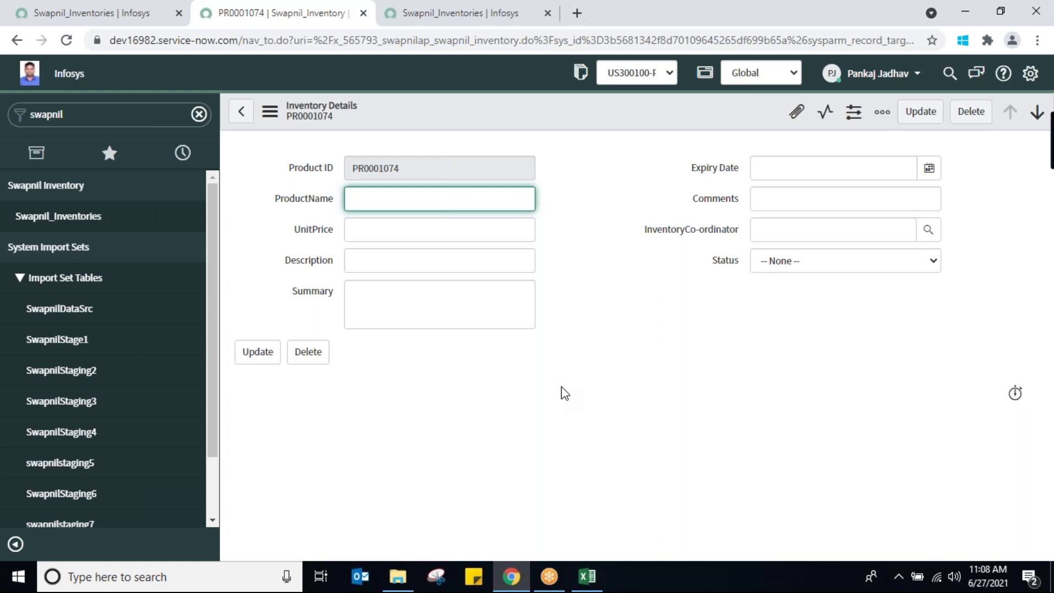
pyautogui.write('sfffddd')
pyautogui.click(409, 229)
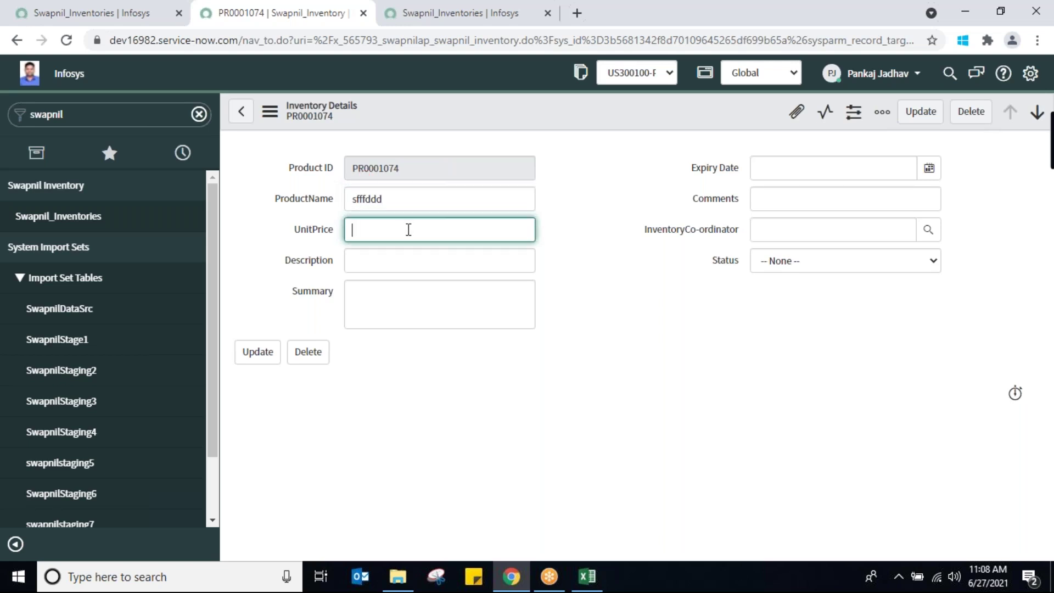
pyautogui.doubleClick(399, 199)
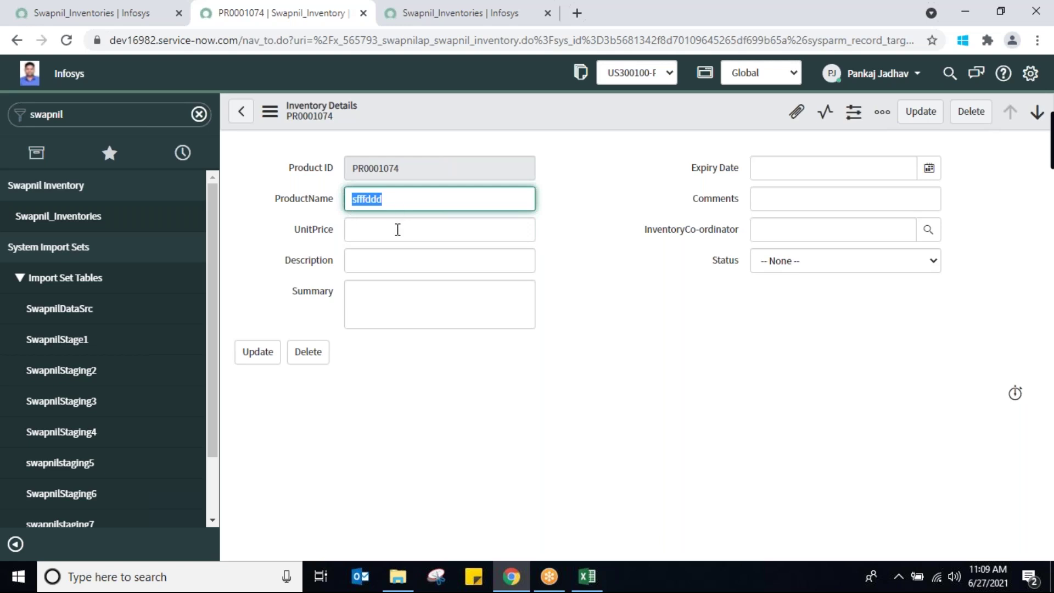
pyautogui.click(399, 229)
pyautogui.click(411, 198)
pyautogui.click(409, 230)
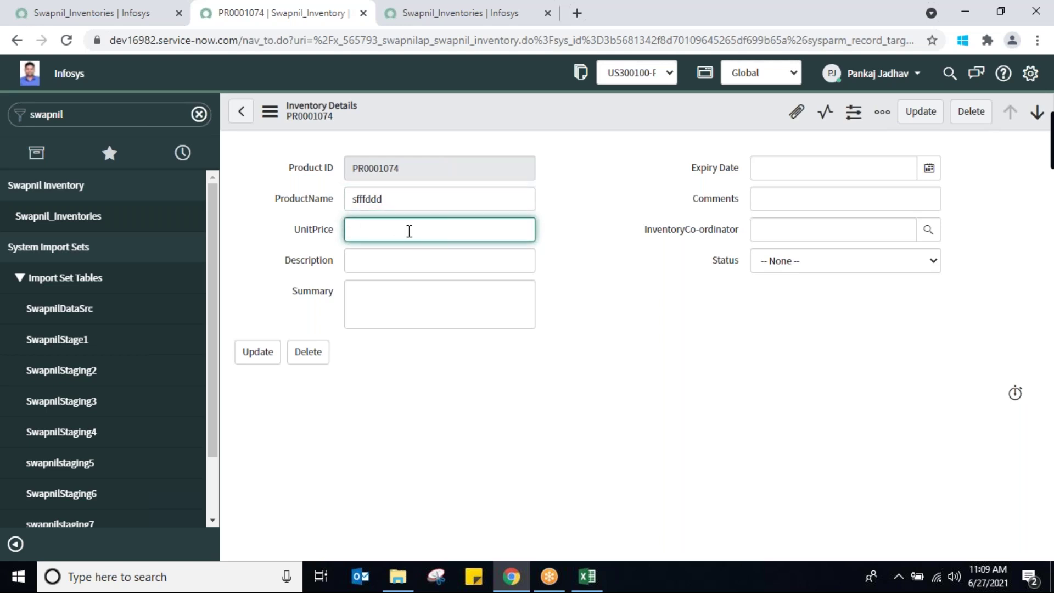
pyautogui.write('gh')
pyautogui.click(395, 293)
pyautogui.write('e')
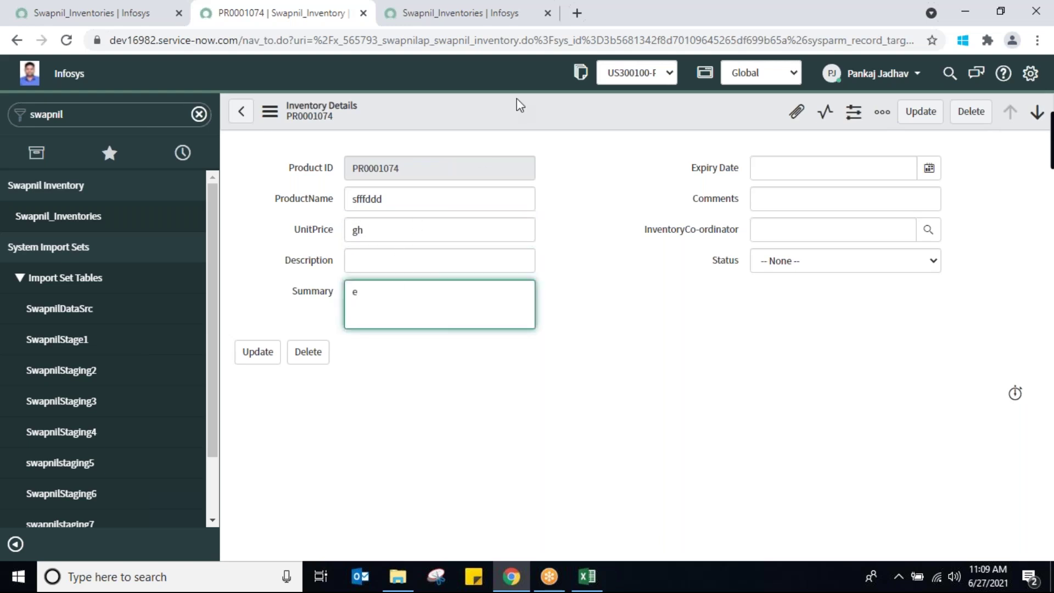
pyautogui.rightClick(516, 98)
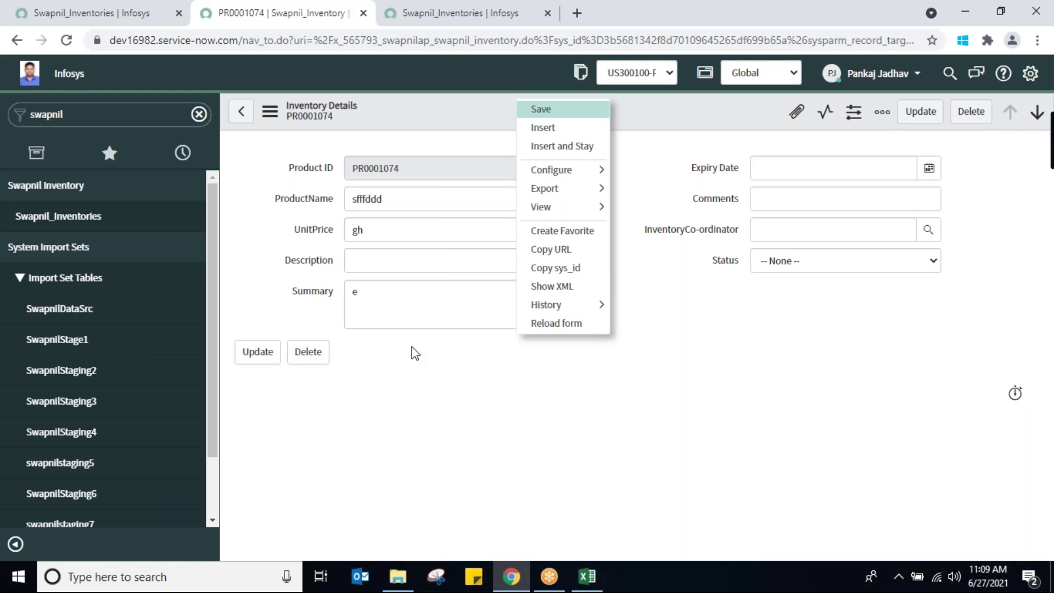
pyautogui.click(76, 220)
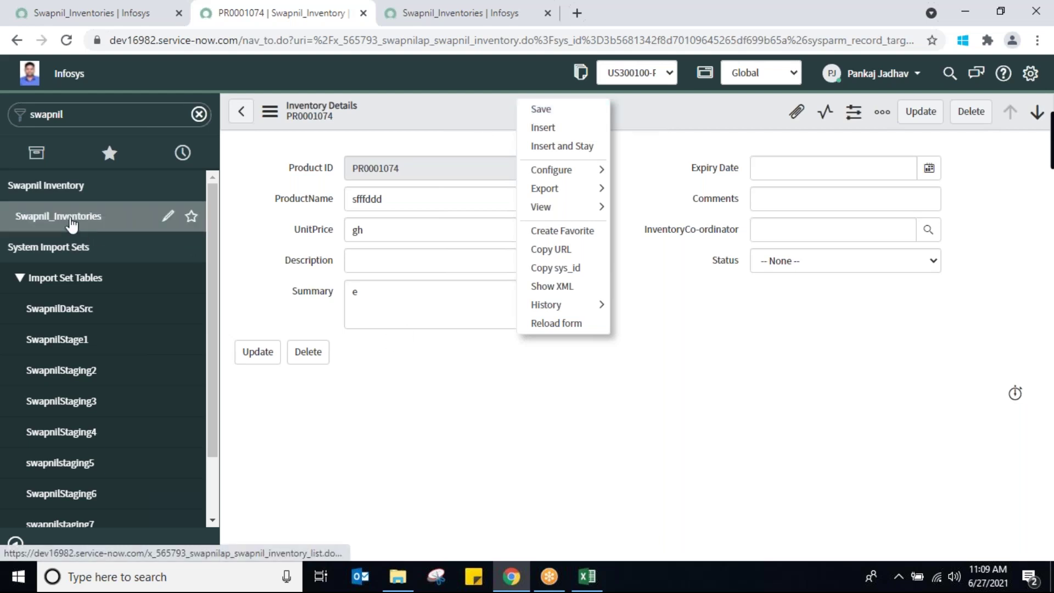
# Leave the record and change PR0001073's Description from 'cleanr' to 'ccccccc' in the list
pyautogui.click(601, 125)
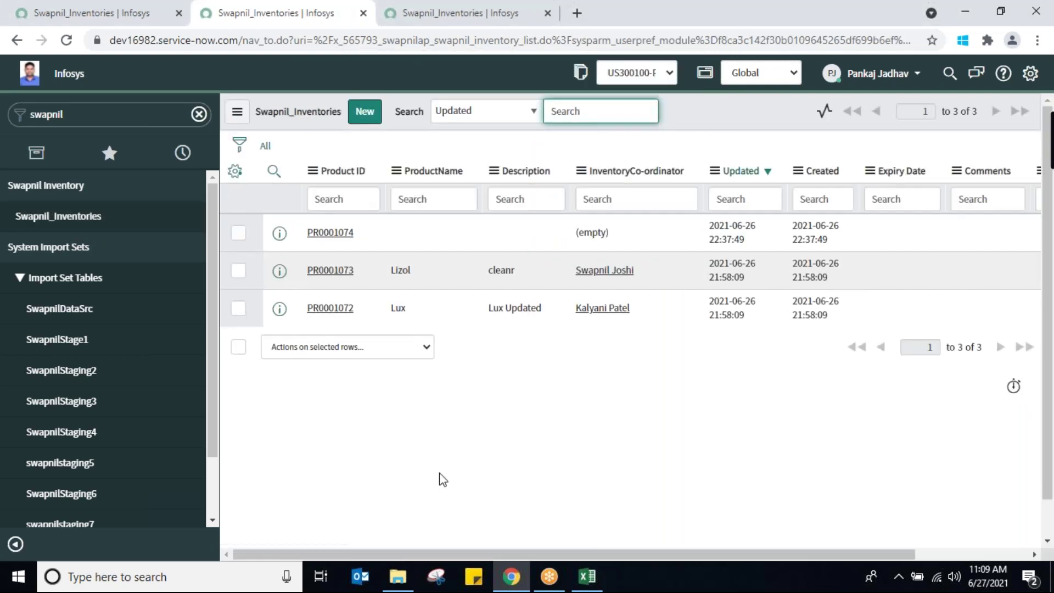
pyautogui.click(533, 275)
pyautogui.doubleClick(533, 276)
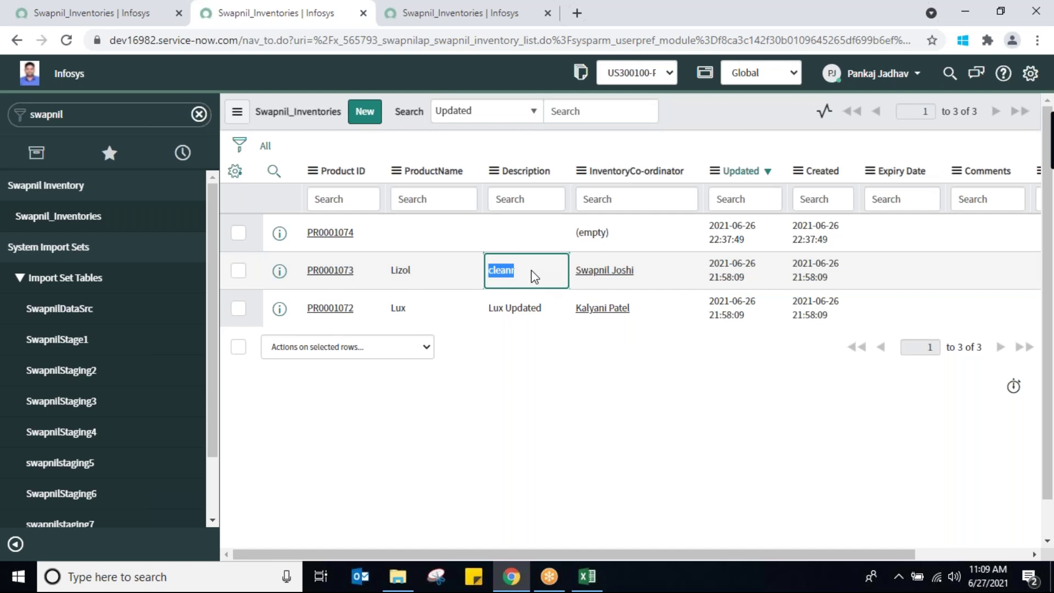
pyautogui.doubleClick(533, 275)
pyautogui.write('ccccccc')
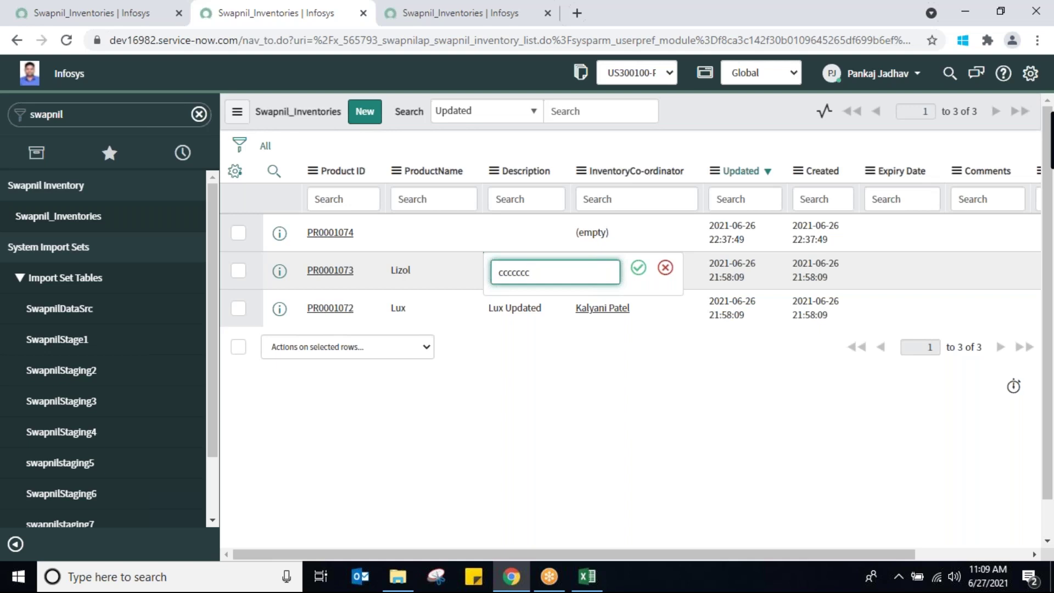
pyautogui.click(638, 269)
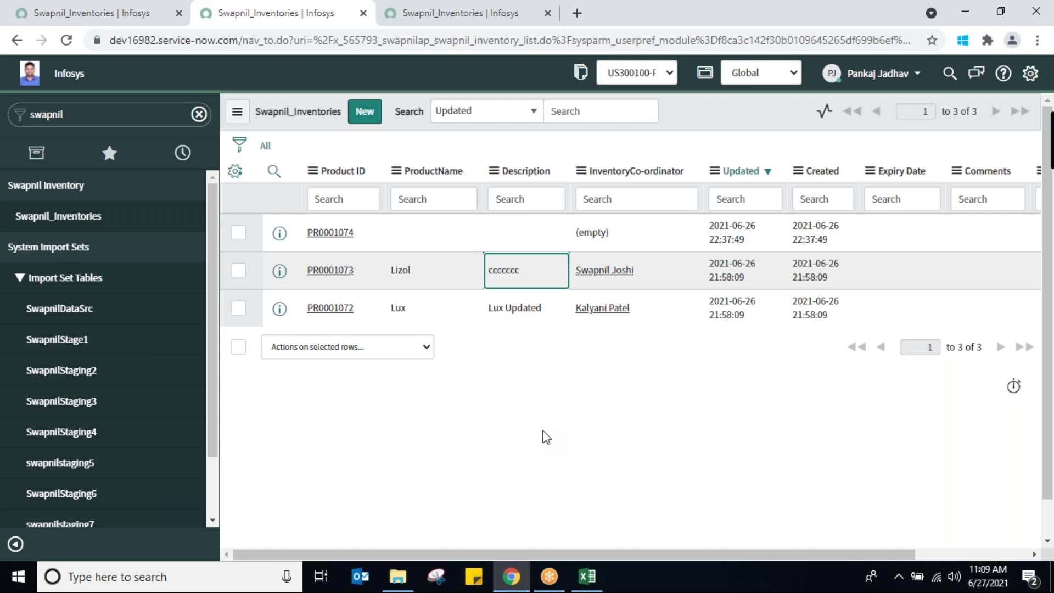
# Filter the navigator for 'client script' and open System Definition > Client Scripts
pyautogui.click(52, 217)
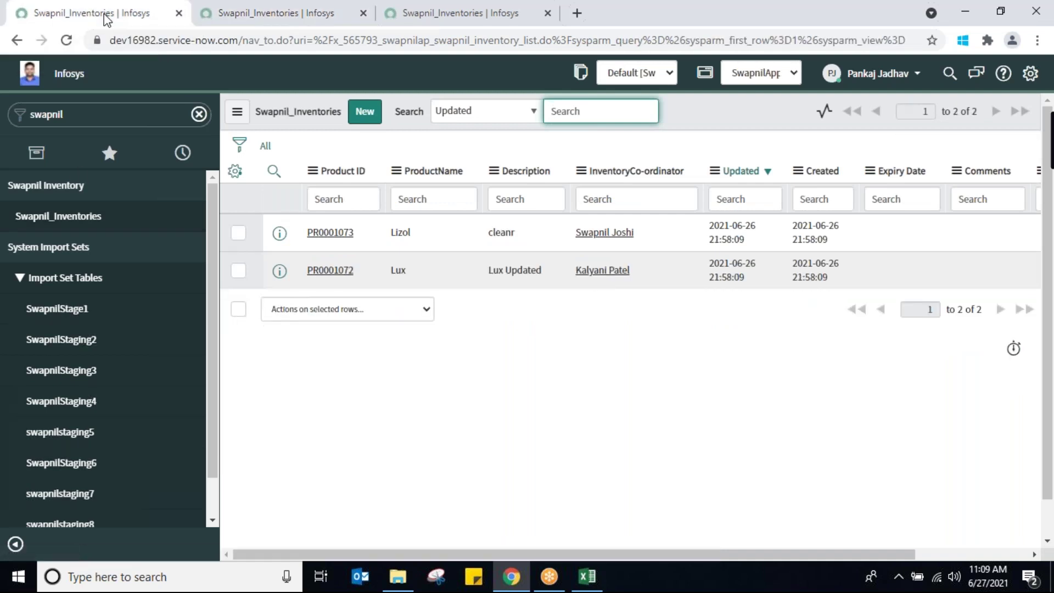
pyautogui.doubleClick(114, 121)
pyautogui.write('c')
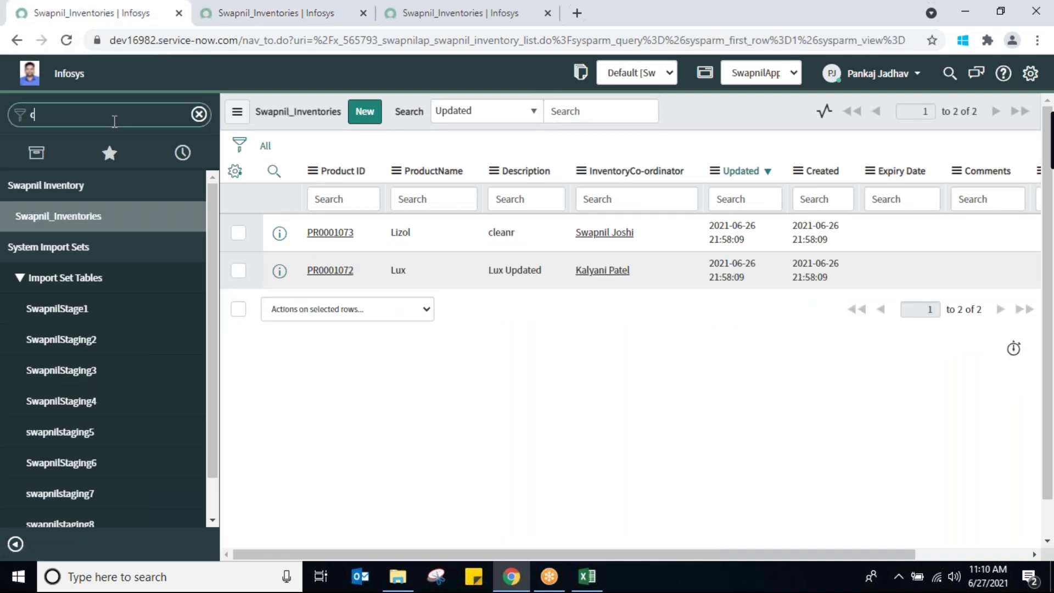
pyautogui.write('lient ')
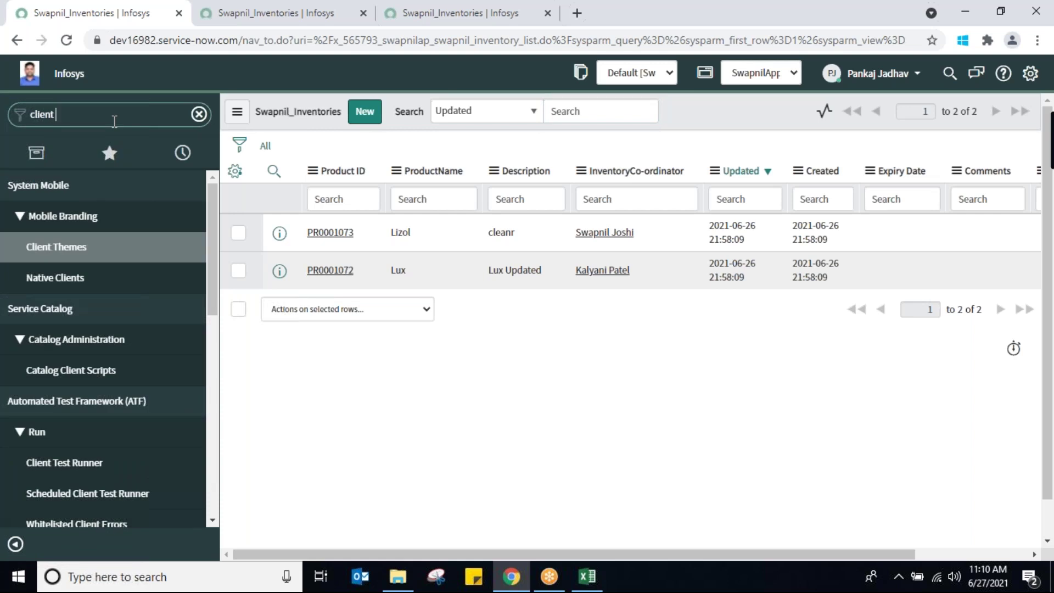
pyautogui.write('scrip')
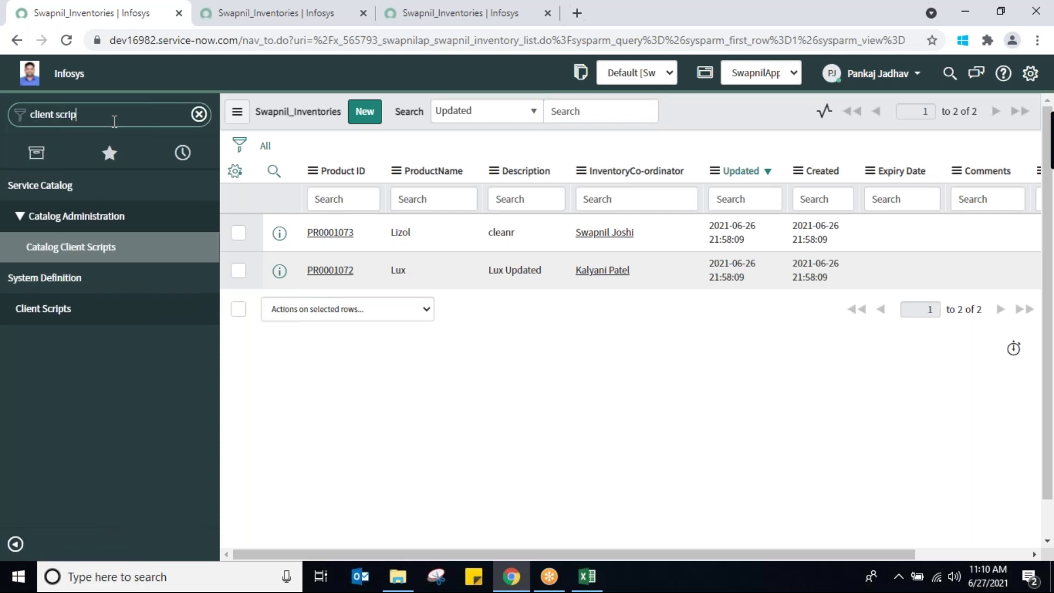
pyautogui.write('t')
pyautogui.click(52, 308)
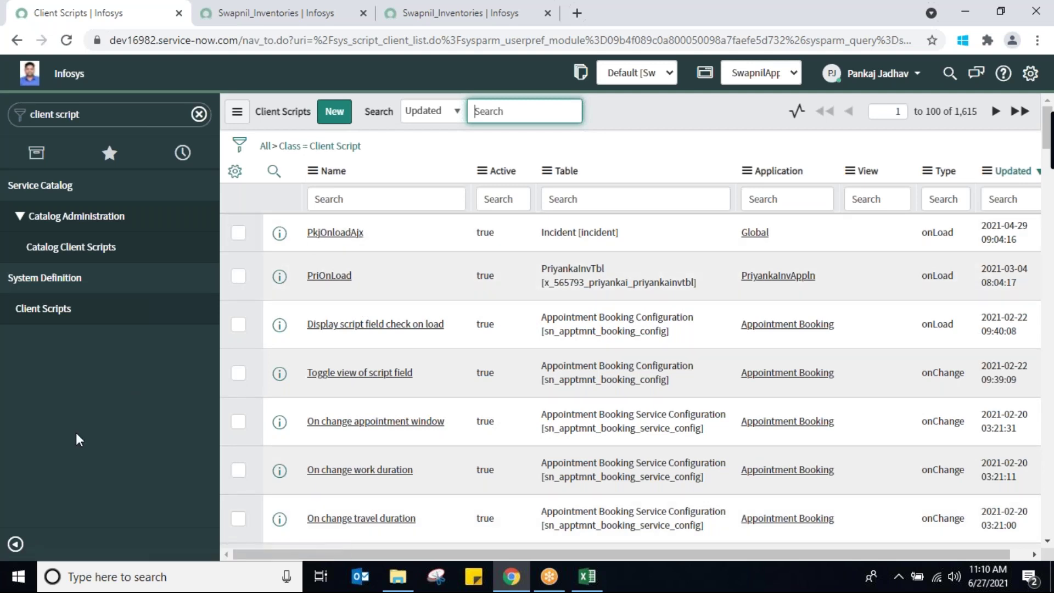
# Open the PkjOnloadAjx client script, inspect its XML definition, then close the XML window
pyautogui.click(340, 234)
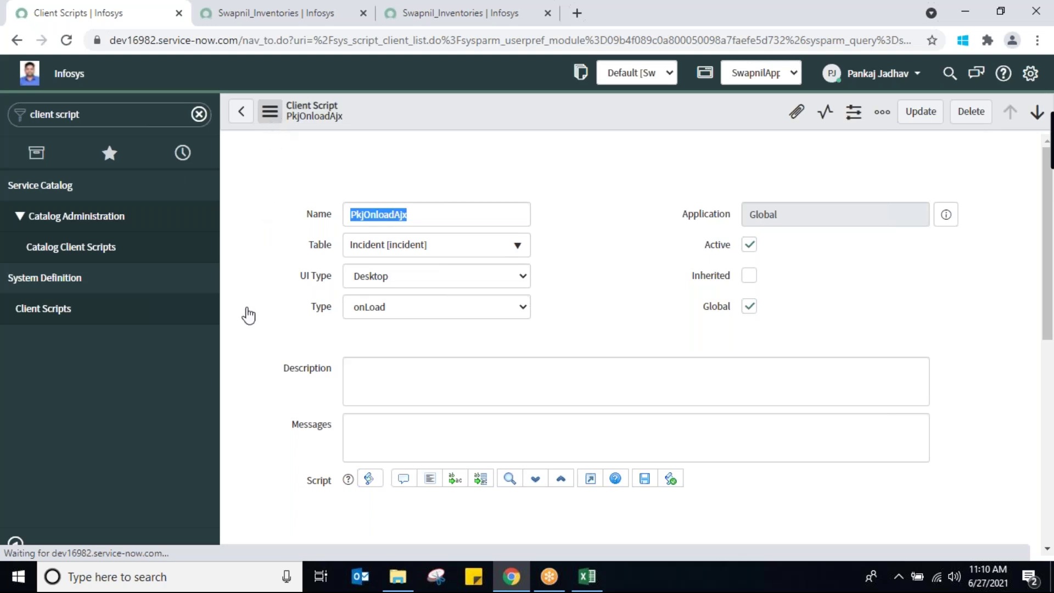
pyautogui.click(269, 111)
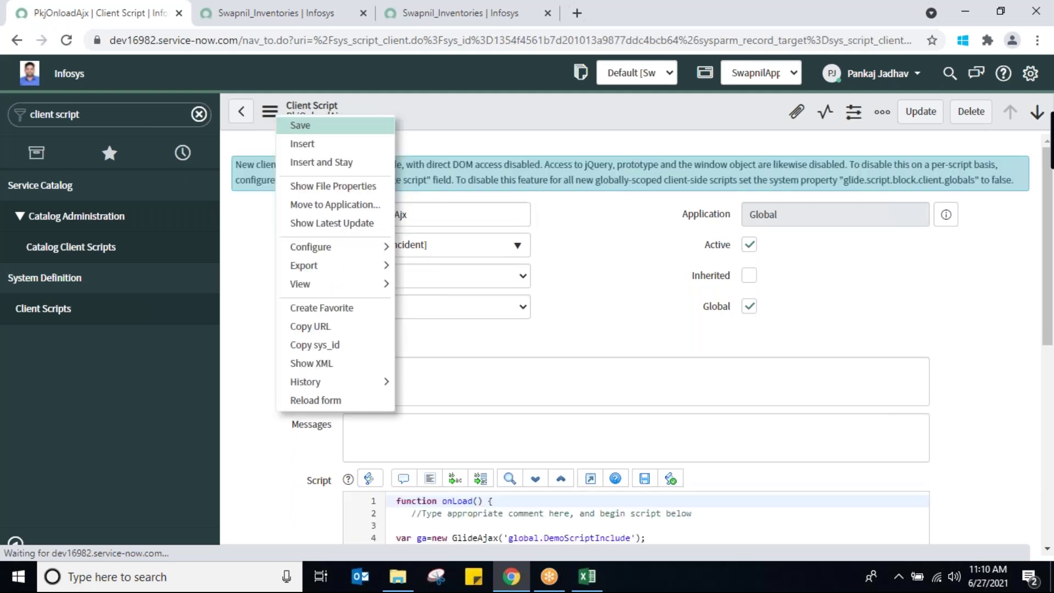
pyautogui.click(301, 364)
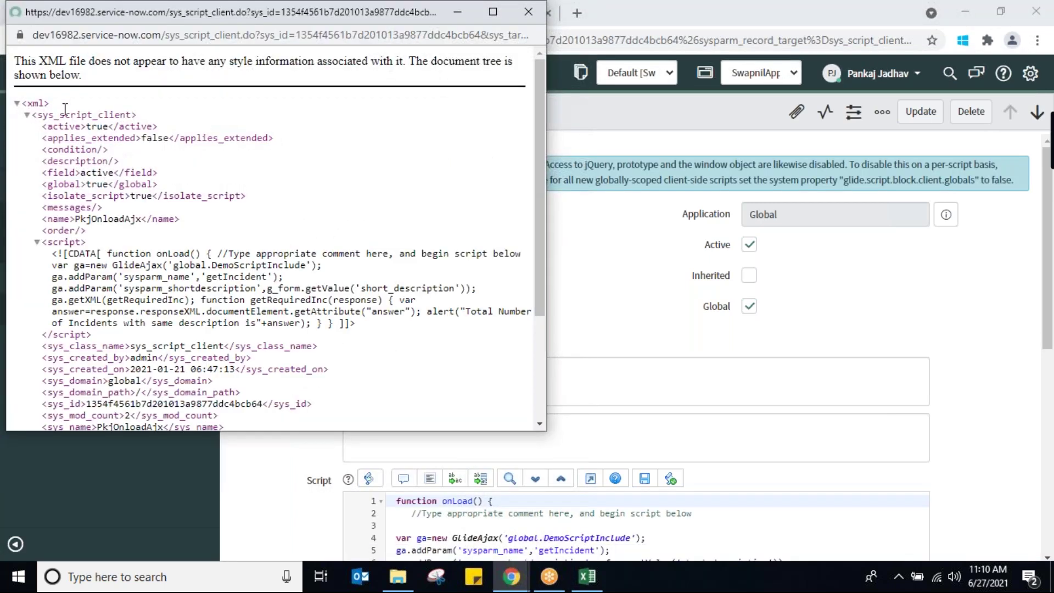
pyautogui.moveTo(38, 114); pyautogui.dragTo(134, 115)
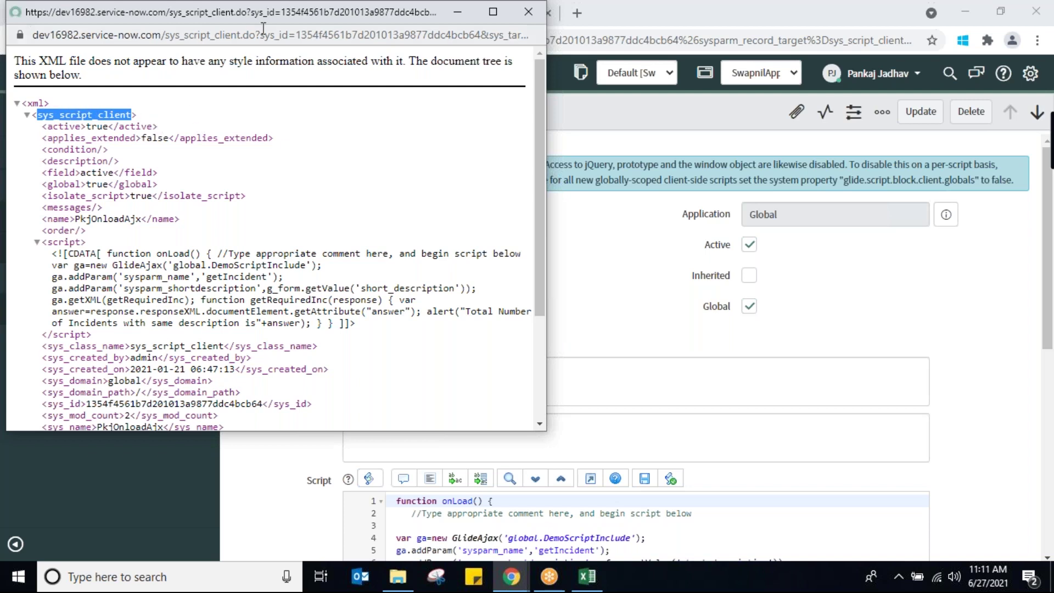
pyautogui.moveTo(285, 18); pyautogui.dragTo(307, 167)
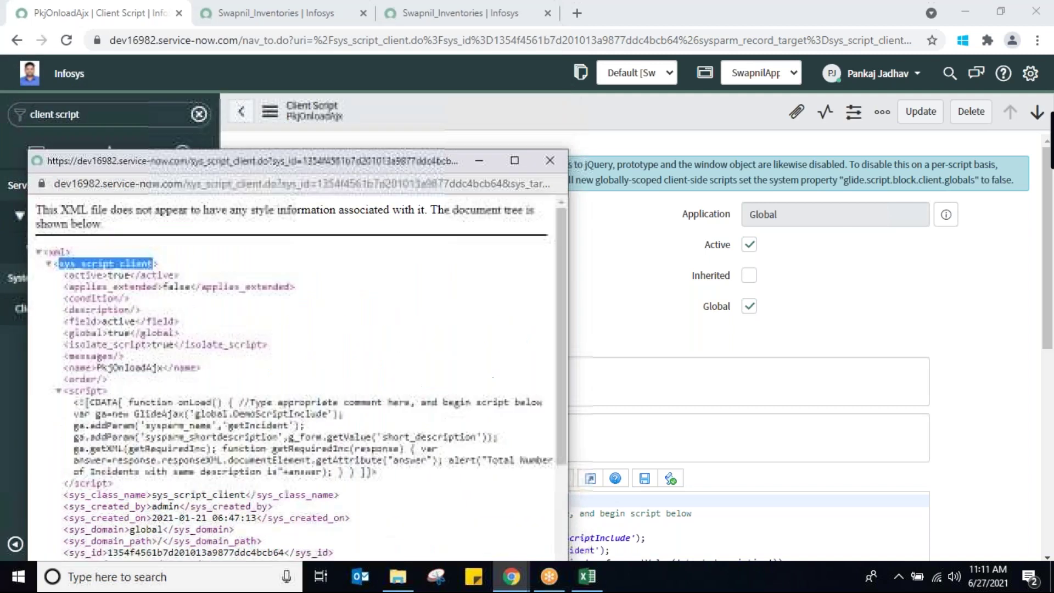
pyautogui.click(553, 168)
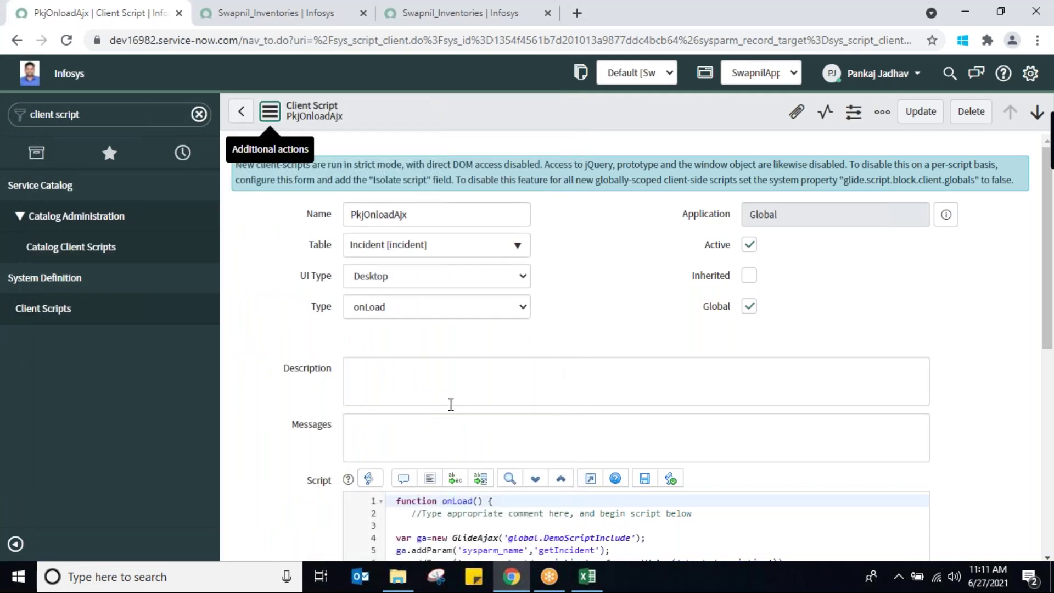
pyautogui.click(41, 308)
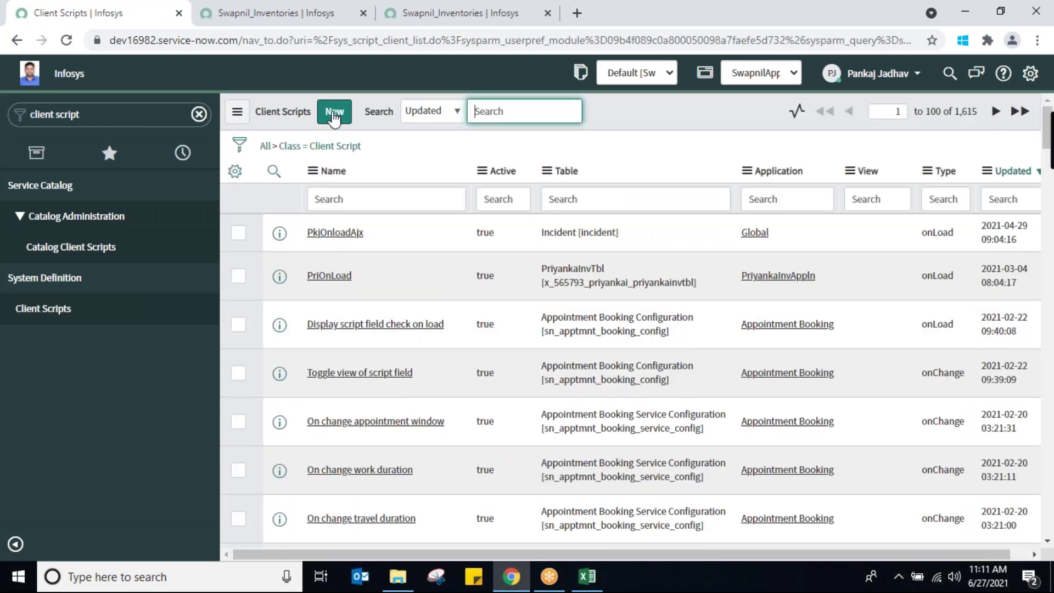
# Create a new client script record and name it 'ChkProdName'
pyautogui.click(335, 115)
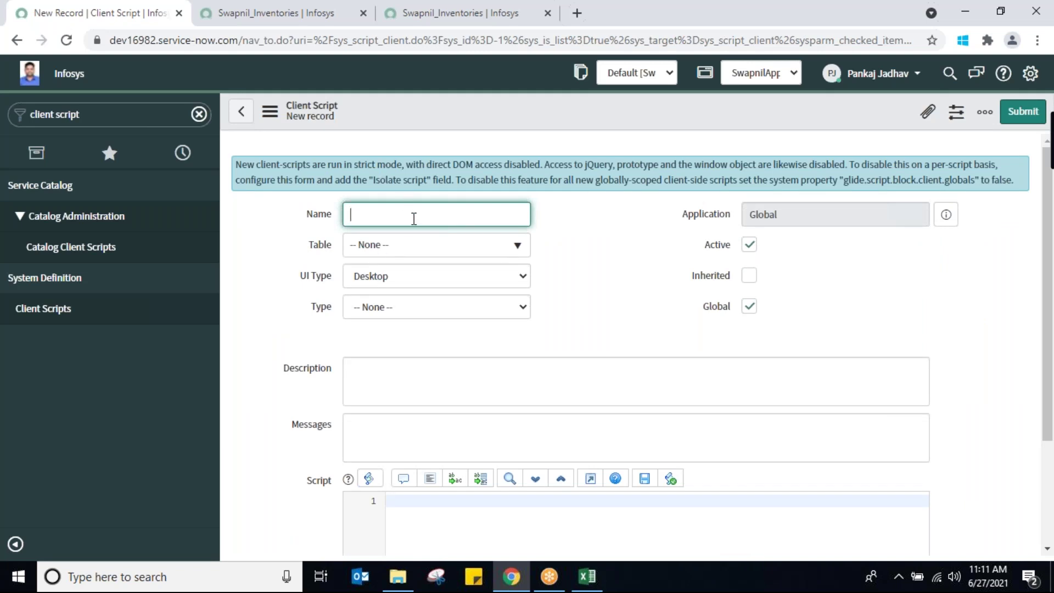
pyautogui.write('ChkProdName')
# Search the Table list for 'swapnil' and 'Swa', then clear the search to show all tables
pyautogui.click(501, 253)
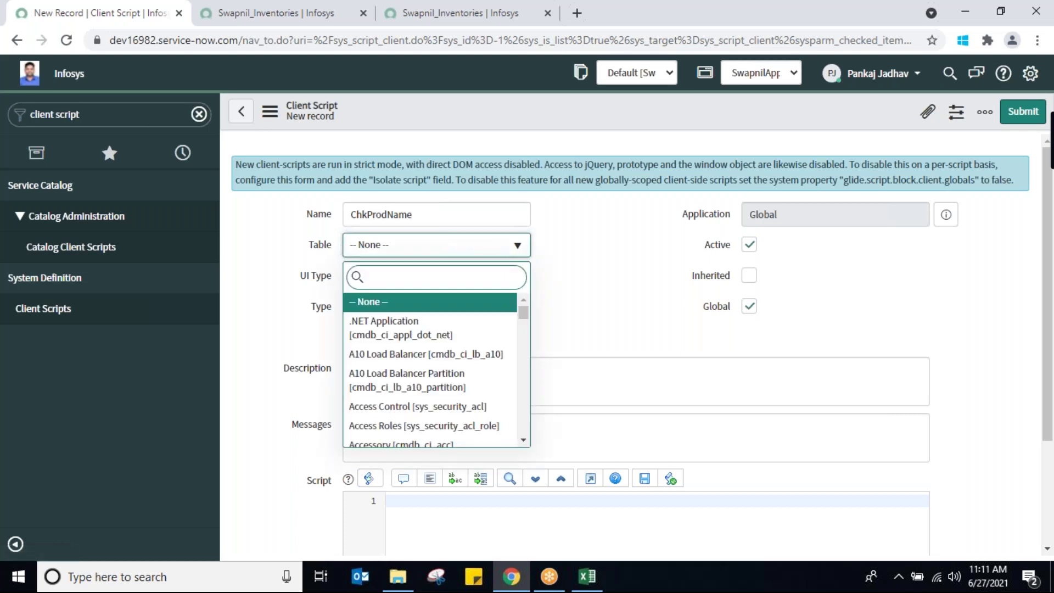
pyautogui.write('swapnil')
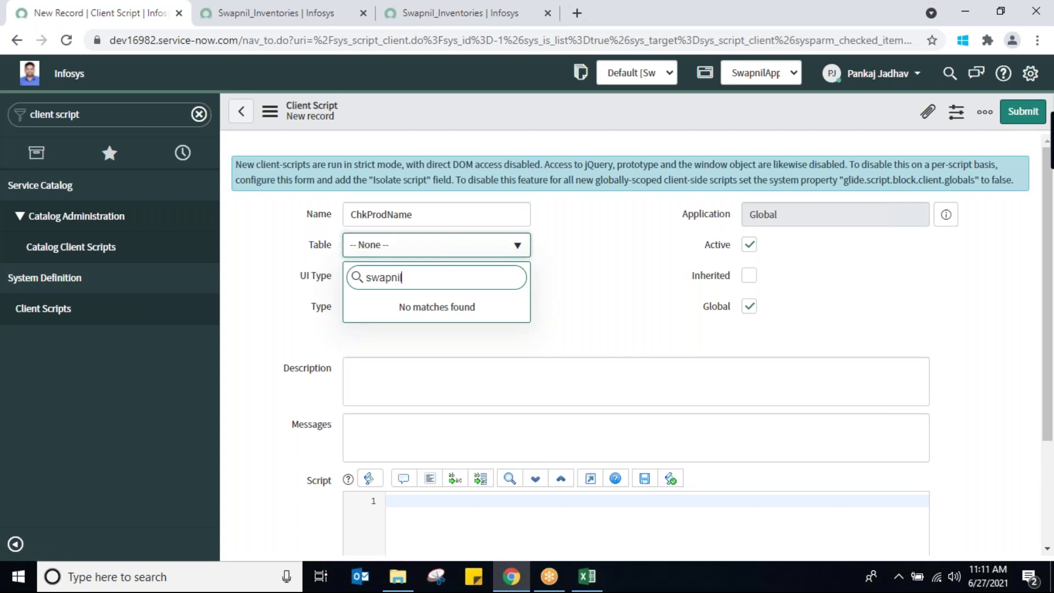
pyautogui.press('BackSpace')
pyautogui.press('BackSpace')
pyautogui.press('BackSpace')
pyautogui.press('BackSpace')
pyautogui.press('BackSpace')
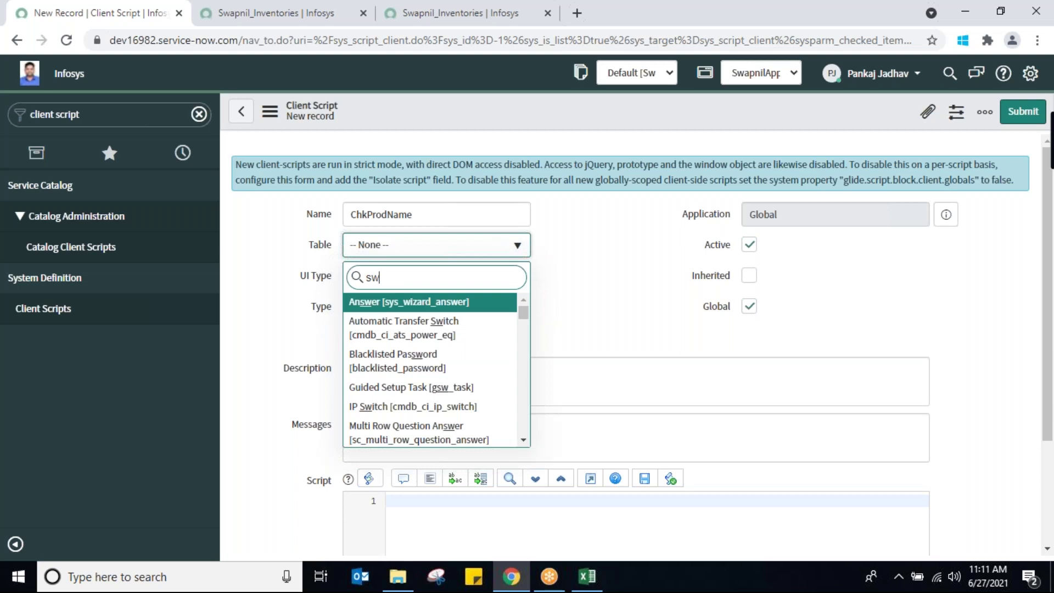
pyautogui.press('BackSpace')
pyautogui.press('BackSpace')
pyautogui.click(260, 336)
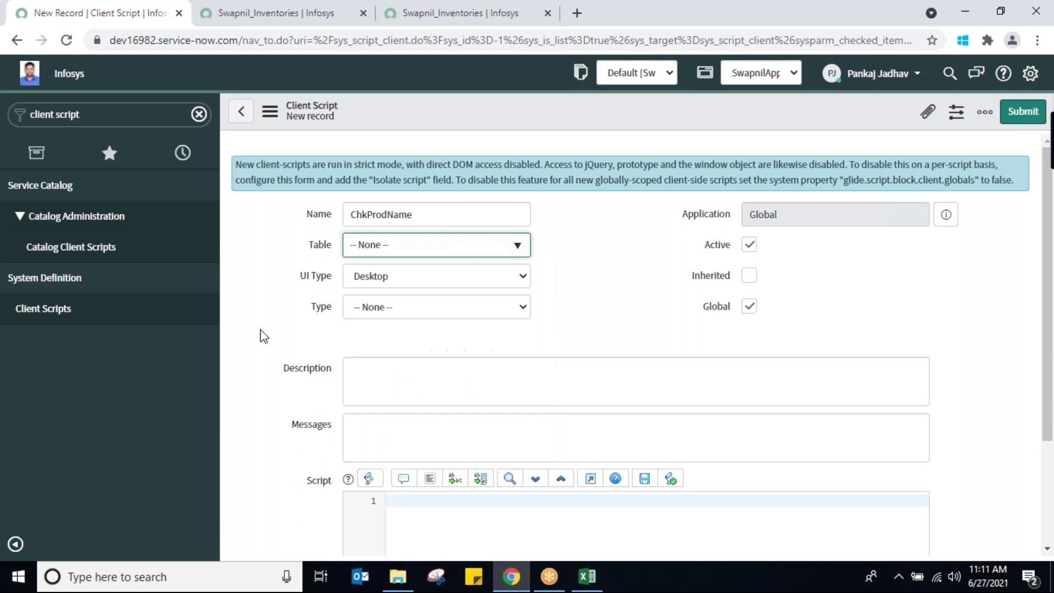
pyautogui.click(473, 250)
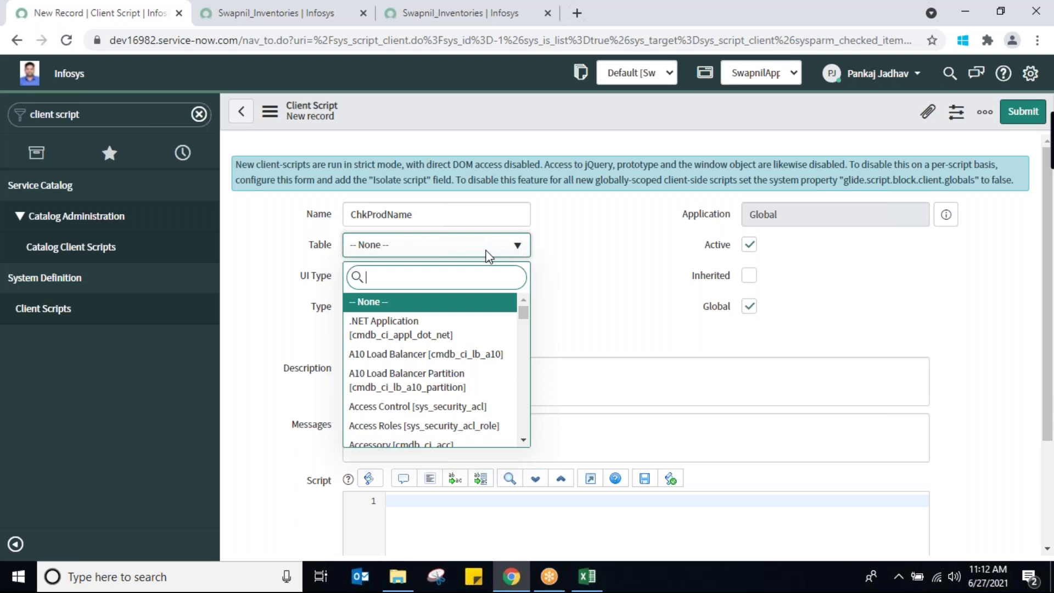
pyautogui.write('Sw')
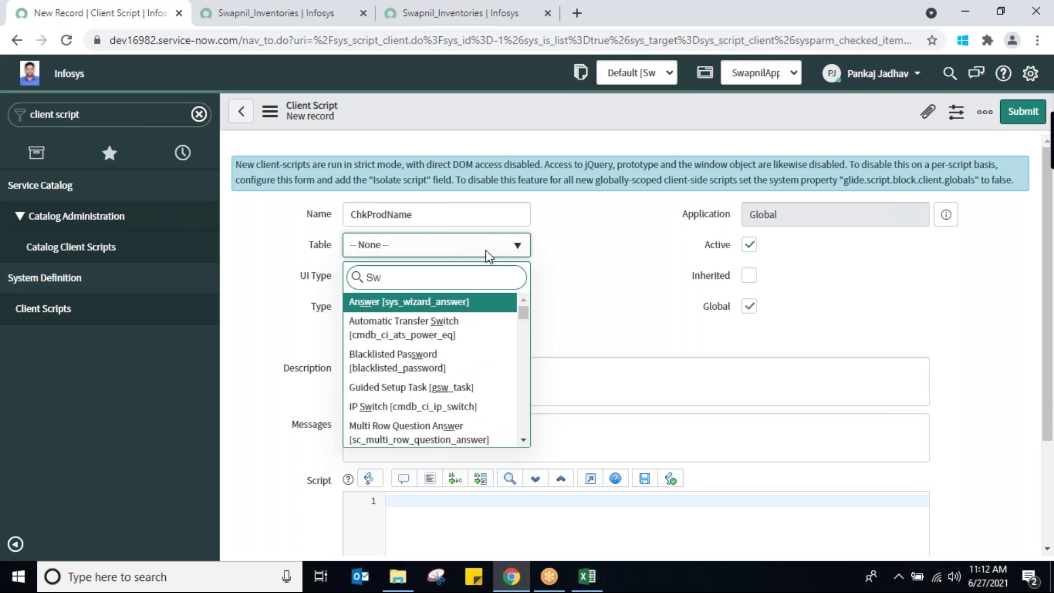
pyautogui.write('a')
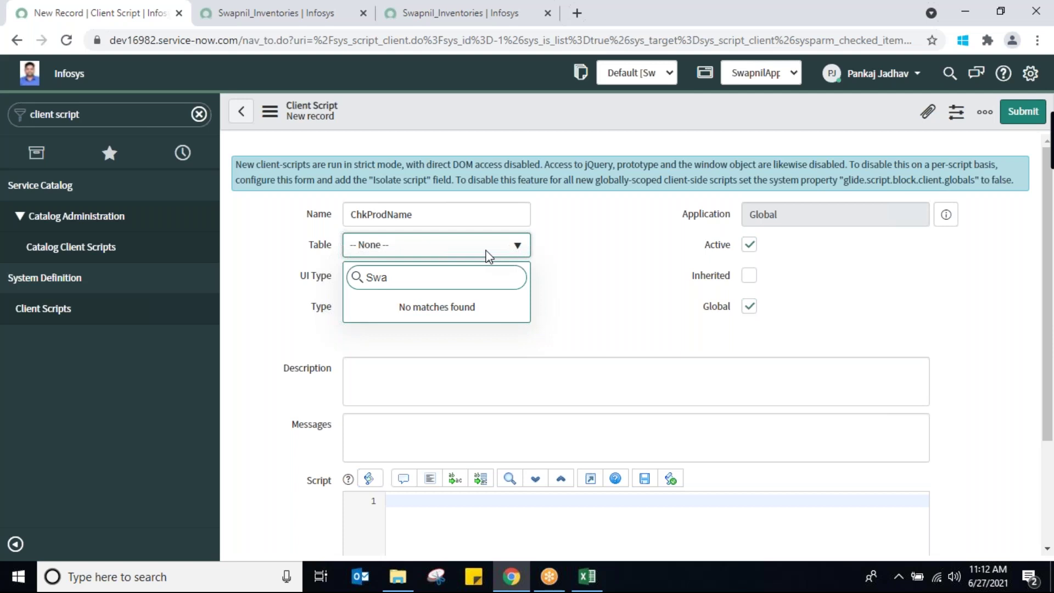
pyautogui.press('BackSpace')
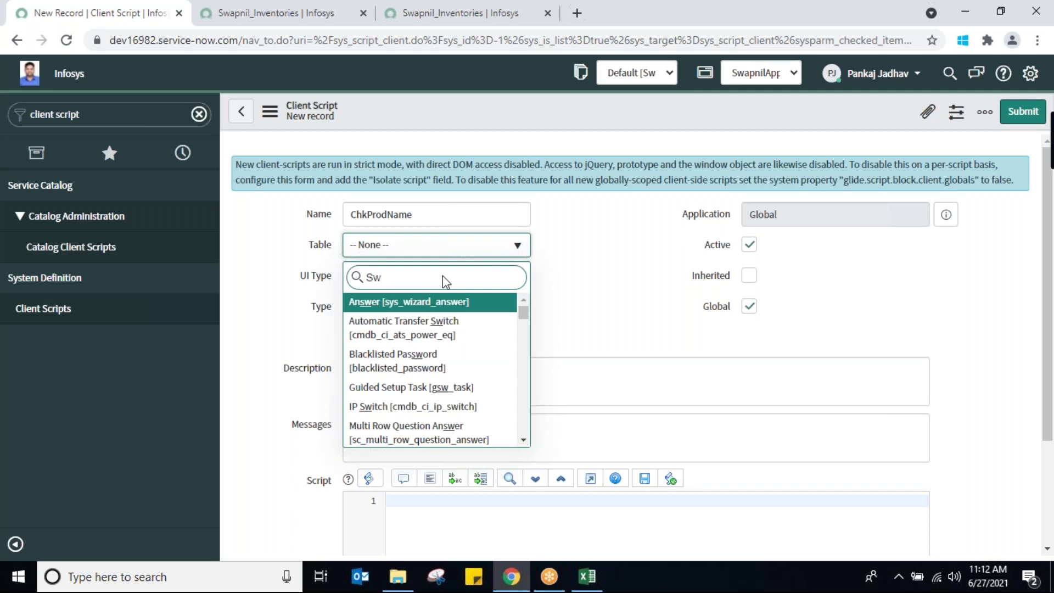
pyautogui.press('BackSpace')
pyautogui.press('BackSpace')
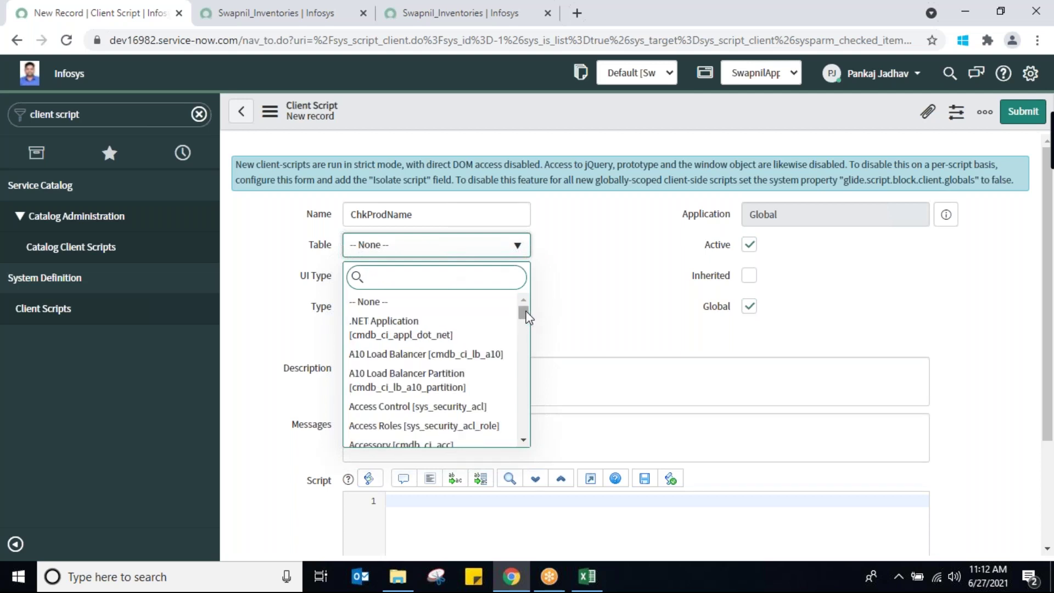
pyautogui.moveTo(523, 312); pyautogui.dragTo(521, 395)
pyautogui.click(523, 440)
pyautogui.moveTo(524, 442); pyautogui.dragTo(524, 443)
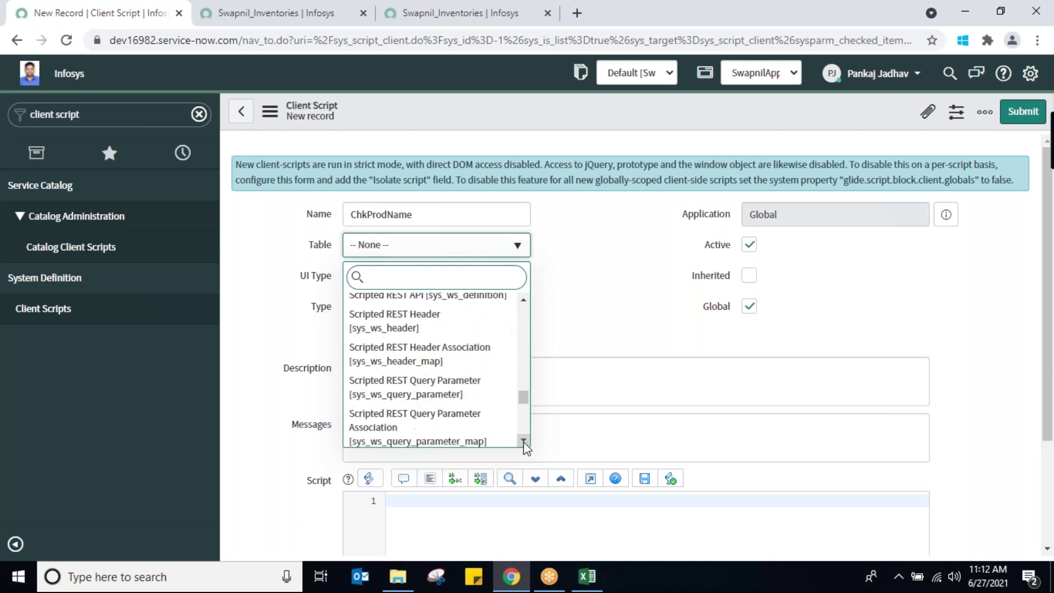
pyautogui.moveTo(523, 400); pyautogui.dragTo(523, 417)
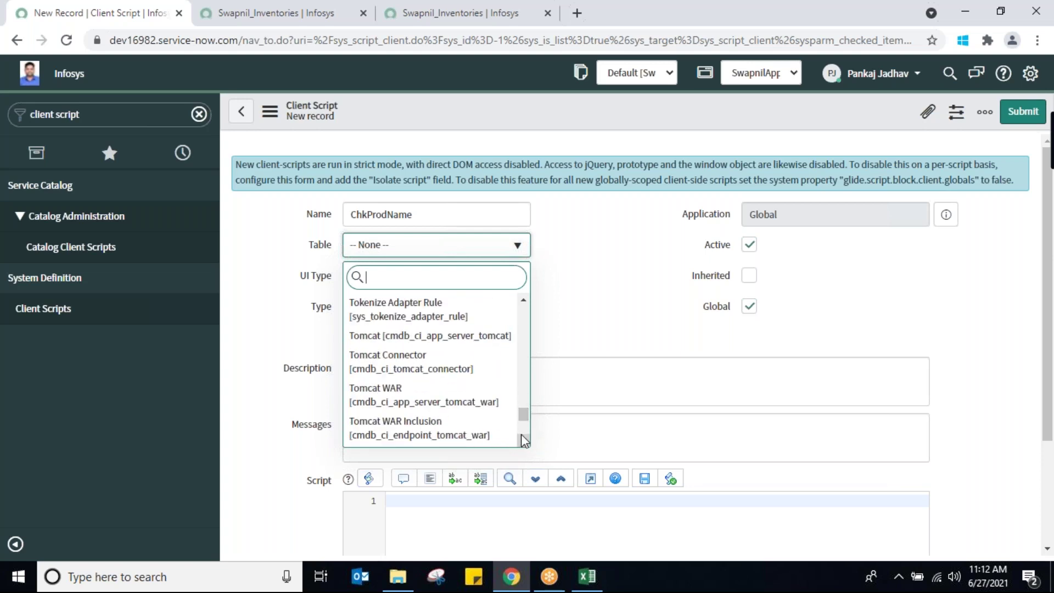
pyautogui.moveTo(524, 412); pyautogui.dragTo(525, 412)
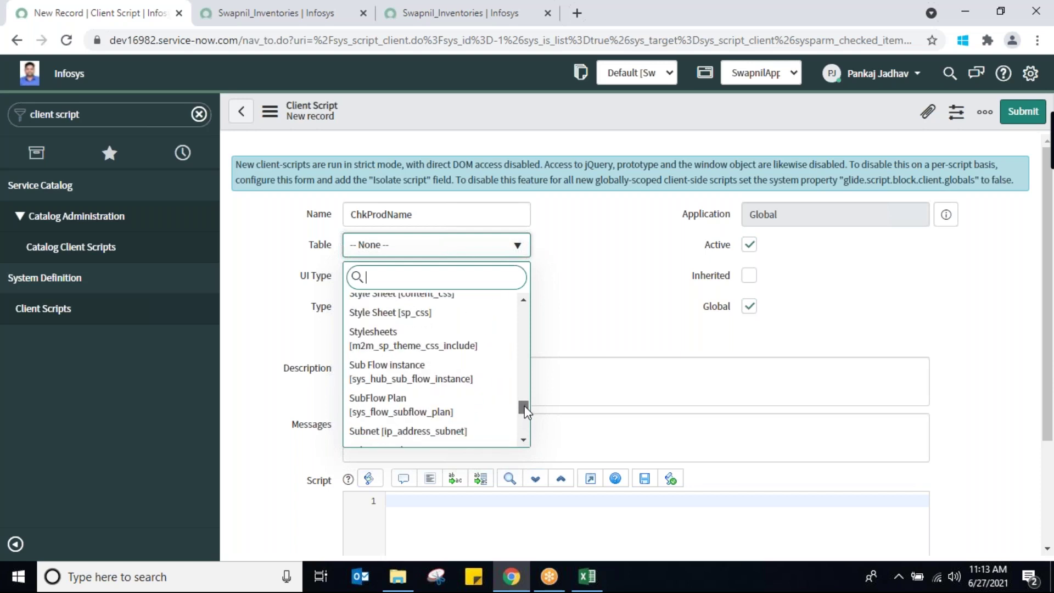
pyautogui.click(524, 440)
pyautogui.moveTo(524, 439); pyautogui.dragTo(524, 439)
pyautogui.moveTo(524, 445); pyautogui.dragTo(524, 444)
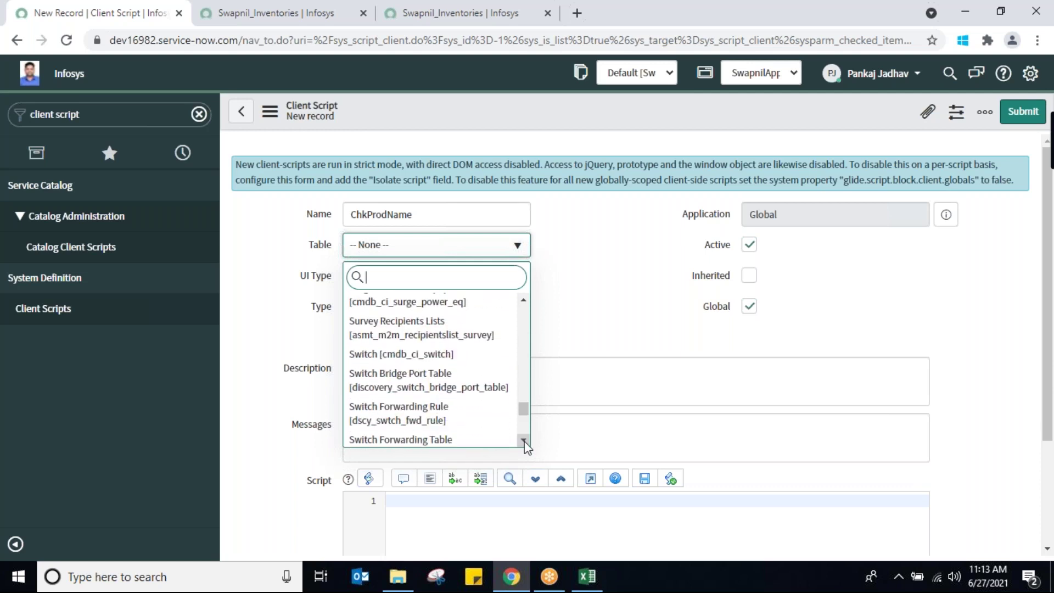
pyautogui.moveTo(524, 445); pyautogui.dragTo(524, 445)
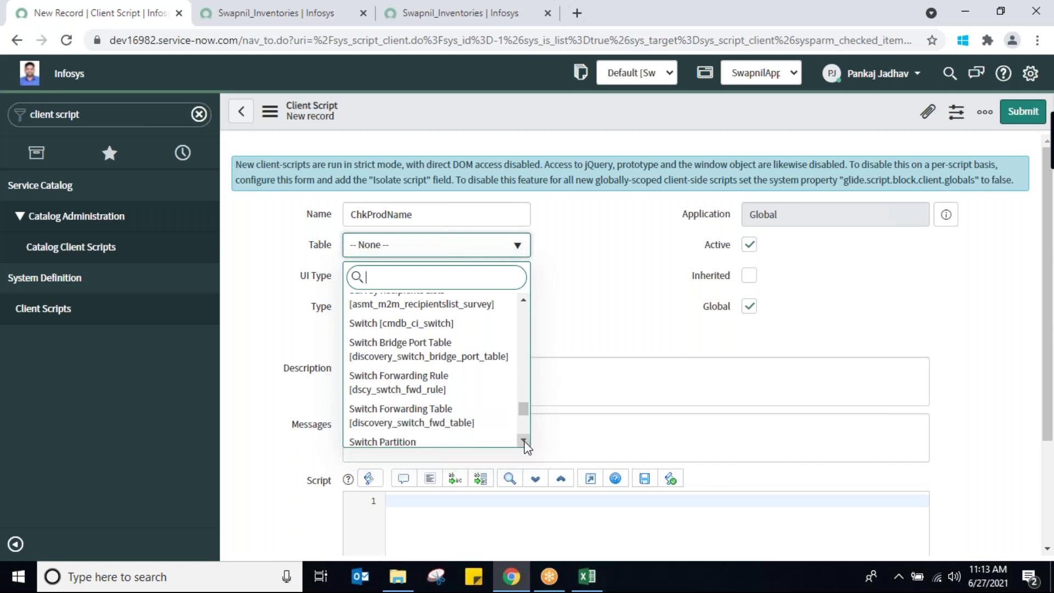
pyautogui.moveTo(524, 444); pyautogui.dragTo(524, 445)
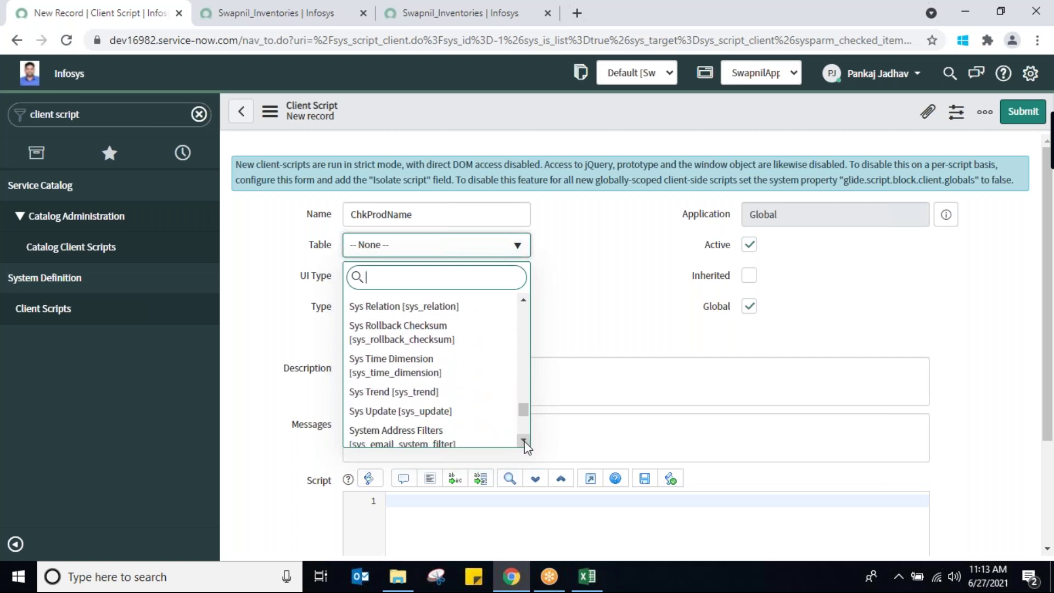
pyautogui.click(582, 314)
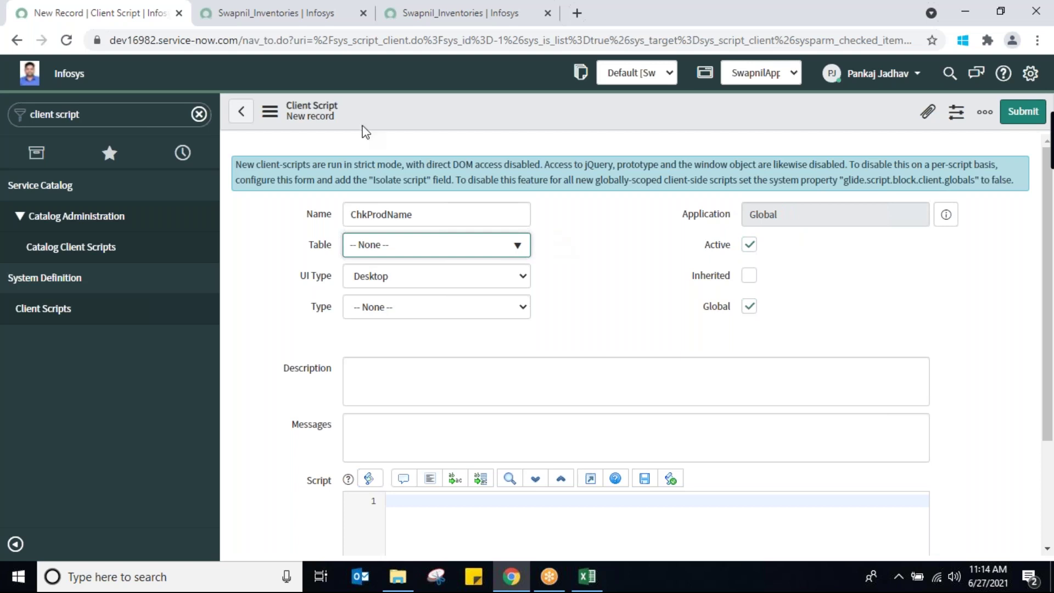
# Close the New Record tab and confirm leaving without saving
pyautogui.click(178, 14)
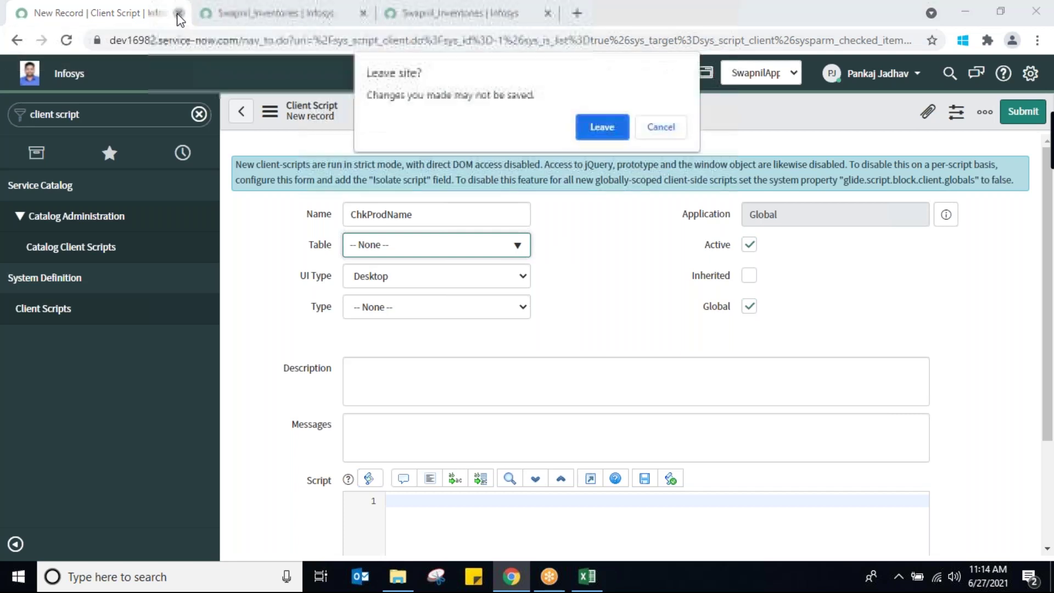
pyautogui.click(604, 126)
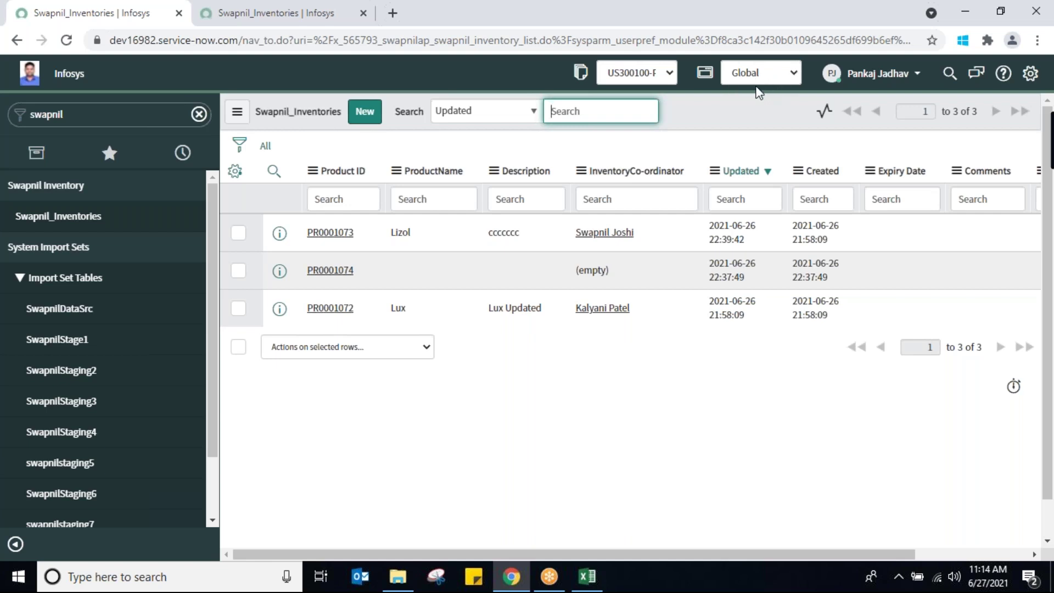
# Search the application scope picker and select SwapnilAppln
pyautogui.click(781, 74)
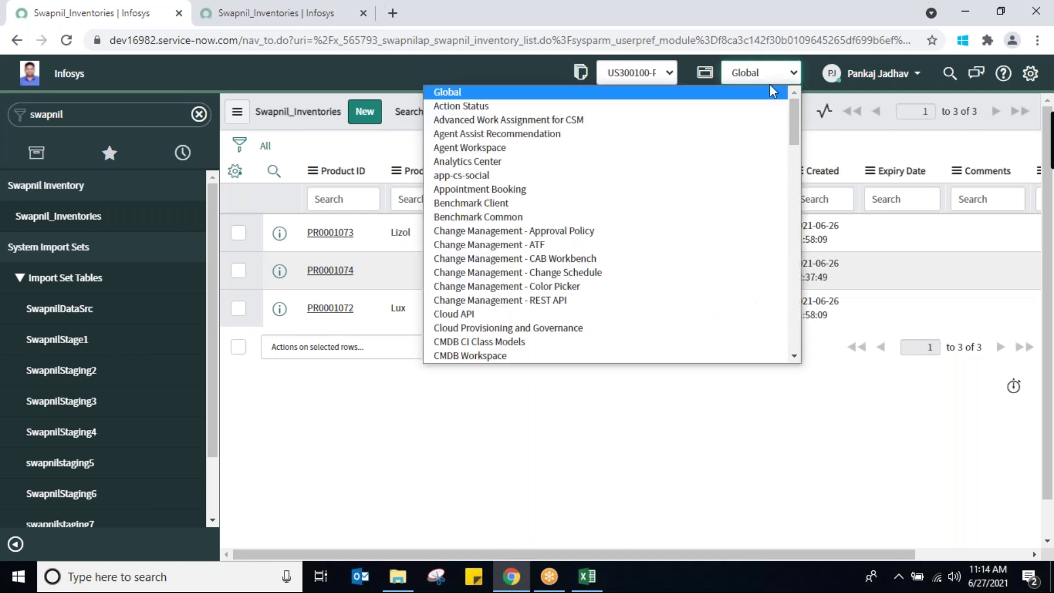
pyautogui.write('service e')
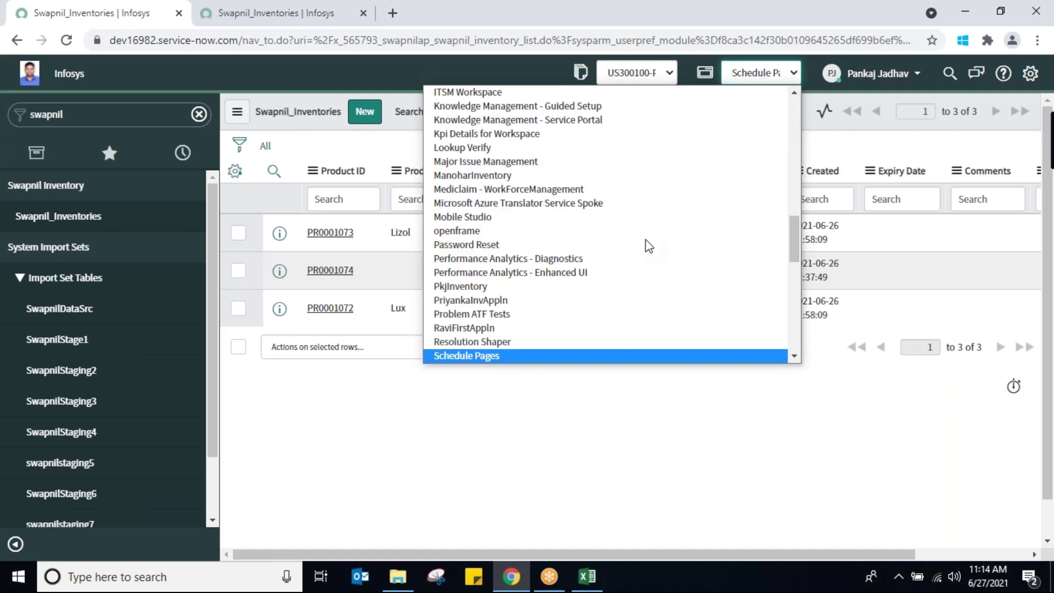
pyautogui.press('Down')
pyautogui.press('Down')
pyautogui.press('Down')
pyautogui.press('Down')
pyautogui.press('Down')
pyautogui.press('Down')
pyautogui.press('Down')
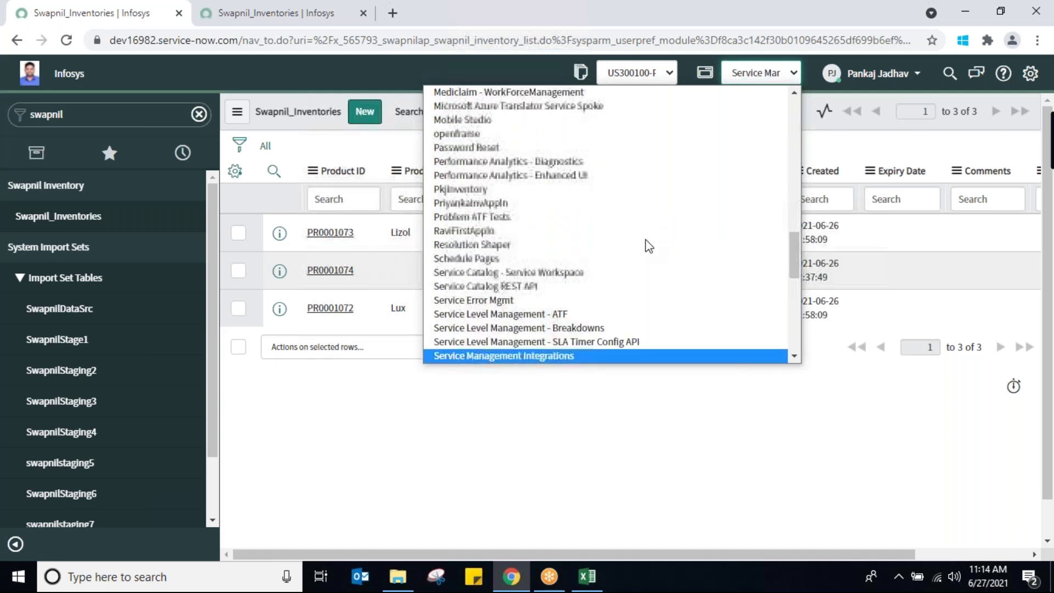
pyautogui.press('Down')
pyautogui.press('Down')
pyautogui.press('Down')
pyautogui.press('Down')
pyautogui.press('Down')
pyautogui.press('Down')
pyautogui.press('Down')
pyautogui.press('Down')
pyautogui.press('Down')
pyautogui.press('Down')
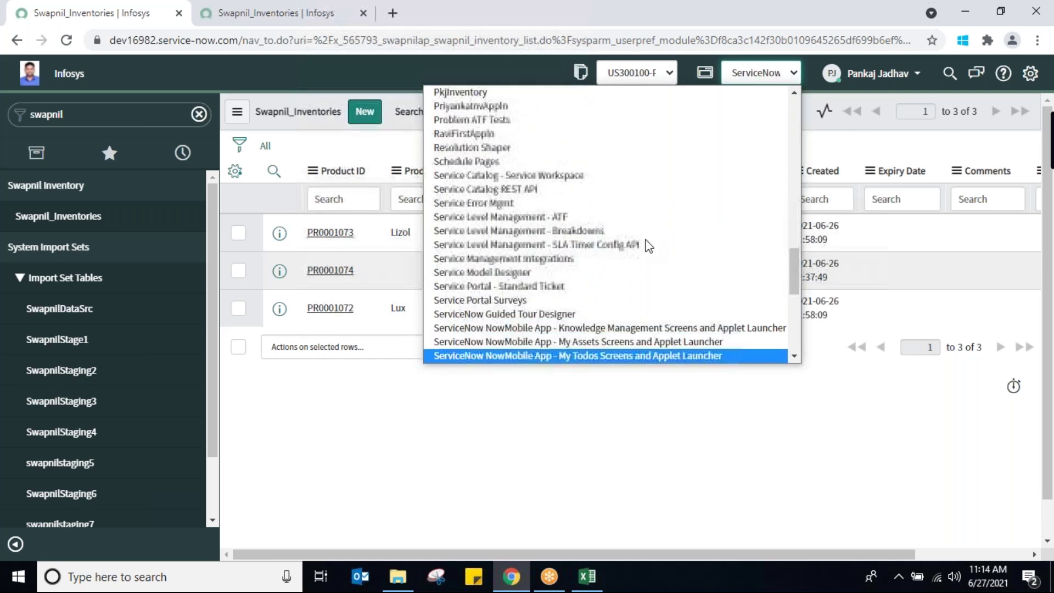
pyautogui.press('Down')
pyautogui.press('Down')
pyautogui.press('Down')
pyautogui.press('Down')
pyautogui.press('Down')
pyautogui.press('Down')
pyautogui.press('Down')
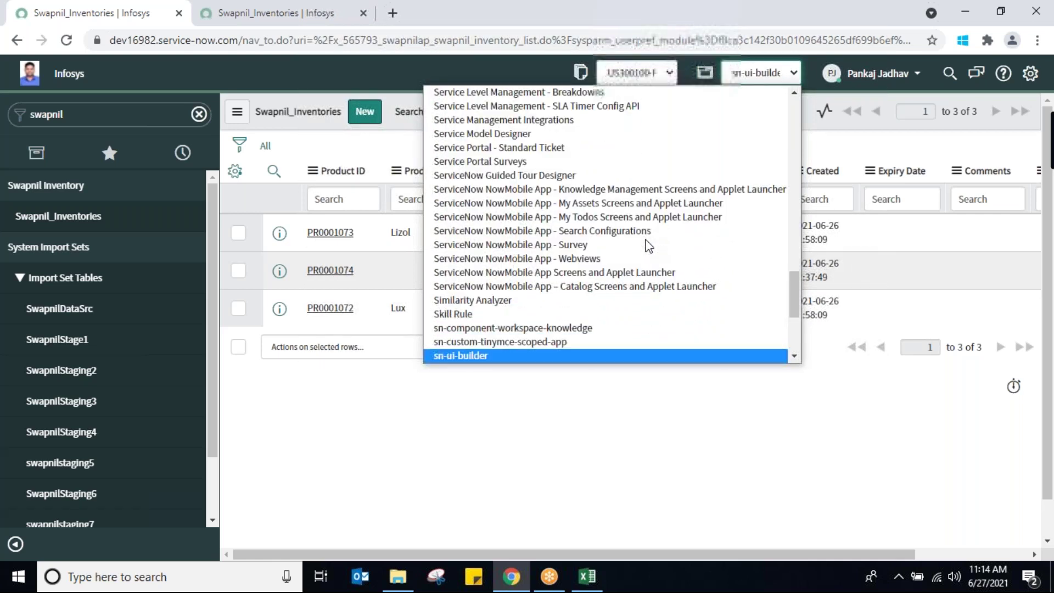
pyautogui.write('service c')
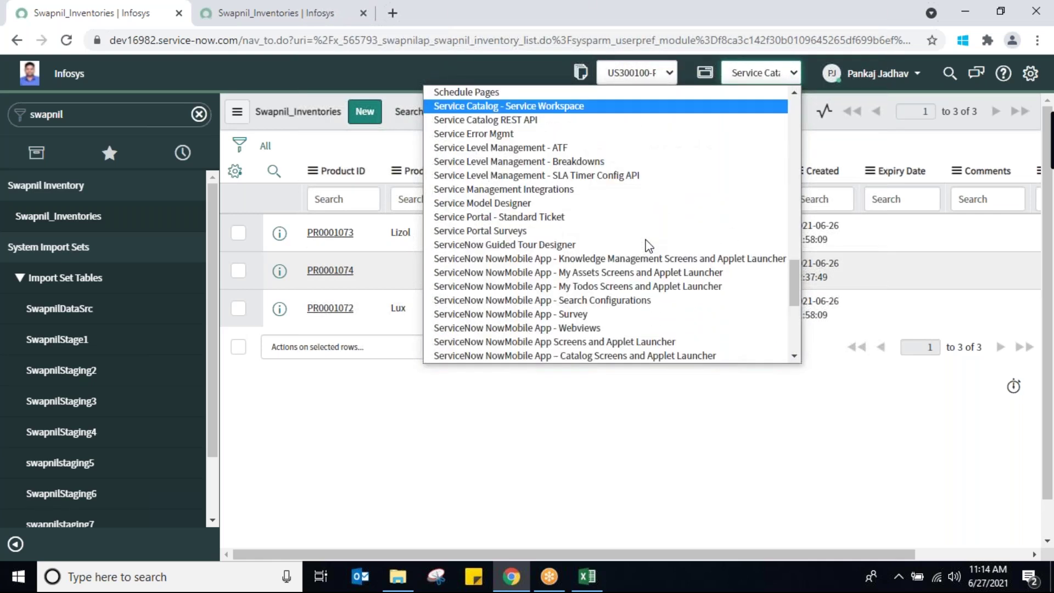
pyautogui.press('Down')
pyautogui.write('sw')
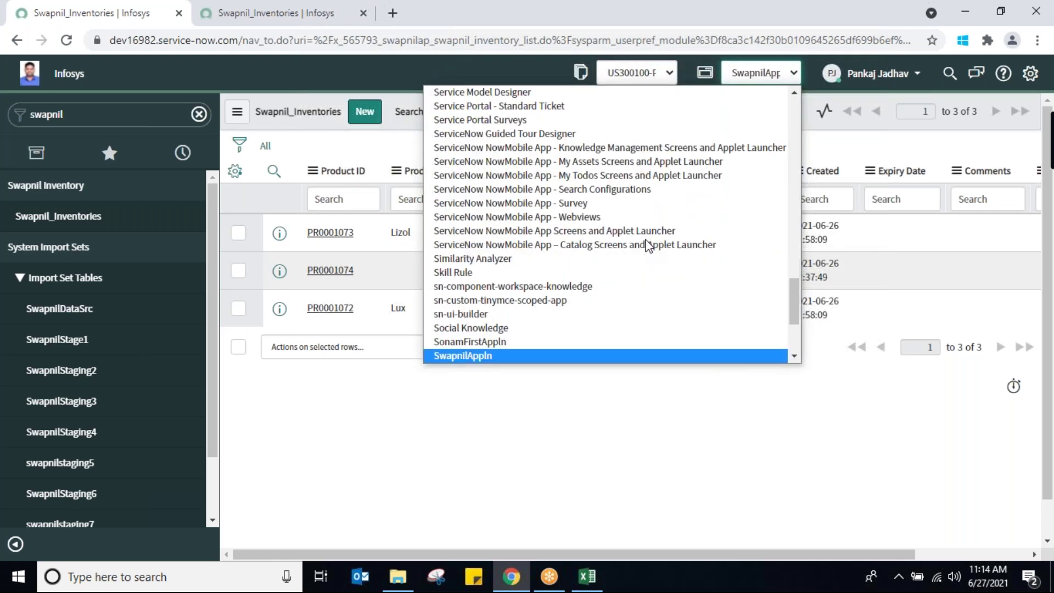
pyautogui.press('Return')
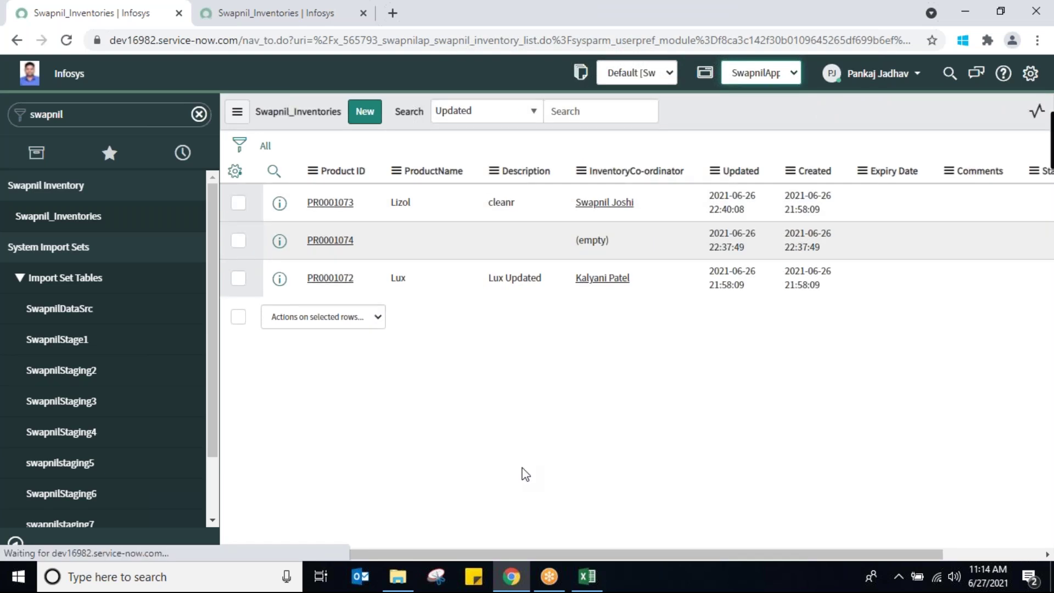
# Close the duplicate Swapnil_Inventories tab and reselect SwapnilAppln as the application scope
pyautogui.click(269, 16)
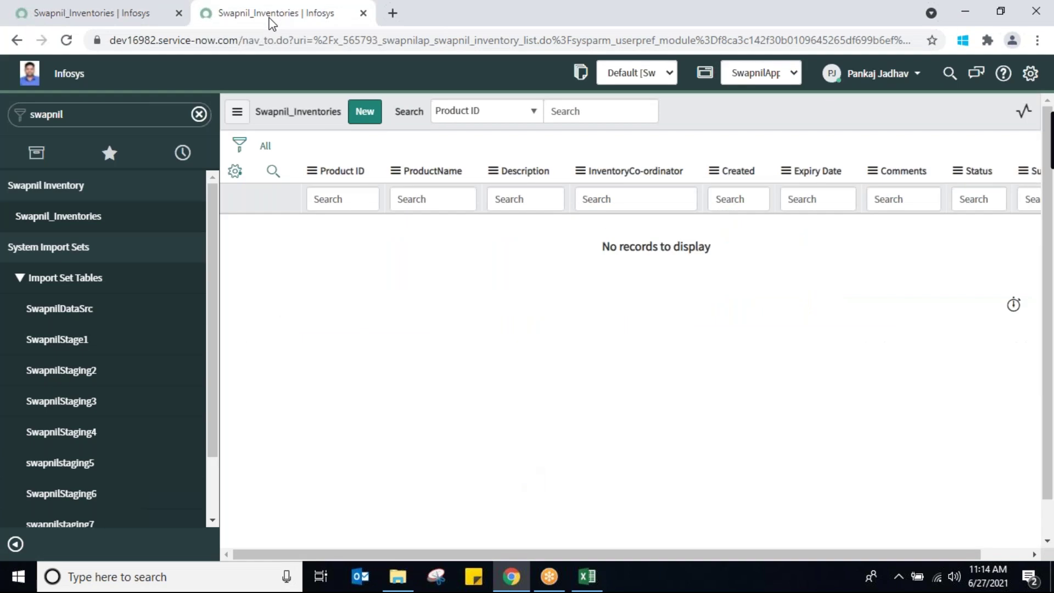
pyautogui.rightClick(269, 18)
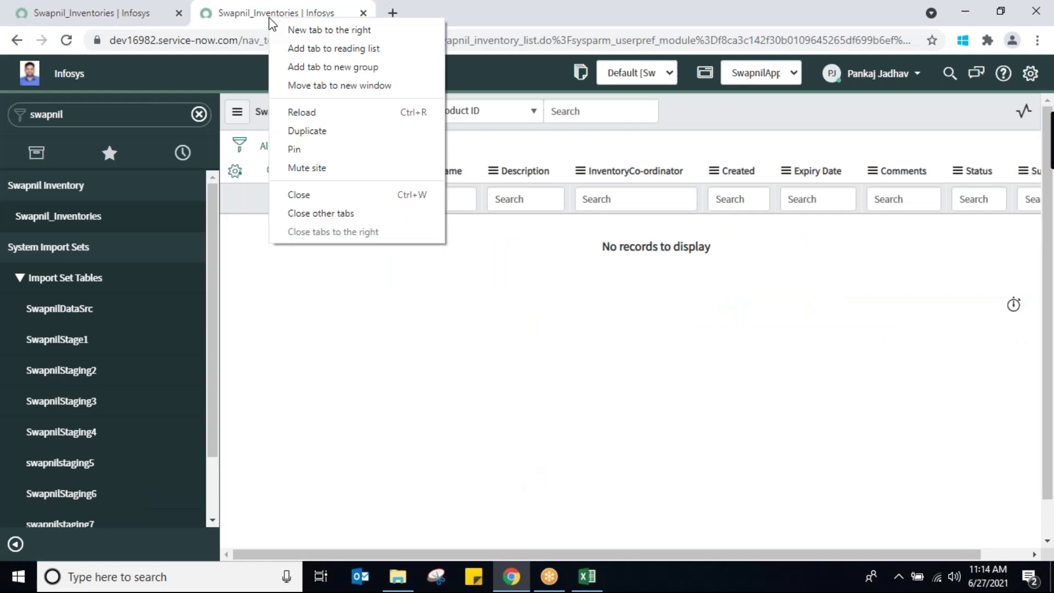
pyautogui.click(300, 195)
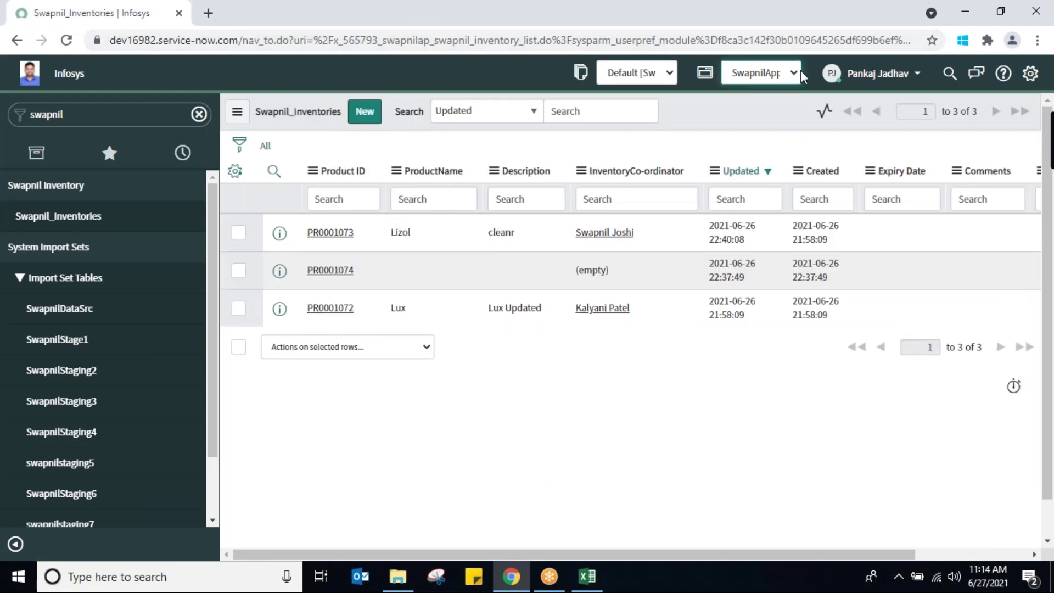
pyautogui.click(776, 74)
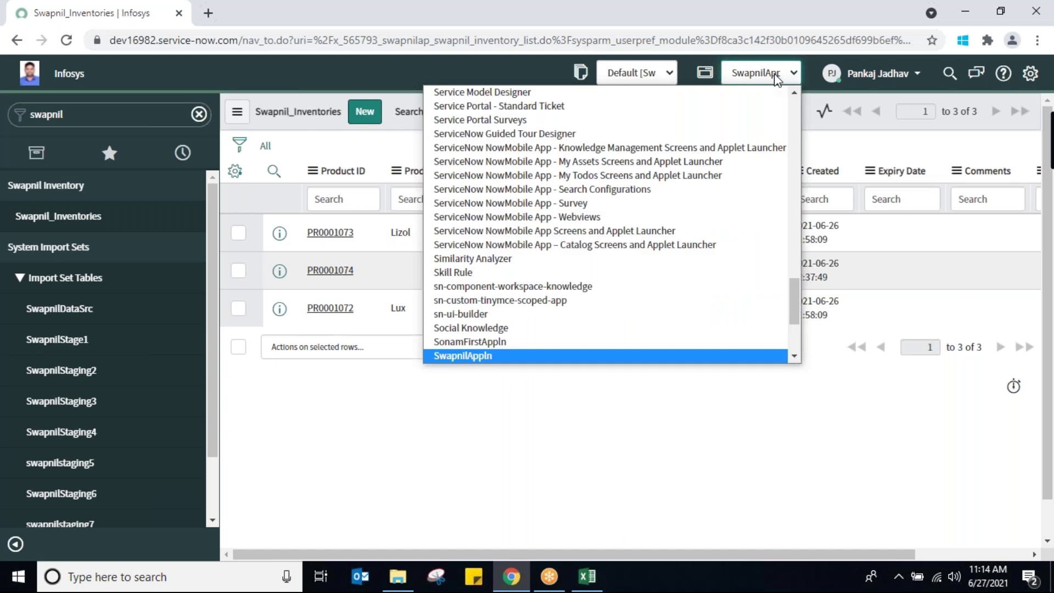
pyautogui.click(460, 356)
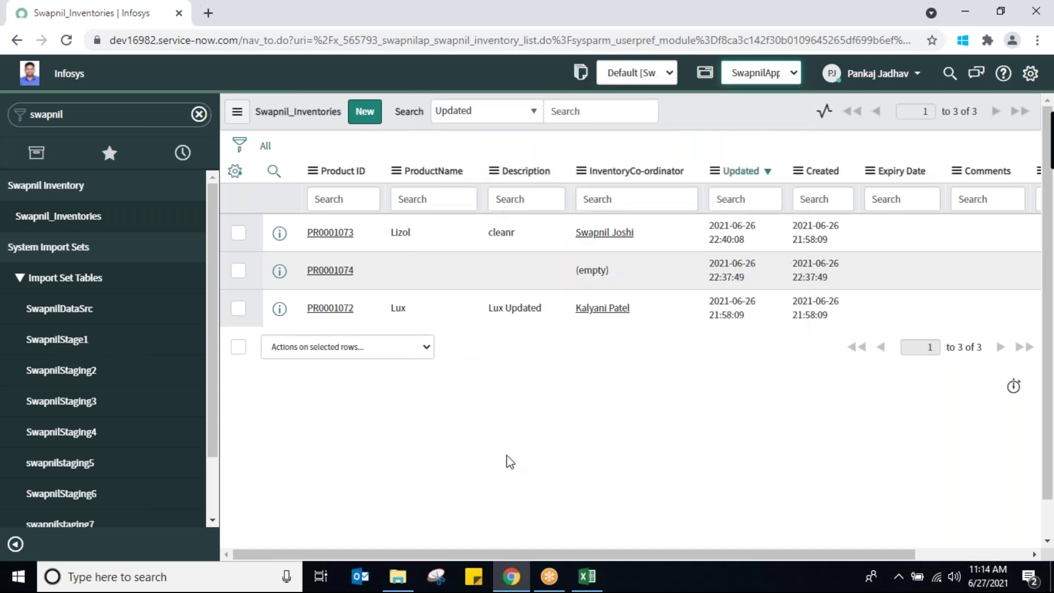
# Filter the navigator for 'client scr', open Client Scripts and start a new record
pyautogui.click(112, 118)
pyautogui.write('cl')
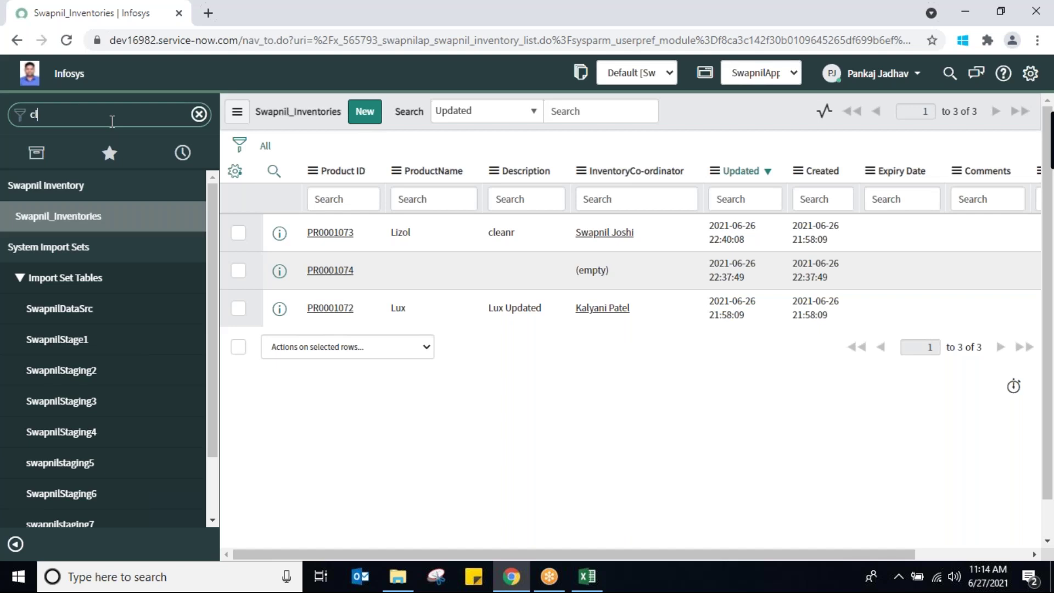
pyautogui.write('ient scr')
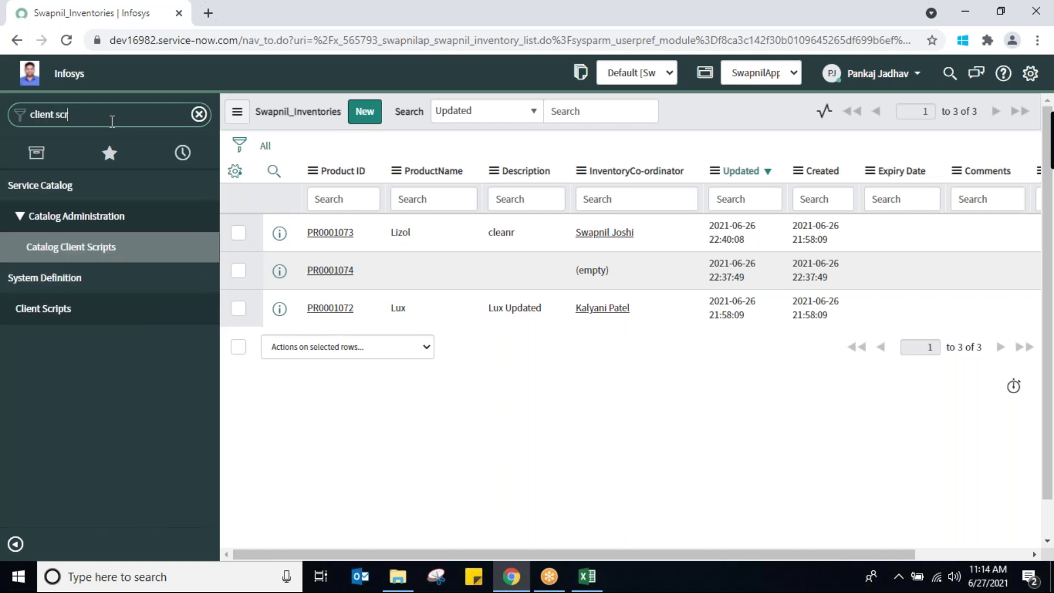
pyautogui.click(34, 309)
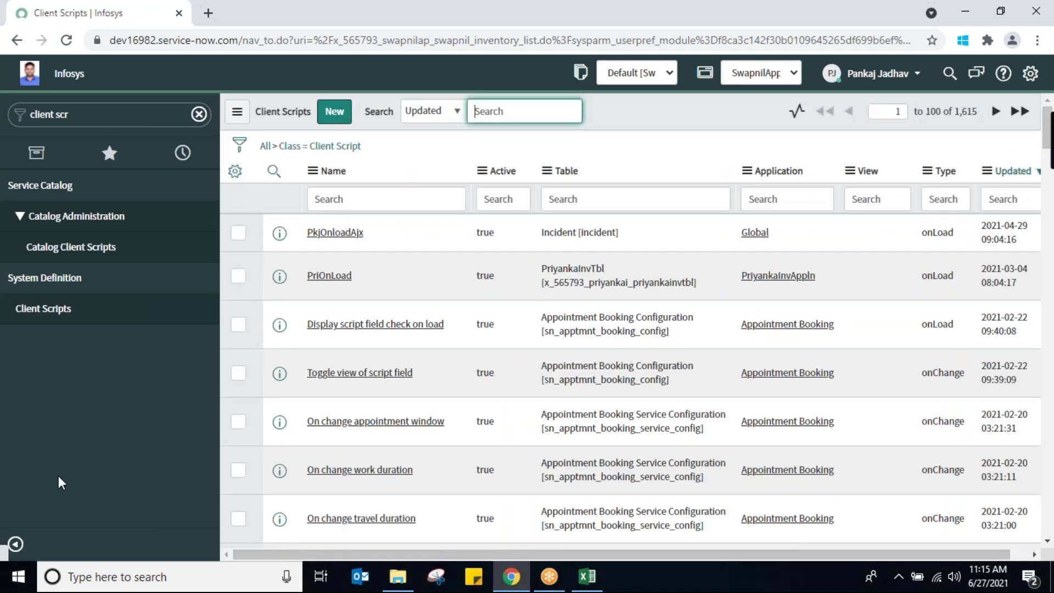
pyautogui.click(334, 113)
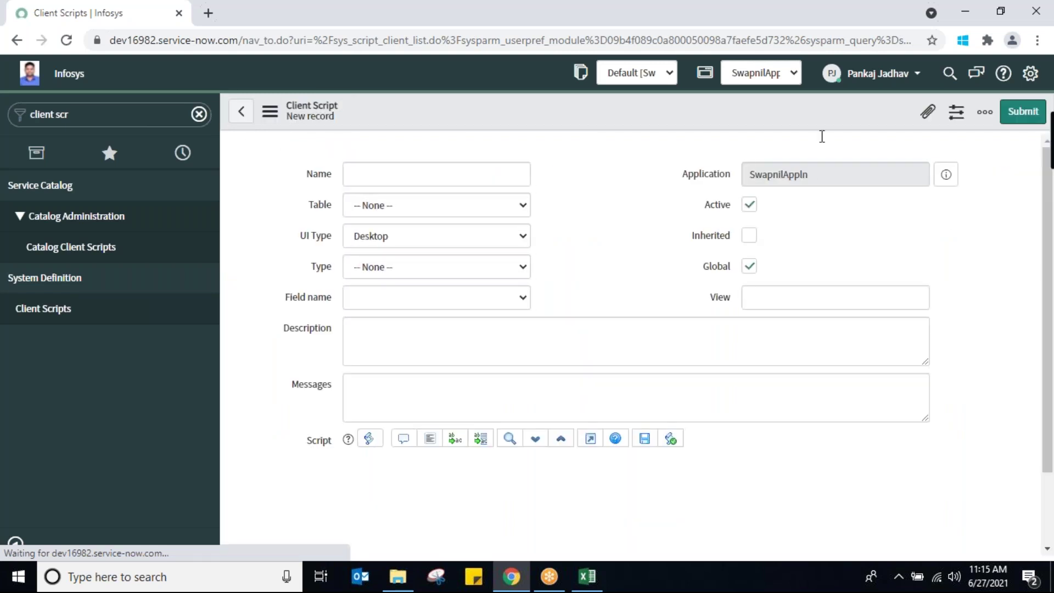
# Name the new client script 'ChkProdName'
pyautogui.doubleClick(835, 216)
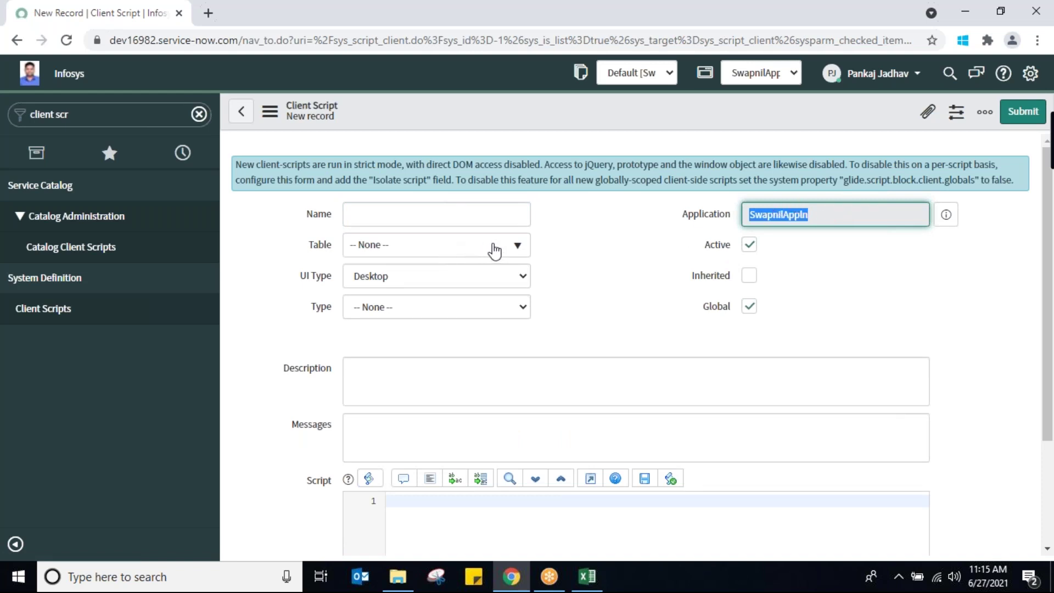
pyautogui.click(449, 211)
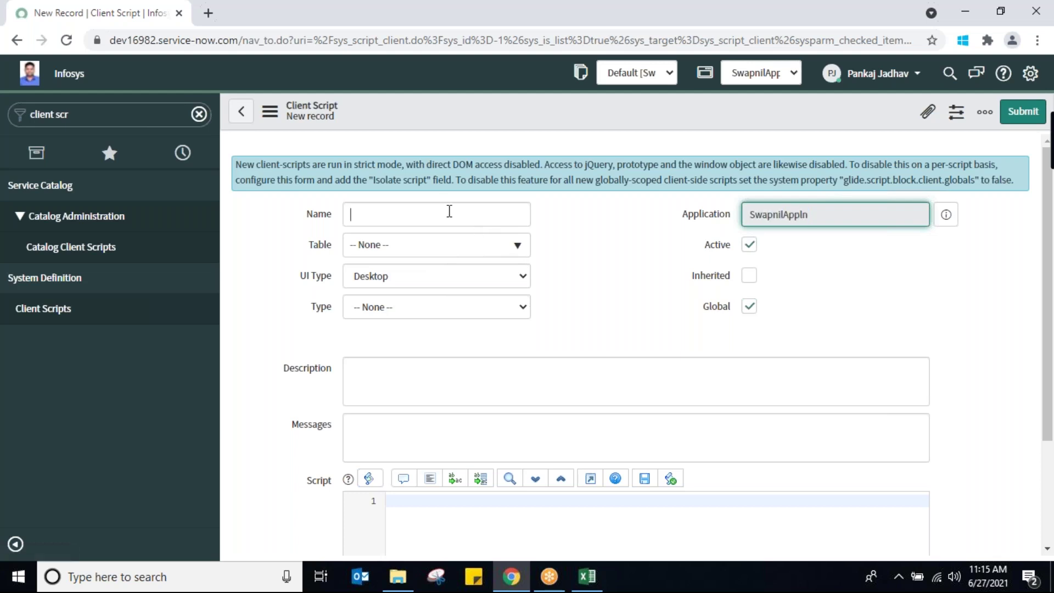
pyautogui.write('Swap')
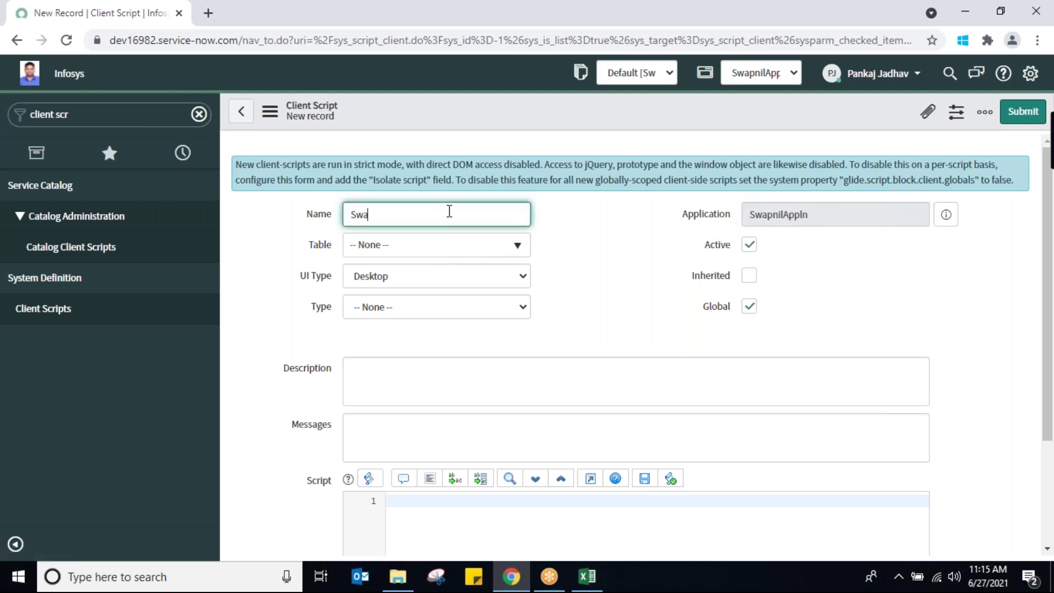
pyautogui.press('BackSpace')
pyautogui.press('BackSpace')
pyautogui.press('BackSpace')
pyautogui.press('BackSpace')
pyautogui.write('ChkProdName')
# Search the tables for 'swapn' and set Table to Swapnil_Inventory
pyautogui.click(490, 253)
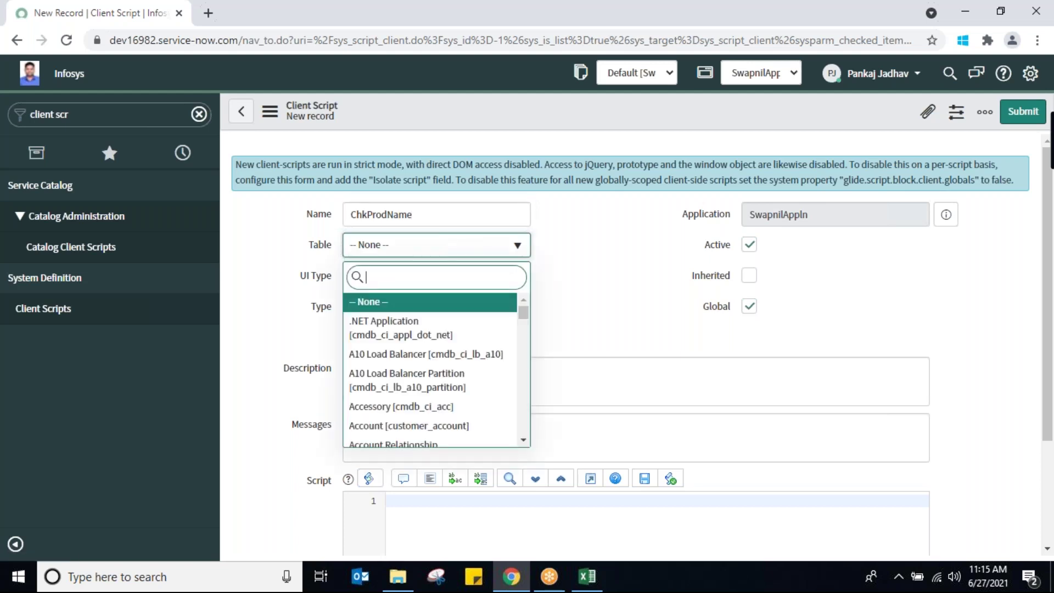
pyautogui.write('sw')
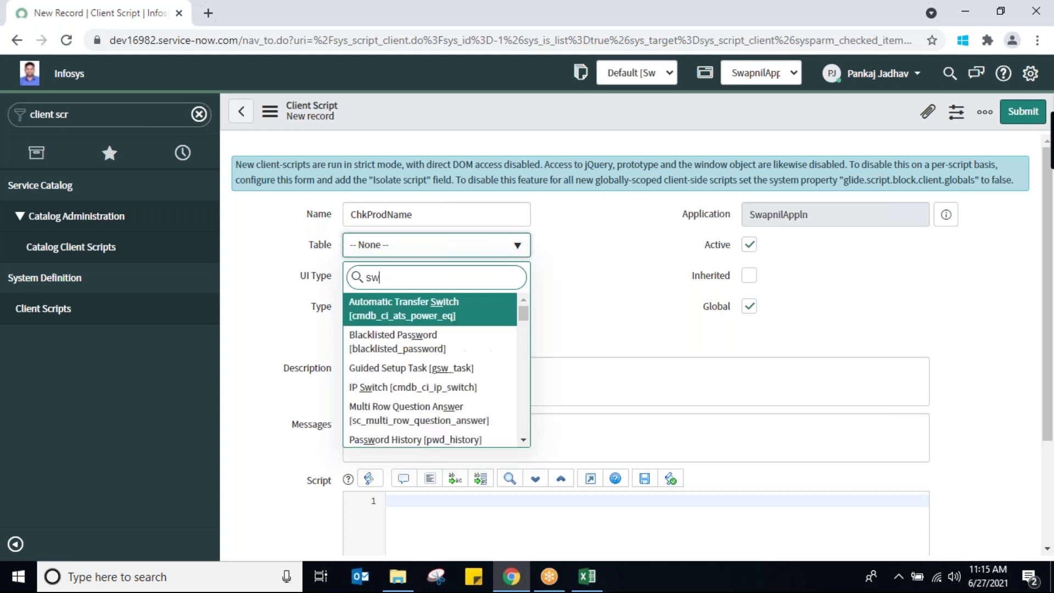
pyautogui.write('a')
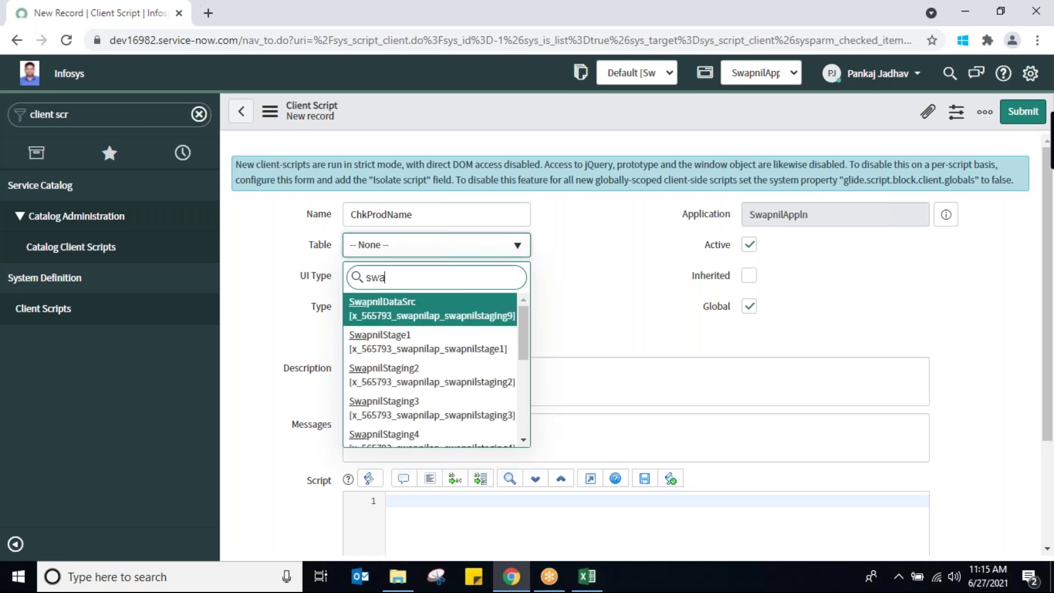
pyautogui.write('pn')
pyautogui.click(524, 439)
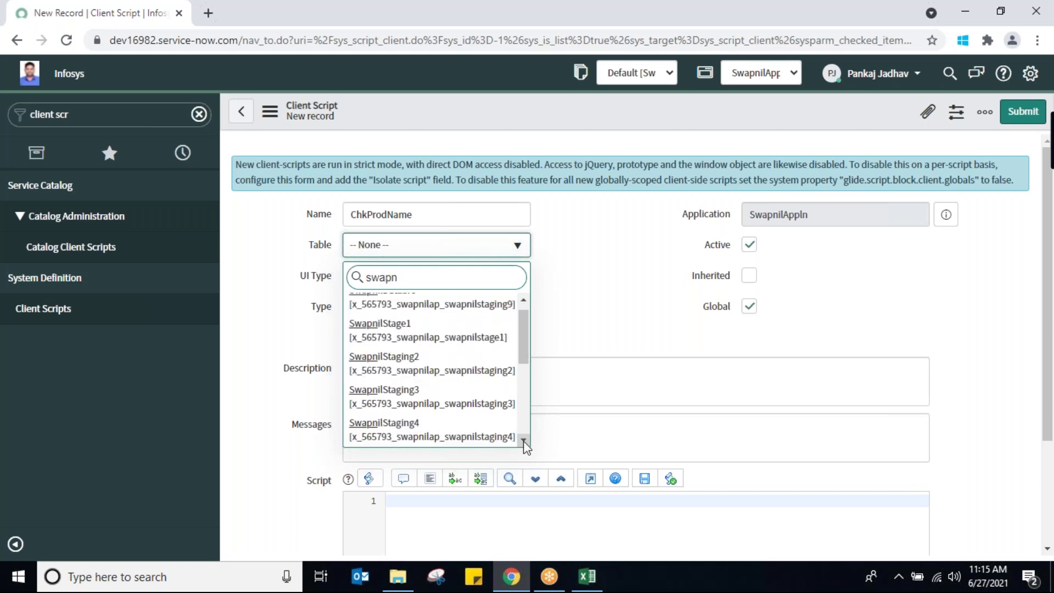
pyautogui.scroll(-4, 524, 443)
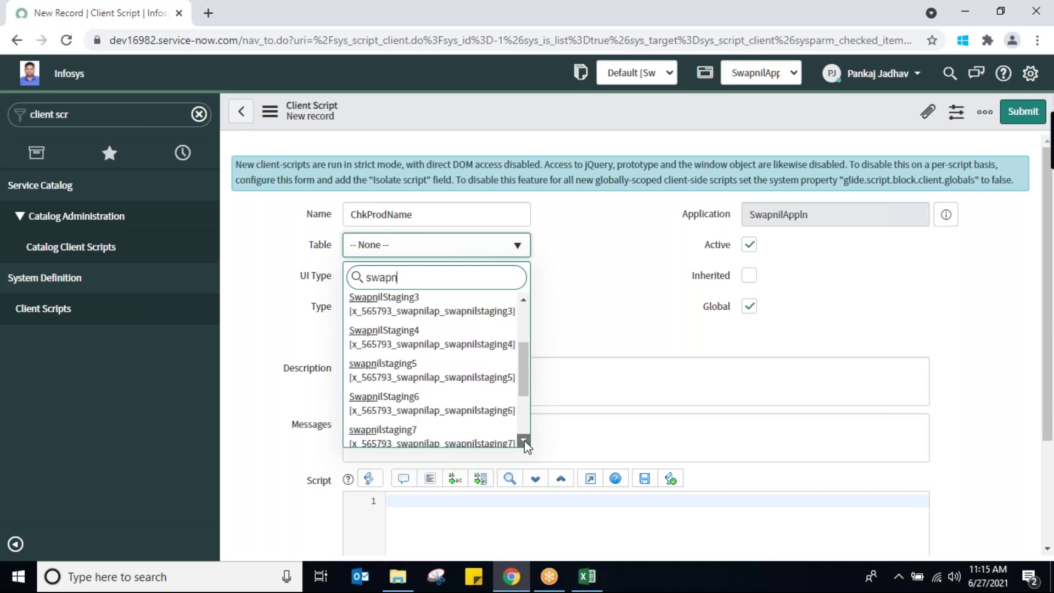
pyautogui.scroll(-2, 524, 440)
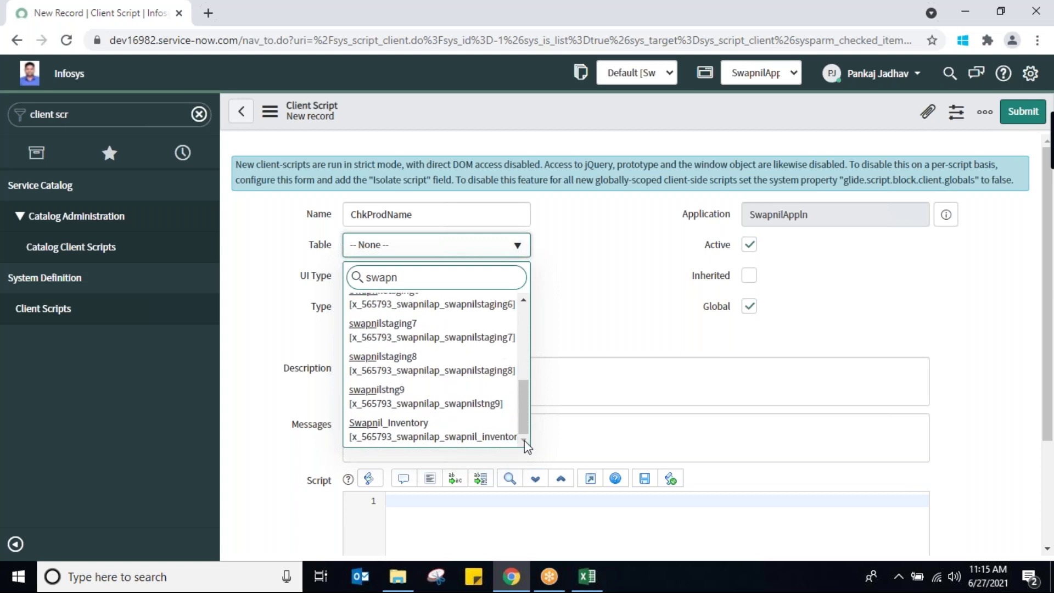
pyautogui.click(429, 436)
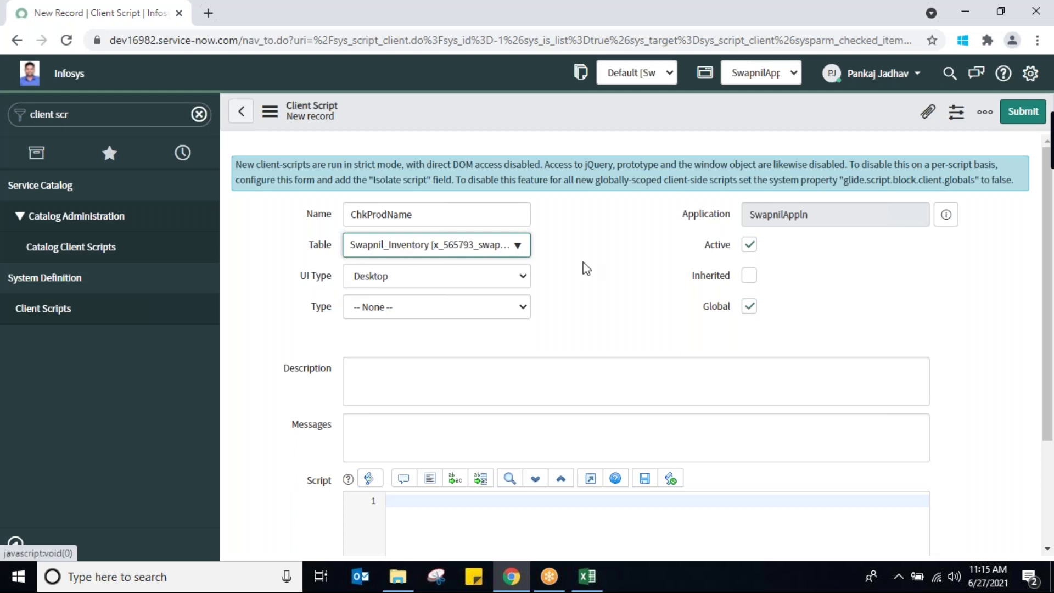
pyautogui.click(456, 219)
# Save the new ChkProdName client script record, leaving Type at -- None -- and an empty script
pyautogui.doubleClick(457, 218)
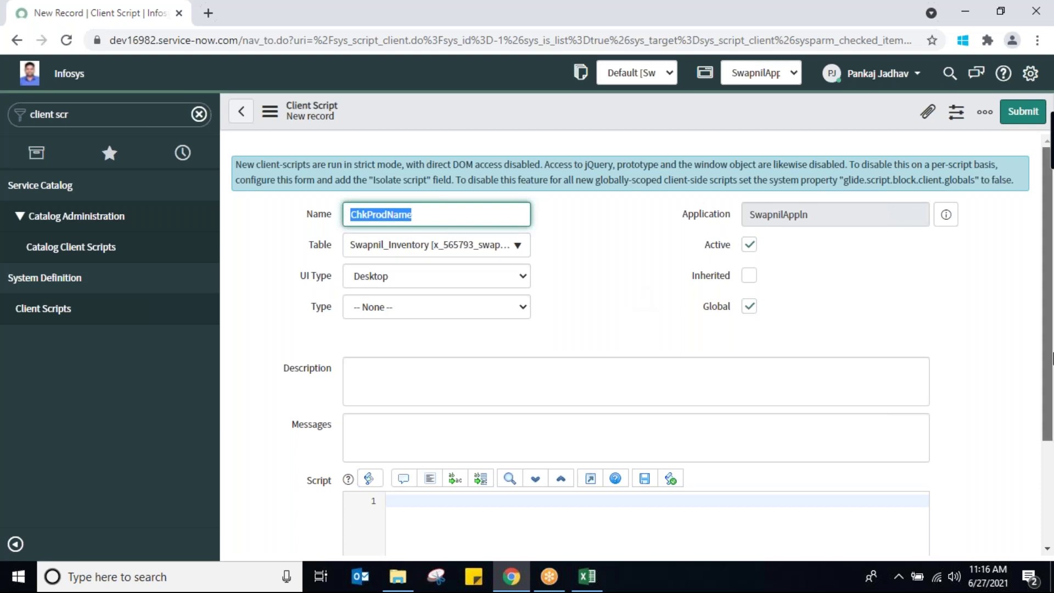
pyautogui.moveTo(1052, 358); pyautogui.dragTo(1052, 380)
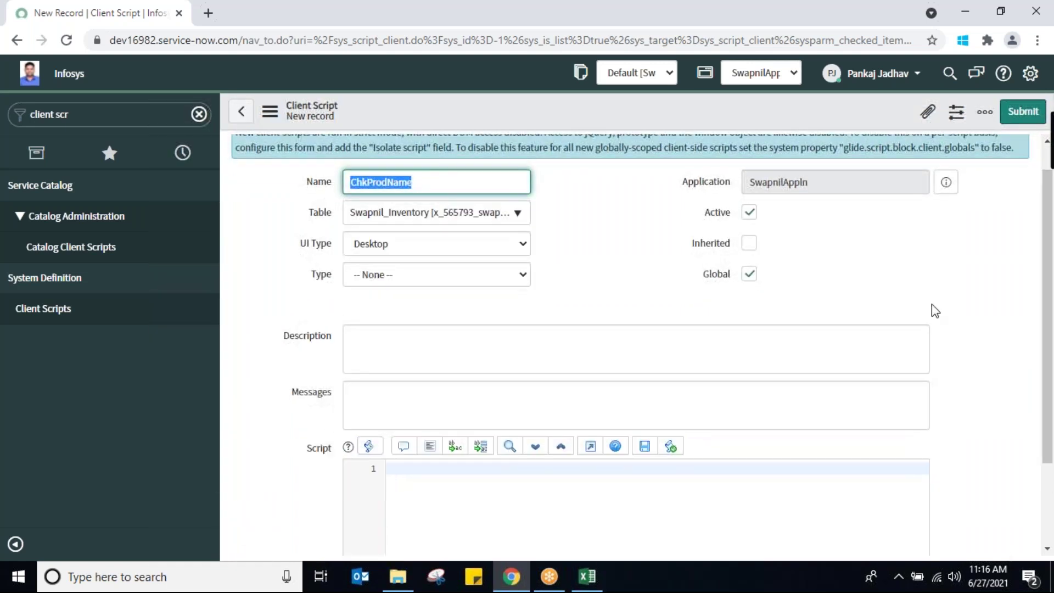
pyautogui.rightClick(447, 110)
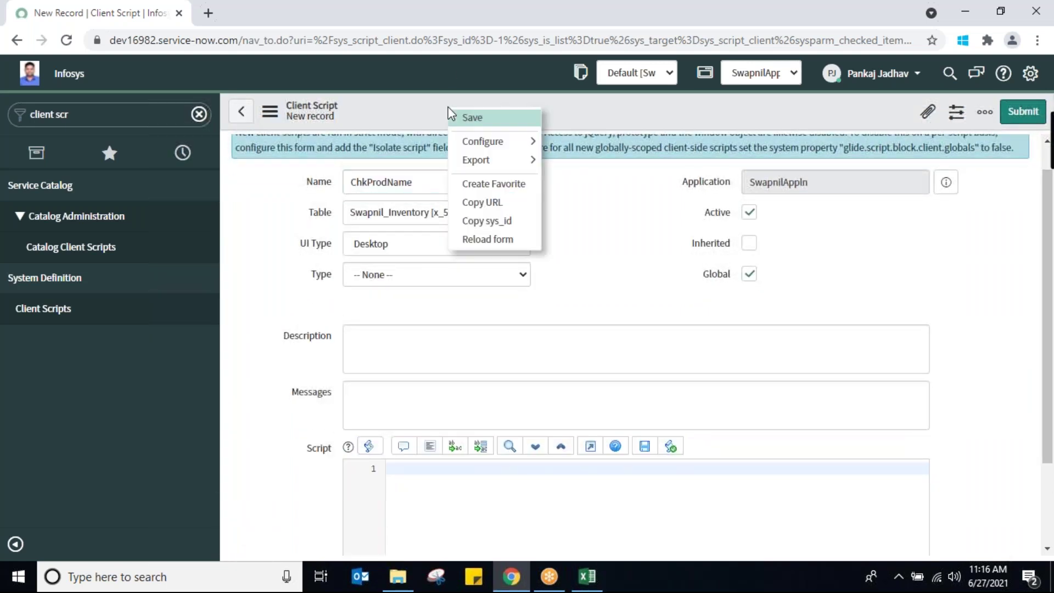
pyautogui.click(471, 123)
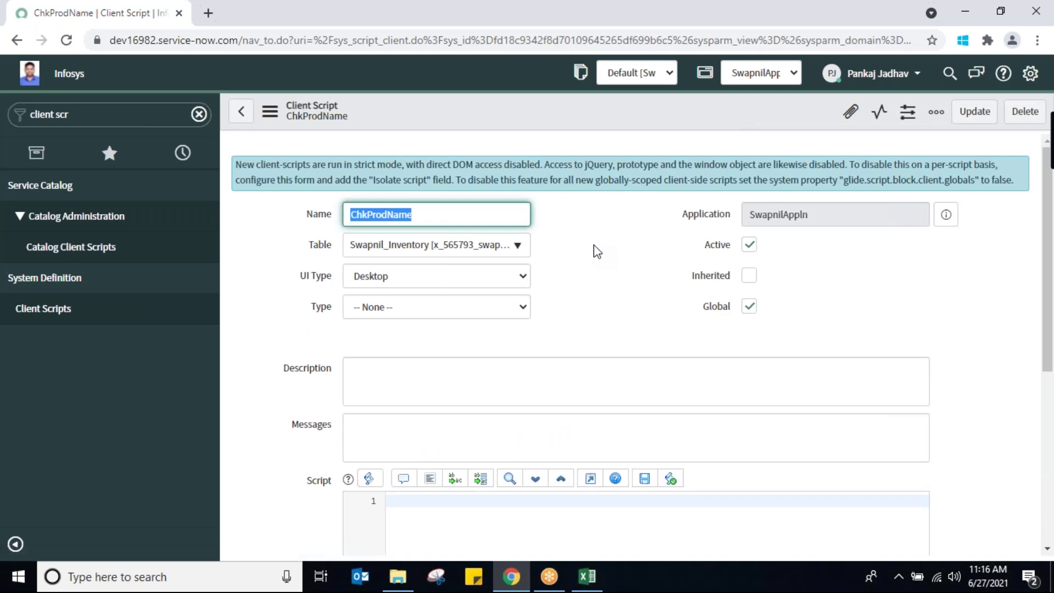
pyautogui.click(520, 308)
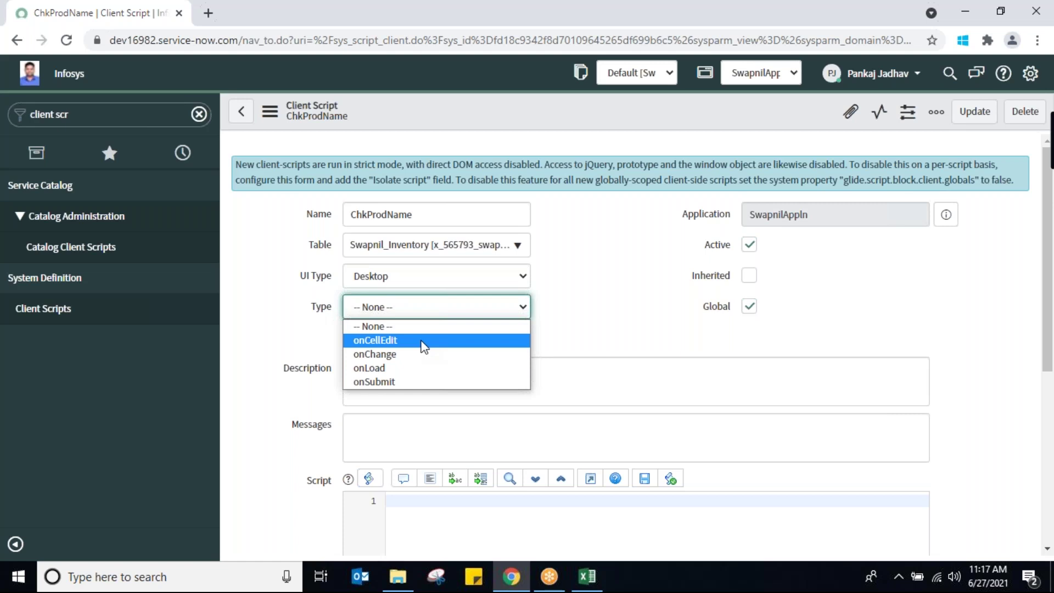
# Try the onChange and onCellEdit types, then set ChkProdName's Type to onSubmit
pyautogui.click(416, 383)
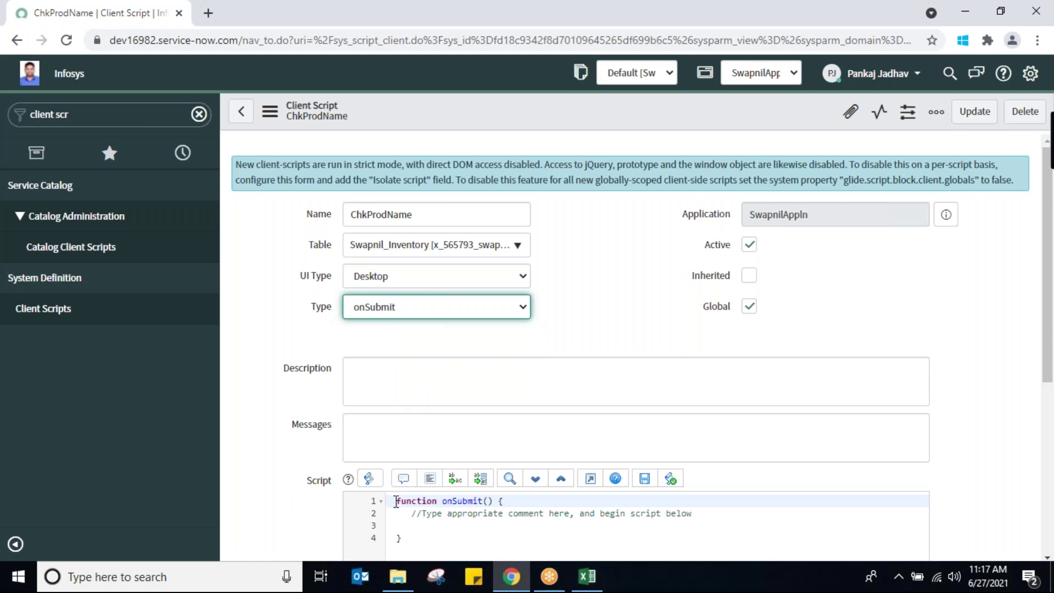
pyautogui.moveTo(396, 502); pyautogui.dragTo(423, 557)
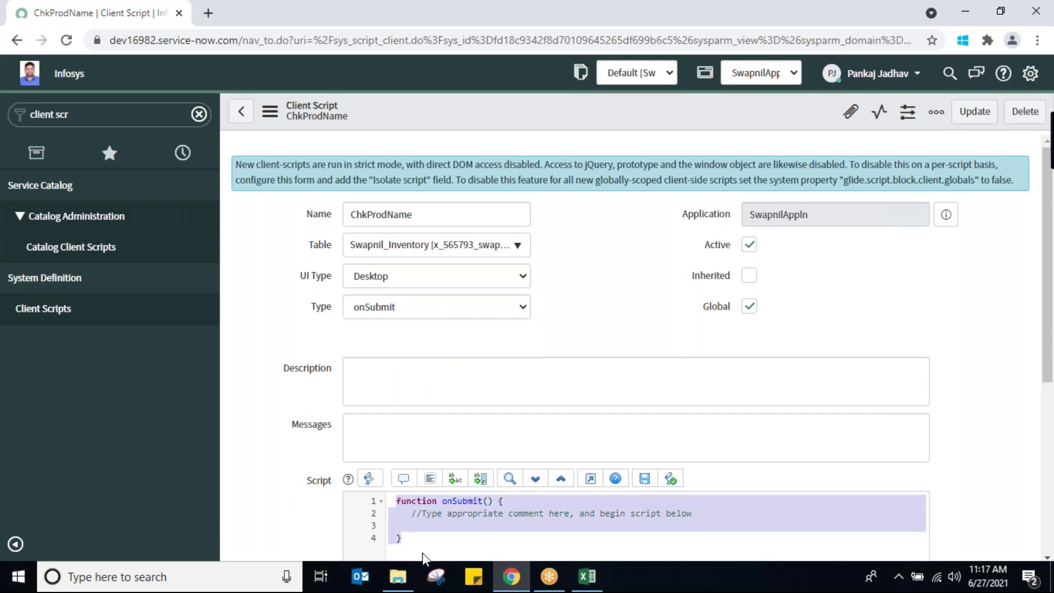
pyautogui.click(521, 314)
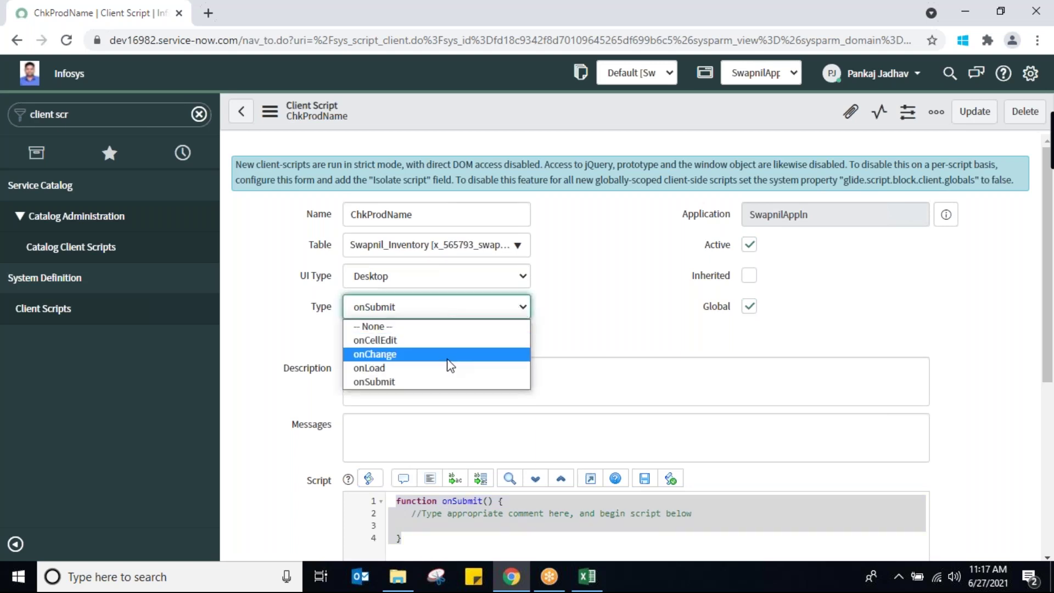
pyautogui.click(450, 358)
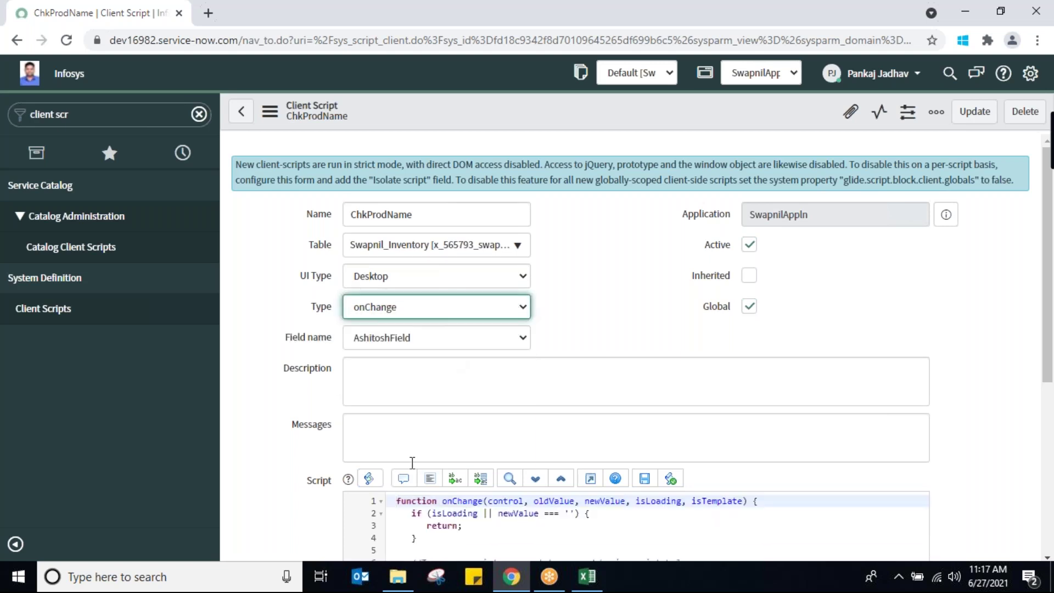
pyautogui.moveTo(391, 501); pyautogui.dragTo(423, 545)
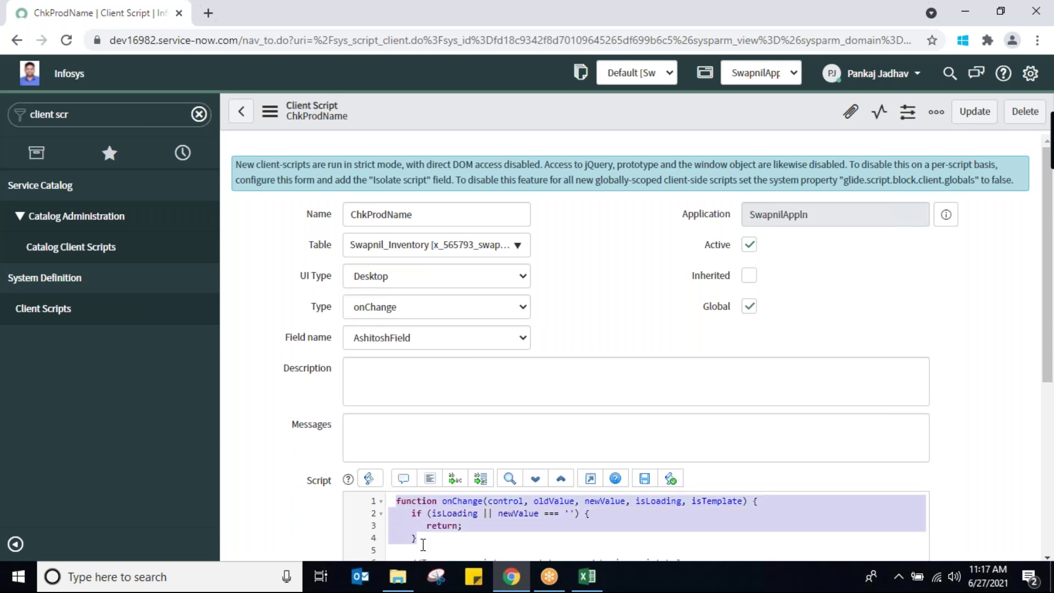
pyautogui.click(515, 308)
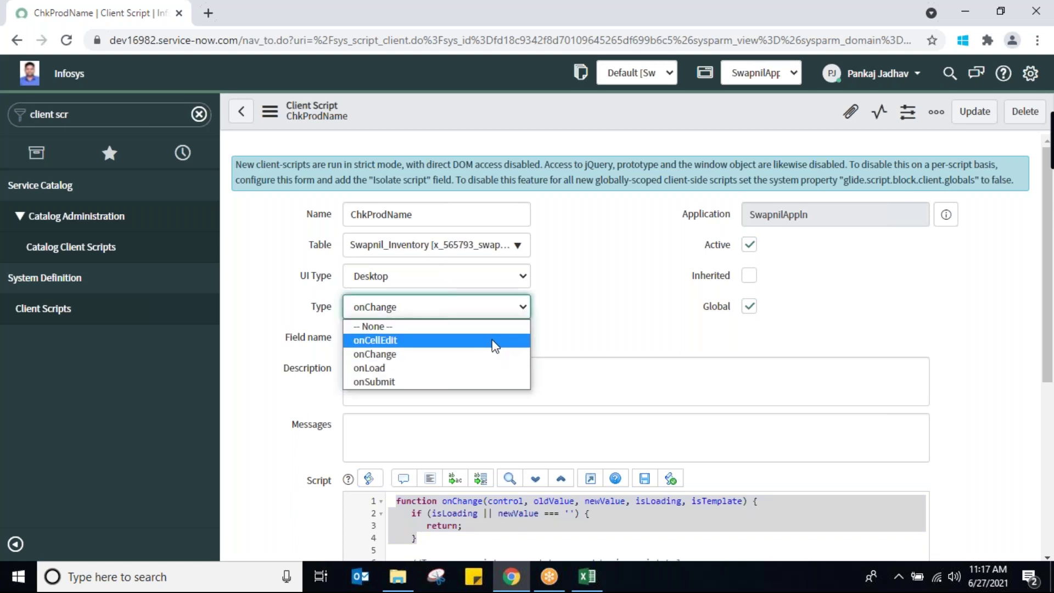
pyautogui.press('Escape')
pyautogui.press('Up')
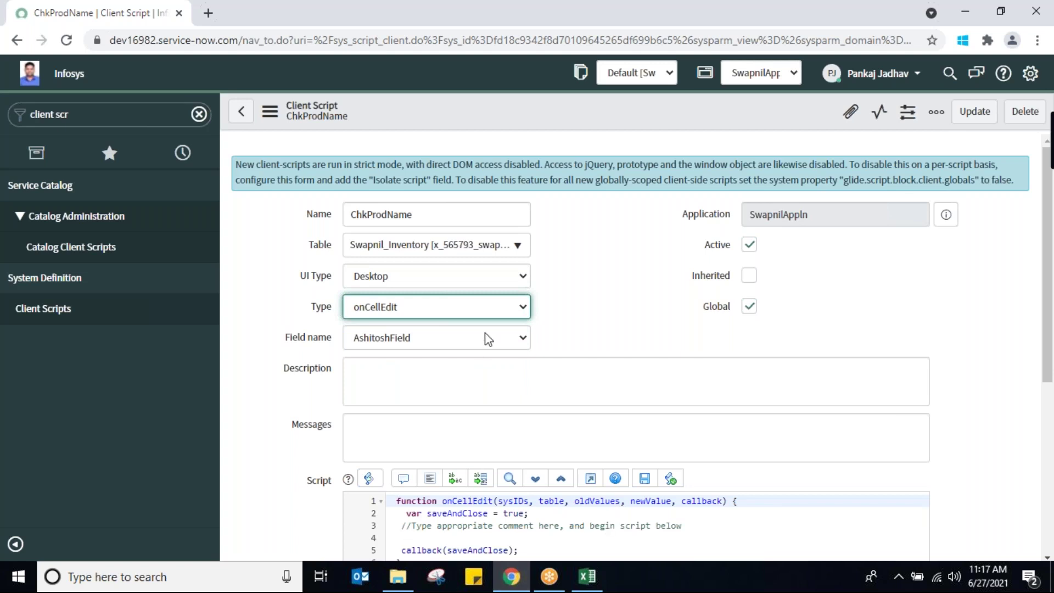
pyautogui.click(515, 309)
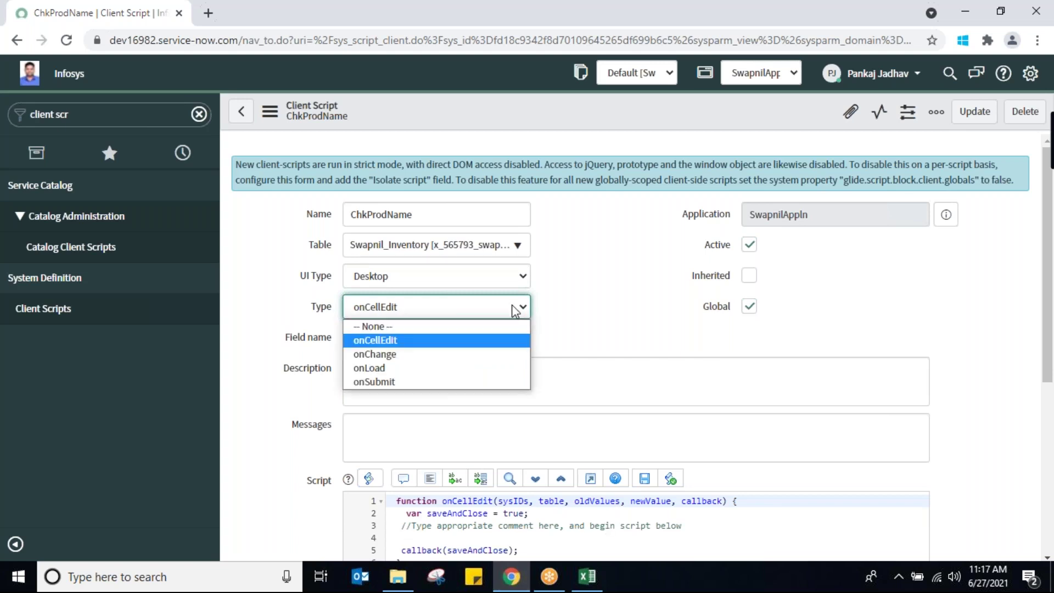
pyautogui.click(432, 381)
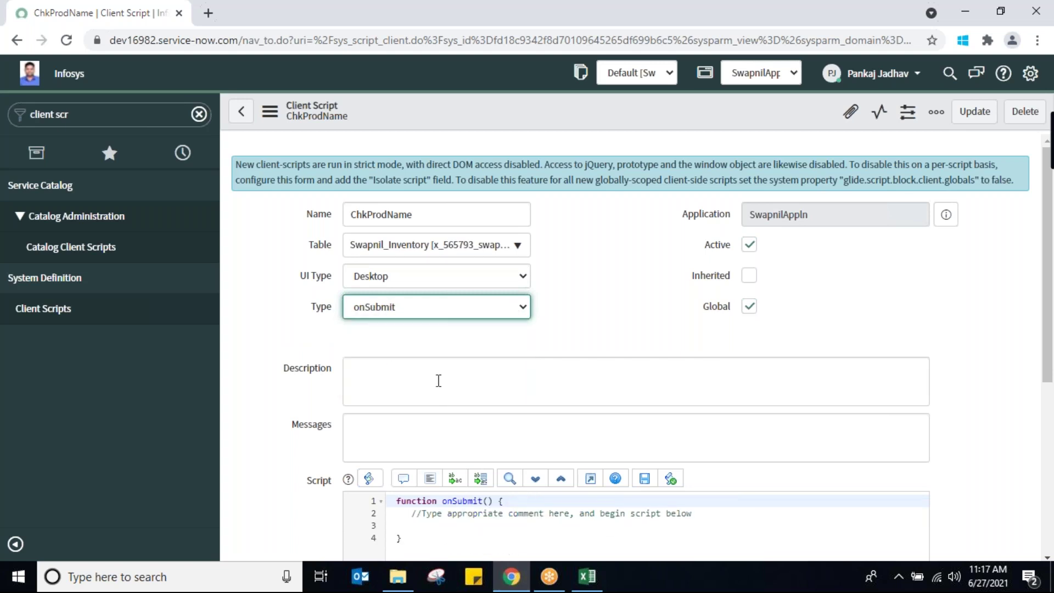
# Declare 'var pname;' on line 4 of the onSubmit function and begin 'pname=g_form.ge' below it
pyautogui.scroll(-2, 648, 403)
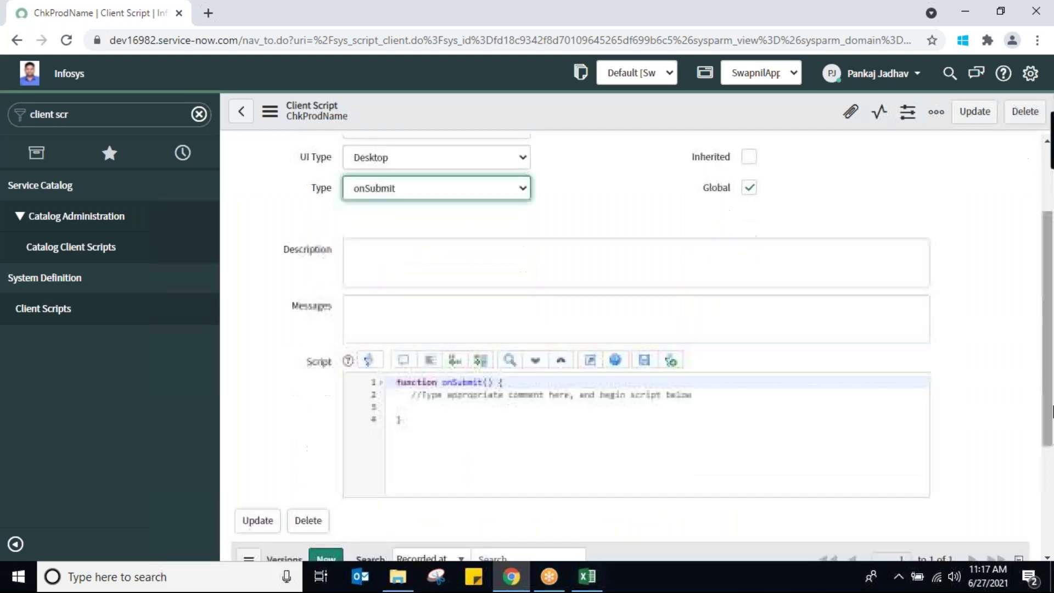
pyautogui.click(438, 412)
pyautogui.press('Return')
pyautogui.press('Return')
pyautogui.press('Return')
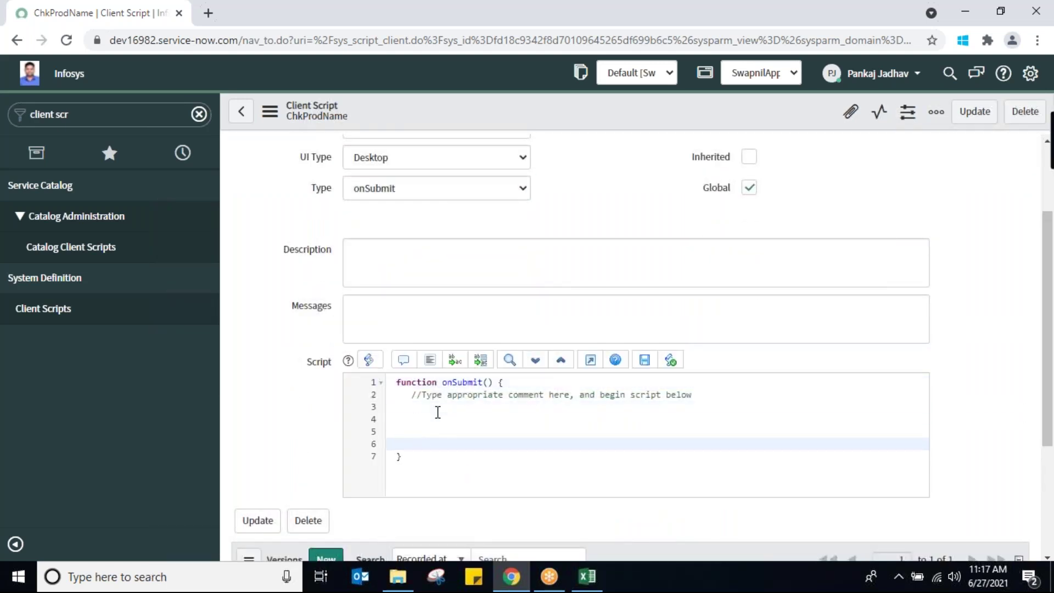
pyautogui.press('Up')
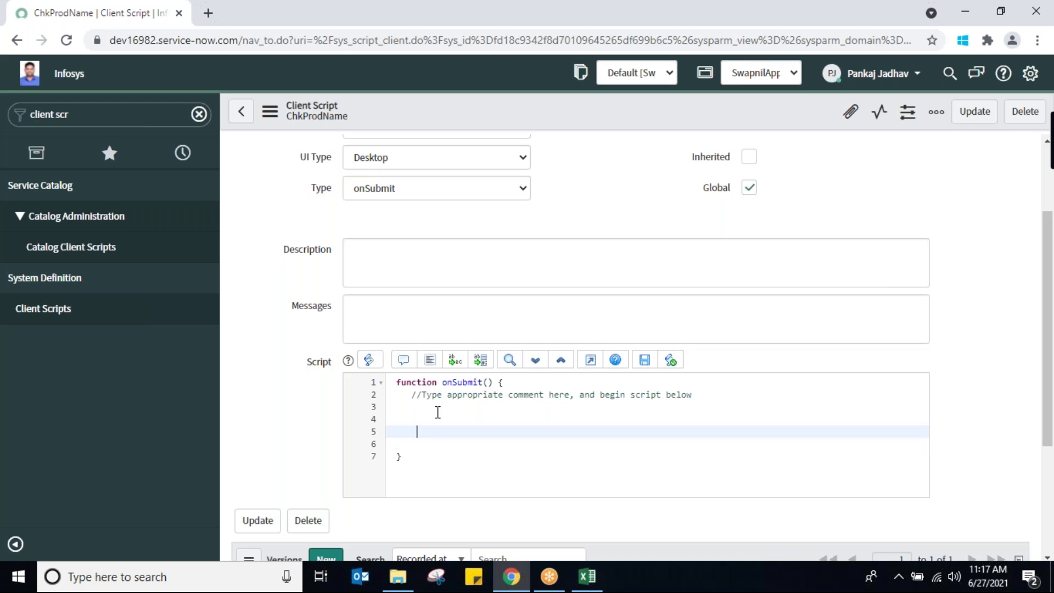
pyautogui.press('Up')
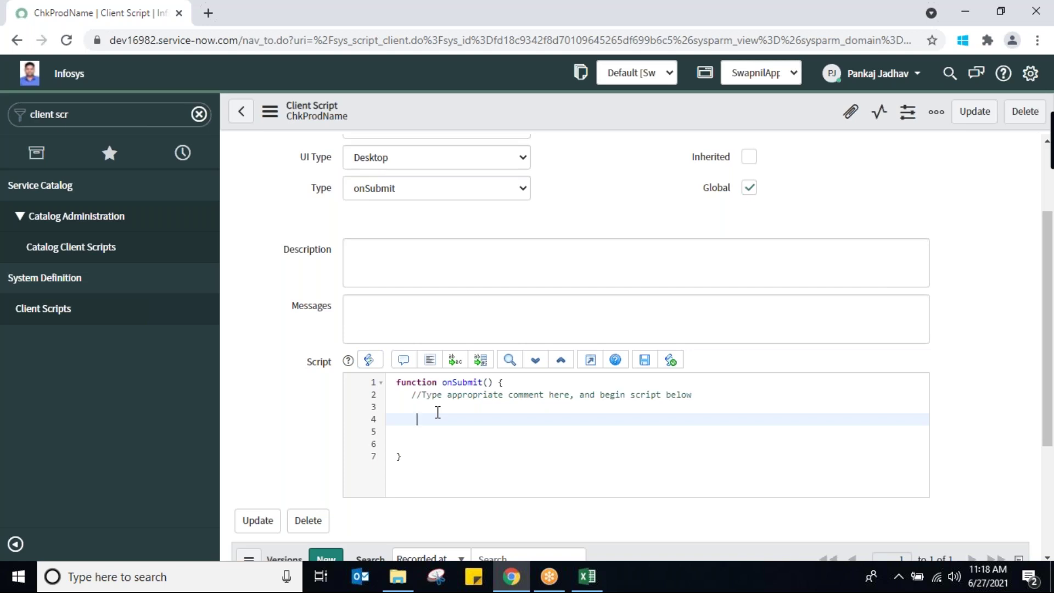
pyautogui.write('var pname')
pyautogui.doubleClick(444, 418)
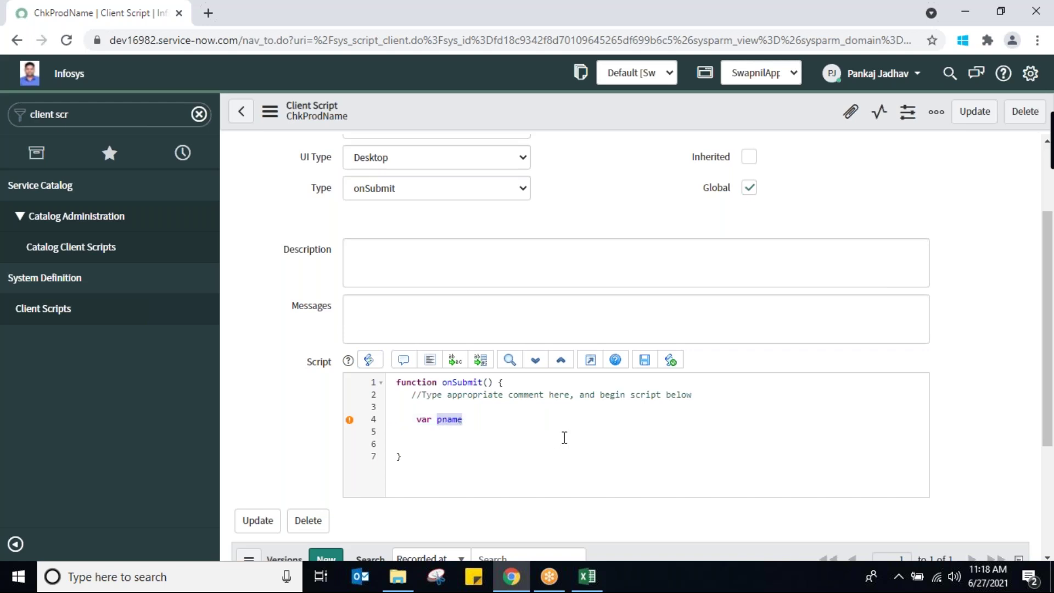
pyautogui.click(482, 420)
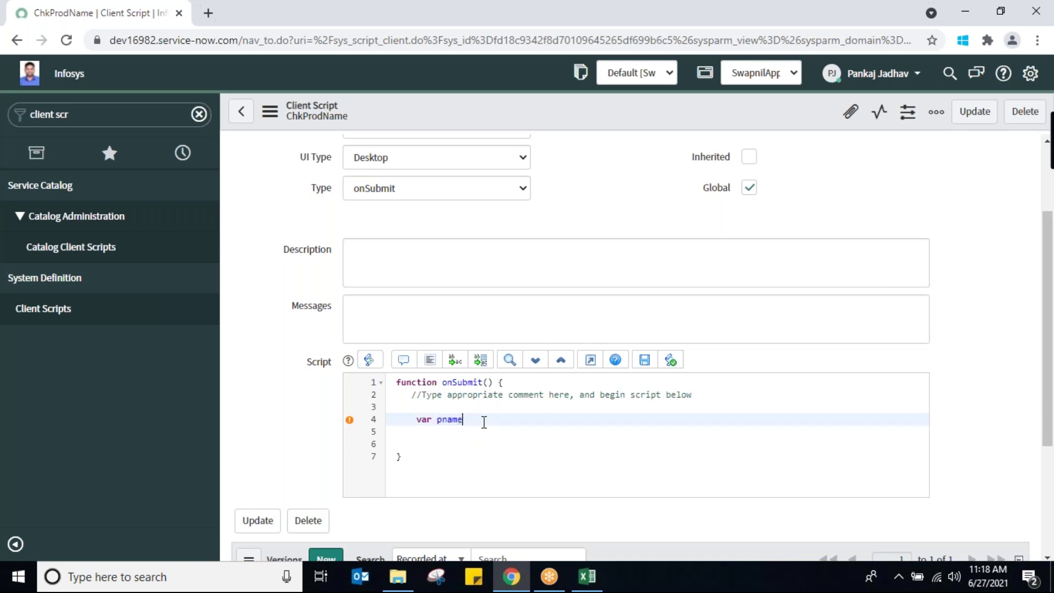
pyautogui.write(';')
pyautogui.press('Return')
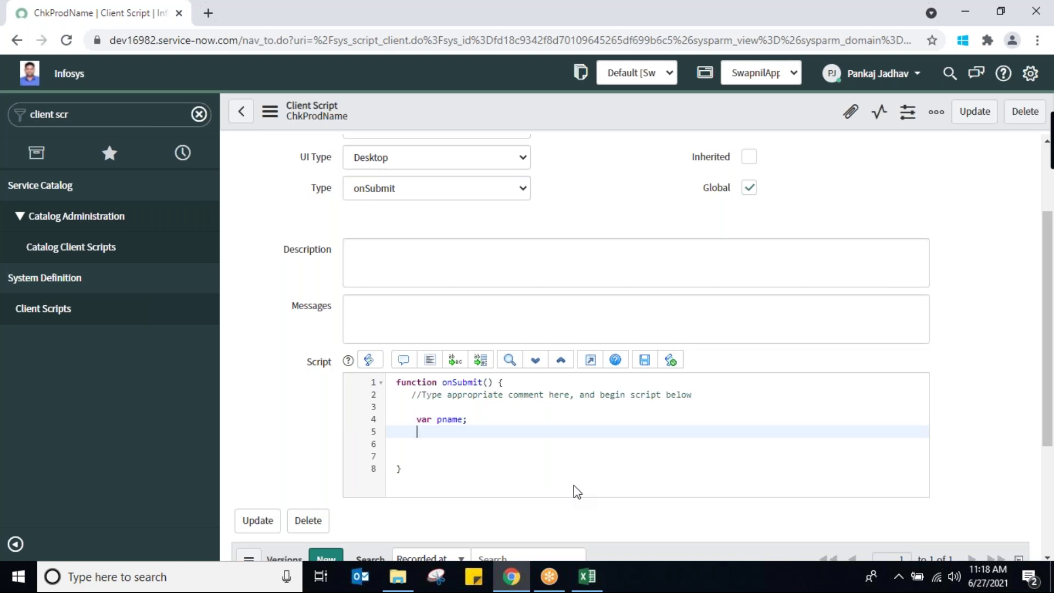
pyautogui.write('pname=g_form.ge')
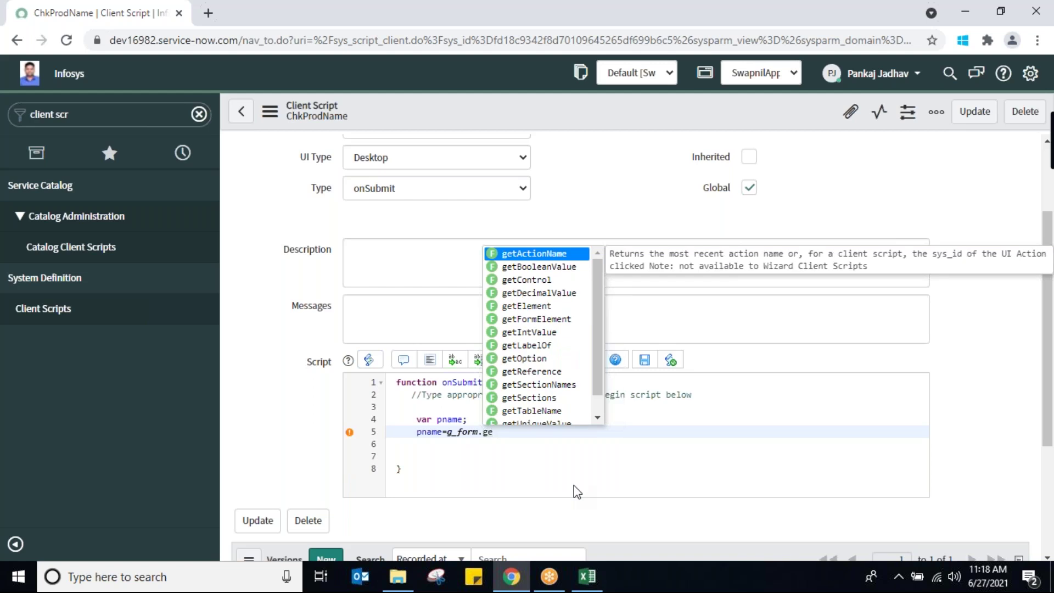
# Complete line 5 as pname=g_form.getValue(''); using the getValue autocomplete suggestion
pyautogui.press('BackSpace')
pyautogui.press('BackSpace')
pyautogui.press('BackSpace')
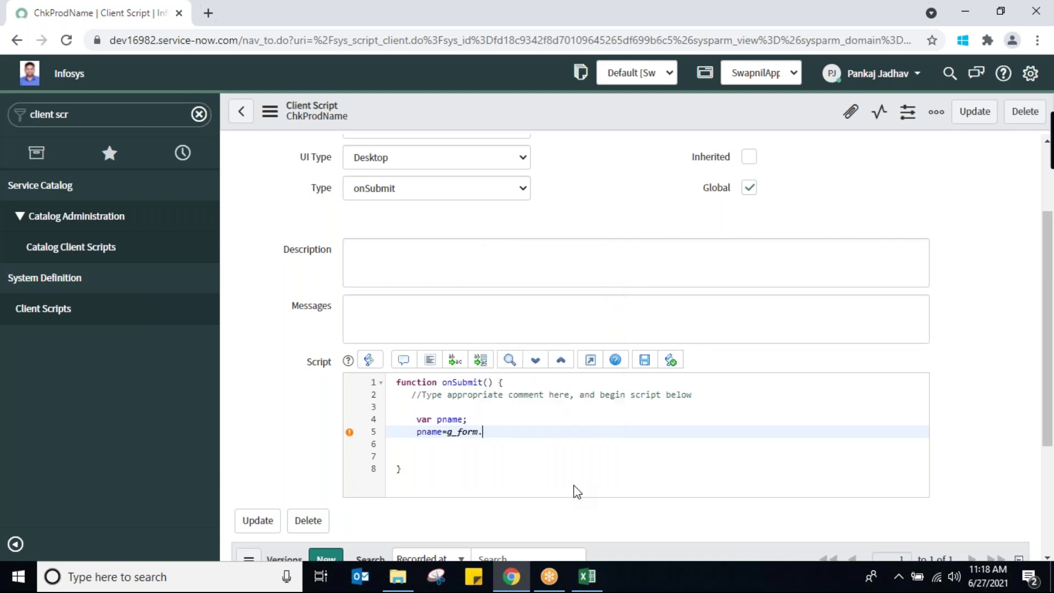
pyautogui.write('.')
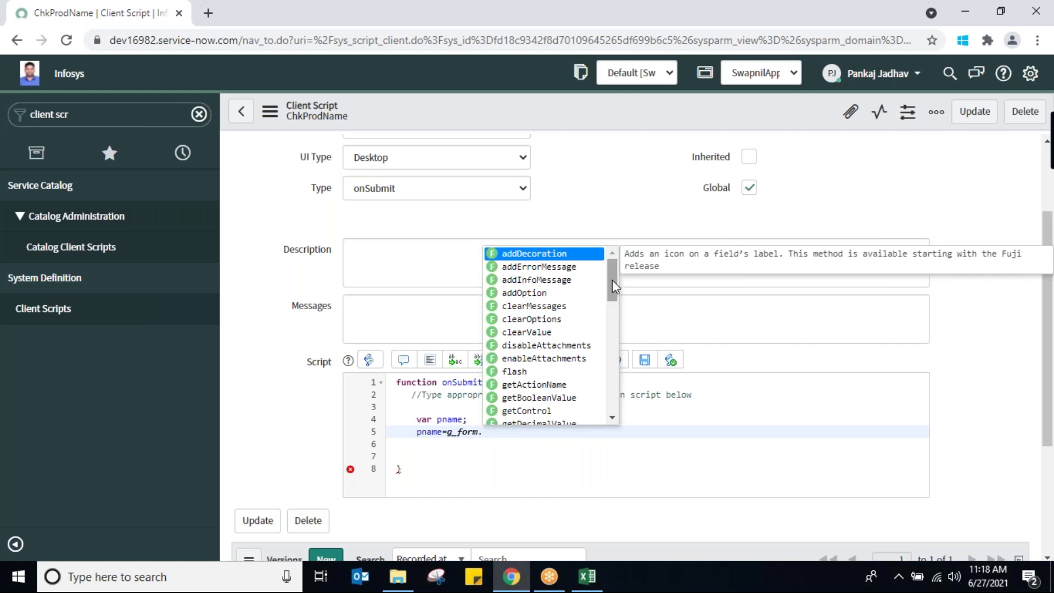
pyautogui.moveTo(611, 280); pyautogui.dragTo(605, 362)
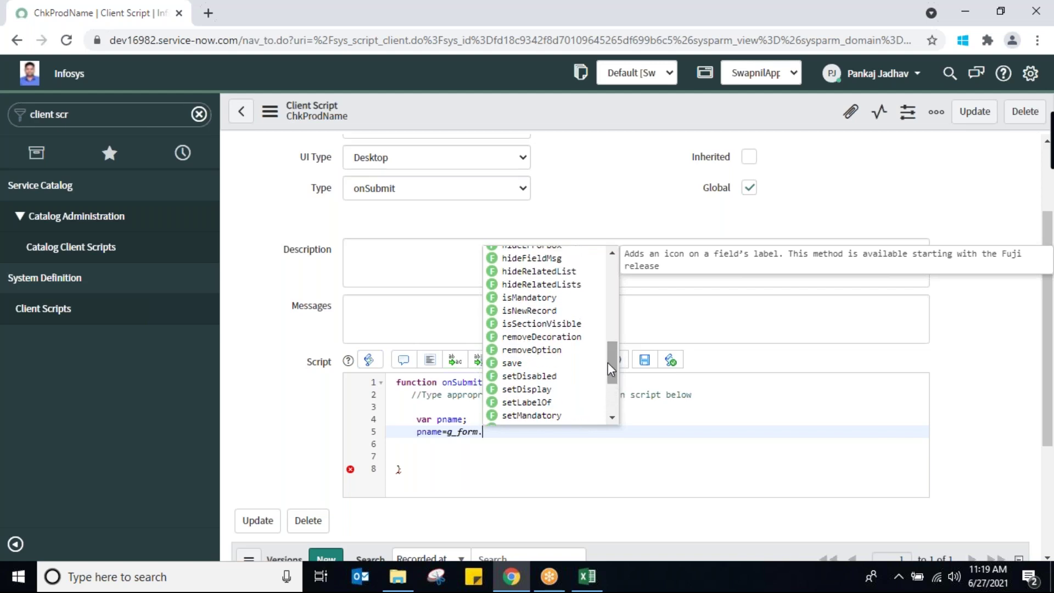
pyautogui.press('BackSpace')
pyautogui.write('.g')
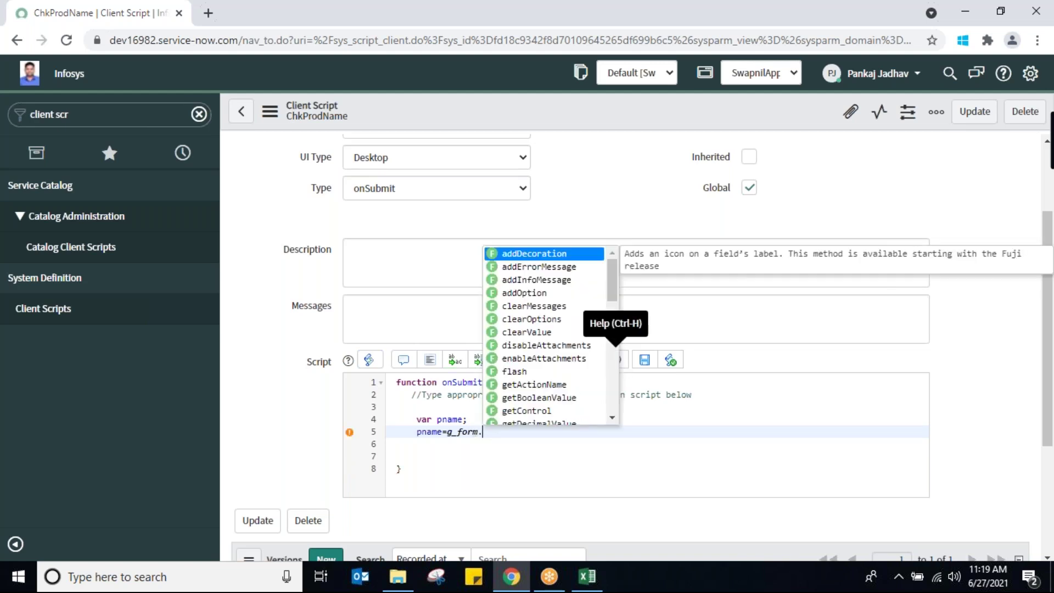
pyautogui.write('e')
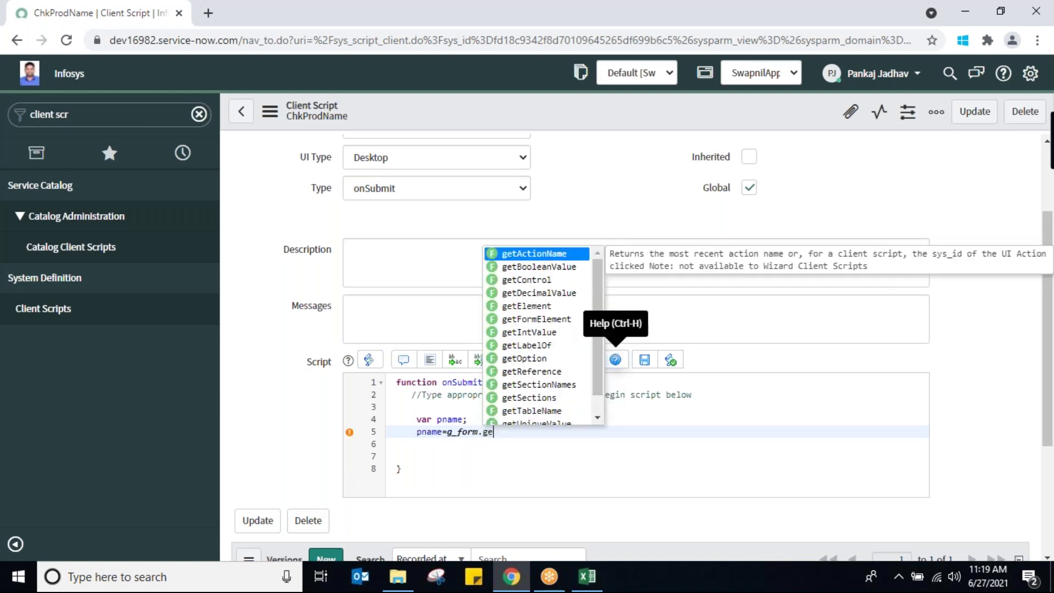
pyautogui.write('tv')
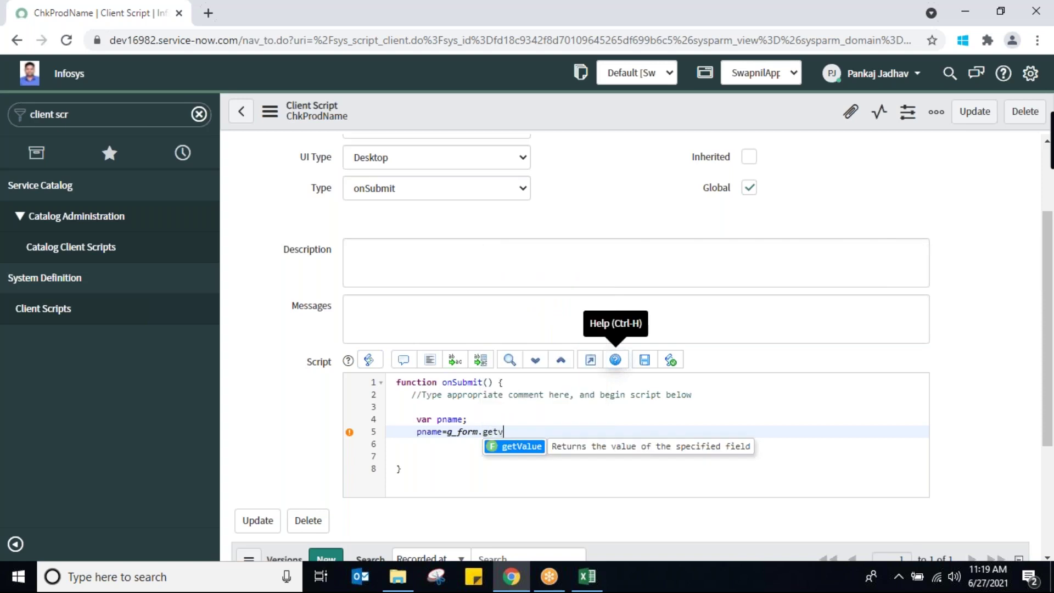
pyautogui.click(519, 447)
pyautogui.write(';')
pyautogui.press('Left')
pyautogui.write("'")
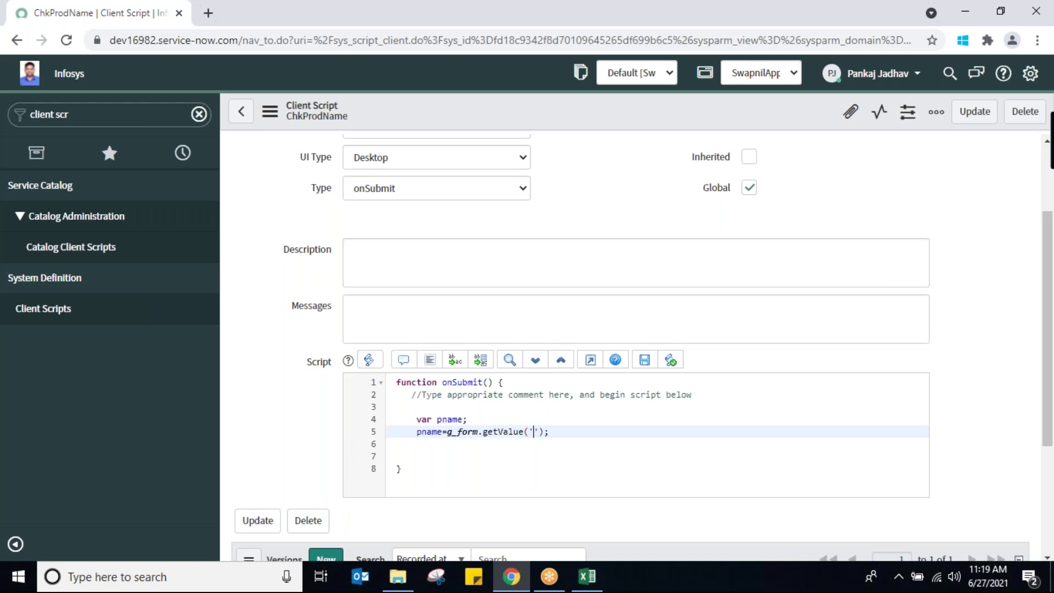
# In a new browser tab, load the instance and open the Swapnil_Inventories list
pyautogui.click(208, 13)
pyautogui.write('d')
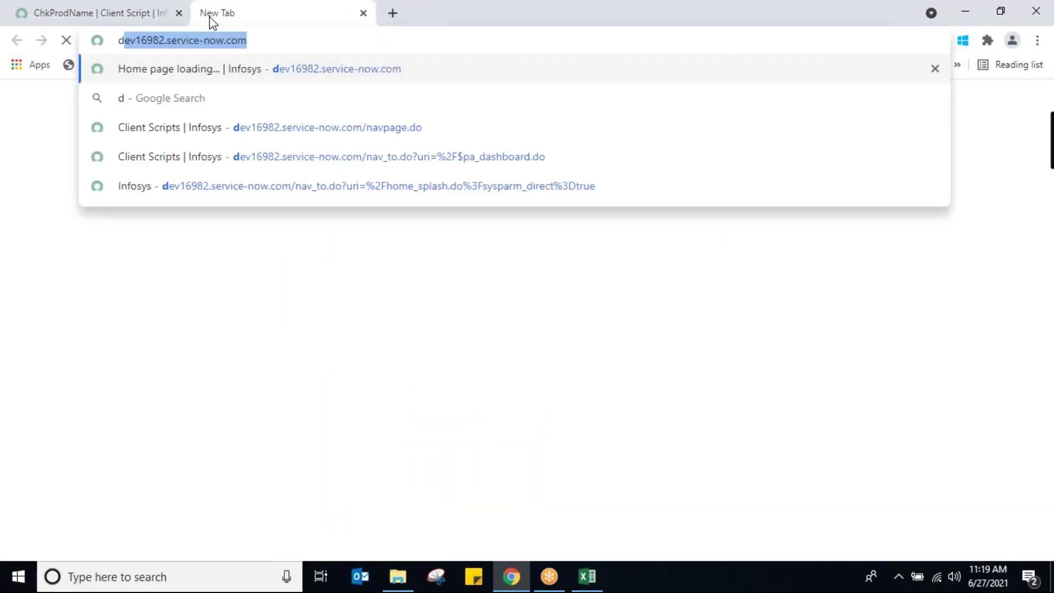
pyautogui.press('Return')
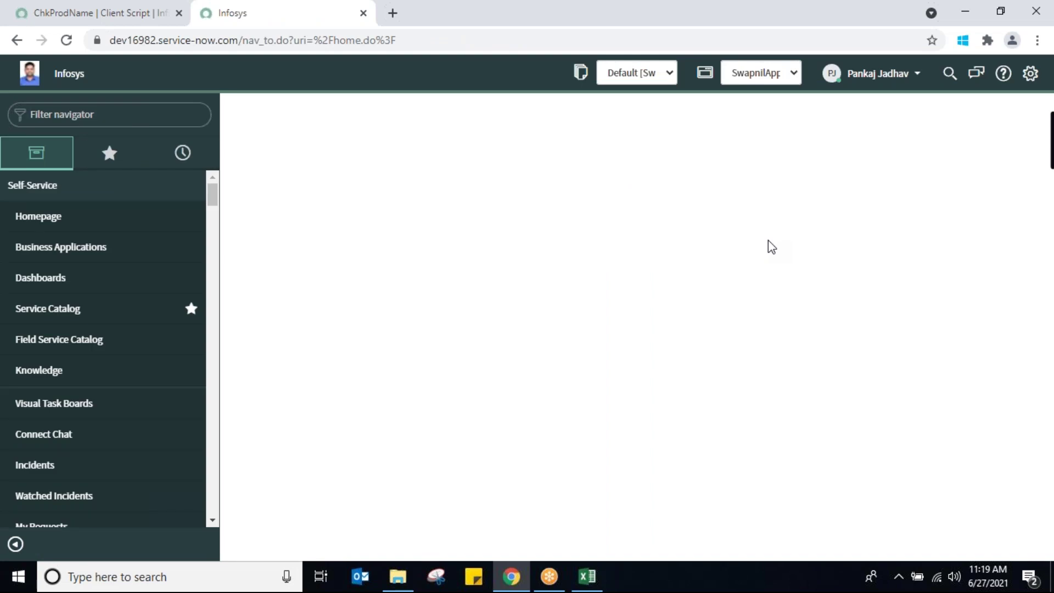
pyautogui.click(118, 117)
pyautogui.write('swapnil')
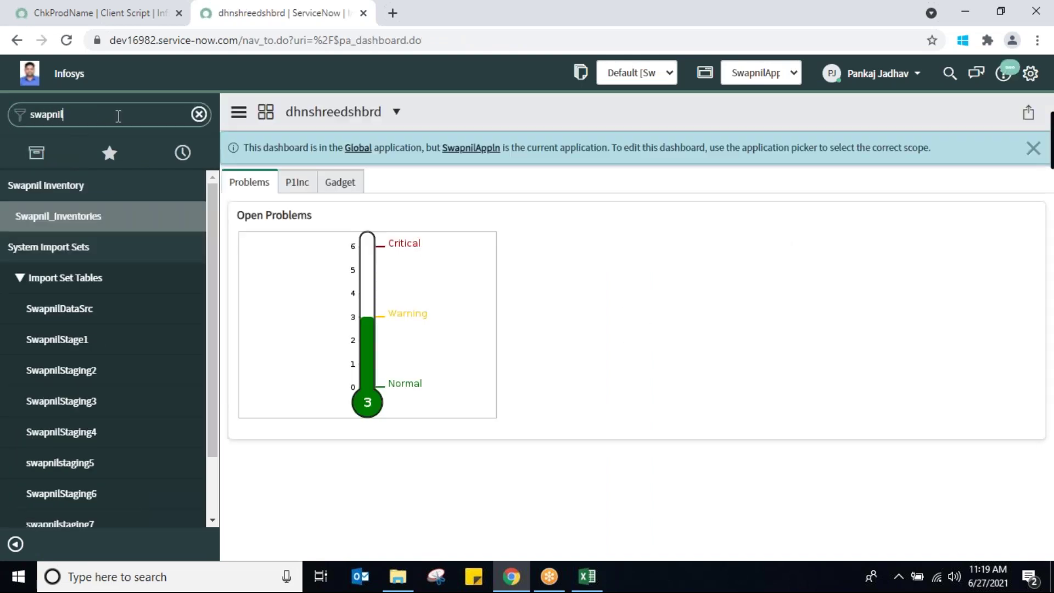
pyautogui.click(52, 212)
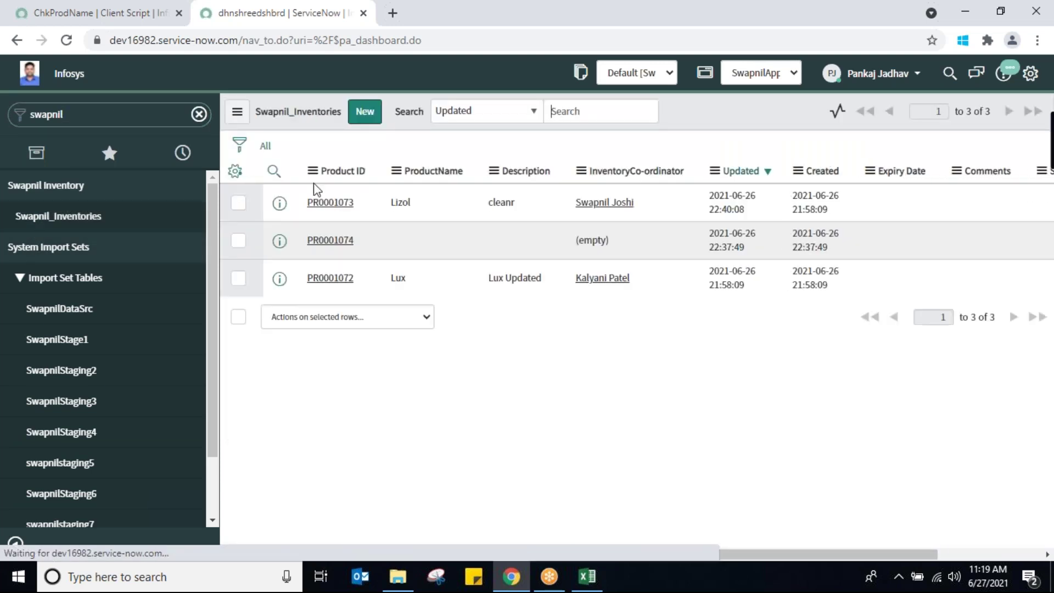
# Open record PR0001073 and check that the ProductName field's internal name is productname
pyautogui.click(334, 233)
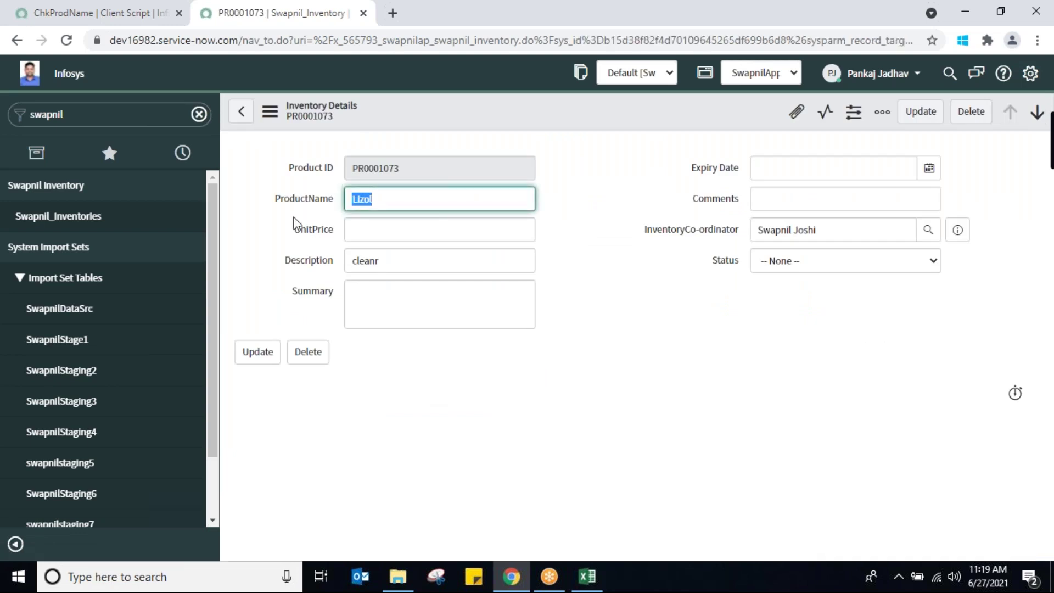
pyautogui.click(305, 204)
pyautogui.rightClick(303, 201)
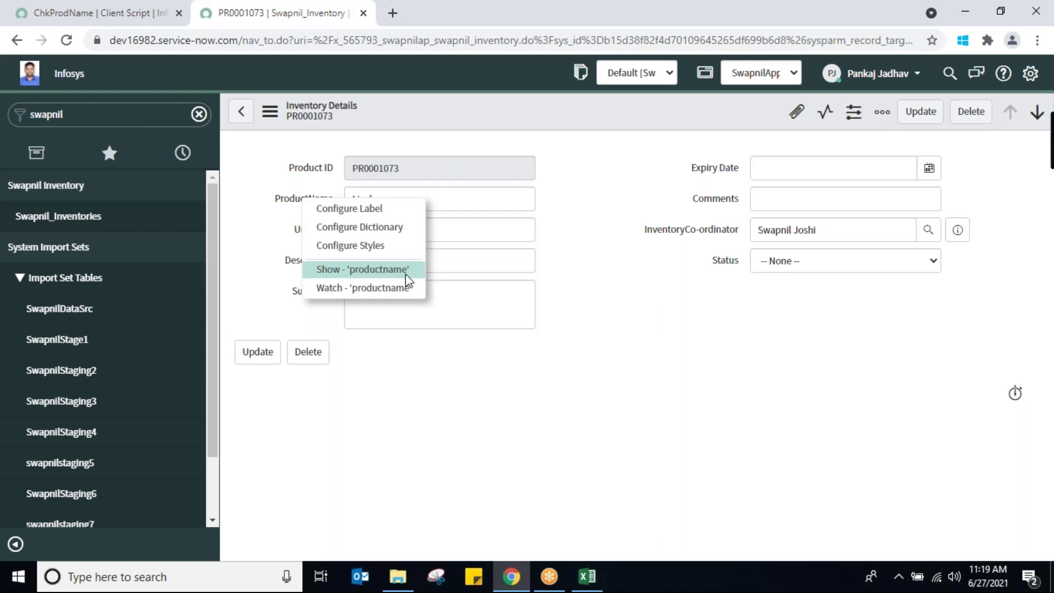
pyautogui.click(292, 202)
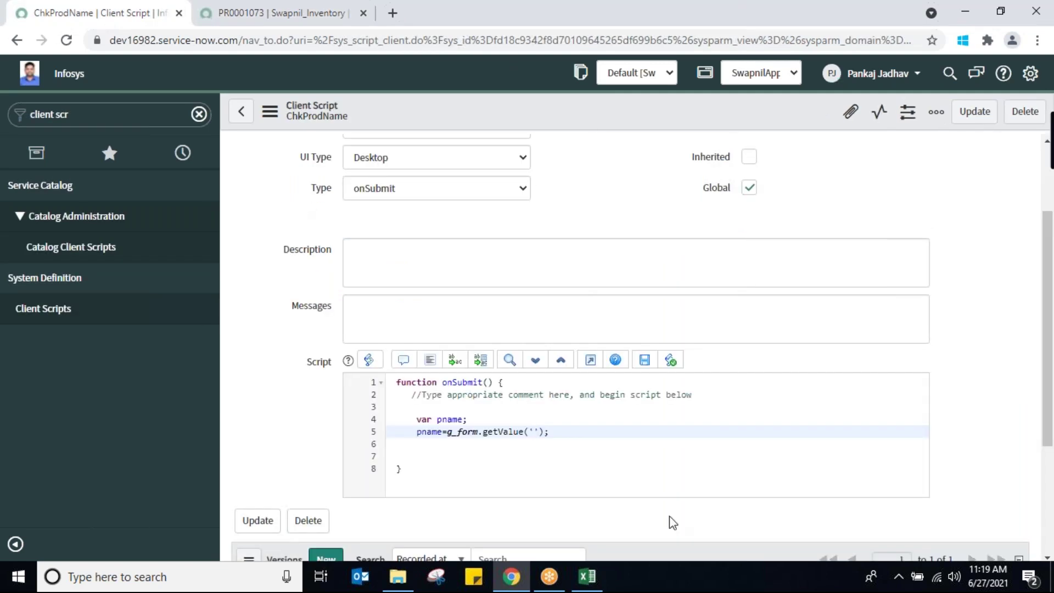
# Fill 'productname' into the getValue quotes and add blank lines below line 5
pyautogui.write('productname')
pyautogui.press('Right')
pyautogui.press('Right')
pyautogui.press('Right')
pyautogui.press('Return')
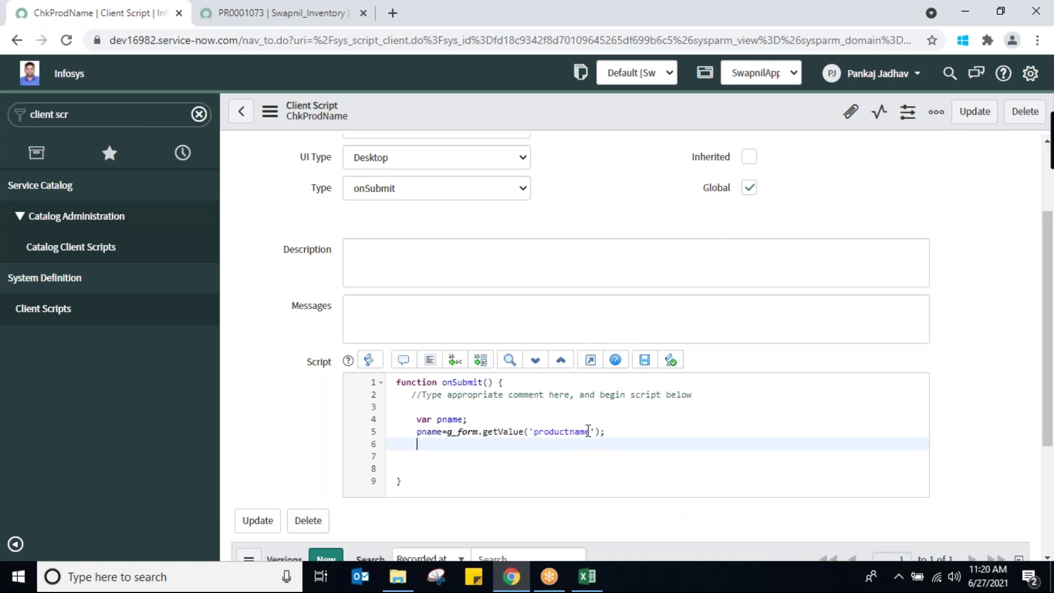
pyautogui.doubleClick(428, 432)
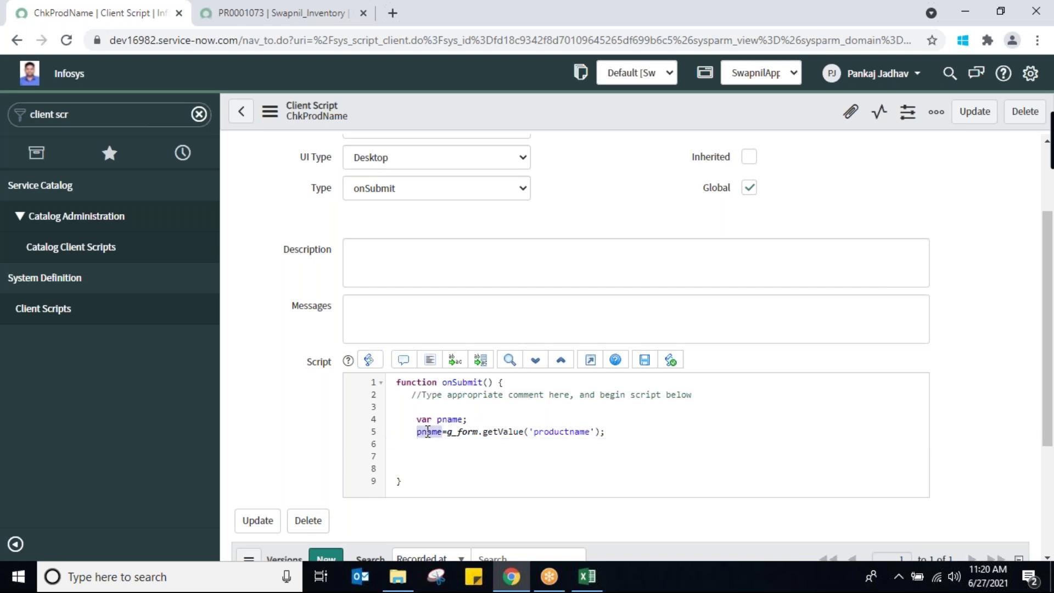
pyautogui.click(423, 448)
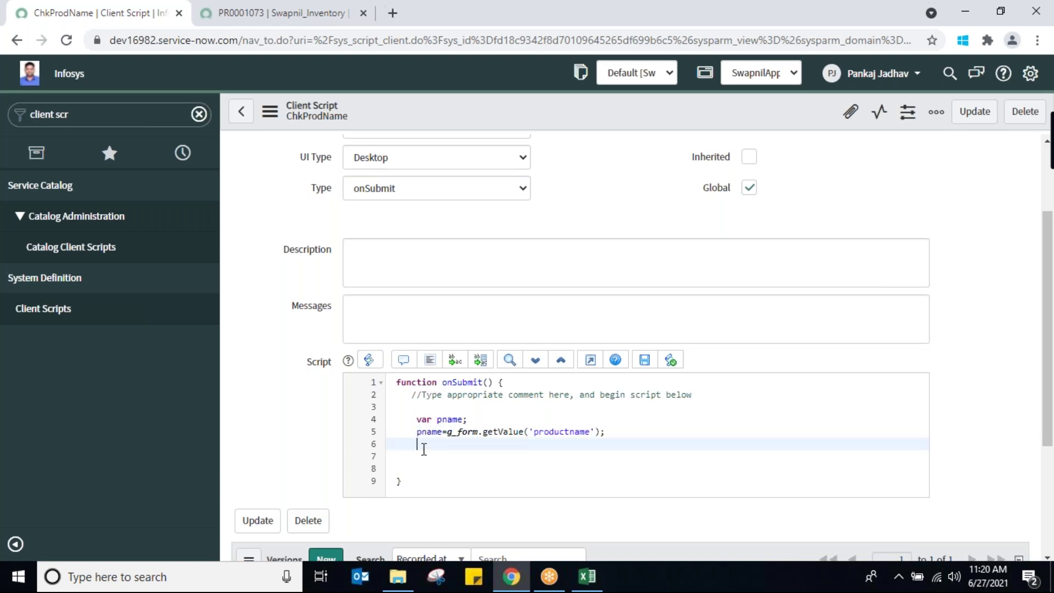
pyautogui.press('Return')
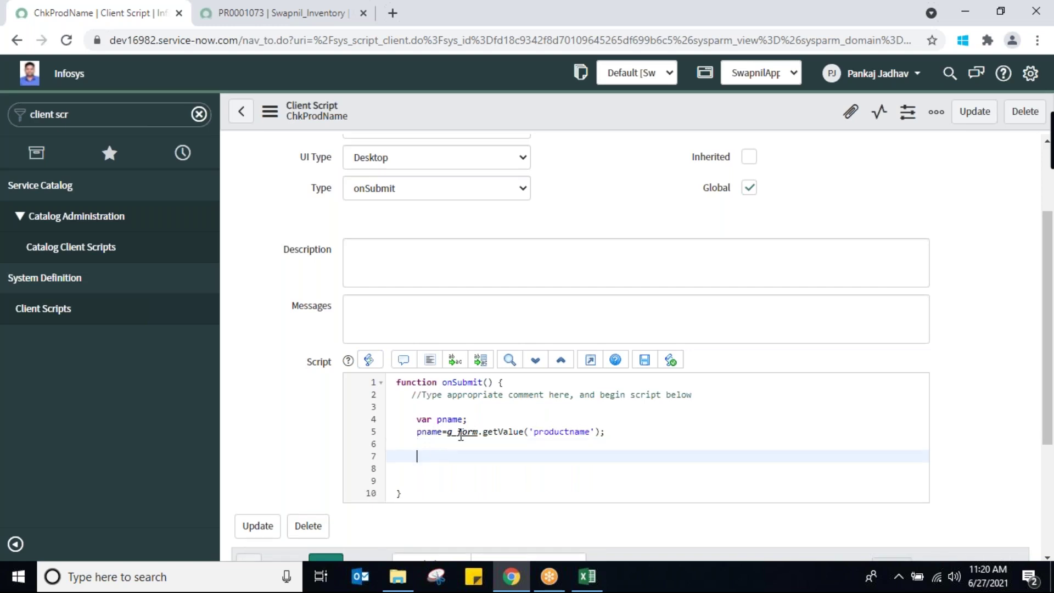
pyautogui.doubleClick(428, 432)
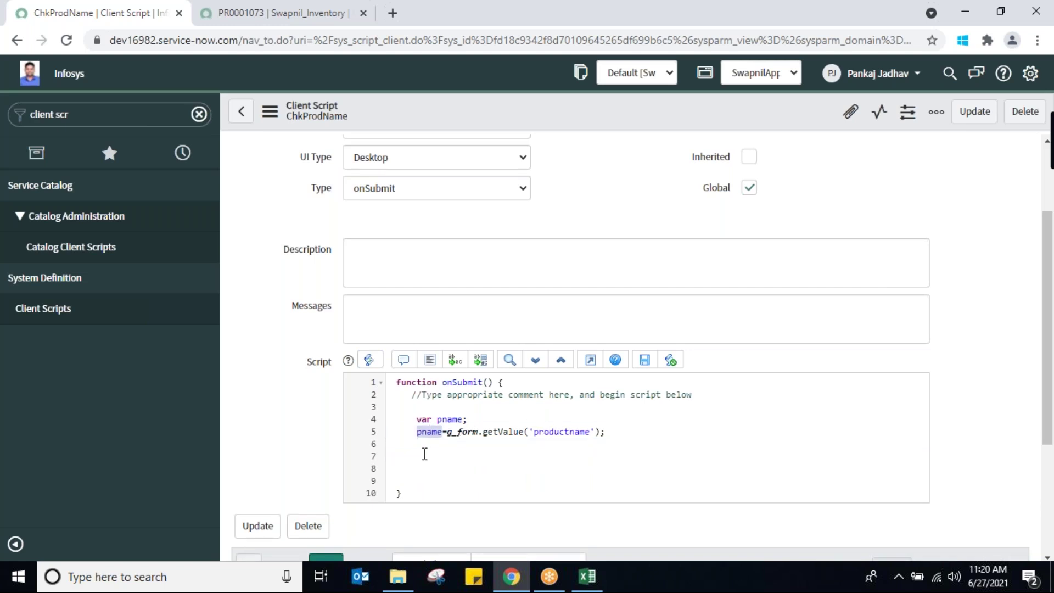
pyautogui.click(424, 454)
# Add an if(!pname) block with braces and begin g_form. inside it
pyautogui.write('if(pname')
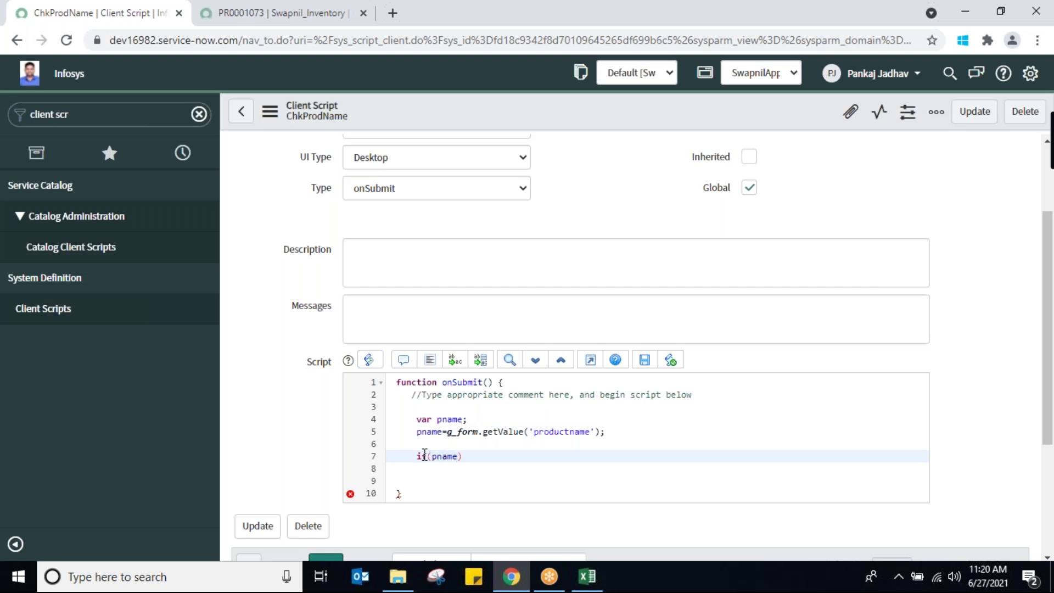
pyautogui.press('Return')
pyautogui.write('{')
pyautogui.press('Return')
pyautogui.press('Return')
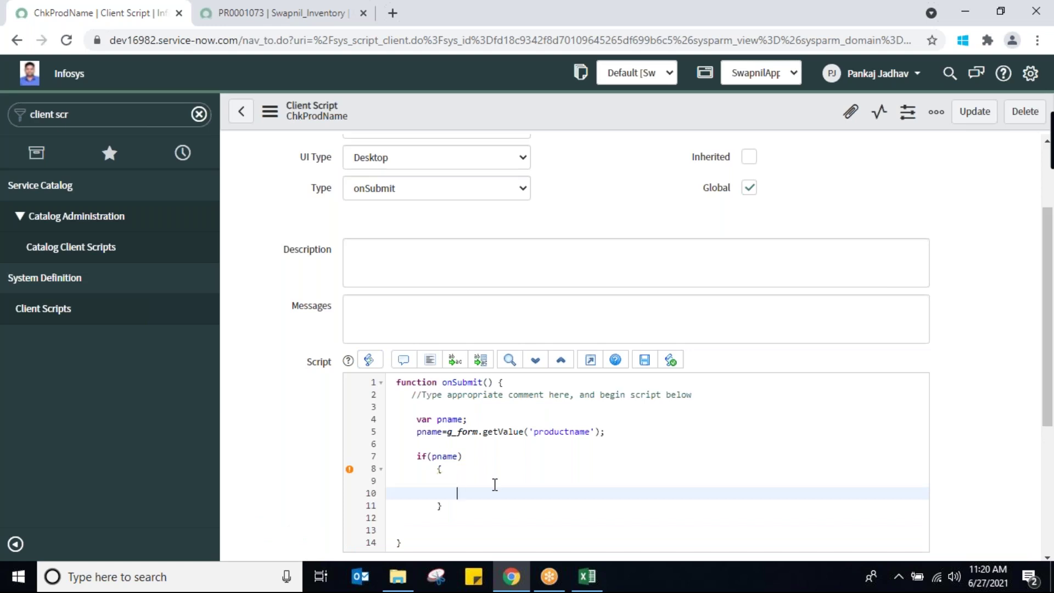
pyautogui.click(432, 457)
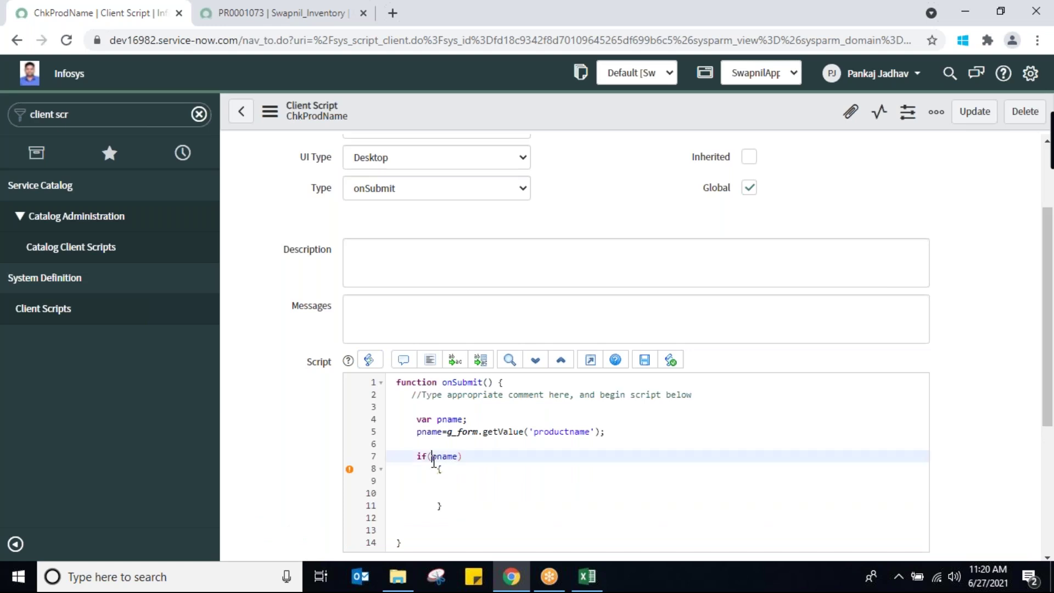
pyautogui.write('!')
pyautogui.click(452, 492)
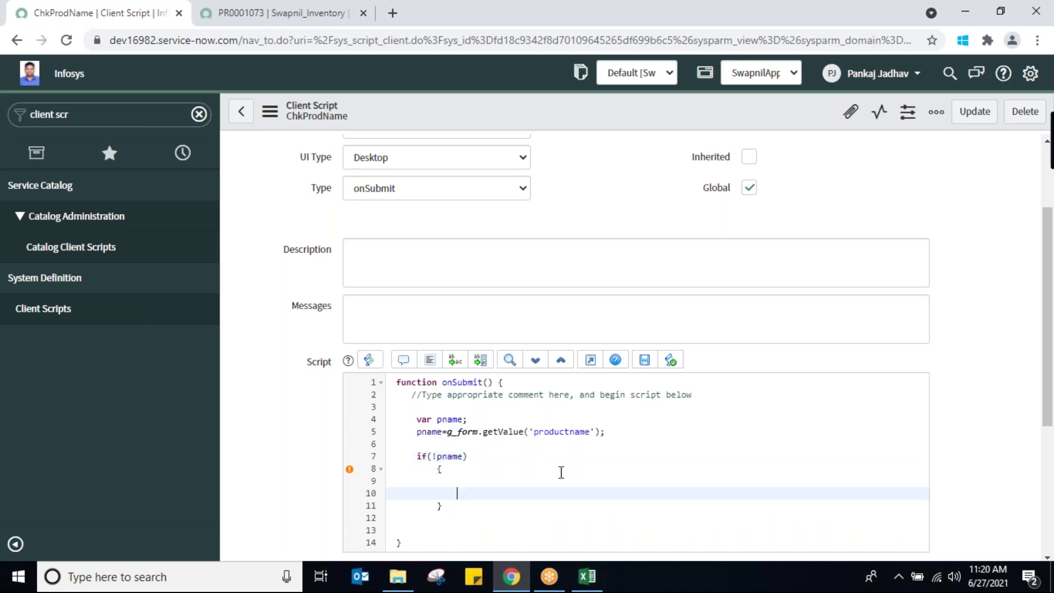
pyautogui.write('g_form.')
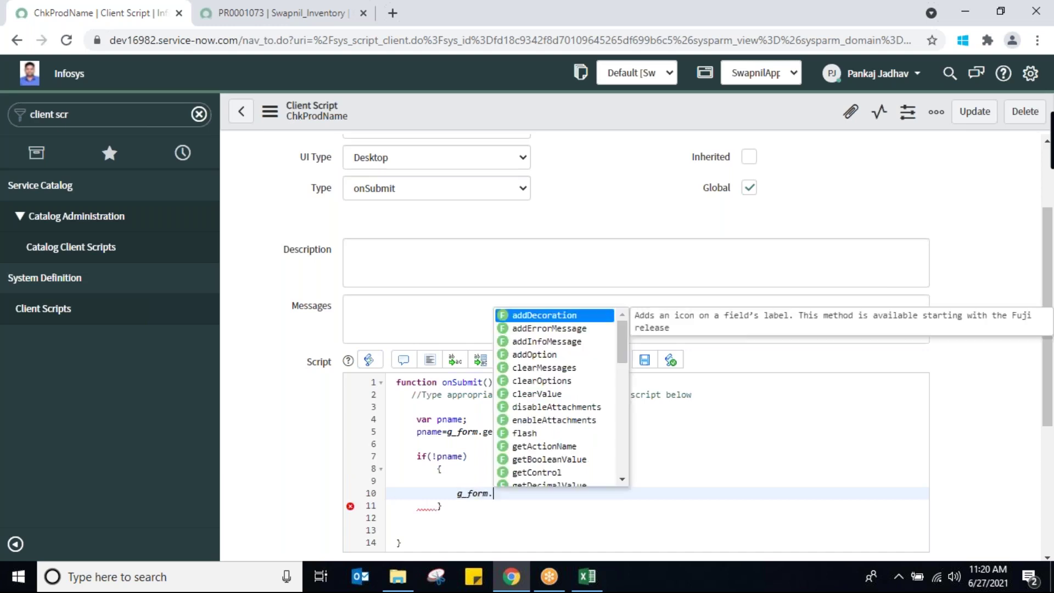
pyautogui.write('a')
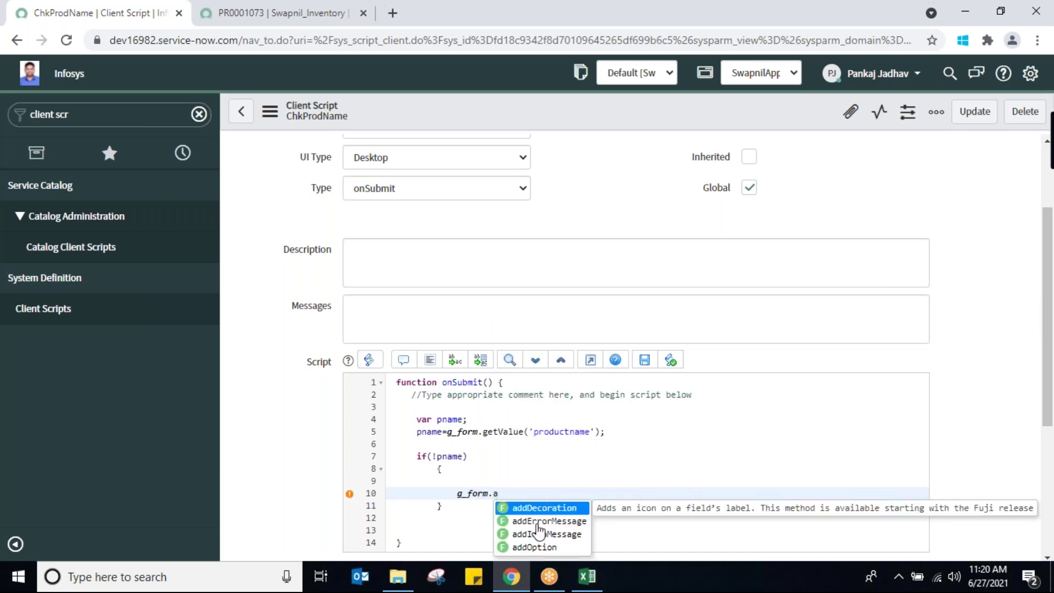
# Add g_form.addErrorMessage('Product Name is required'); inside the if block and remove the extra line before the closing brace
pyautogui.click(540, 523)
pyautogui.write(';')
pyautogui.press('Left')
pyautogui.press('Left')
pyautogui.write("''")
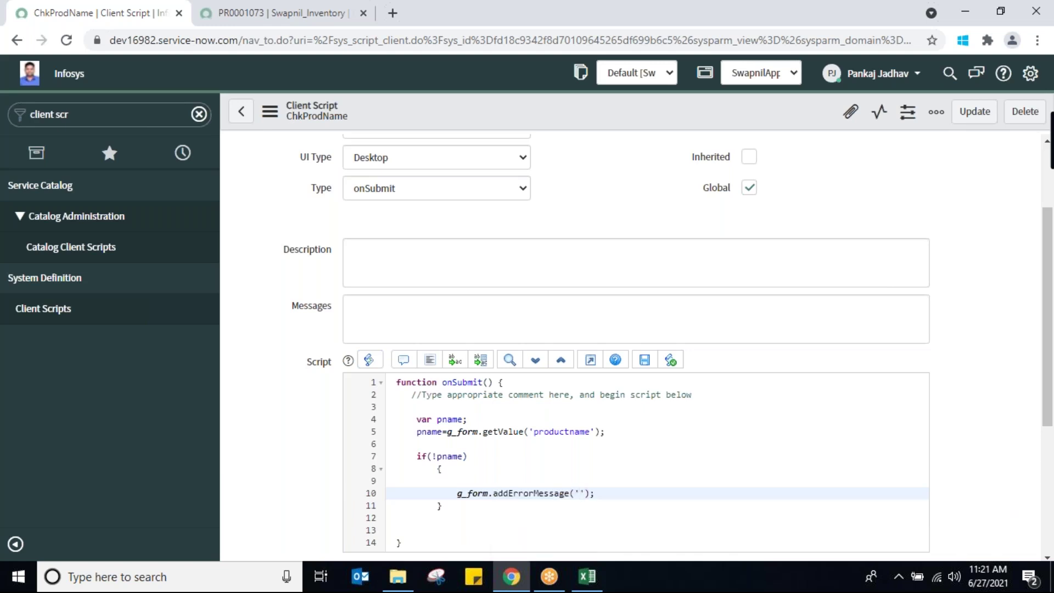
pyautogui.write('Produ')
pyautogui.write('ct Na')
pyautogui.write('me is re')
pyautogui.write('quired')
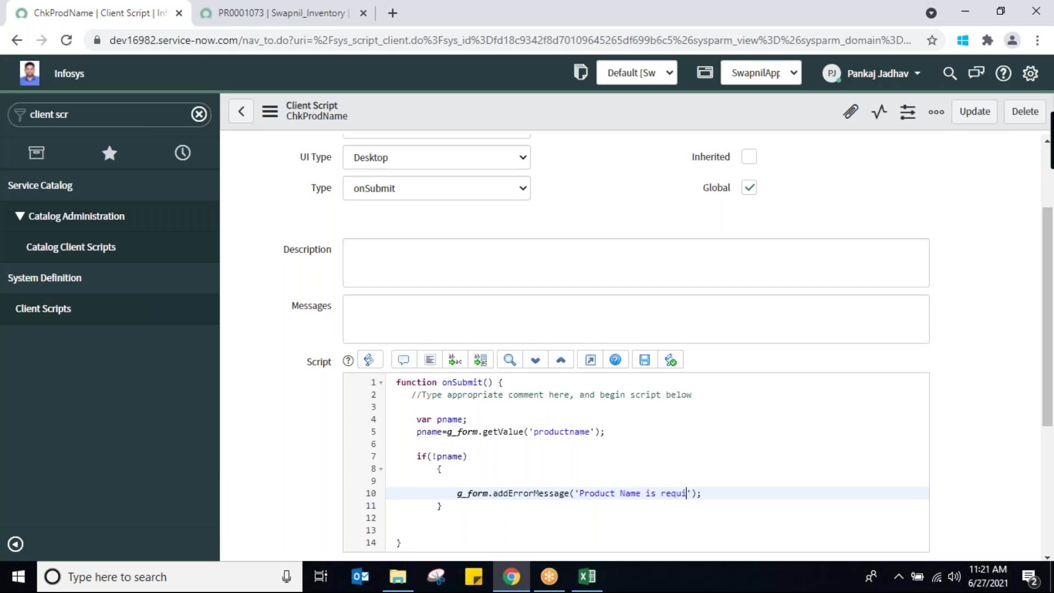
pyautogui.press('Right')
pyautogui.press('Right')
pyautogui.press('Right')
pyautogui.press('Down')
pyautogui.press('Down')
pyautogui.press('Down')
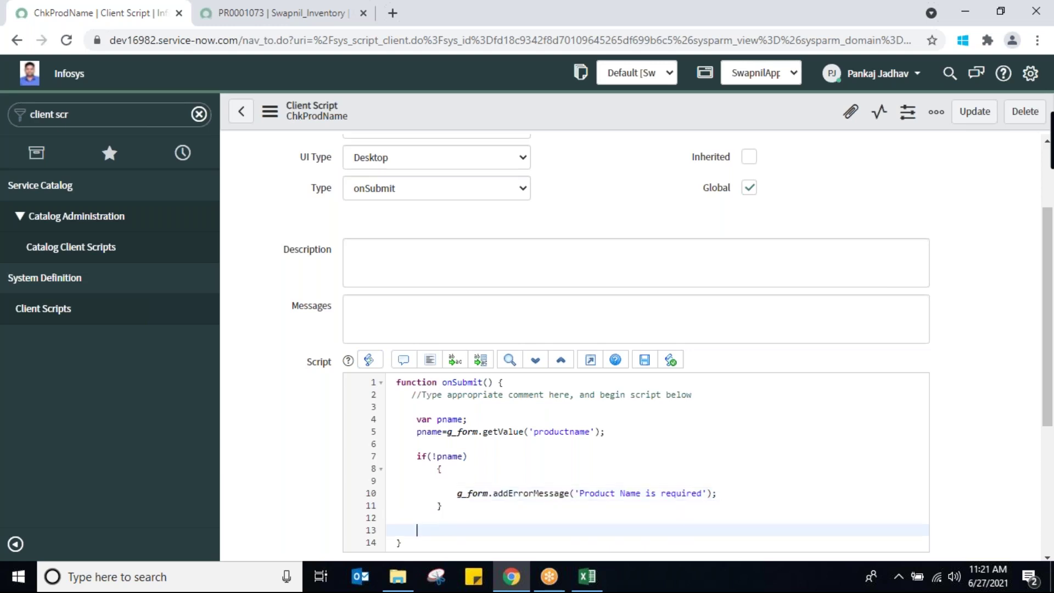
pyautogui.press('Delete')
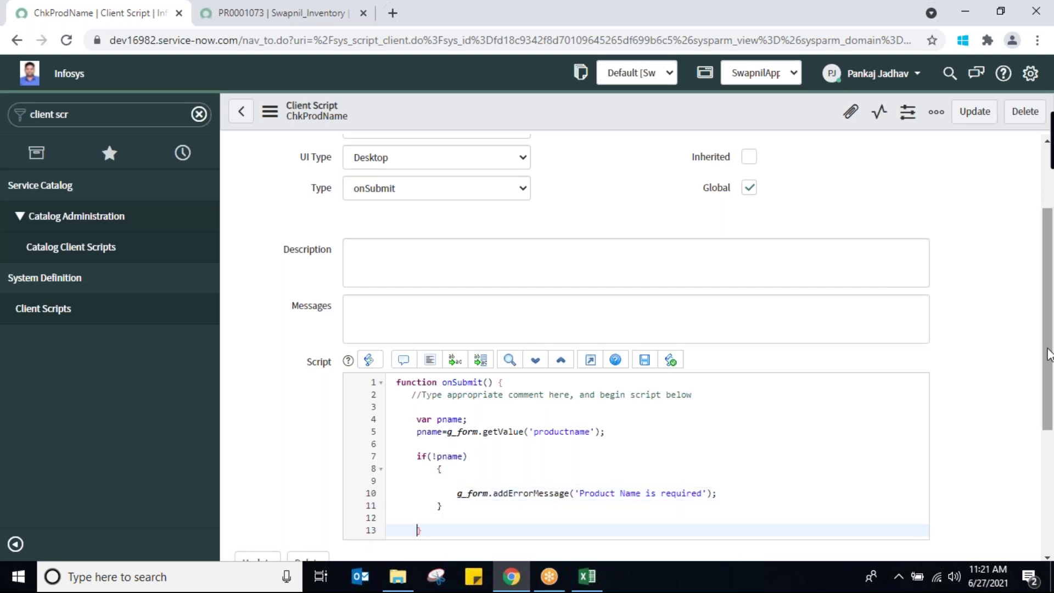
pyautogui.moveTo(1047, 363); pyautogui.dragTo(1046, 417)
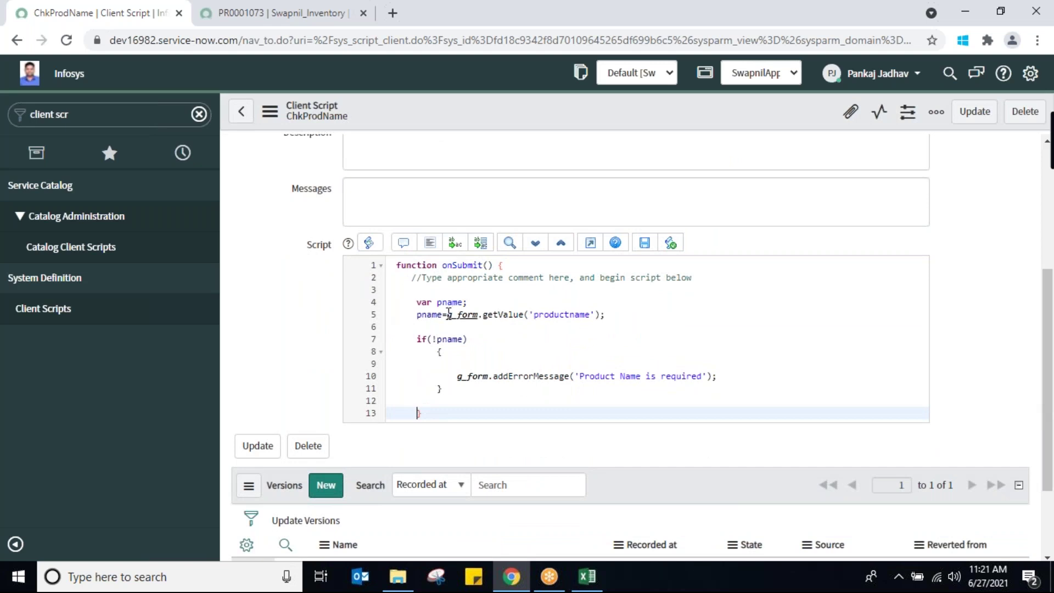
pyautogui.doubleClick(470, 313)
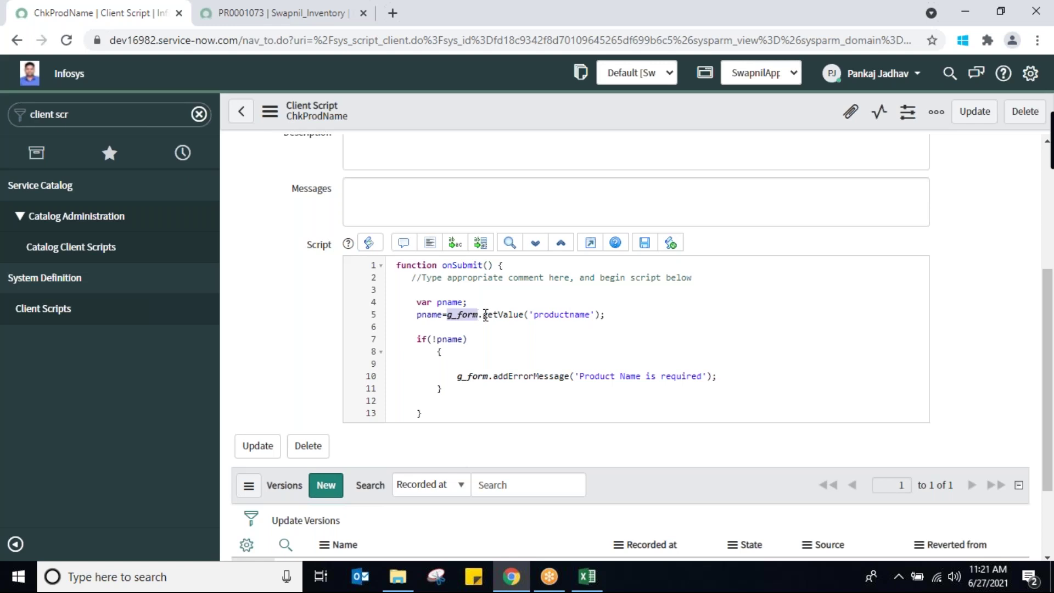
# Delete the blank line above the addErrorMessage call and save the ChkProdName script
pyautogui.click(725, 377)
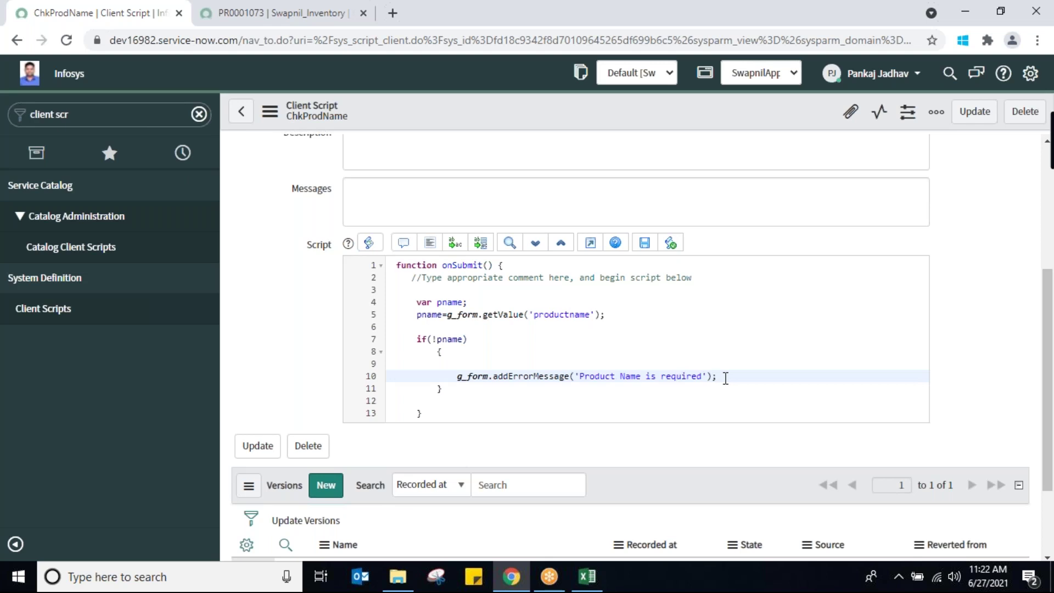
pyautogui.click(469, 360)
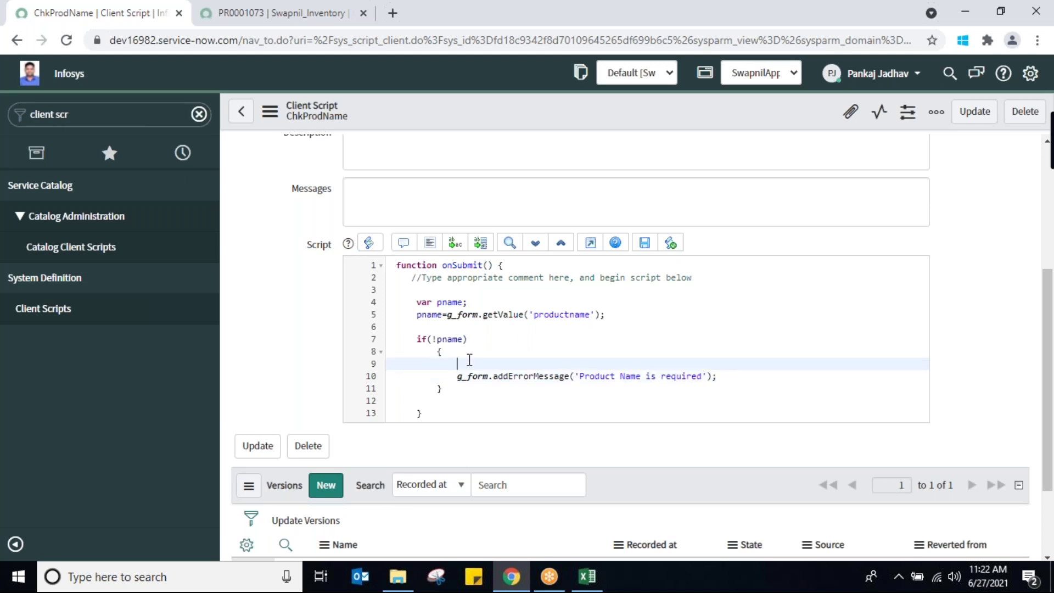
pyautogui.press('Delete')
pyautogui.press('Delete')
pyautogui.press('Delete')
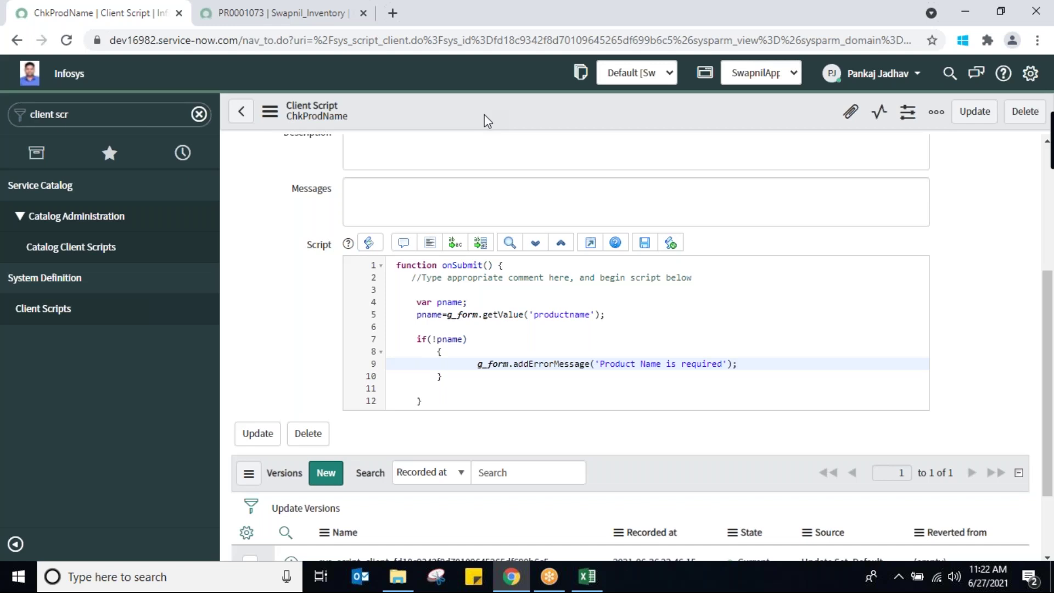
pyautogui.rightClick(484, 115)
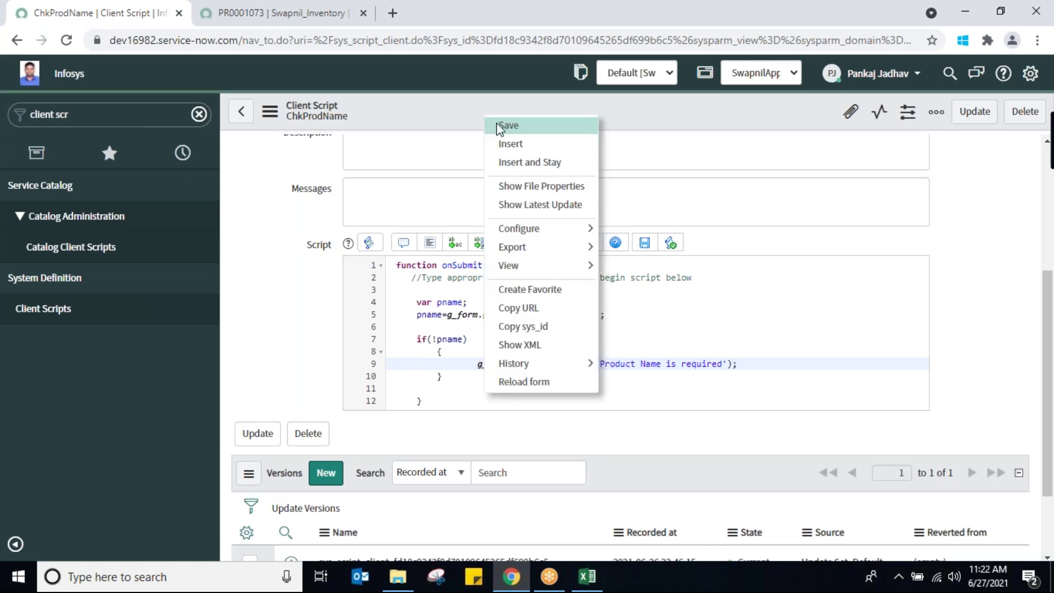
pyautogui.click(499, 127)
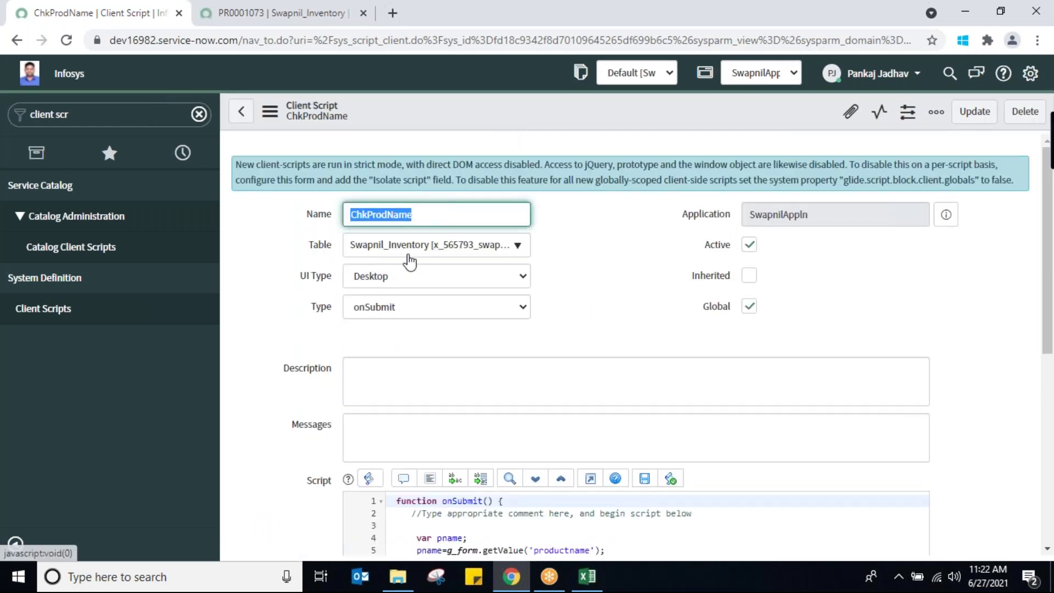
# Review how pname takes the productname value and drives the error check, then open PR0001073
pyautogui.moveTo(1048, 254); pyautogui.dragTo(1041, 349)
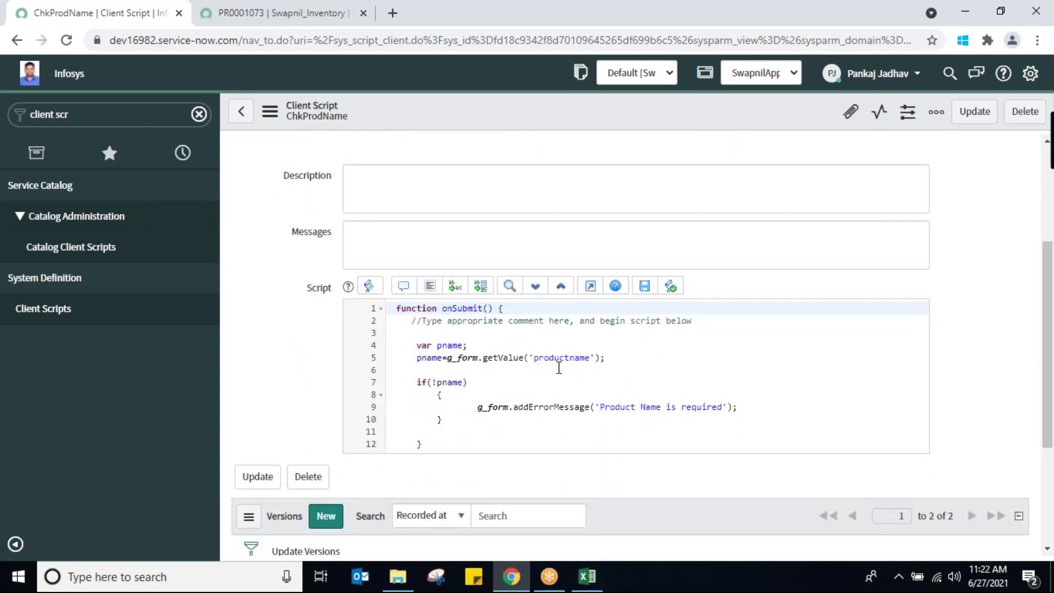
pyautogui.doubleClick(448, 345)
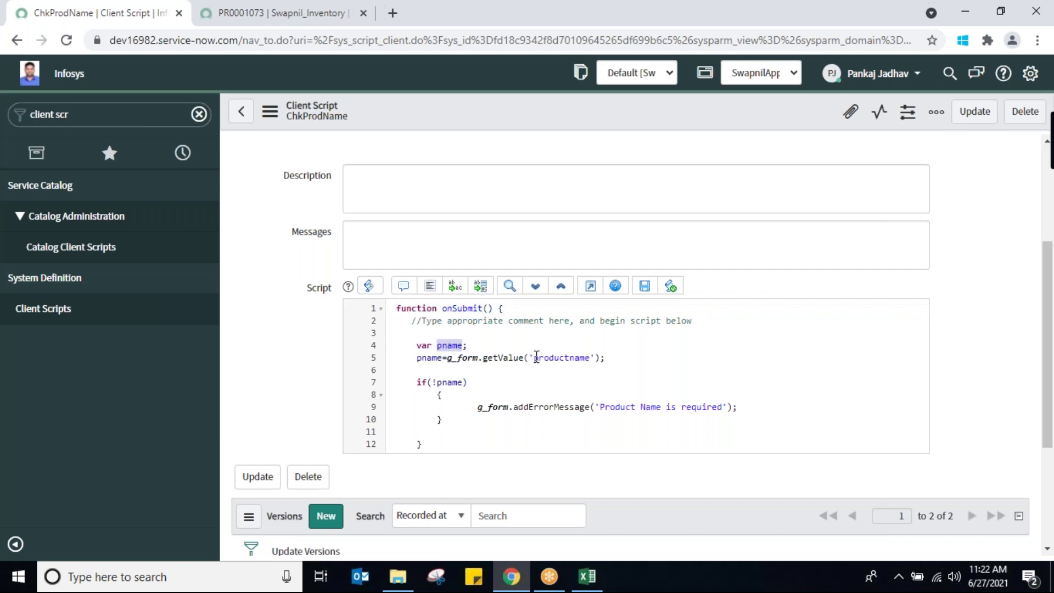
pyautogui.moveTo(532, 358); pyautogui.dragTo(589, 357)
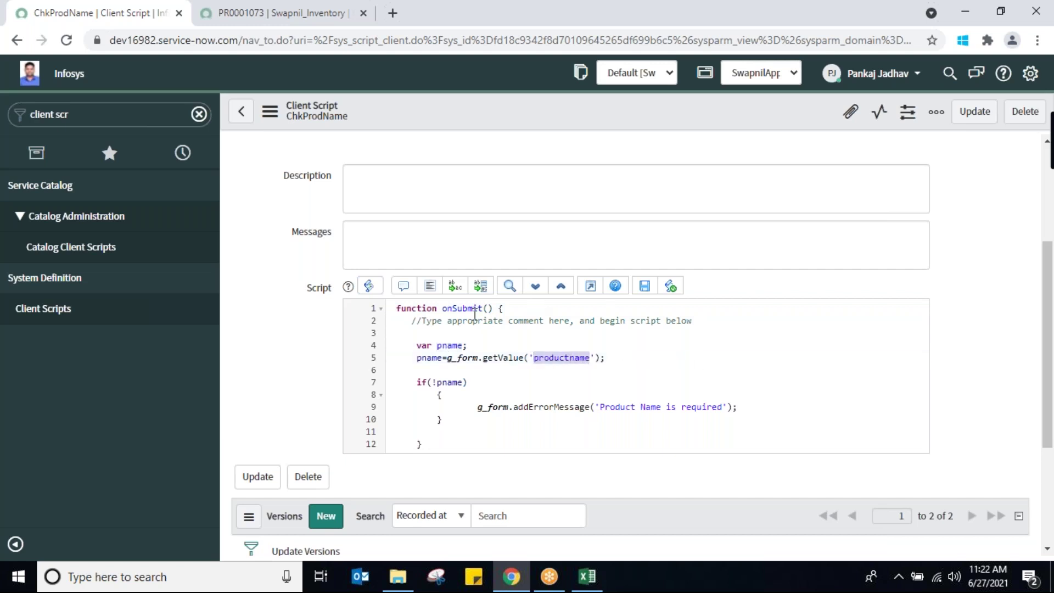
pyautogui.doubleClick(425, 357)
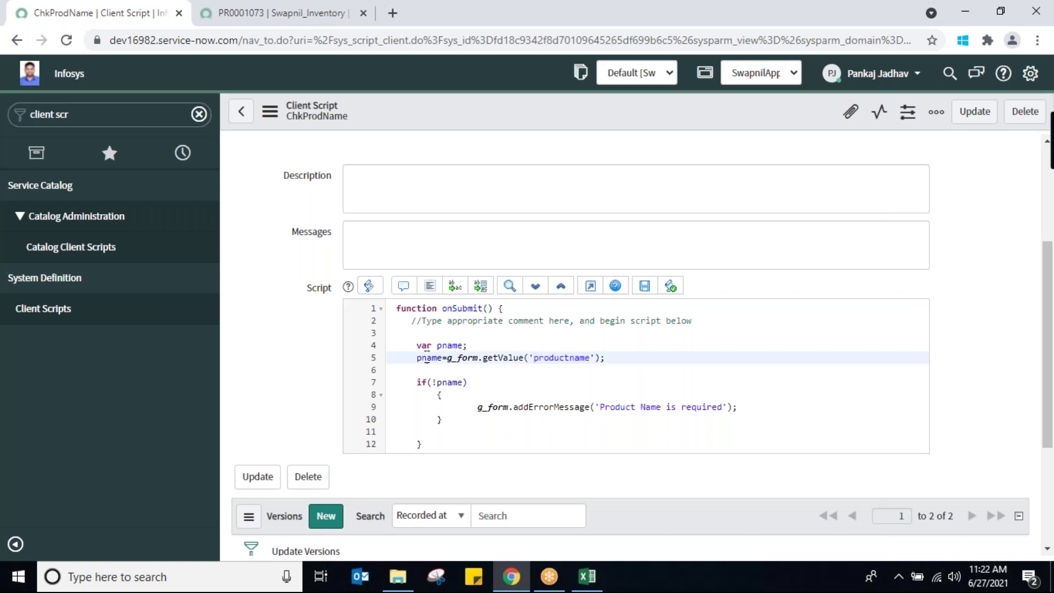
pyautogui.doubleClick(454, 382)
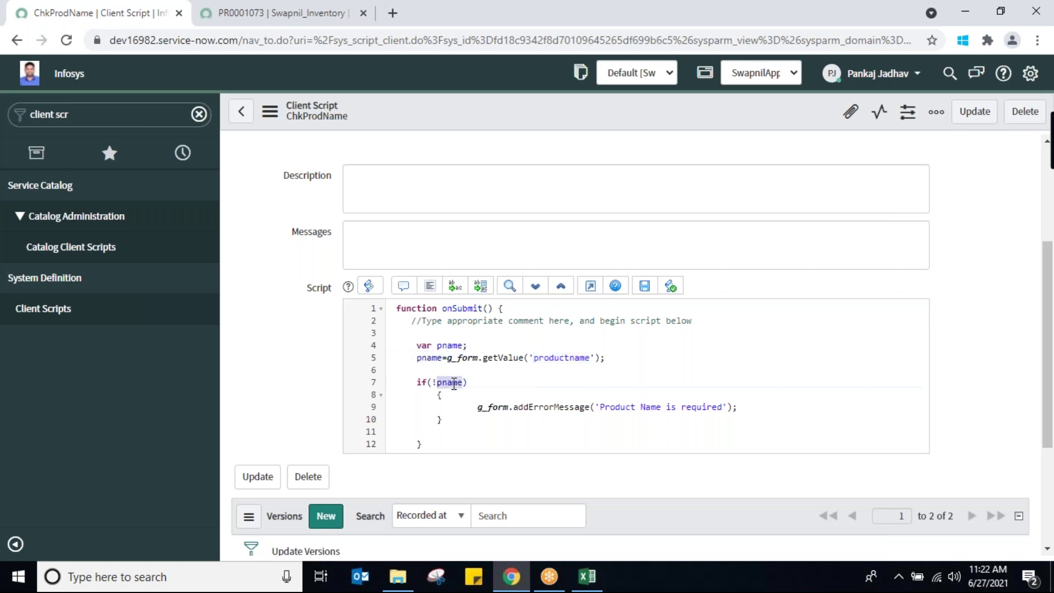
pyautogui.click(667, 405)
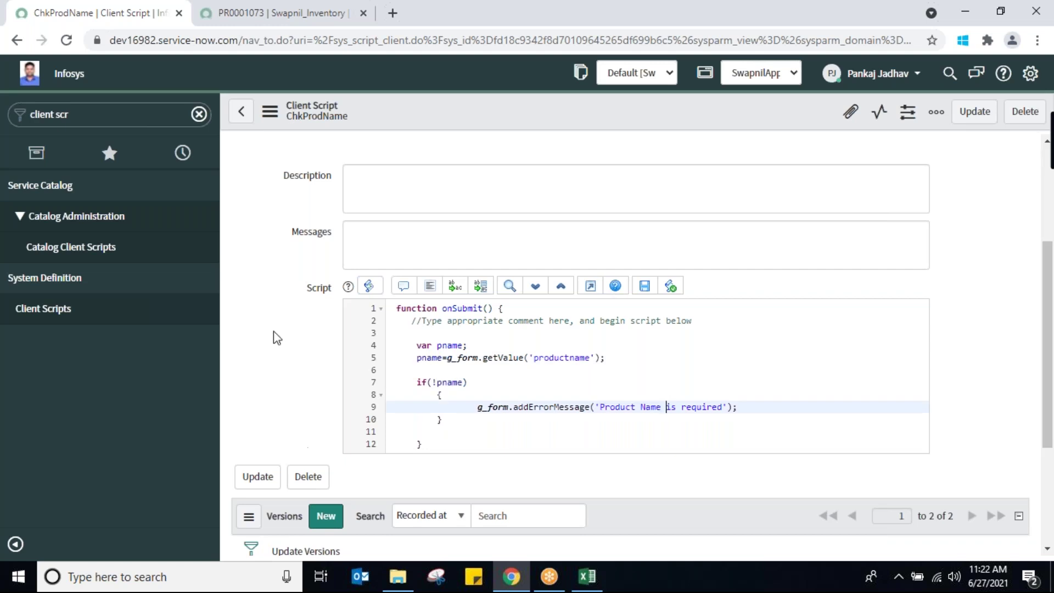
pyautogui.click(254, 22)
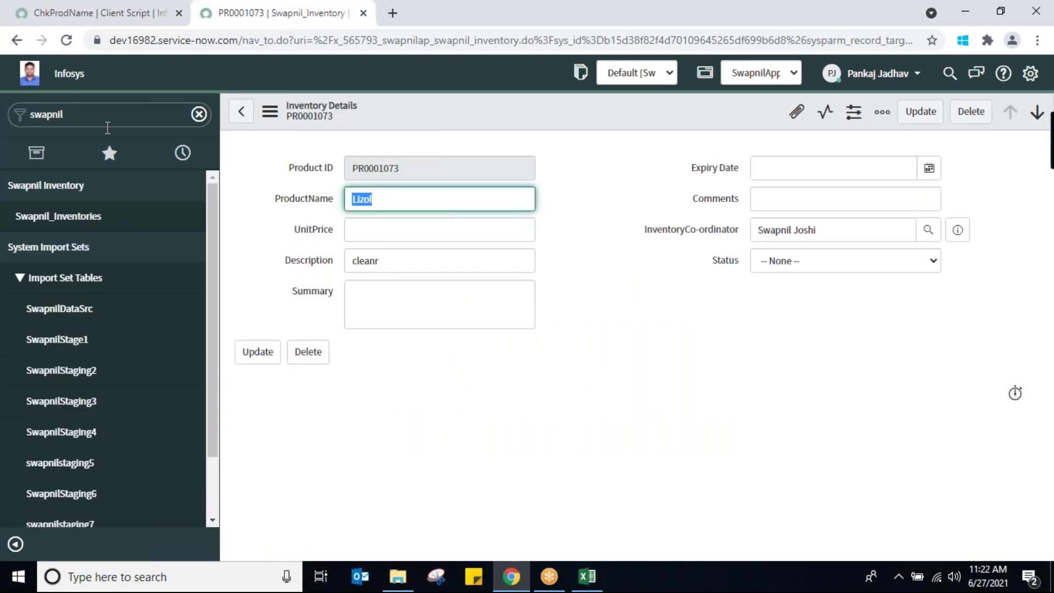
# Start a new record from the Swapnil_Inventories list
pyautogui.rightClick(532, 117)
pyautogui.moveTo(555, 329)
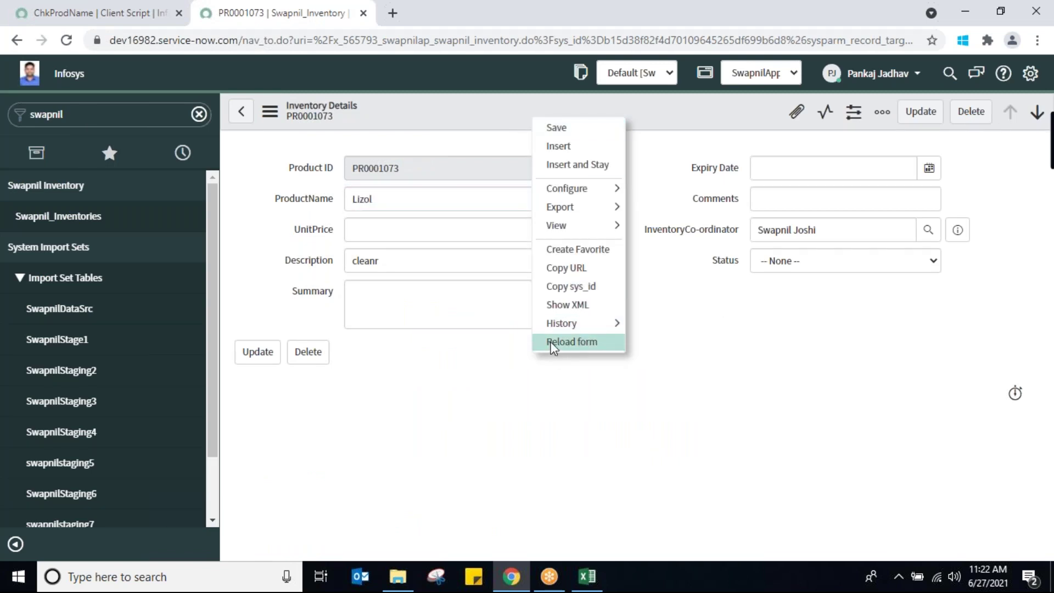
pyautogui.click(79, 219)
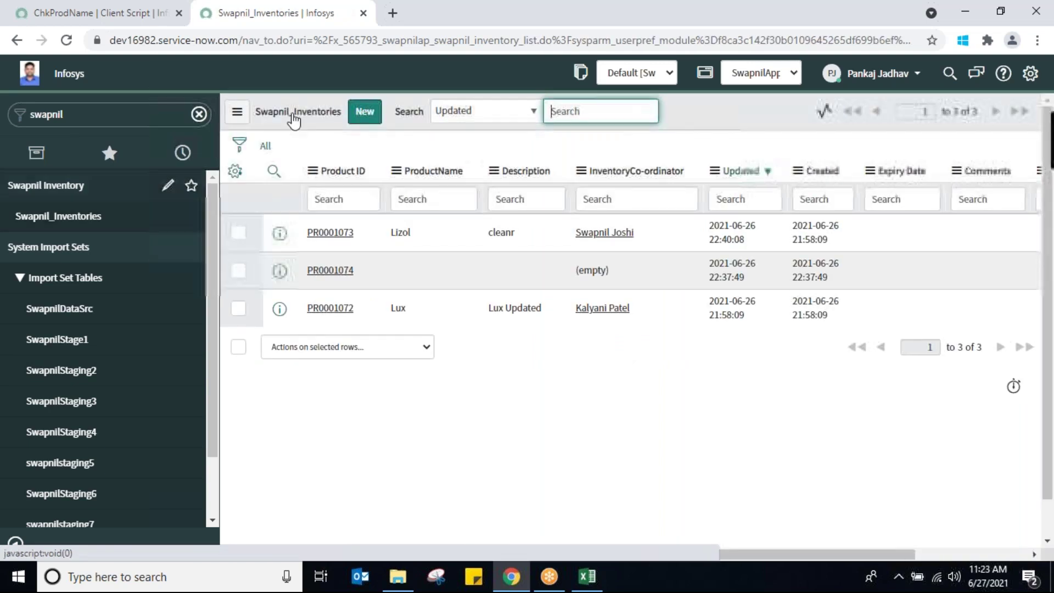
pyautogui.click(365, 115)
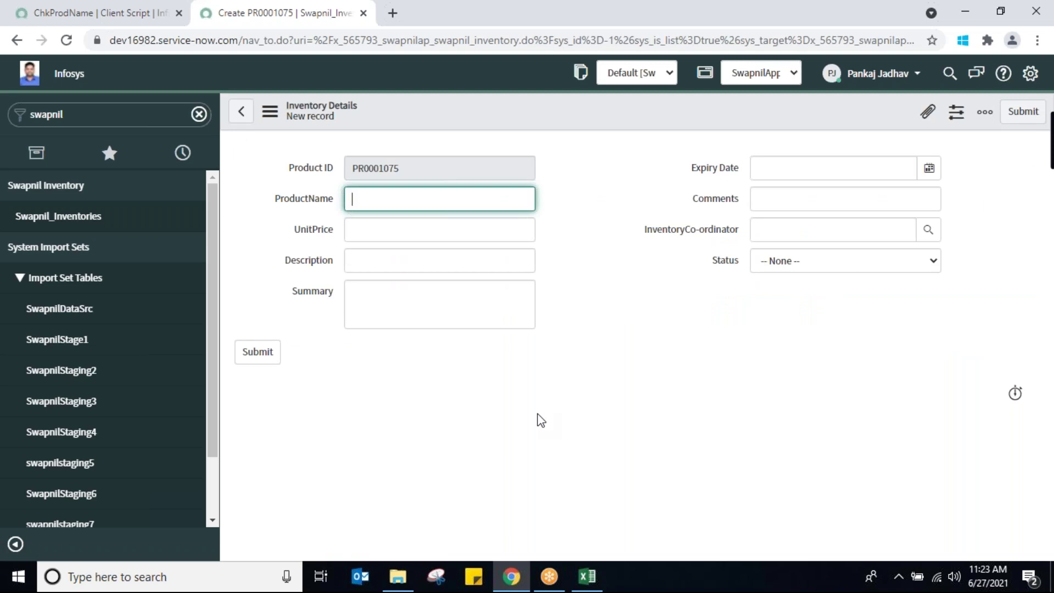
# Fill UnitPrice 77, Description kbbk, Summary ivigi, Expiry Date 2021-06-27 and Comments uvuvuv
pyautogui.click(436, 229)
pyautogui.write('77')
pyautogui.click(434, 265)
pyautogui.write('kbbk')
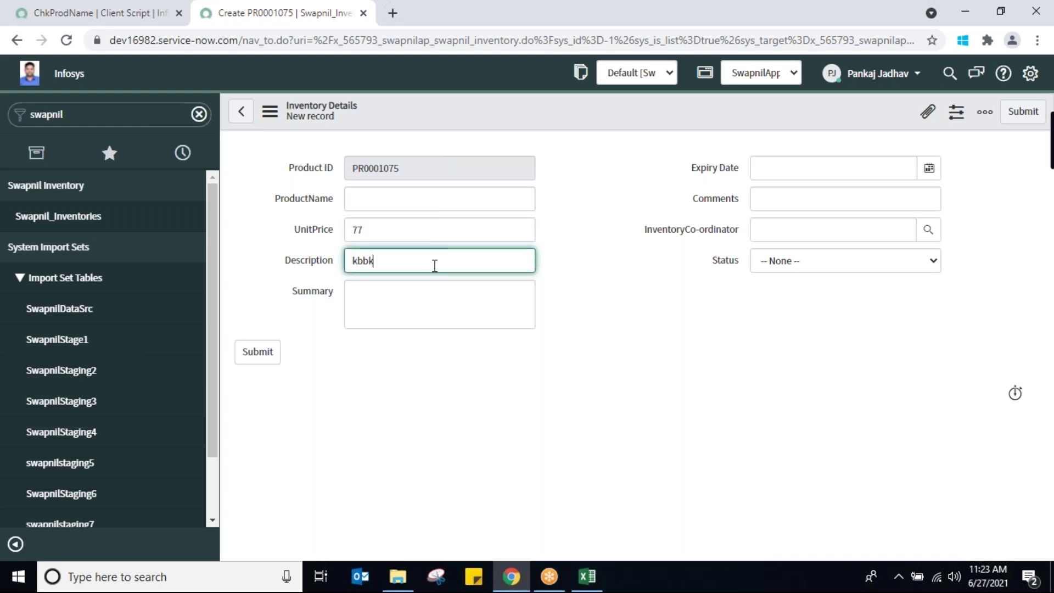
pyautogui.click(431, 318)
pyautogui.write('ivigi')
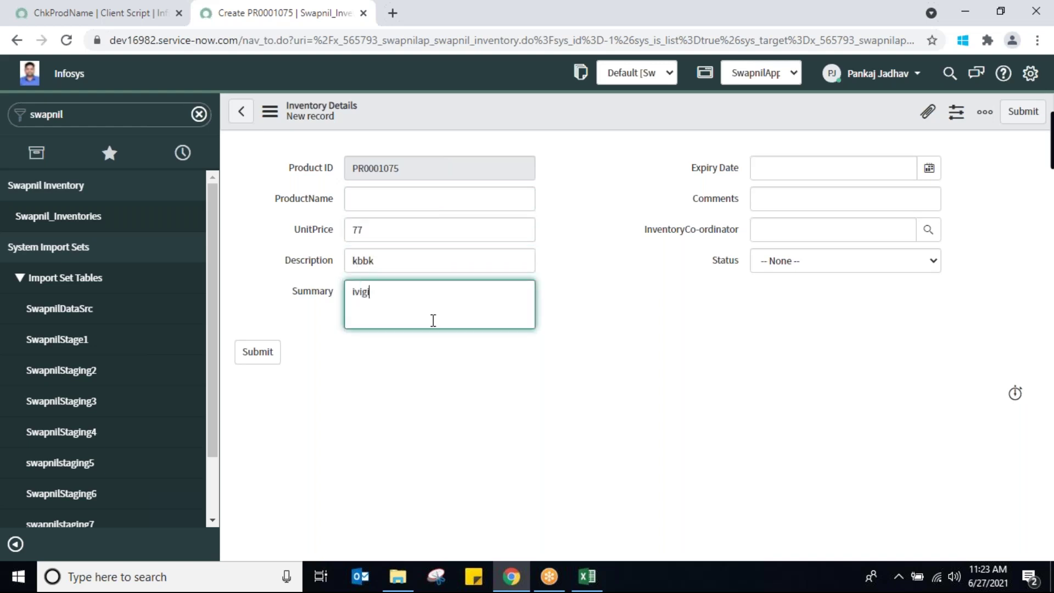
pyautogui.click(931, 175)
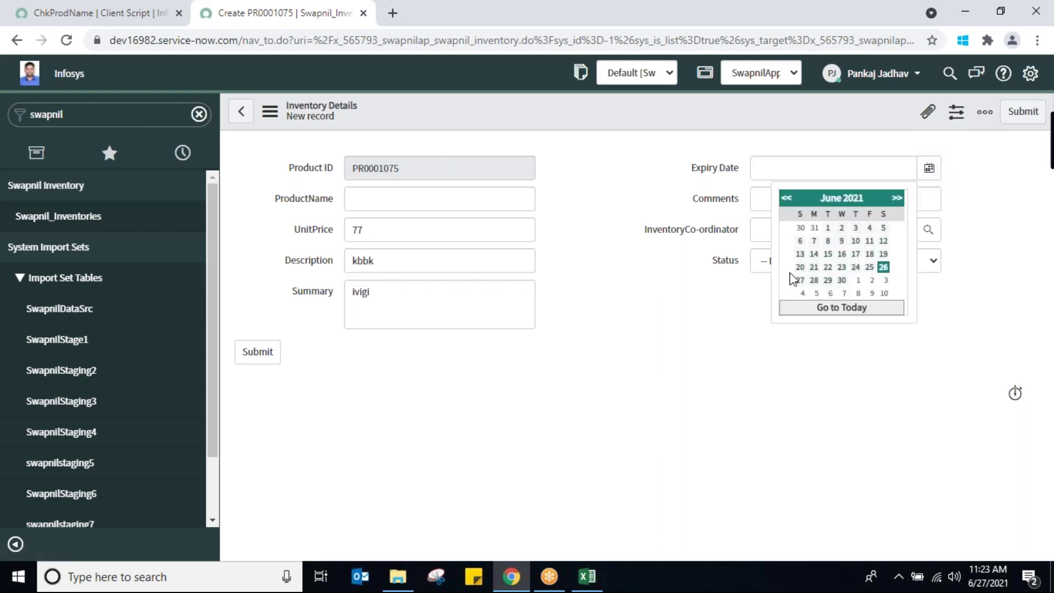
pyautogui.click(798, 280)
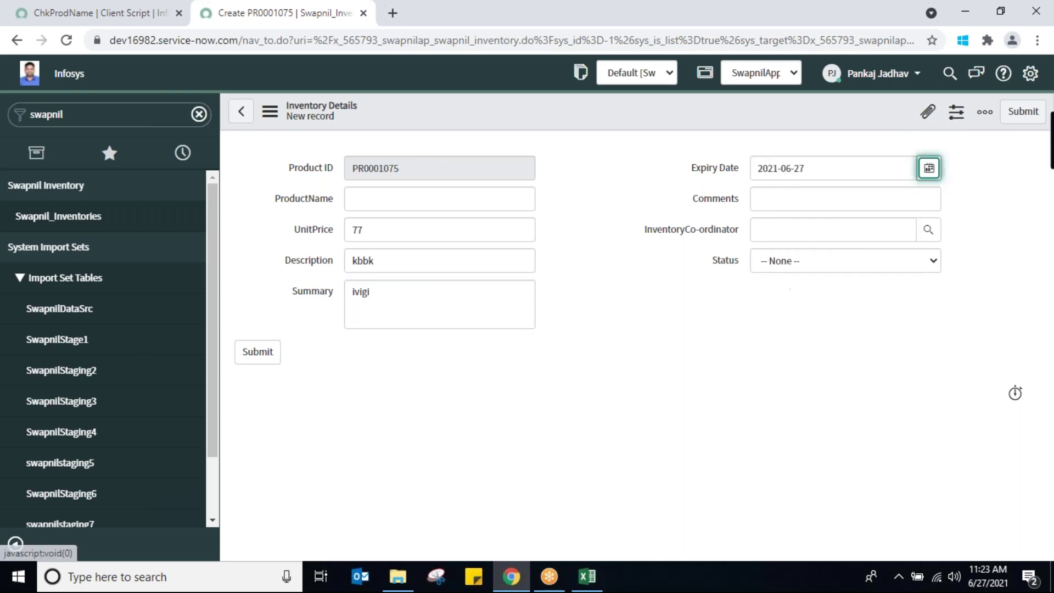
pyautogui.click(802, 198)
pyautogui.write('uvuvuv')
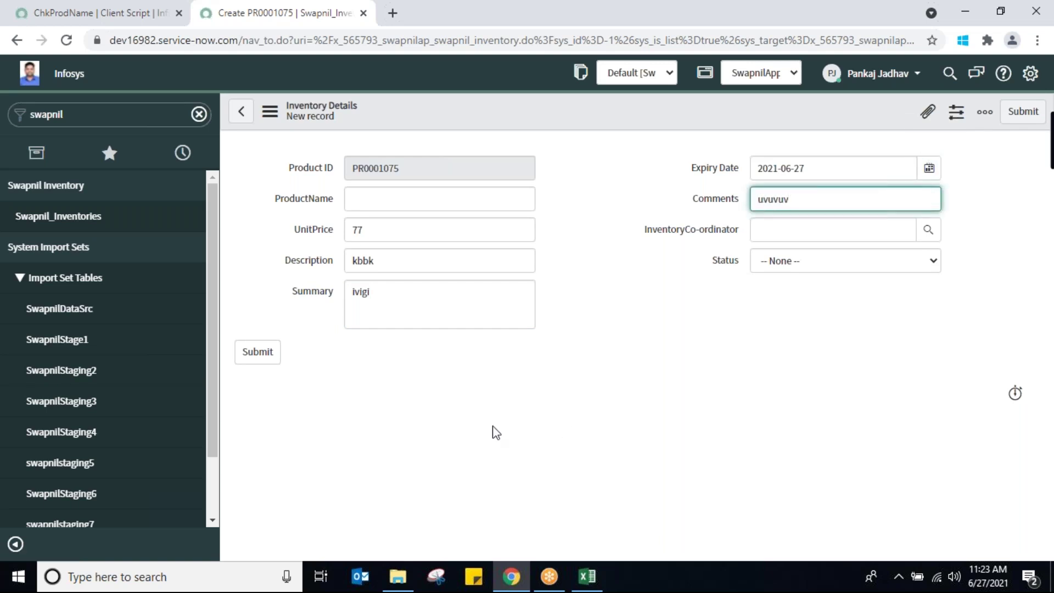
# Save the record without a product name, reopen PR0001075, and return to ChkProdName
pyautogui.rightClick(506, 117)
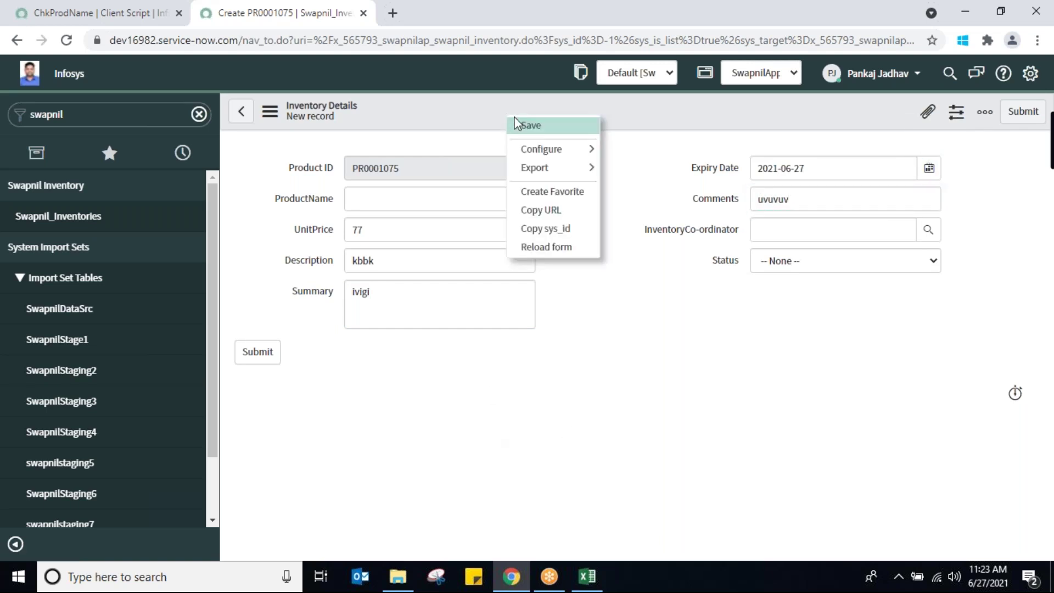
pyautogui.click(528, 126)
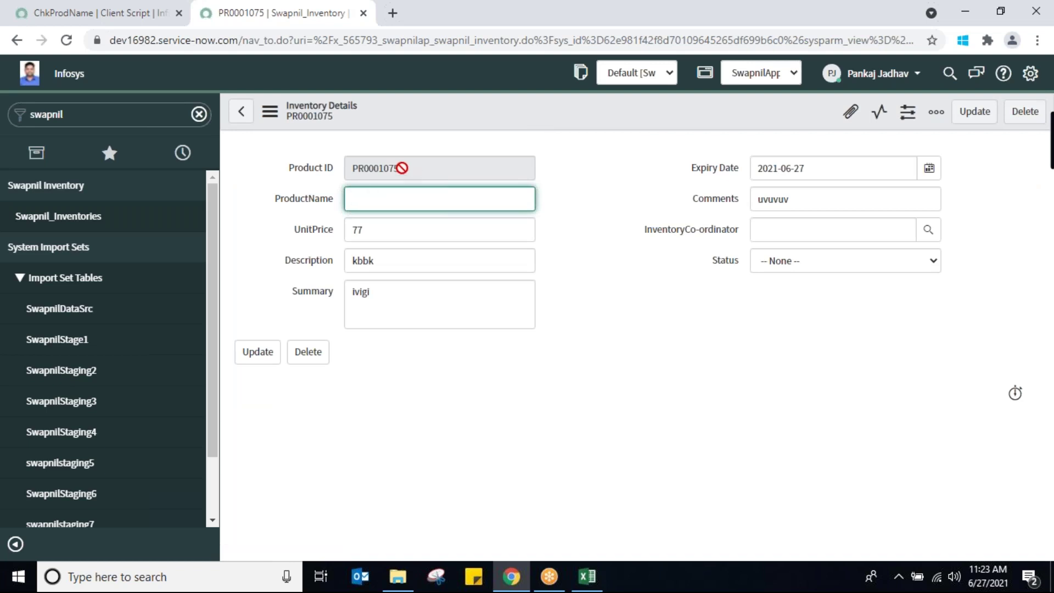
pyautogui.click(54, 222)
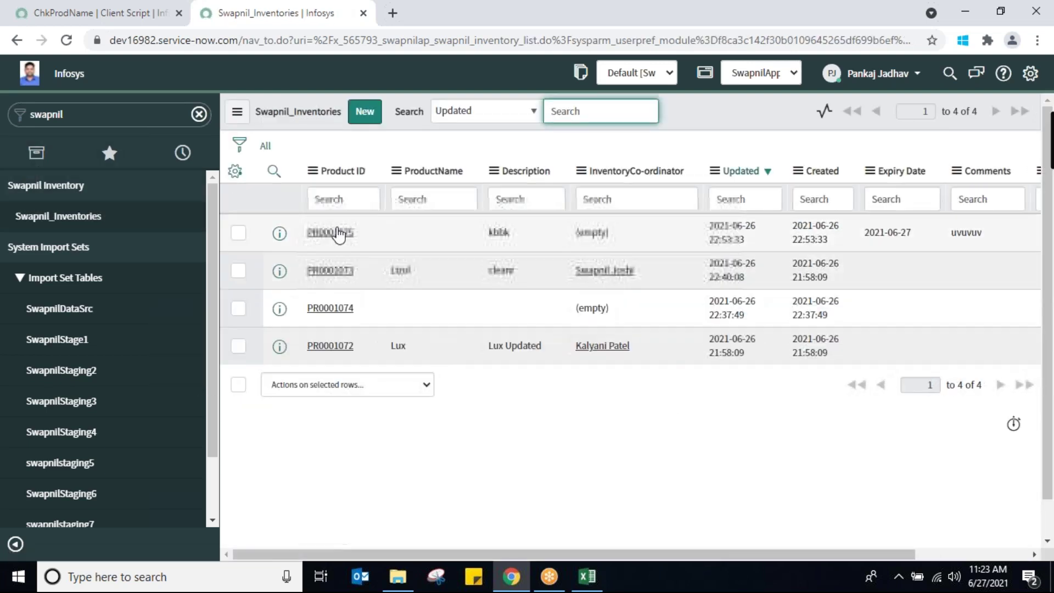
pyautogui.click(335, 233)
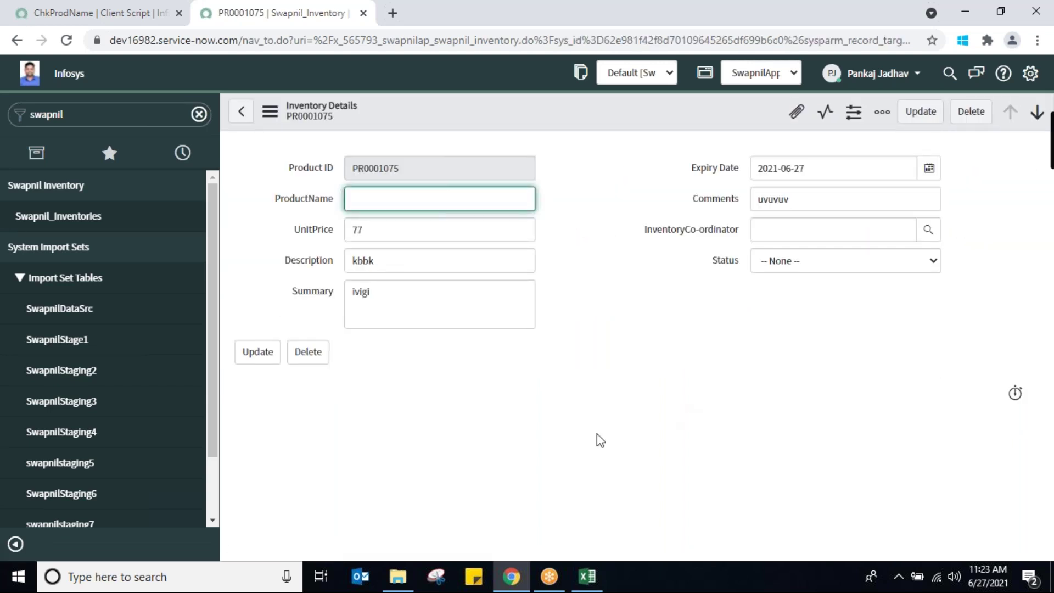
pyautogui.click(105, 13)
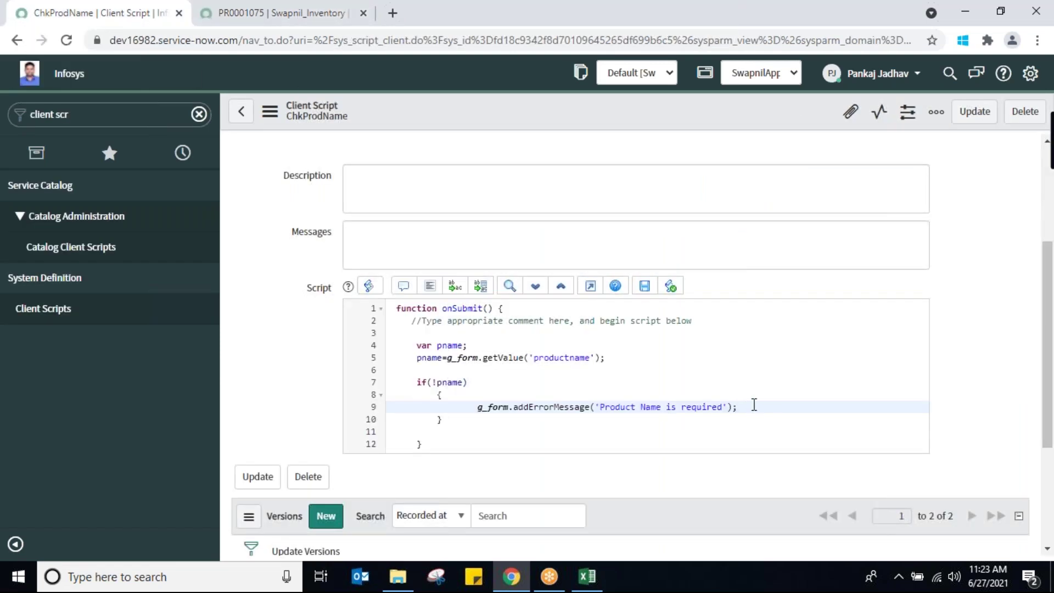
# Add 'return false;' after the error message, save ChkProdName, and return to PR0001075
pyautogui.press('Return')
pyautogui.write('re')
pyautogui.press('BackSpace')
pyautogui.press('BackSpace')
pyautogui.write('ret')
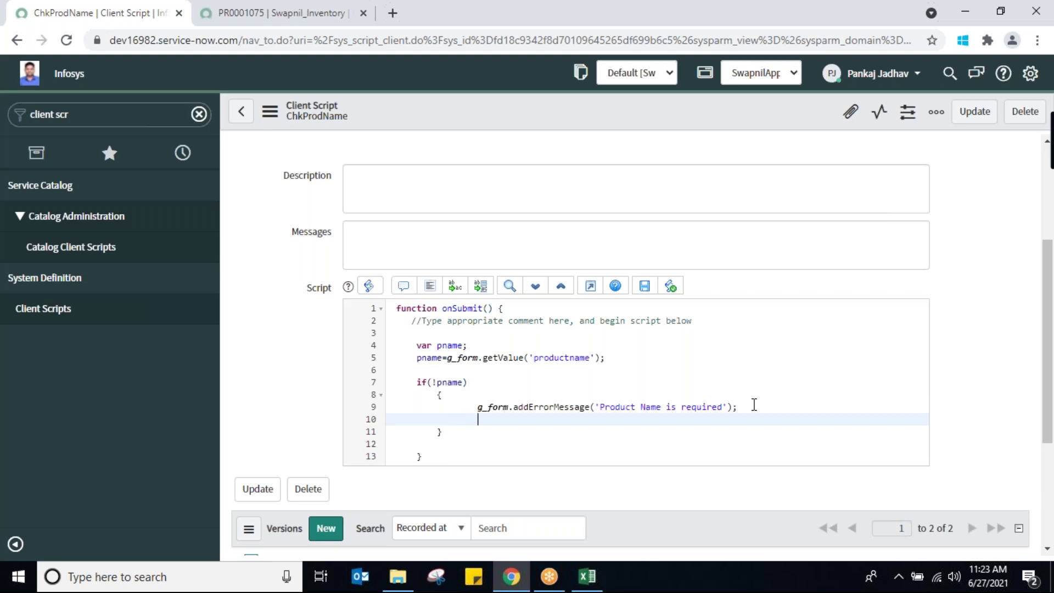
pyautogui.write('urn false;')
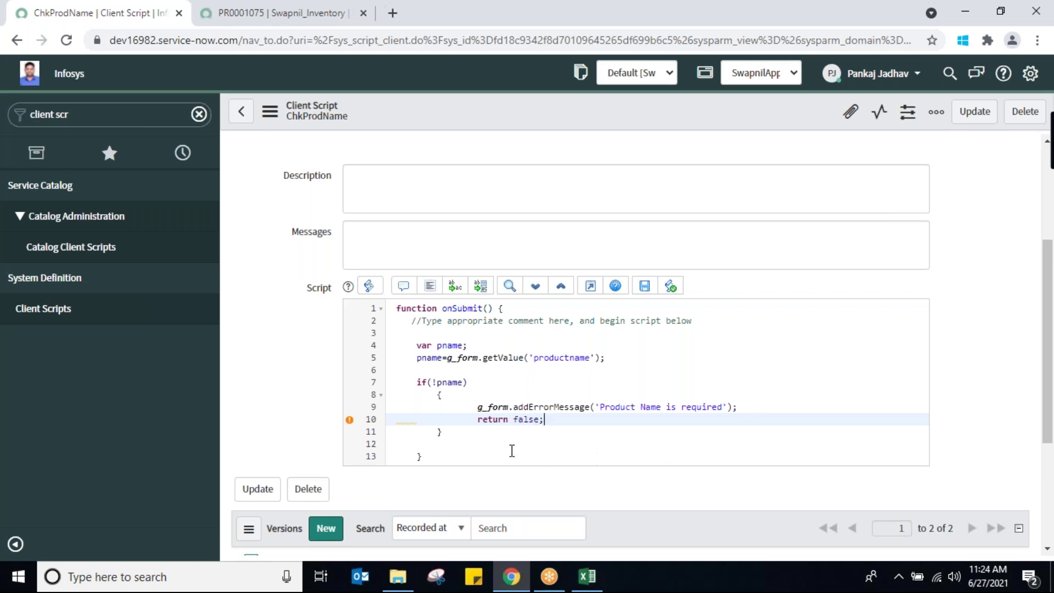
pyautogui.rightClick(484, 120)
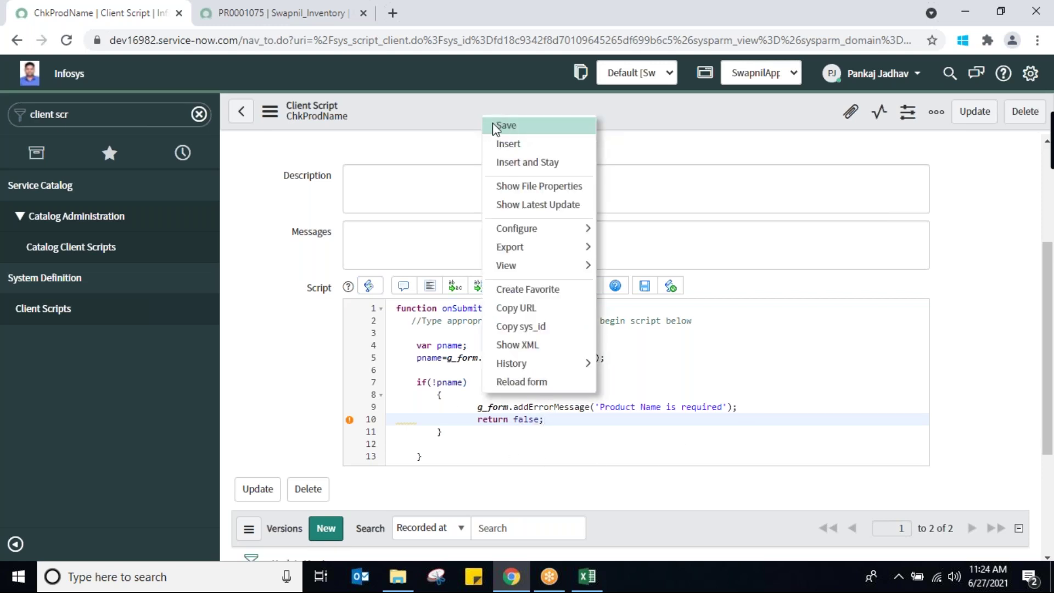
pyautogui.click(492, 125)
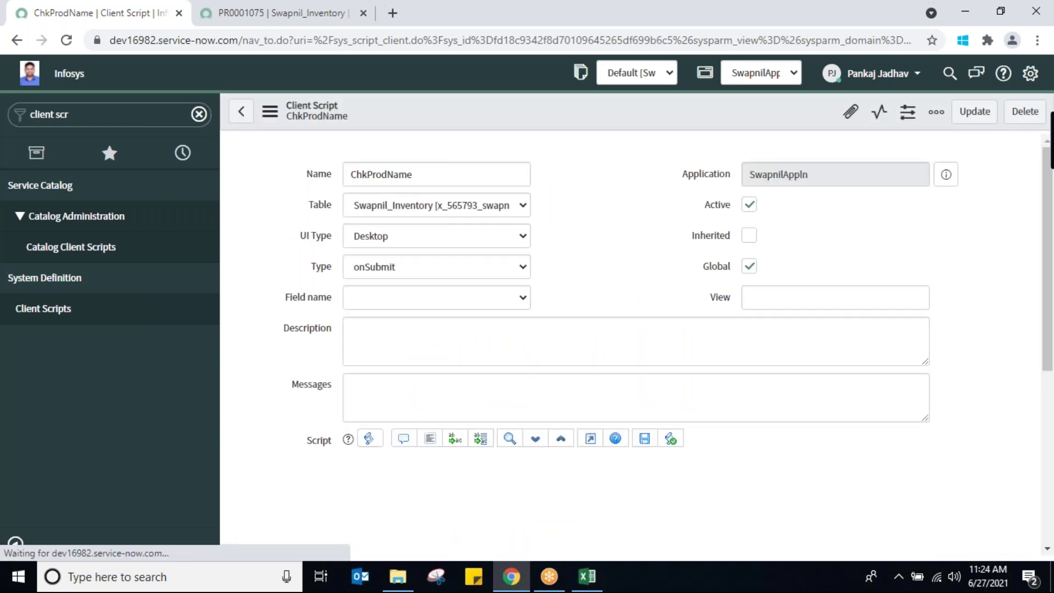
pyautogui.click(253, 17)
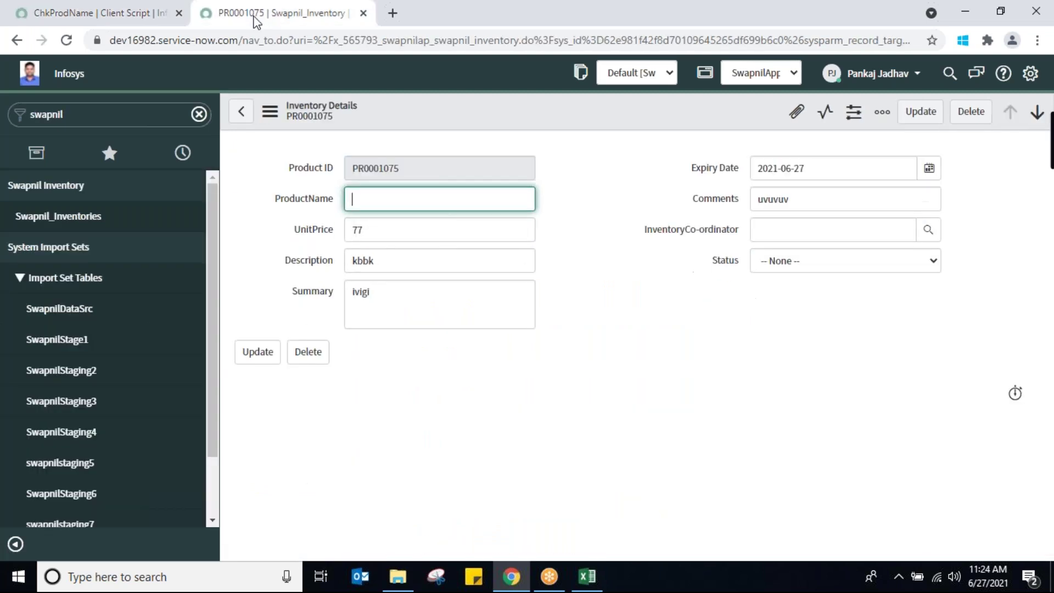
# Create a new record with UnitPrice sbb, Description wrgb, Summary sbeb, no product name, and save
pyautogui.click(16, 221)
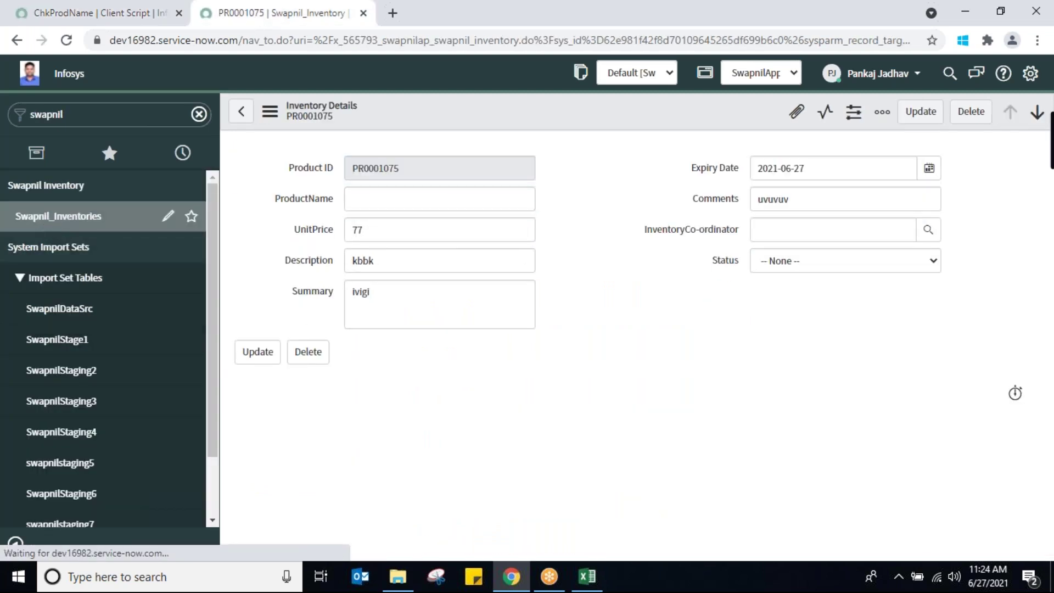
pyautogui.click(362, 116)
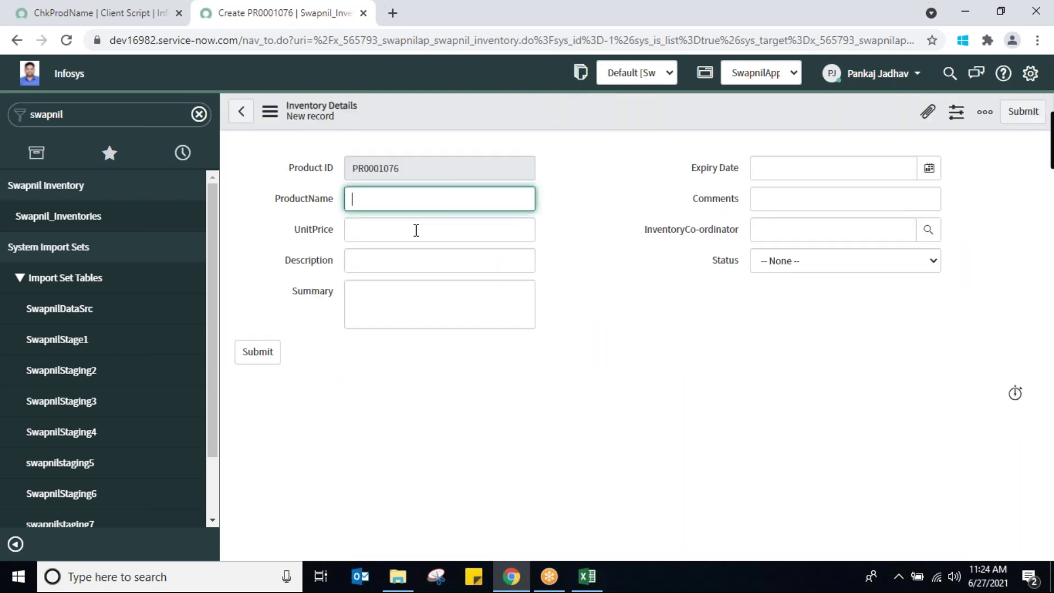
pyautogui.click(416, 230)
pyautogui.write('sbb')
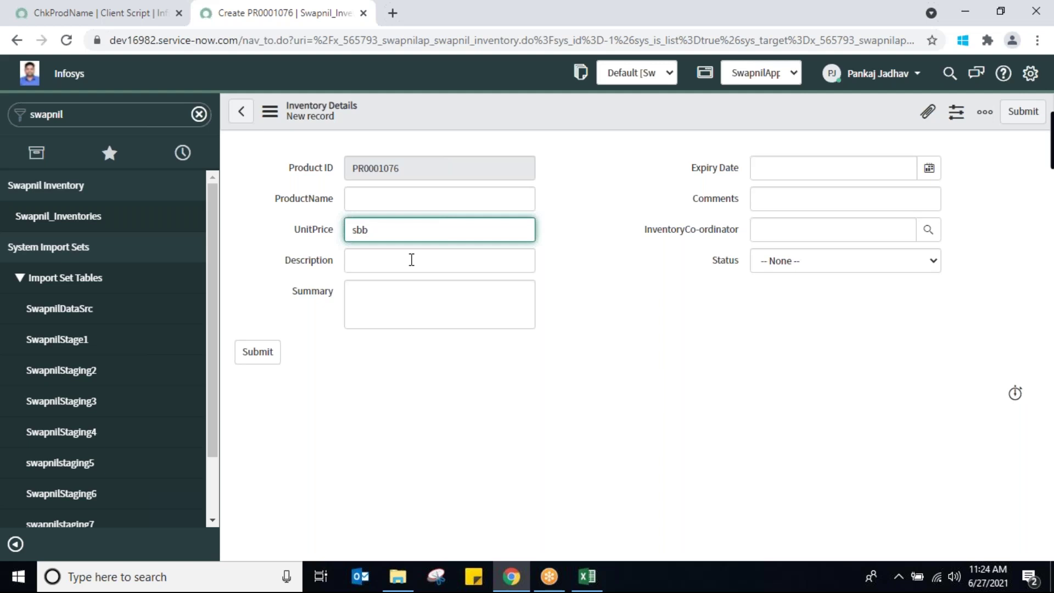
pyautogui.click(412, 260)
pyautogui.write('wrgb')
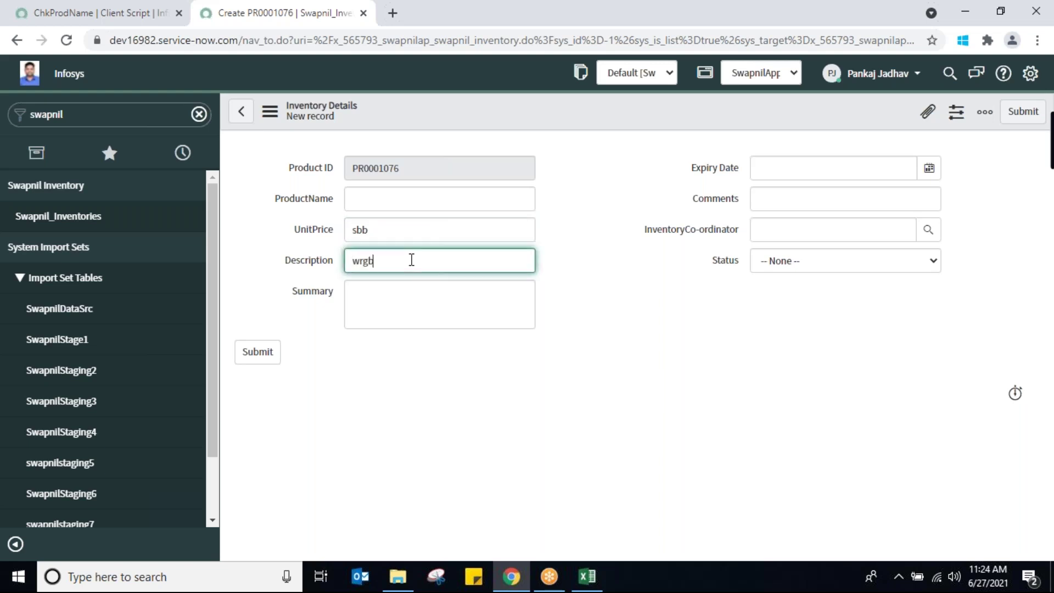
pyautogui.click(412, 312)
pyautogui.write('sbeb')
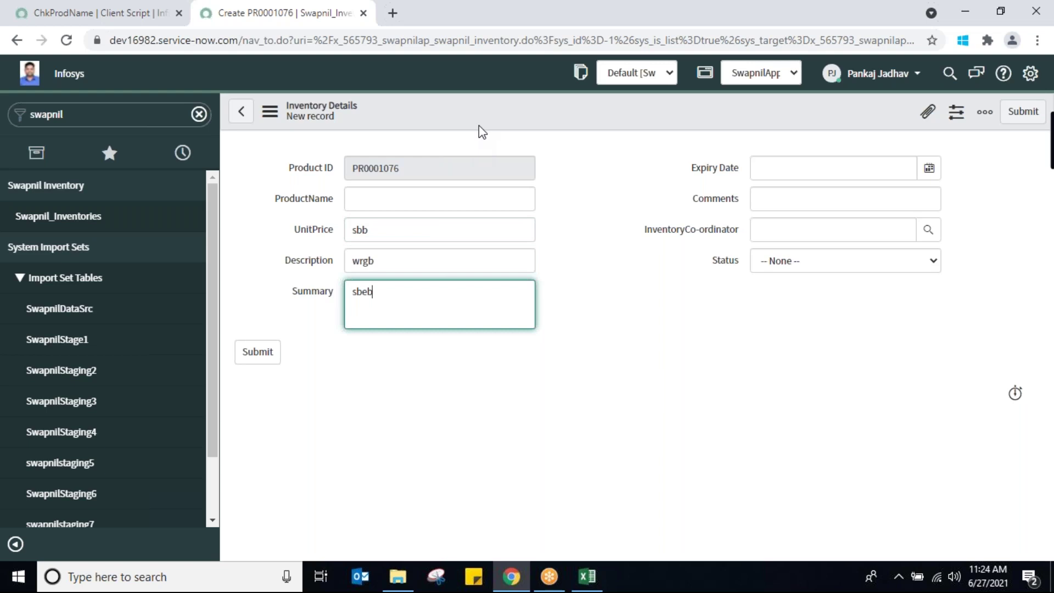
pyautogui.click(494, 115)
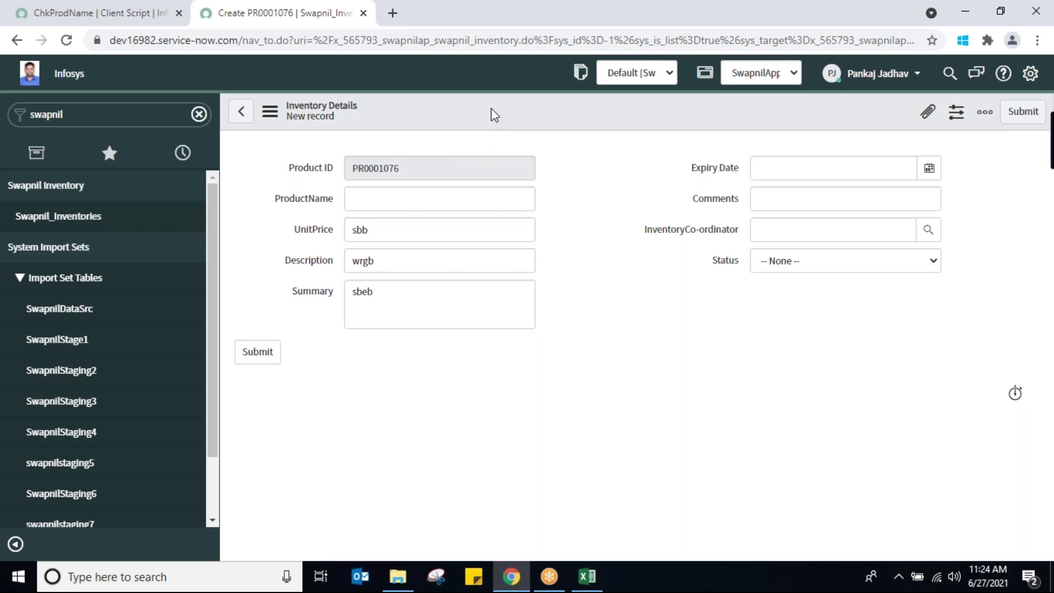
pyautogui.rightClick(494, 114)
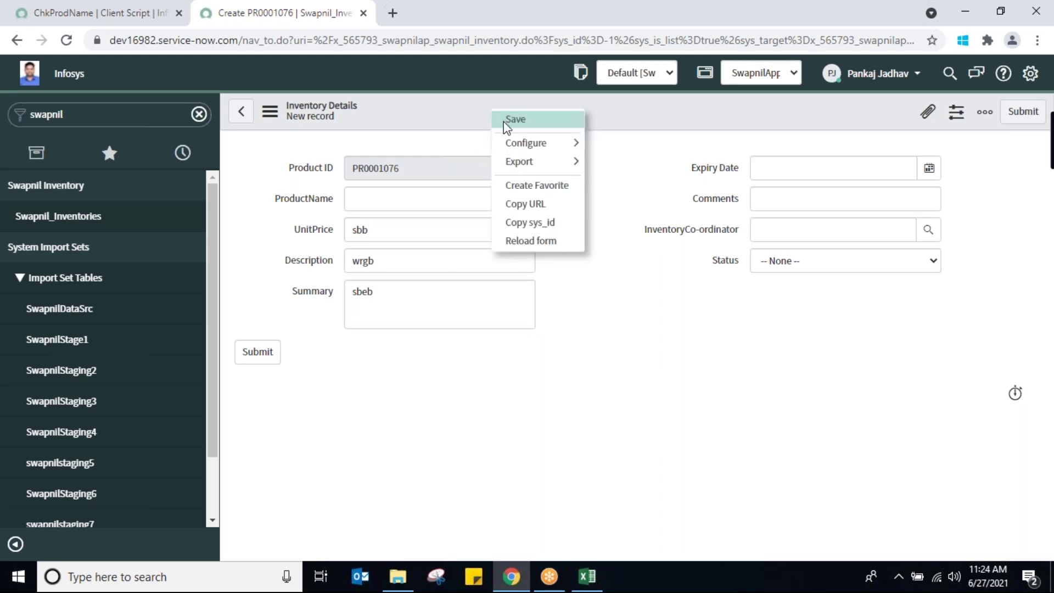
pyautogui.click(506, 127)
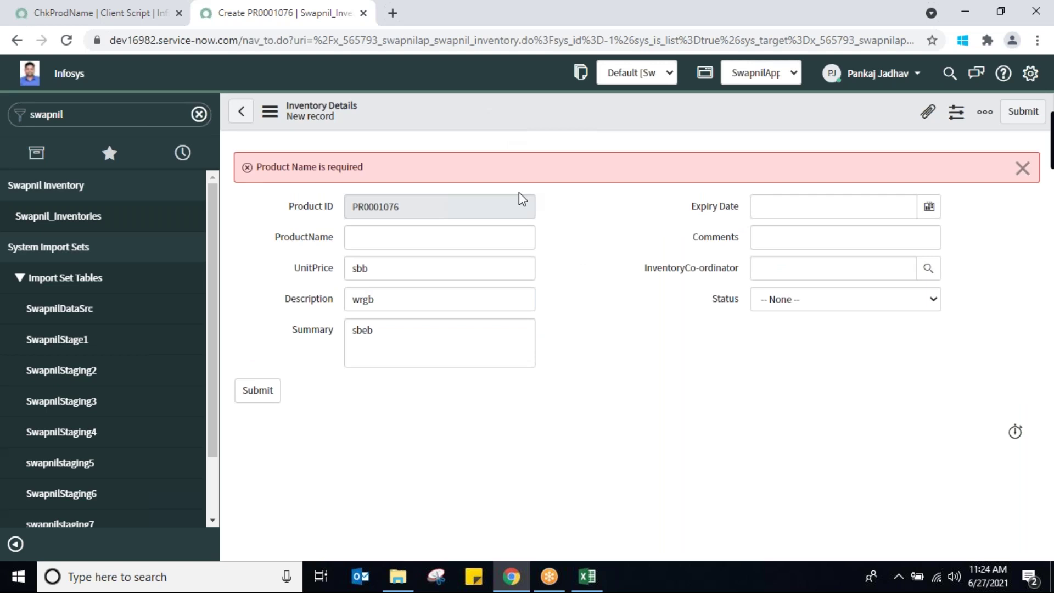
# Enter dettol as the ProductName and save record PR0001076
pyautogui.click(418, 245)
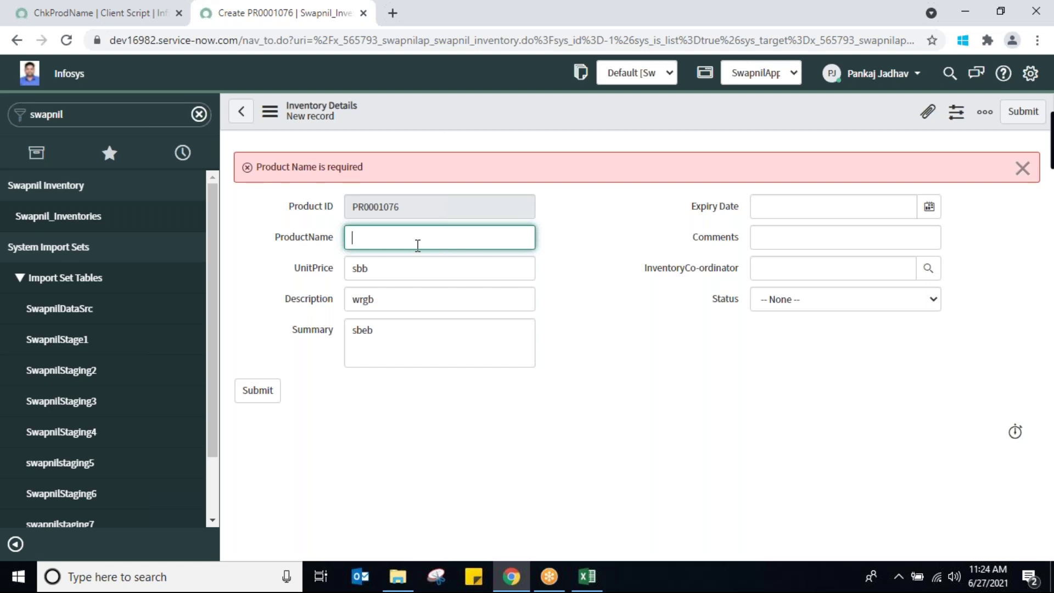
pyautogui.write('dettol')
pyautogui.rightClick(500, 107)
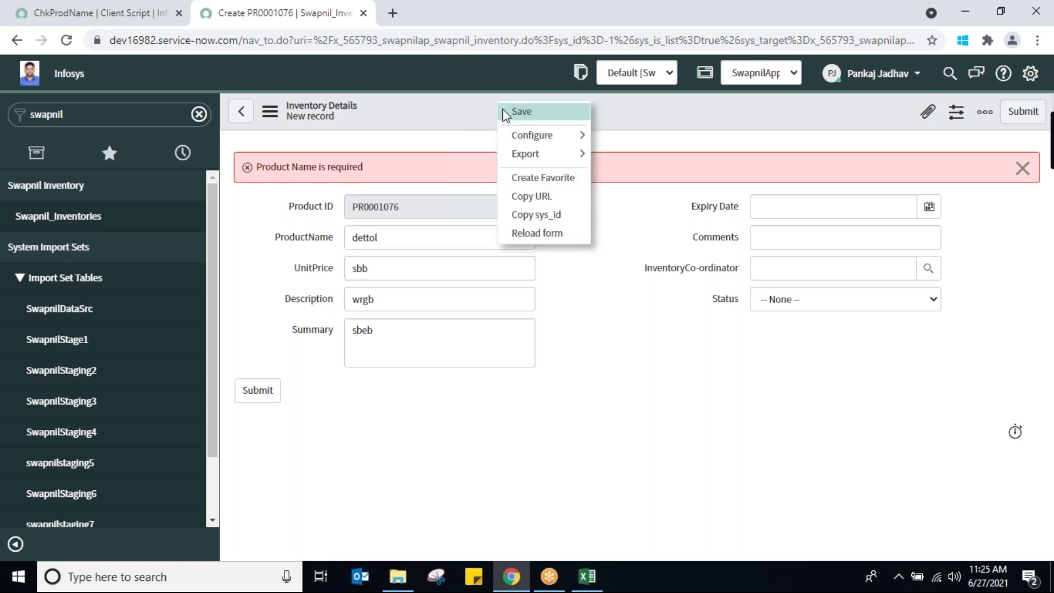
pyautogui.click(519, 112)
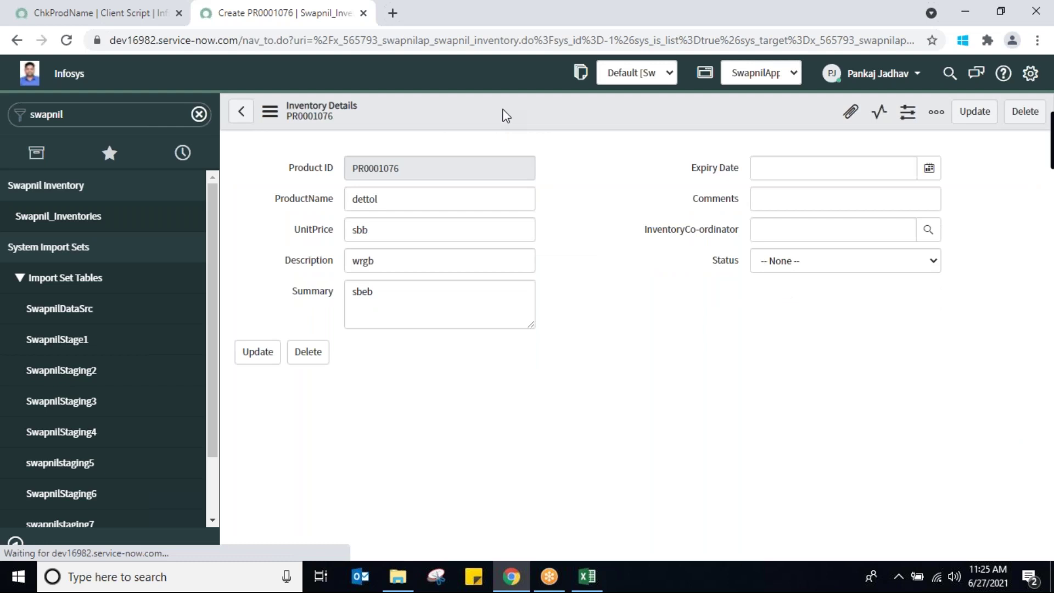
pyautogui.click(50, 220)
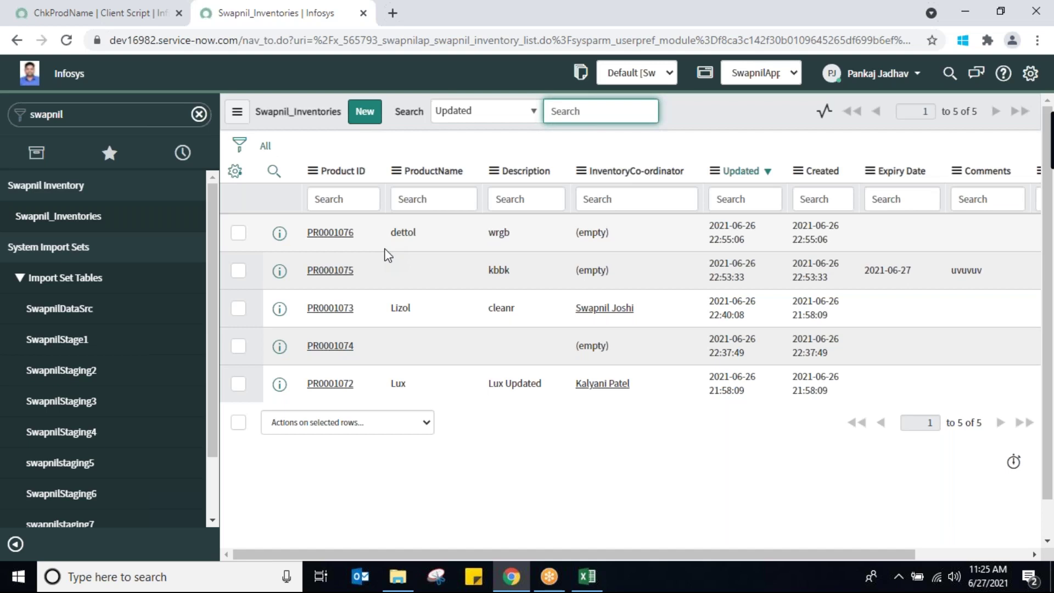
# Return to the ChkProdName client script and scroll down to its code
pyautogui.click(98, 17)
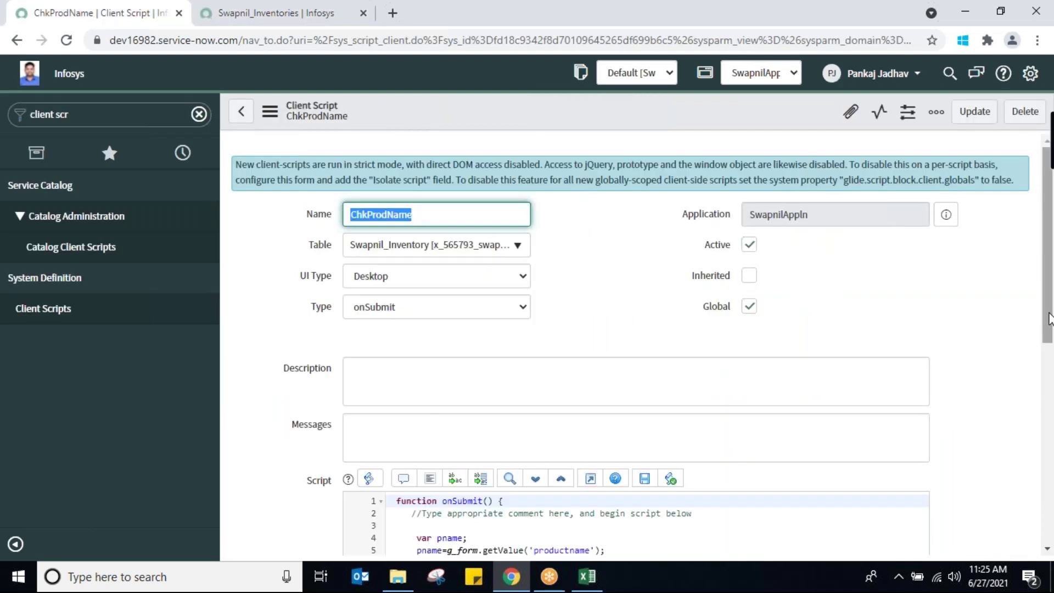
pyautogui.scroll(-3, 1049, 420)
pyautogui.scroll(-2, 1050, 422)
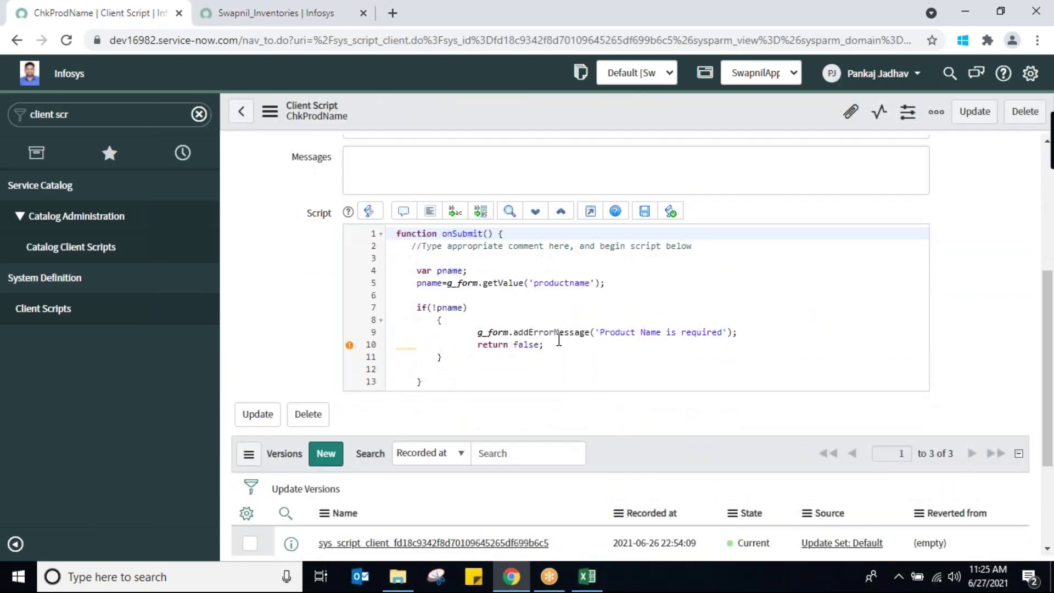
# Start an extra if() line after the if block, then remove it again
pyautogui.click(459, 359)
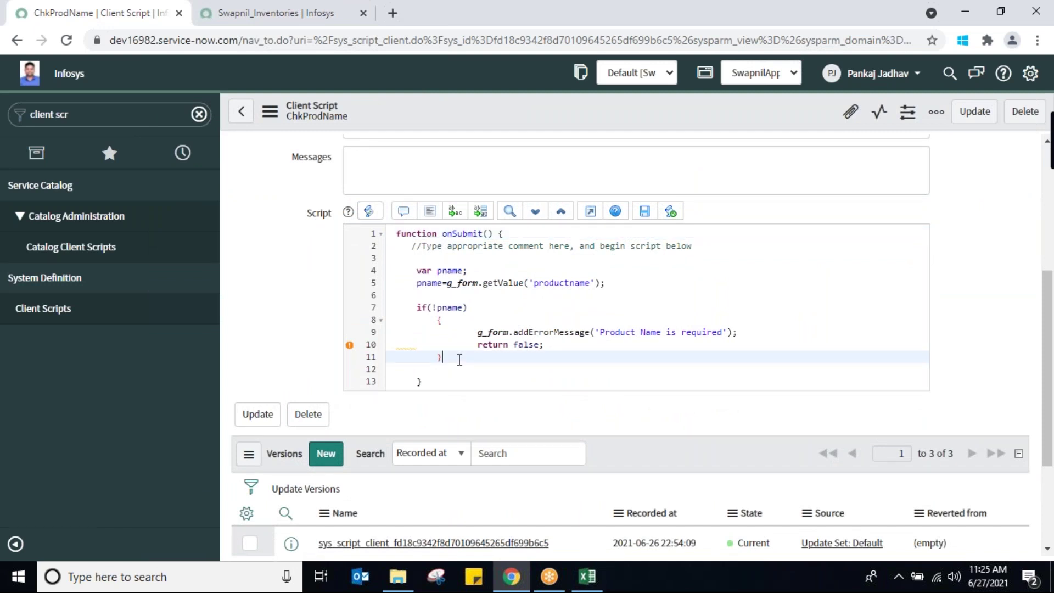
pyautogui.press('Return')
pyautogui.write('if')
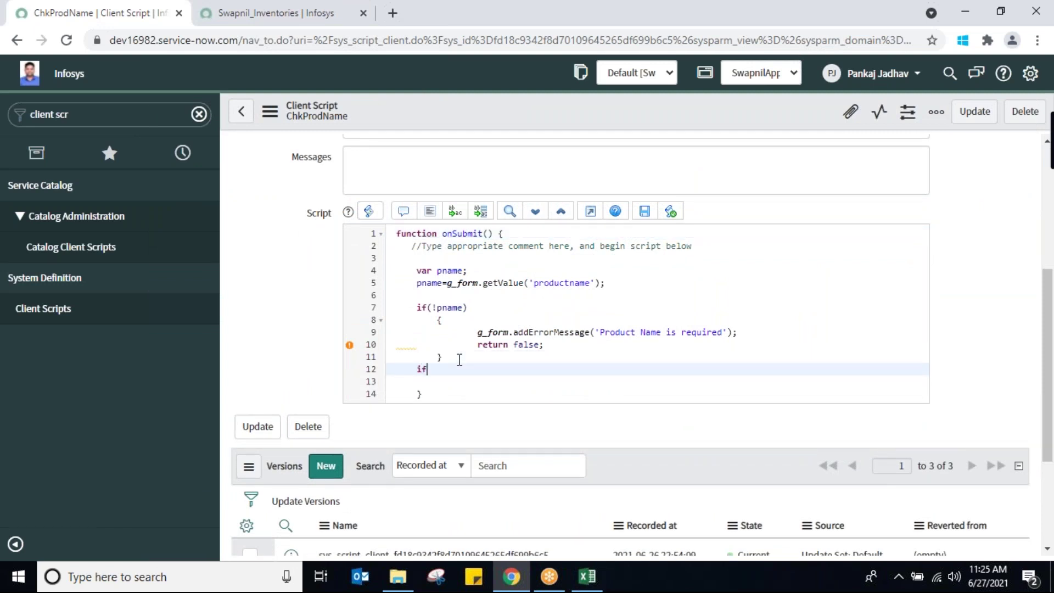
pyautogui.write('()')
pyautogui.click(423, 294)
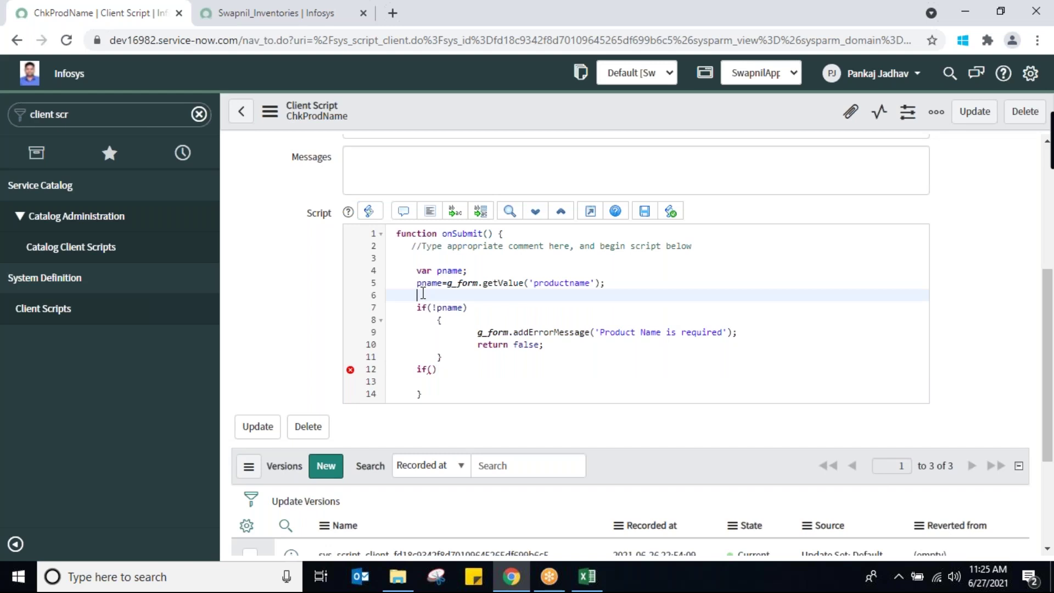
pyautogui.click(447, 367)
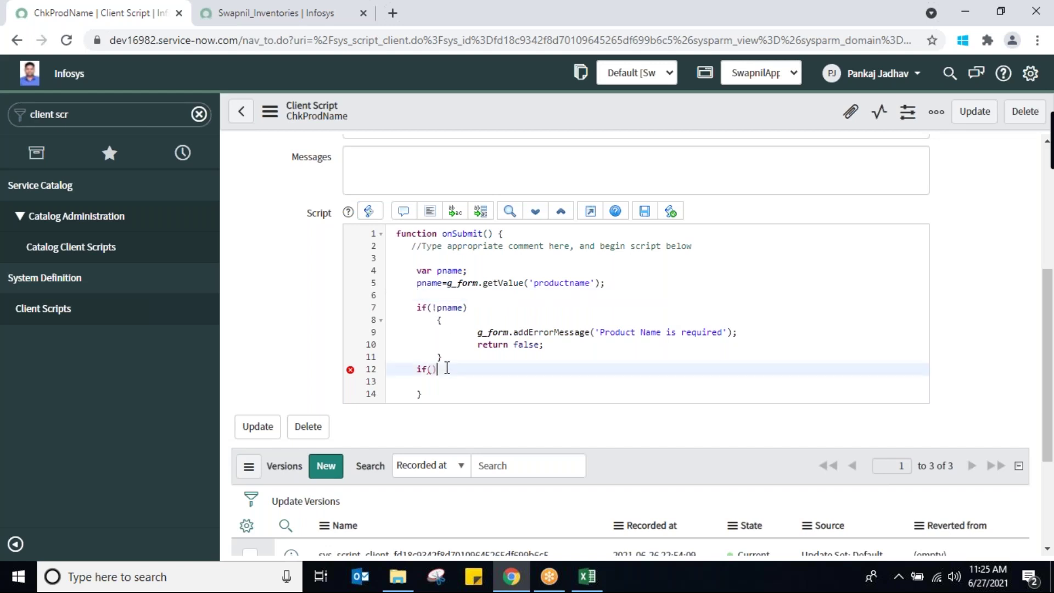
pyautogui.press('BackSpace')
pyautogui.press('BackSpace')
pyautogui.press('BackSpace')
pyautogui.press('BackSpace')
pyautogui.press('Delete')
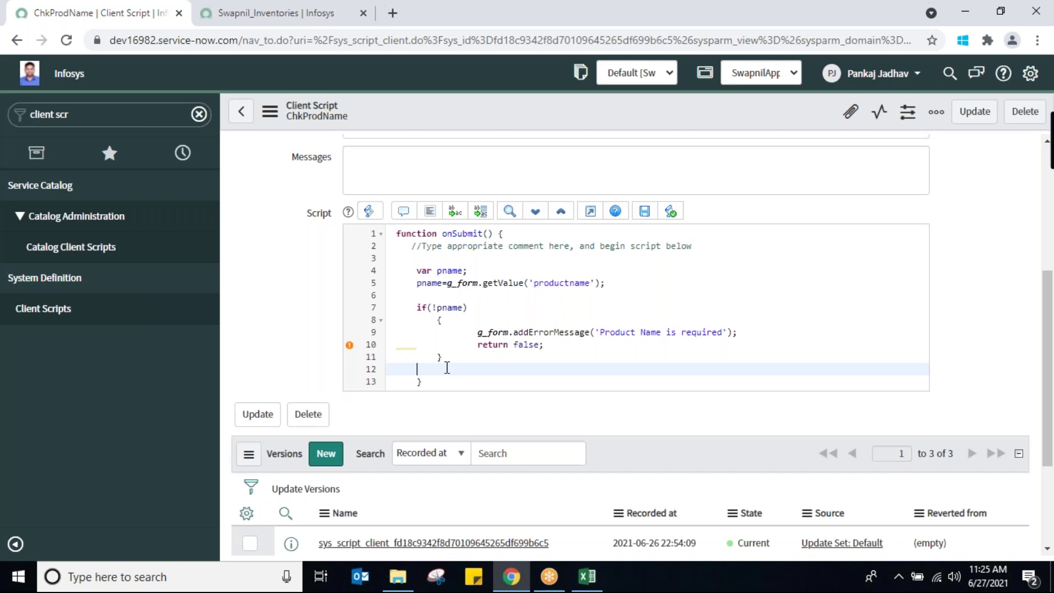
# Replace pname in the if condition with g_form.getValue('productname') and comment out line 5
pyautogui.click(458, 285)
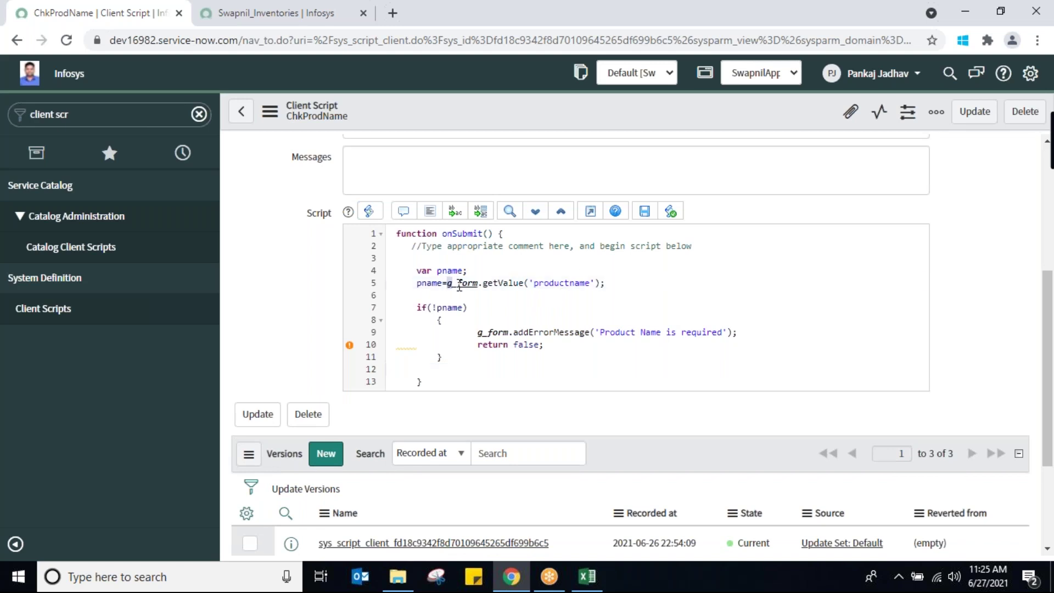
pyautogui.moveTo(459, 285); pyautogui.dragTo(602, 281)
pyautogui.hotkey('ctrl', 'c')
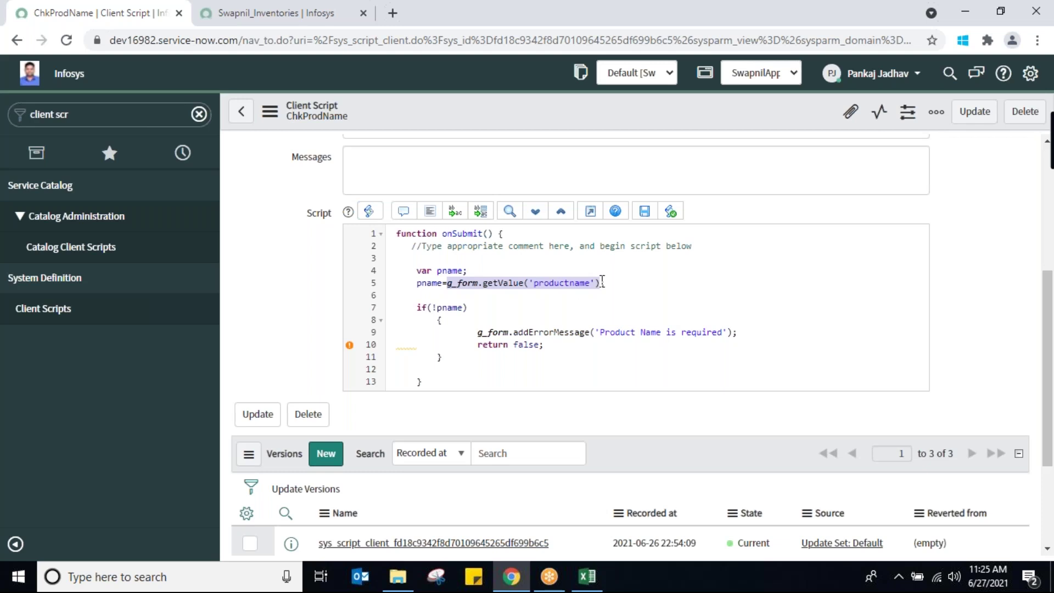
pyautogui.doubleClick(438, 306)
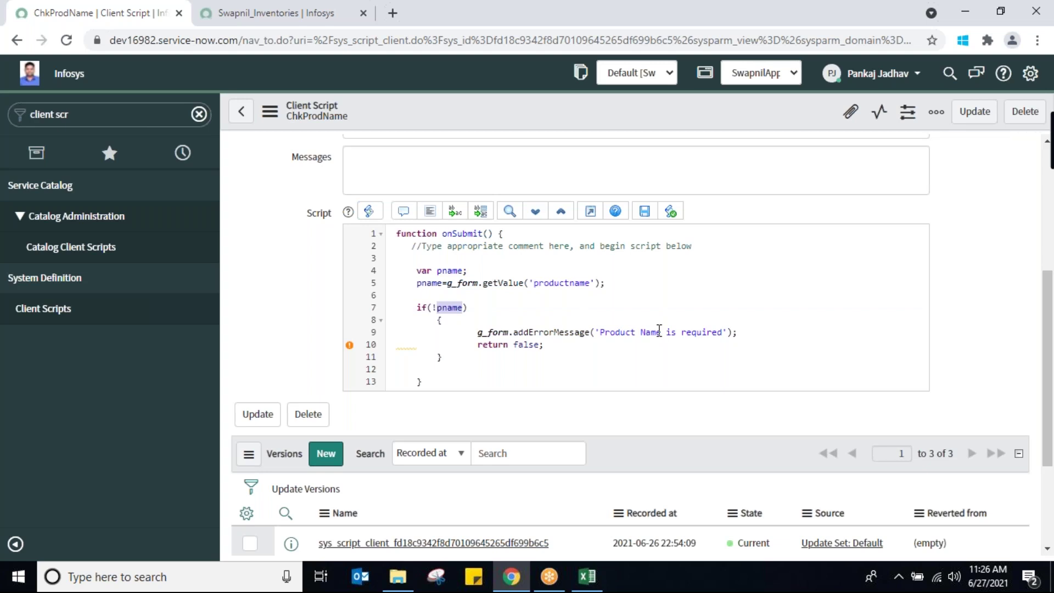
pyautogui.hotkey('ctrl', 'v')
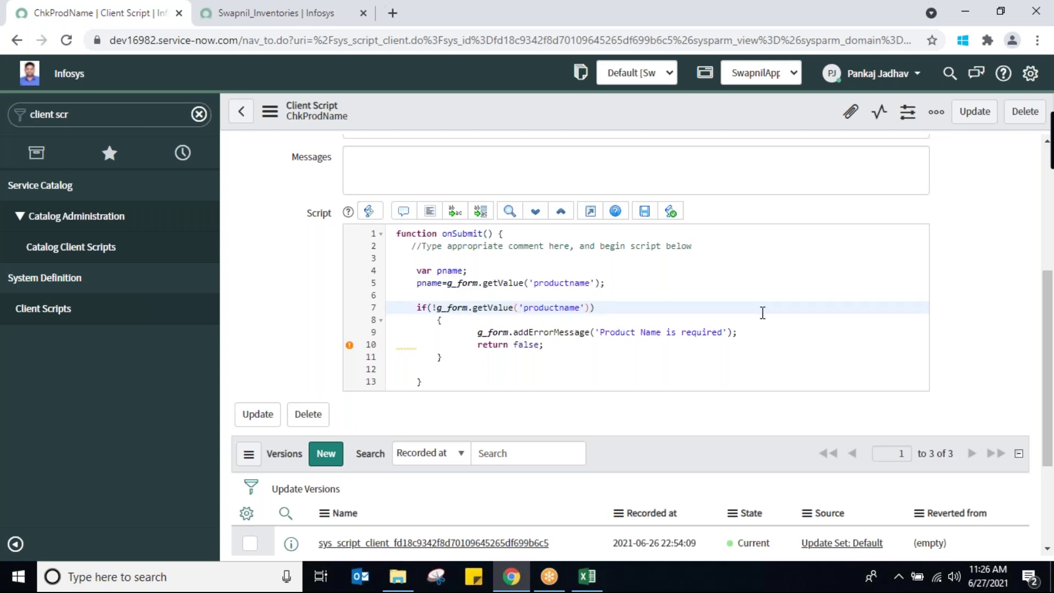
pyautogui.click(411, 283)
pyautogui.write('//')
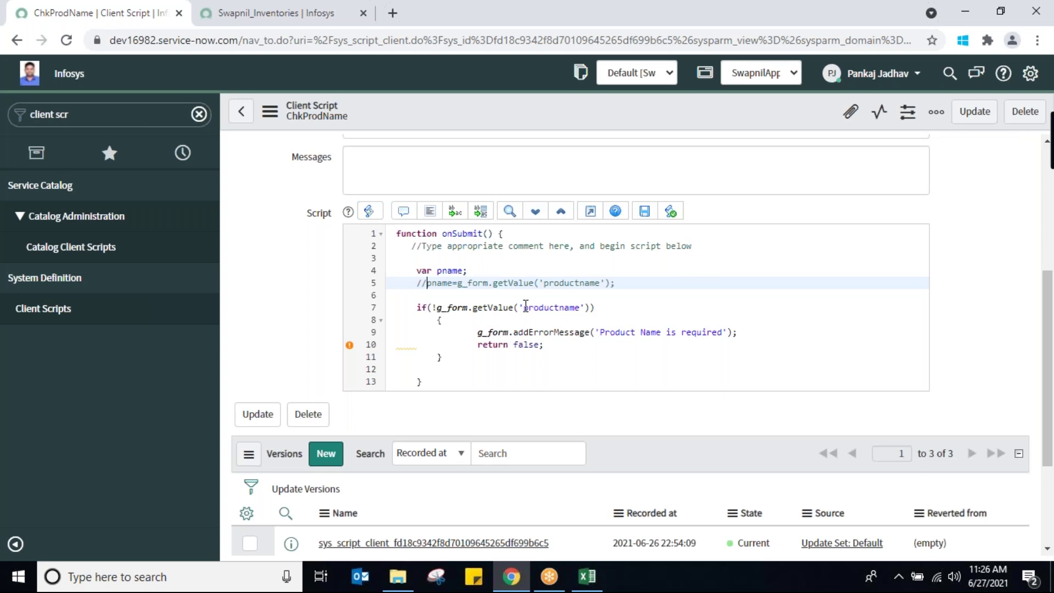
pyautogui.click(653, 308)
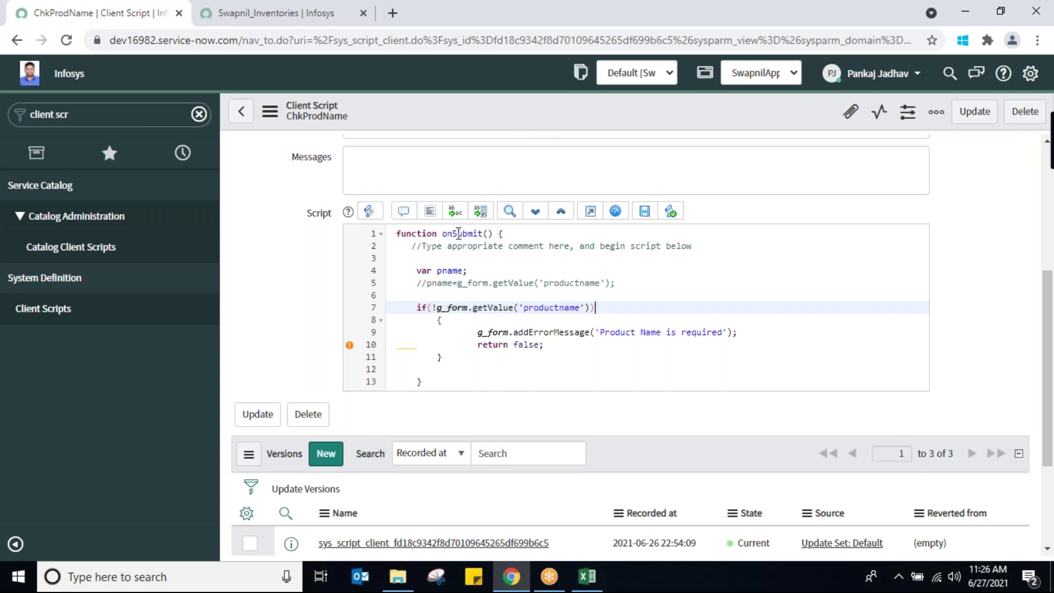
# Comment out the var pname line, save the script, and go to the Swapnil_Inventories list
pyautogui.click(415, 270)
pyautogui.write('//')
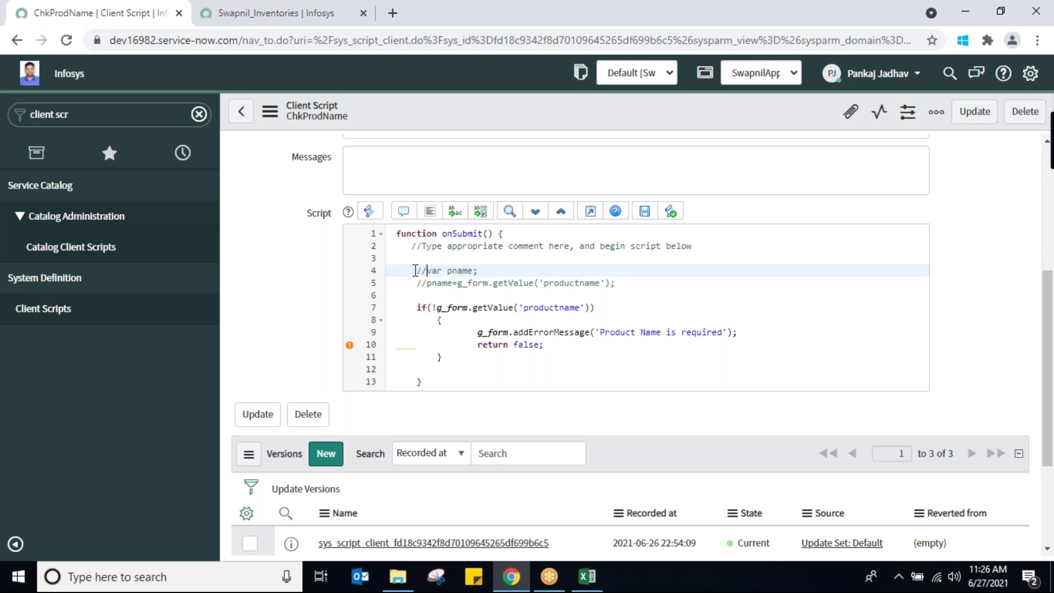
pyautogui.rightClick(543, 117)
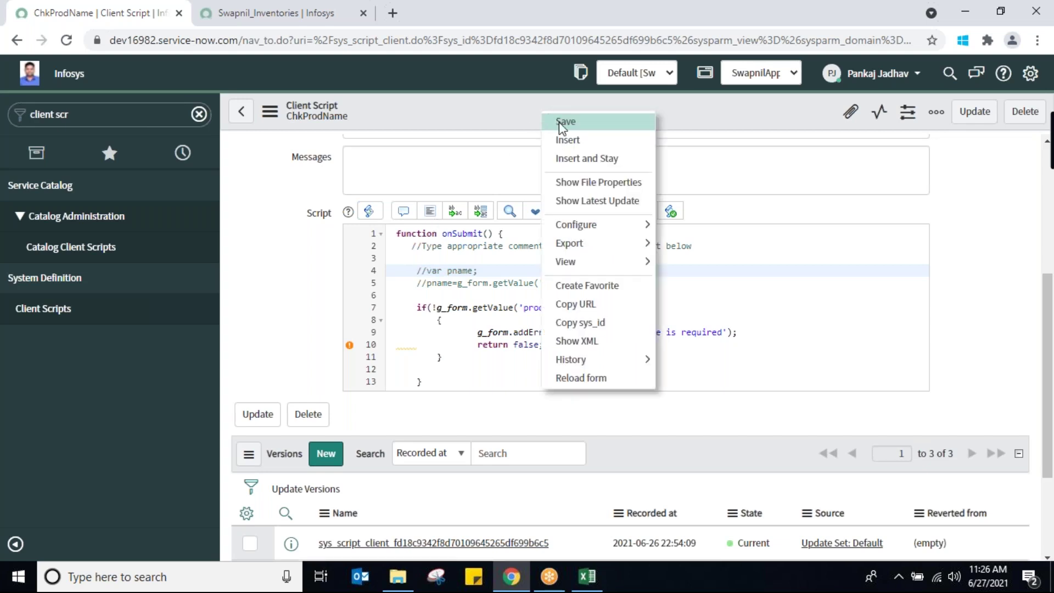
pyautogui.click(561, 123)
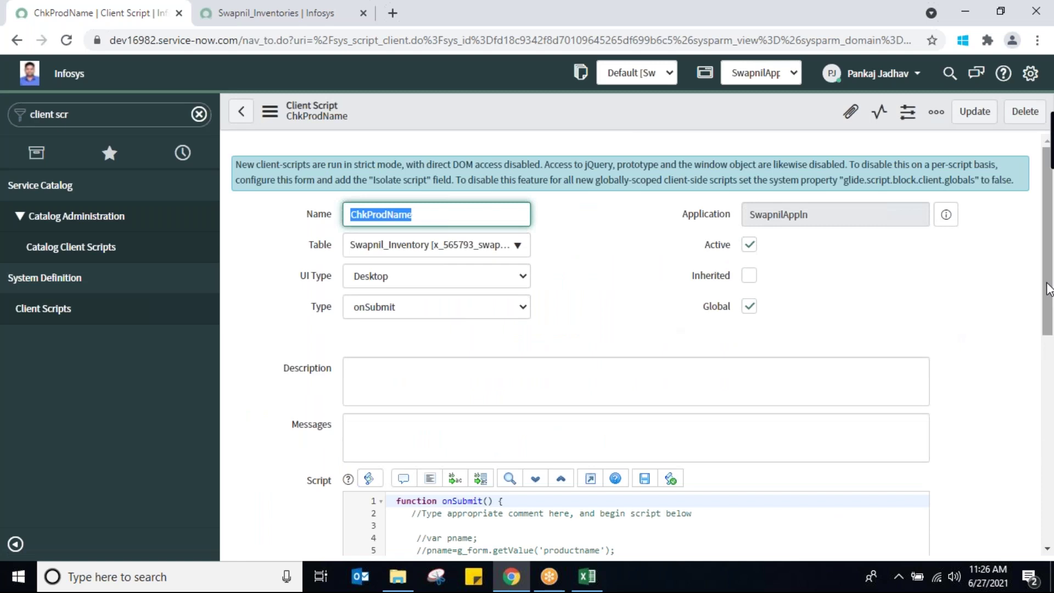
pyautogui.scroll(-1, 1048, 365)
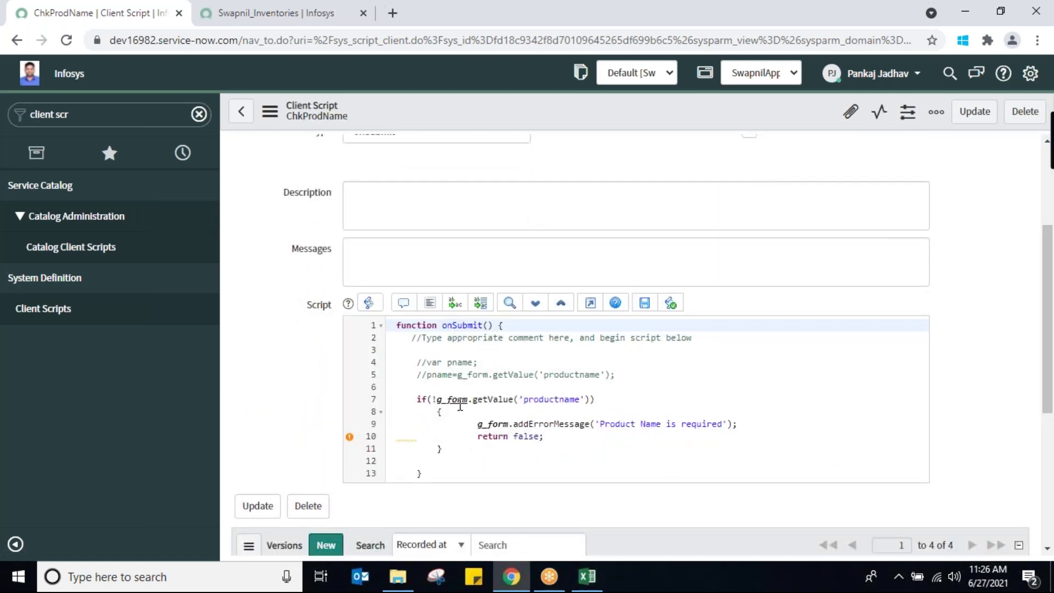
pyautogui.moveTo(437, 396); pyautogui.dragTo(583, 388)
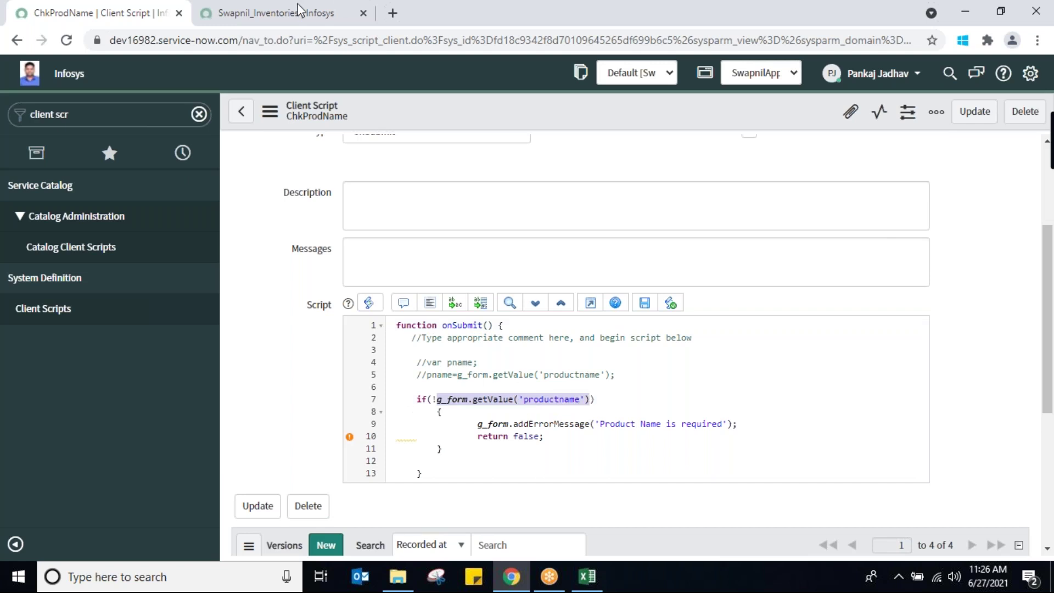
pyautogui.click(261, 15)
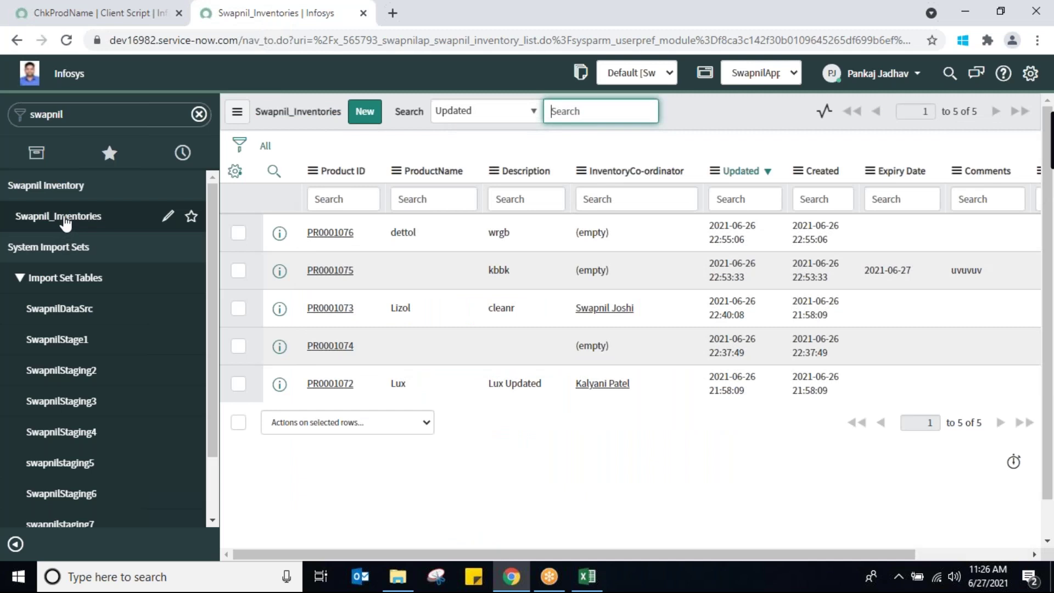
# Save a new record with UnitPrice b, Description j, Summary j and no product name
pyautogui.click(87, 214)
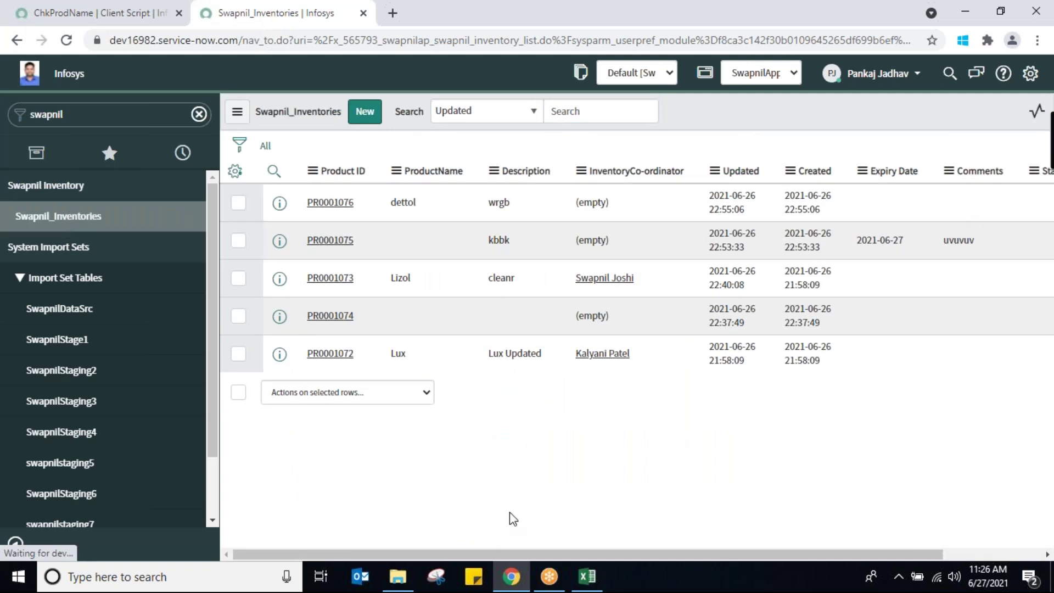
pyautogui.click(364, 116)
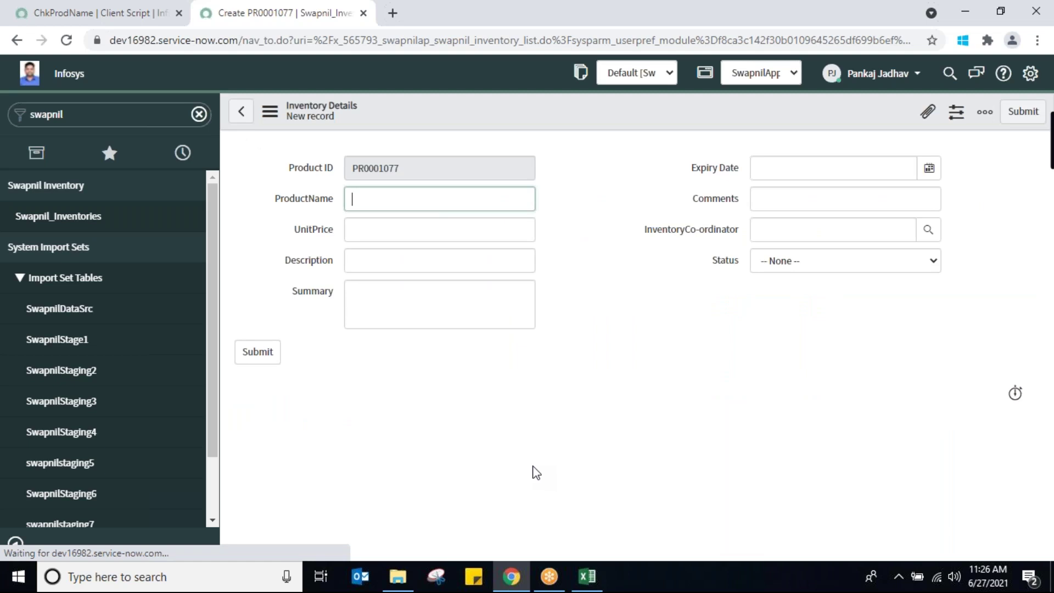
pyautogui.click(394, 239)
pyautogui.write('b')
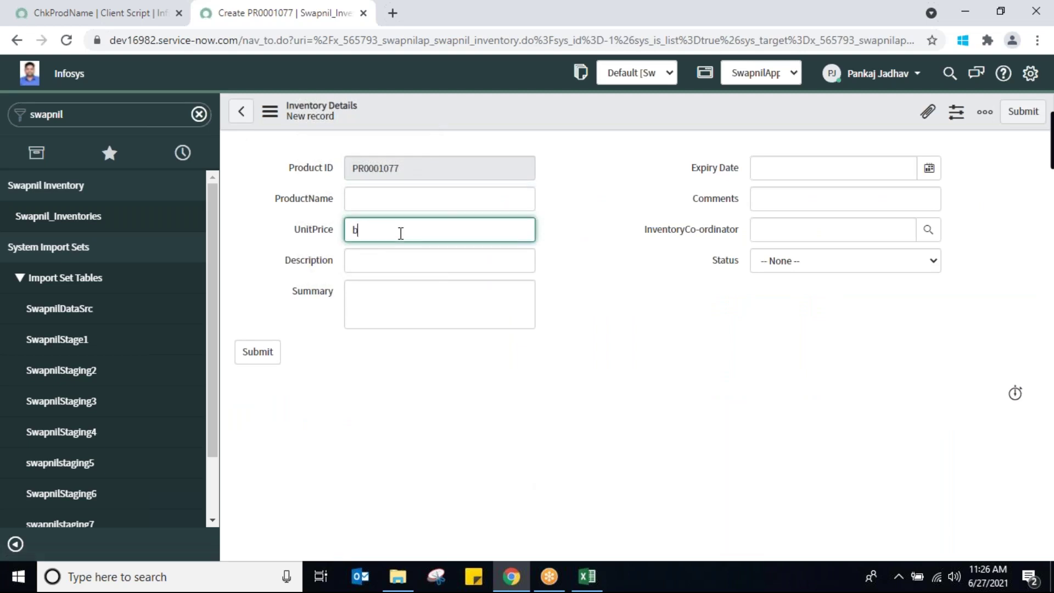
pyautogui.click(400, 264)
pyautogui.write('j')
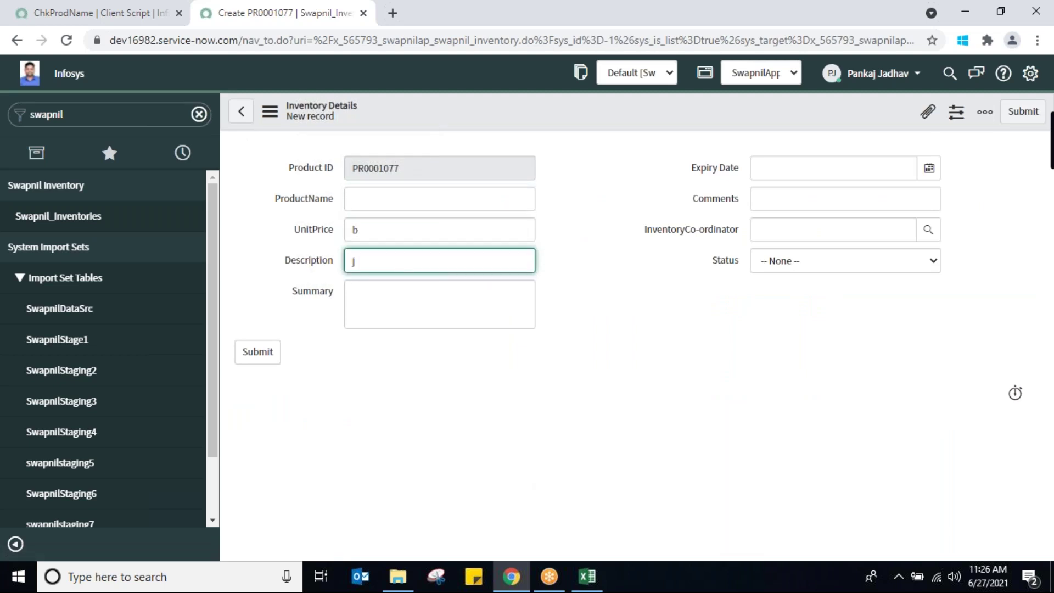
pyautogui.click(410, 309)
pyautogui.write('j')
pyautogui.rightClick(526, 119)
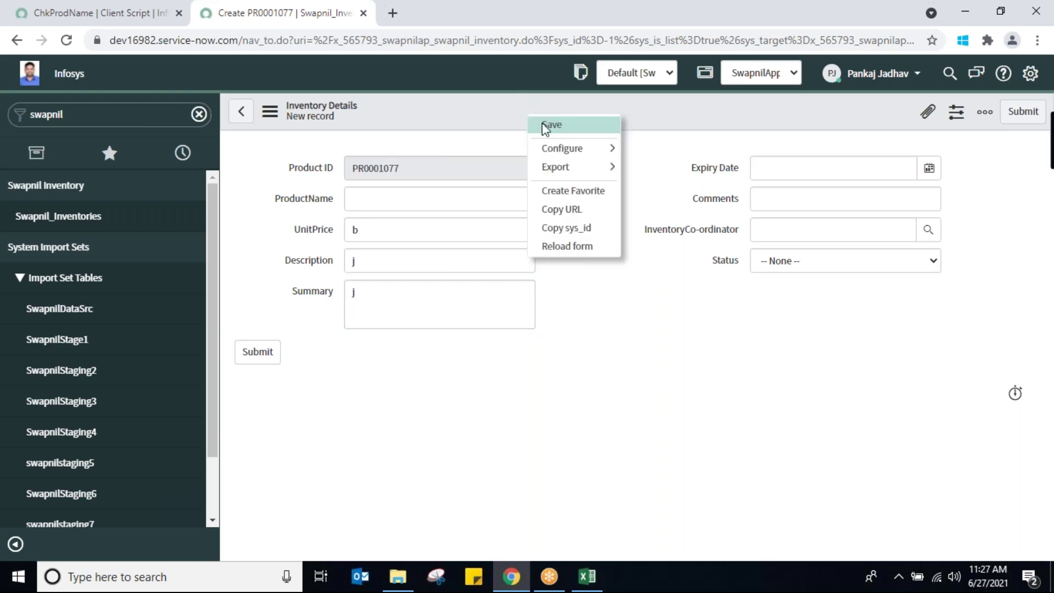
pyautogui.click(542, 124)
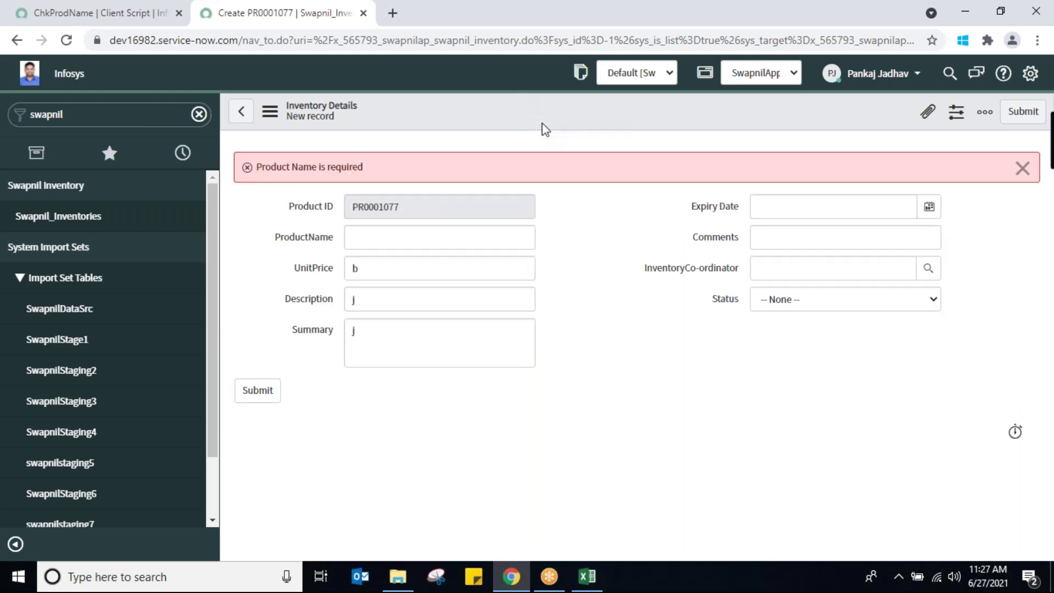
pyautogui.click(101, 16)
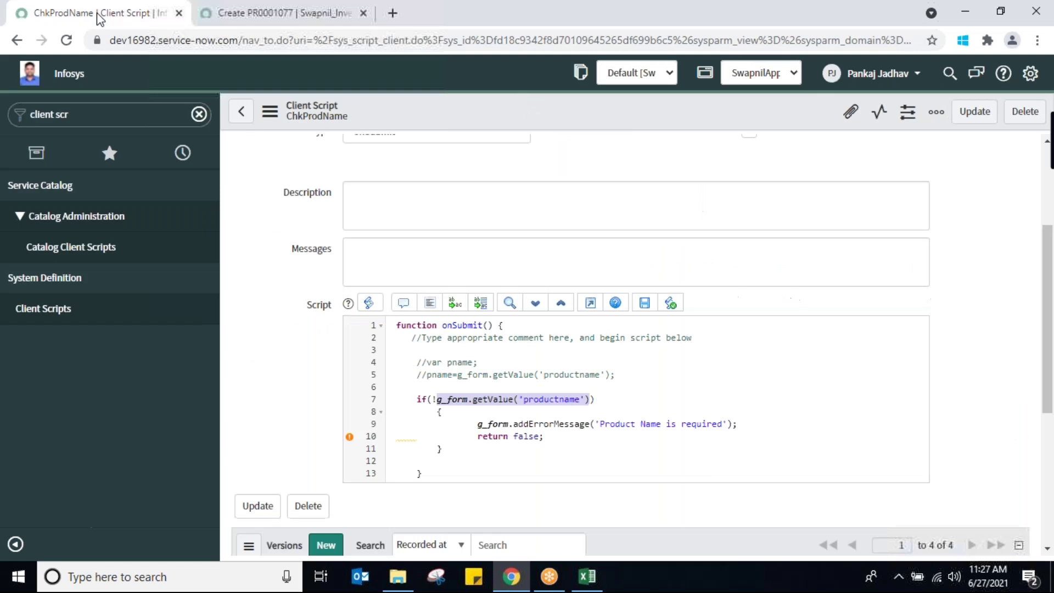
# Delete the commented pname lines and change the condition to if(!g_form.getValue('productname'))
pyautogui.moveTo(415, 363); pyautogui.dragTo(635, 373)
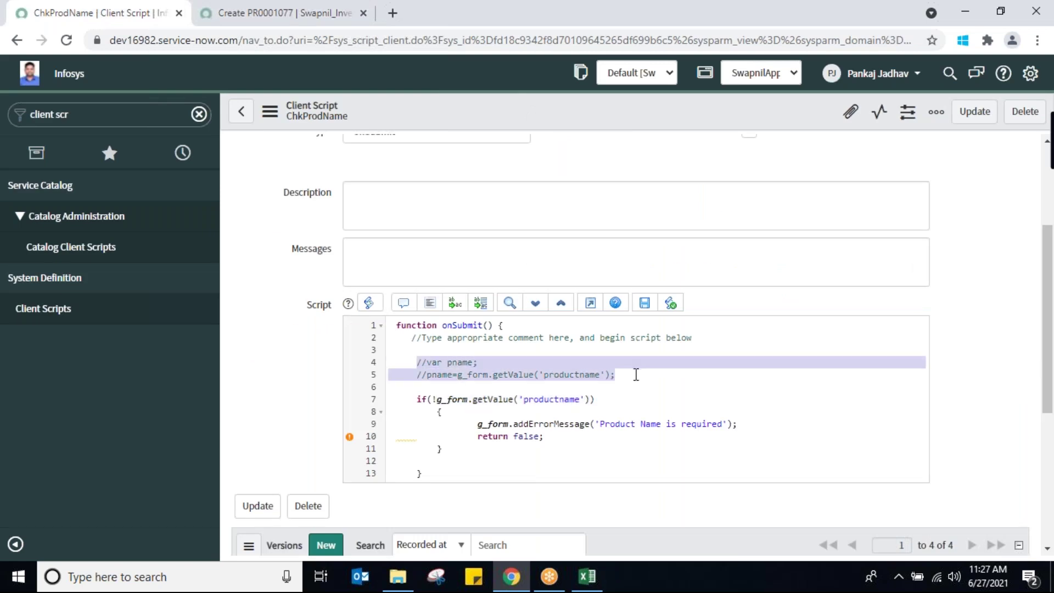
pyautogui.press('Delete')
pyautogui.press('Delete')
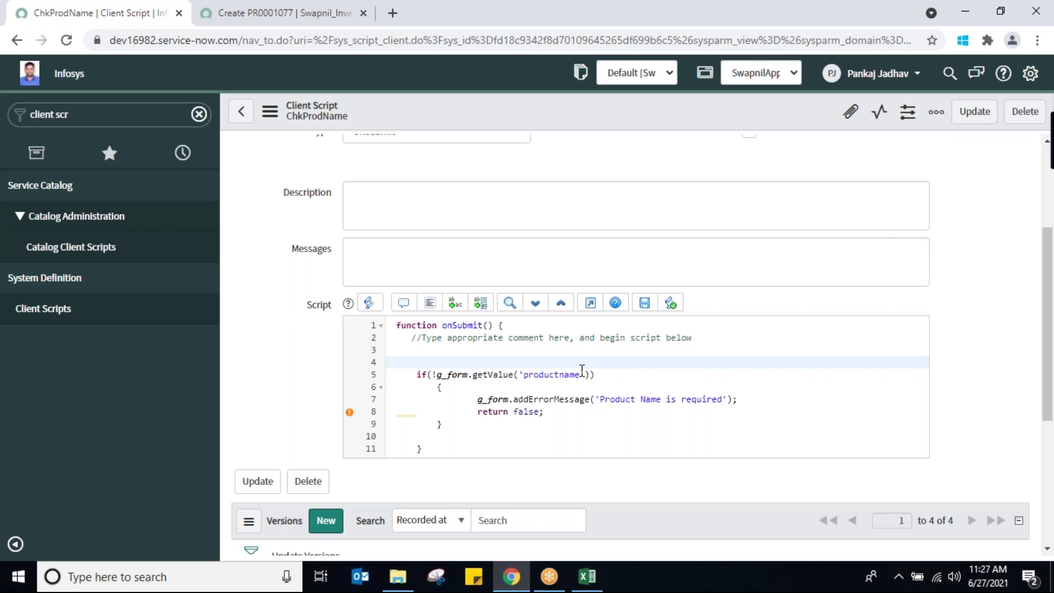
pyautogui.moveTo(523, 376); pyautogui.dragTo(580, 378)
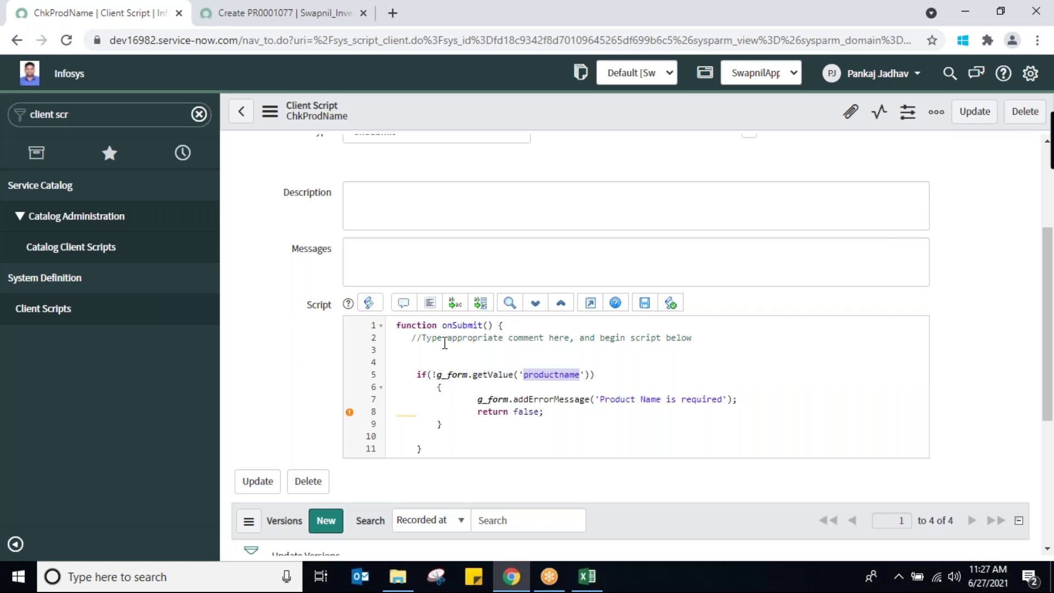
pyautogui.click(437, 377)
pyautogui.write('!')
pyautogui.moveTo(437, 377); pyautogui.dragTo(590, 379)
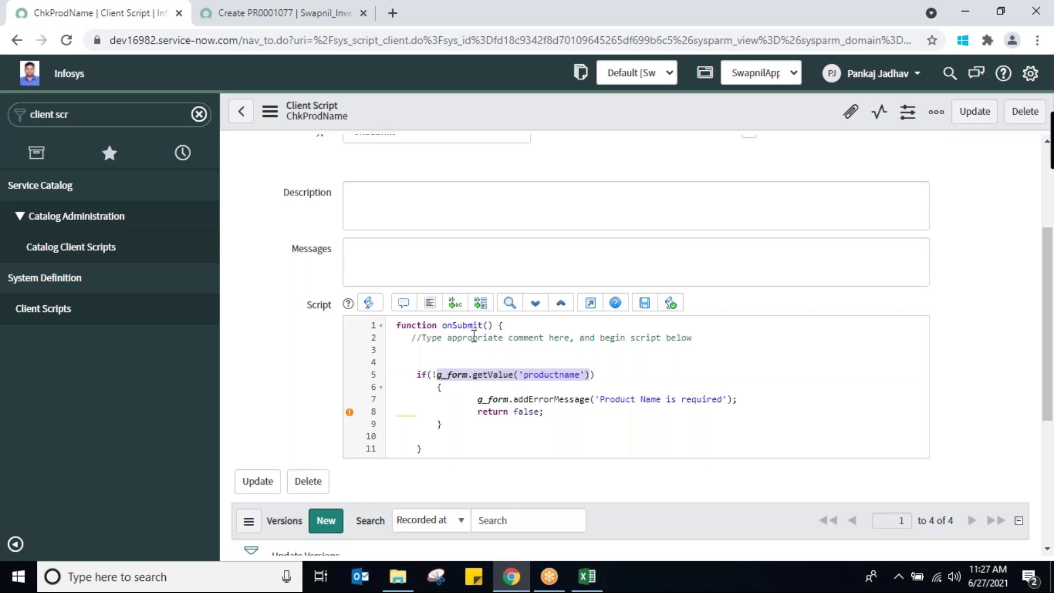
pyautogui.click(753, 401)
# Add an empty else{ } block after the if block
pyautogui.click(547, 413)
pyautogui.click(445, 425)
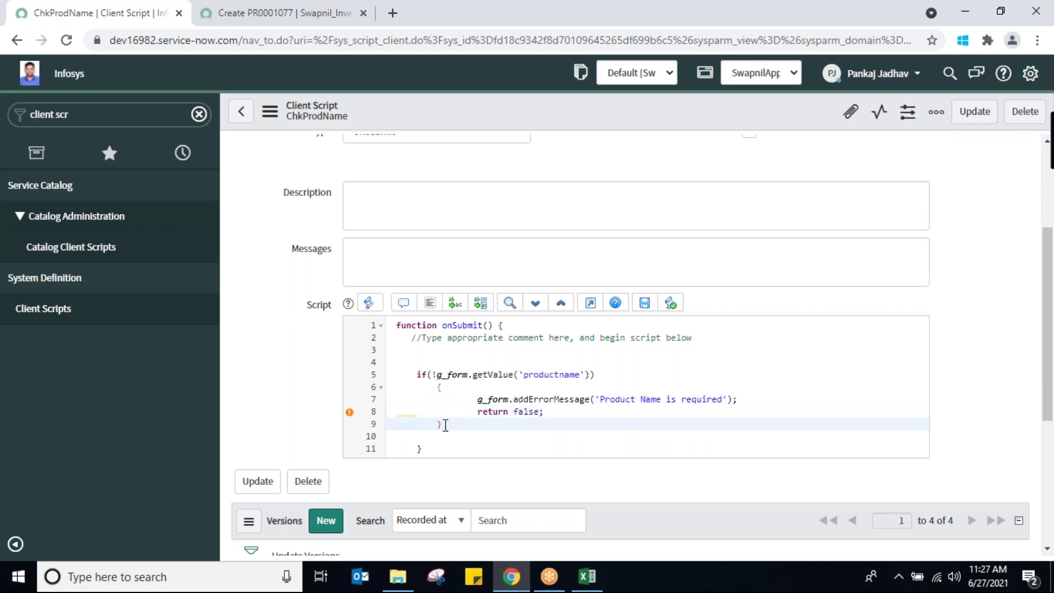
pyautogui.press('Return')
pyautogui.press('Return')
pyautogui.write('el')
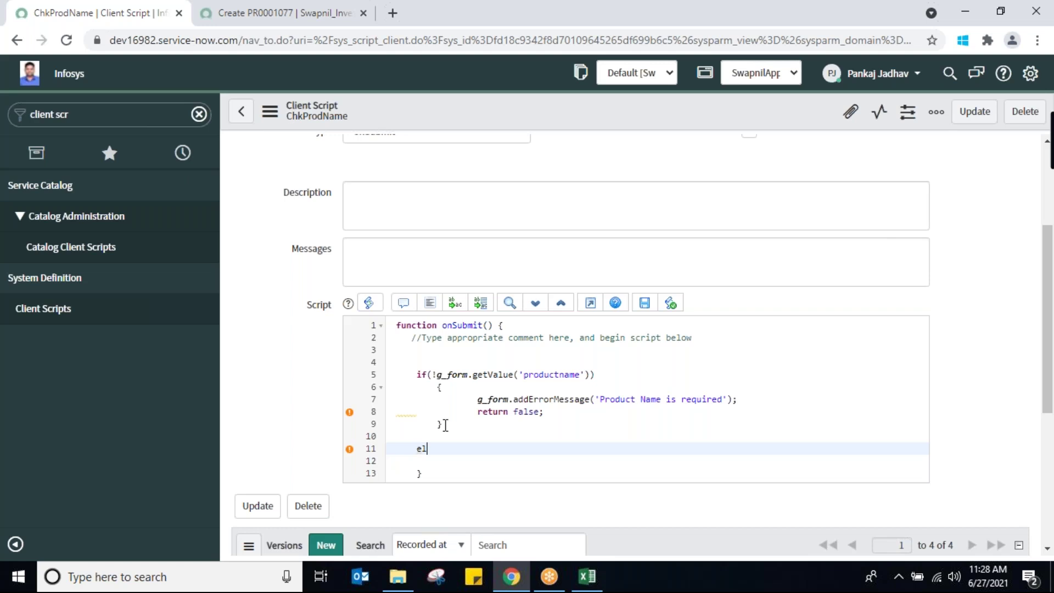
pyautogui.write('se{')
pyautogui.press('Return')
pyautogui.press('Return')
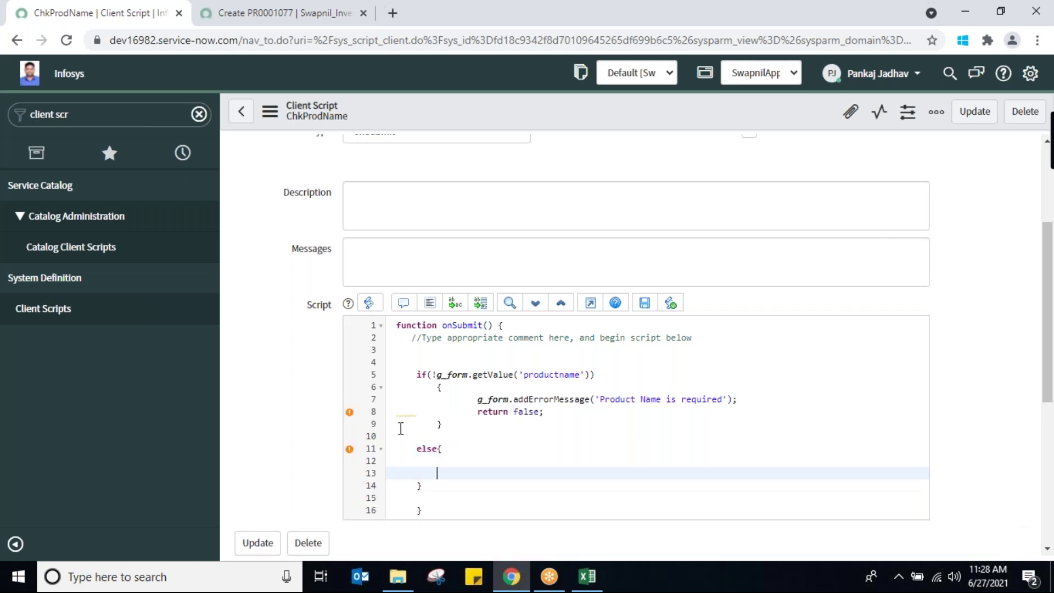
pyautogui.moveTo(415, 373); pyautogui.dragTo(466, 428)
pyautogui.moveTo(405, 449); pyautogui.dragTo(423, 486)
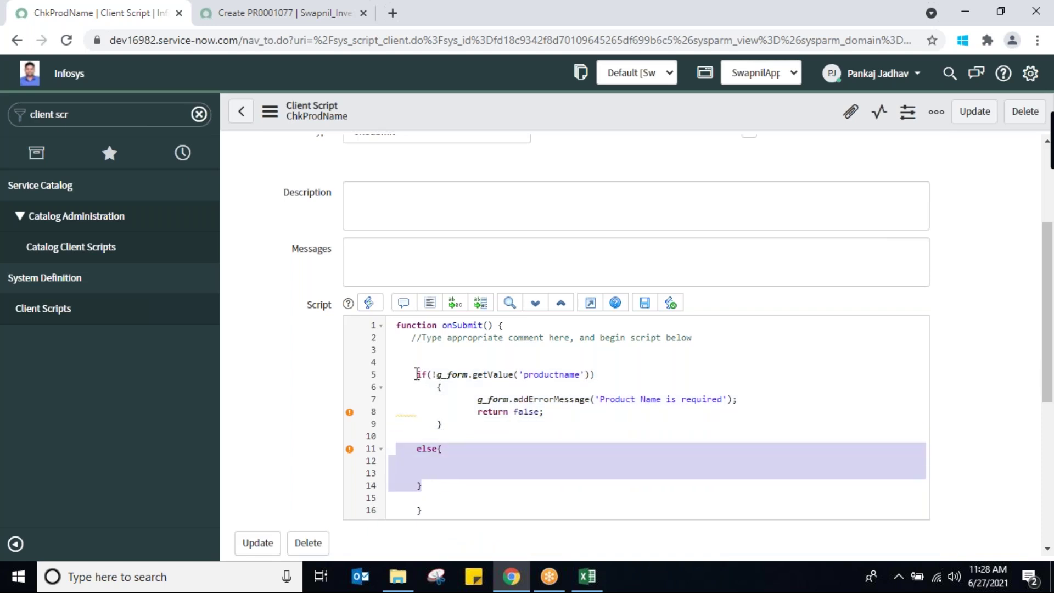
pyautogui.moveTo(417, 374); pyautogui.dragTo(437, 483)
pyautogui.click(464, 472)
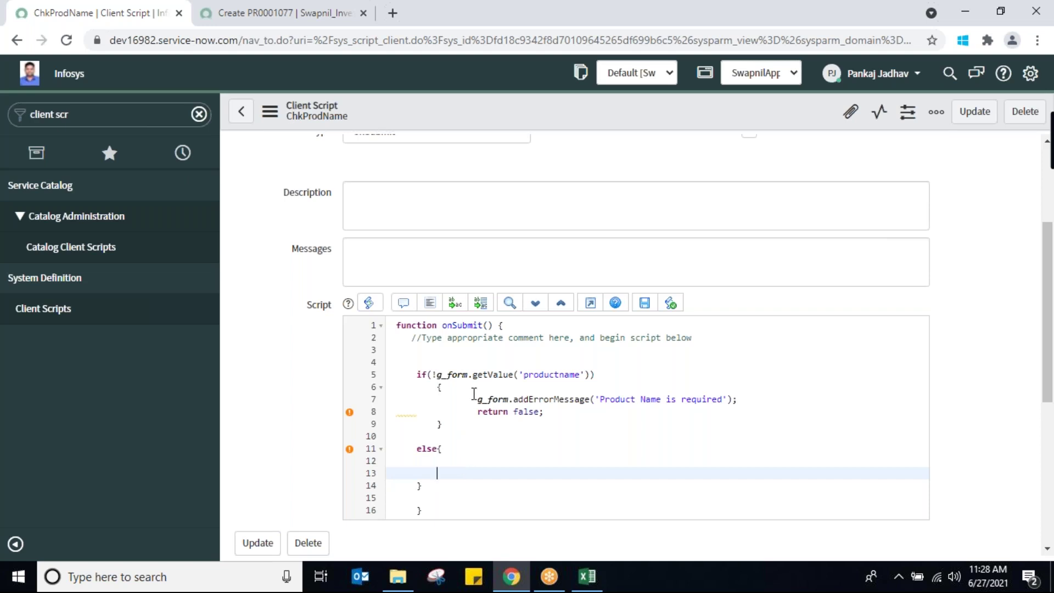
# Put g_form.addInfoMessage('Record Successfully Submitted'); in the else branch and save the script
pyautogui.write('g_form.ad')
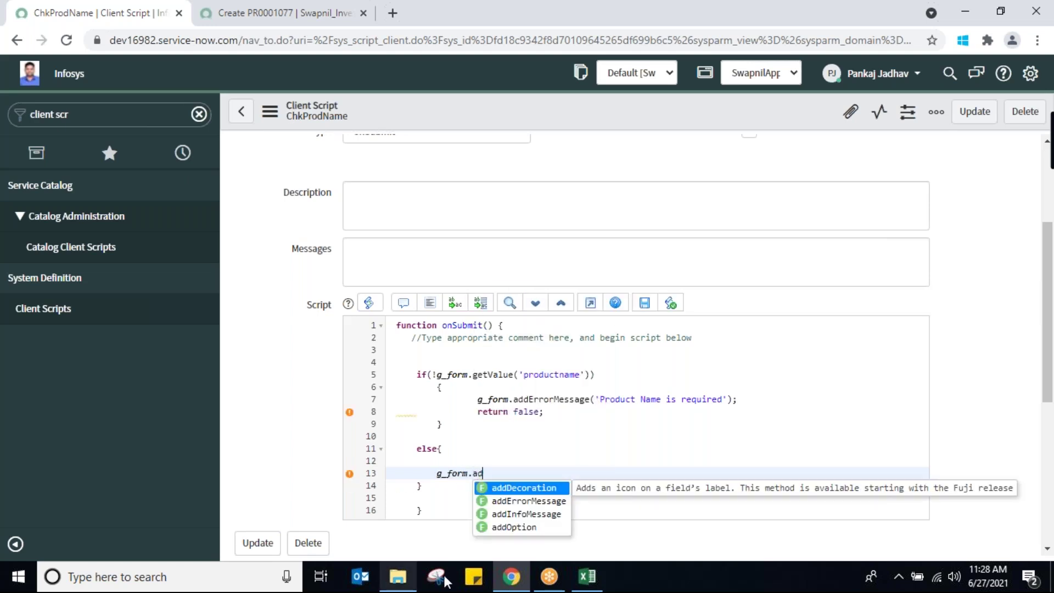
pyautogui.click(543, 515)
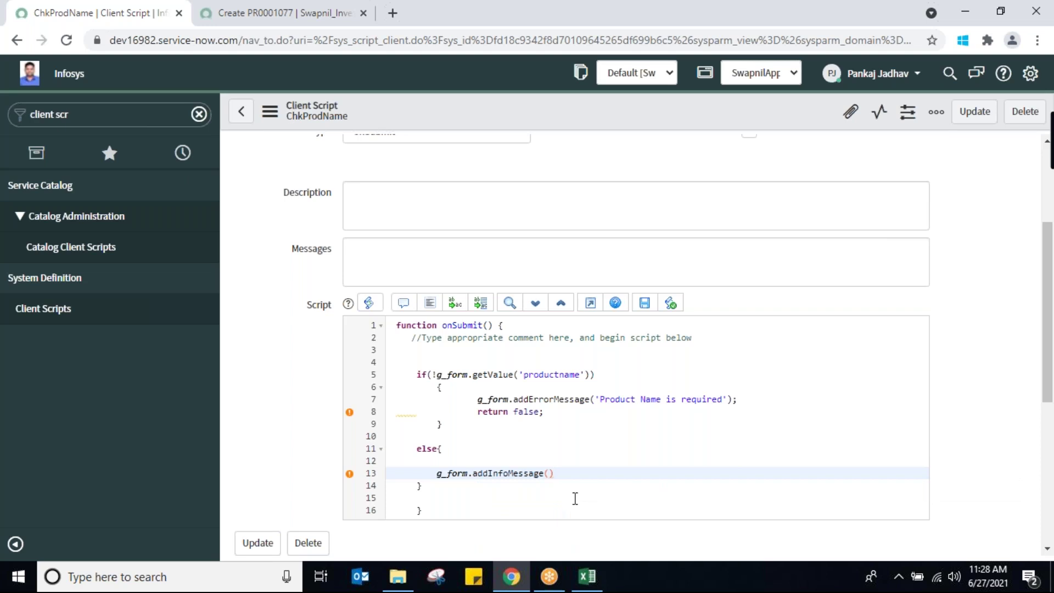
pyautogui.write(';')
pyautogui.press('Left')
pyautogui.press('Left')
pyautogui.write("'Record Successfully Sa")
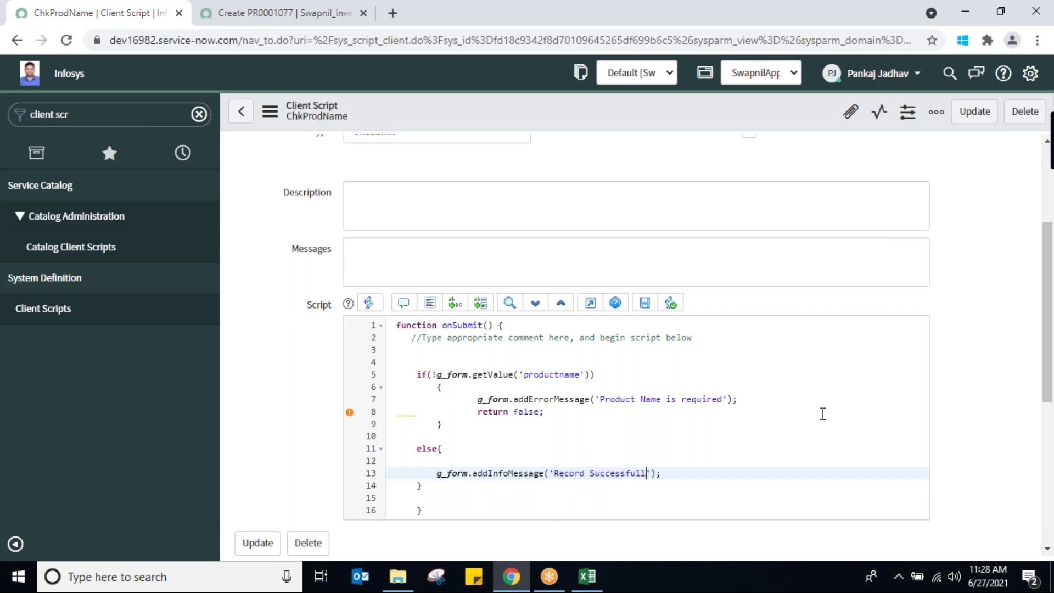
pyautogui.press('BackSpace')
pyautogui.write('ubmitted')
pyautogui.rightClick(582, 106)
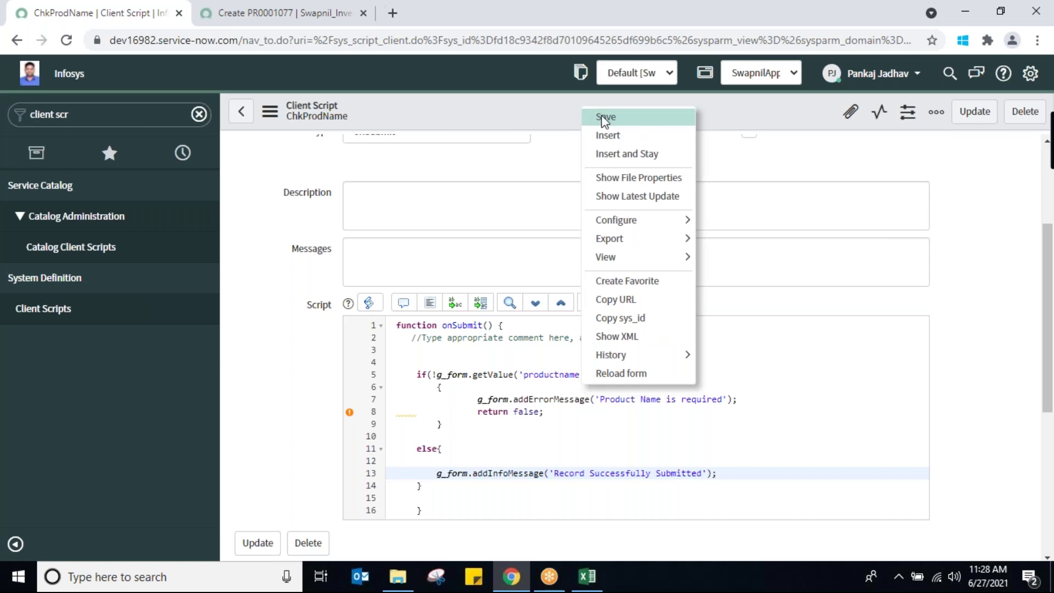
pyautogui.click(604, 118)
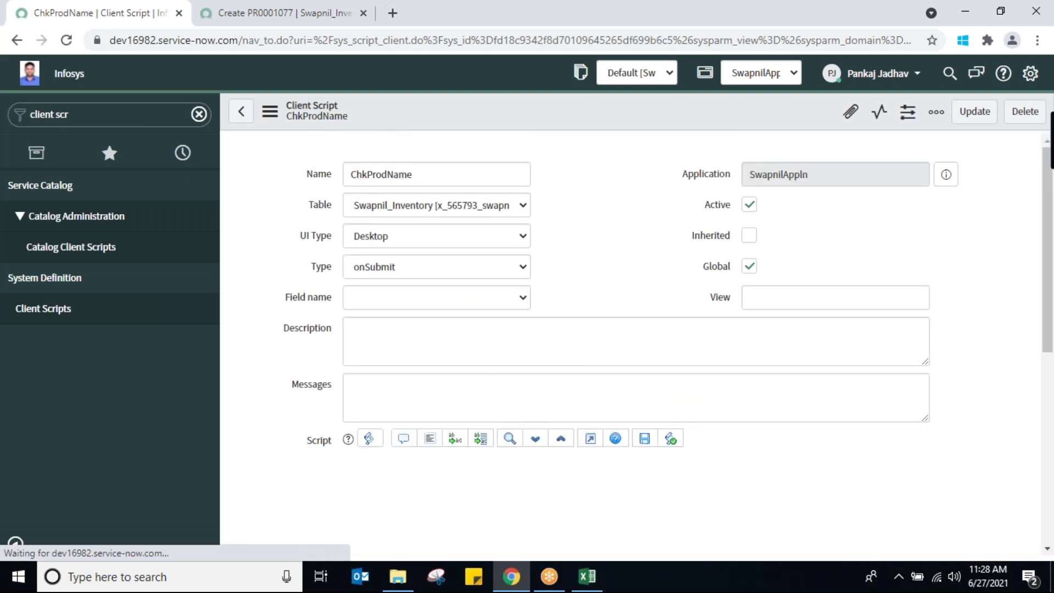
pyautogui.click(255, 22)
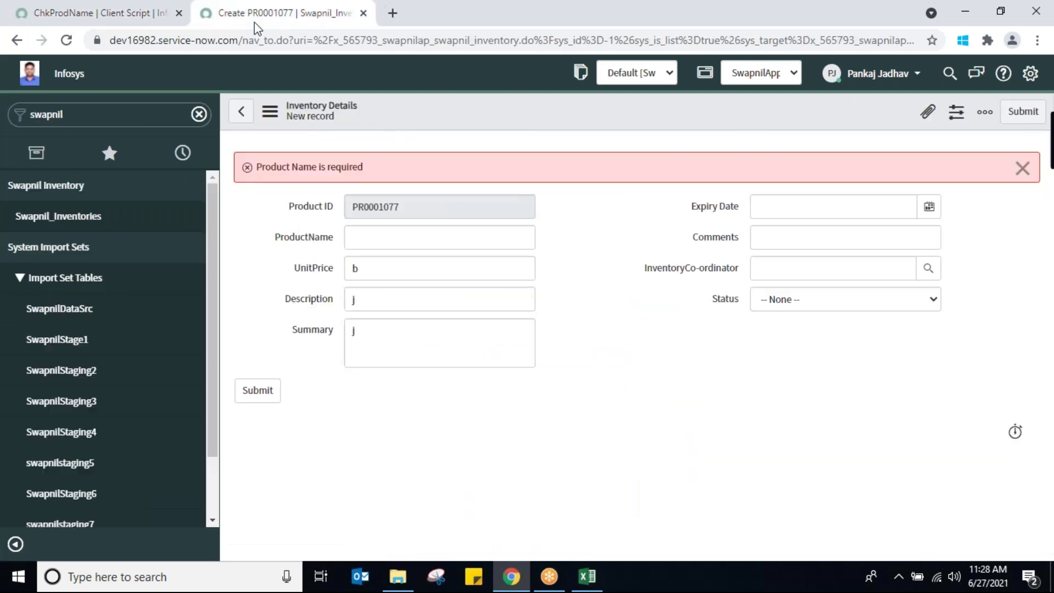
# Leave the unsaved form and start a new record in Swapnil_Inventories
pyautogui.click(44, 218)
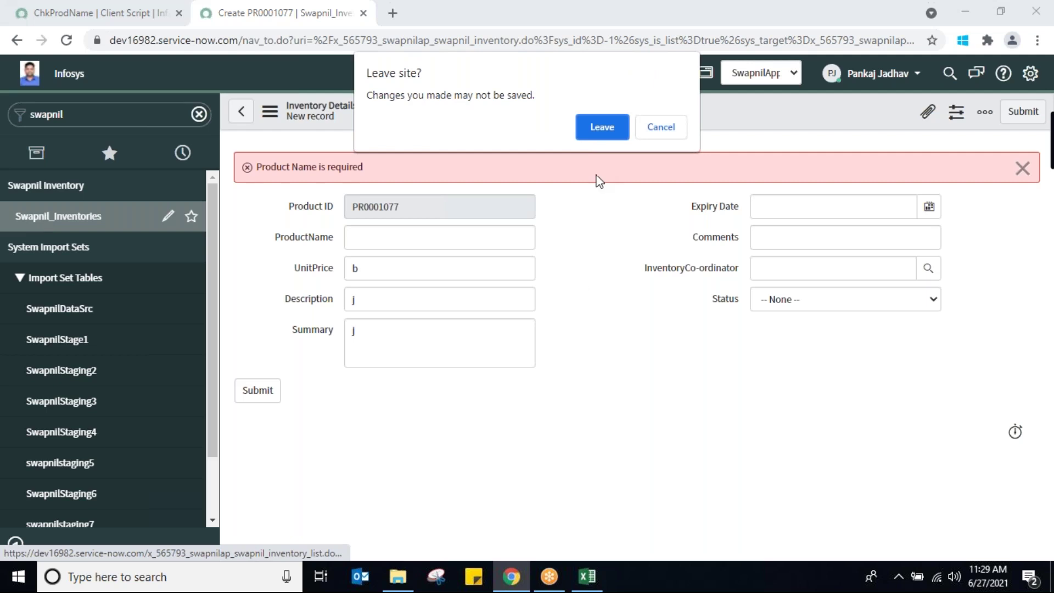
pyautogui.click(602, 128)
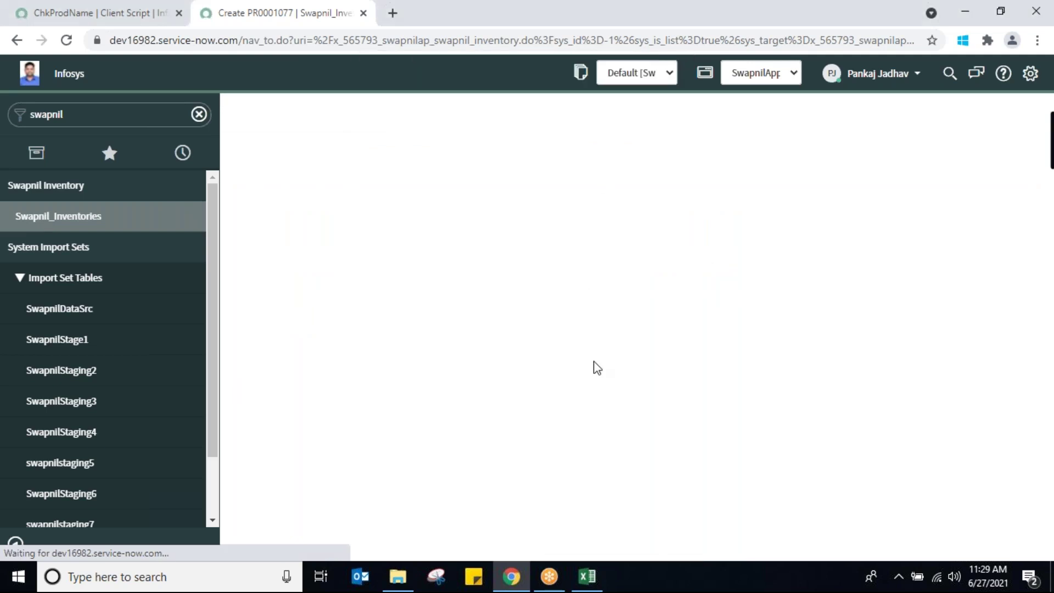
pyautogui.click(369, 112)
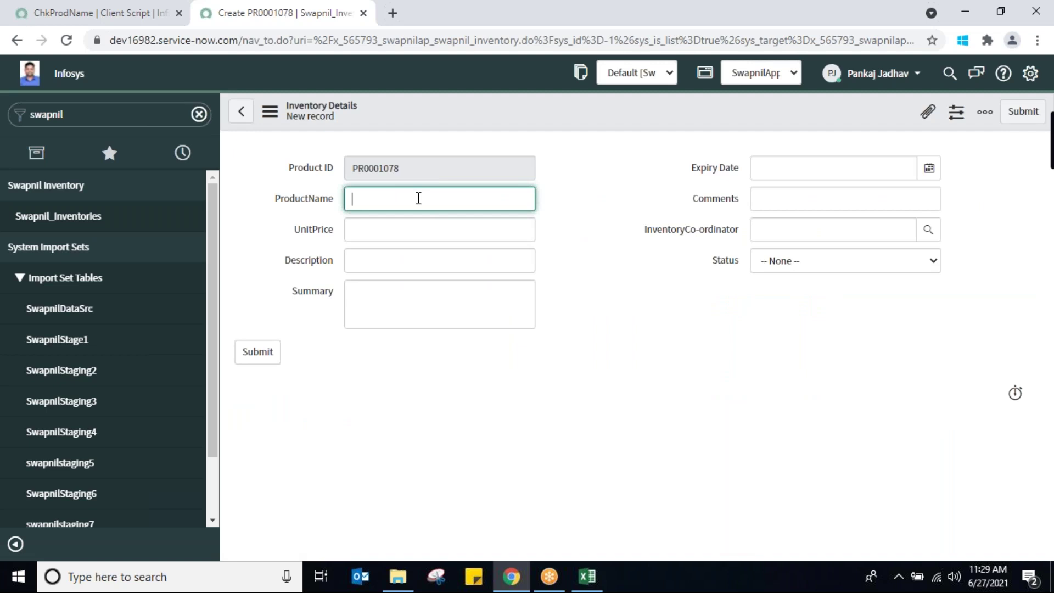
# Enter ProductName gemini sunflwr, UnitPrice 5, Description wgs and Summary het, then save record PR0001078
pyautogui.write('gemini sunflwr')
pyautogui.click(407, 229)
pyautogui.write('5')
pyautogui.click(414, 262)
pyautogui.write('wgs')
pyautogui.click(415, 304)
pyautogui.write('het')
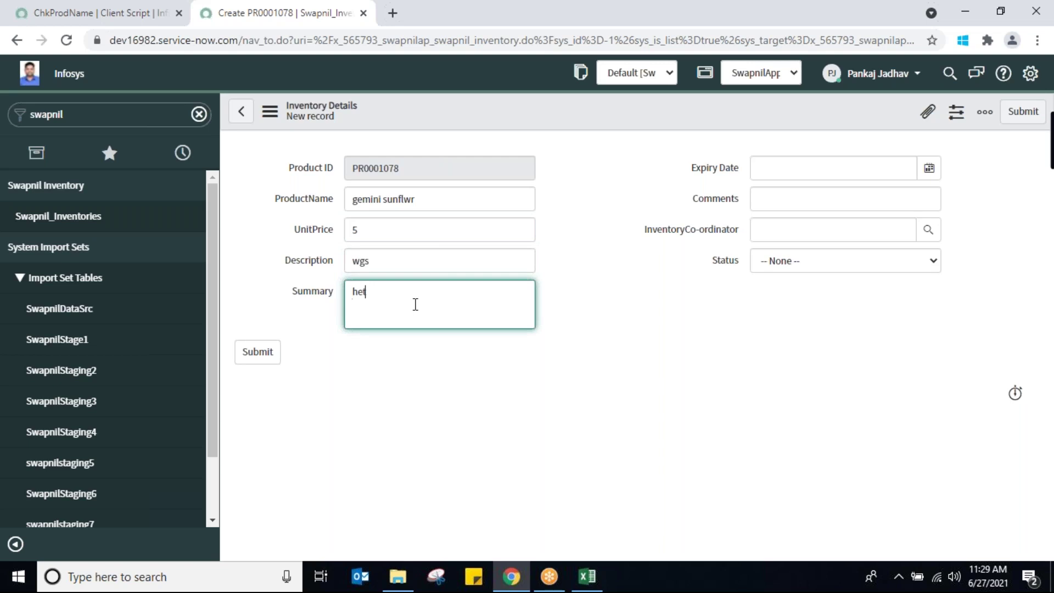
pyautogui.rightClick(646, 111)
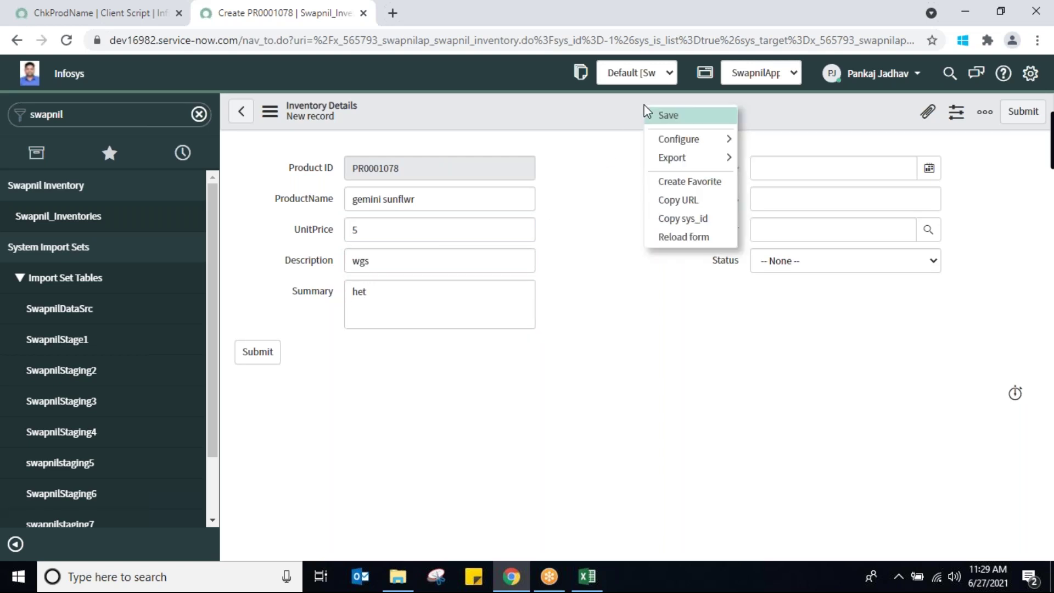
pyautogui.click(661, 117)
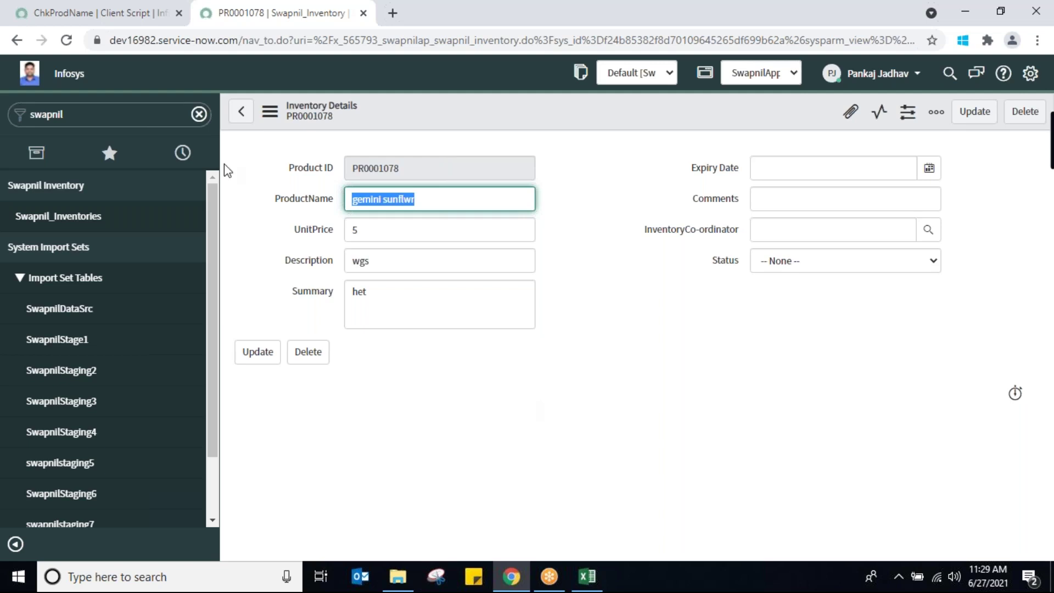
# Switch back to the ChkProdName onSubmit script and review its line-13 success message
pyautogui.click(98, 22)
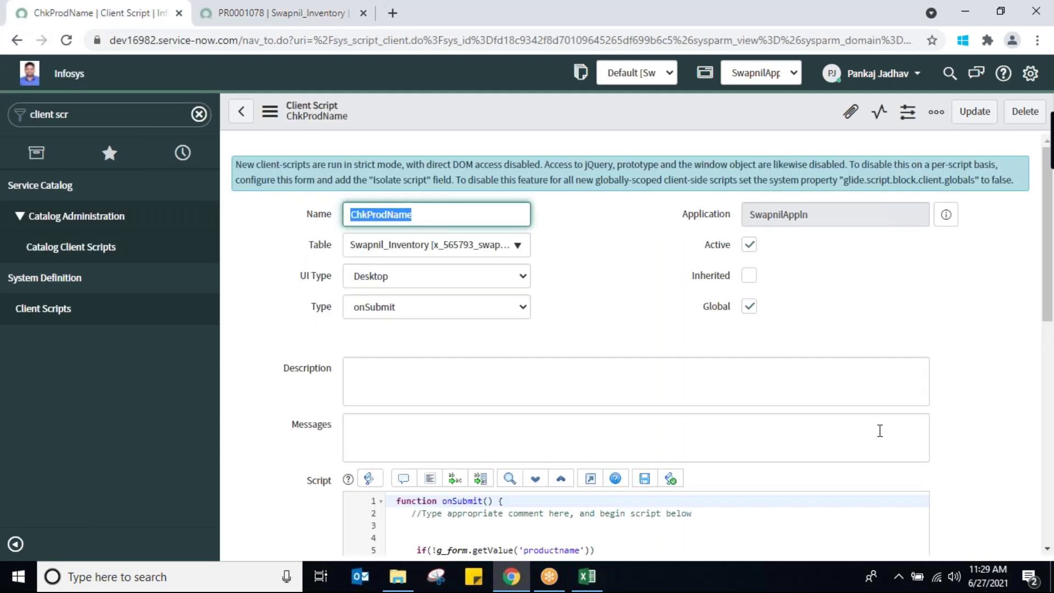
pyautogui.scroll(-4, 1047, 307)
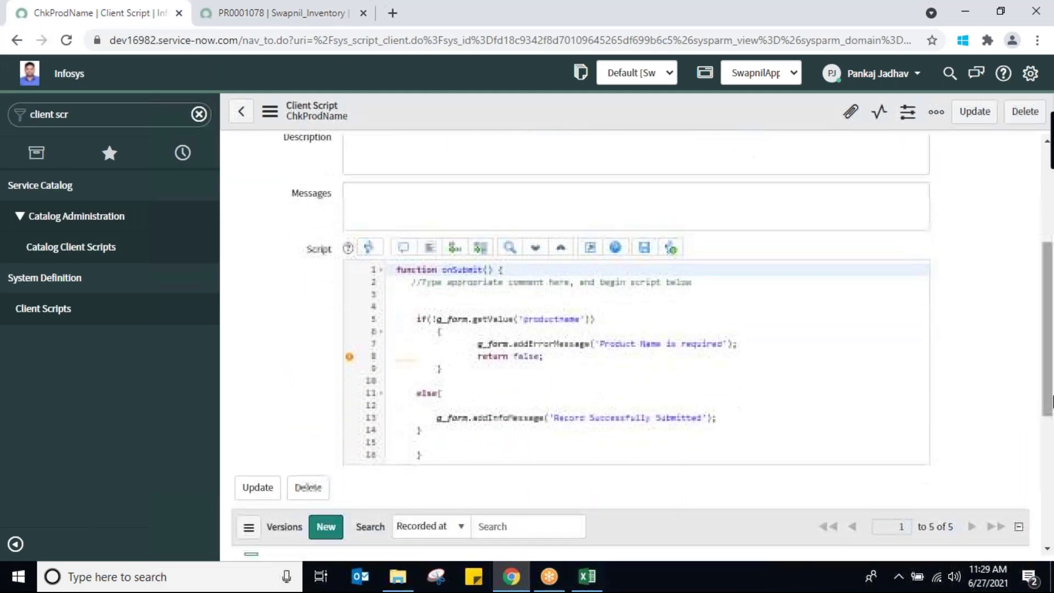
pyautogui.click(762, 417)
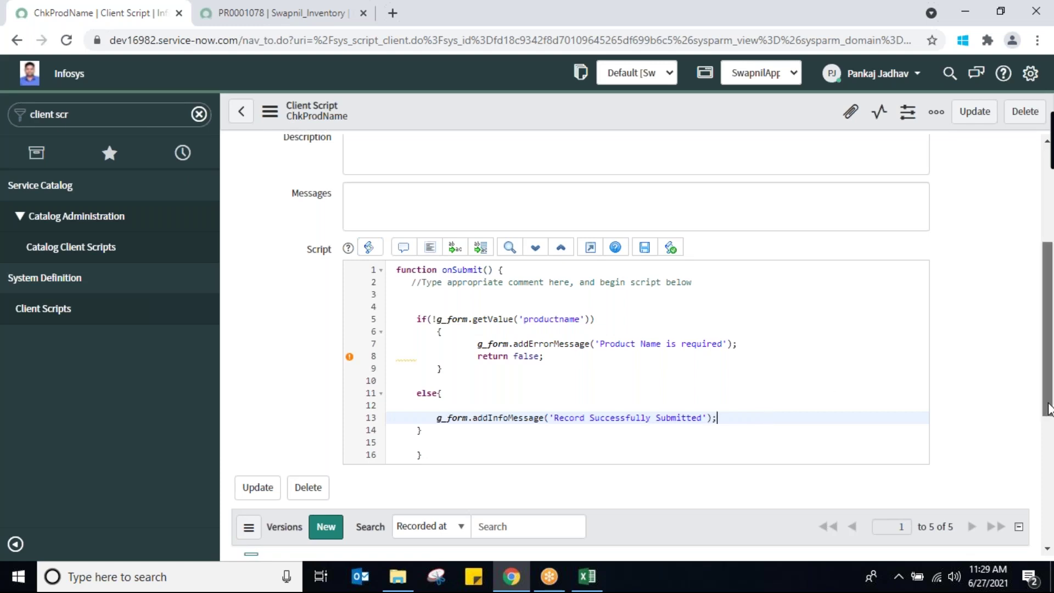
pyautogui.scroll(5, 931, 249)
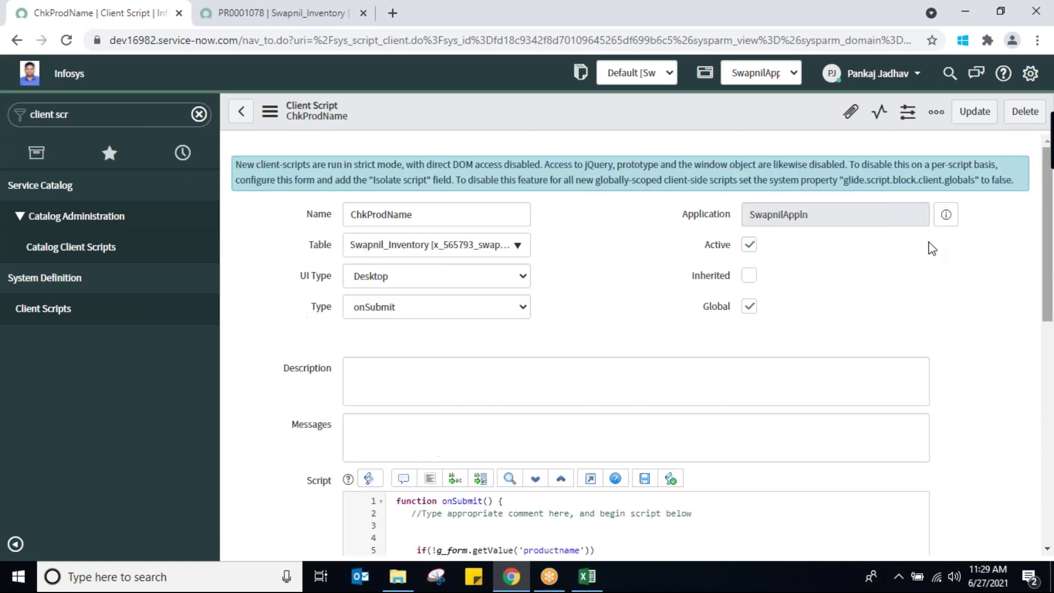
pyautogui.click(44, 310)
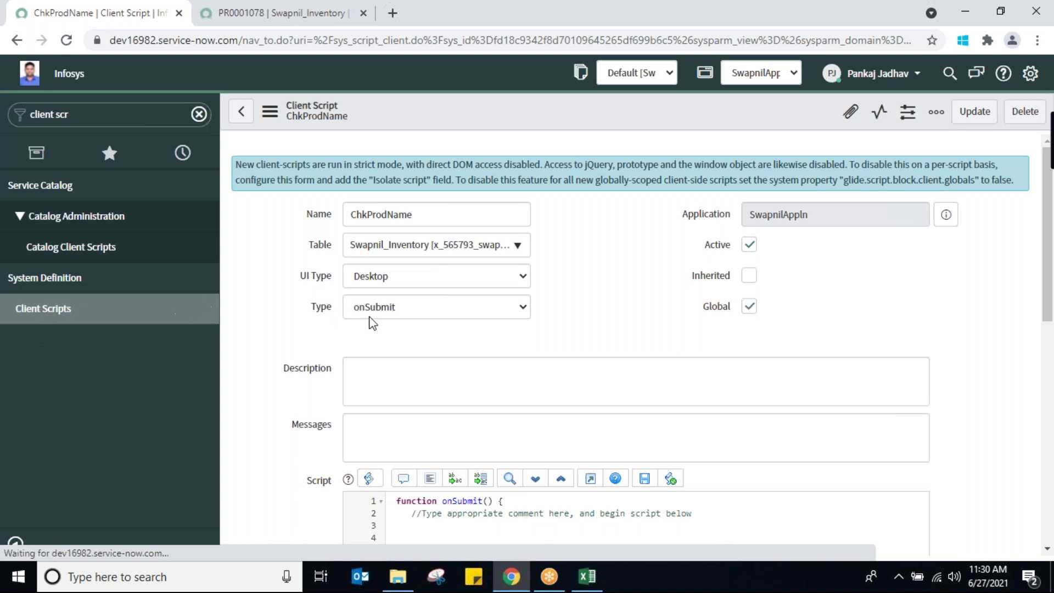
# Set ChkProdName's Active value to false inline in the client scripts list
pyautogui.click(748, 245)
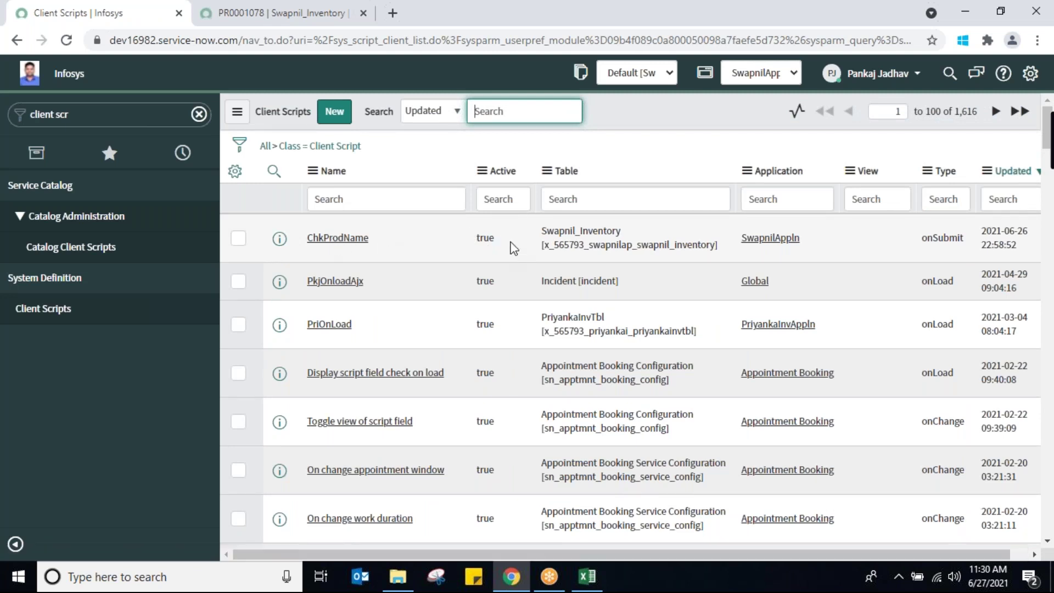
pyautogui.click(502, 238)
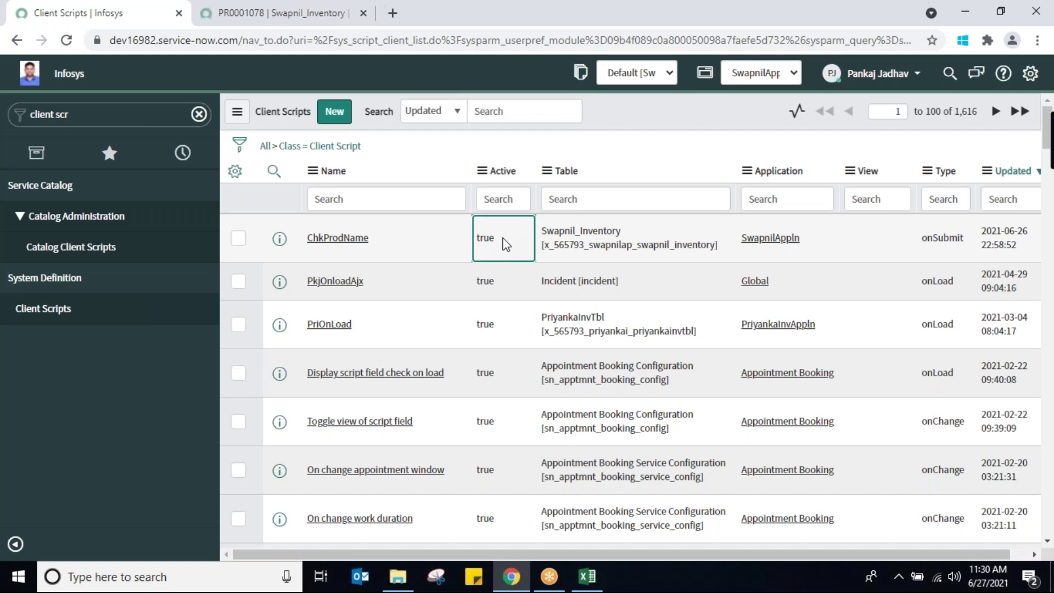
pyautogui.doubleClick(506, 244)
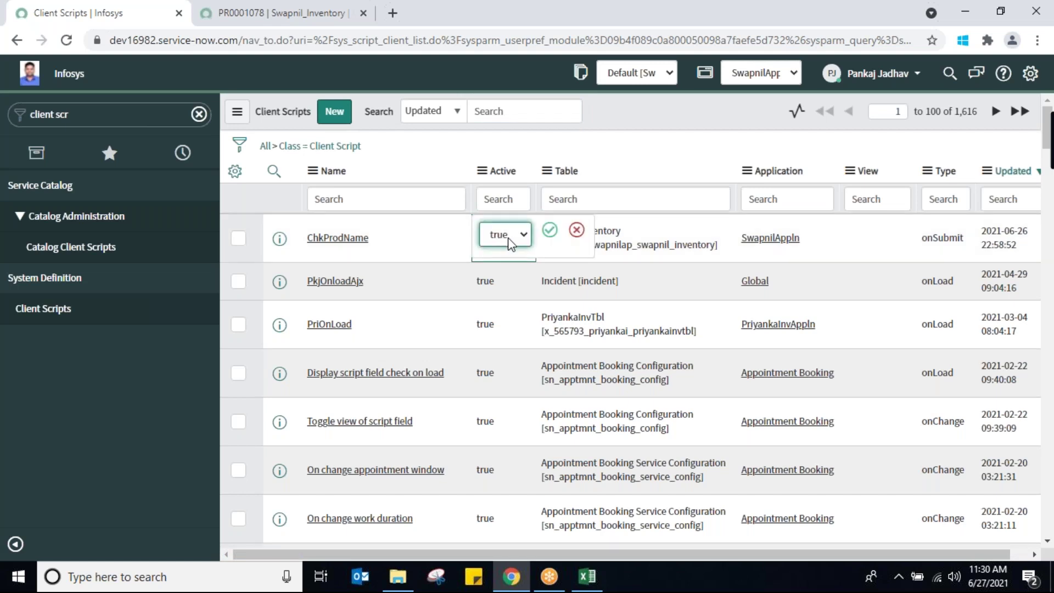
pyautogui.click(511, 241)
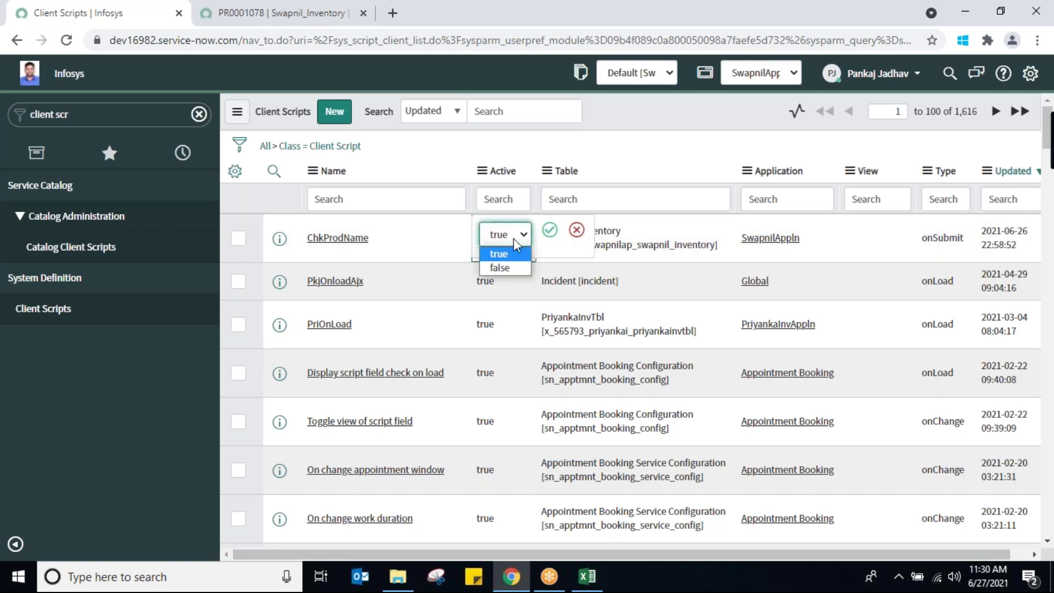
pyautogui.click(512, 267)
pyautogui.click(549, 233)
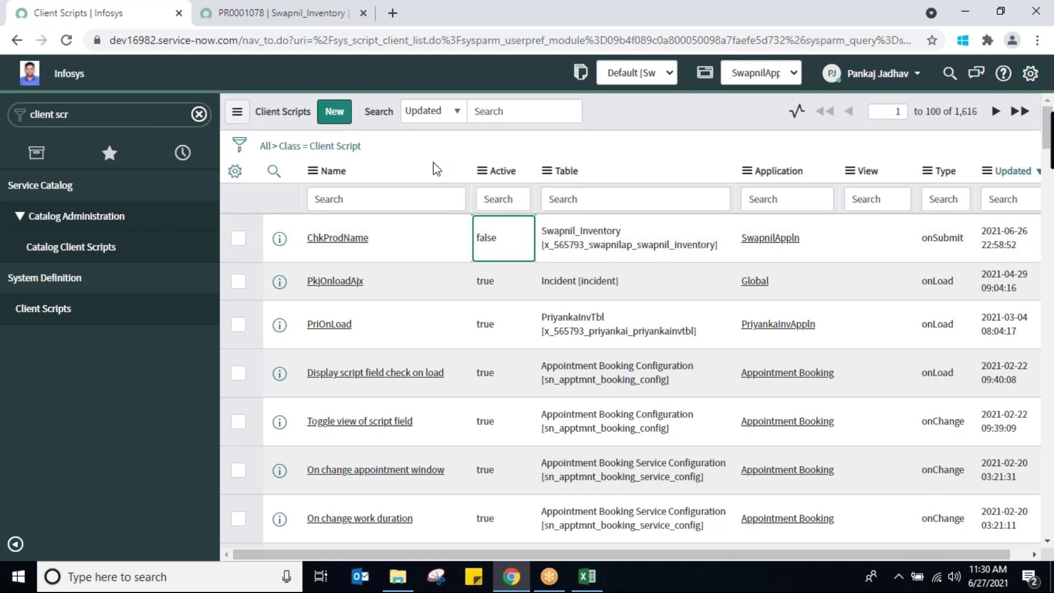
# Reload the Client Scripts list and start a new client script record
pyautogui.click(267, 15)
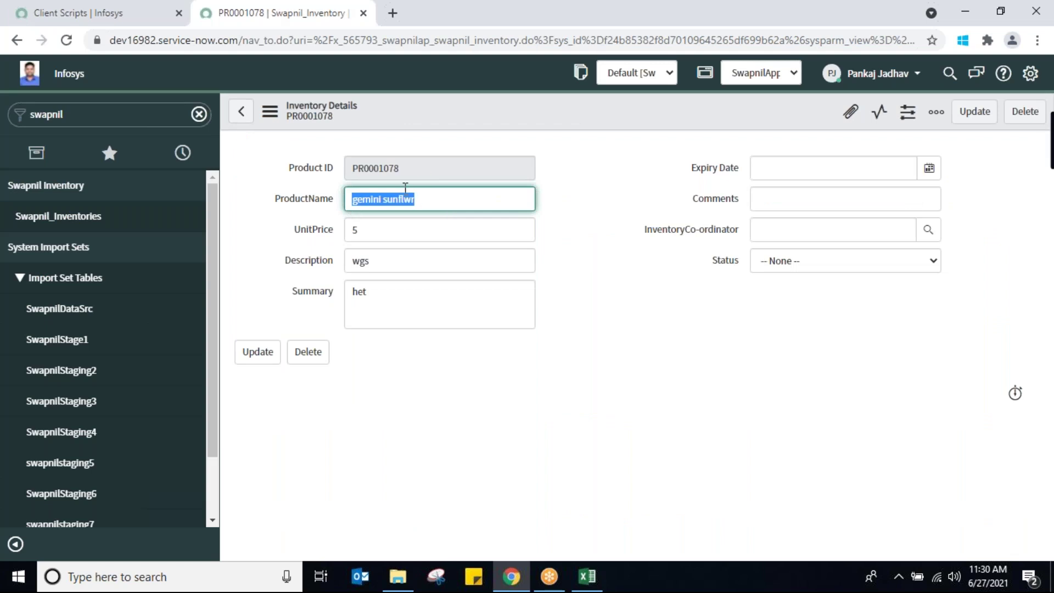
pyautogui.click(100, 14)
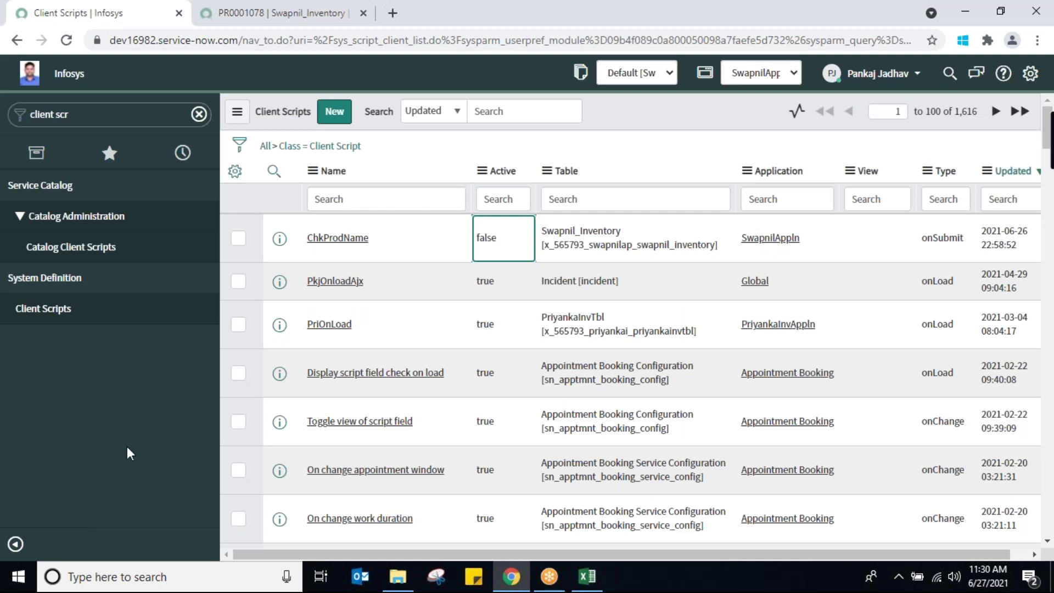
pyautogui.click(46, 317)
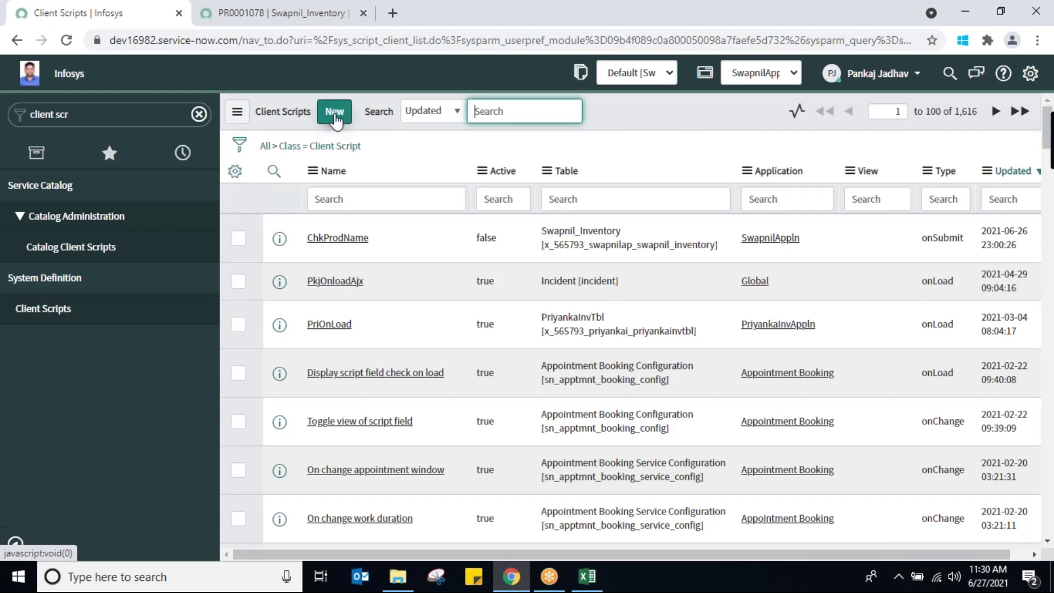
pyautogui.click(335, 112)
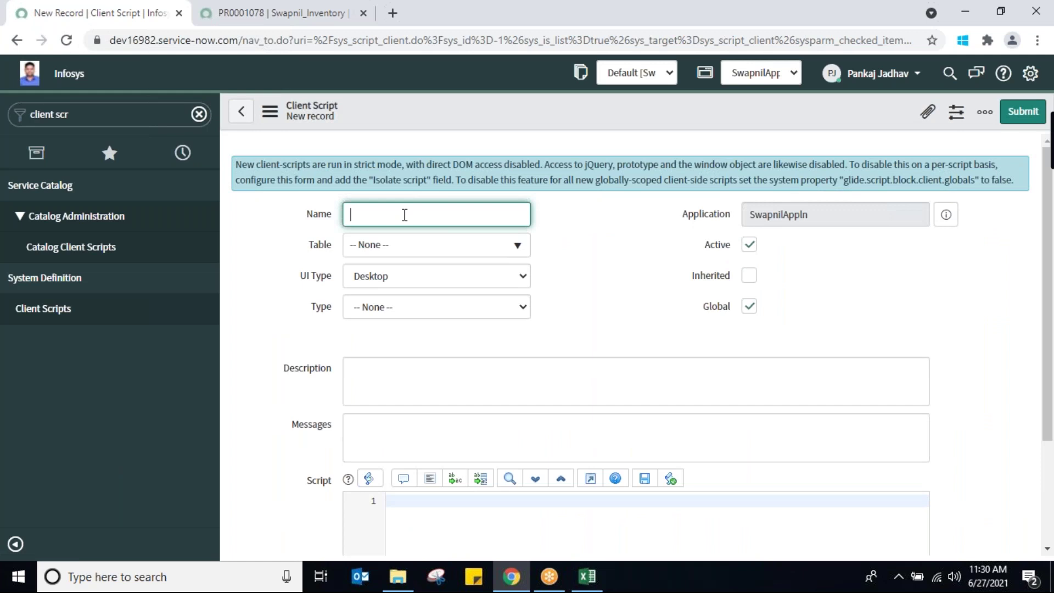
# Name the new client script SwapnilOnCellEdit and apply it to the Swapnil_Inventory table
pyautogui.write('C')
pyautogui.write('nCe')
pyautogui.write('llE')
pyautogui.write('dit')
pyautogui.click(351, 214)
pyautogui.write('Swapnil')
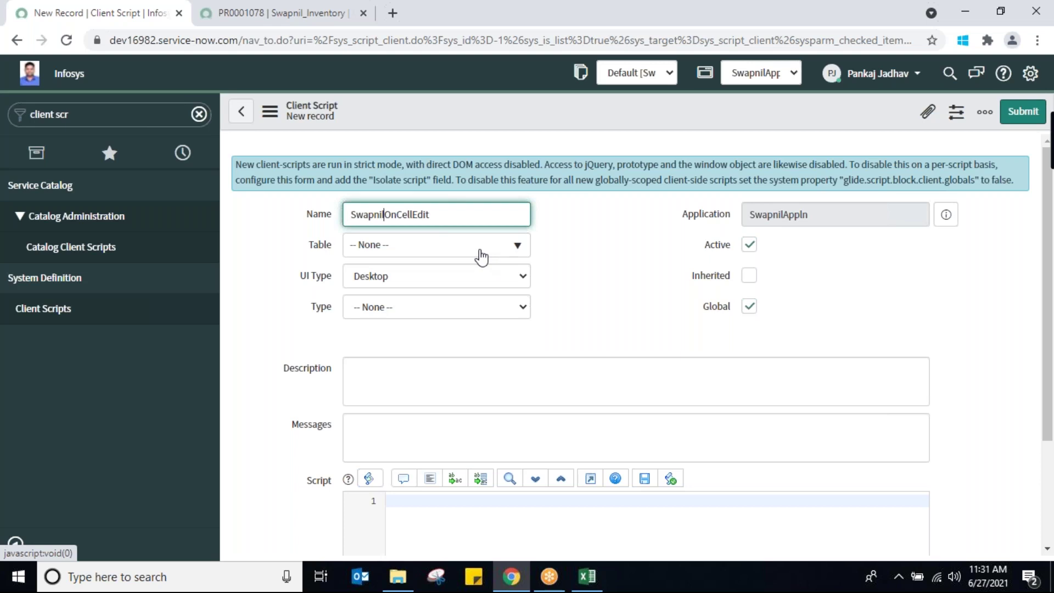
pyautogui.click(481, 256)
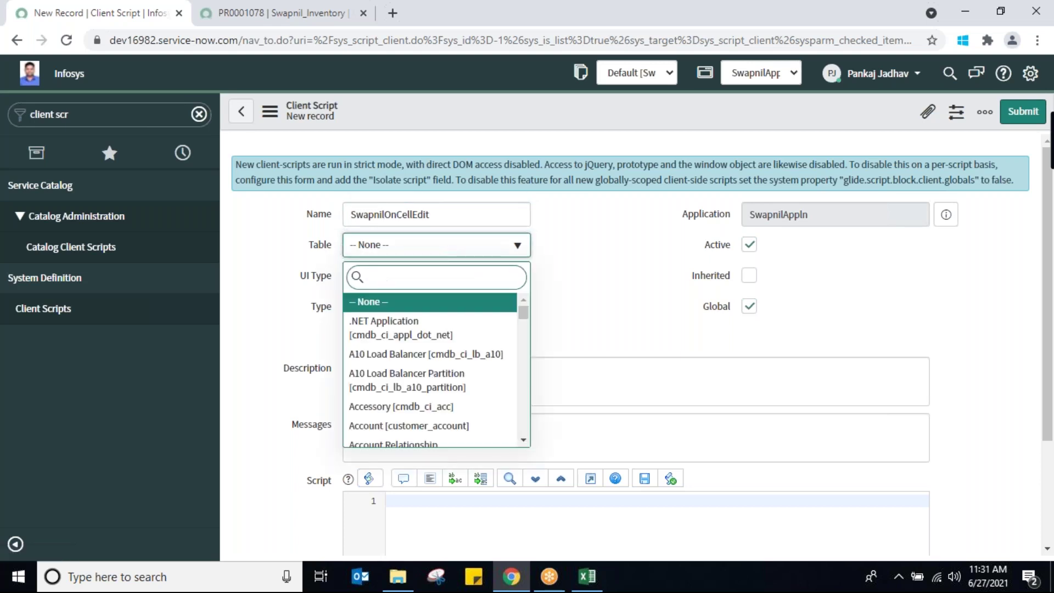
pyautogui.write('swapn')
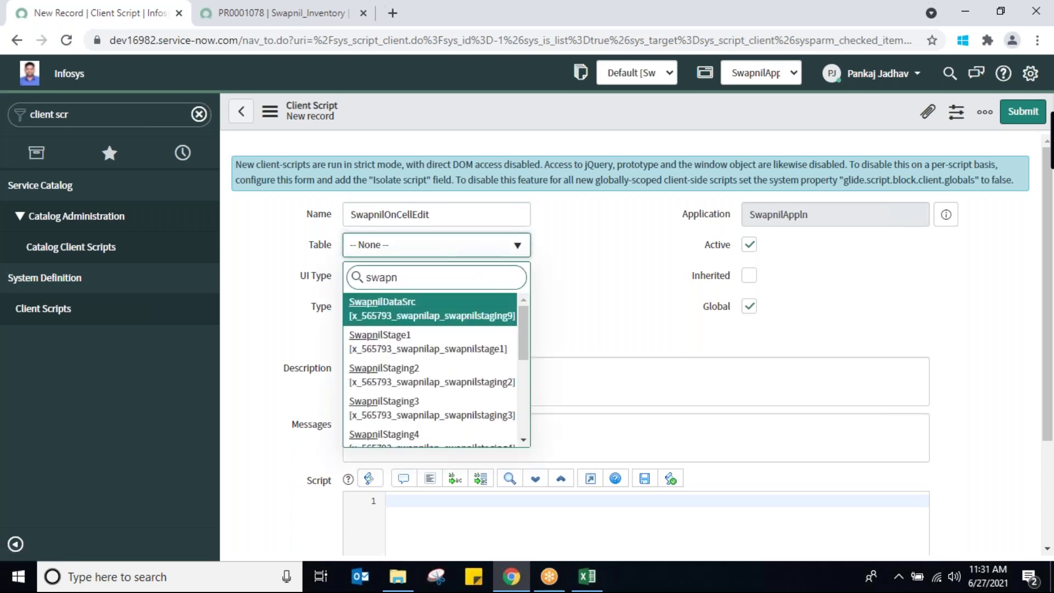
pyautogui.scroll(-5, 522, 338)
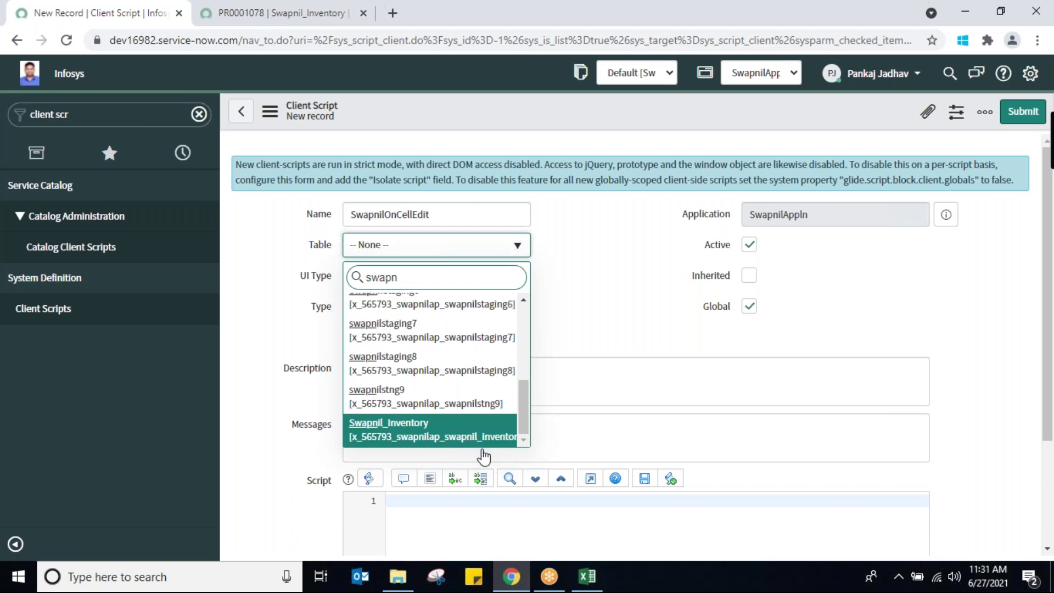
pyautogui.click(397, 431)
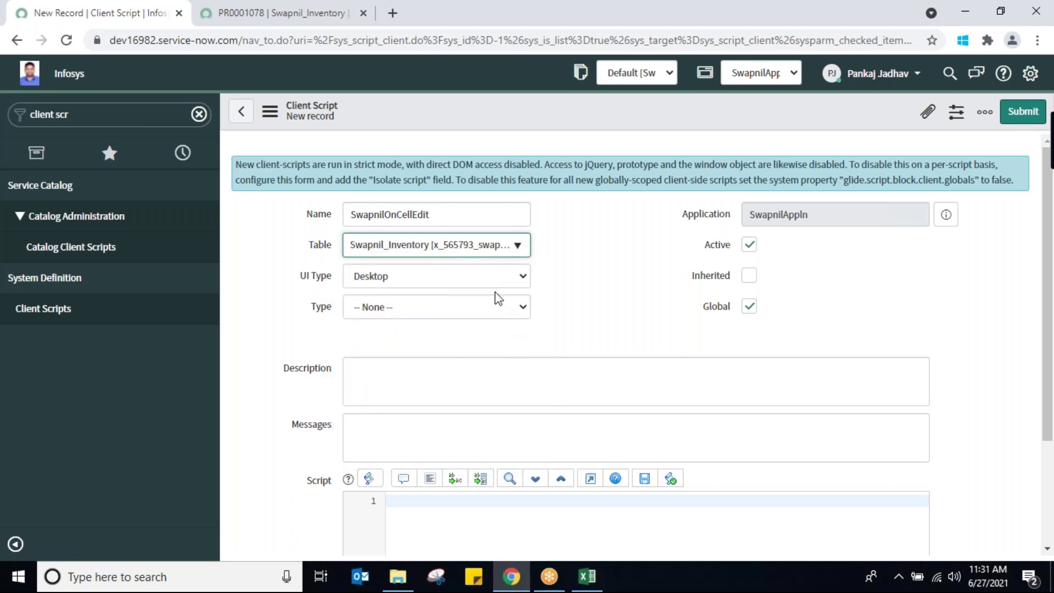
pyautogui.click(498, 316)
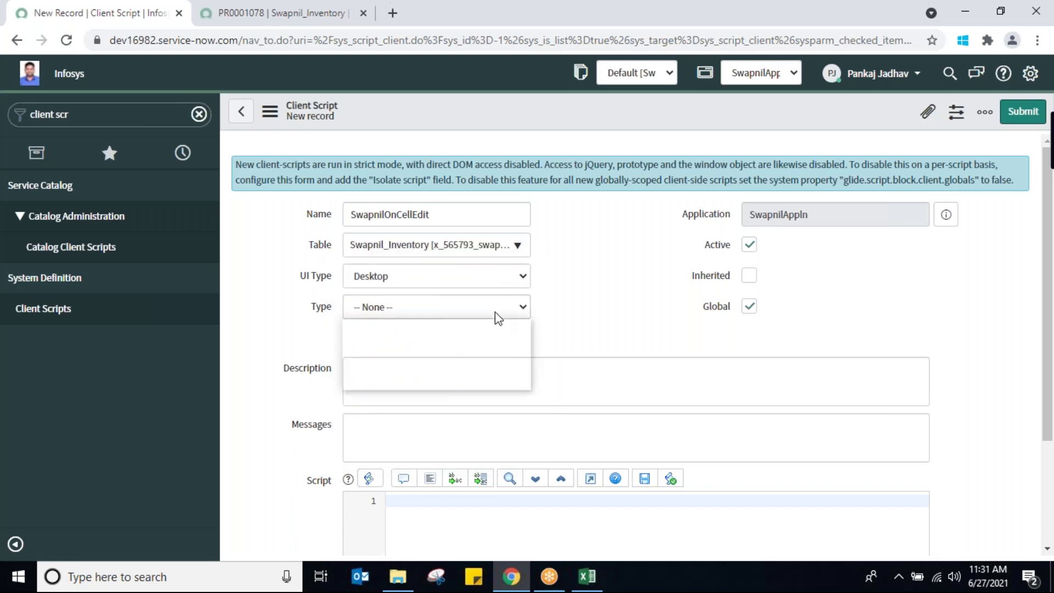
# Make the script an onCellEdit type watching the Comments field, then return to PR0001078
pyautogui.click(473, 344)
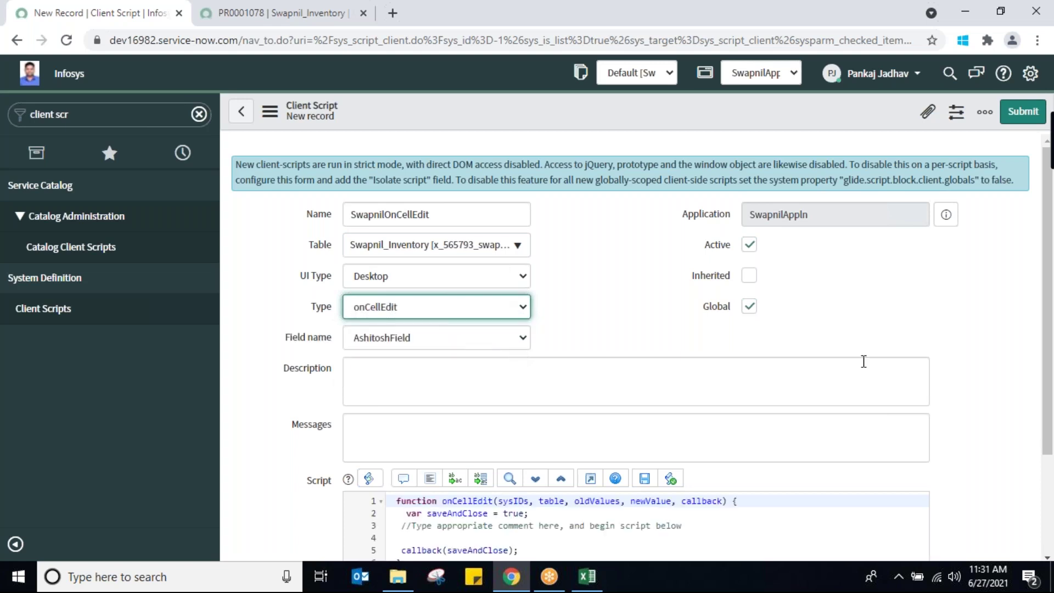
pyautogui.click(619, 394)
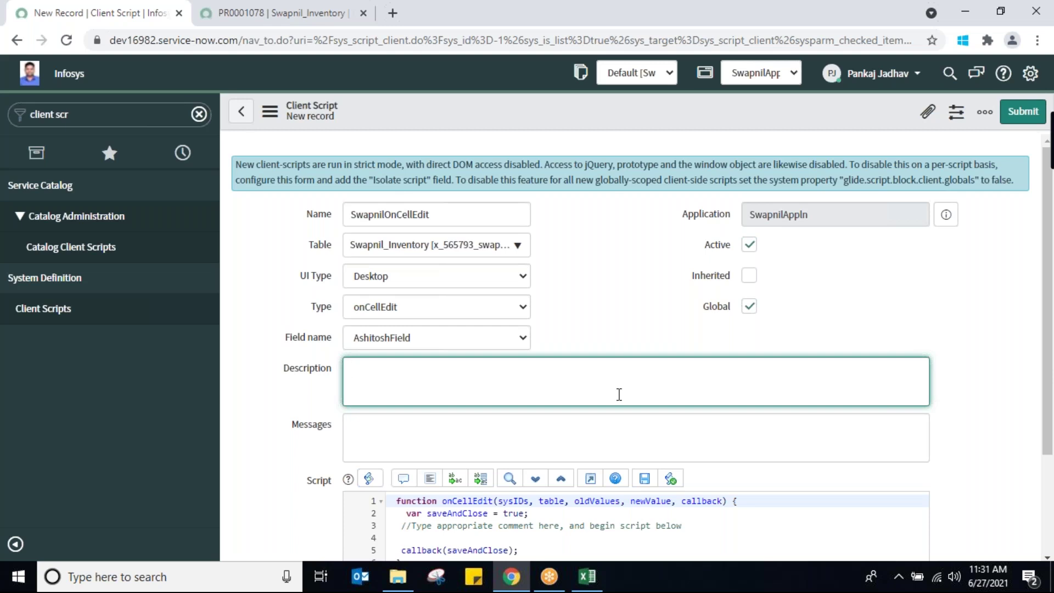
pyautogui.click(498, 340)
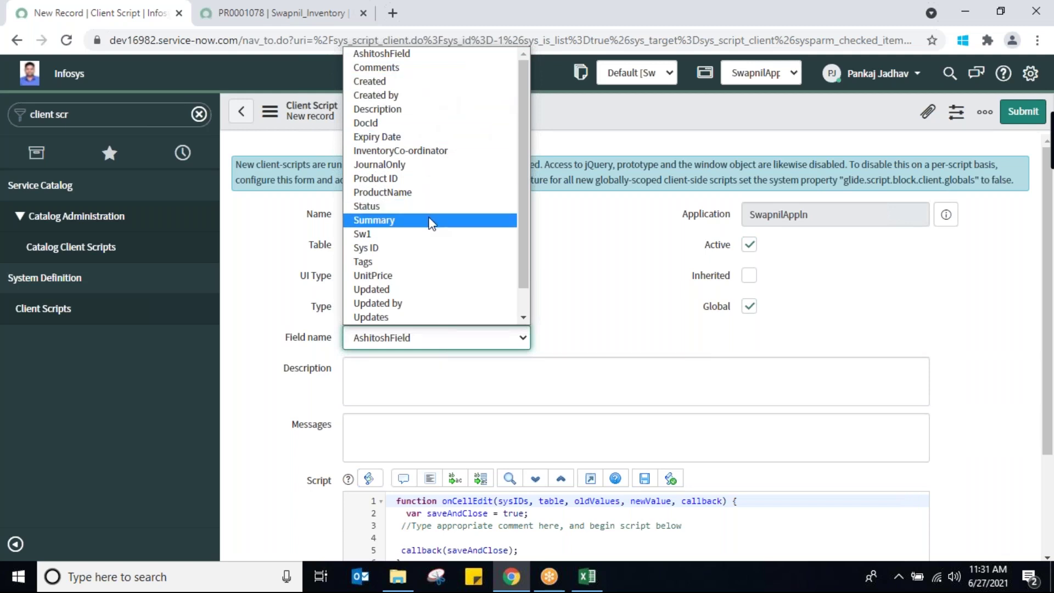
pyautogui.click(411, 68)
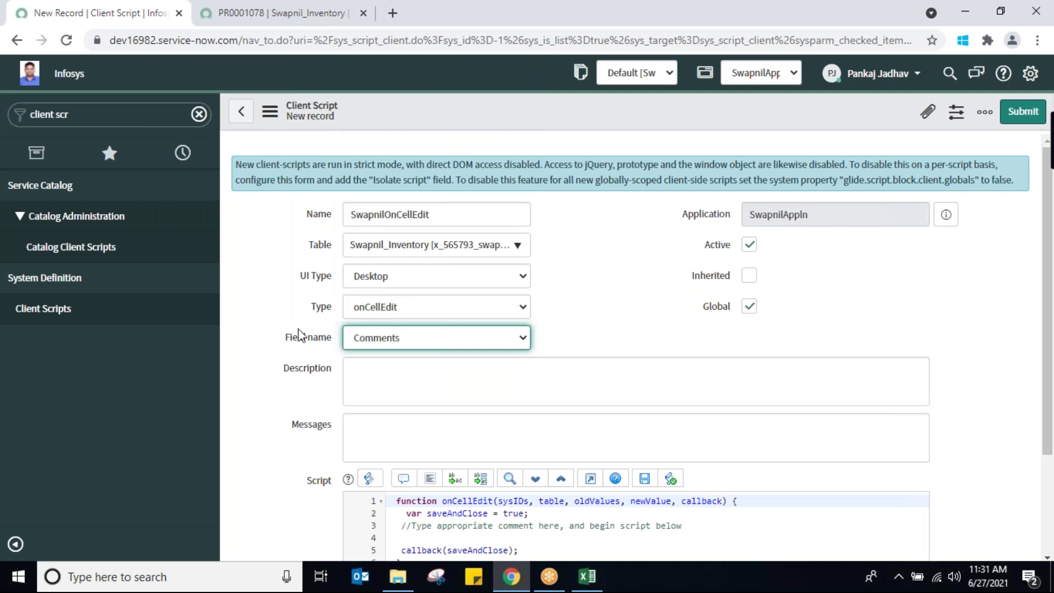
pyautogui.click(269, 12)
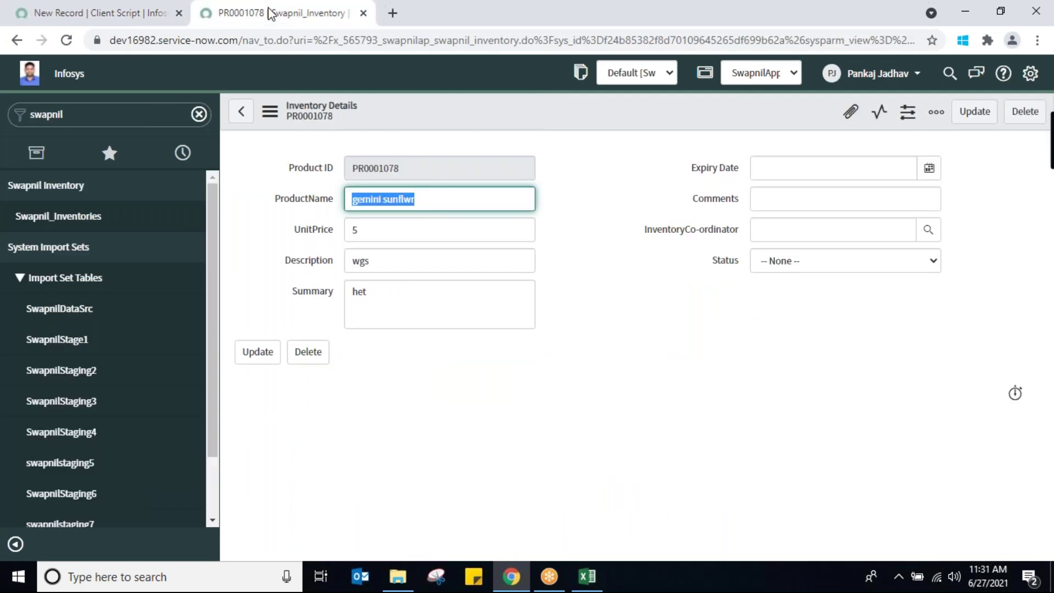
# In the Swapnil_Inventories list, enter an abbreviated name in PR0001078's Comments cell
pyautogui.click(85, 214)
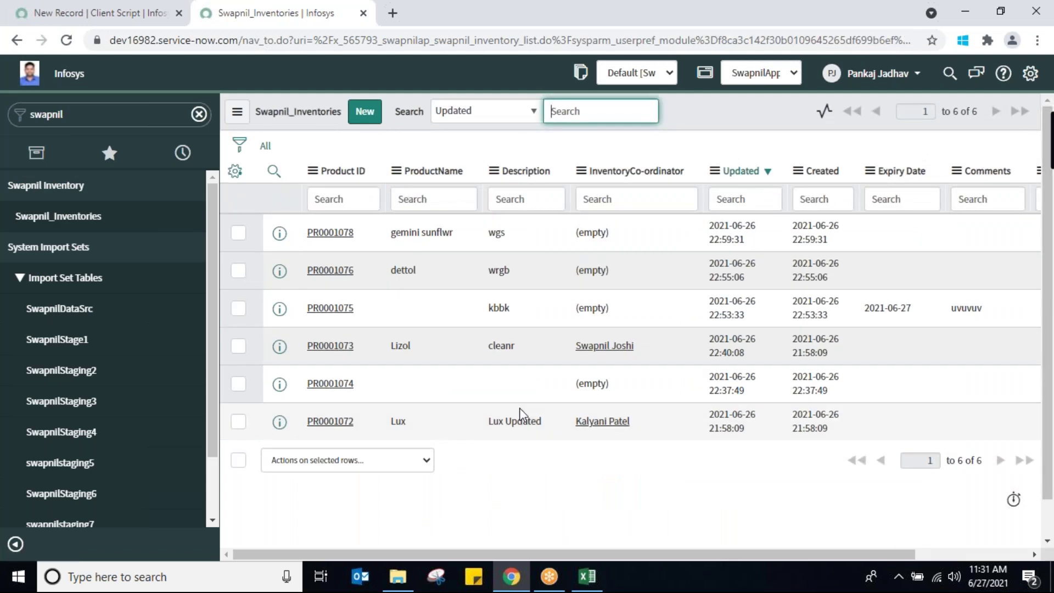
pyautogui.click(982, 234)
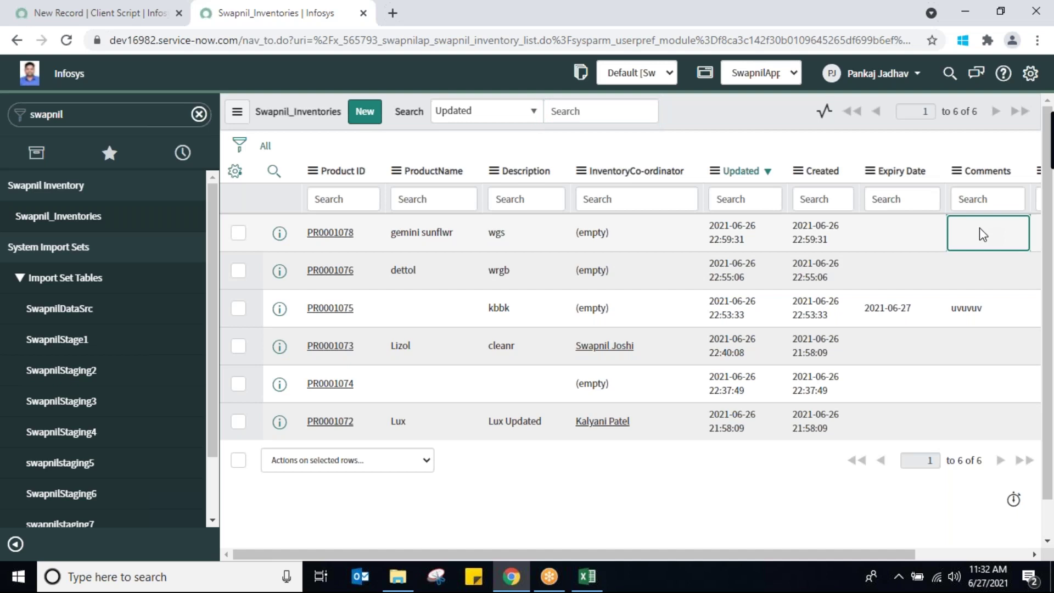
pyautogui.press('Return')
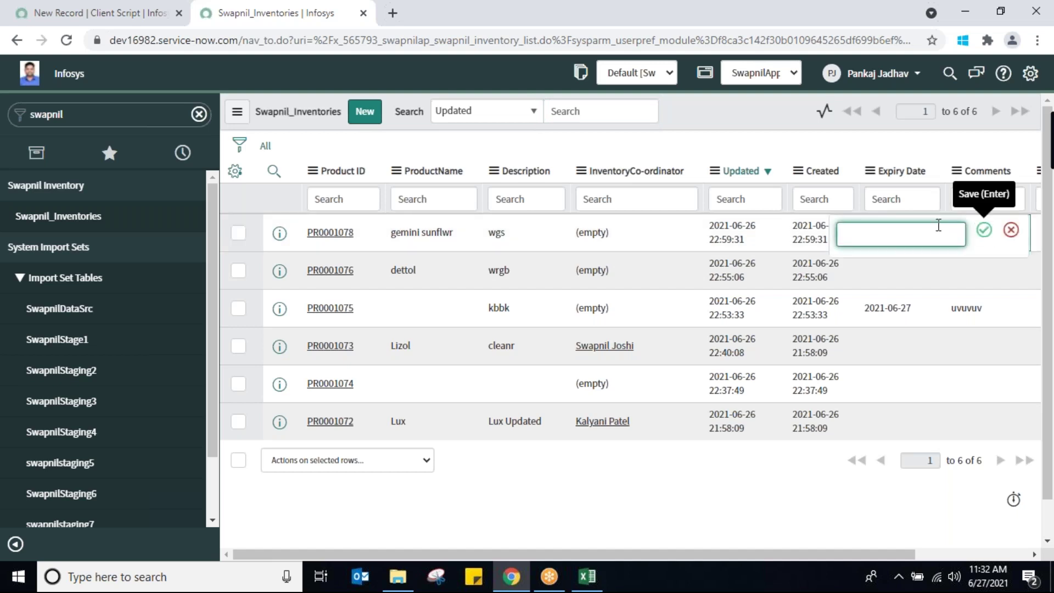
pyautogui.write('pkj')
pyautogui.click(985, 231)
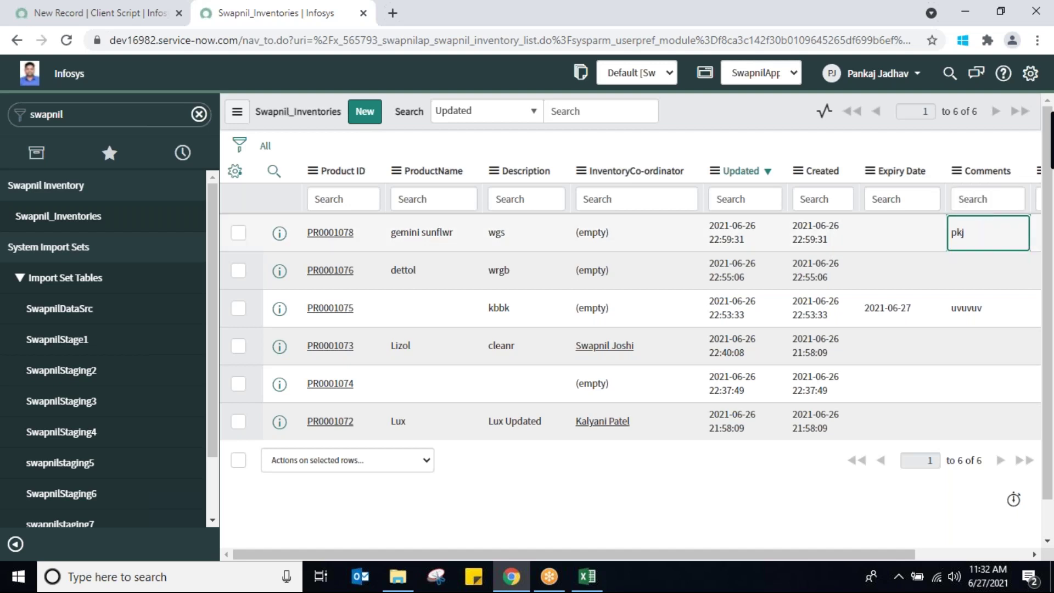
# Replace PR0001078's comment with a person's full name and return to the client script form
pyautogui.doubleClick(961, 233)
pyautogui.doubleClick(983, 232)
pyautogui.write('Pank')
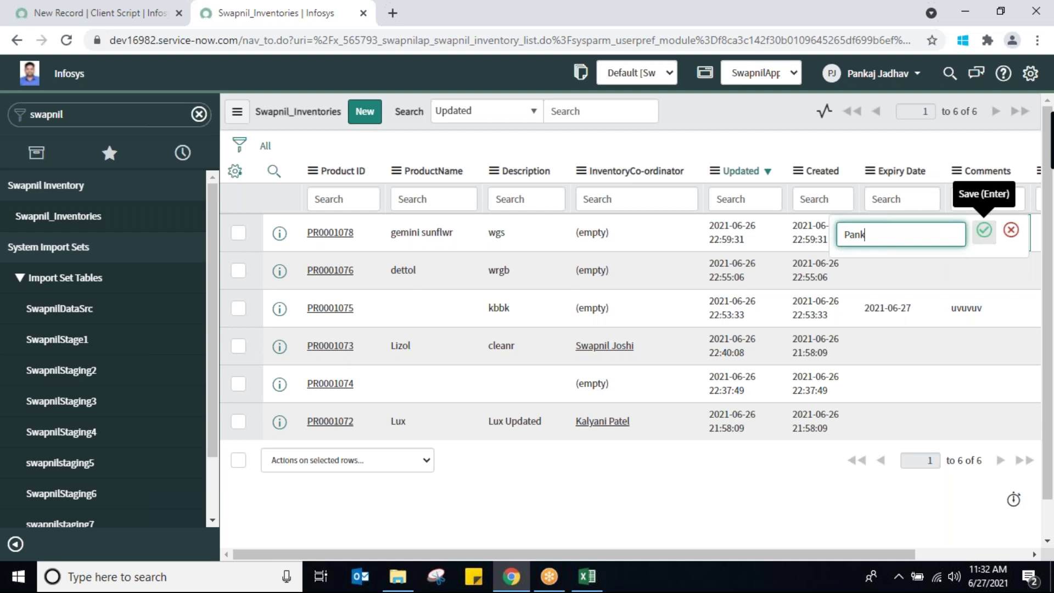
pyautogui.write('aj')
pyautogui.click(983, 235)
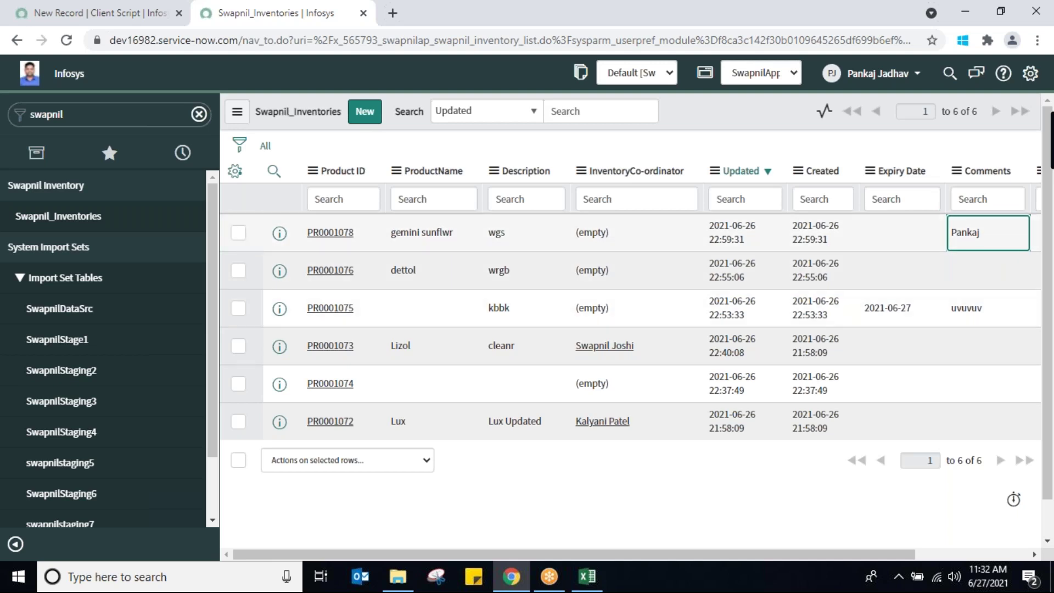
pyautogui.click(110, 15)
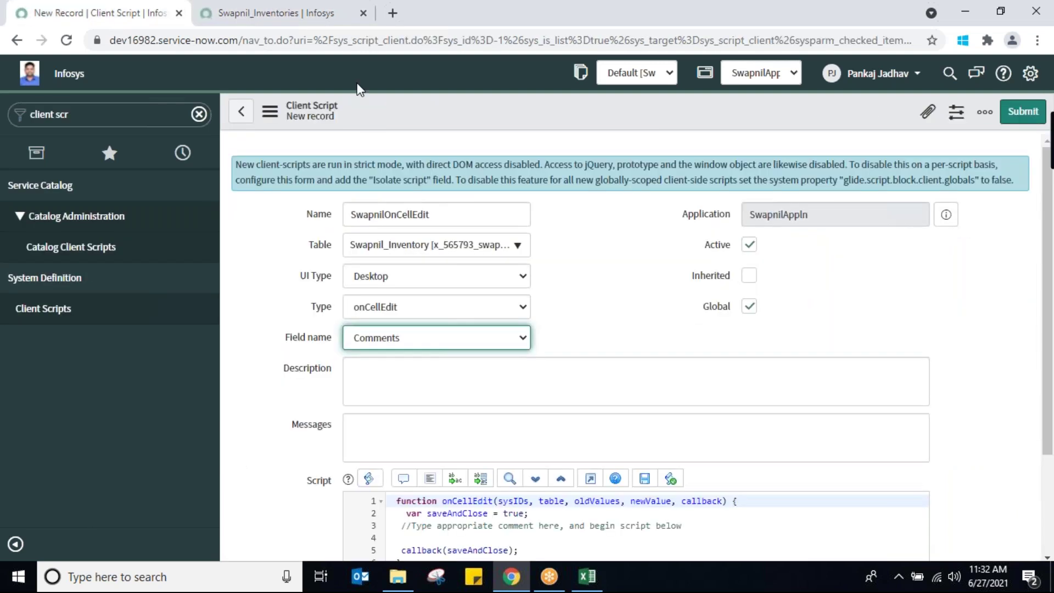
# Begin the script body with an if(g_form.getValue()) line below the template comment, then open PR0001078
pyautogui.moveTo(1049, 264); pyautogui.dragTo(1041, 376)
pyautogui.click(694, 390)
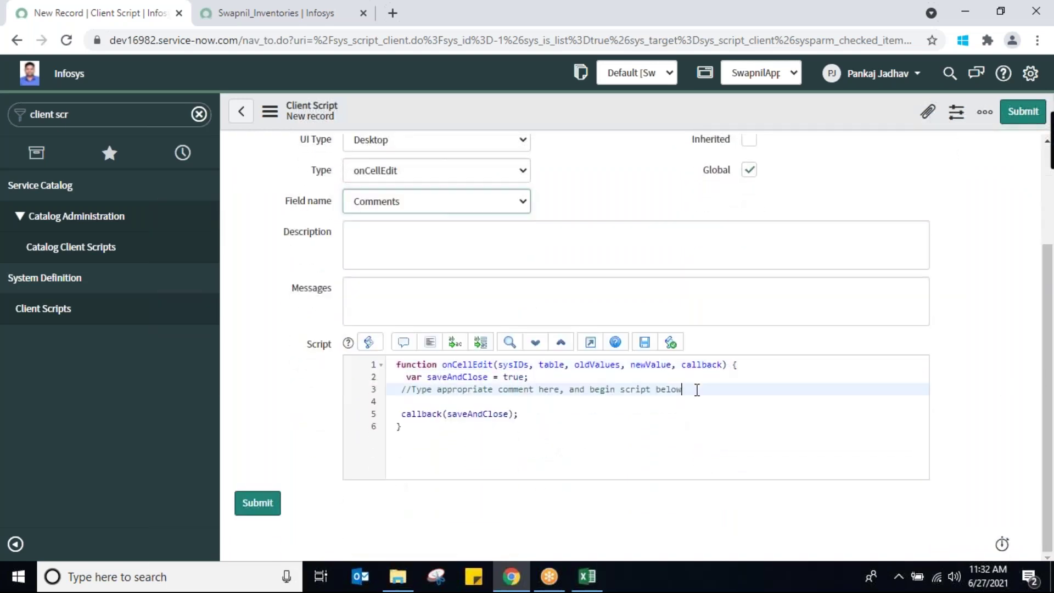
pyautogui.press('Return')
pyautogui.press('Return')
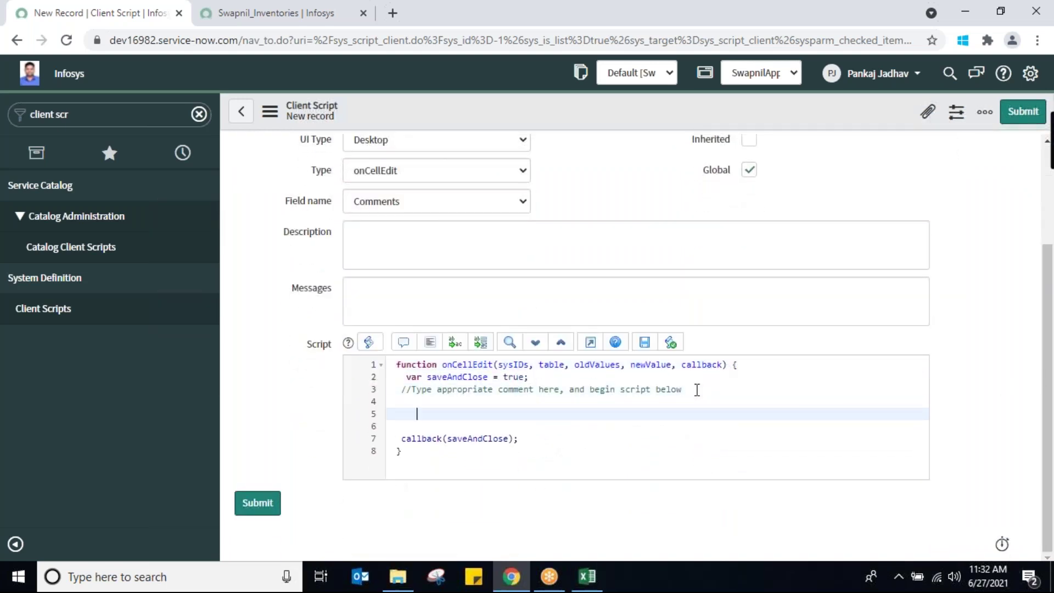
pyautogui.write('if')
pyautogui.write('(')
pyautogui.write('g_f')
pyautogui.write('orm')
pyautogui.write('.')
pyautogui.write('get')
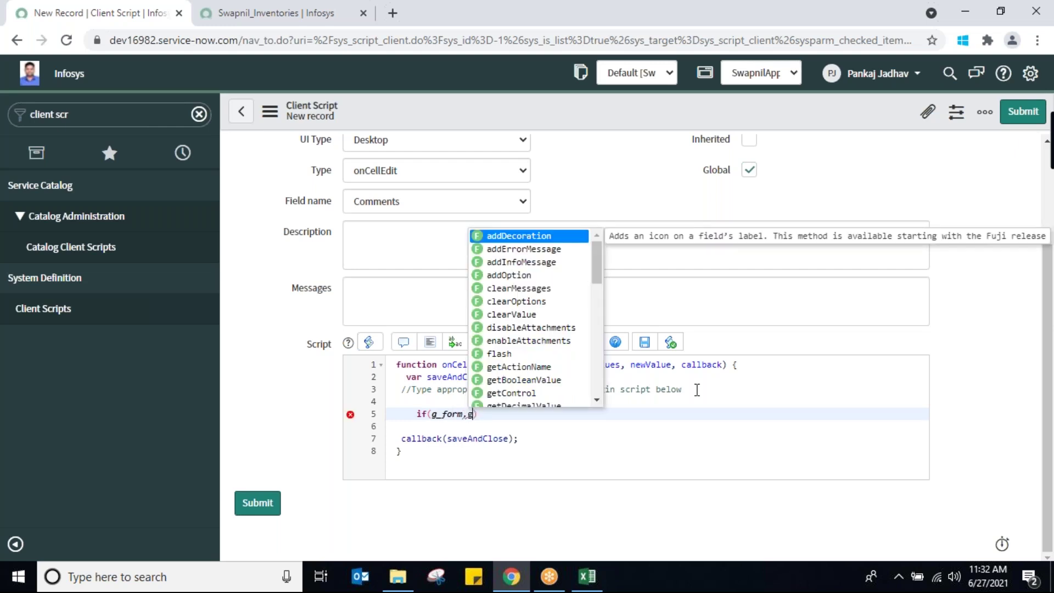
pyautogui.write('v')
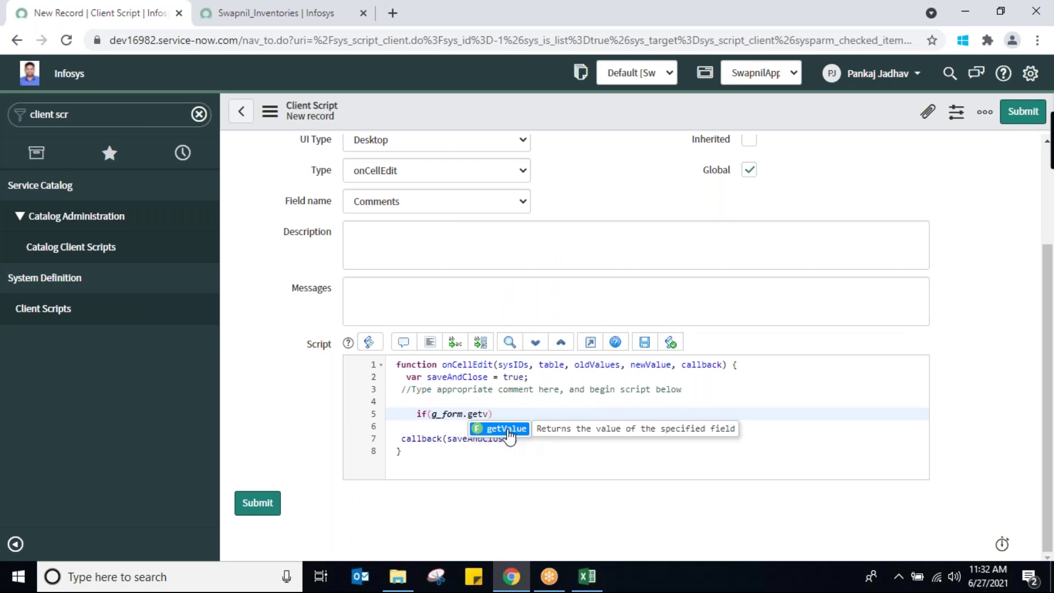
pyautogui.press('Return')
pyautogui.press('Left')
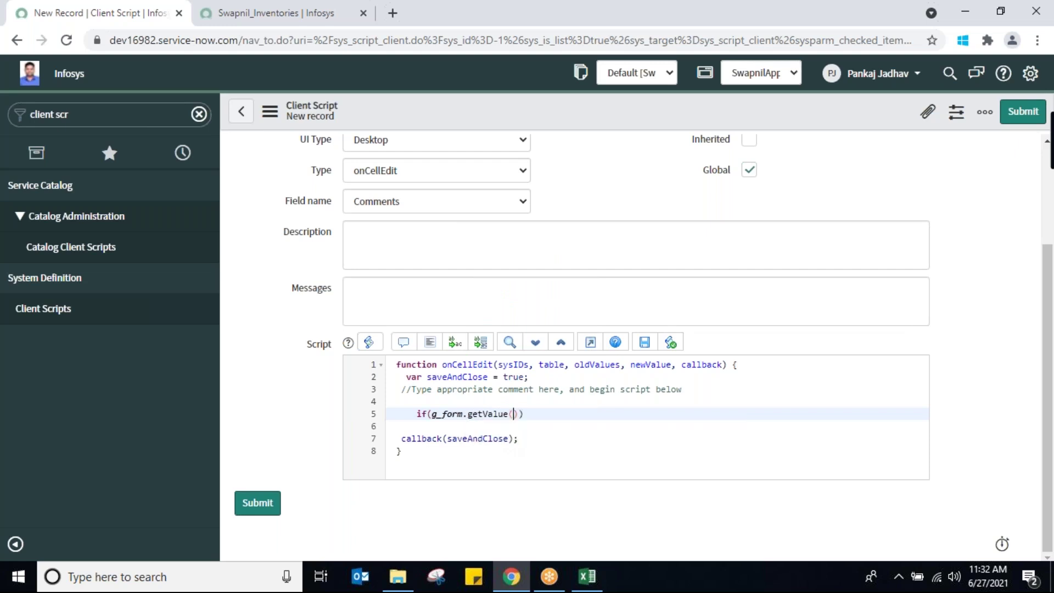
pyautogui.click(247, 13)
pyautogui.click(330, 232)
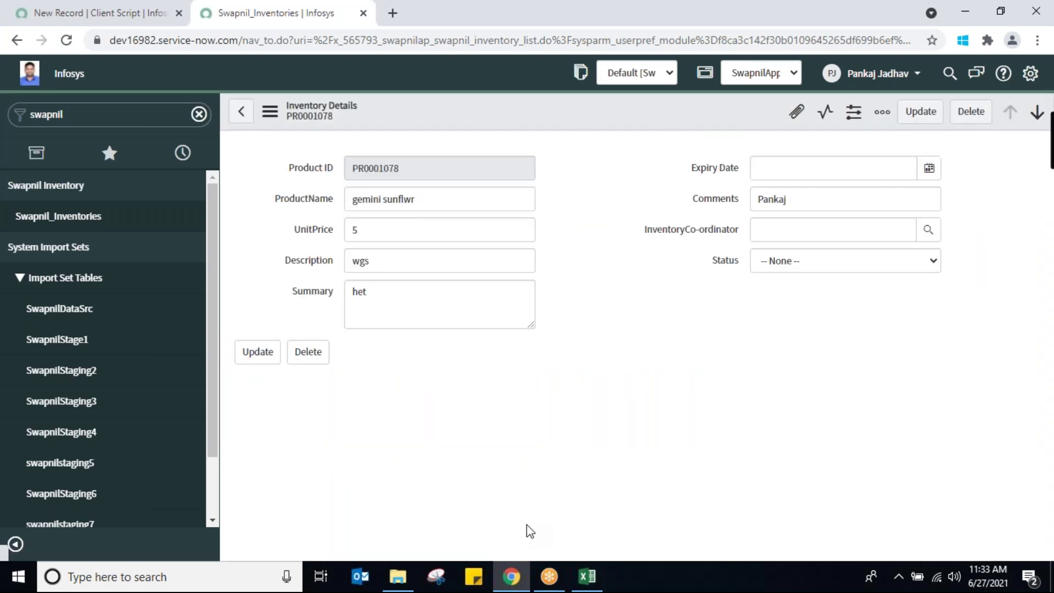
# Check the Comments field's configuration options, then go back to the SwapnilOnCellEdit script
pyautogui.rightClick(707, 199)
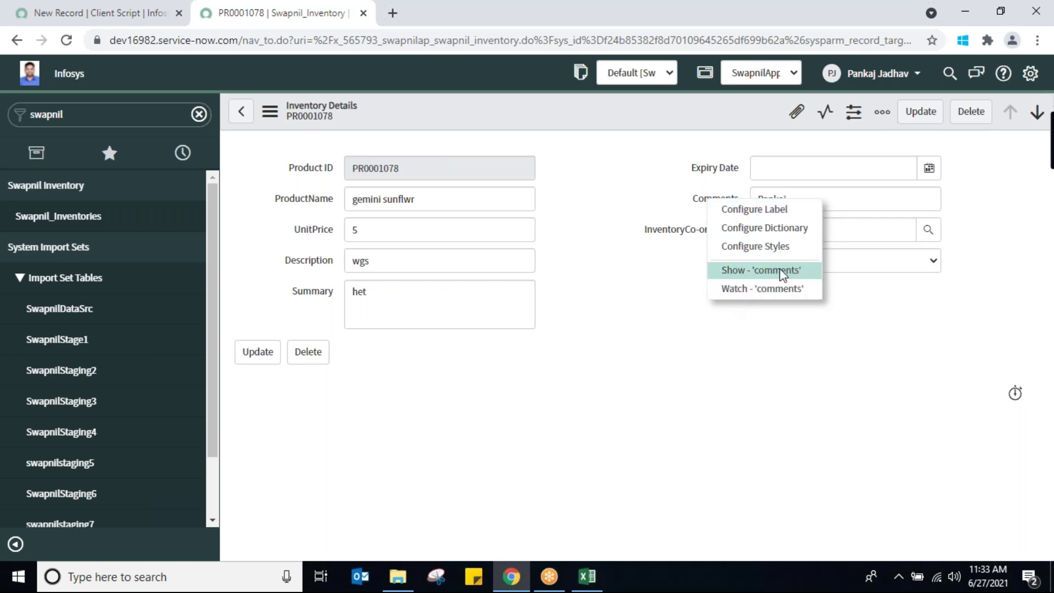
pyautogui.click(104, 14)
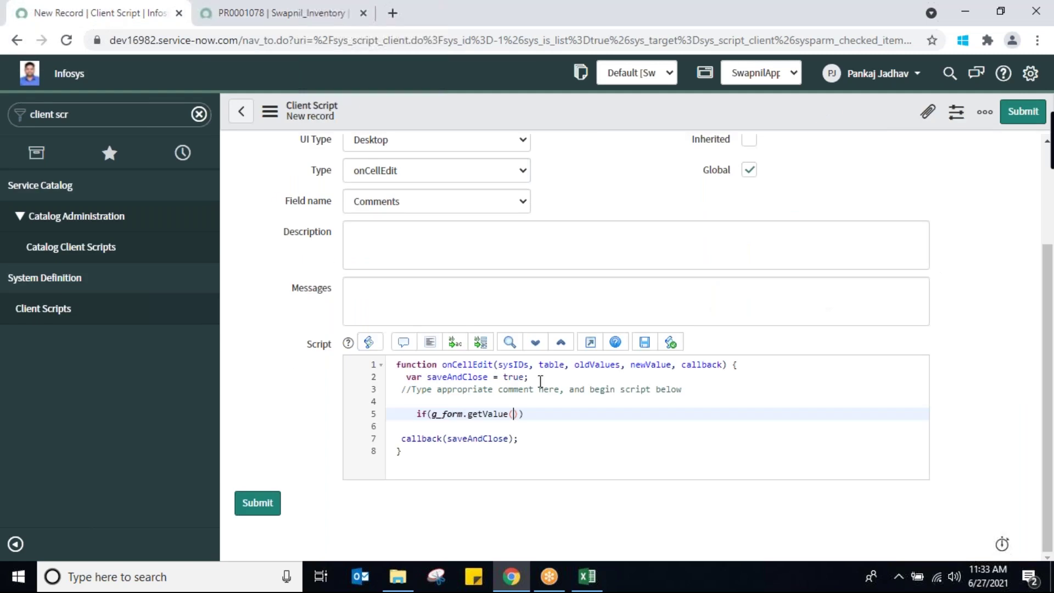
# Extend the condition to compare getValue('comments') against a person's name
pyautogui.write("'comments")
pyautogui.click(582, 414)
pyautogui.press('Left')
pyautogui.write('=="')
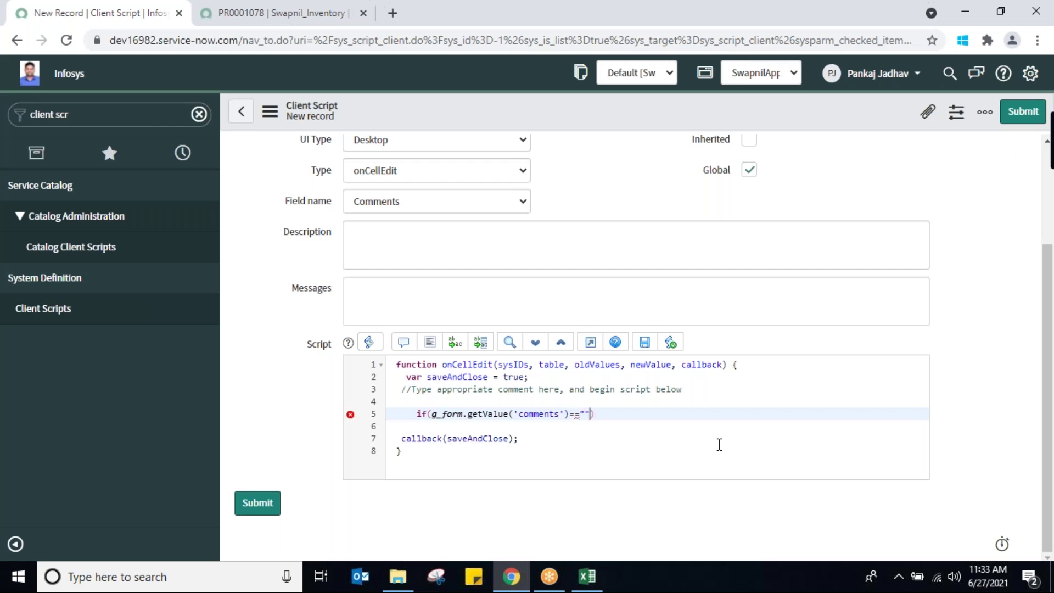
pyautogui.write('Pan')
# Comment out and delete the condition line, leaving line 5 empty
pyautogui.click(416, 413)
pyautogui.write('//')
pyautogui.moveTo(416, 414); pyautogui.dragTo(638, 416)
pyautogui.press('BackSpace')
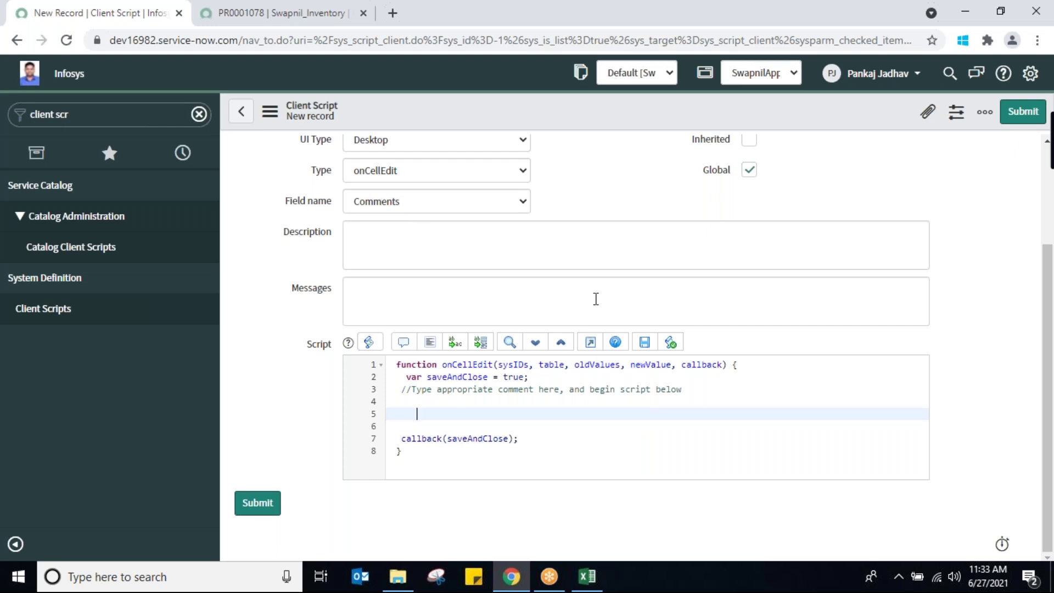
pyautogui.click(599, 365)
pyautogui.doubleClick(600, 365)
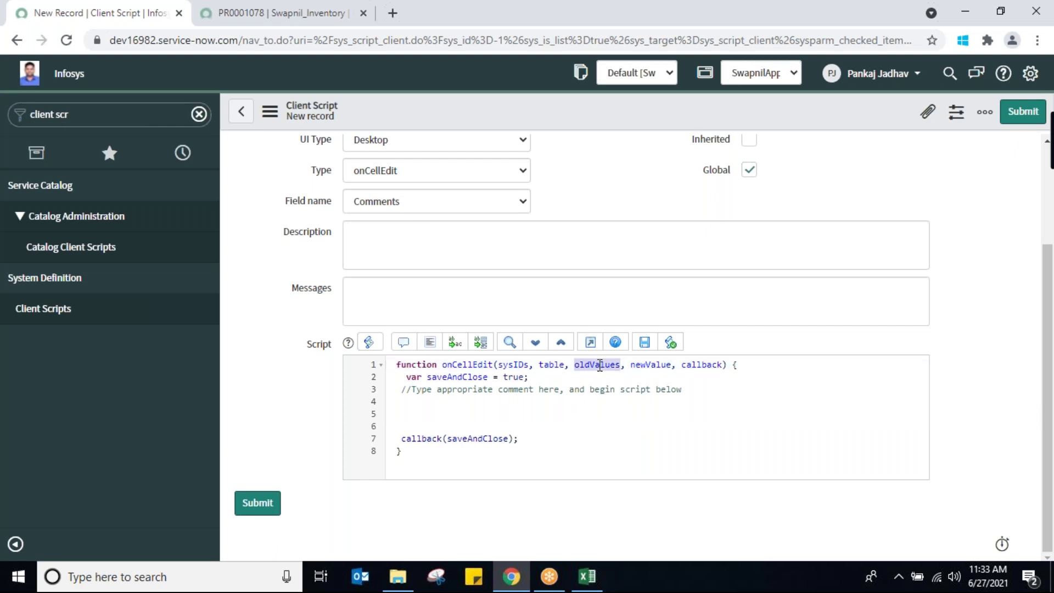
pyautogui.click(281, 17)
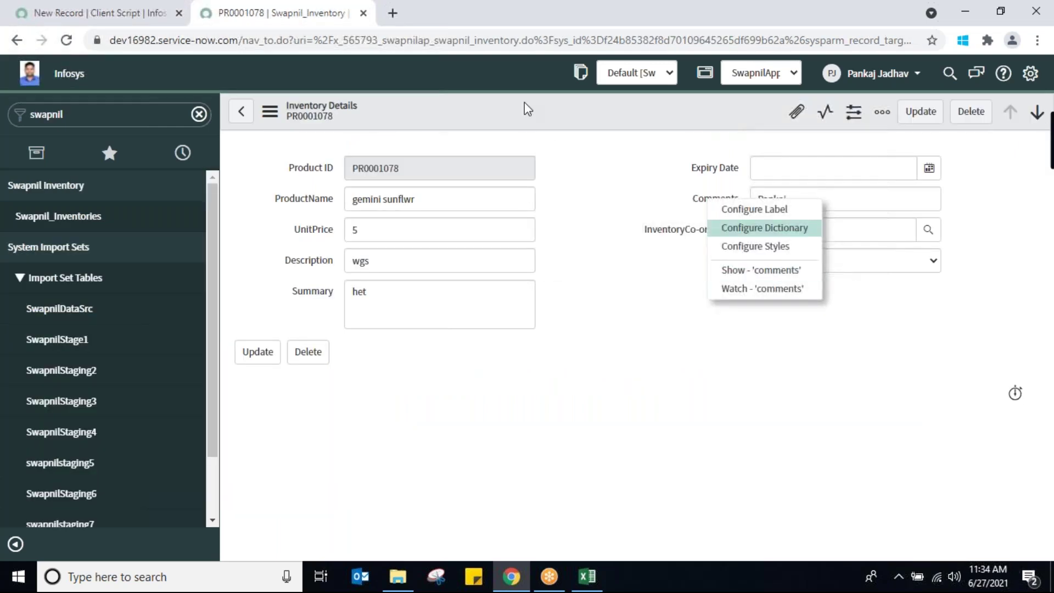
# Change PR0001078's Comments to a different surname inline in the Swapnil_Inventories list
pyautogui.click(603, 463)
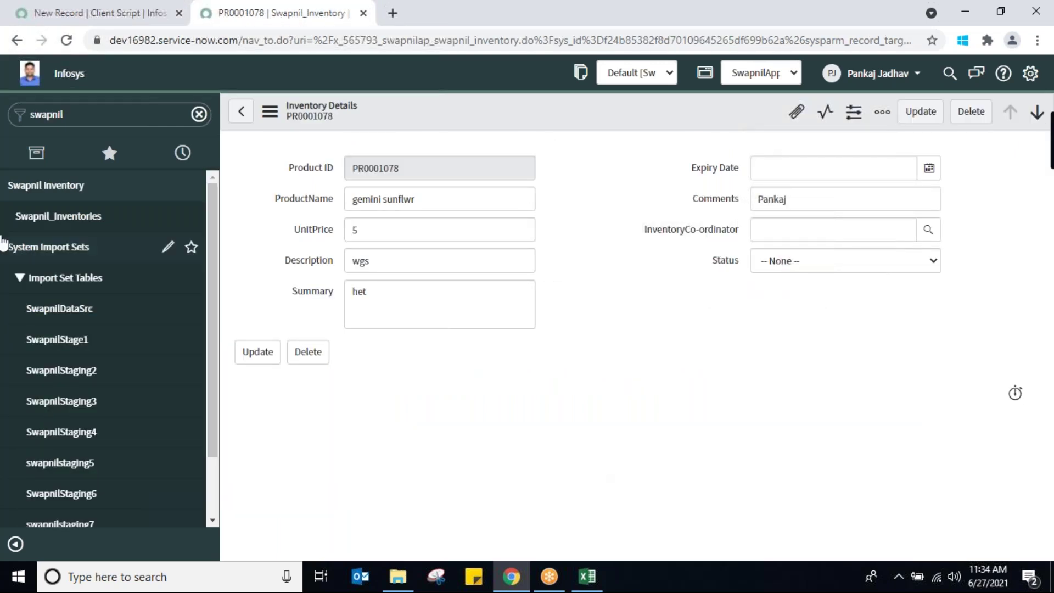
pyautogui.click(64, 219)
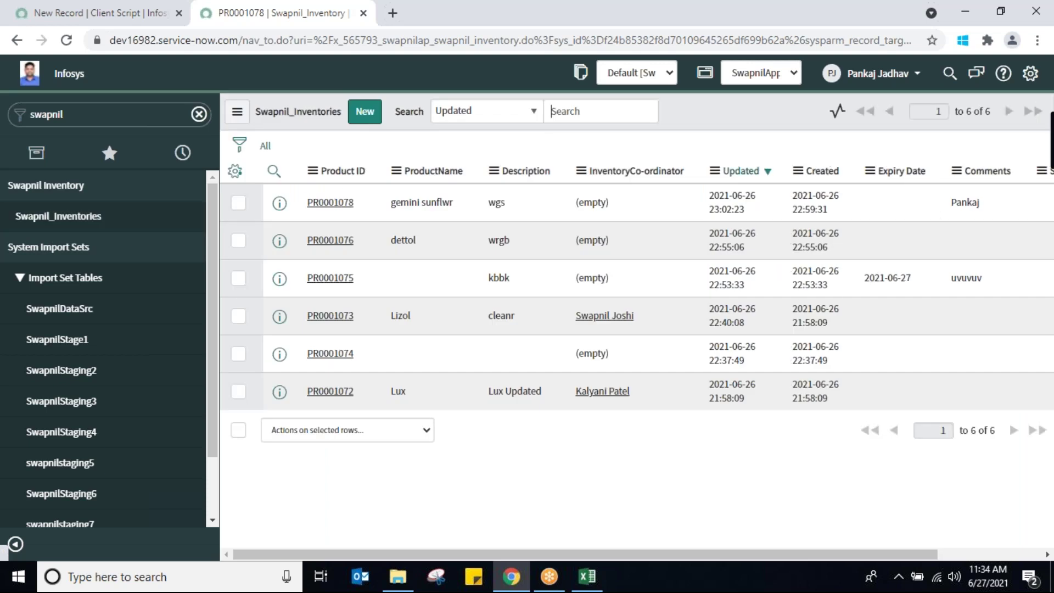
pyautogui.doubleClick(959, 228)
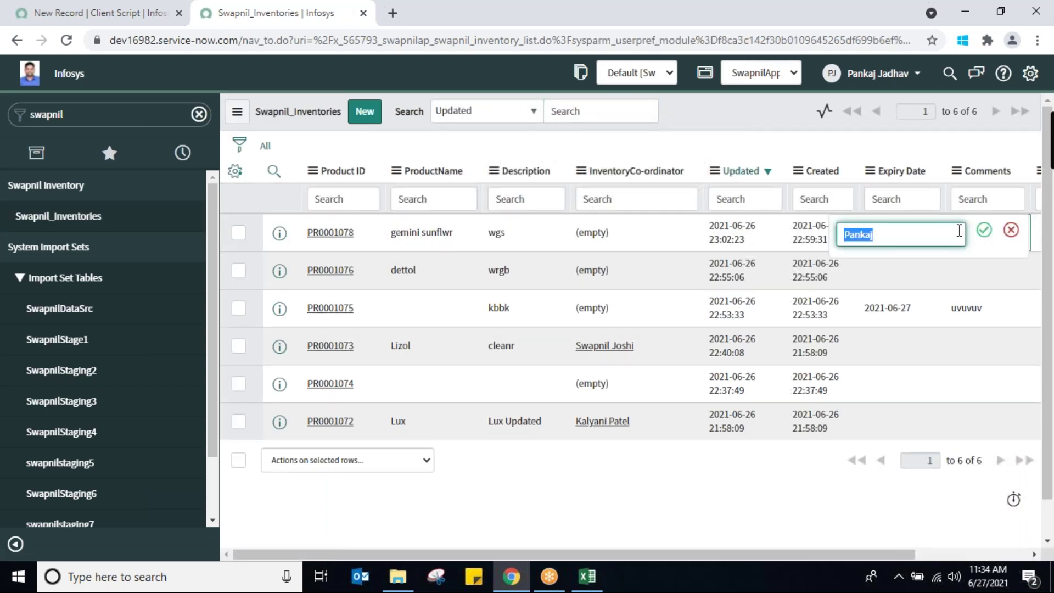
pyautogui.write('Jadhav')
pyautogui.click(984, 233)
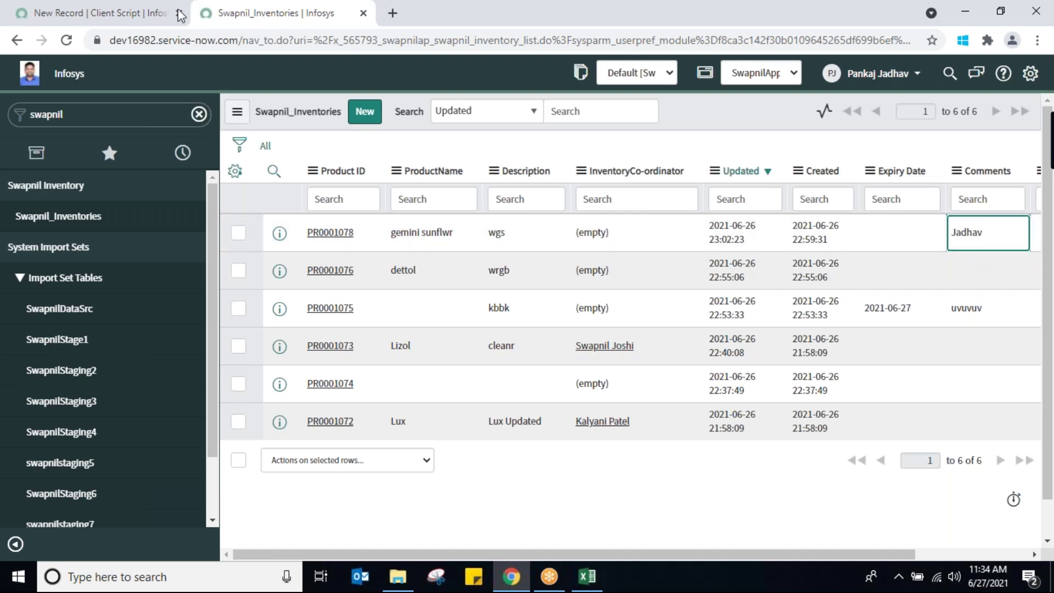
pyautogui.click(115, 12)
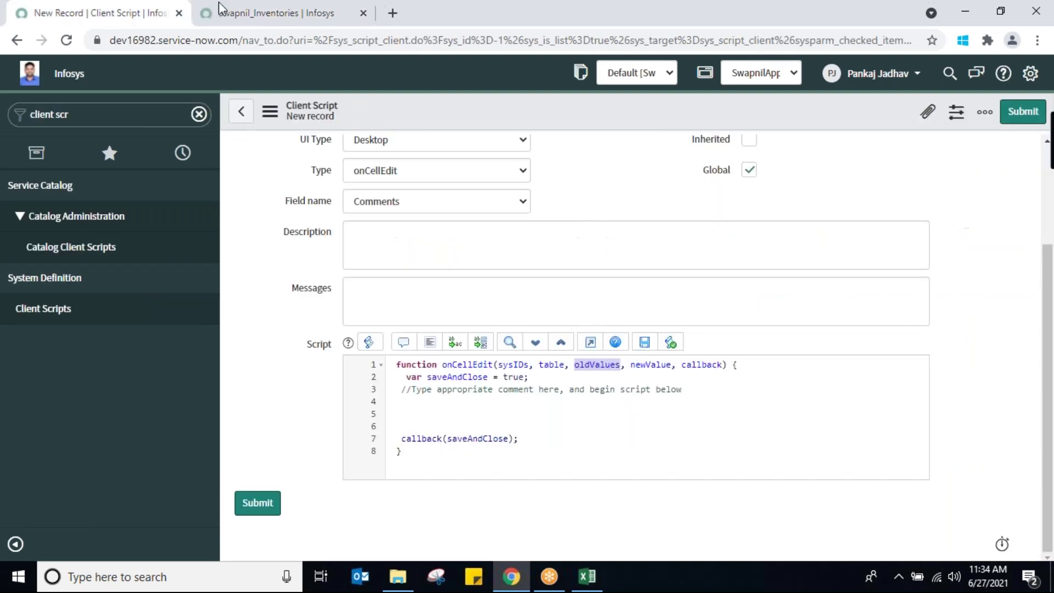
# Look over the oldValue and newValue parameters, then start an if() on line 5
pyautogui.doubleClick(649, 363)
pyautogui.doubleClick(596, 364)
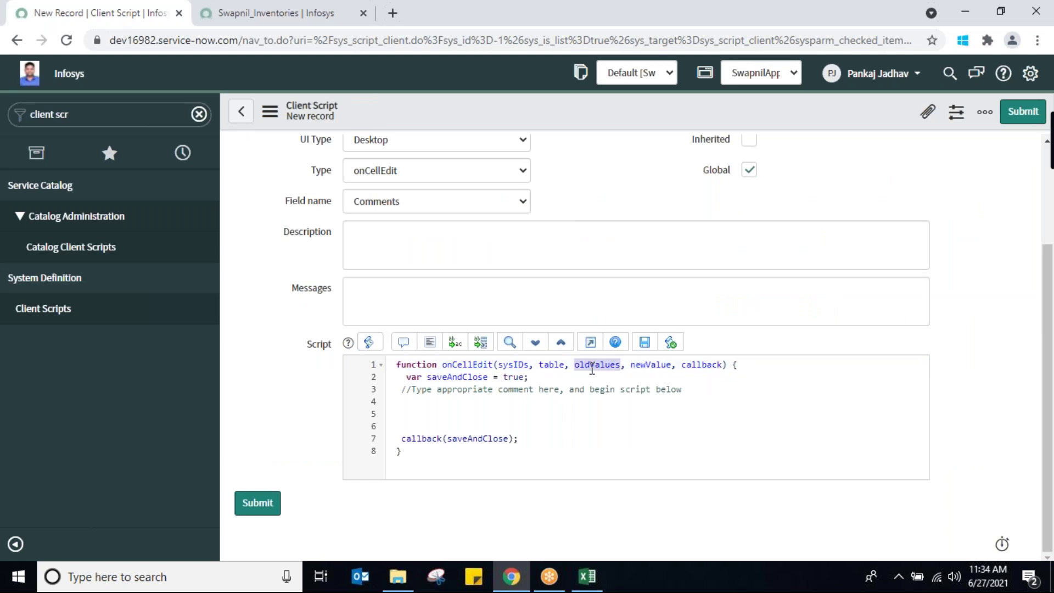
pyautogui.doubleClick(654, 365)
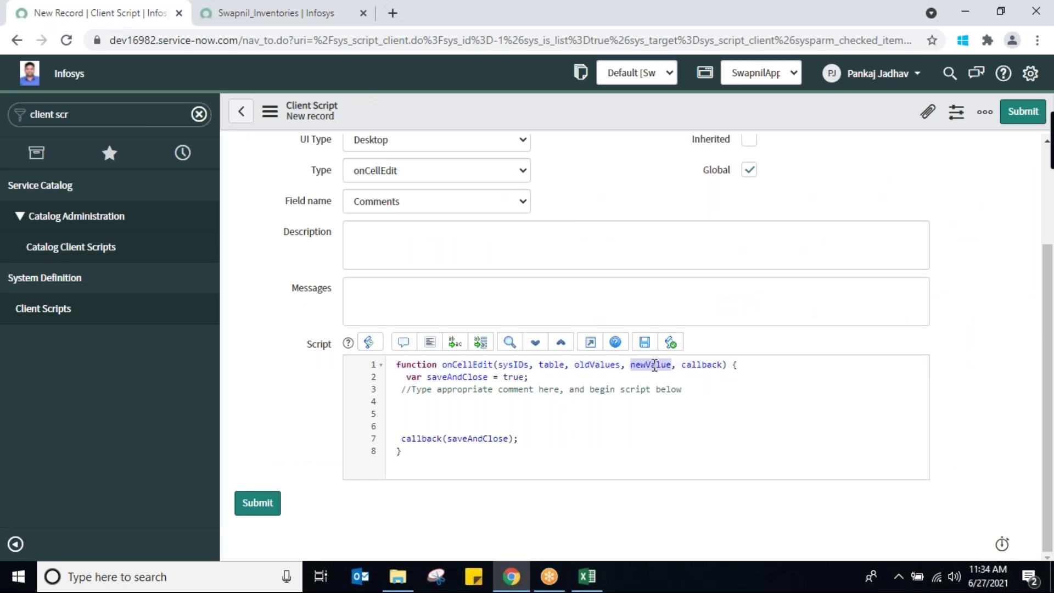
pyautogui.doubleClick(600, 365)
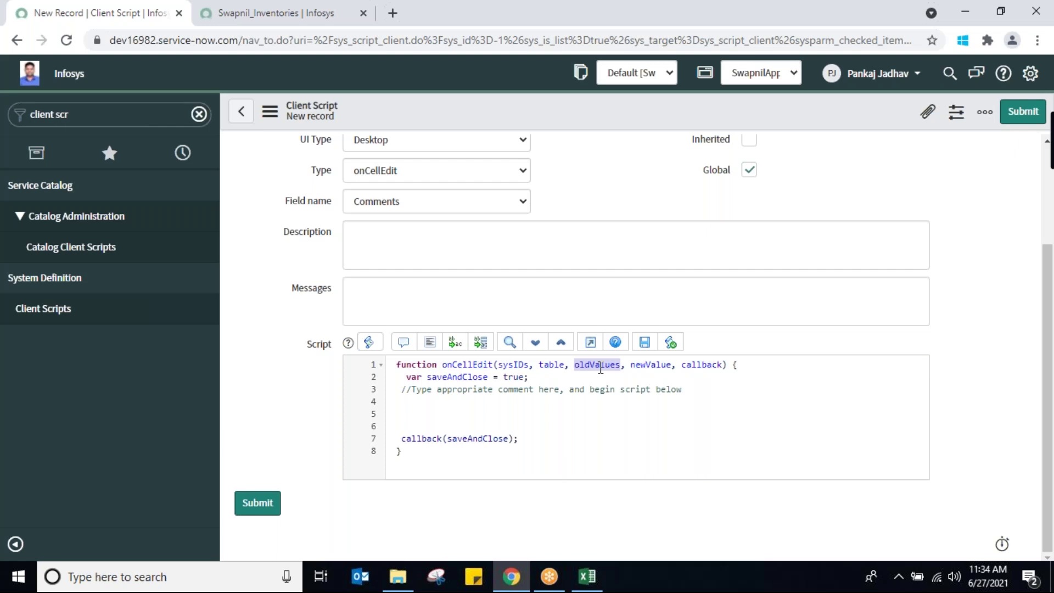
pyautogui.tripleClick(654, 365)
pyautogui.doubleClick(654, 365)
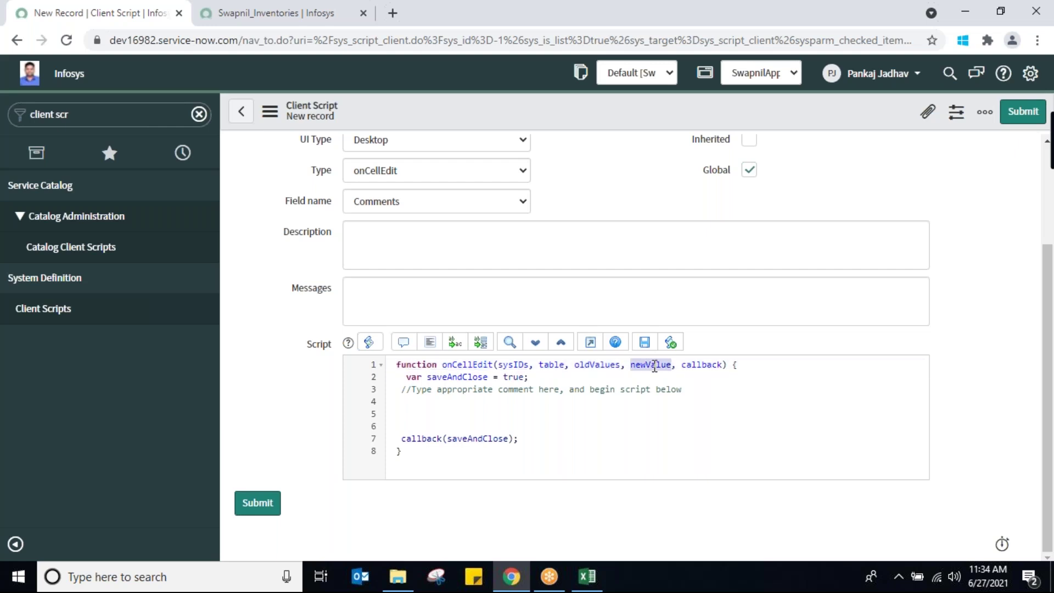
pyautogui.click(430, 413)
pyautogui.write('if')
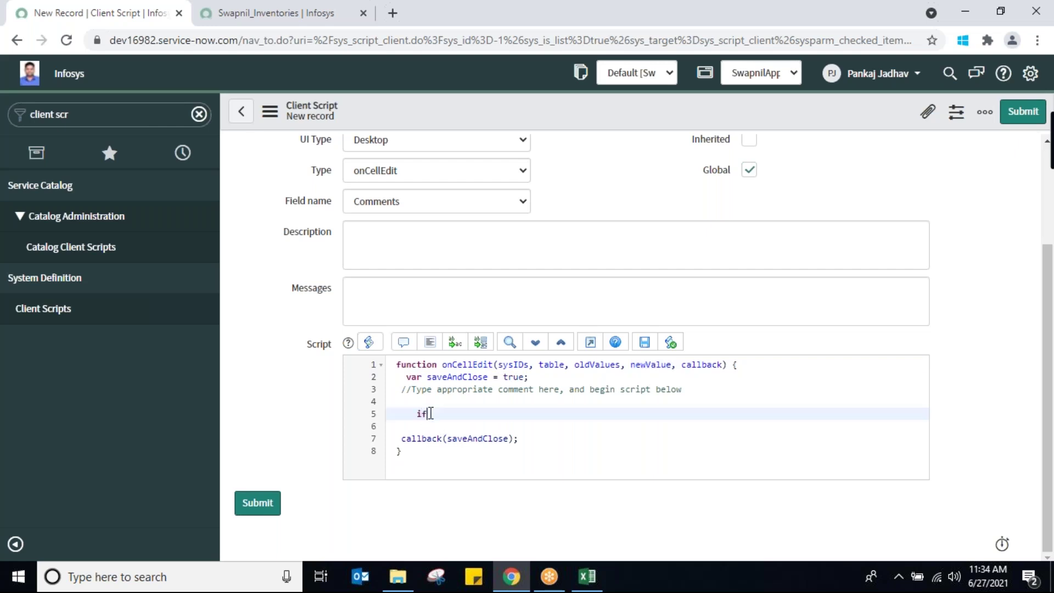
pyautogui.write('()')
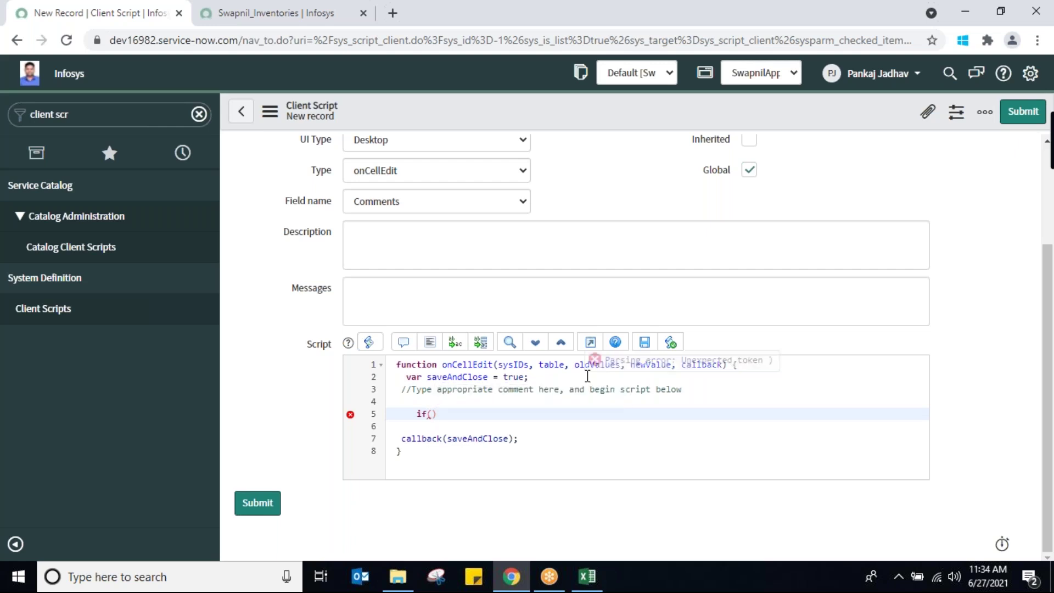
# Make the if condition test whether newValue equals the blocked name, and open a brace block
pyautogui.click(650, 365)
pyautogui.doubleClick(650, 365)
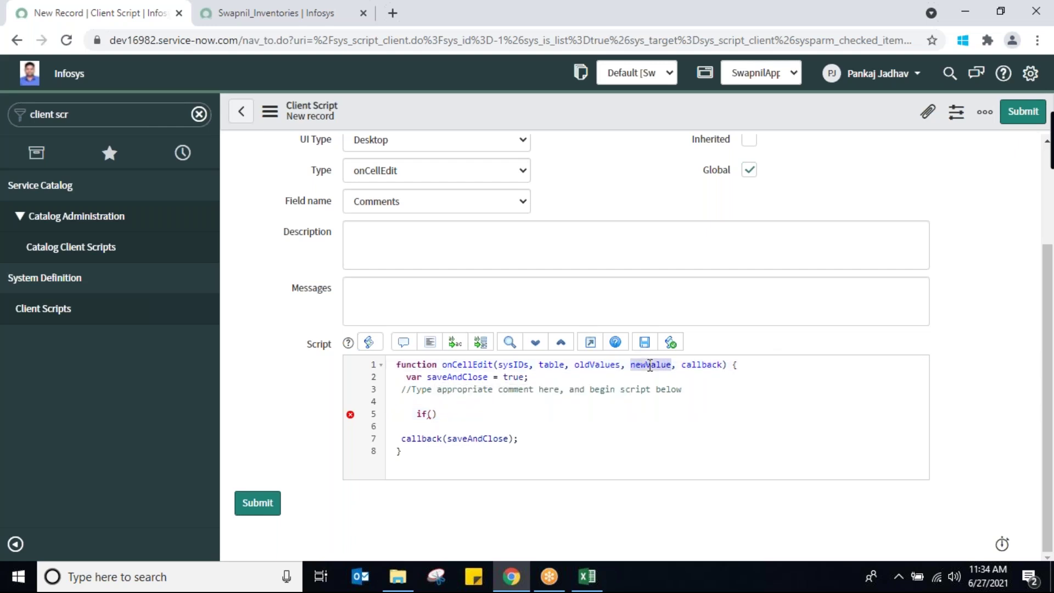
pyautogui.click(431, 414)
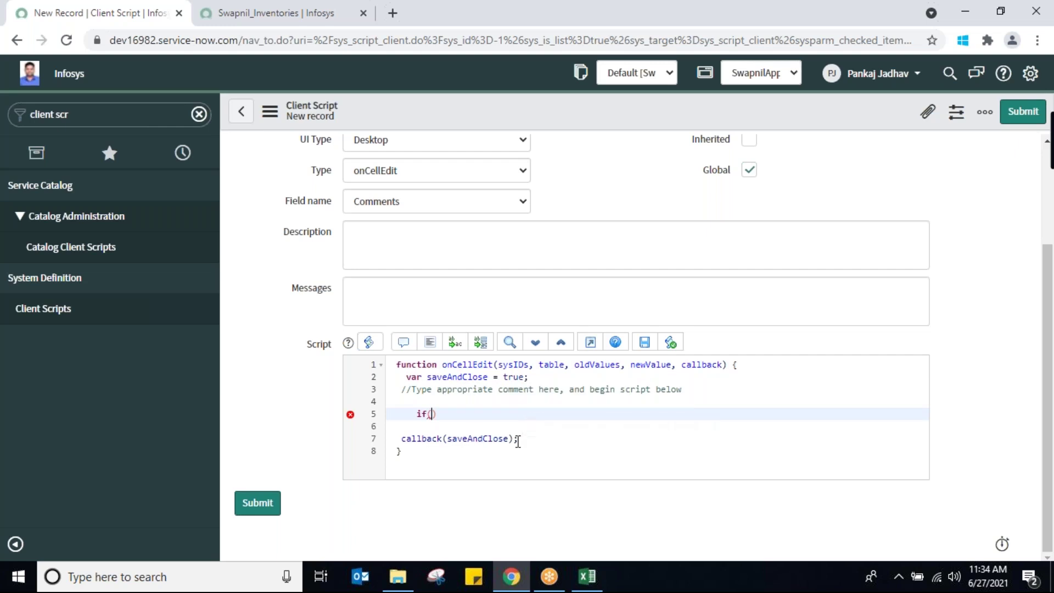
pyautogui.write('newValue==')
pyautogui.write('"P')
pyautogui.write('ankaj')
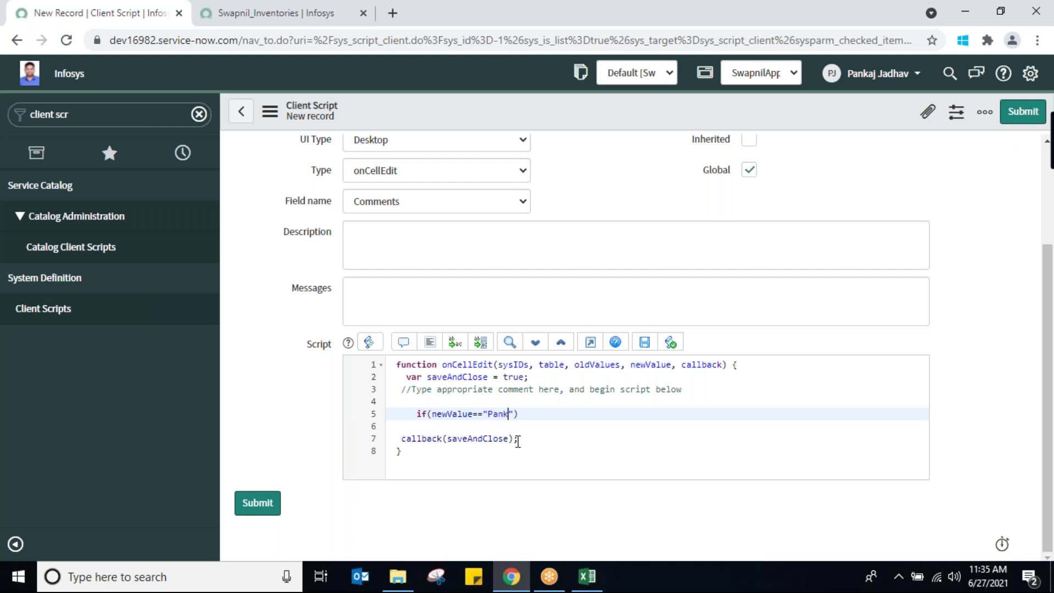
pyautogui.click(535, 413)
pyautogui.press('Return')
pyautogui.write('{')
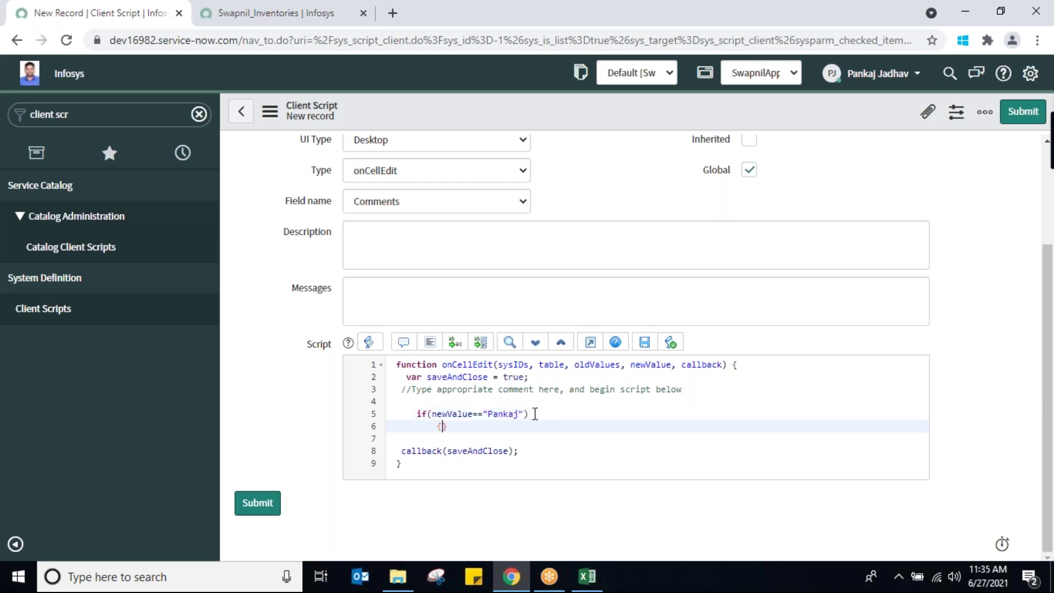
pyautogui.press('Return')
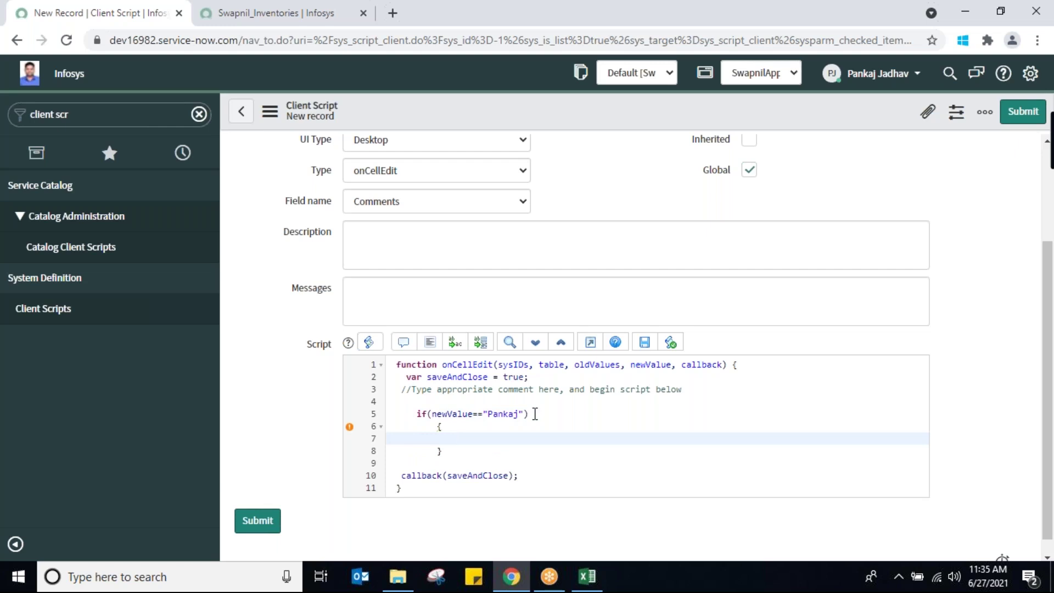
# Inside the block, alert 'Value cannot be' plus the blocked name, then return false;
pyautogui.write('a')
pyautogui.write('lert')
pyautogui.write('(')
pyautogui.write("''")
pyautogui.write('Va')
pyautogui.write('lue can')
pyautogui.write('not be P')
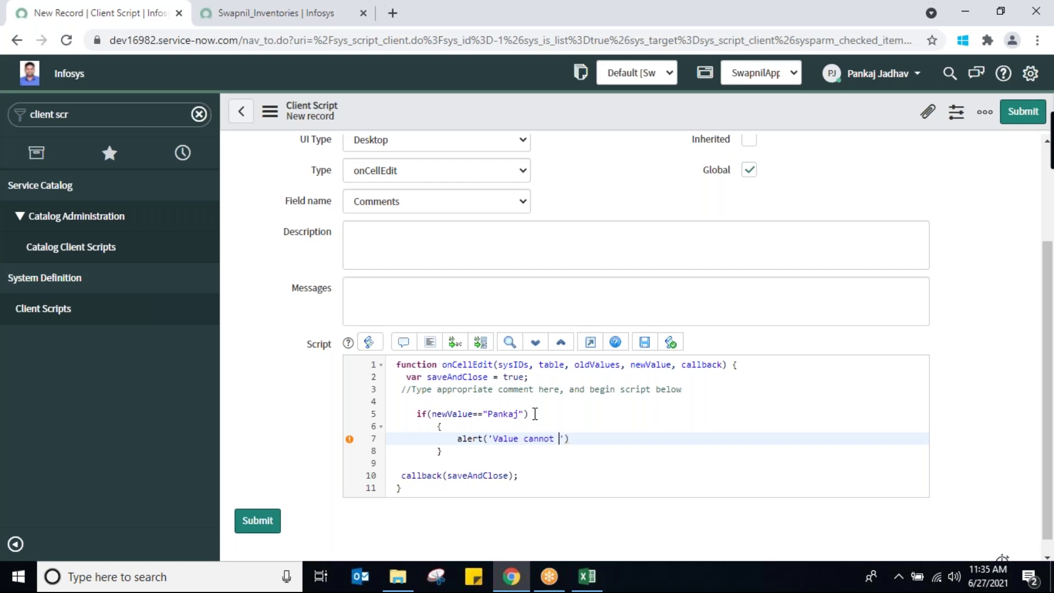
pyautogui.write('ankaj')
pyautogui.click(636, 441)
pyautogui.write(';')
pyautogui.press('Return')
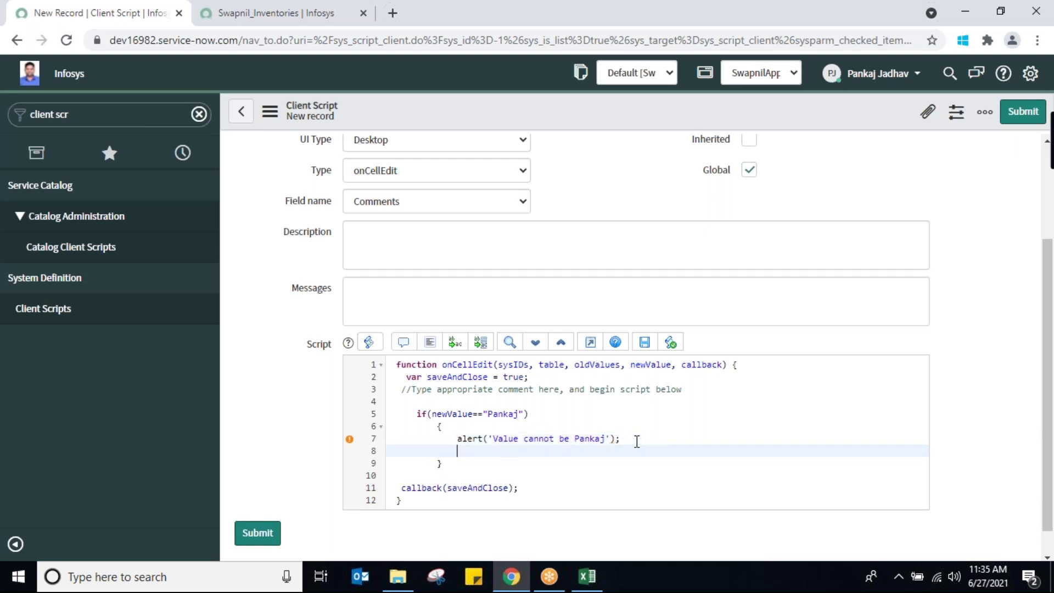
pyautogui.write('return false;')
pyautogui.rightClick(545, 113)
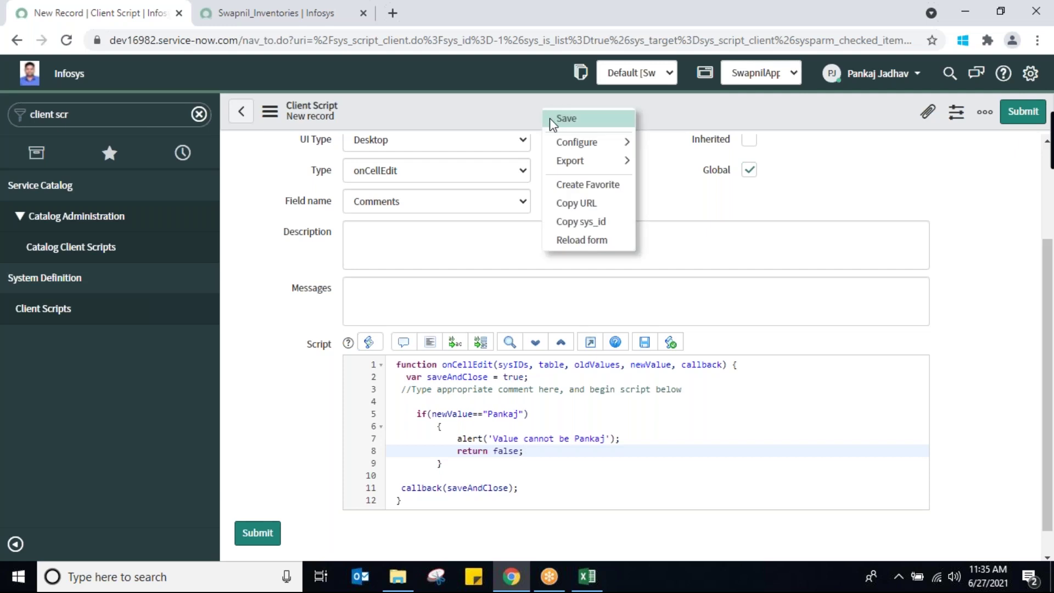
# Save the SwapnilOnCellEdit client script
pyautogui.click(552, 121)
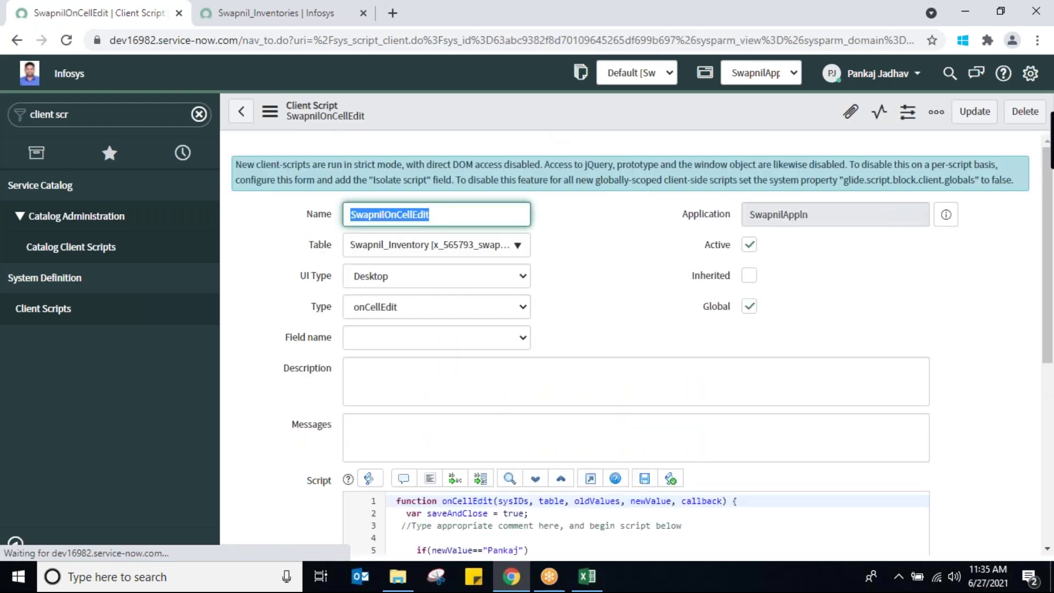
pyautogui.moveTo(1048, 343); pyautogui.dragTo(947, 409)
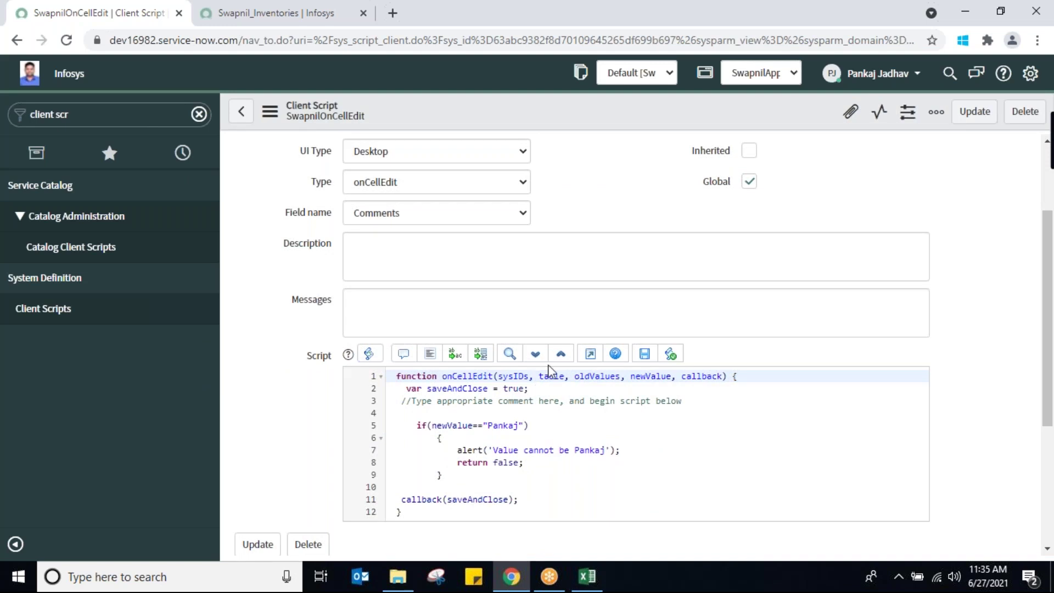
pyautogui.doubleClick(593, 379)
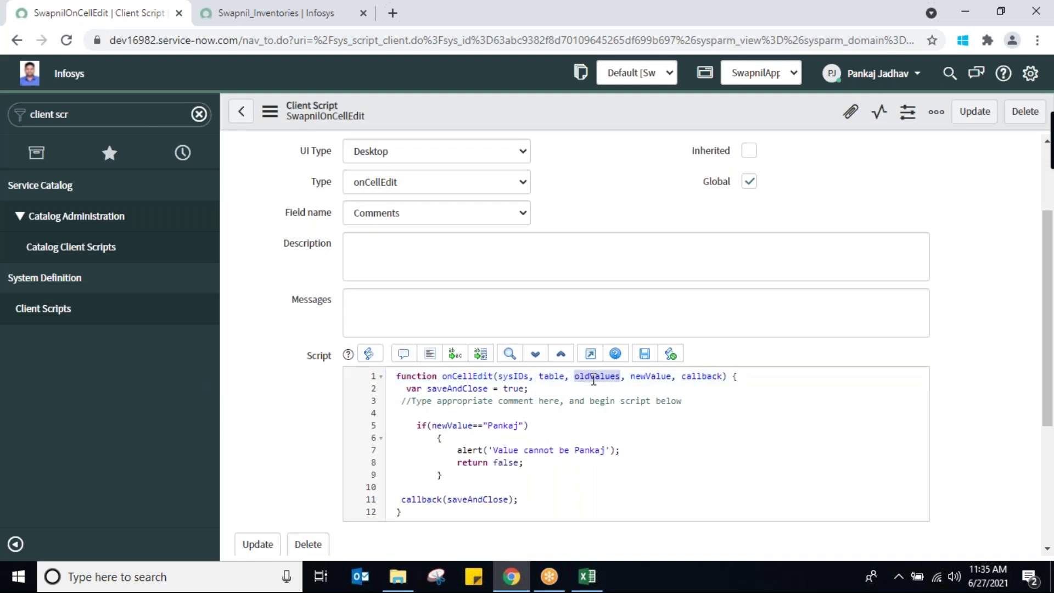
pyautogui.doubleClick(641, 379)
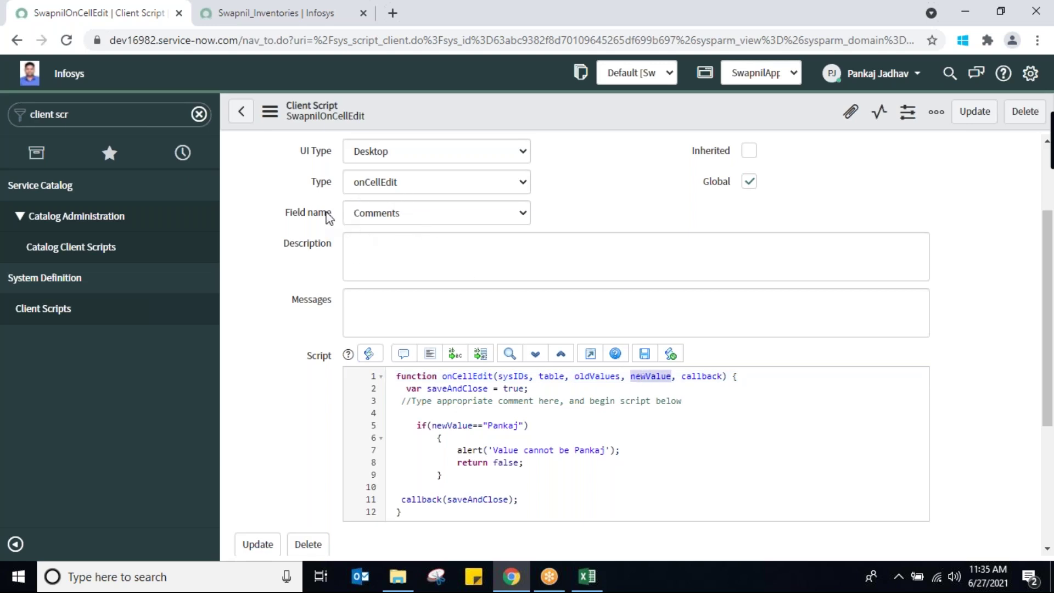
# Review the saved script: Comments field, oldValue/newValue parameters, alert and return false lines
pyautogui.click(502, 216)
pyautogui.click(501, 217)
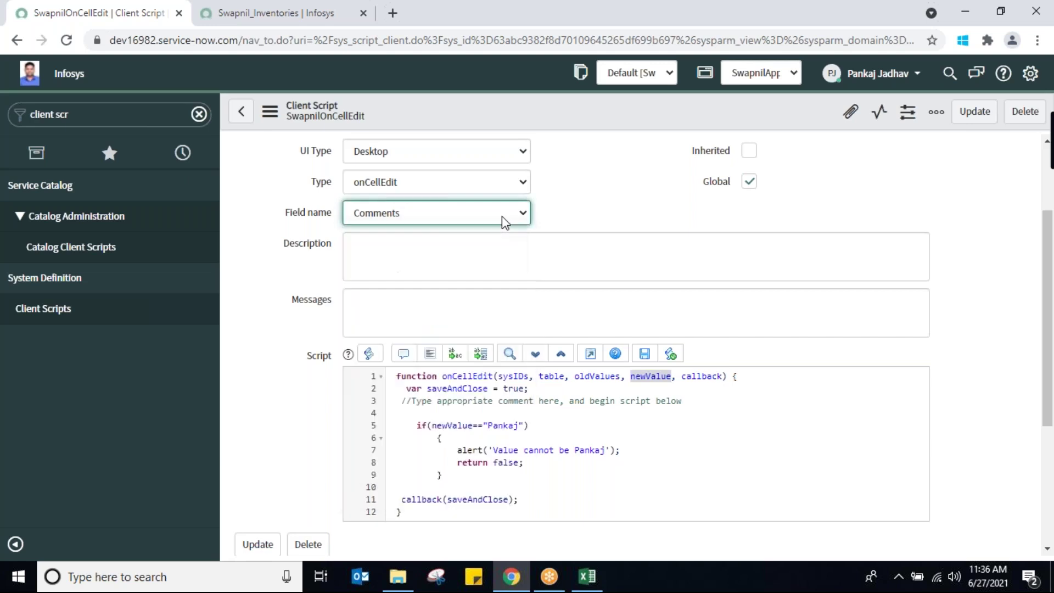
pyautogui.click(590, 376)
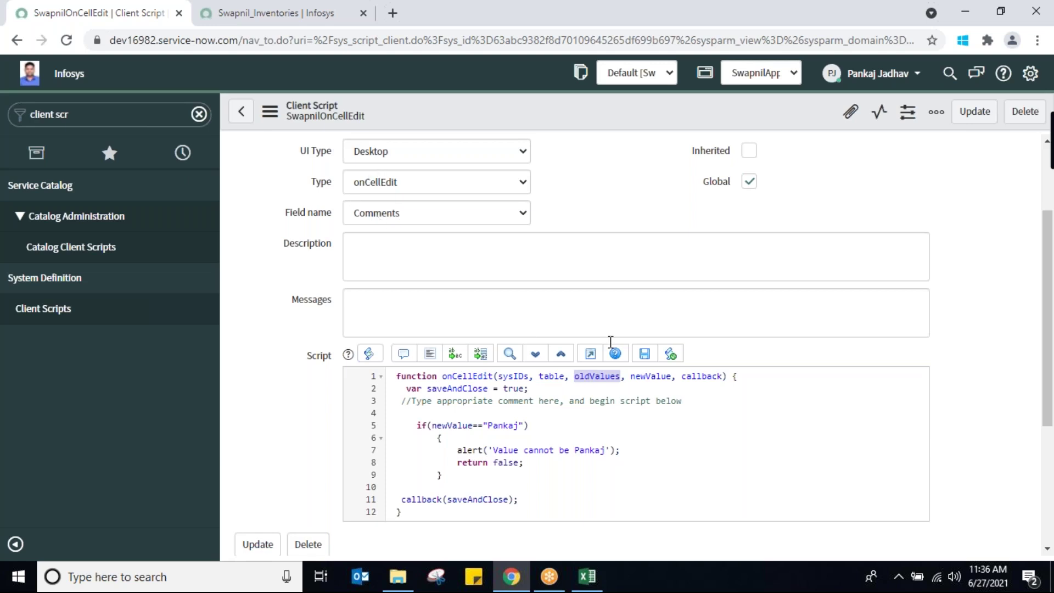
pyautogui.click(647, 377)
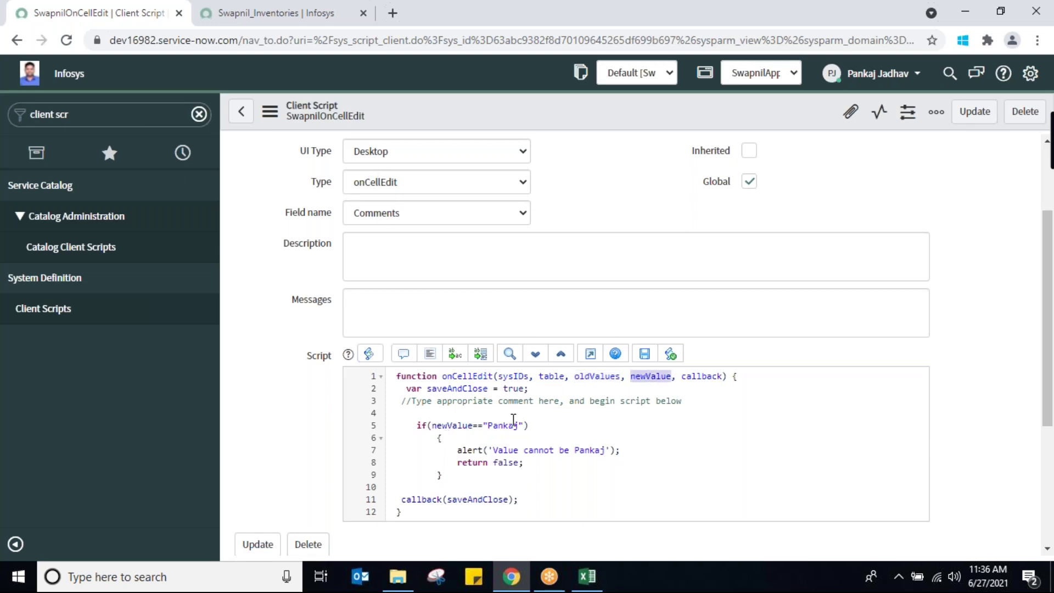
pyautogui.click(449, 451)
pyautogui.click(455, 464)
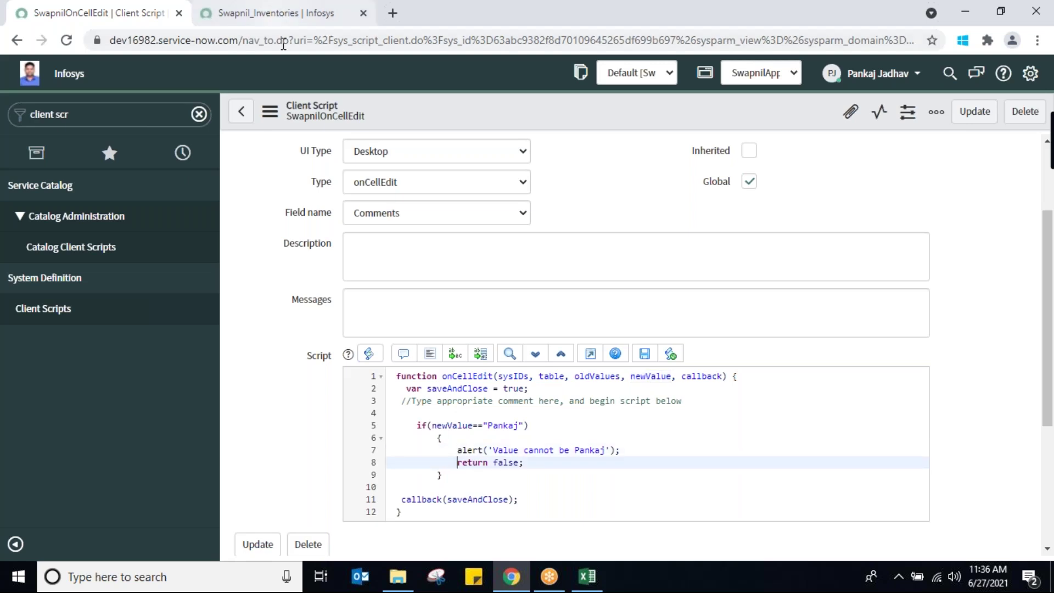
pyautogui.click(270, 16)
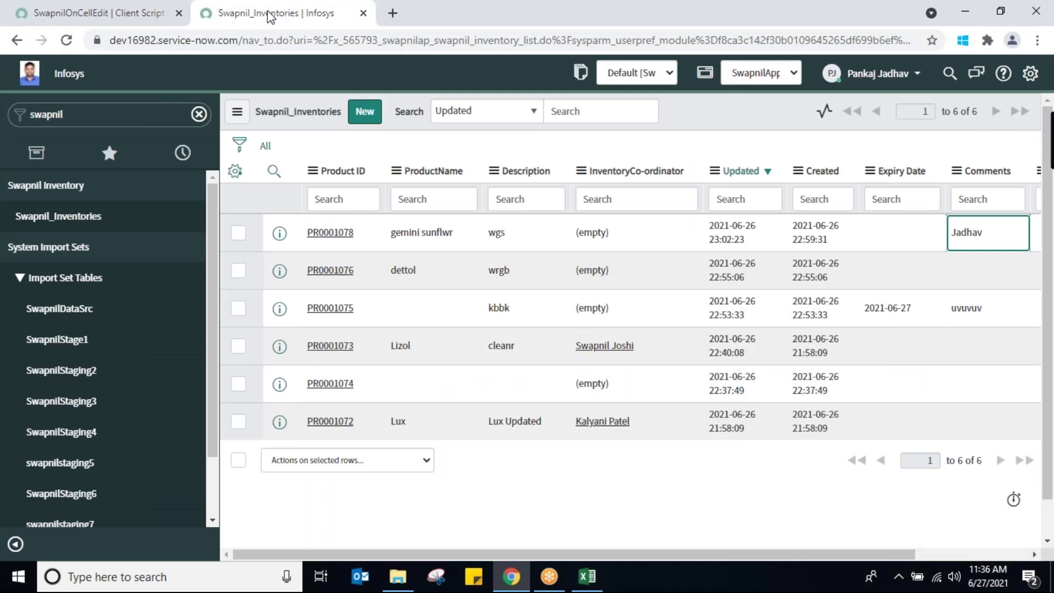
# Reload the list and try the blocked name in PR0001078's Comments; the alert rejects it
pyautogui.rightClick(740, 117)
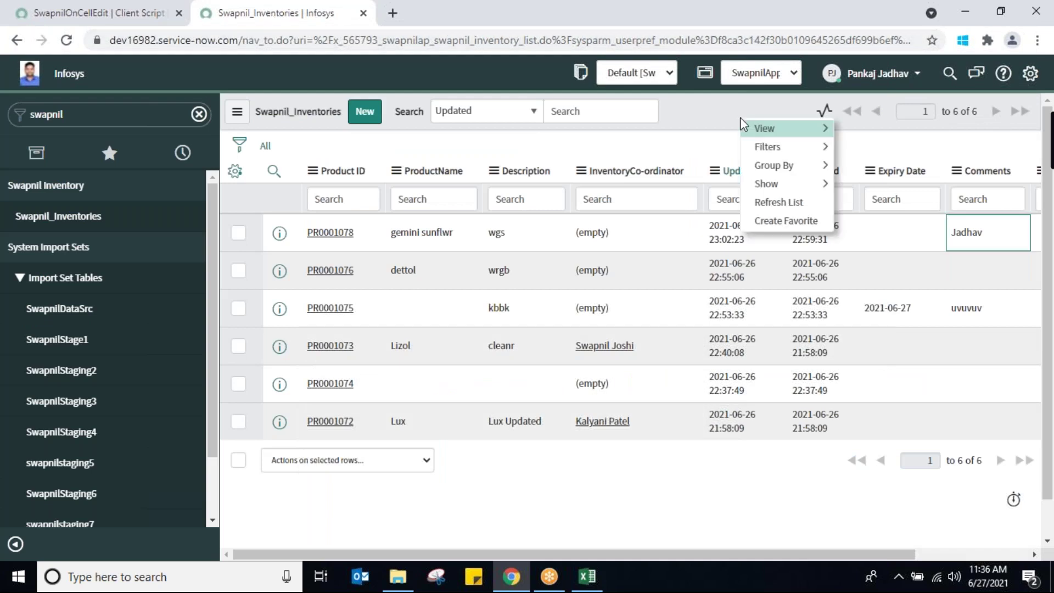
pyautogui.click(777, 203)
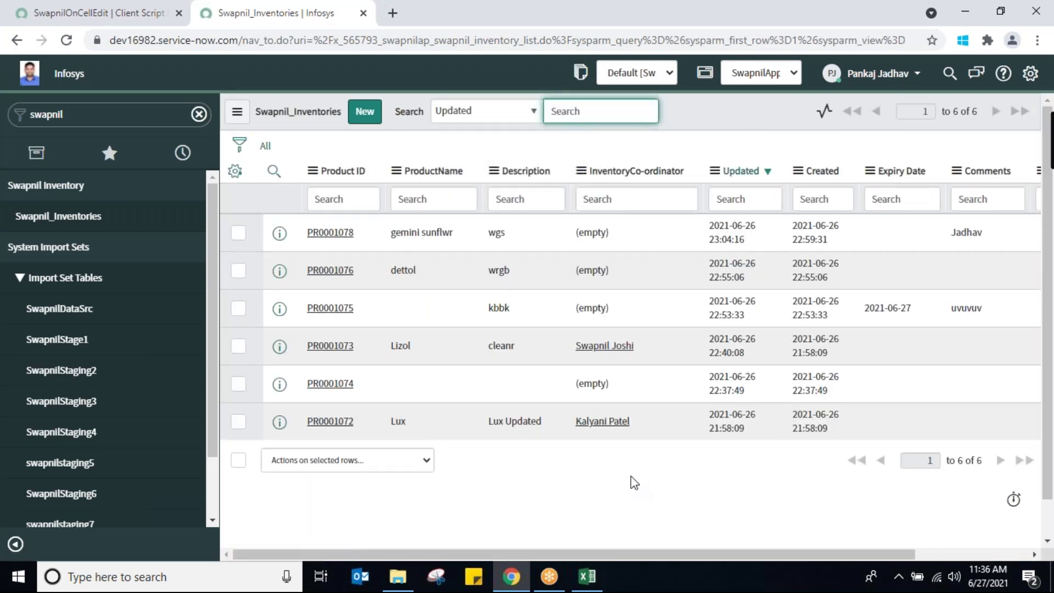
pyautogui.doubleClick(981, 232)
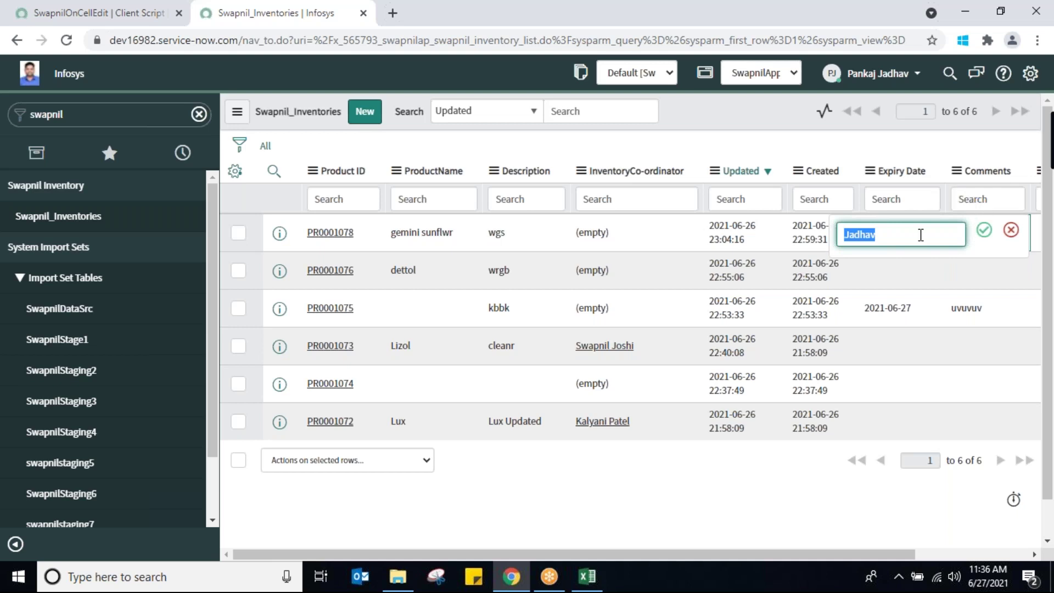
pyautogui.write('P')
pyautogui.write('ankaj')
pyautogui.click(983, 232)
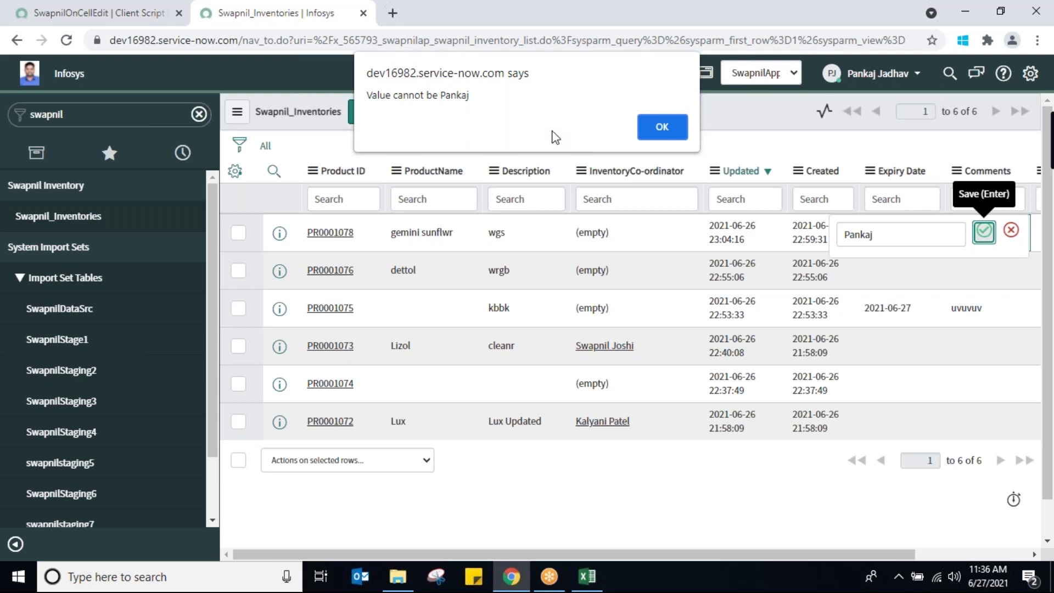
pyautogui.click(661, 126)
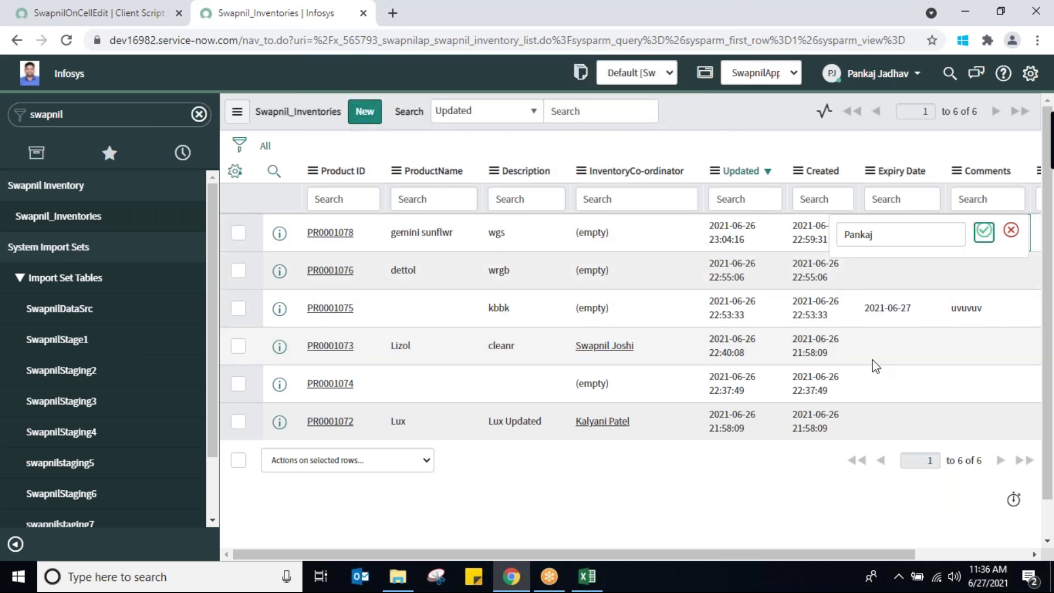
pyautogui.click(899, 335)
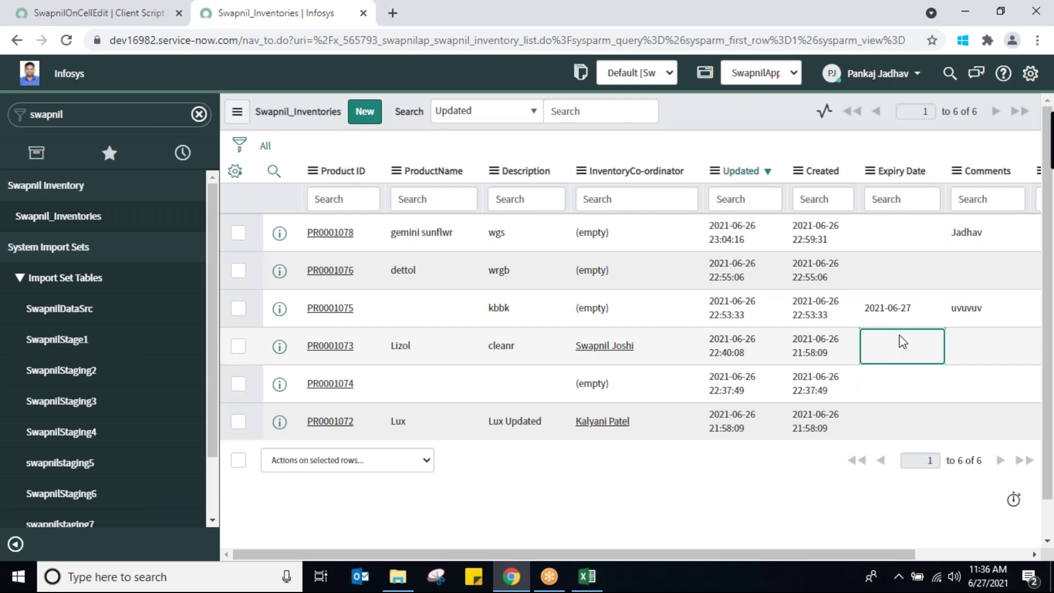
# Set PR0001078's Comments cell to cccccc inline
pyautogui.click(995, 237)
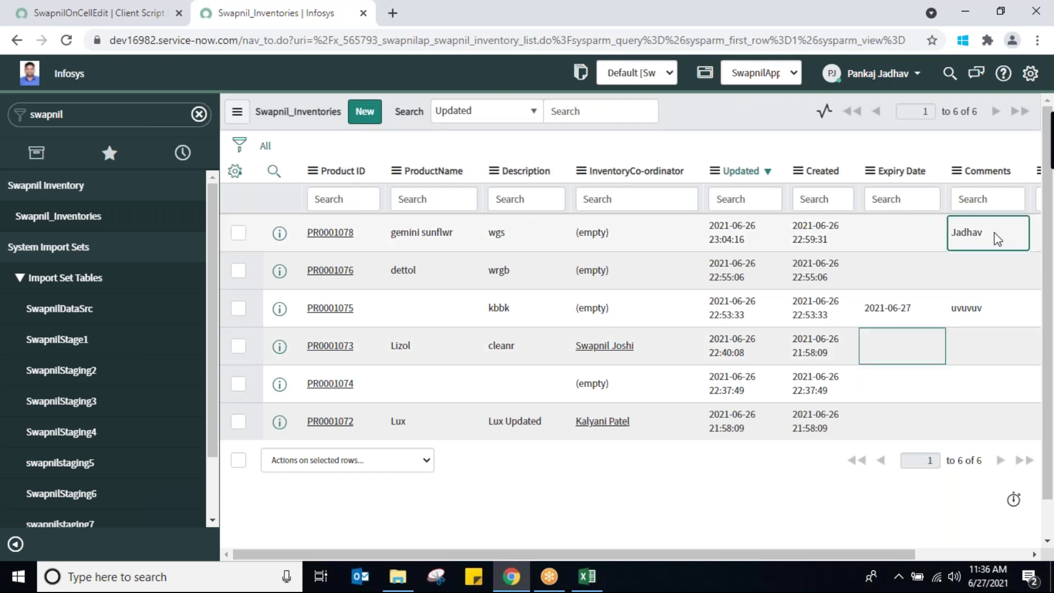
pyautogui.press('Return')
pyautogui.write('cccccc')
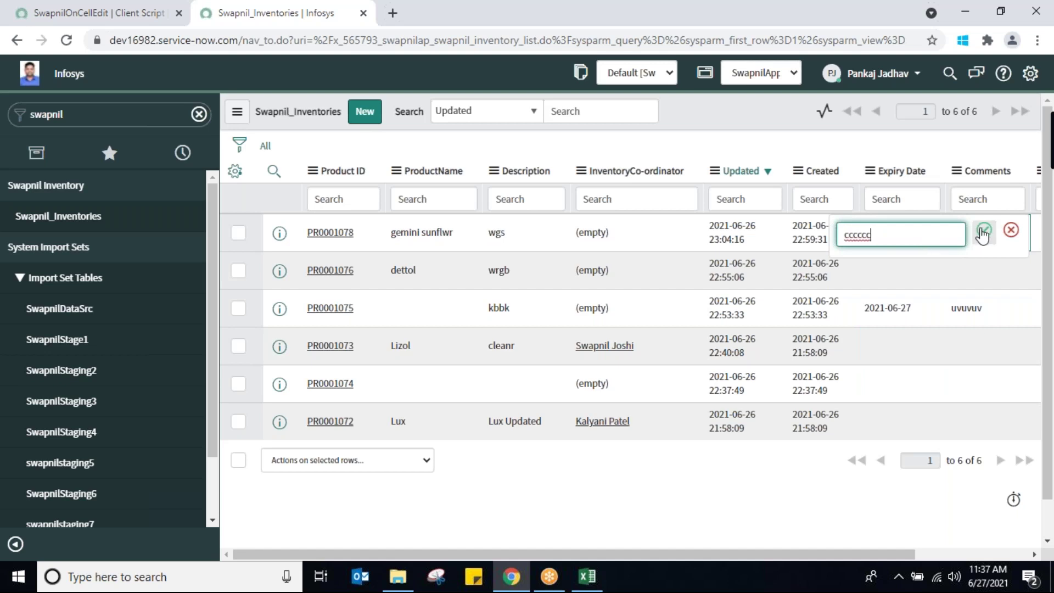
pyautogui.click(983, 230)
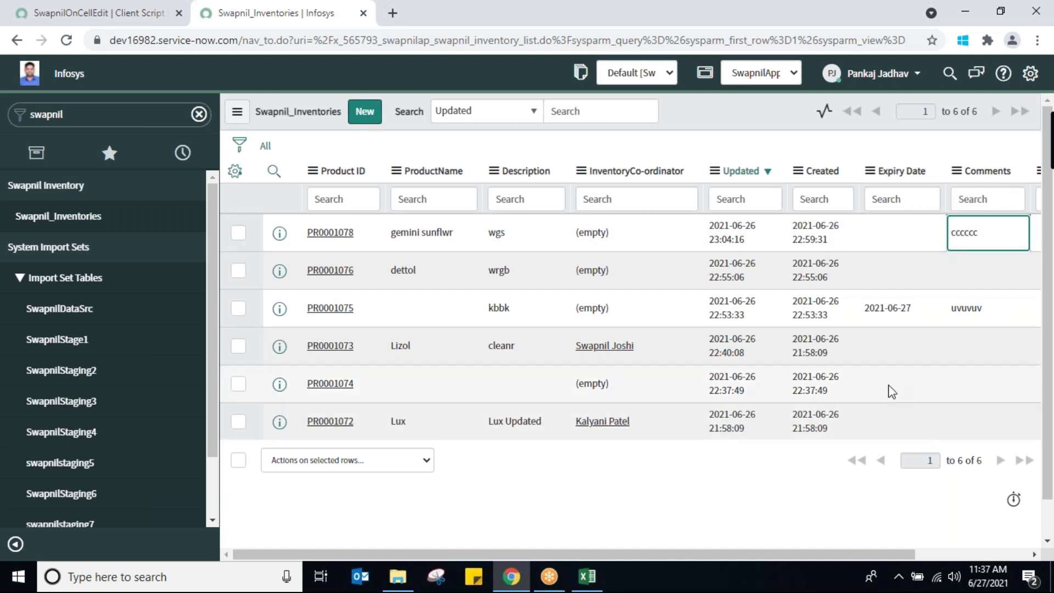
# Retry the blocked name in Comments, dismiss the rejection alert and cancel the edit
pyautogui.doubleClick(986, 237)
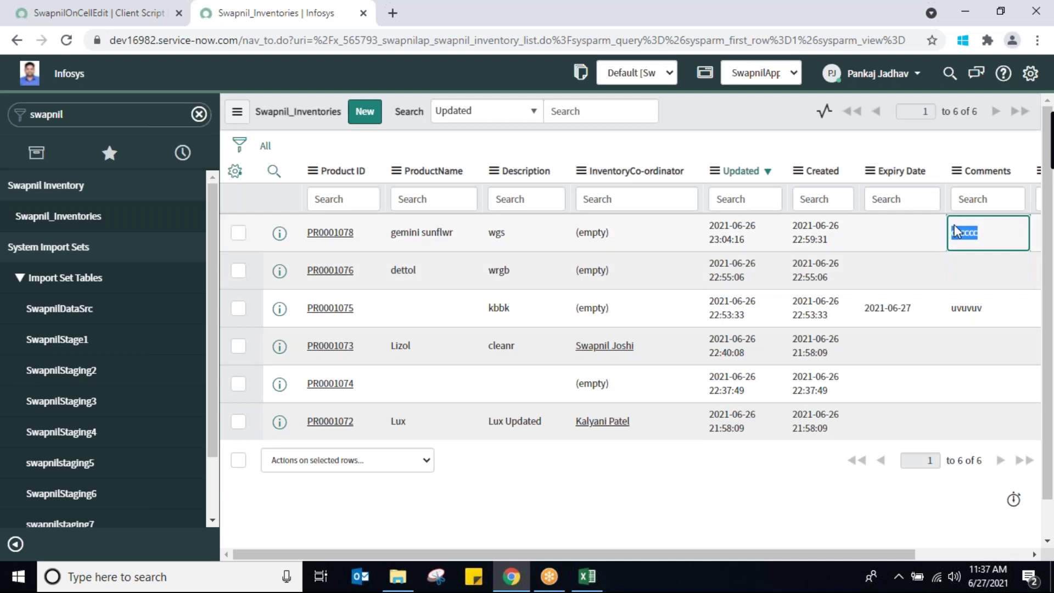
pyautogui.doubleClick(974, 232)
pyautogui.write('Pankaj')
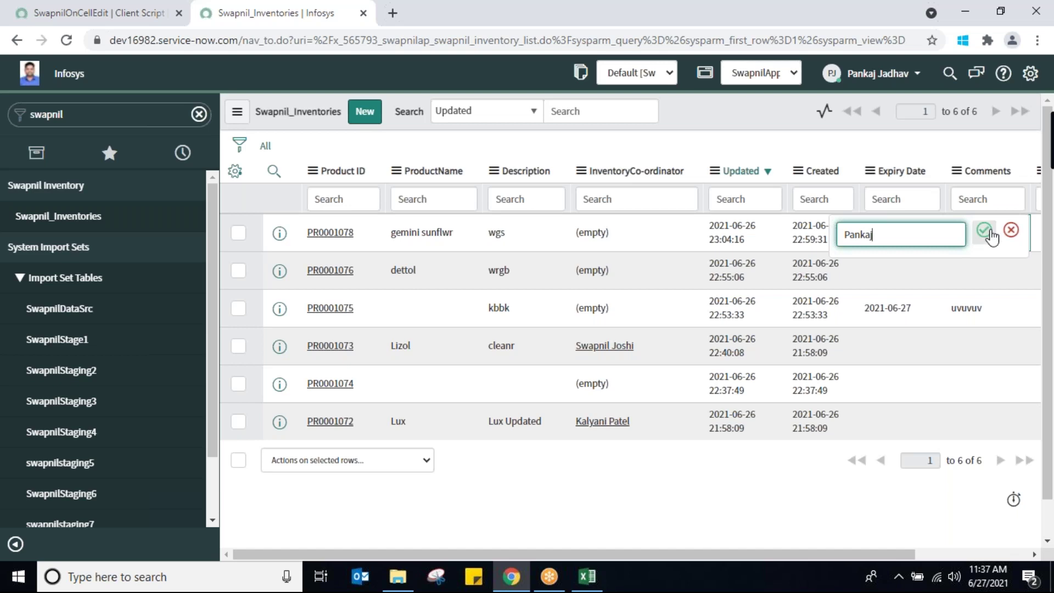
pyautogui.click(984, 230)
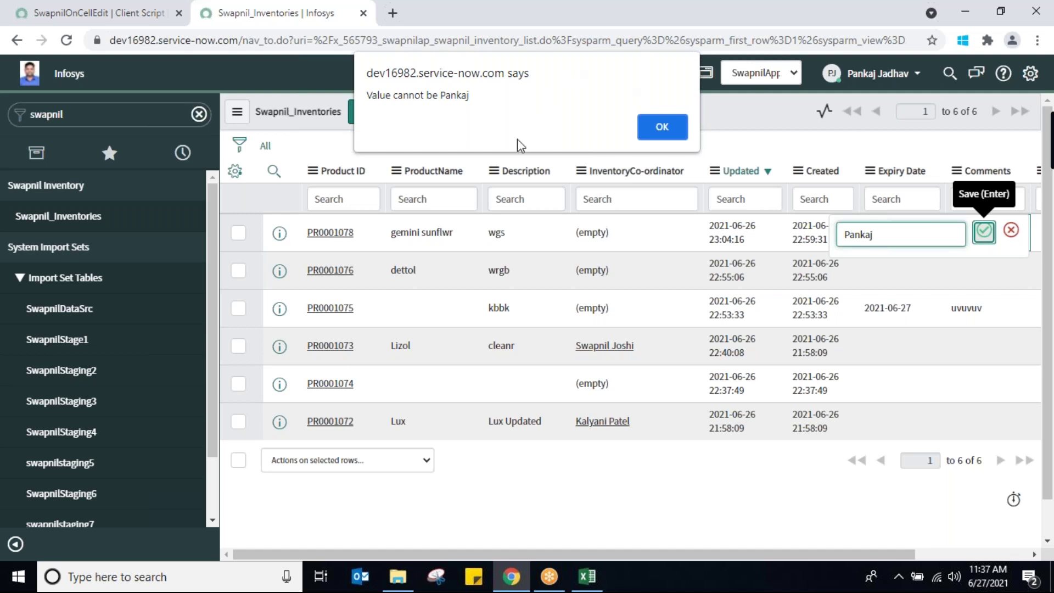
pyautogui.click(664, 132)
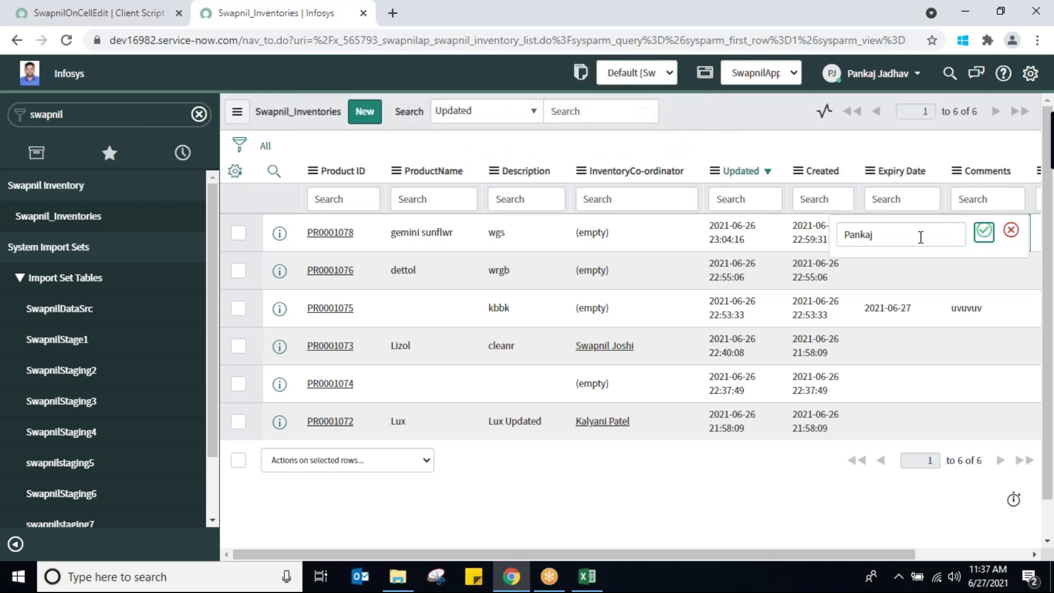
pyautogui.click(1011, 237)
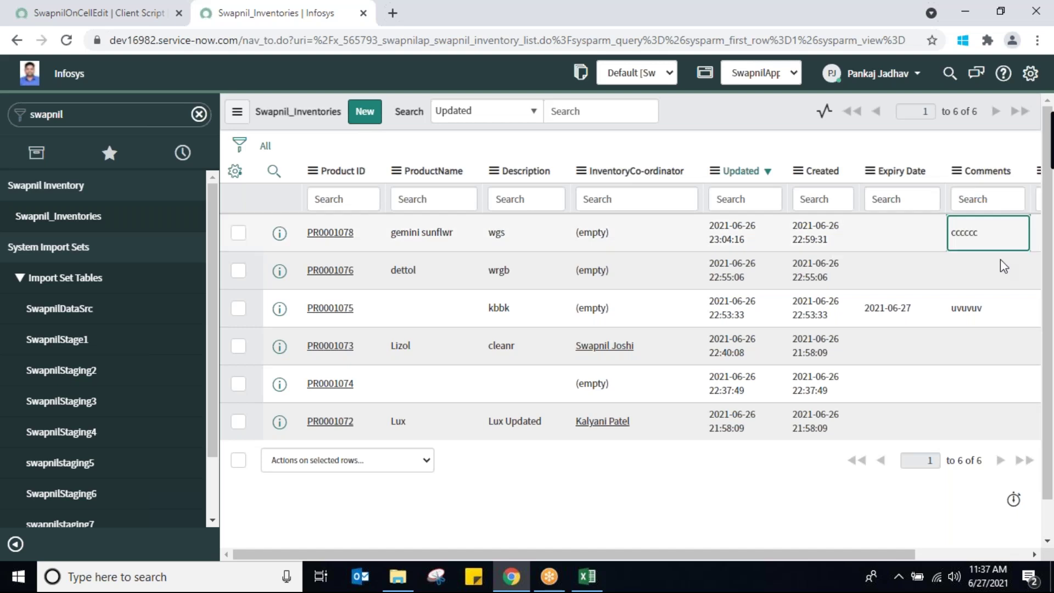
pyautogui.click(101, 22)
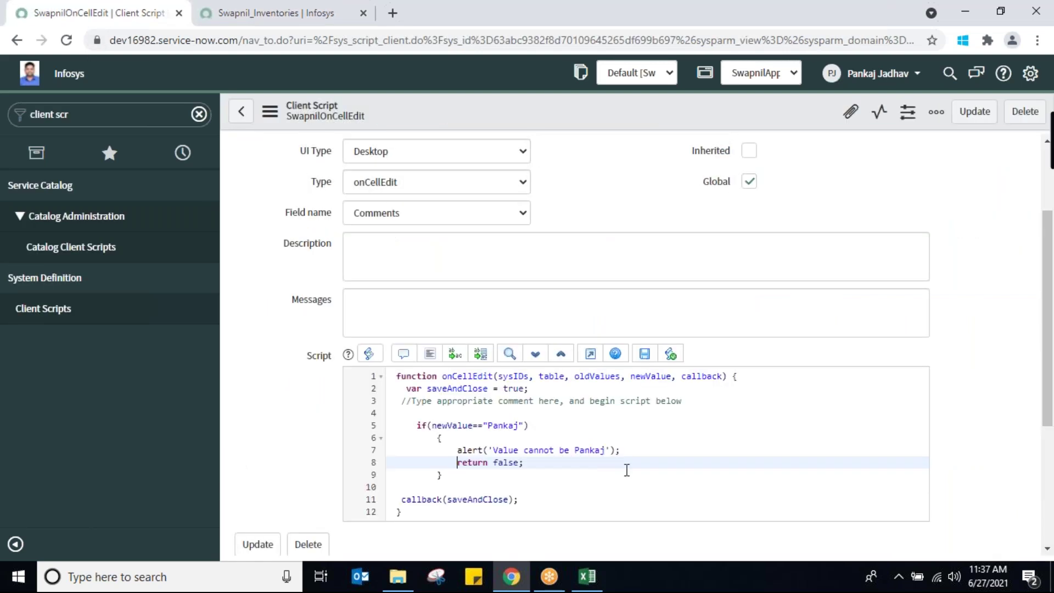
pyautogui.click(665, 454)
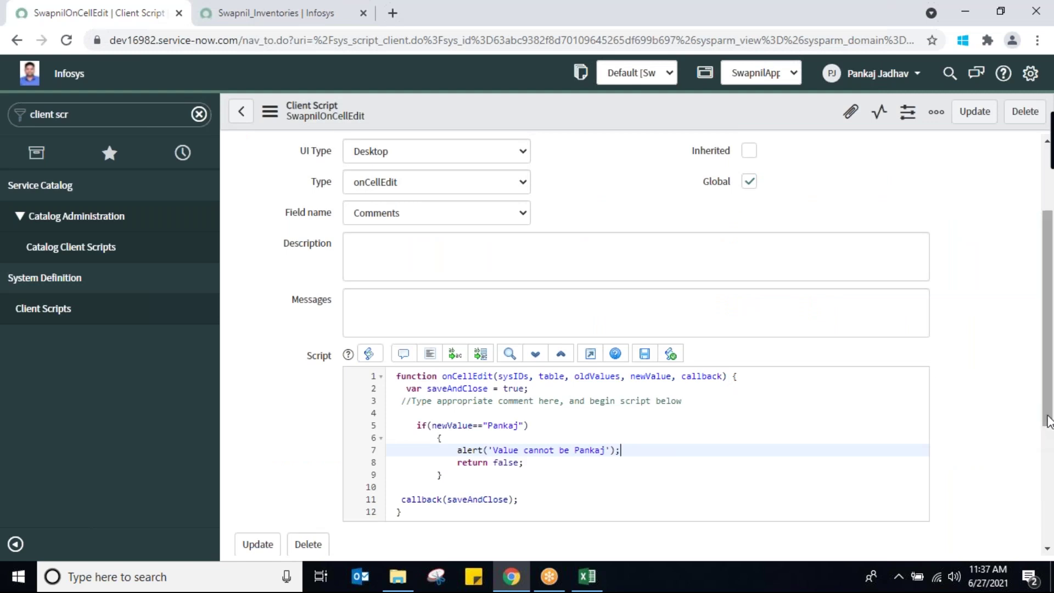
pyautogui.moveTo(1049, 418); pyautogui.dragTo(1049, 449)
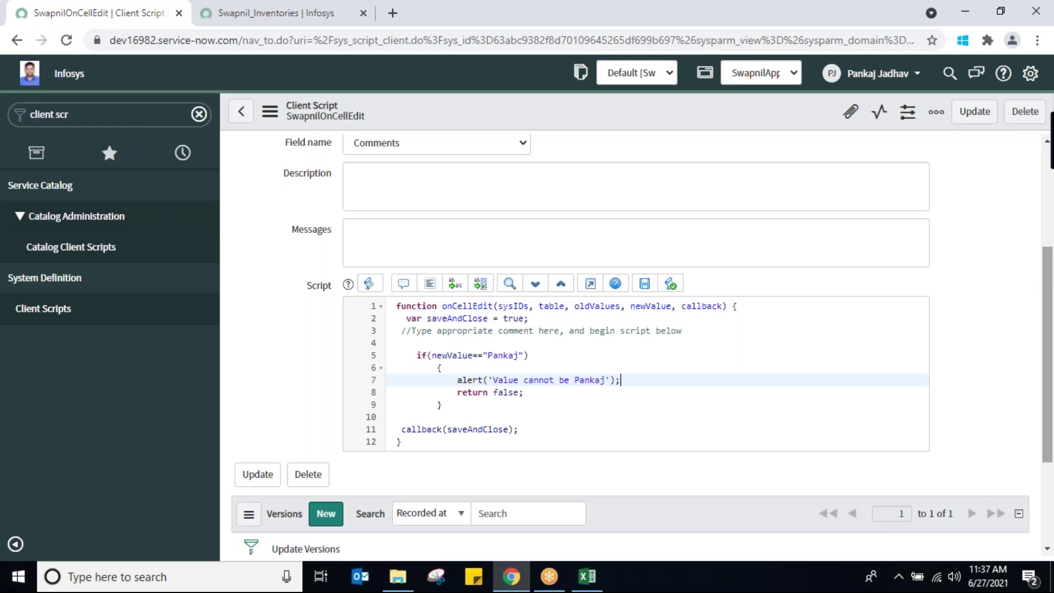
pyautogui.doubleClick(589, 306)
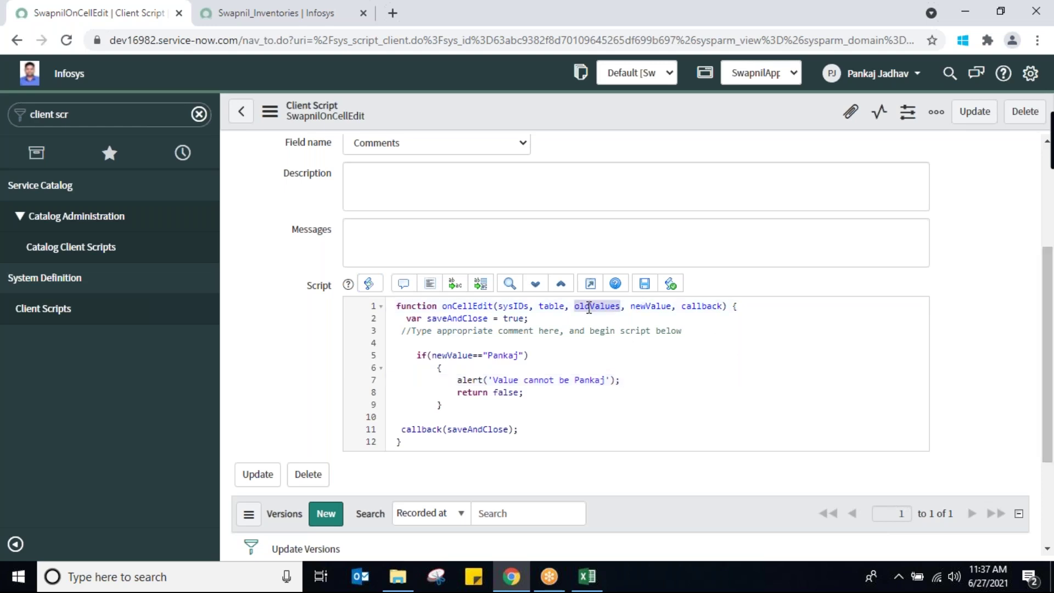
pyautogui.doubleClick(644, 305)
pyautogui.click(548, 430)
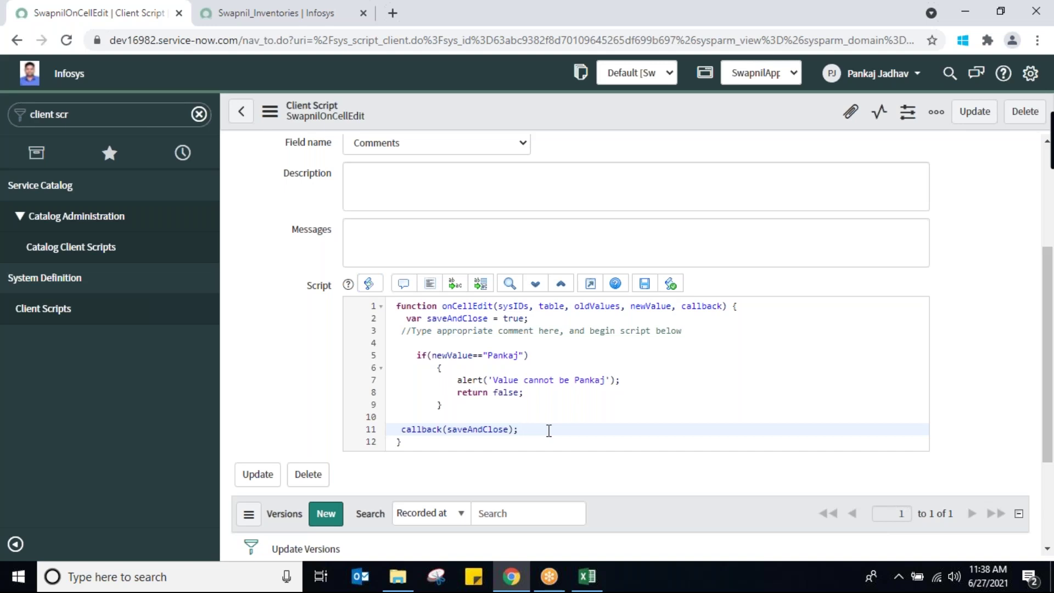
# Reload Swapnil_Inventories, open PR0001078, and return to the list
pyautogui.click(241, 16)
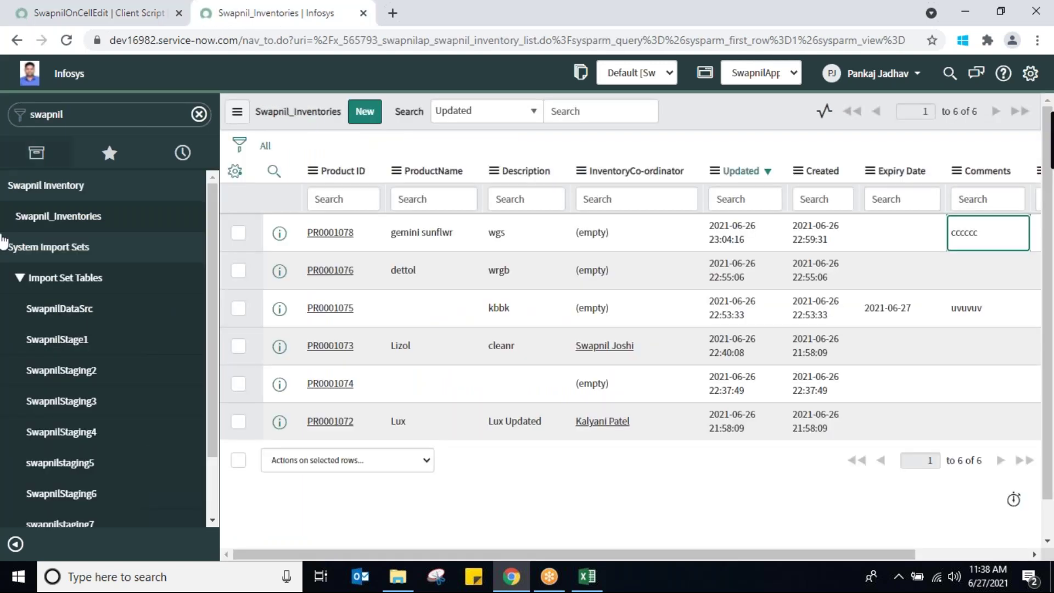
pyautogui.click(48, 217)
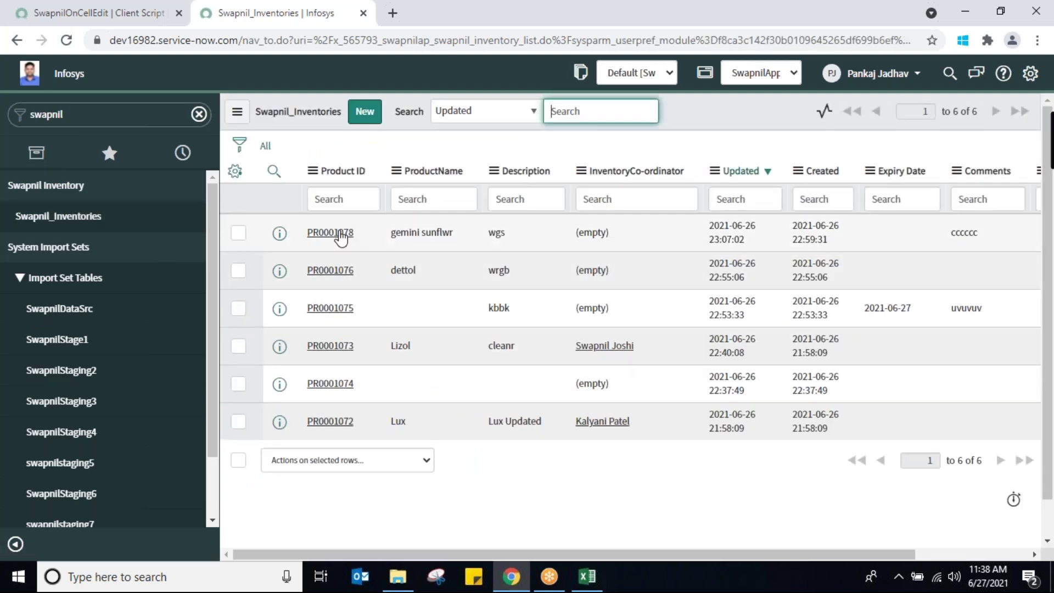
pyautogui.click(332, 233)
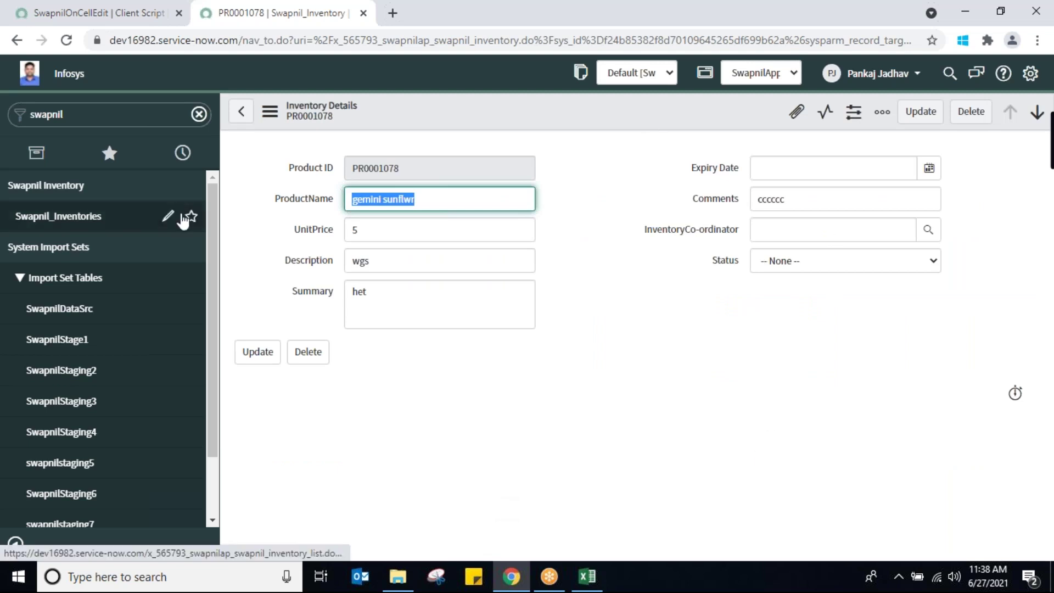
pyautogui.click(85, 230)
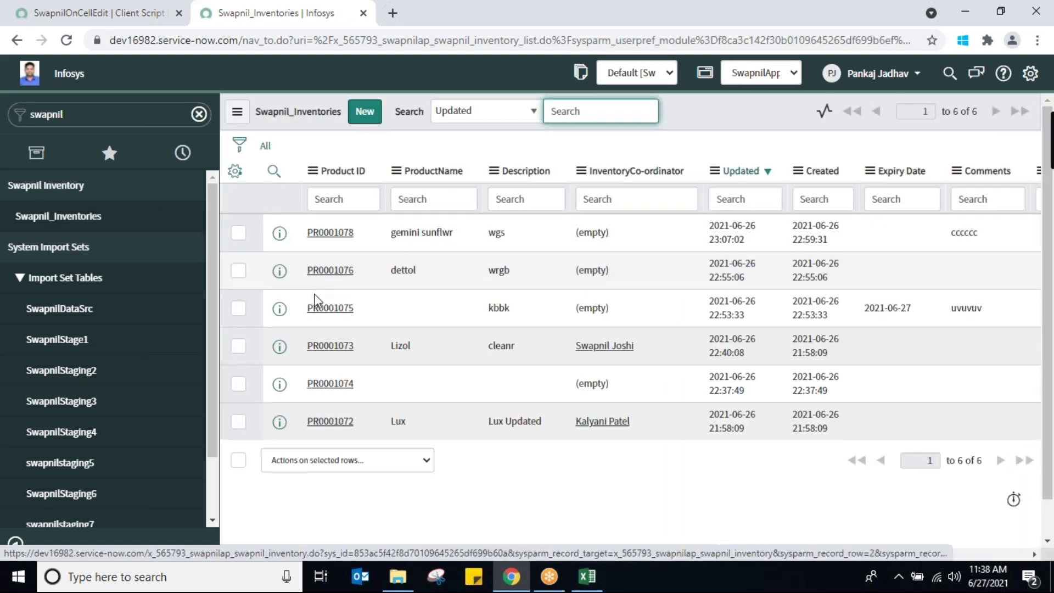
# Open PR0001075 and inspect its InventoryCo-ordinator, ProductName, Summary and UnitPrice fields
pyautogui.click(325, 311)
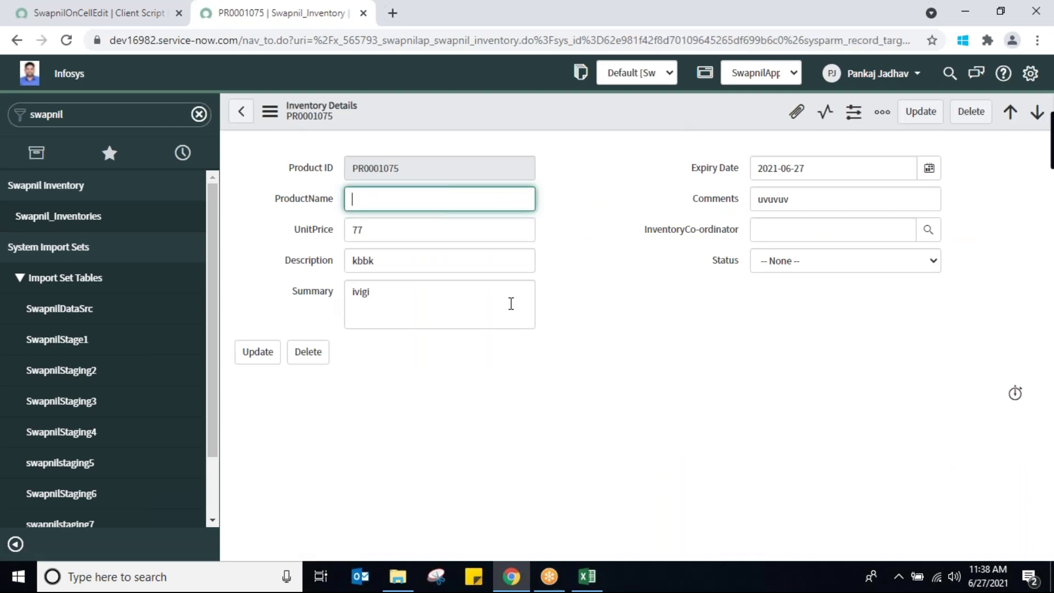
pyautogui.click(796, 228)
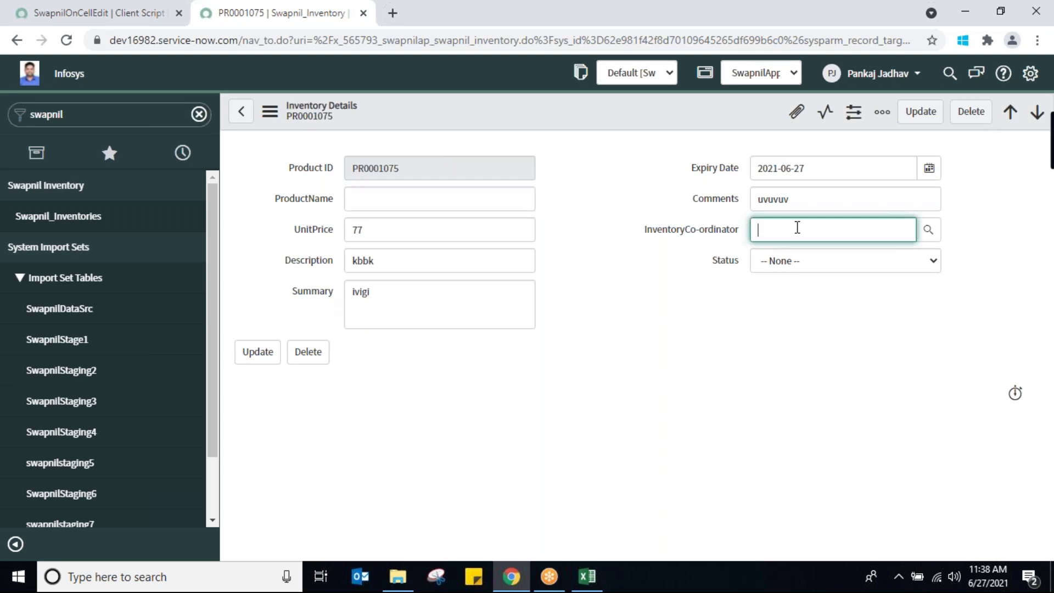
pyautogui.click(447, 201)
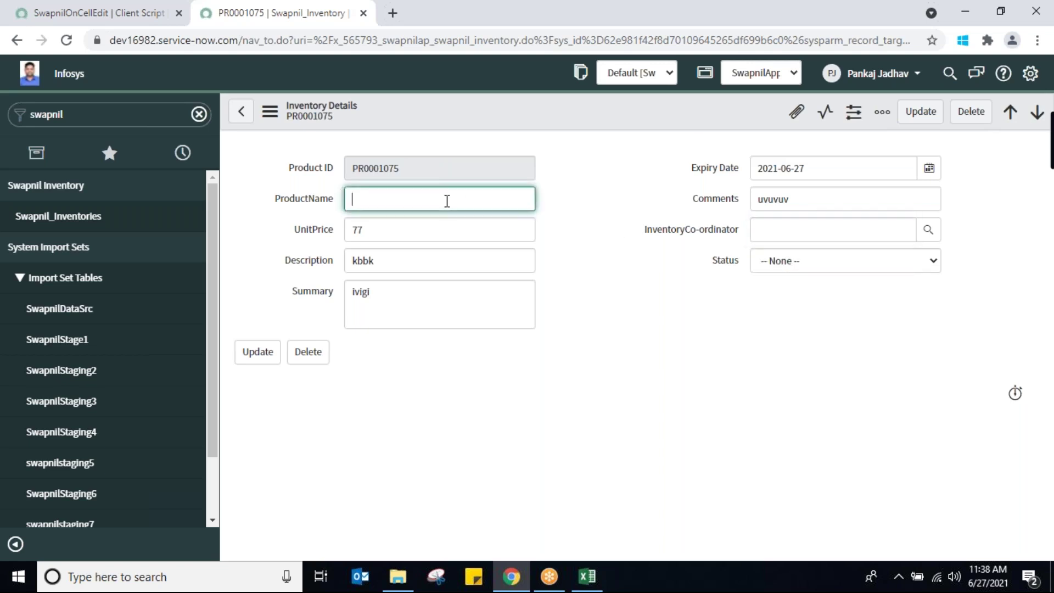
pyautogui.click(431, 296)
pyautogui.hotkey('ctrl', 'a')
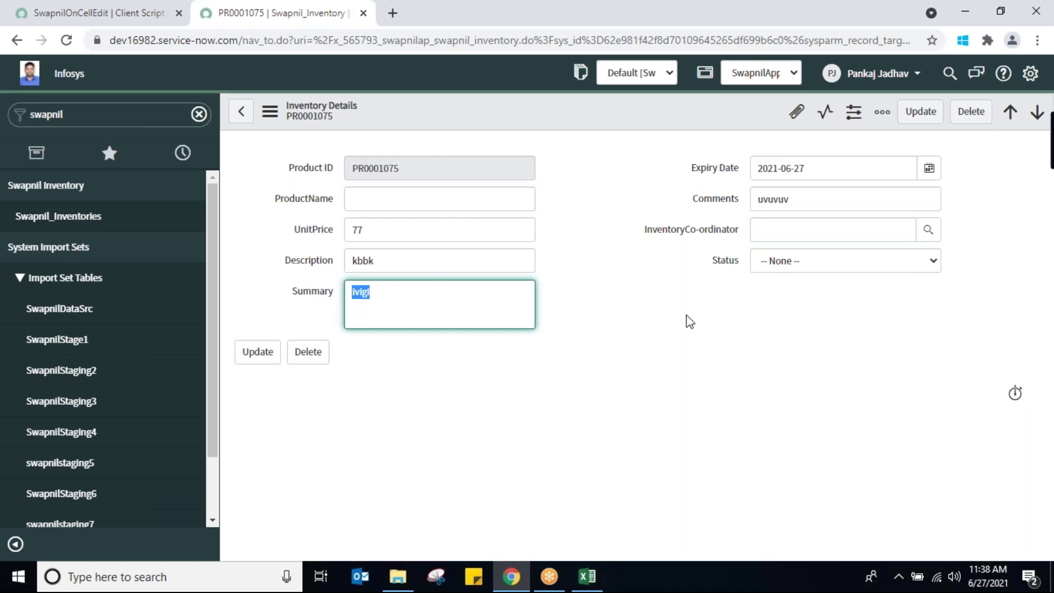
pyautogui.click(487, 231)
pyautogui.hotkey('ctrl', 'a')
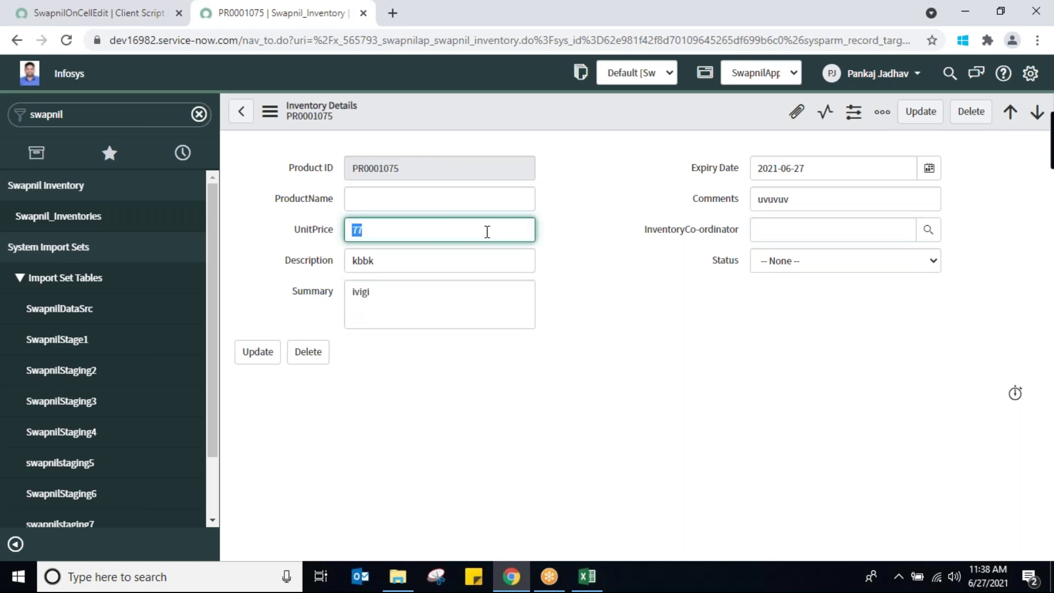
pyautogui.click(97, 16)
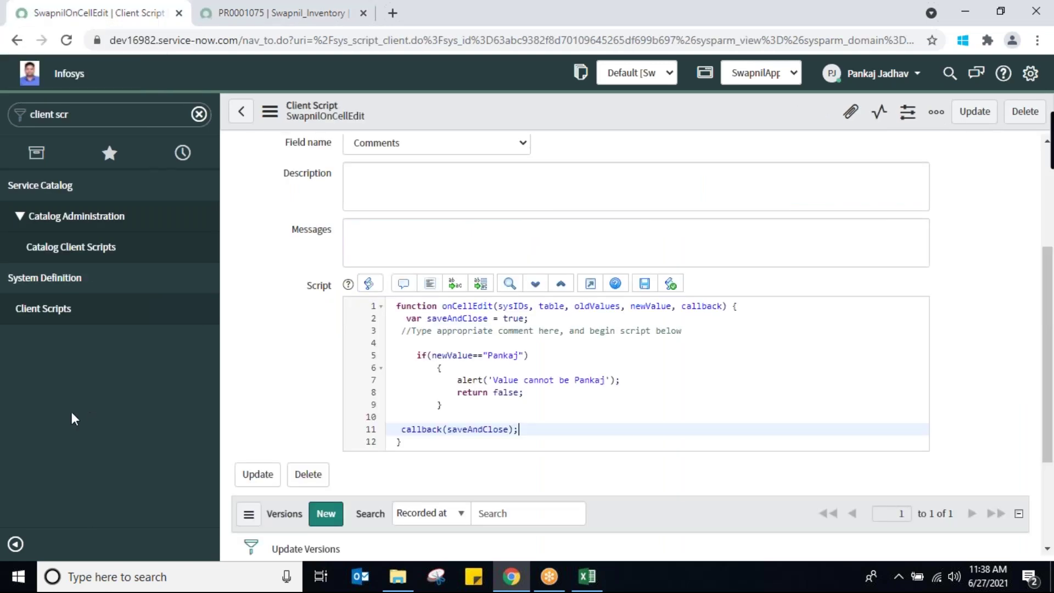
# Create a new client script named SwapnilSetStatusReadOnly
pyautogui.click(43, 310)
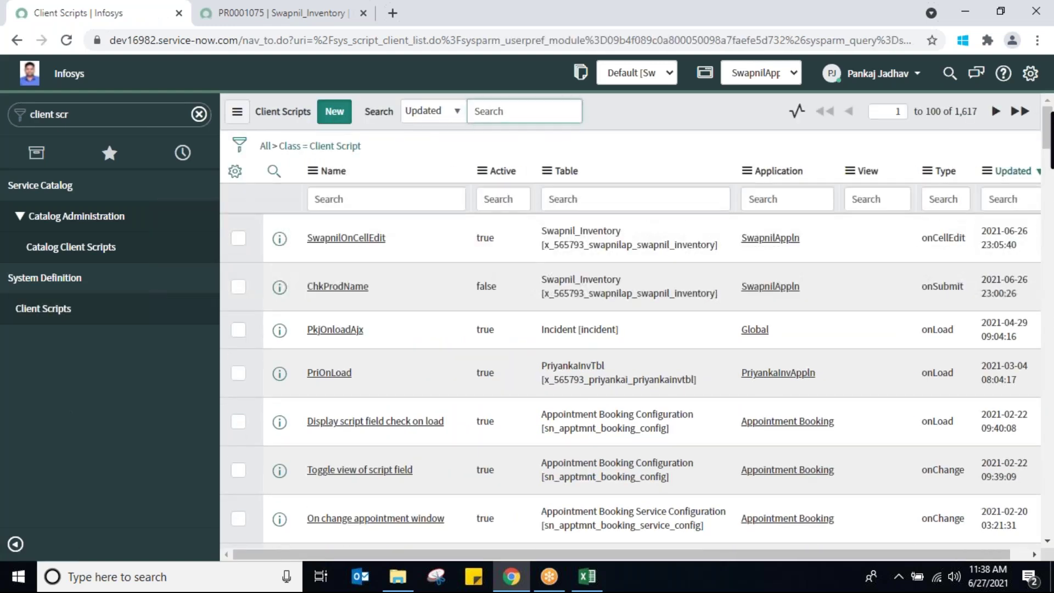
pyautogui.click(334, 111)
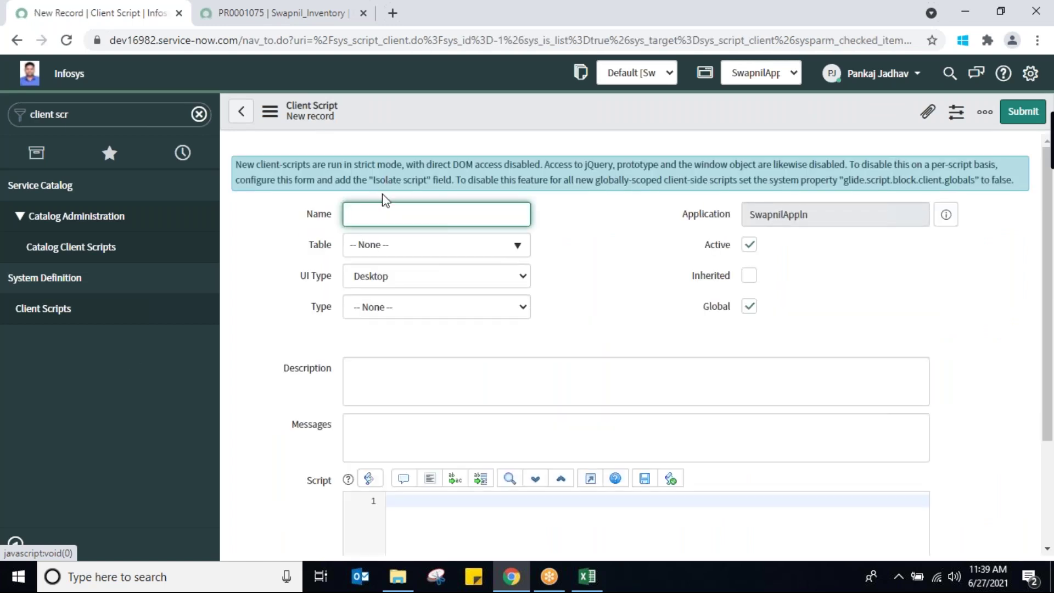
pyautogui.write('Sw')
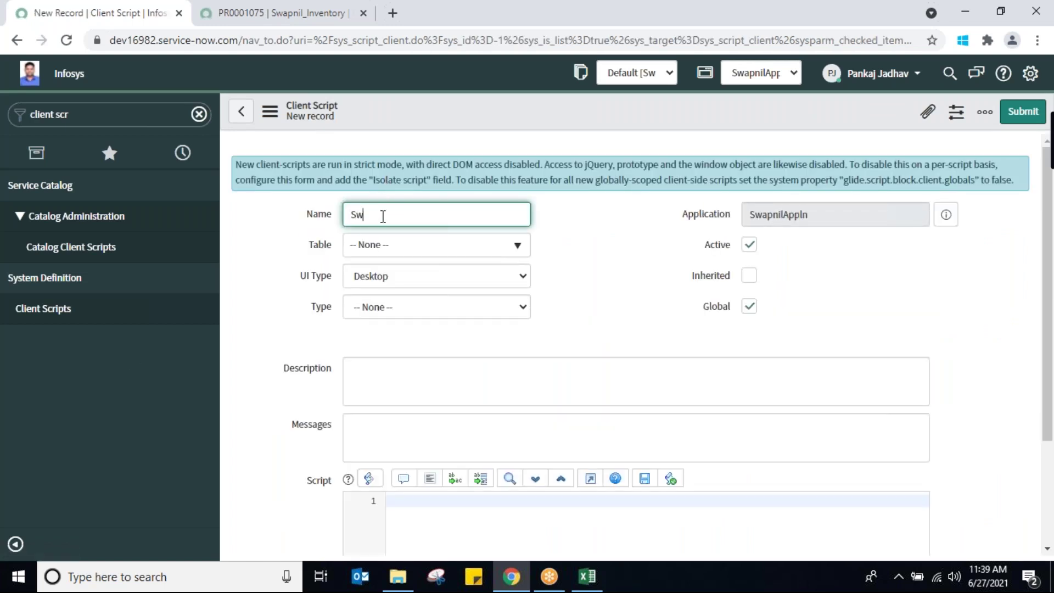
pyautogui.write('apnilSetStatusReadOnly')
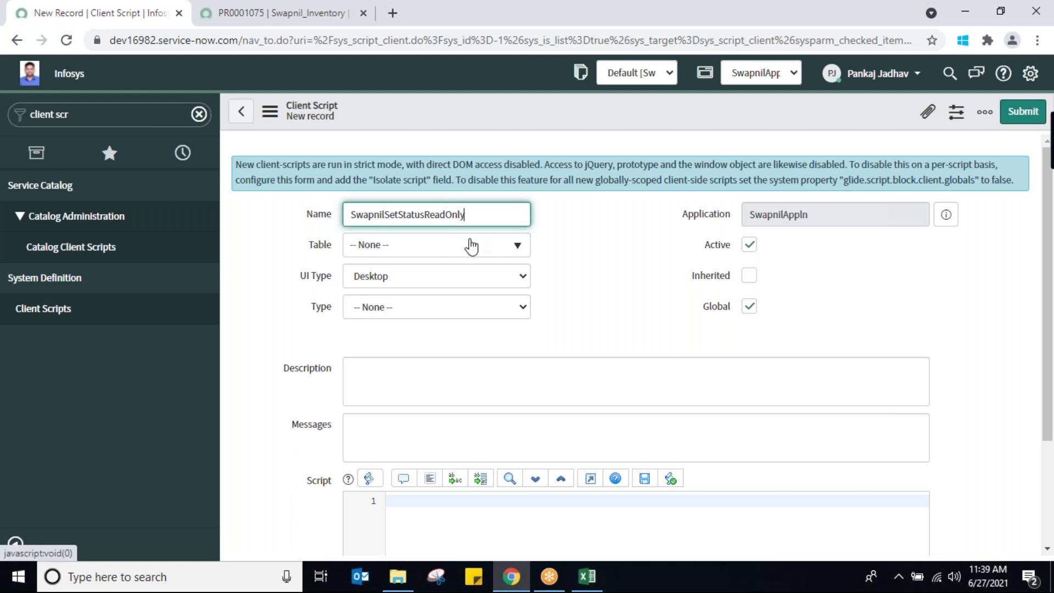
# Set the script's table to Swapnil_Inventory and its type to onLoad
pyautogui.click(471, 247)
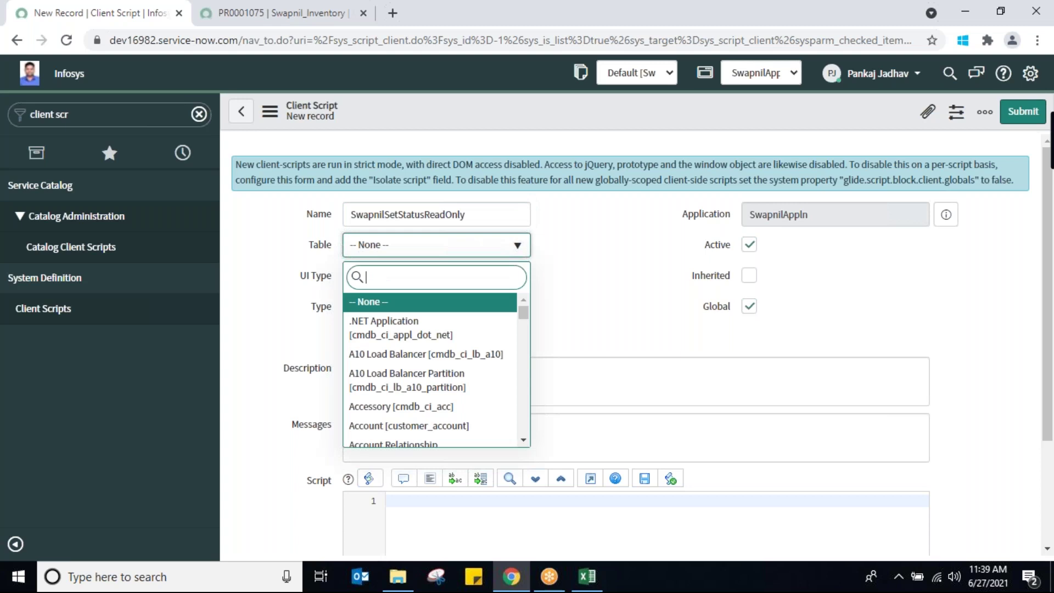
pyautogui.write('swap')
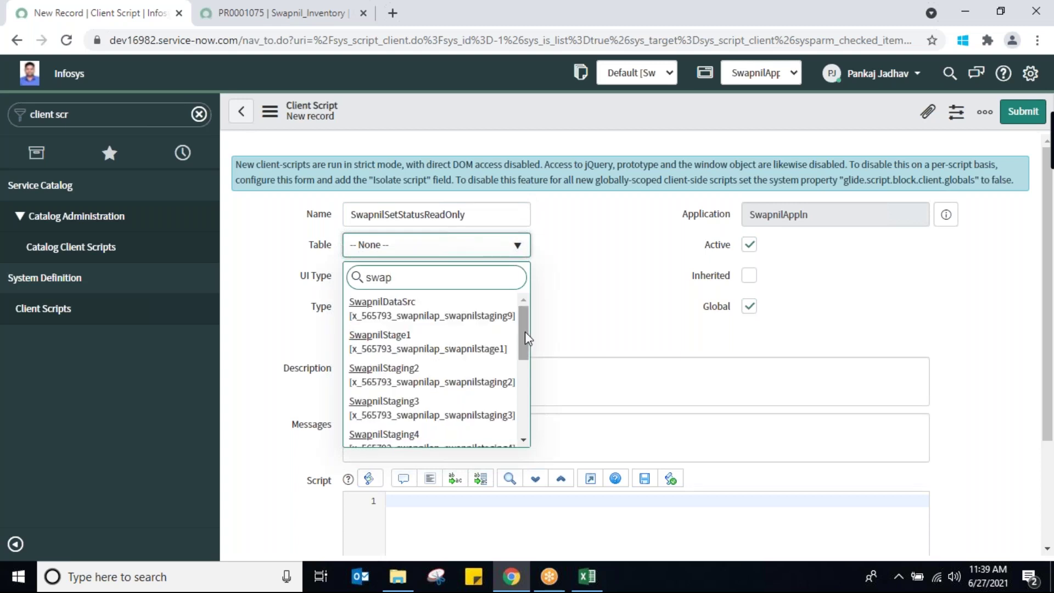
pyautogui.moveTo(522, 351); pyautogui.dragTo(523, 422)
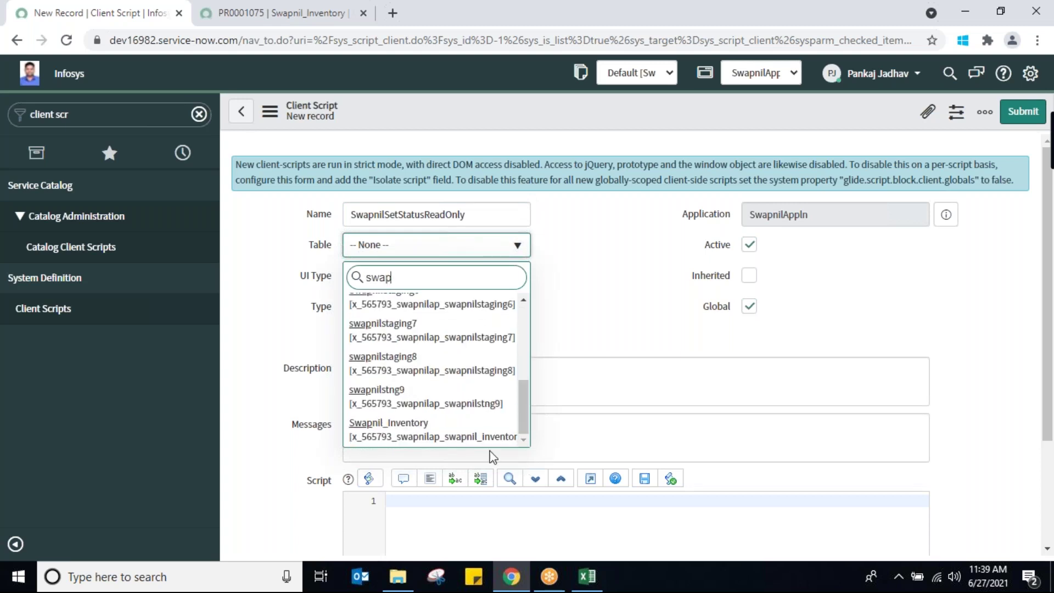
pyautogui.click(436, 429)
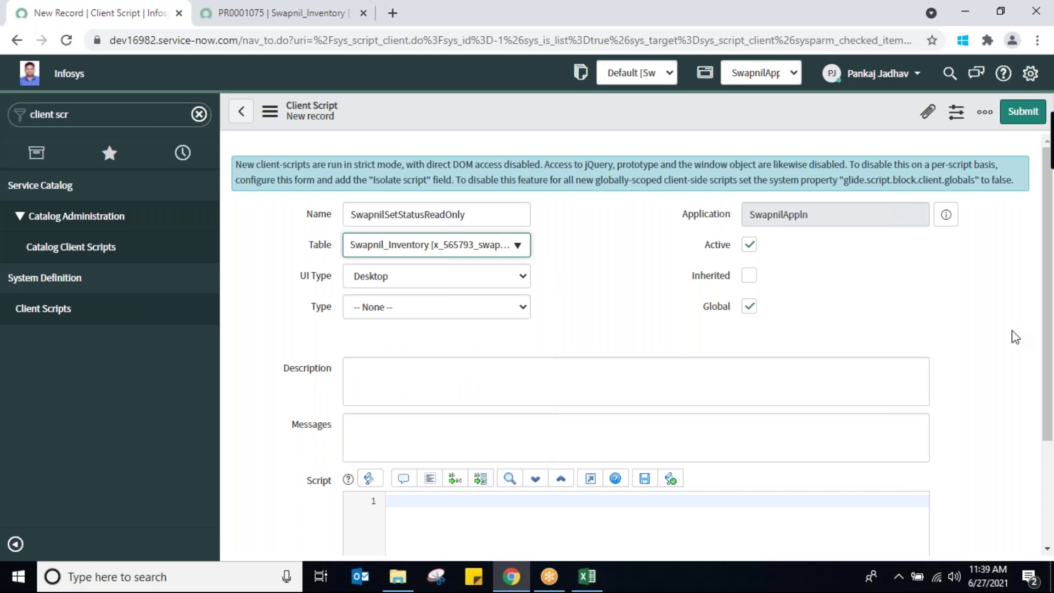
pyautogui.moveTo(1051, 370); pyautogui.dragTo(1042, 454)
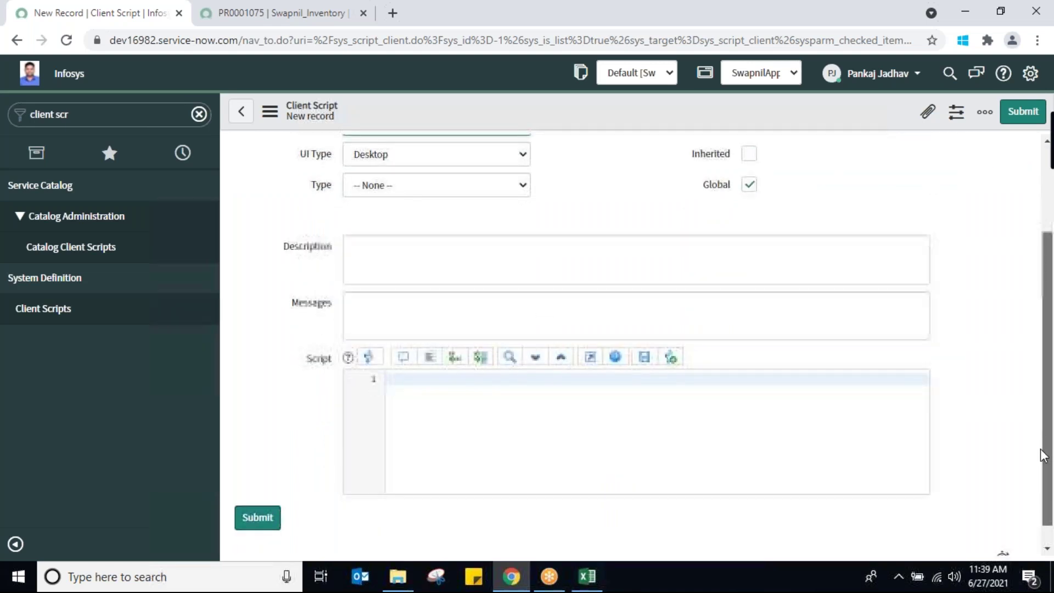
pyautogui.scroll(2, 1042, 454)
pyautogui.click(488, 306)
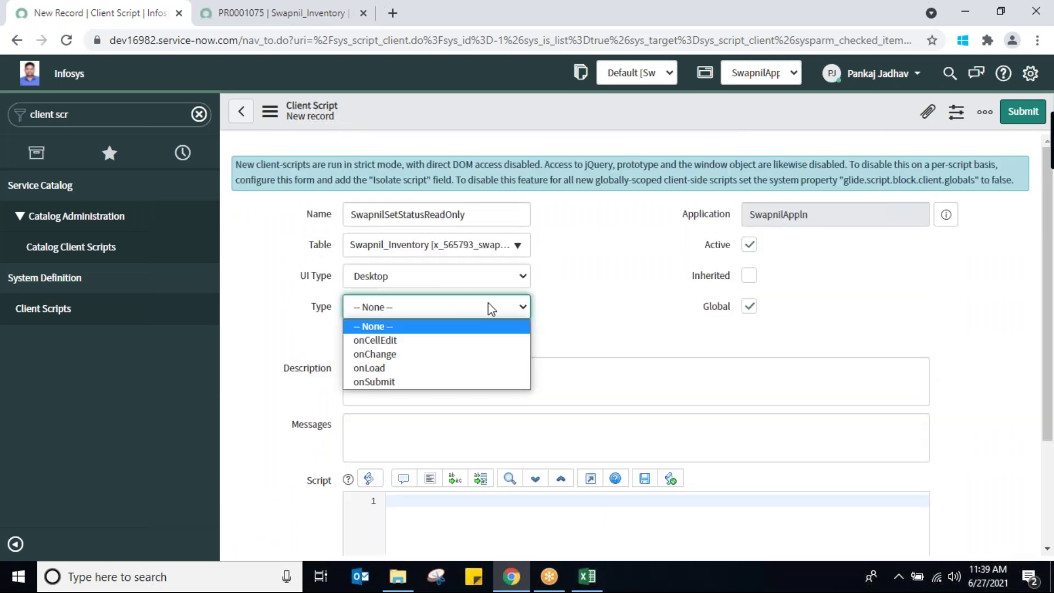
pyautogui.click(373, 367)
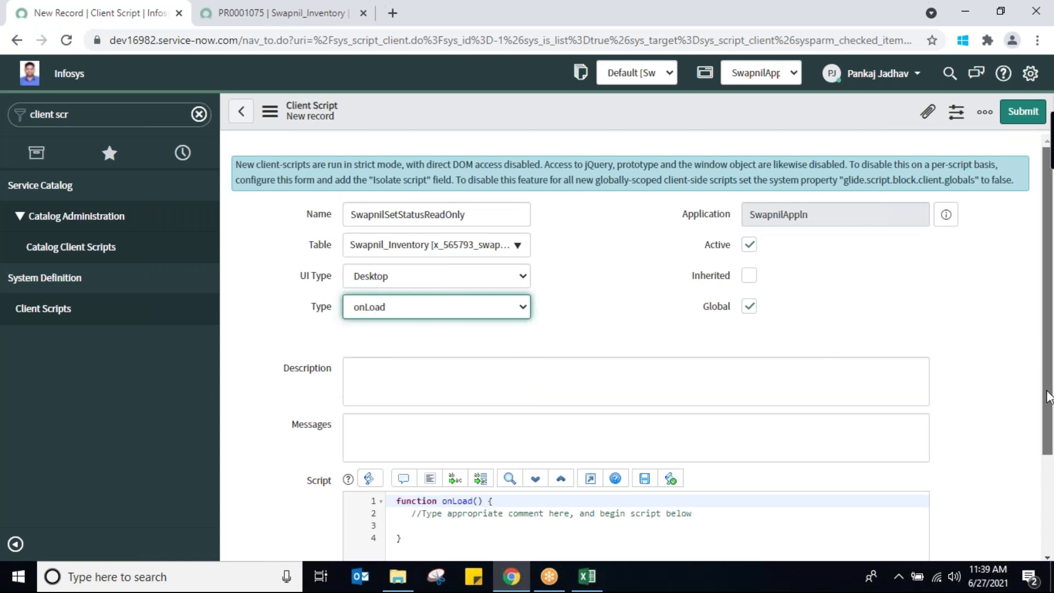
pyautogui.moveTo(1048, 396); pyautogui.dragTo(1048, 449)
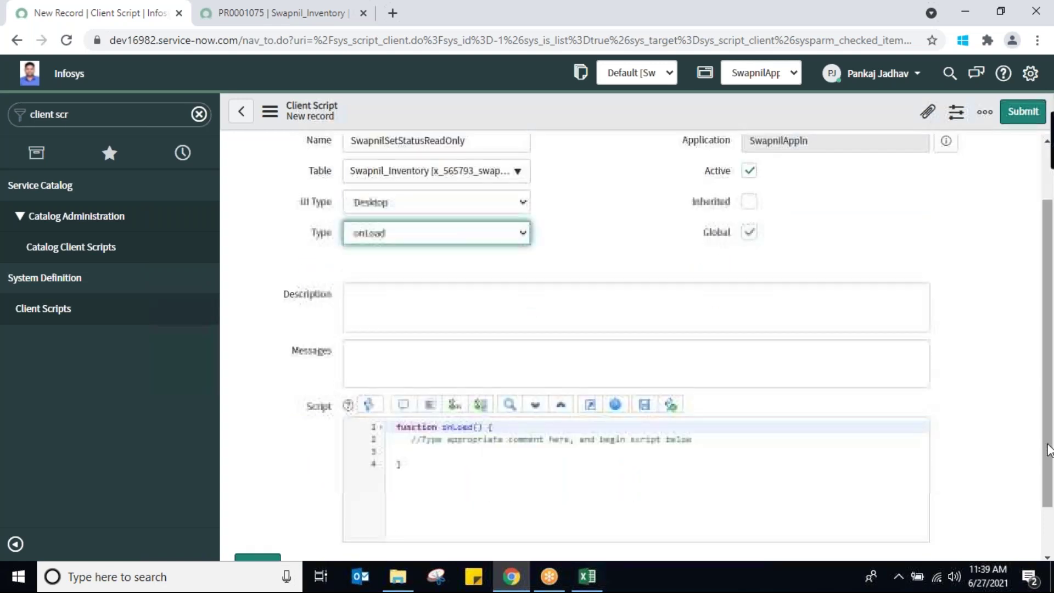
pyautogui.click(412, 451)
# Add a g_form.setReadOnly(' call with a closing semicolon in the onLoad body
pyautogui.write('g')
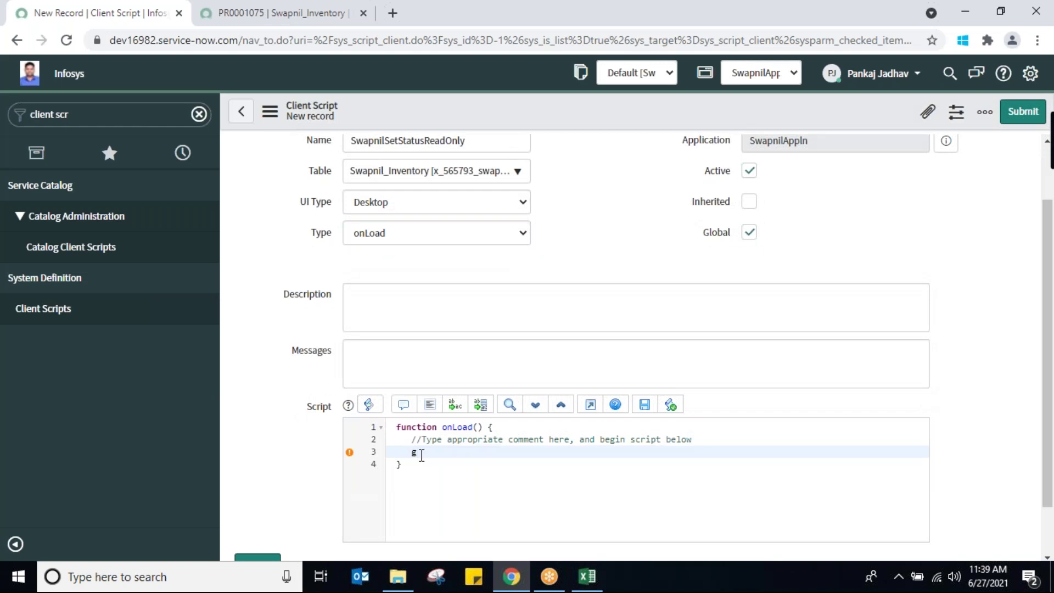
pyautogui.write('_f')
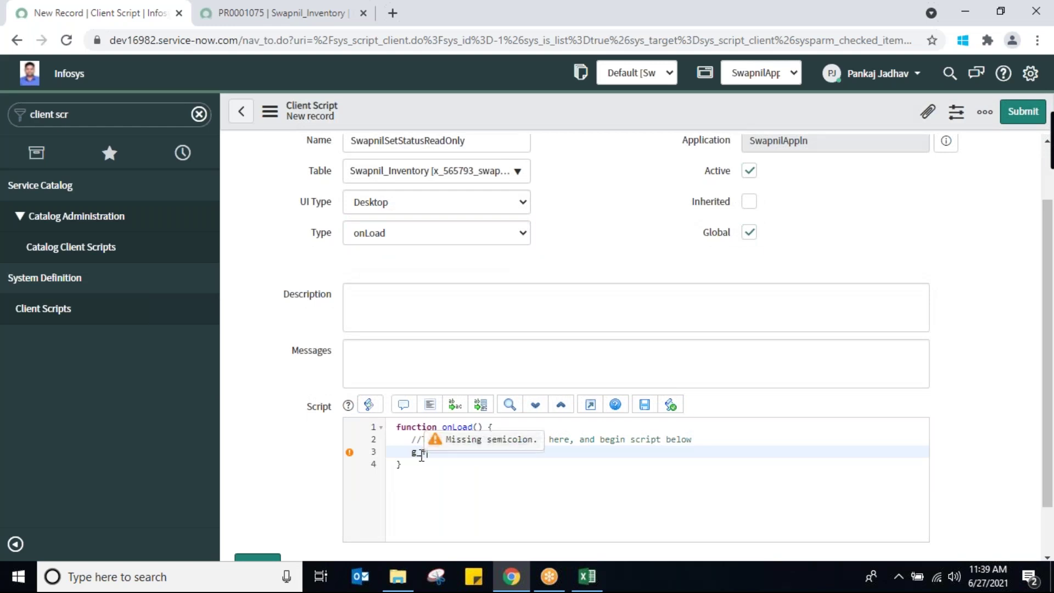
pyautogui.write('orm')
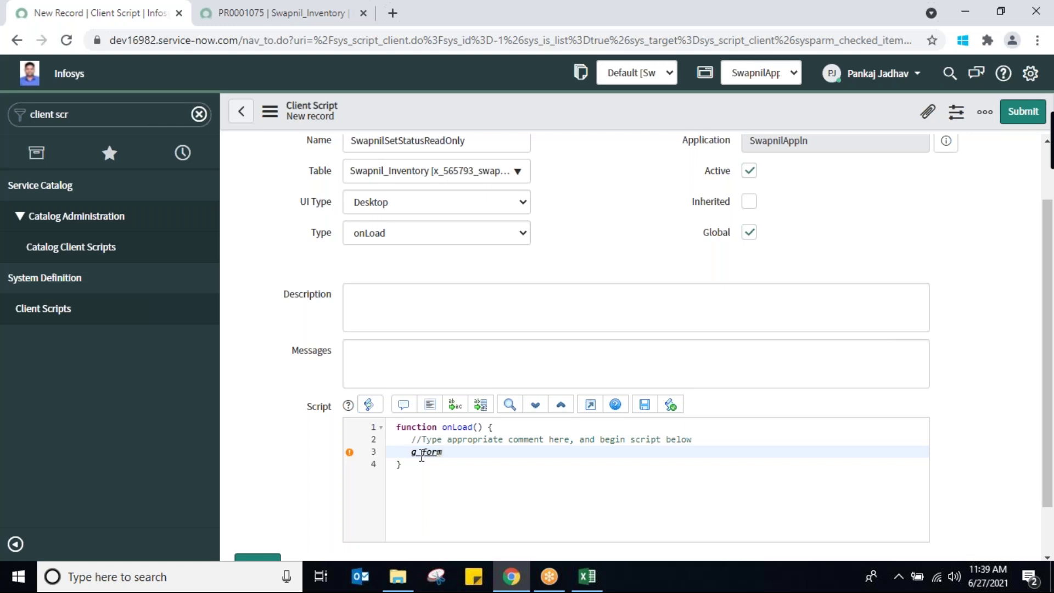
pyautogui.write('.set')
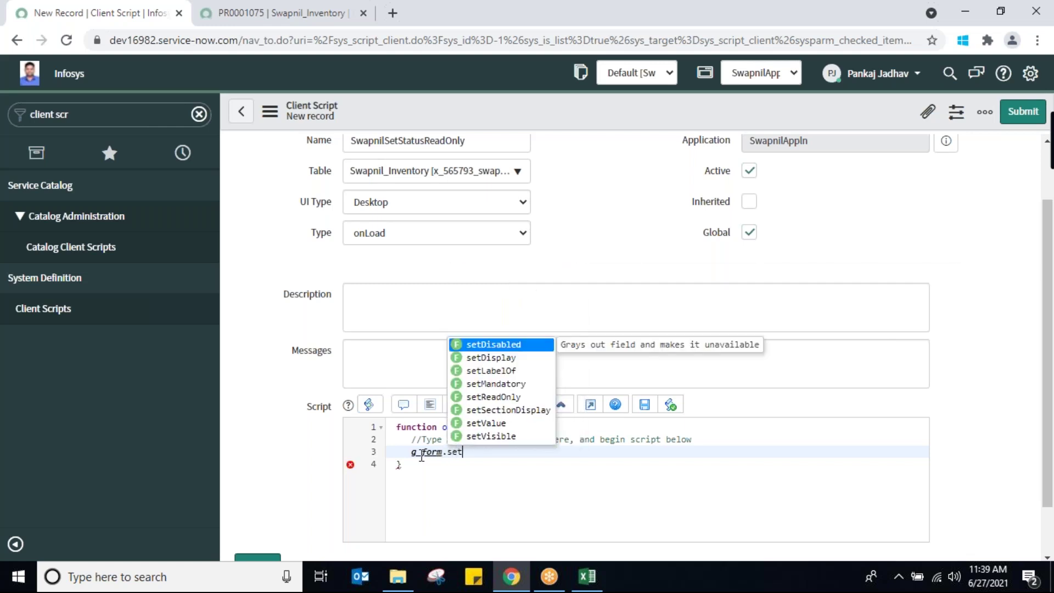
pyautogui.write('v')
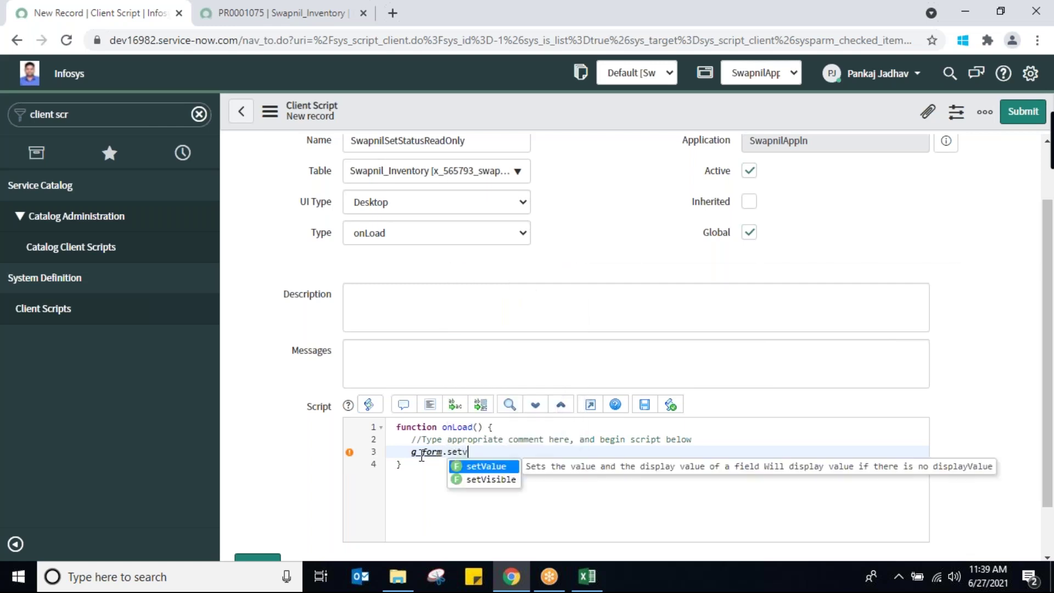
pyautogui.press('BackSpace')
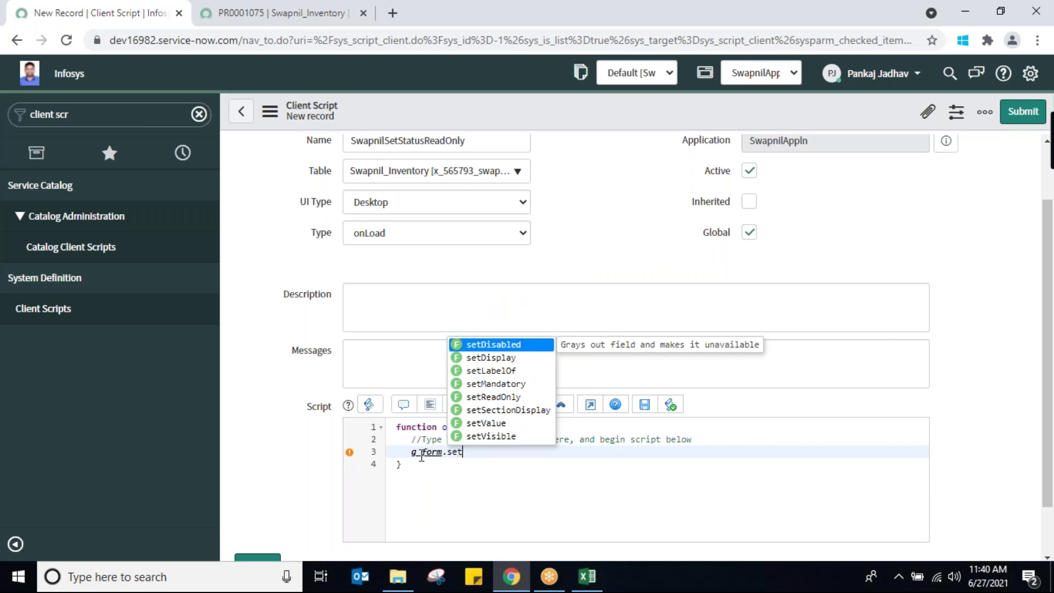
pyautogui.click(502, 396)
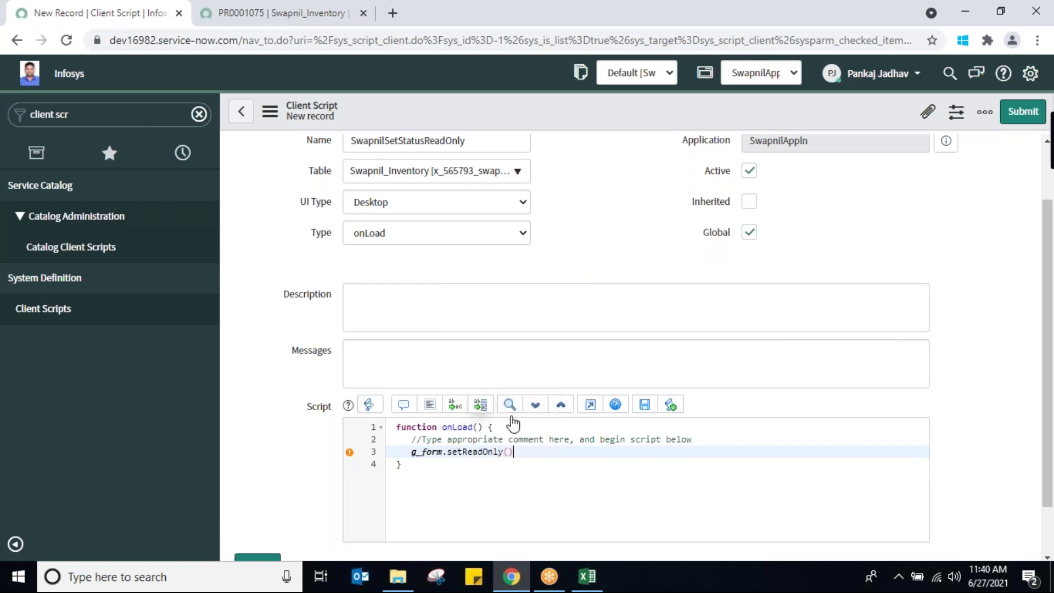
pyautogui.write(';')
pyautogui.moveTo(409, 452); pyautogui.dragTo(445, 454)
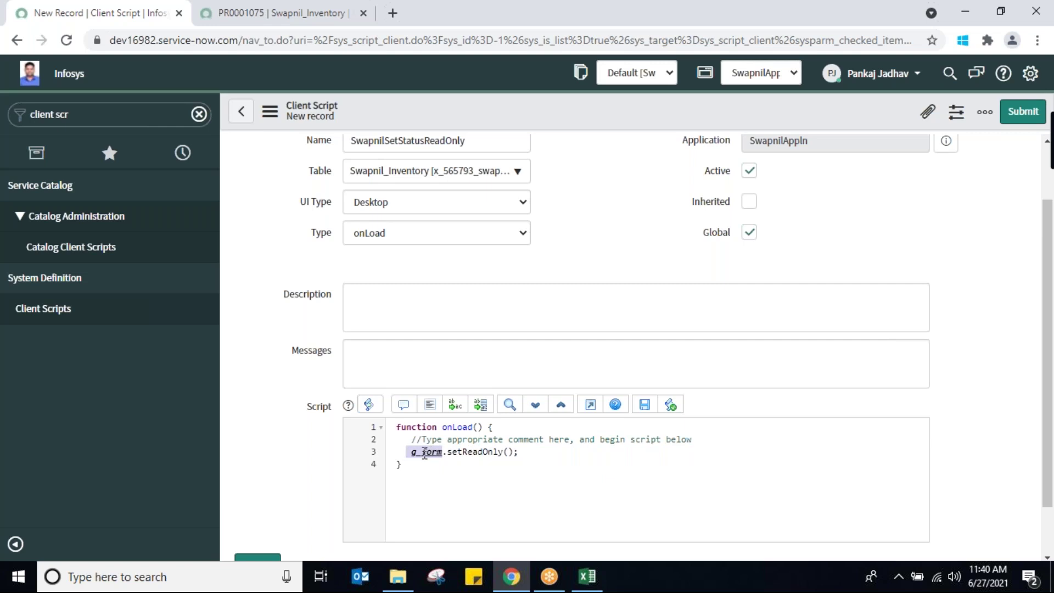
pyautogui.click(505, 452)
pyautogui.write("'")
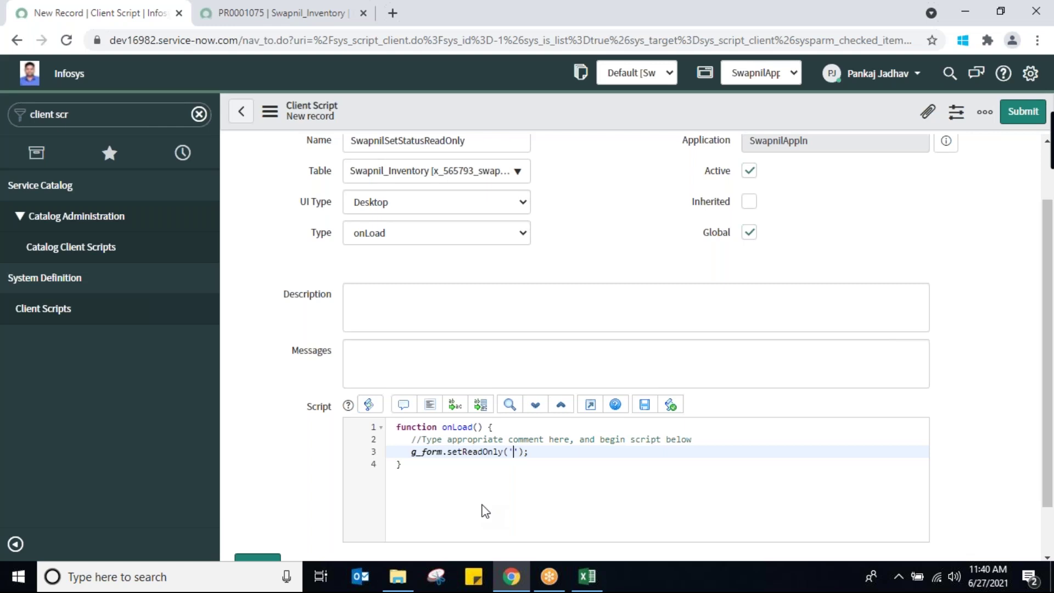
# Confirm on the inventory record that the Expiry Date field's name is expdate
pyautogui.click(279, 13)
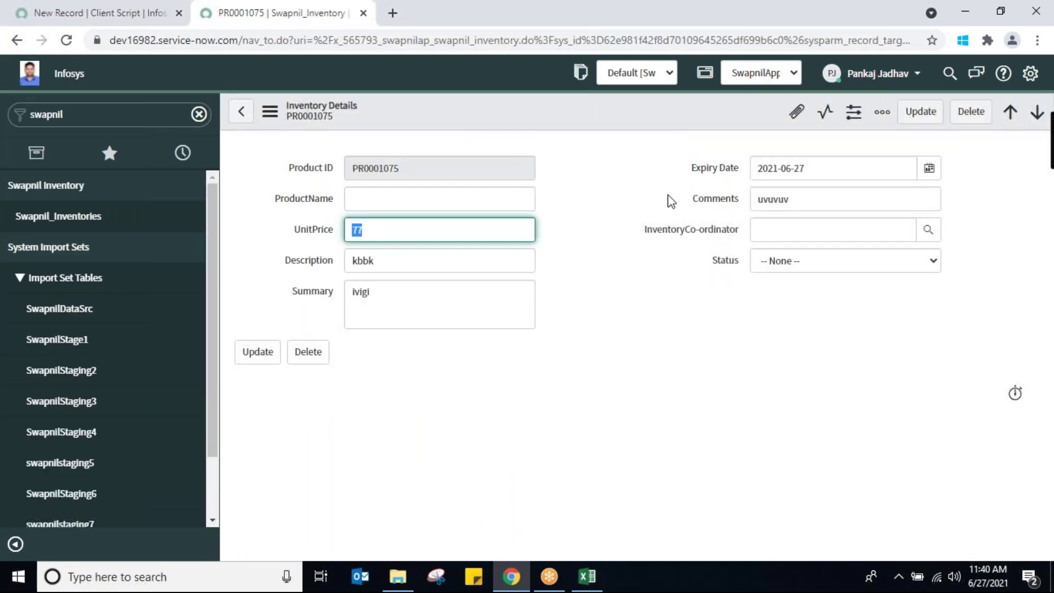
pyautogui.click(713, 174)
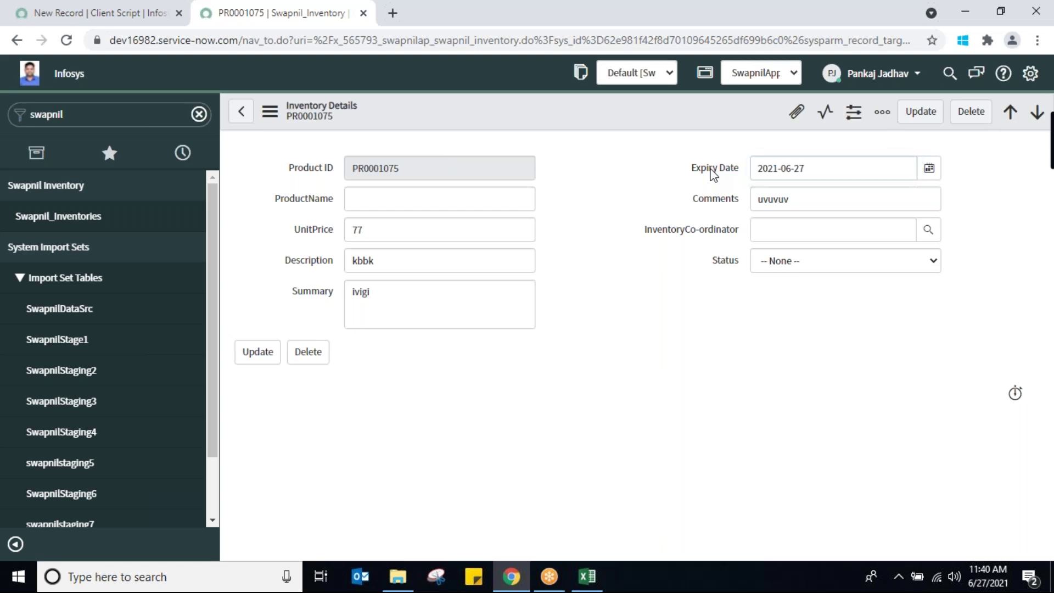
pyautogui.rightClick(713, 173)
pyautogui.click(713, 173)
pyautogui.rightClick(712, 174)
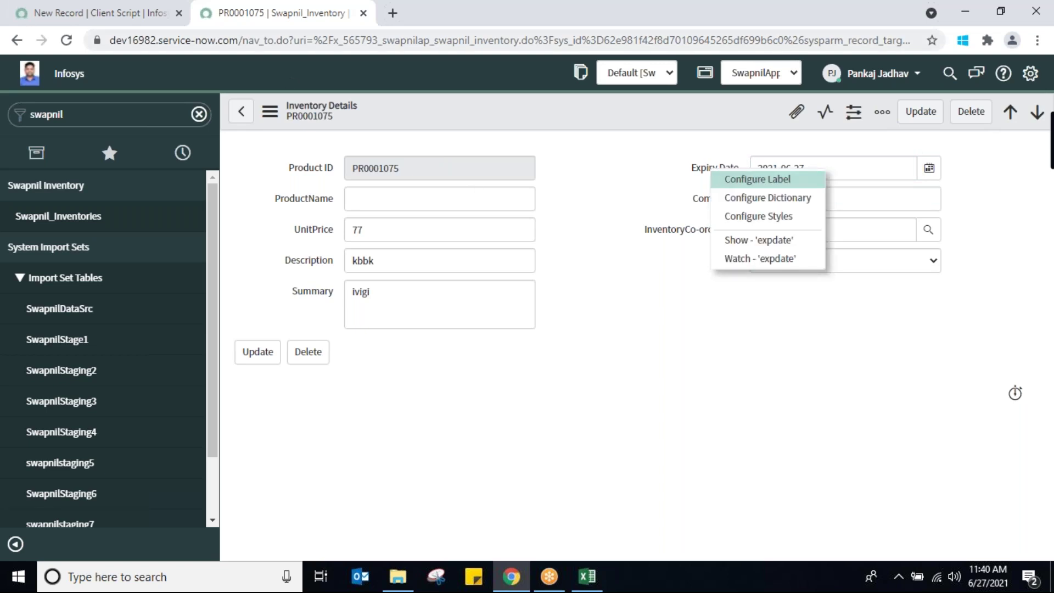
pyautogui.click(127, 15)
# Complete the call as g_form.setReadOnly('expdate',true) with boolean true
pyautogui.write('exp')
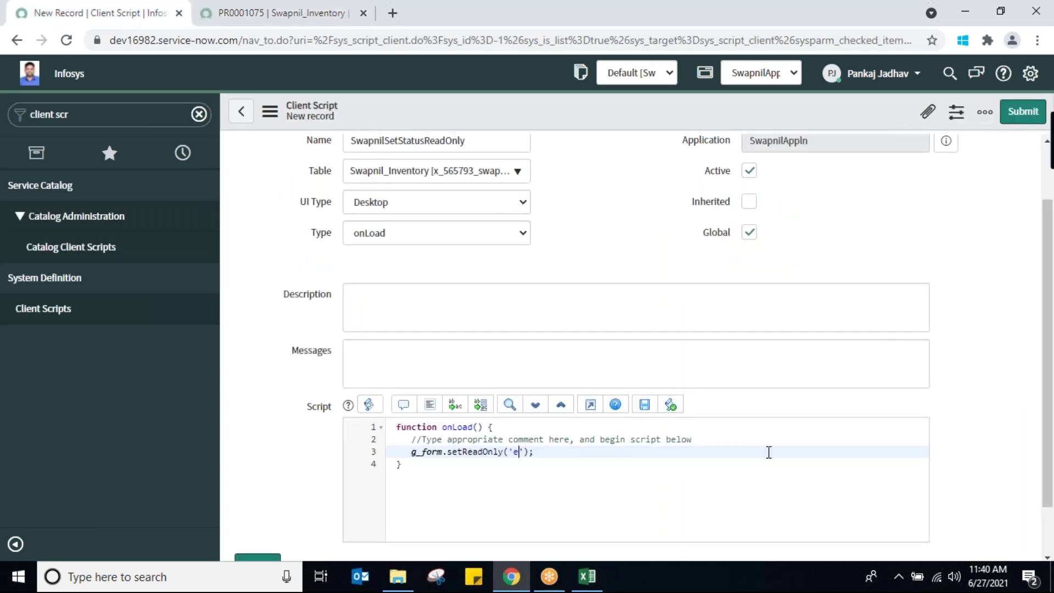
pyautogui.write('date')
pyautogui.press('Right')
pyautogui.write(",'")
pyautogui.write('true')
pyautogui.press('Right')
pyautogui.press('Right')
pyautogui.press('Left')
pyautogui.press('BackSpace')
pyautogui.press('Left')
pyautogui.press('Left')
pyautogui.press('Left')
pyautogui.press('Left')
pyautogui.press('BackSpace')
pyautogui.press('Right')
pyautogui.press('Right')
pyautogui.press('Right')
pyautogui.press('Right')
pyautogui.press('Right')
pyautogui.rightClick(574, 113)
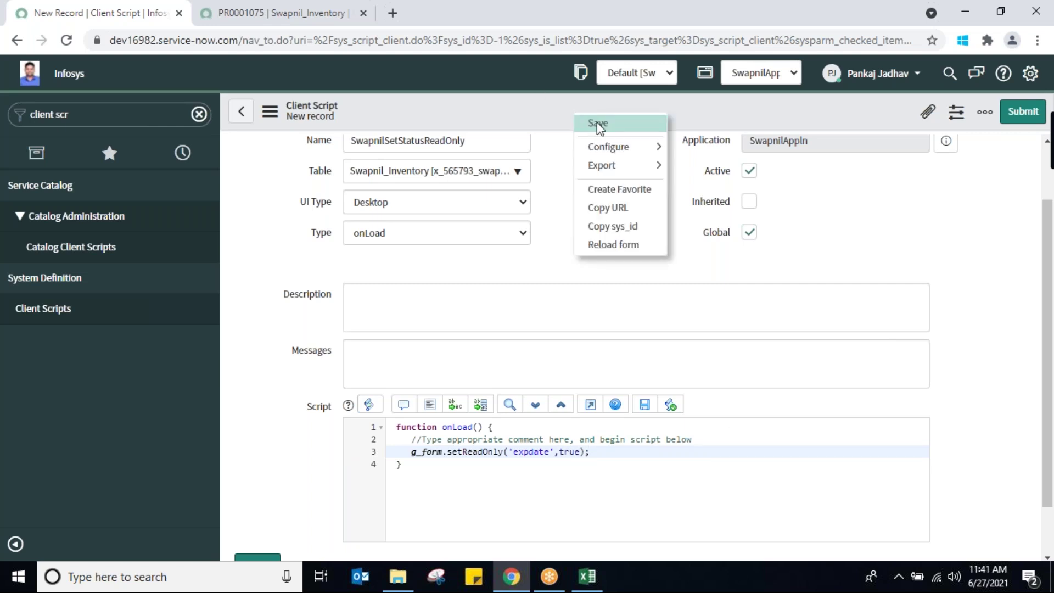
# Save the SwapnilSetStatusReadOnly client script and review its setReadOnly line
pyautogui.click(597, 123)
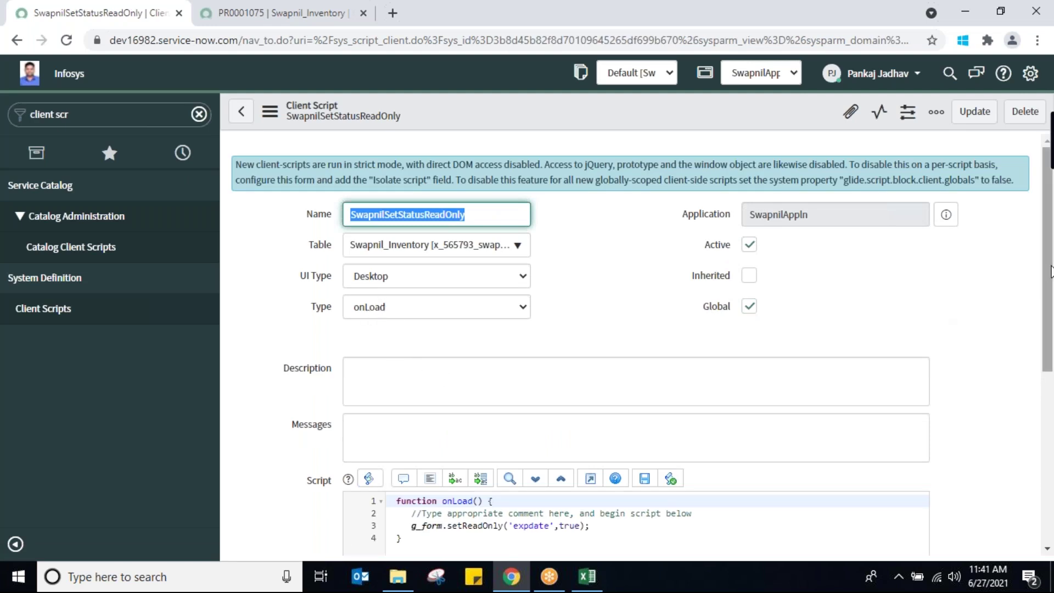
pyautogui.scroll(-2, 1048, 274)
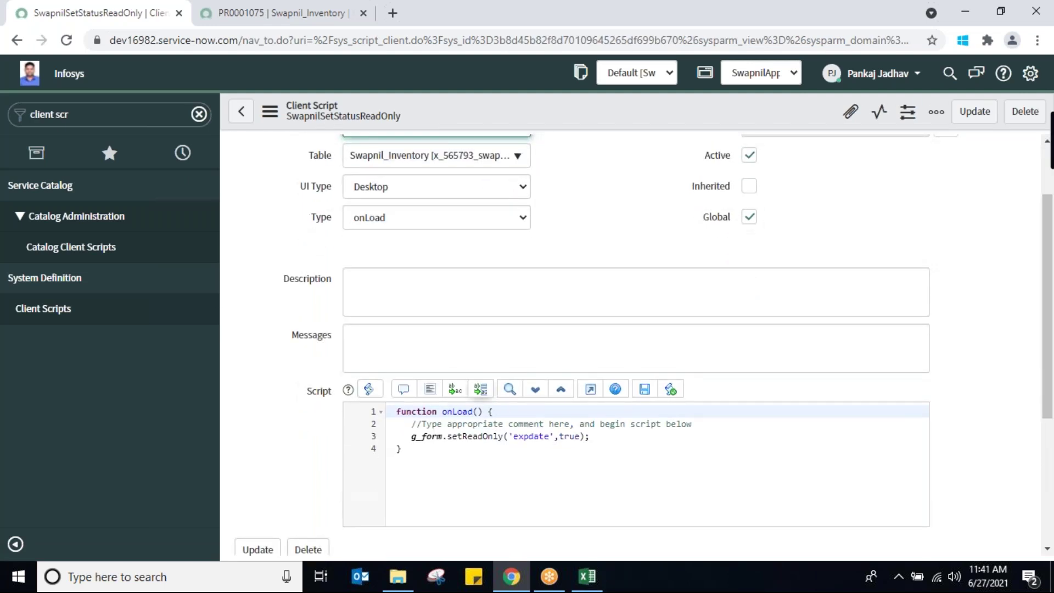
pyautogui.click(610, 437)
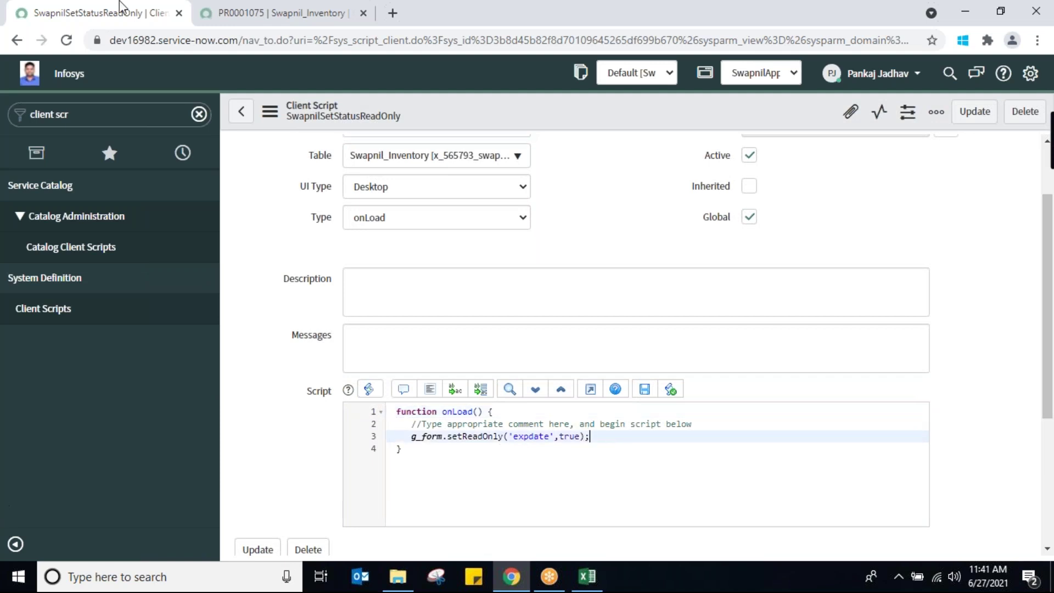
# In the inventory tab, open Swapnil_Inventories and then record PR0001073
pyautogui.click(275, 20)
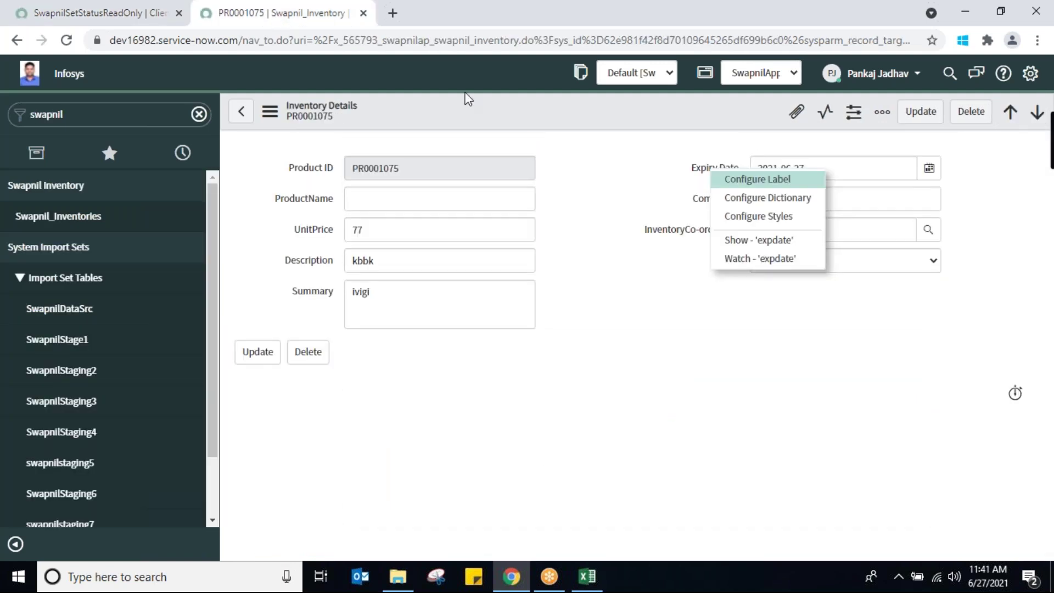
pyautogui.click(68, 221)
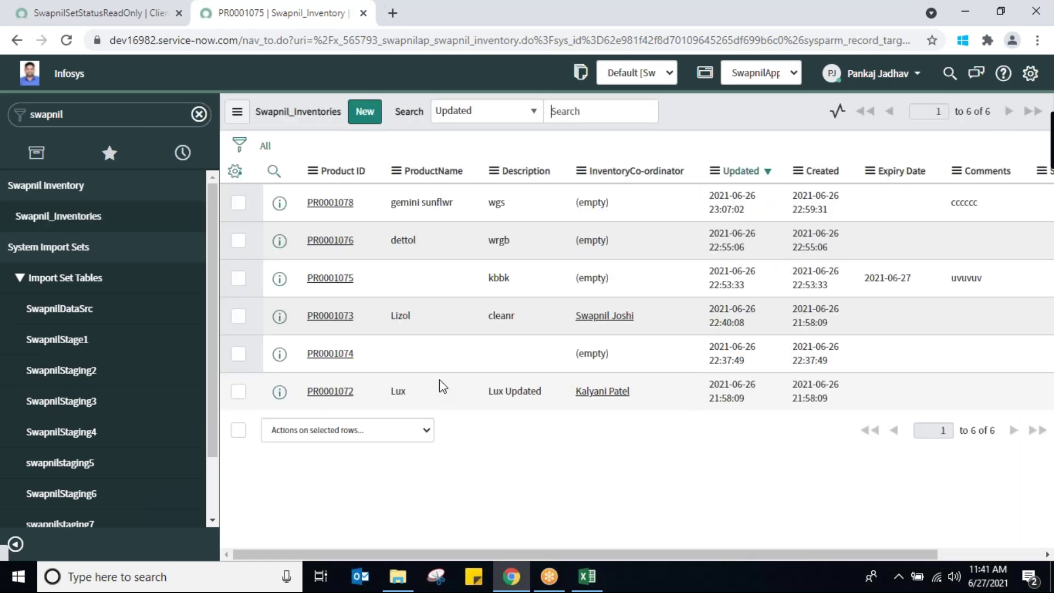
pyautogui.click(330, 345)
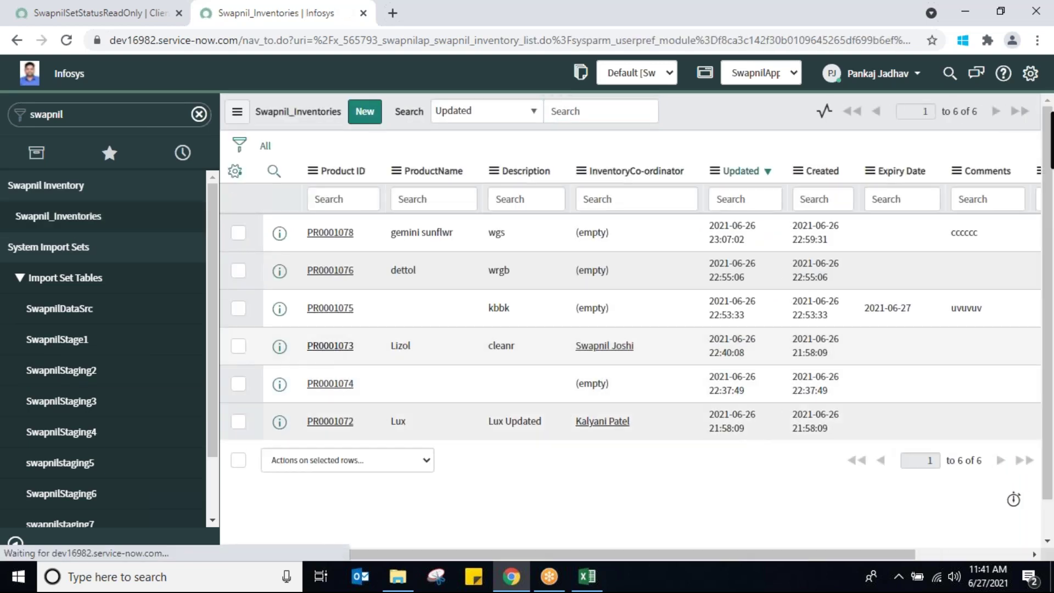
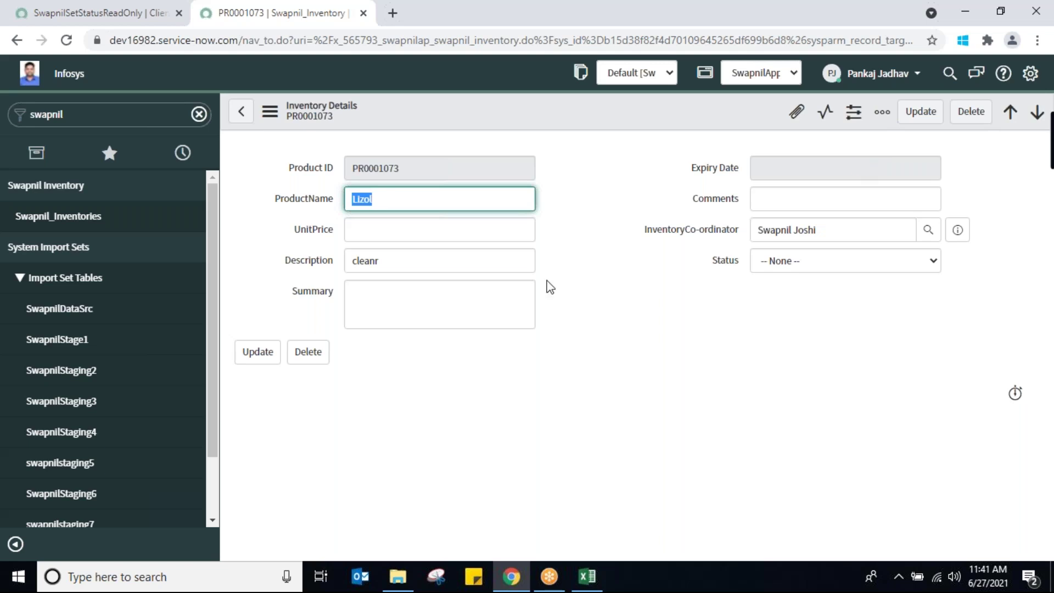
# Return to the SwapnilSetStatusReadOnly script and add a blank line after the setReadOnly statement
pyautogui.click(469, 302)
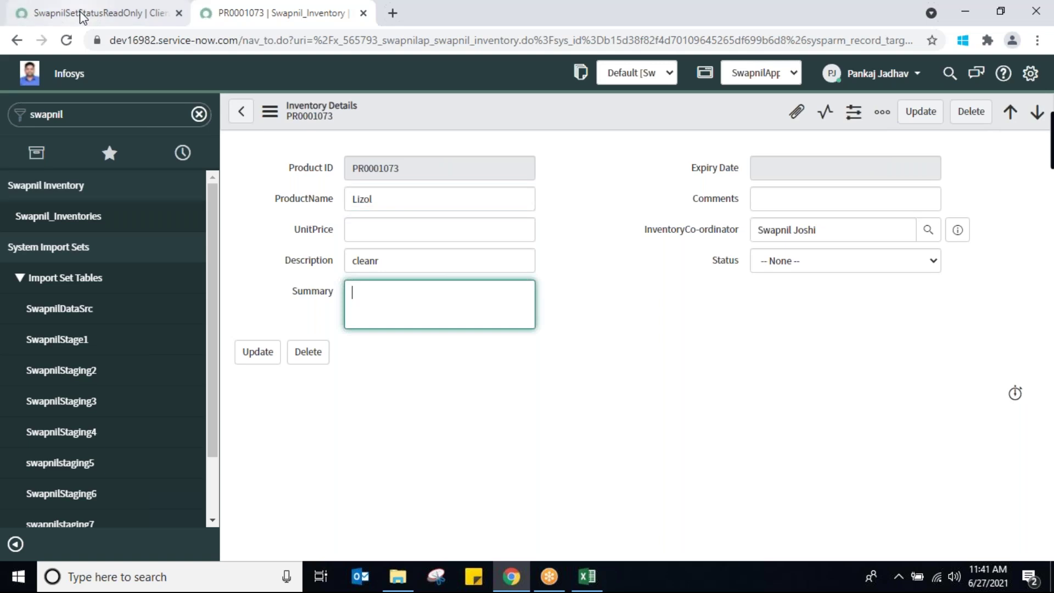
pyautogui.click(82, 14)
pyautogui.press('Return')
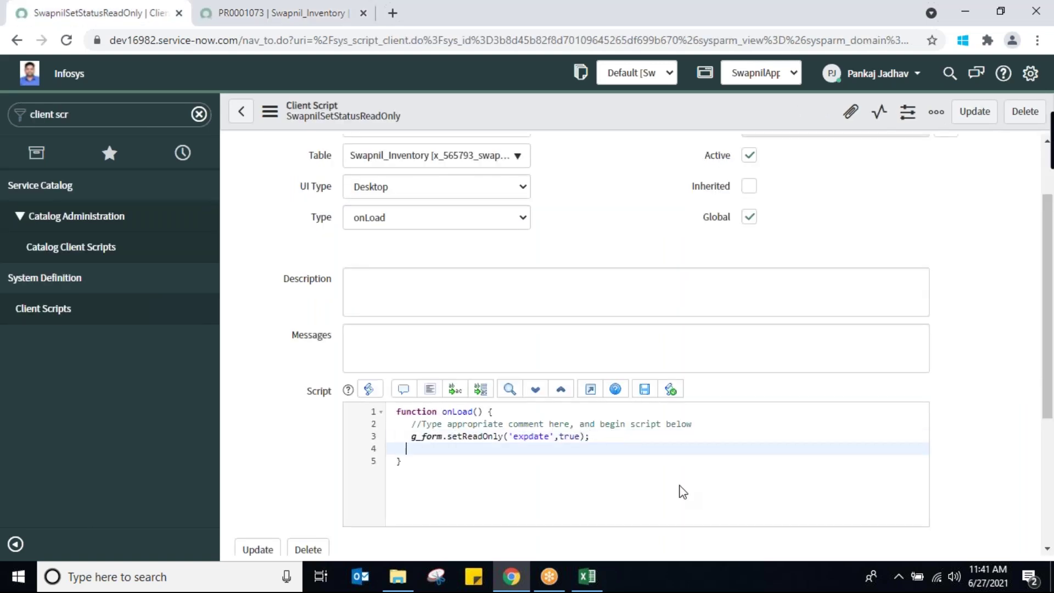
# Add g_form.setValue('comments','THIS IS SET BY ONLOAD CS'); on line 4, confirming the Comments field name
pyautogui.write('g_form.se')
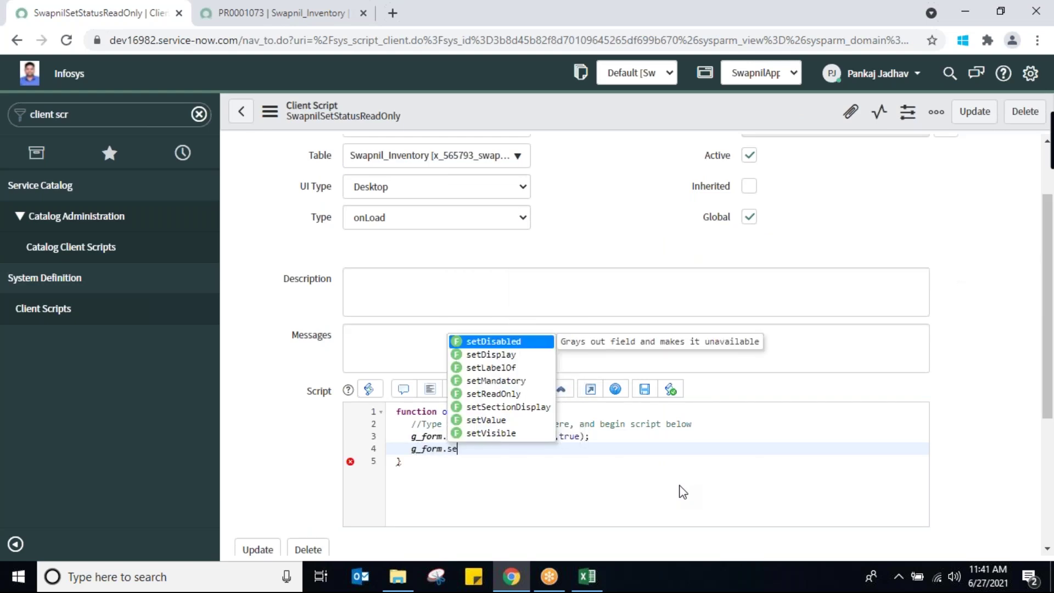
pyautogui.write('tv')
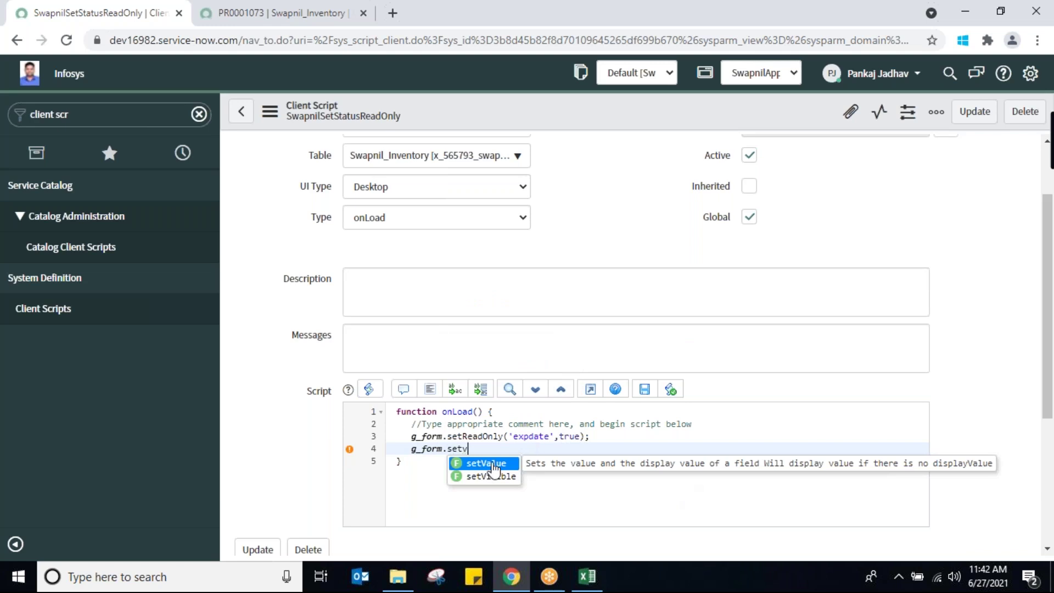
pyautogui.press('Return')
pyautogui.write(';')
pyautogui.press('Left')
pyautogui.press('Left')
pyautogui.write("'")
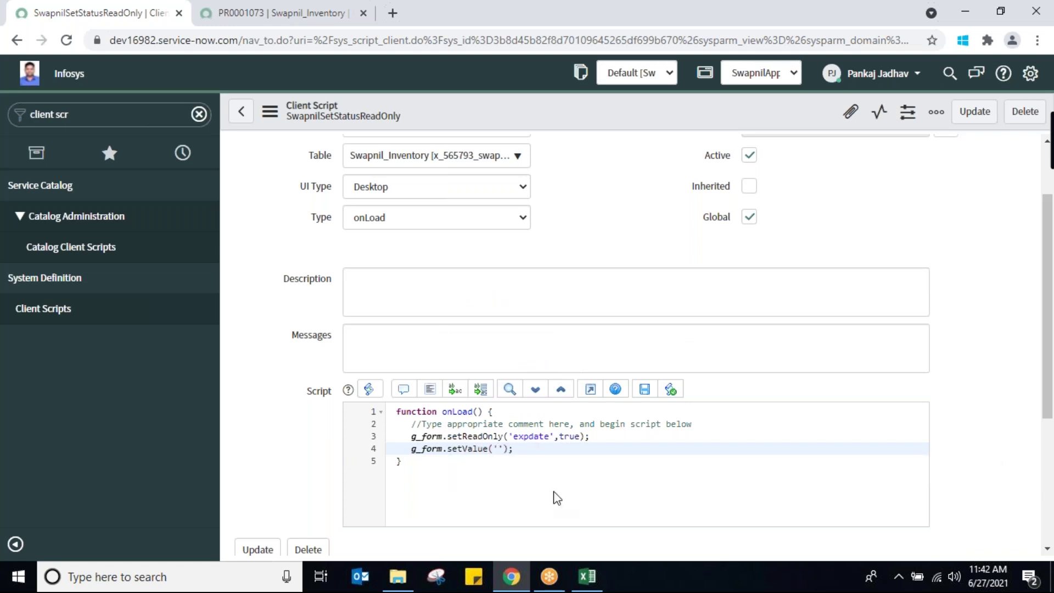
pyautogui.write('comments')
pyautogui.click(246, 13)
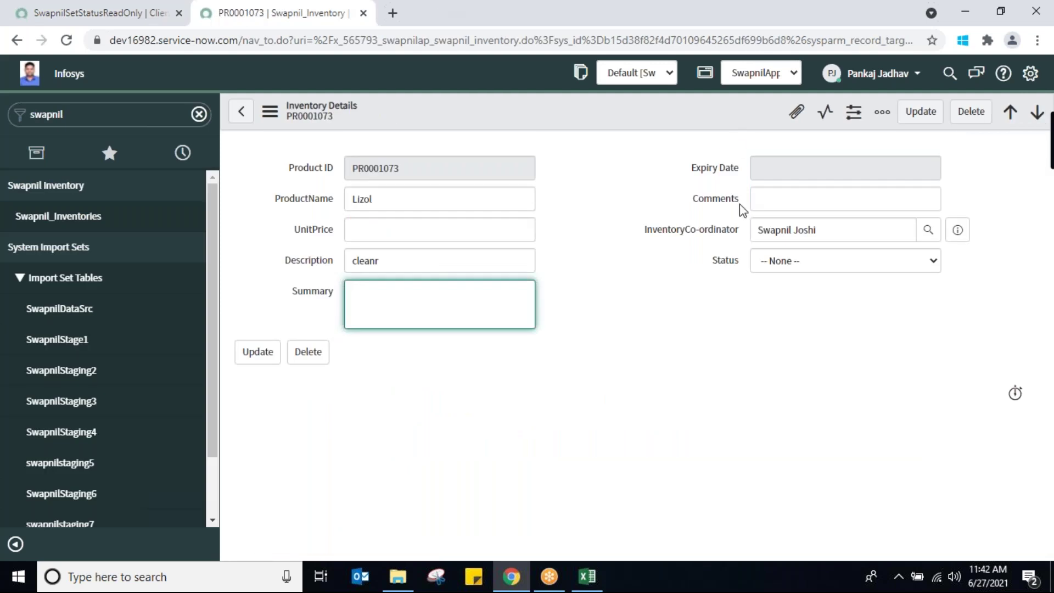
pyautogui.rightClick(714, 203)
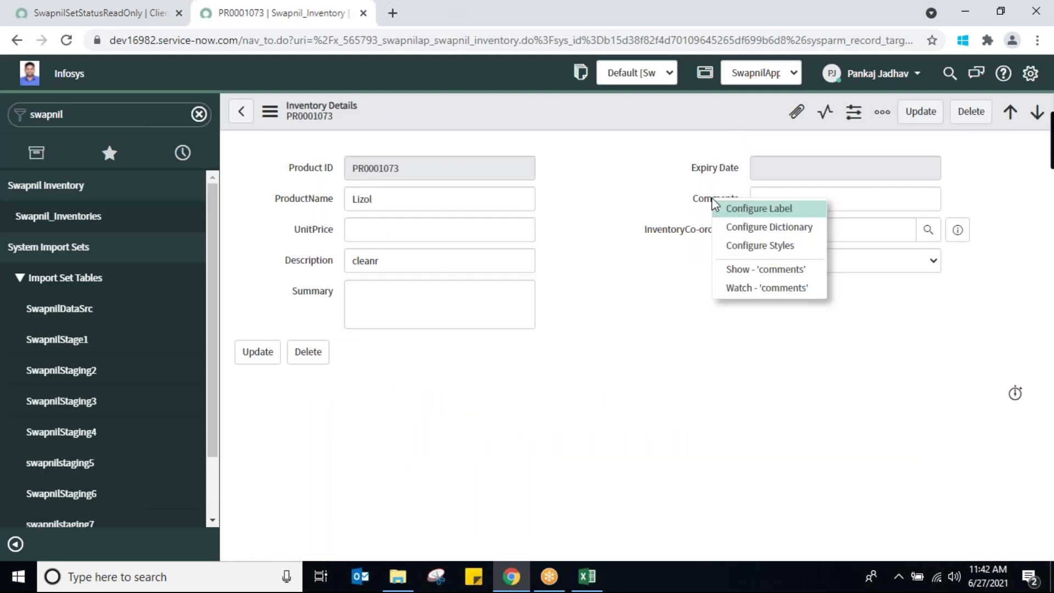
pyautogui.click(102, 14)
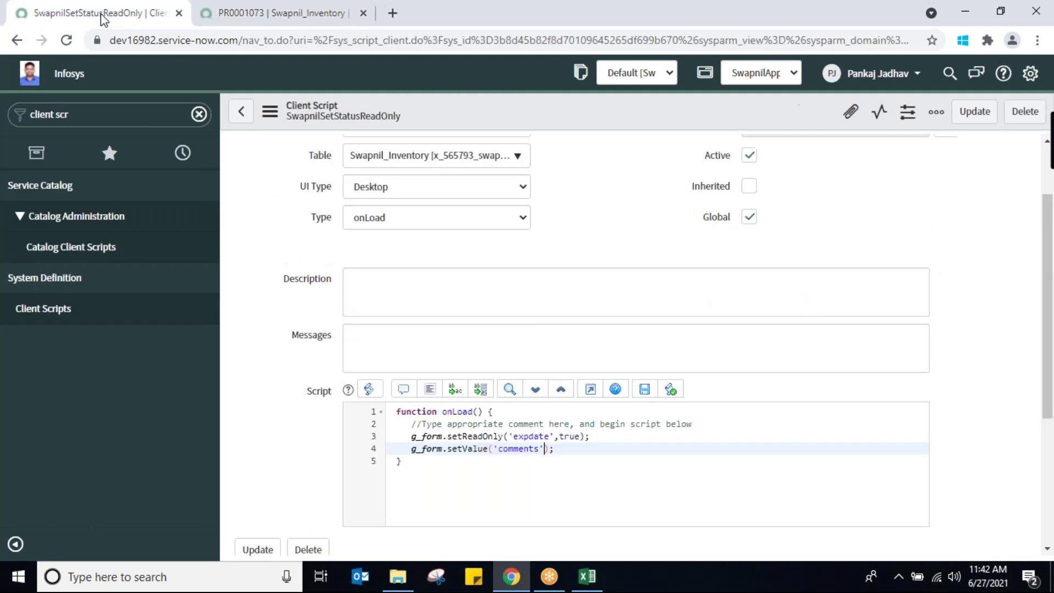
pyautogui.write(",'THIS IS SET BY ONLOA")
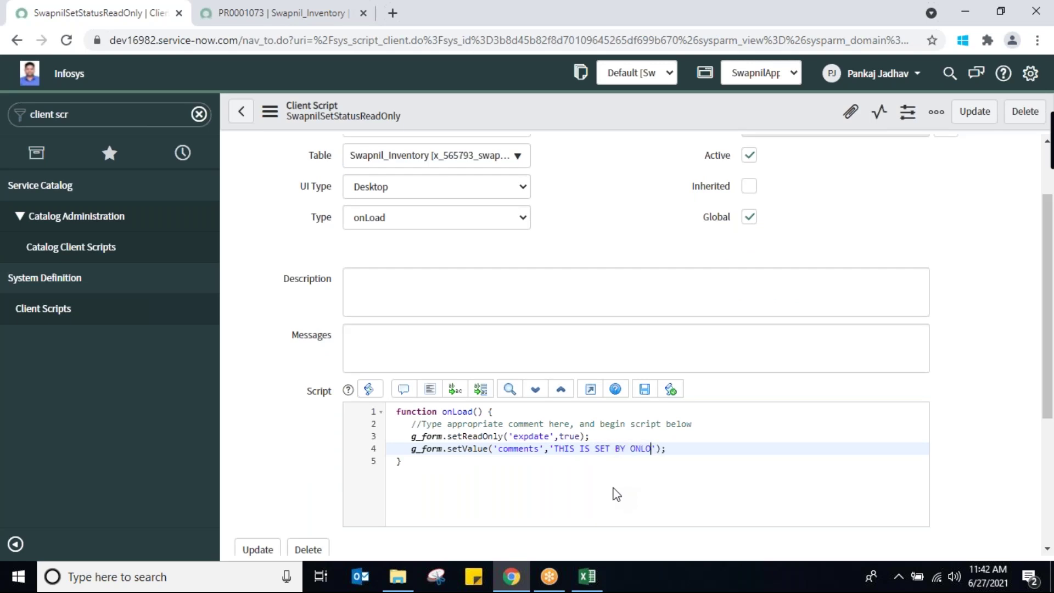
pyautogui.write('D CS')
# Save the updated onLoad client script and return to the inventory record
pyautogui.rightClick(515, 110)
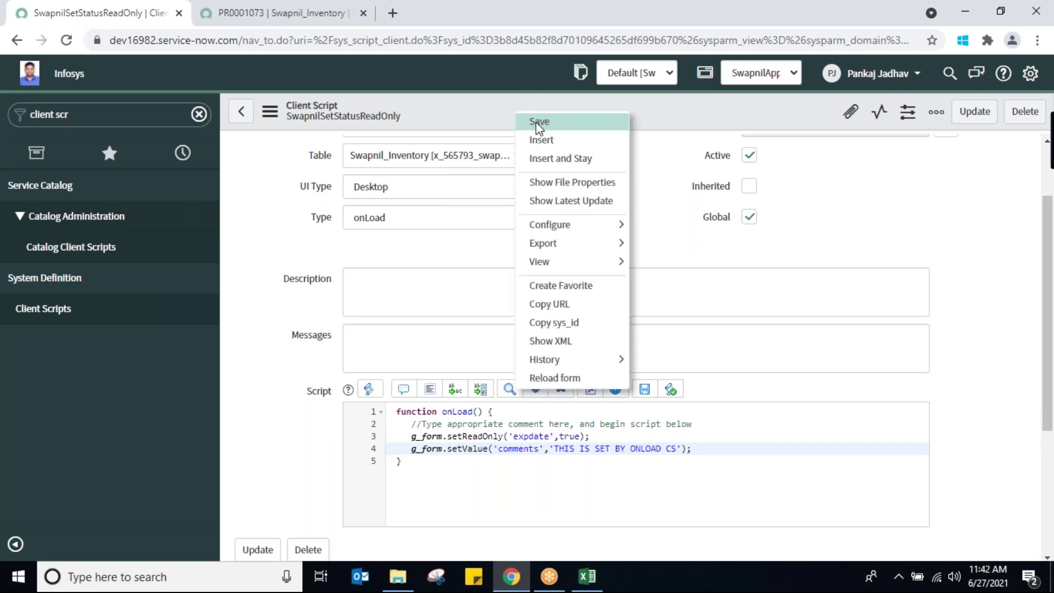
pyautogui.click(539, 124)
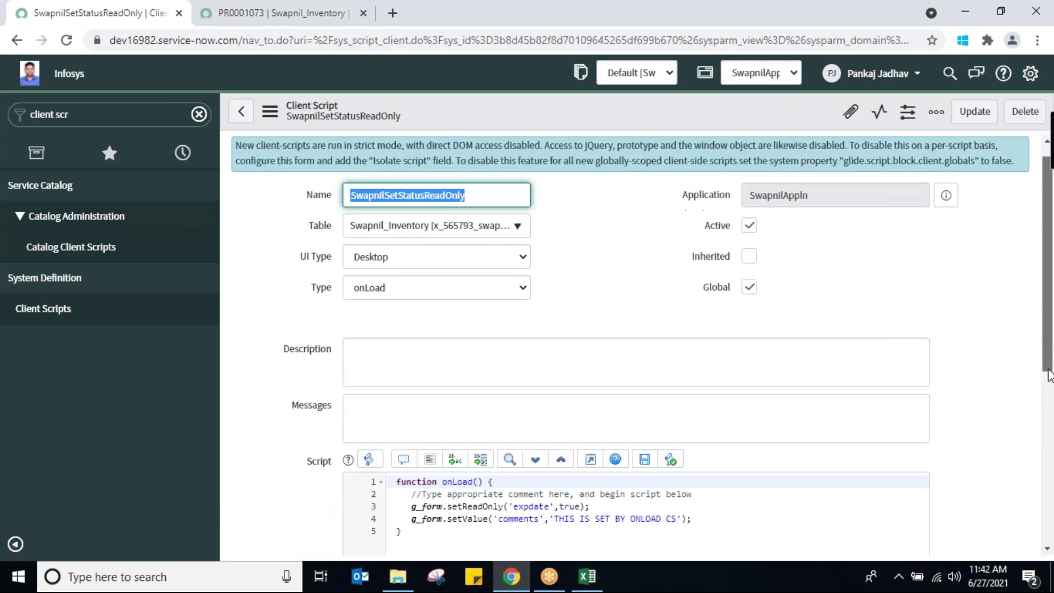
pyautogui.scroll(-1, 1048, 375)
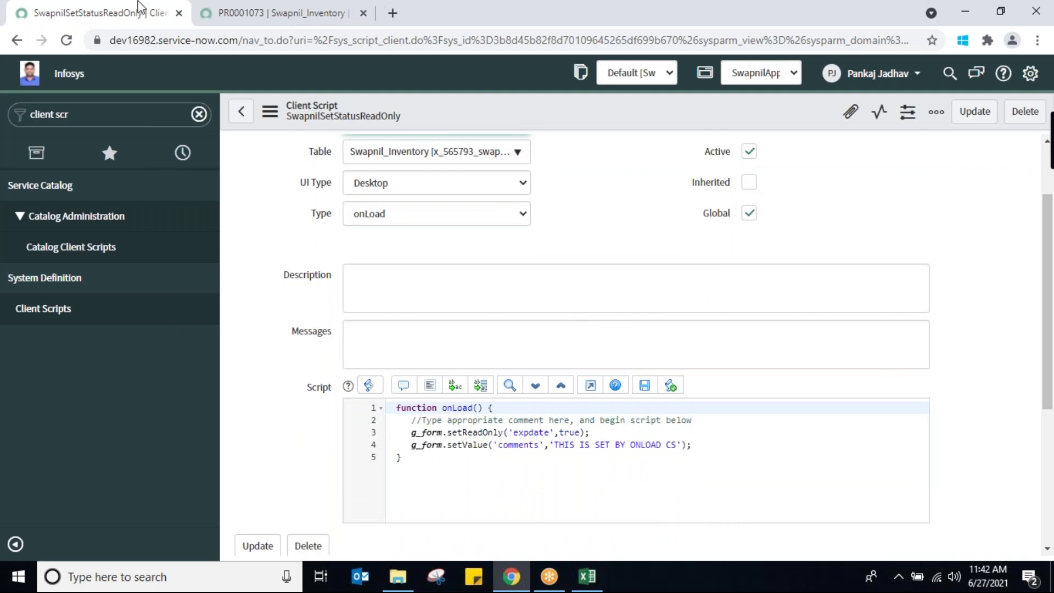
pyautogui.click(255, 16)
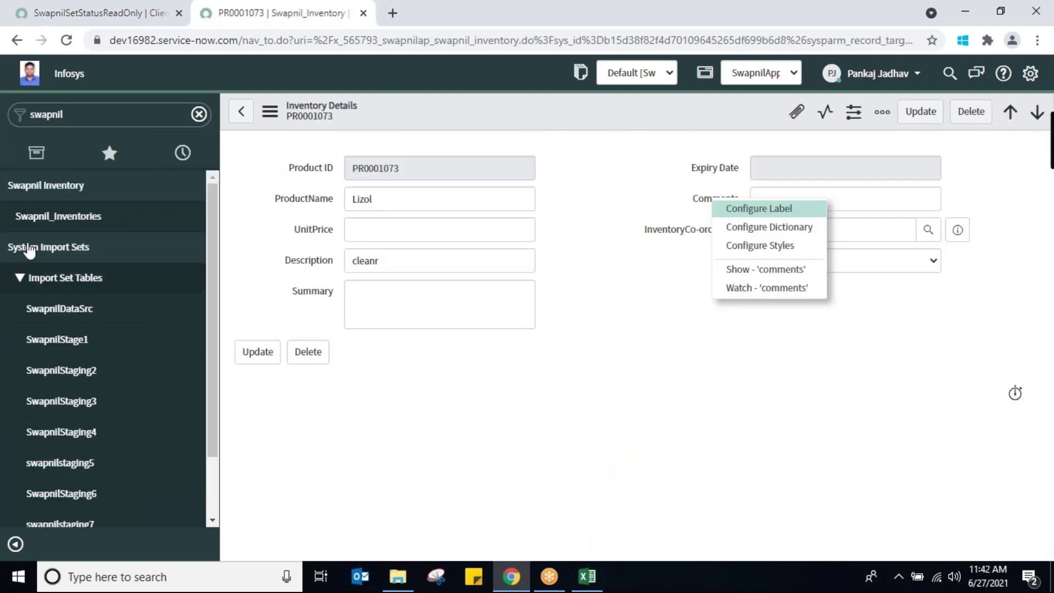
# Open record PR0001074 and confirm Comments reads 'THIS IS SET BY ONLOAD CS' and Expiry Date is read-only
pyautogui.click(63, 216)
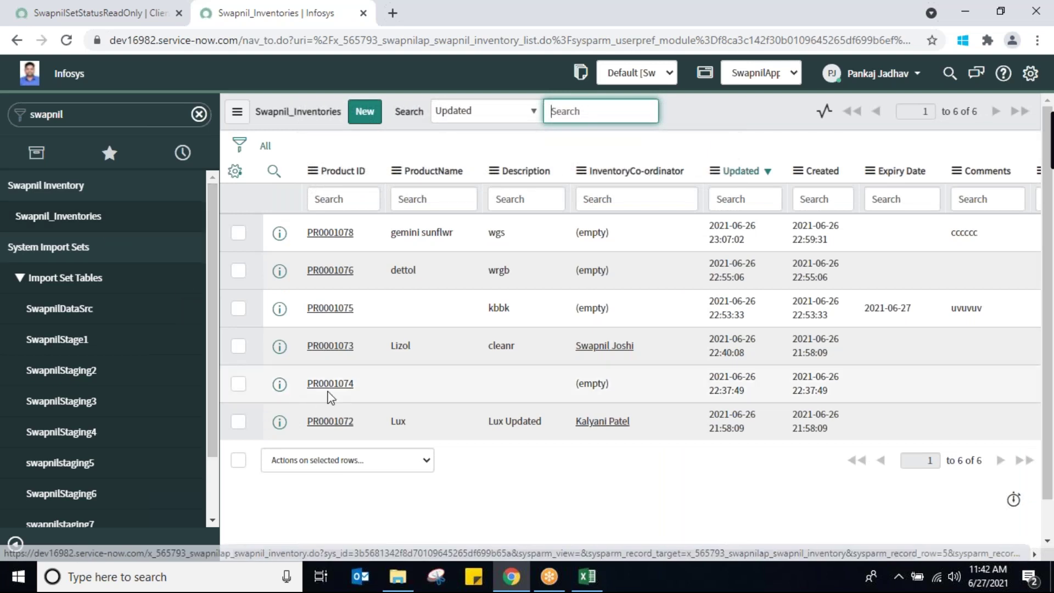
pyautogui.click(331, 384)
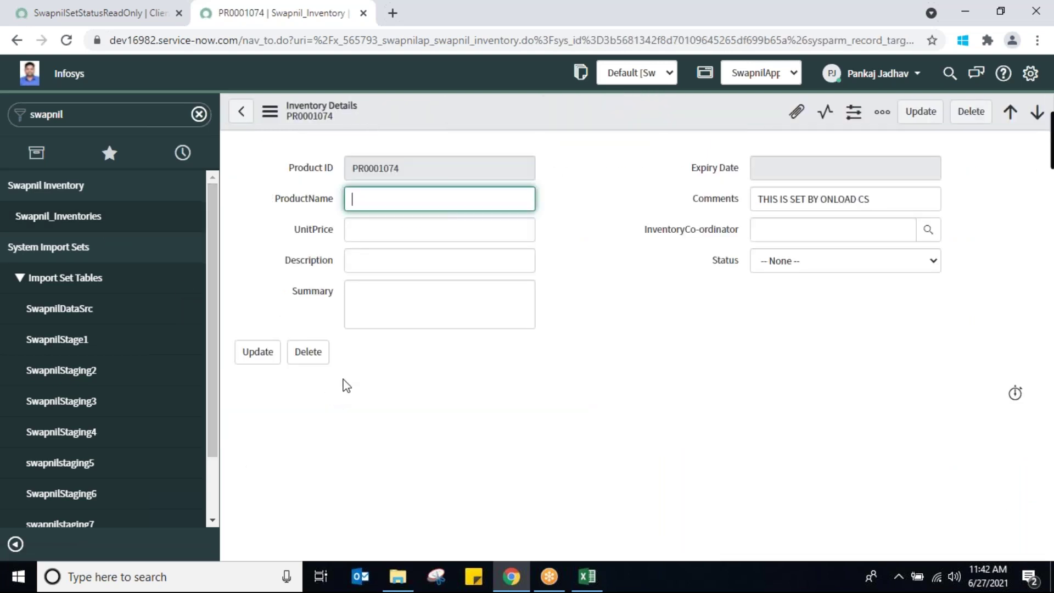
pyautogui.click(887, 199)
pyautogui.hotkey('ctrl', 'a')
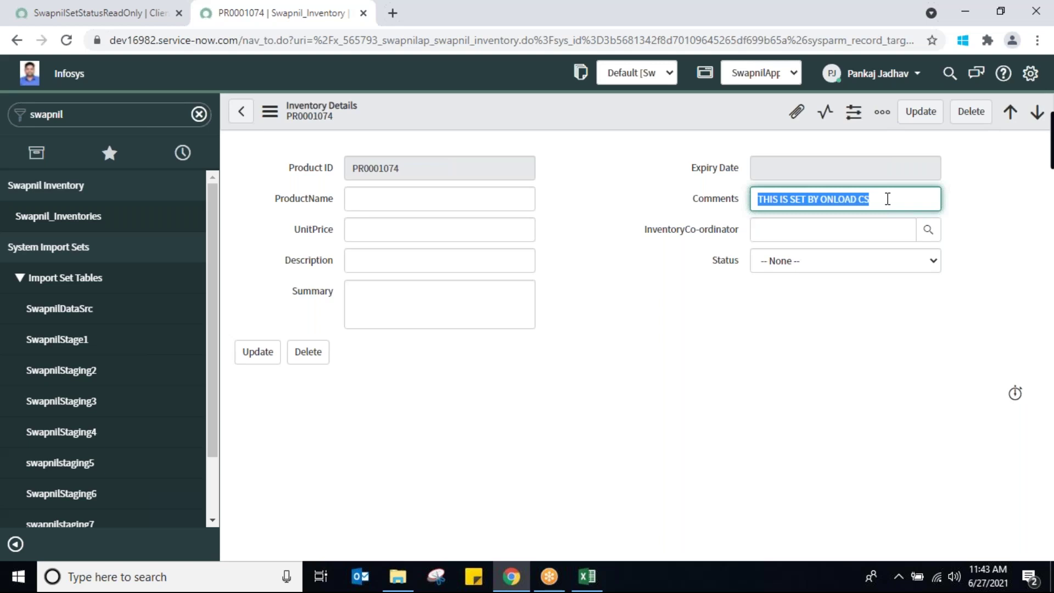
pyautogui.click(773, 172)
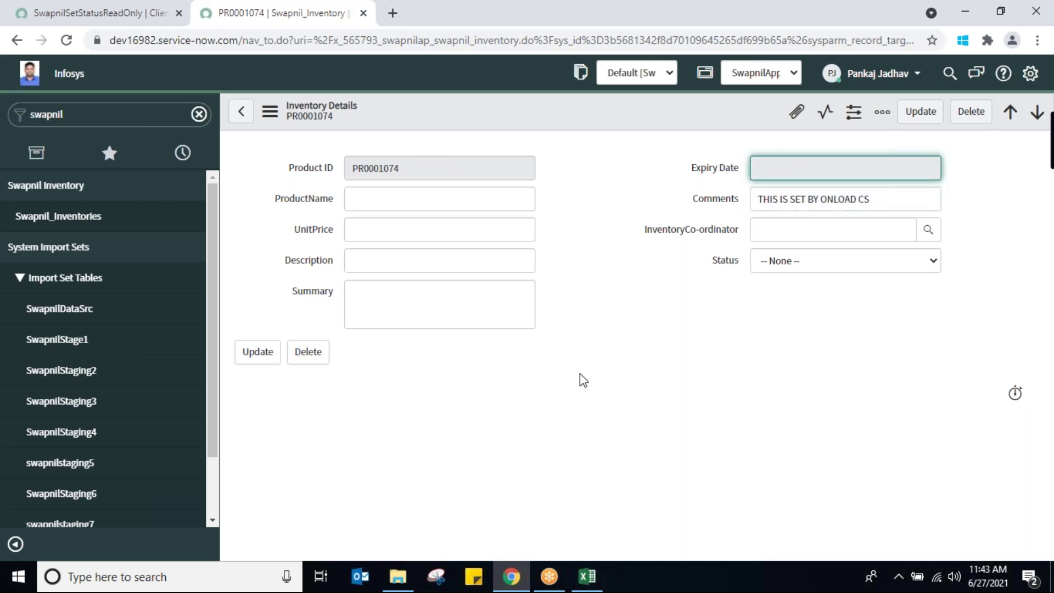
pyautogui.click(97, 18)
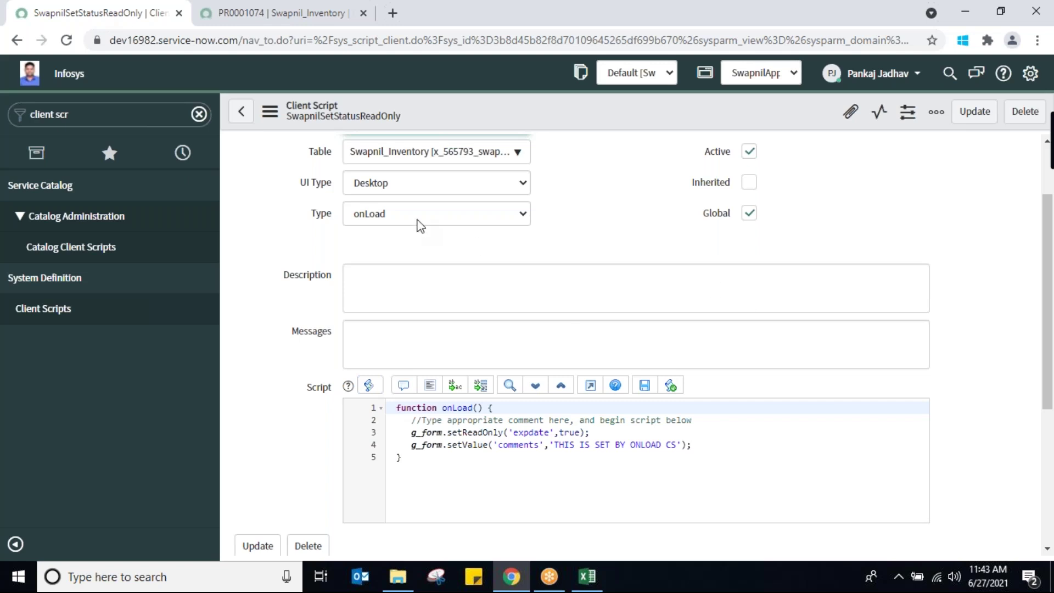
# Create a new client script from the Client Scripts list, leaving the Type unchosen for now
pyautogui.click(47, 307)
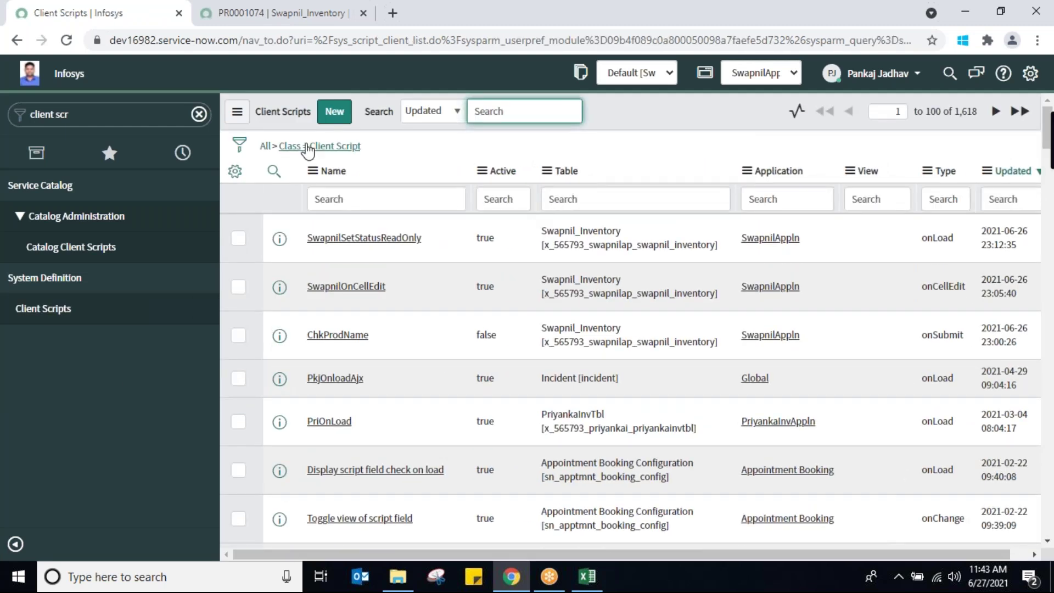
pyautogui.click(334, 110)
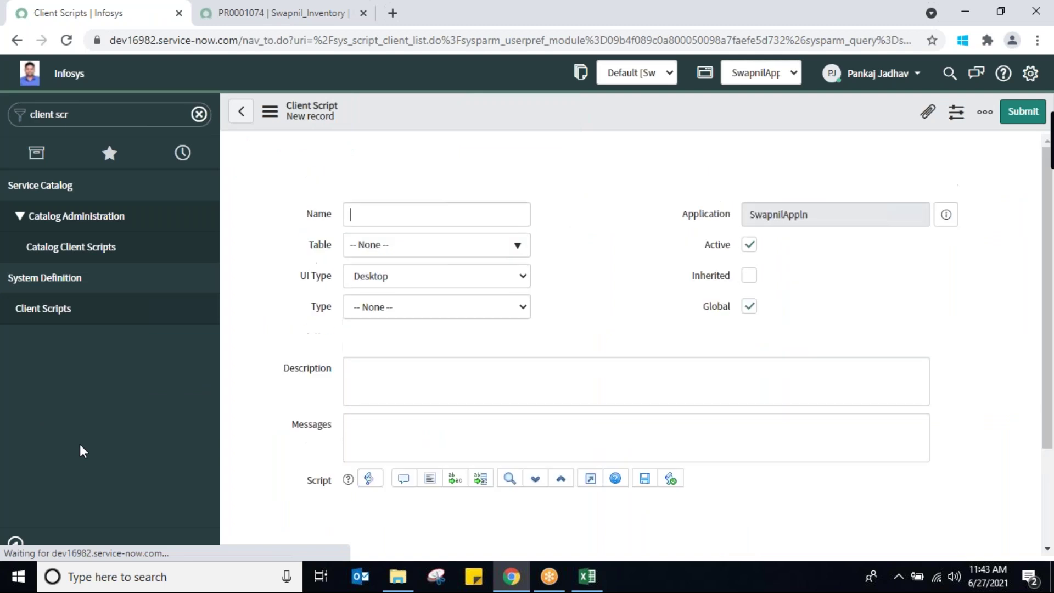
pyautogui.click(479, 314)
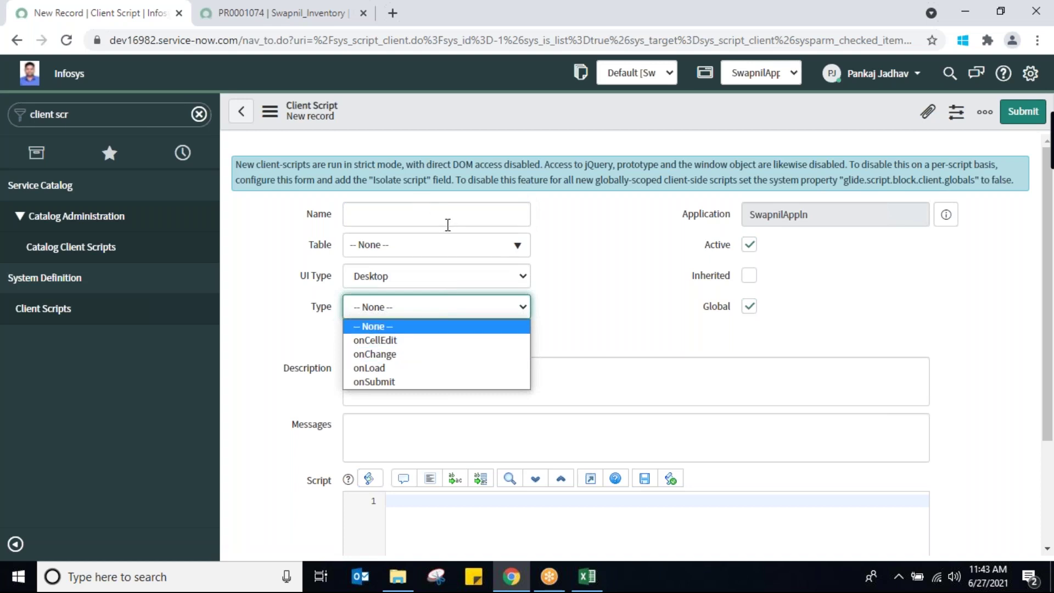
pyautogui.click(471, 216)
# Name the new client script SwapnilOnChng and set its table to Swapnil_Inventory
pyautogui.click(471, 216)
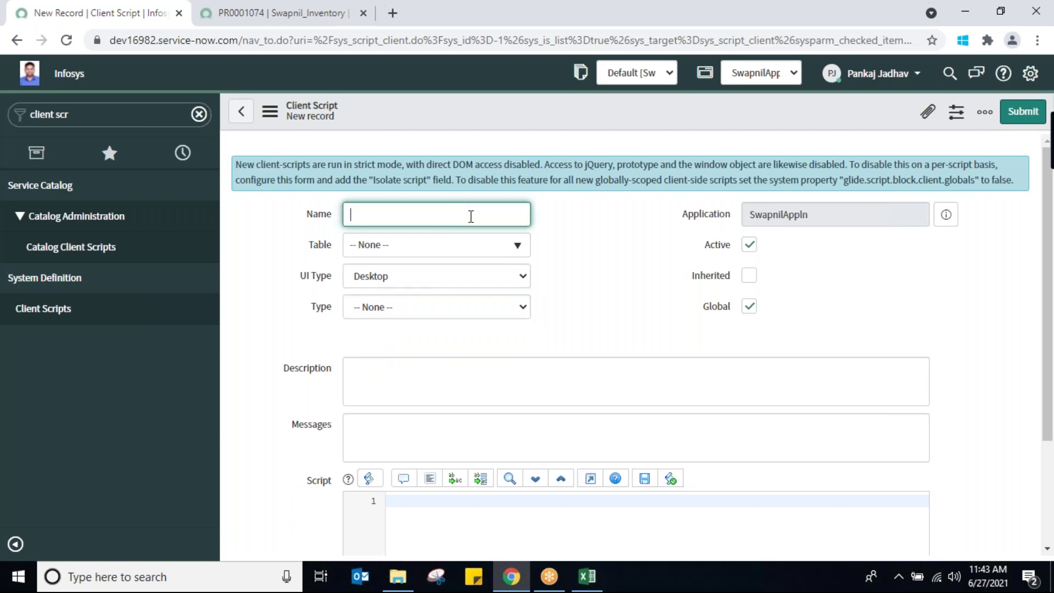
pyautogui.write('SwapnilOnChng')
pyautogui.click(492, 253)
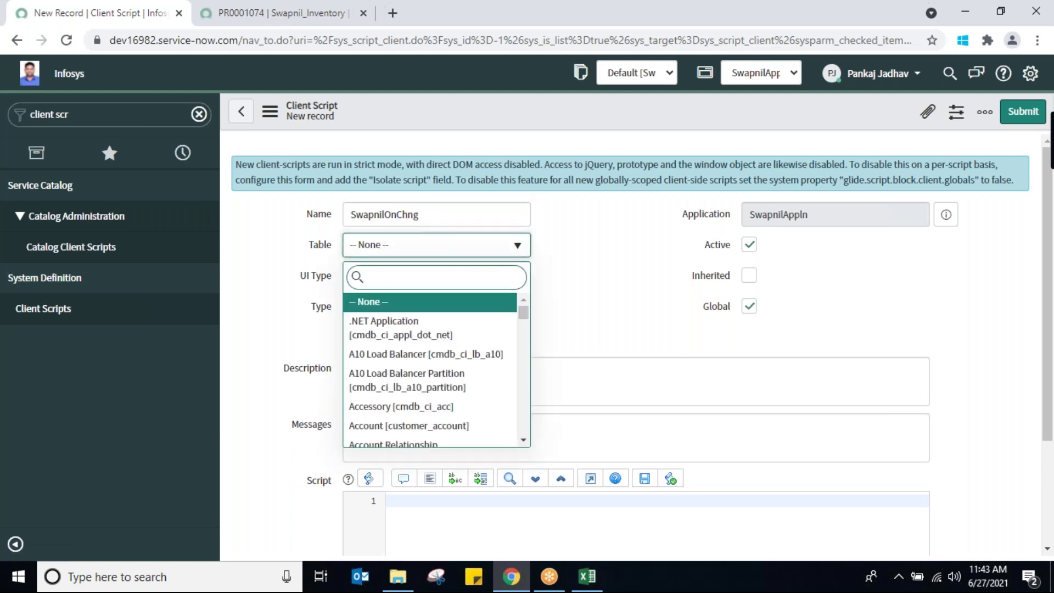
pyautogui.write('swap')
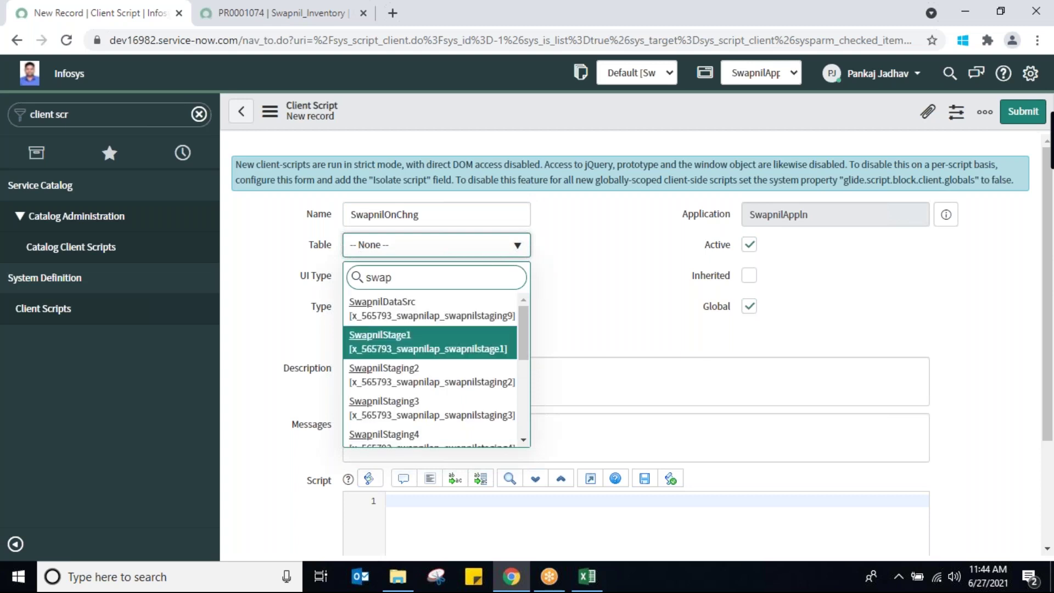
pyautogui.moveTo(524, 336); pyautogui.dragTo(525, 418)
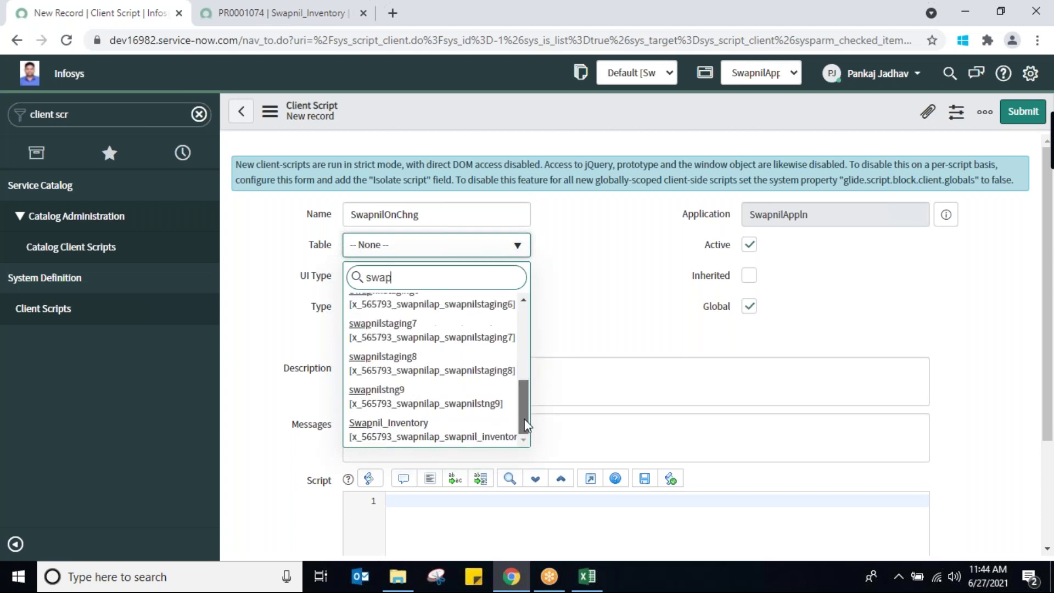
pyautogui.click(441, 438)
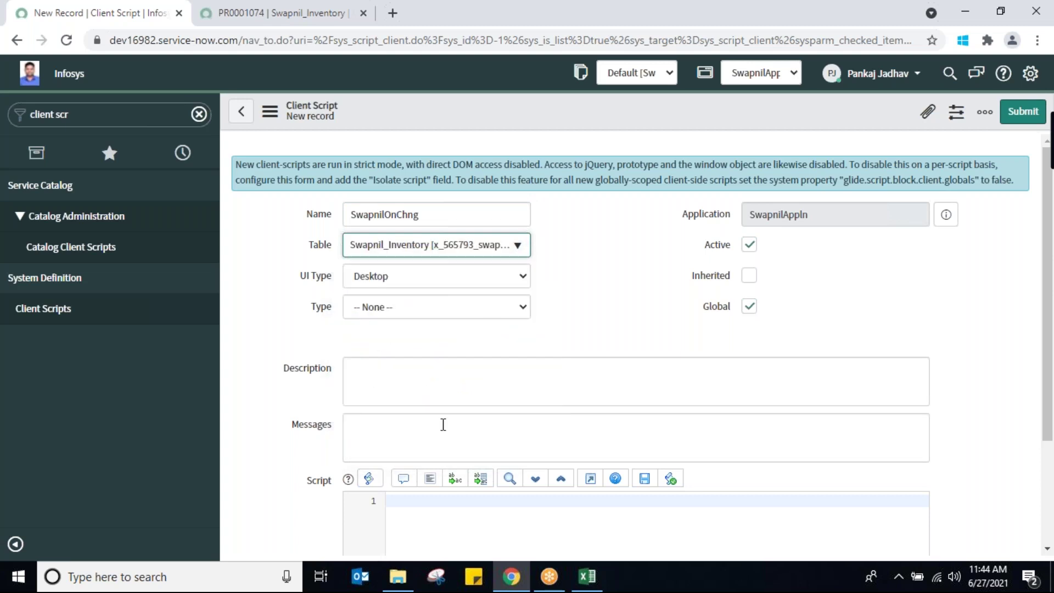
# Make it an onChange script on ProductName and open a line in the template's function body
pyautogui.click(504, 309)
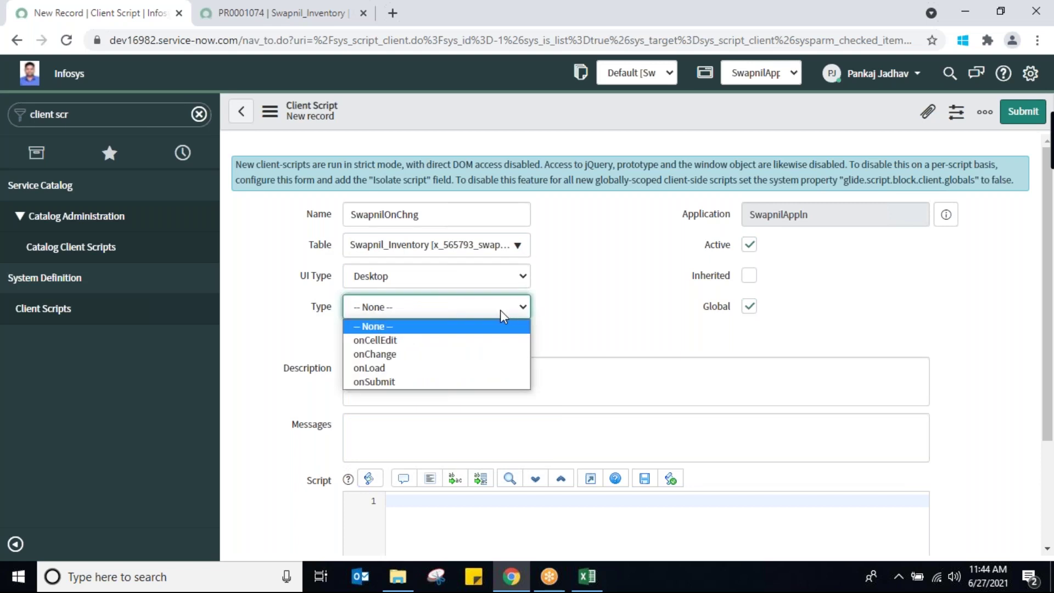
pyautogui.click(460, 361)
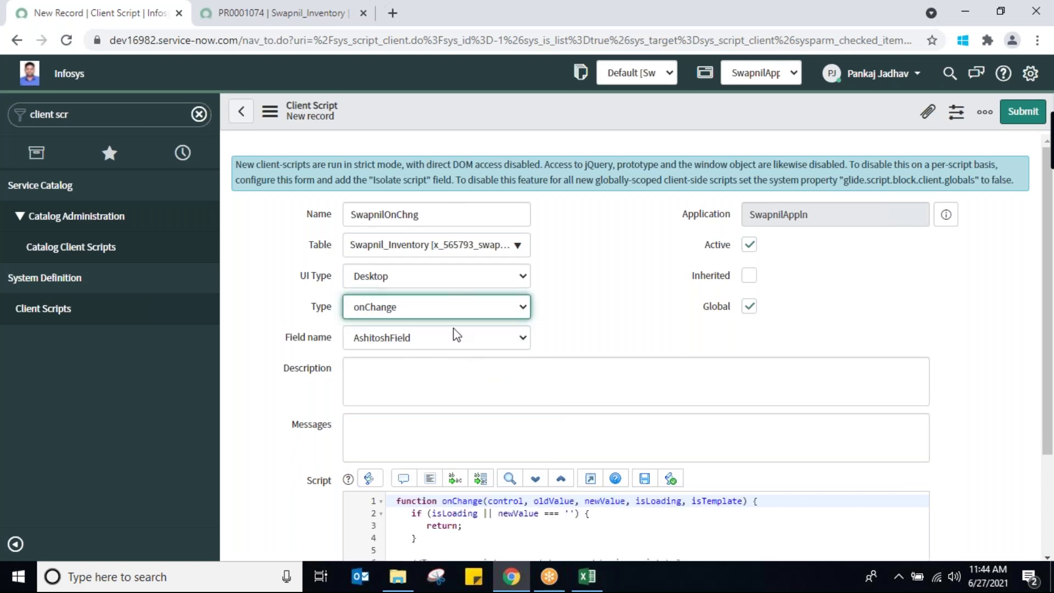
pyautogui.click(507, 346)
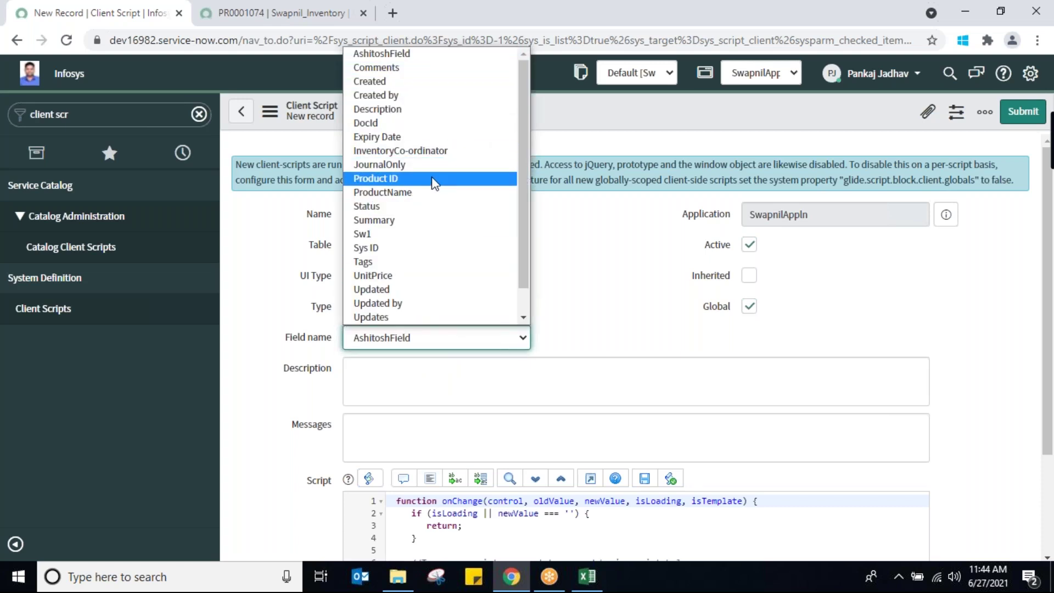
pyautogui.click(421, 198)
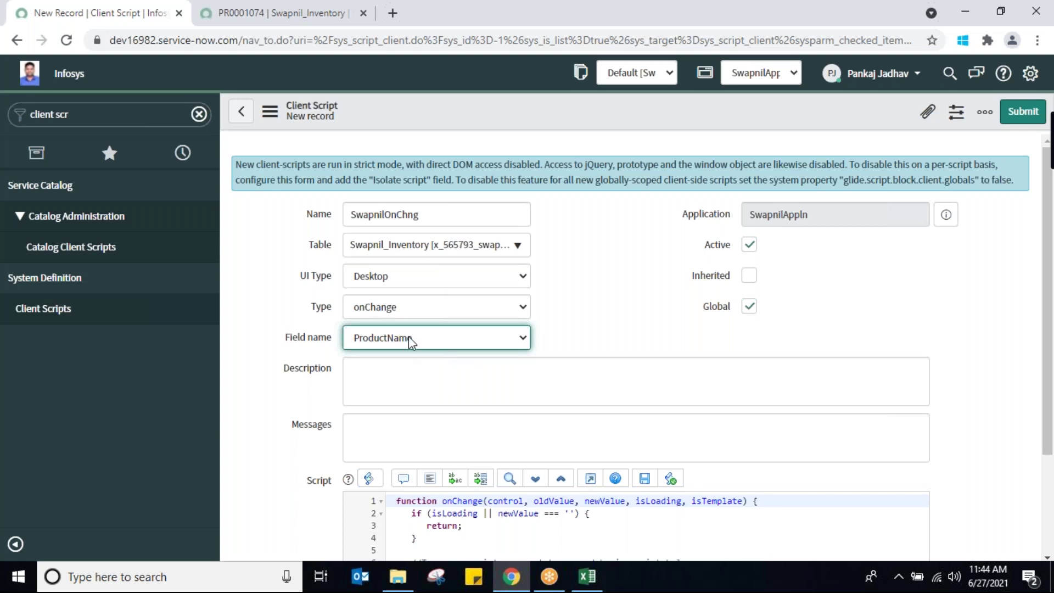
pyautogui.moveTo(1051, 384); pyautogui.dragTo(1051, 460)
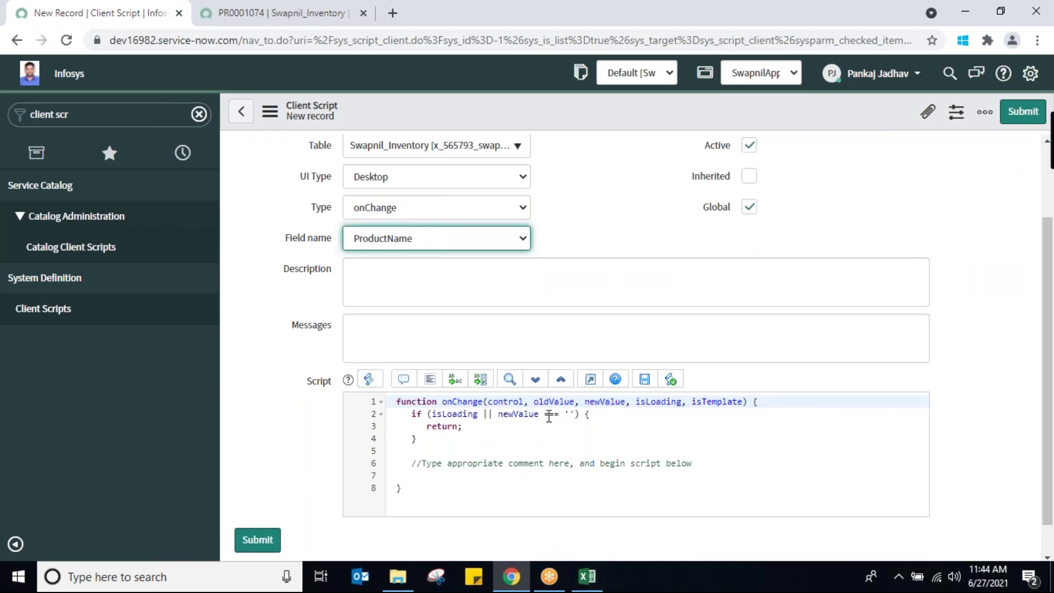
pyautogui.doubleClick(567, 405)
pyautogui.doubleClick(598, 401)
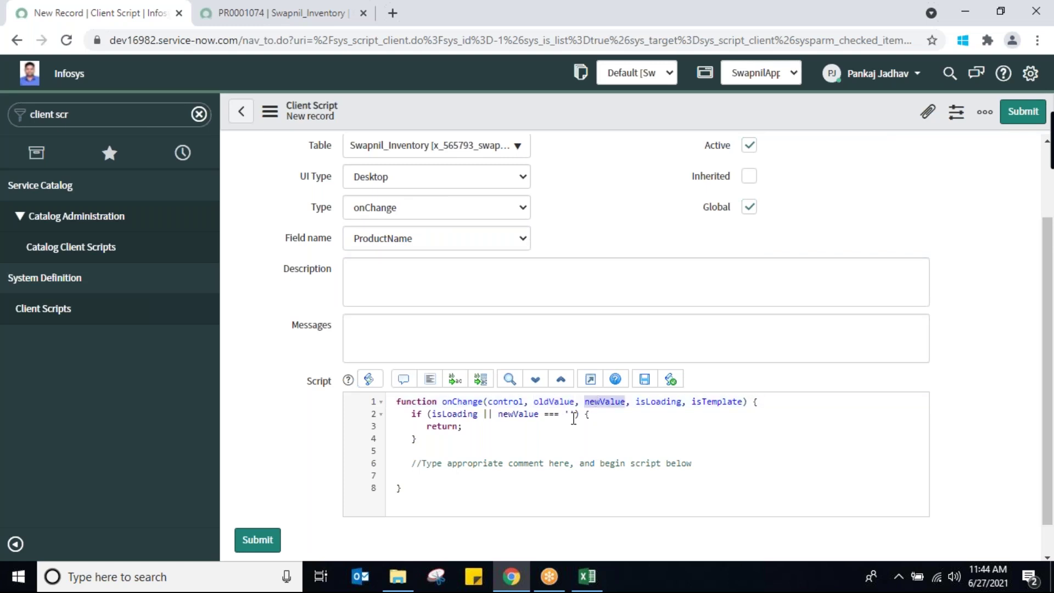
pyautogui.click(406, 464)
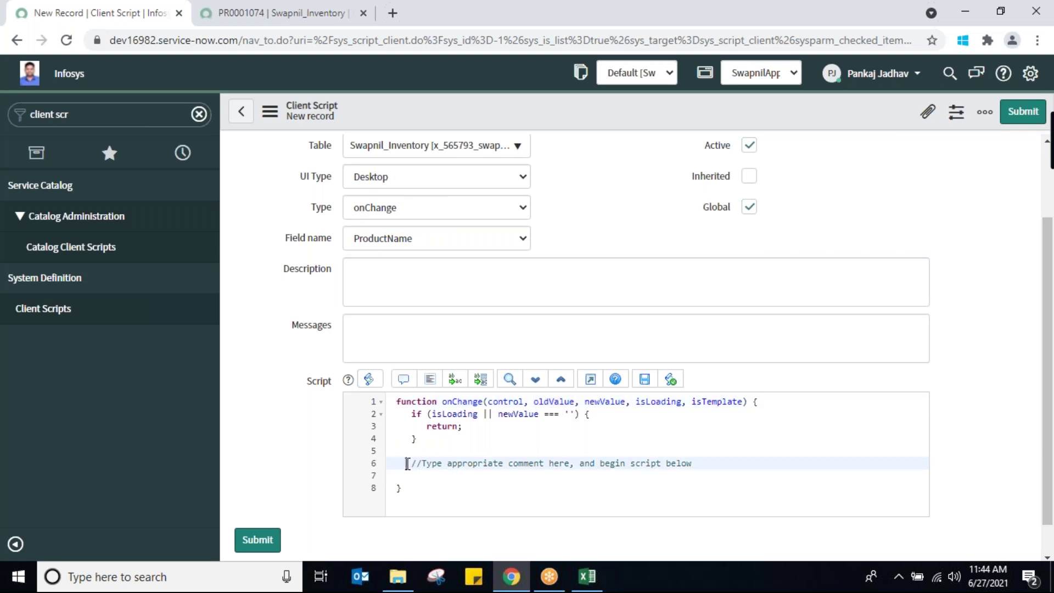
pyautogui.press('Return')
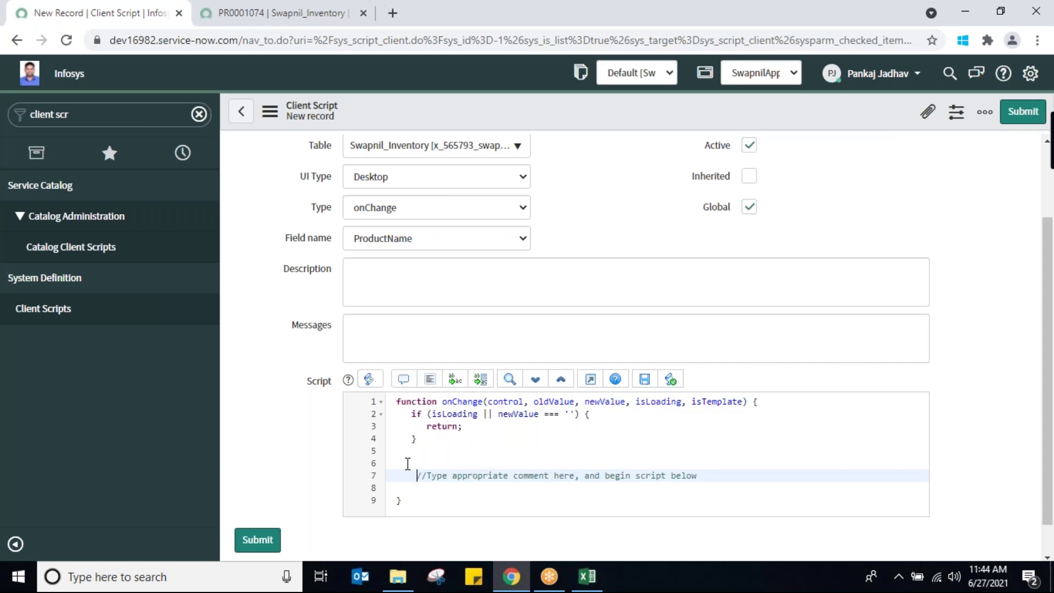
# Replace the placeholder comment with the condition if(!newValue), reusing newValue from the function header
pyautogui.press('Delete')
pyautogui.press('Delete')
pyautogui.press('Delete')
pyautogui.press('Delete')
pyautogui.press('Delete')
pyautogui.press('Delete')
pyautogui.press('Delete')
pyautogui.press('Delete')
pyautogui.press('Delete')
pyautogui.press('Delete')
pyautogui.press('Delete')
pyautogui.press('Delete')
pyautogui.press('Delete')
pyautogui.press('Delete')
pyautogui.press('Delete')
pyautogui.press('Delete')
pyautogui.press('Delete')
pyautogui.press('Delete')
pyautogui.press('Delete')
pyautogui.press('Delete')
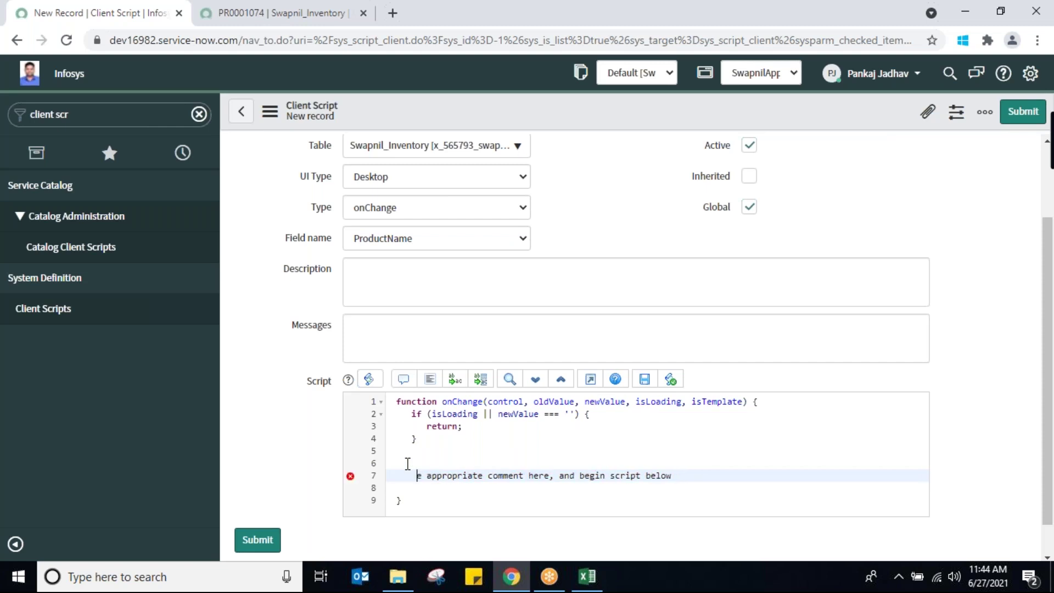
pyautogui.press('Delete')
pyautogui.press('Delete')
pyautogui.press('Delete')
pyautogui.press('Delete')
pyautogui.press('Delete')
pyautogui.press('Delete')
pyautogui.press('Delete')
pyautogui.press('Delete')
pyautogui.press('Delete')
pyautogui.press('Delete')
pyautogui.press('Delete')
pyautogui.press('Delete')
pyautogui.press('Delete')
pyautogui.press('Delete')
pyautogui.press('Delete')
pyautogui.press('Delete')
pyautogui.press('Delete')
pyautogui.press('Delete')
pyautogui.press('Delete')
pyautogui.press('Delete')
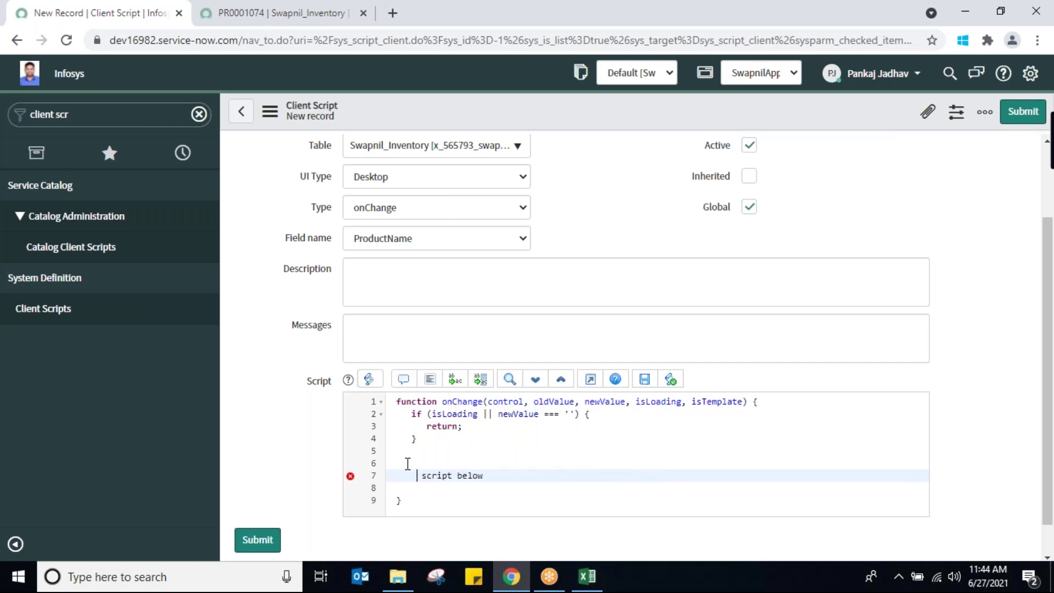
pyautogui.press('Delete')
pyautogui.press('Delete')
pyautogui.press('Delete')
pyautogui.press('Delete')
pyautogui.press('Delete')
pyautogui.press('Delete')
pyautogui.press('Delete')
pyautogui.press('Delete')
pyautogui.press('Delete')
pyautogui.write('//guuvuguguug')
pyautogui.press('BackSpace')
pyautogui.press('BackSpace')
pyautogui.press('BackSpace')
pyautogui.press('BackSpace')
pyautogui.press('BackSpace')
pyautogui.press('BackSpace')
pyautogui.press('BackSpace')
pyautogui.press('BackSpace')
pyautogui.press('BackSpace')
pyautogui.press('BackSpace')
pyautogui.press('BackSpace')
pyautogui.press('BackSpace')
pyautogui.press('BackSpace')
pyautogui.write('if(')
pyautogui.doubleClick(606, 401)
pyautogui.hotkey('ctrl', 'c')
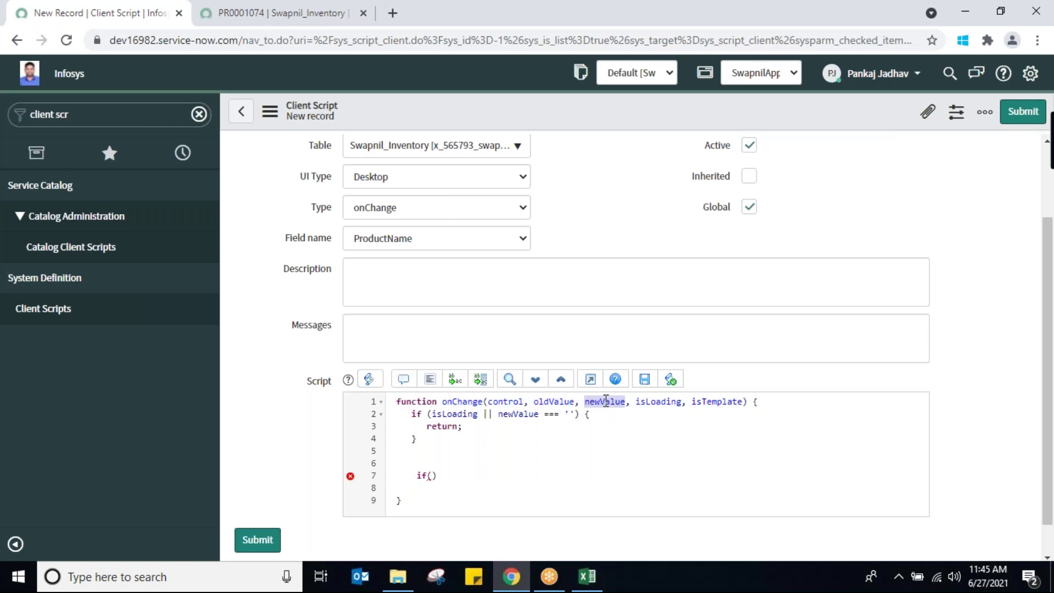
pyautogui.click(432, 475)
pyautogui.hotkey('ctrl', 'v')
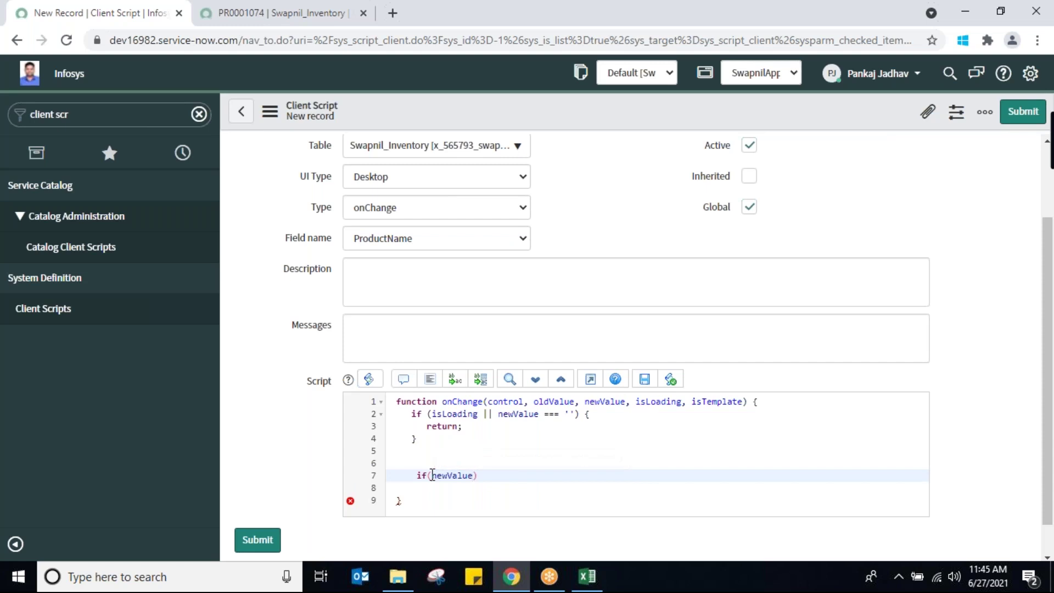
pyautogui.click(432, 475)
pyautogui.write('!')
pyautogui.click(428, 460)
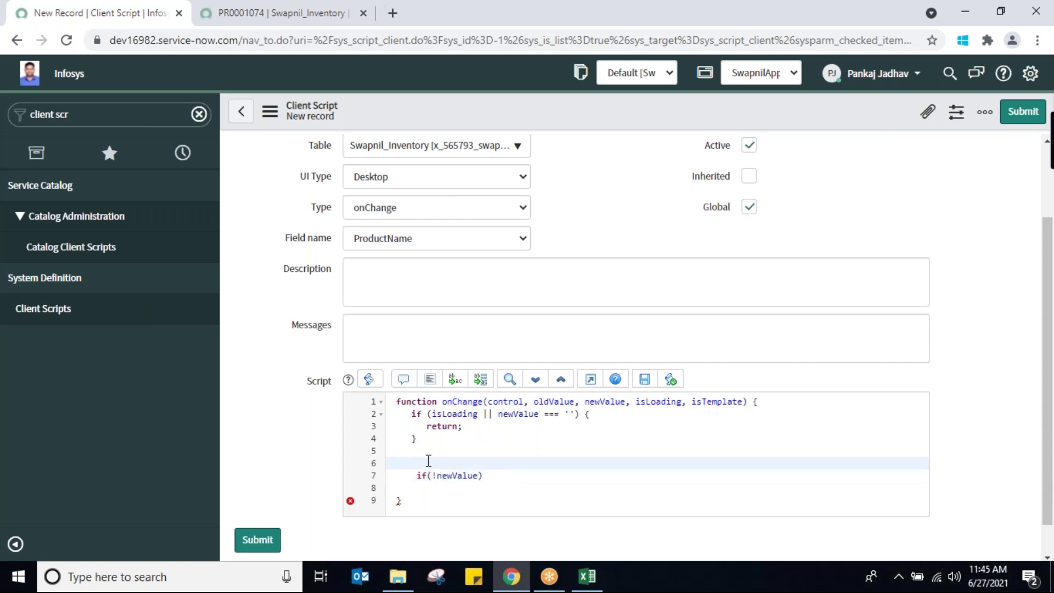
pyautogui.press('Delete')
# Add braces to the if block and start alert('Product Name cannot be null') inside it
pyautogui.click(508, 462)
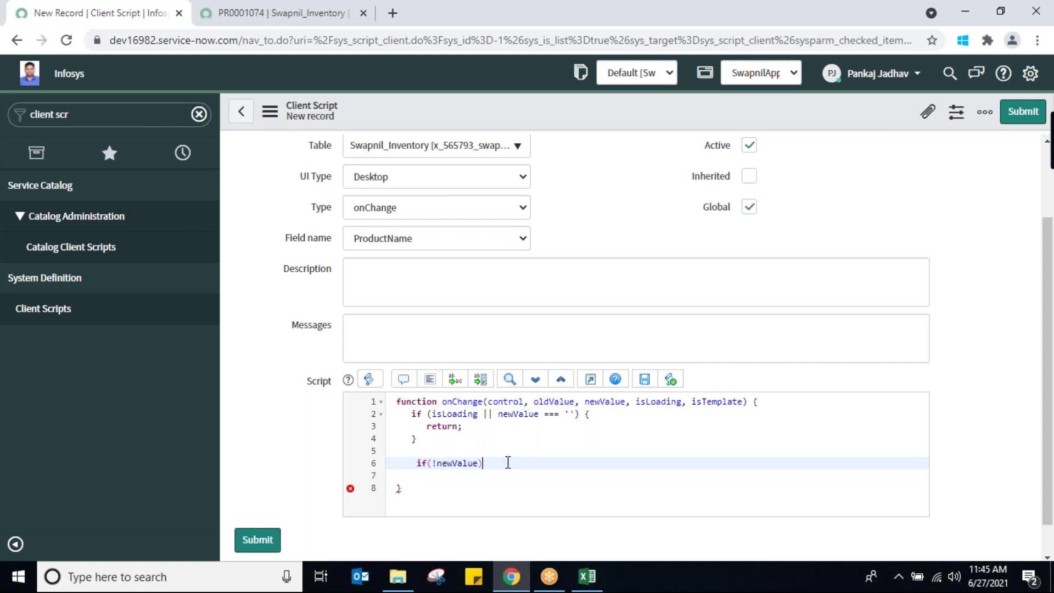
pyautogui.press('Return')
pyautogui.write('{')
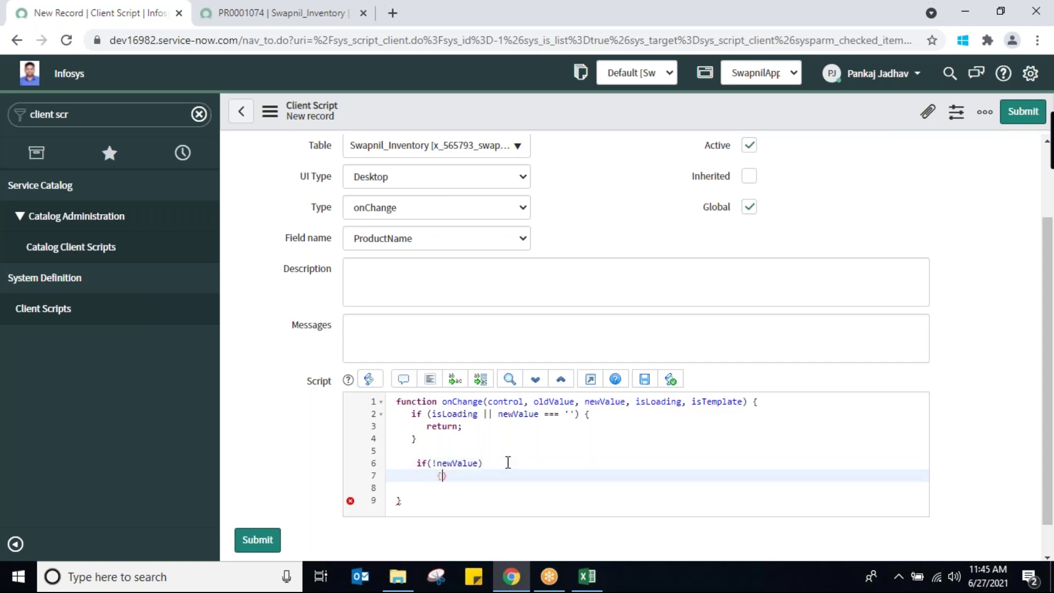
pyautogui.press('Return')
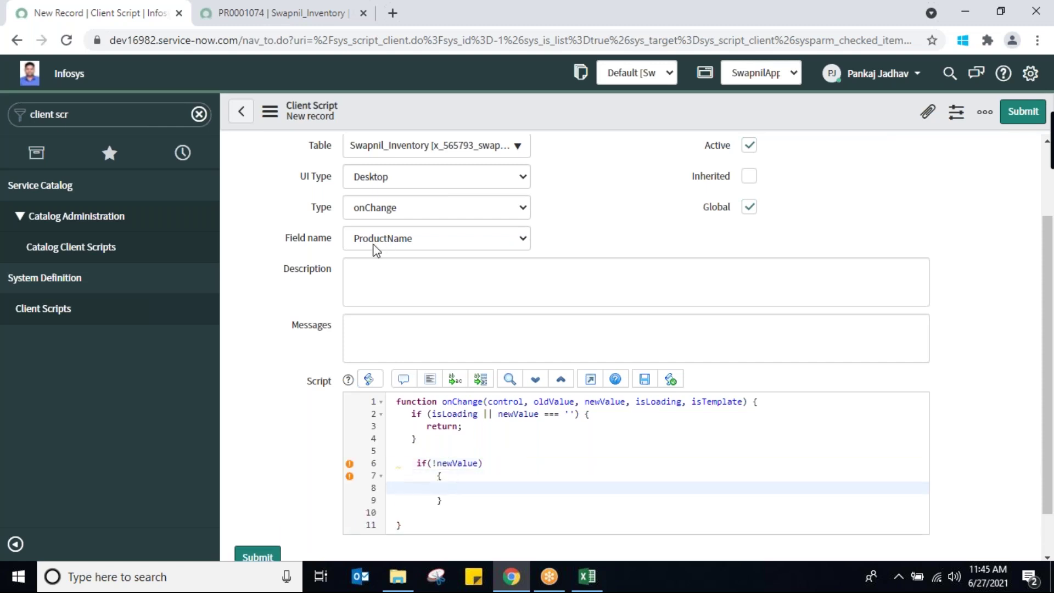
pyautogui.click(478, 501)
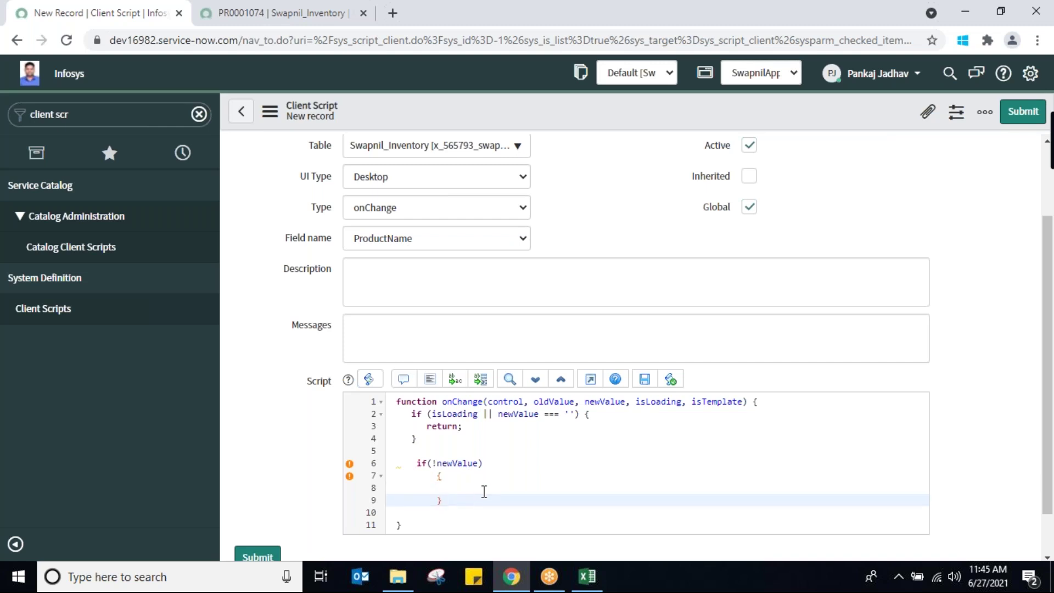
pyautogui.click(485, 487)
pyautogui.write("alert('Product Name cannot be null")
# End the alert line with a semicolon and begin a g_form. call on the next line
pyautogui.press('End')
pyautogui.write(';')
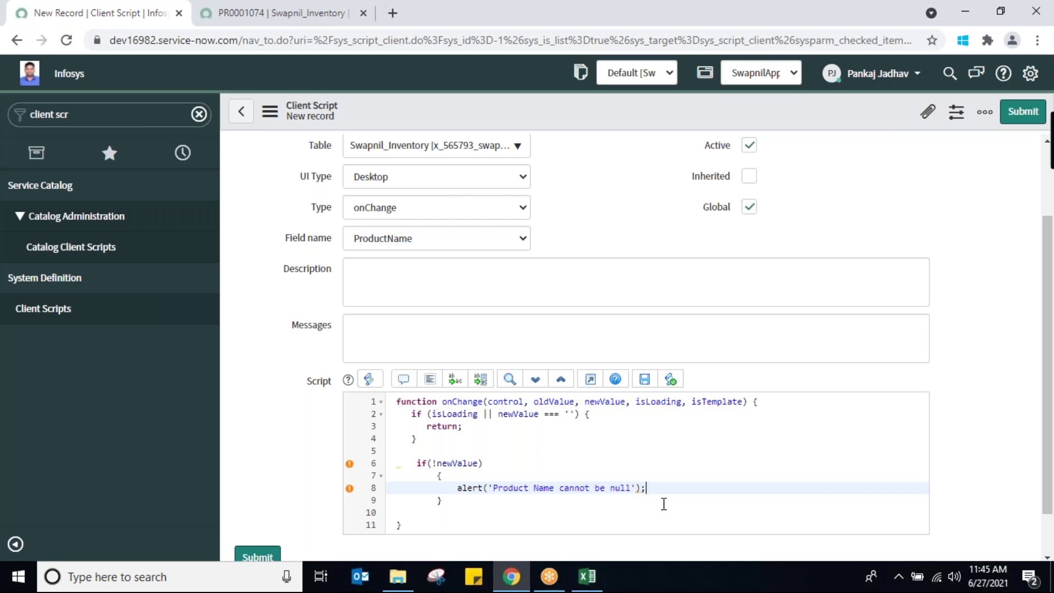
pyautogui.press('Return')
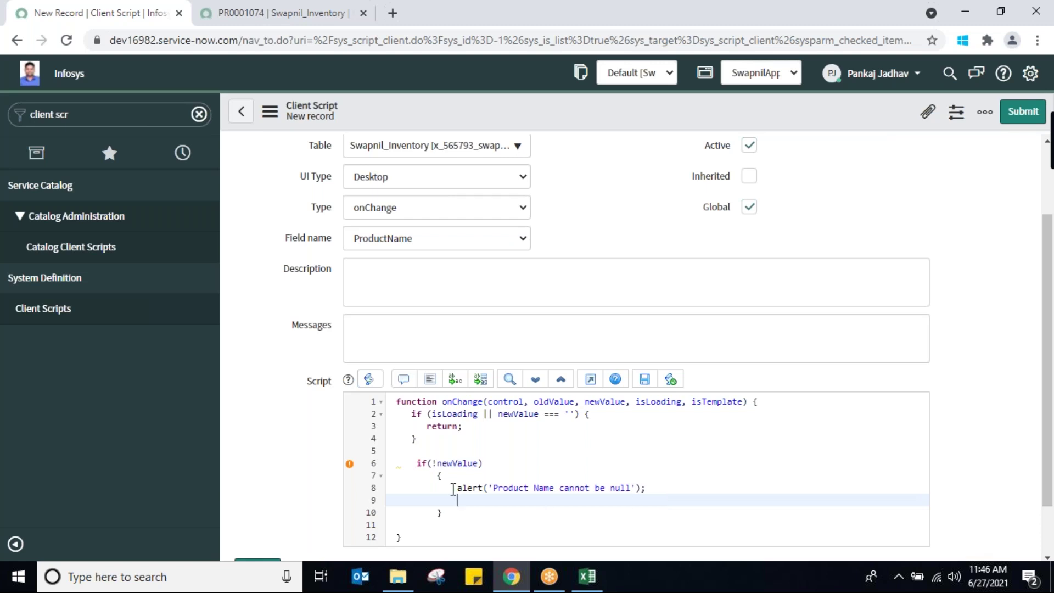
pyautogui.moveTo(450, 488); pyautogui.dragTo(483, 488)
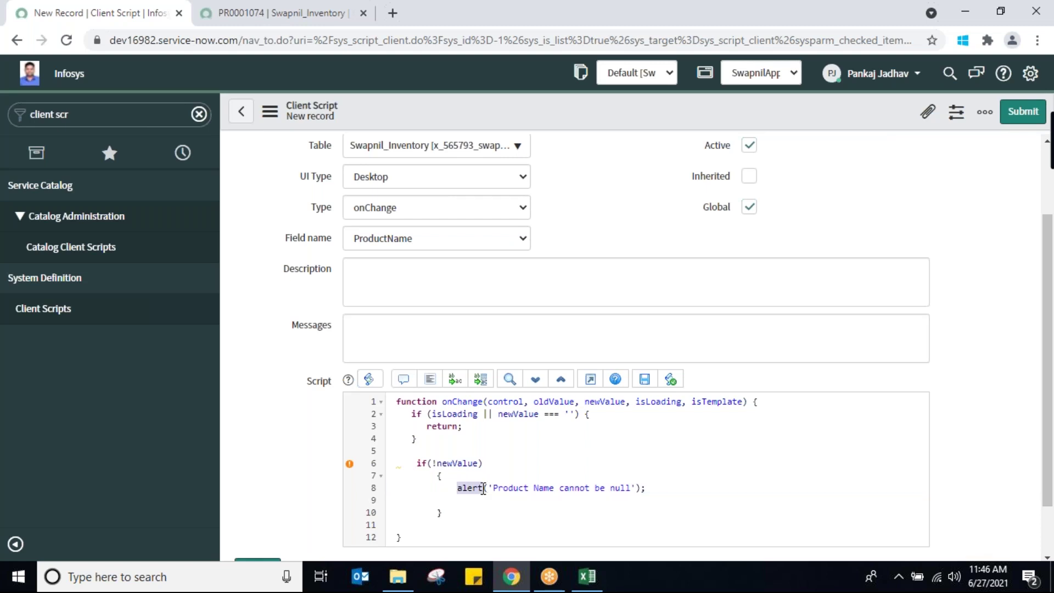
pyautogui.click(459, 503)
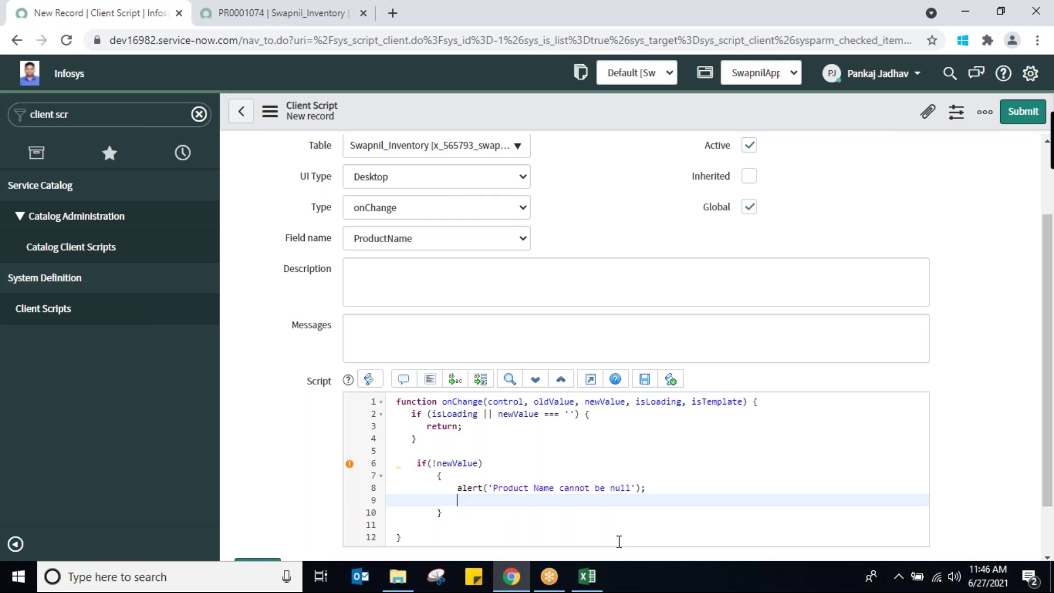
pyautogui.write('g_form.')
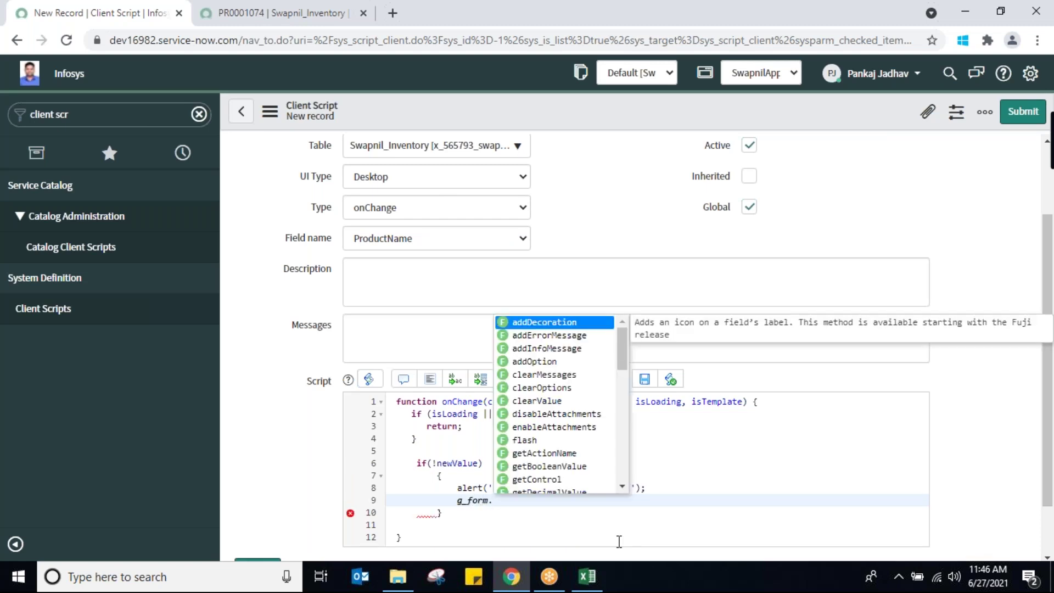
pyautogui.write('a')
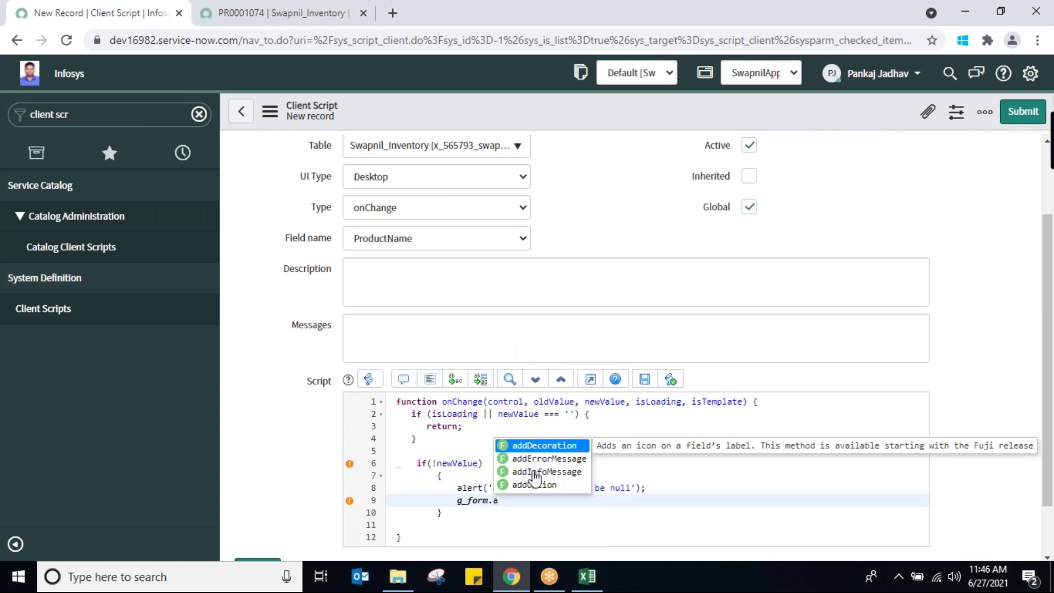
# Insert g_form.addErrorMessage(''); after the alert, replacing an accidentally chosen addInfoMessage
pyautogui.click(535, 472)
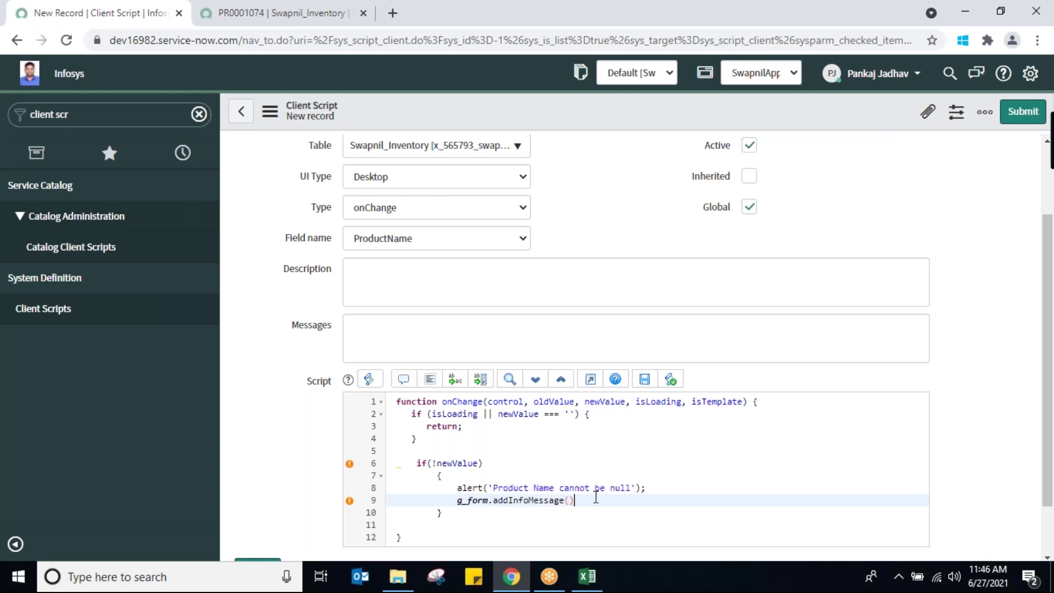
pyautogui.press('BackSpace')
pyautogui.press('BackSpace')
pyautogui.press('BackSpace')
pyautogui.press('BackSpace')
pyautogui.press('BackSpace')
pyautogui.press('BackSpace')
pyautogui.press('BackSpace')
pyautogui.press('BackSpace')
pyautogui.press('BackSpace')
pyautogui.press('BackSpace')
pyautogui.press('BackSpace')
pyautogui.press('BackSpace')
pyautogui.press('BackSpace')
pyautogui.press('BackSpace')
pyautogui.press('BackSpace')
pyautogui.press('BackSpace')
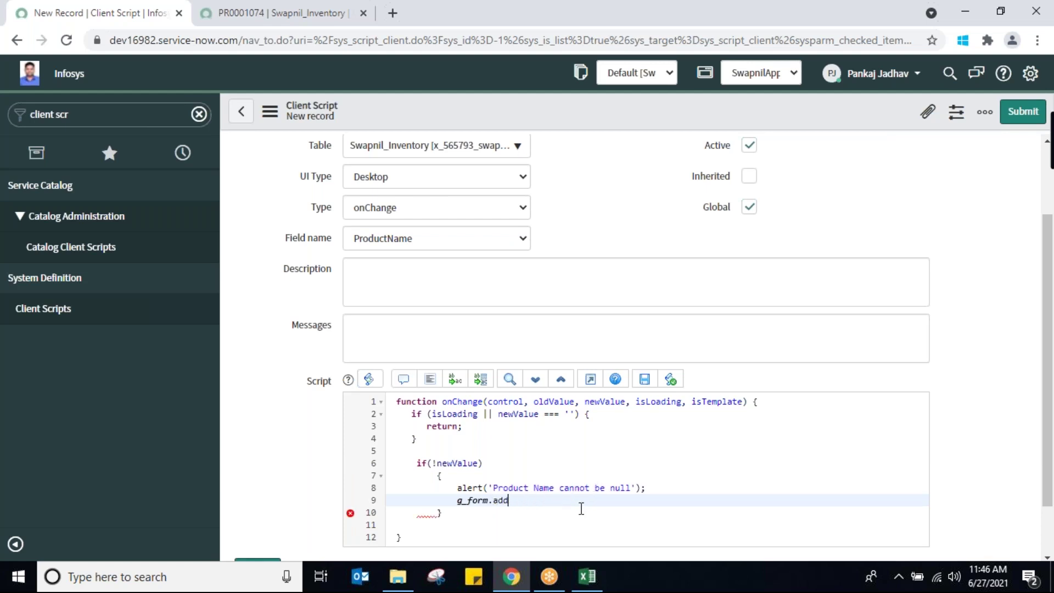
pyautogui.press('BackSpace')
pyautogui.write('.')
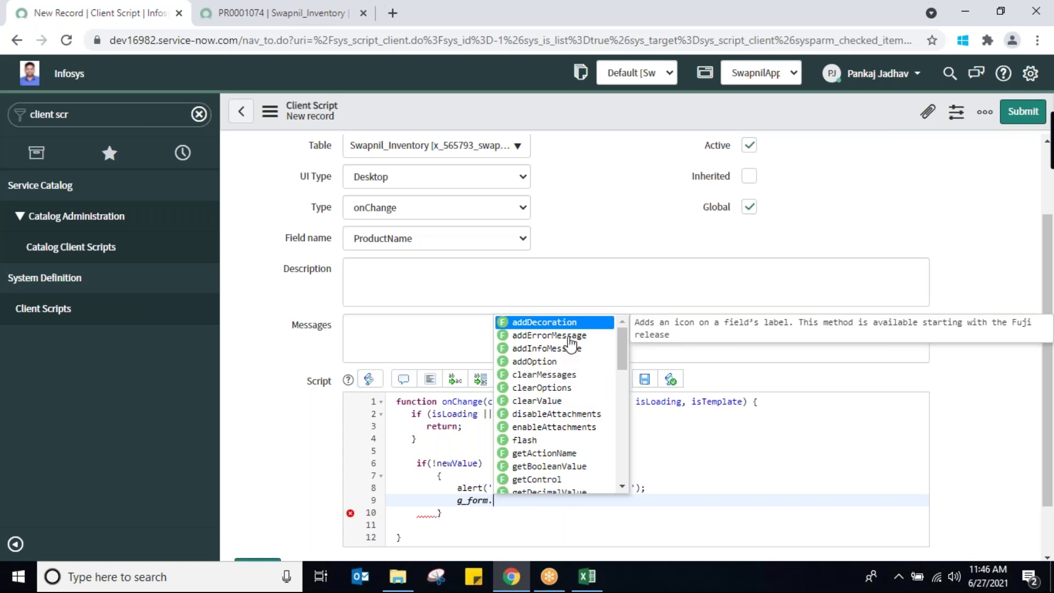
pyautogui.click(565, 337)
pyautogui.write(';')
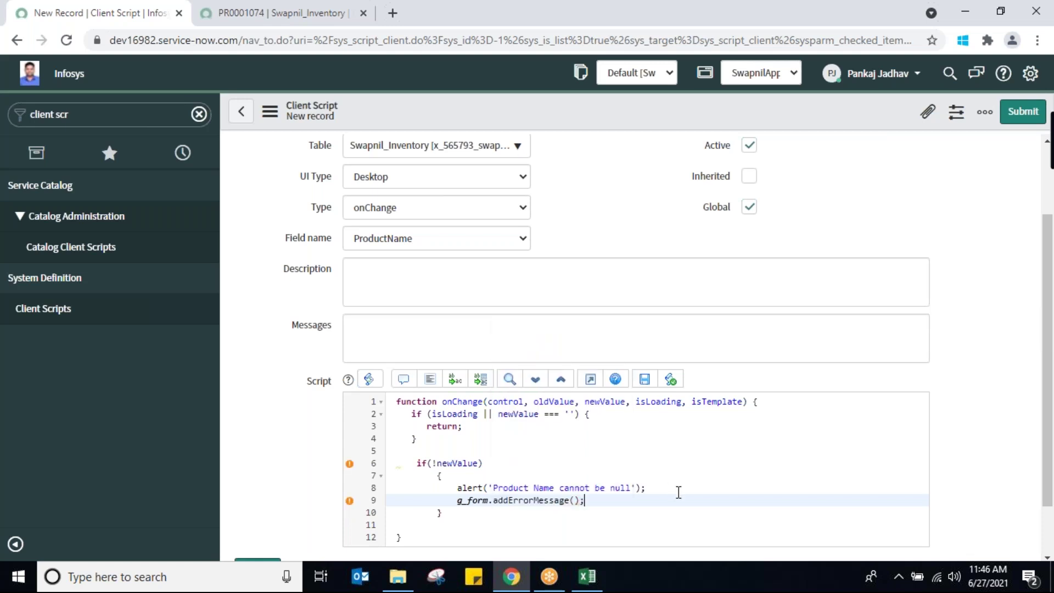
pyautogui.click(574, 501)
pyautogui.write("''")
# Fill the error message with 'Product Name cannot be null'
pyautogui.click(455, 487)
pyautogui.moveTo(455, 487); pyautogui.dragTo(485, 486)
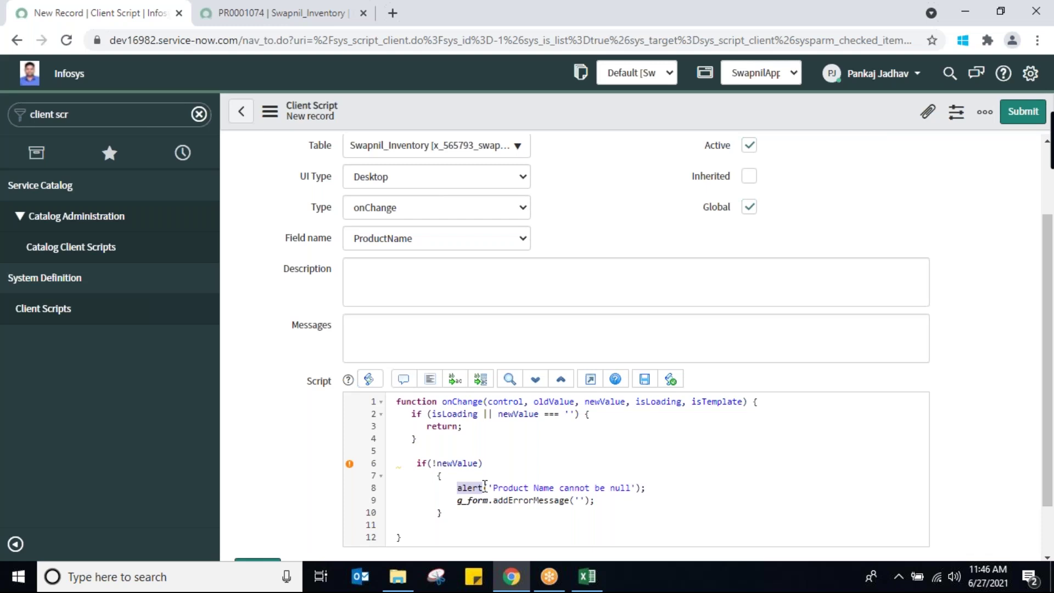
pyautogui.click(613, 500)
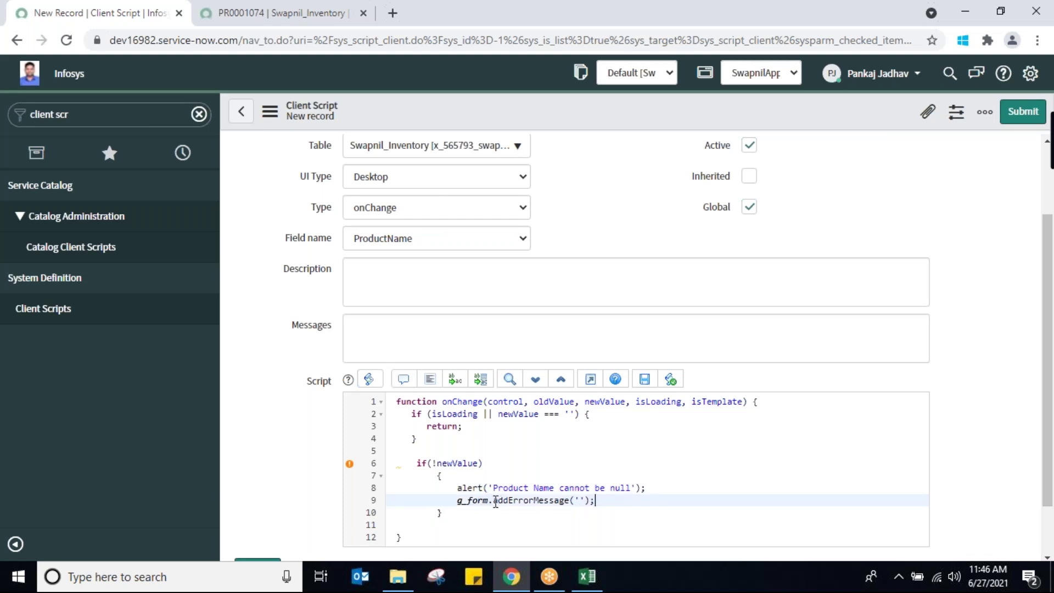
pyautogui.moveTo(493, 500); pyautogui.dragTo(591, 504)
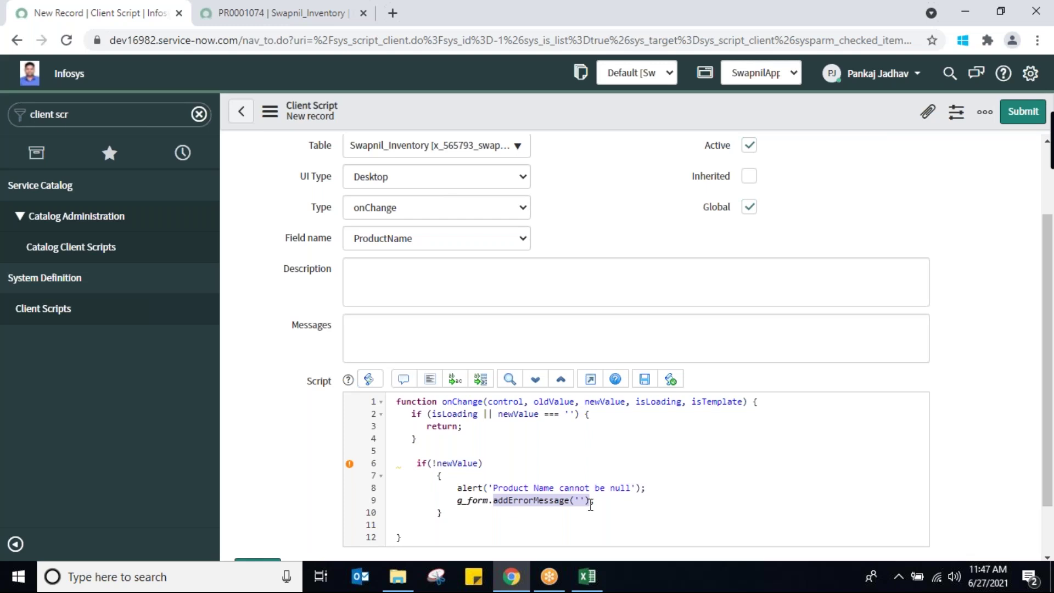
pyautogui.press('Left')
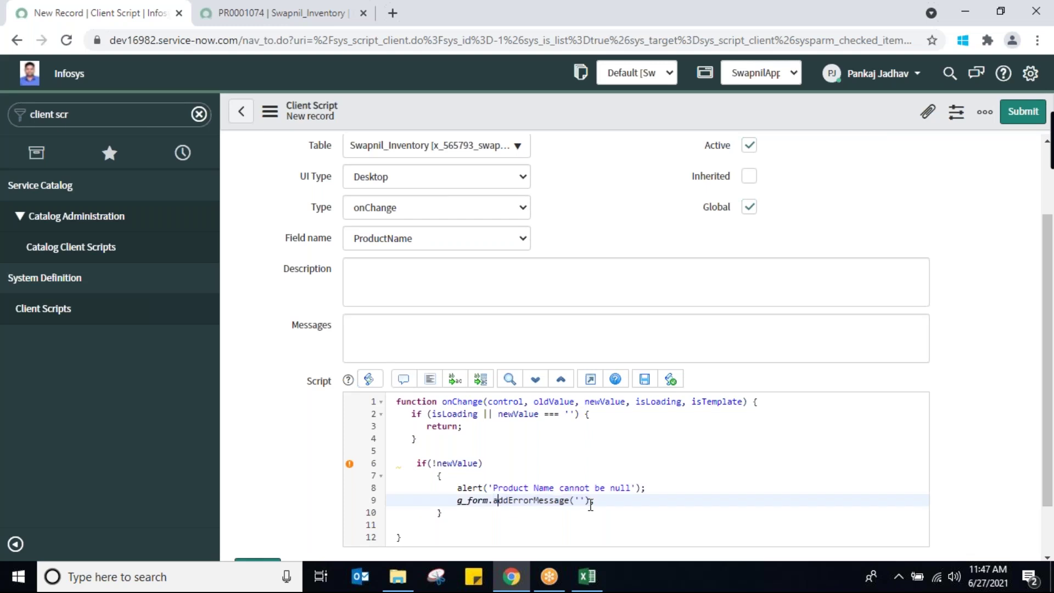
pyautogui.press('Right')
pyautogui.press('Right')
pyautogui.press('Right')
pyautogui.press('Right')
pyautogui.press('Right')
pyautogui.press('Right')
pyautogui.press('Right')
pyautogui.press('Right')
pyautogui.press('Right')
pyautogui.press('Right')
pyautogui.press('Right')
pyautogui.press('Right')
pyautogui.press('Right')
pyautogui.press('Right')
pyautogui.write('Product Name cannot be null')
pyautogui.press('Right')
pyautogui.press('Right')
# Save the SwapnilOnChng script and navigate to Swapnil_Inventories from the inventory tab
pyautogui.rightClick(490, 111)
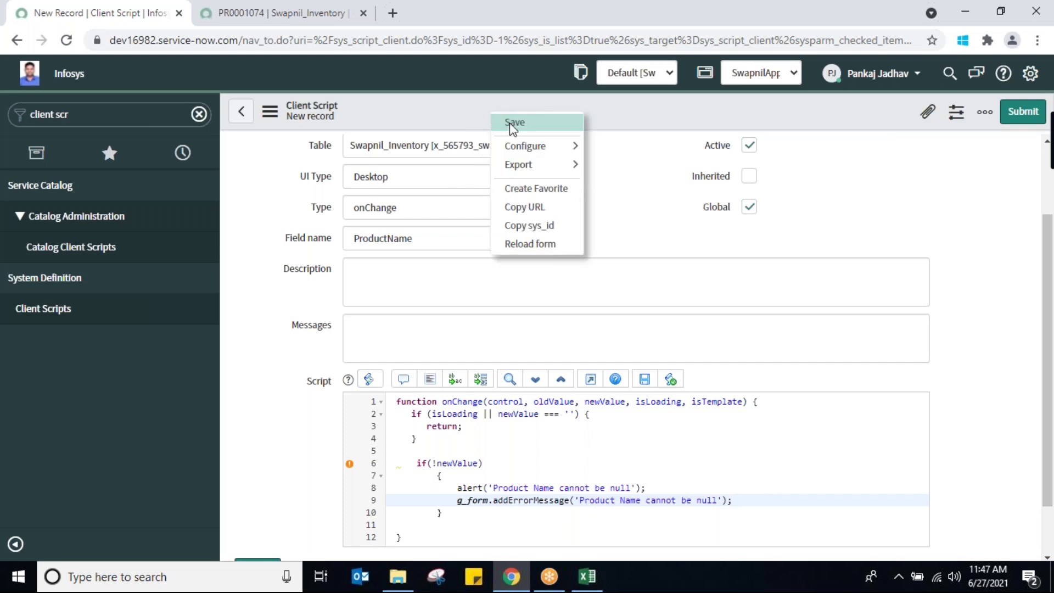
pyautogui.click(509, 123)
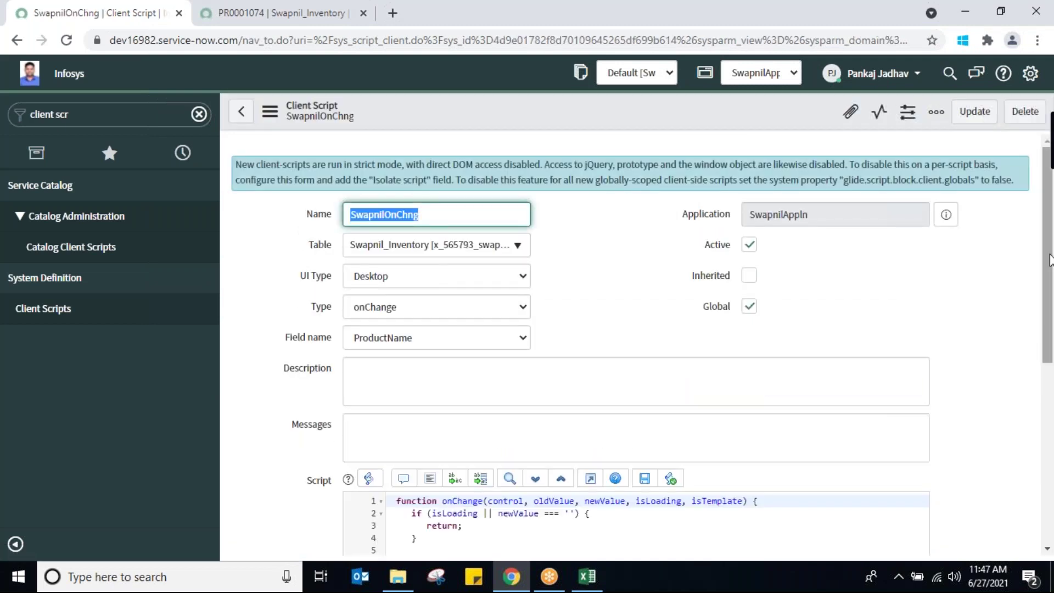
pyautogui.moveTo(1049, 266); pyautogui.dragTo(1051, 359)
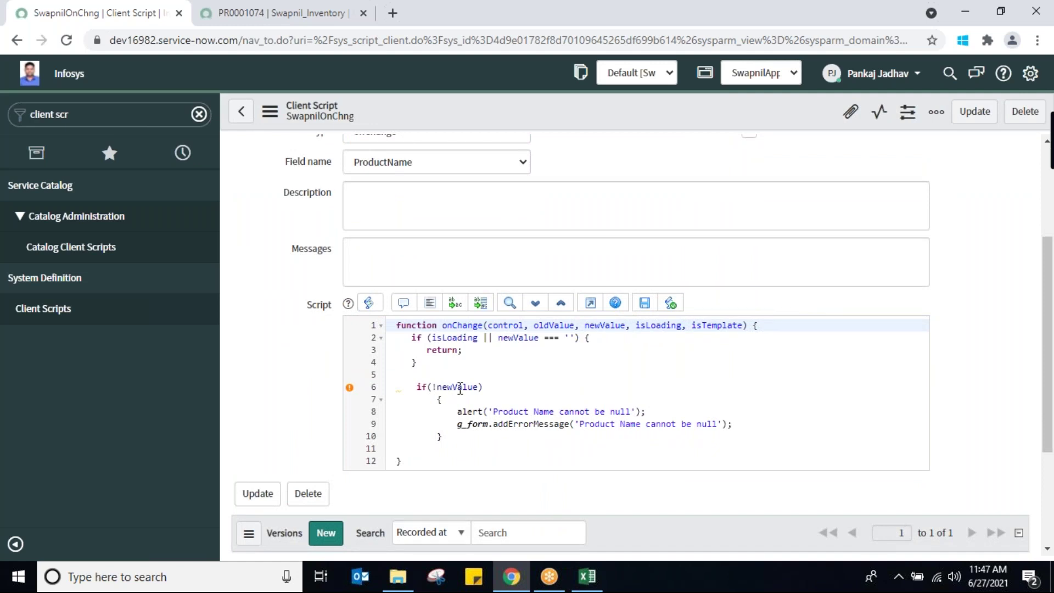
pyautogui.click(258, 19)
pyautogui.click(52, 217)
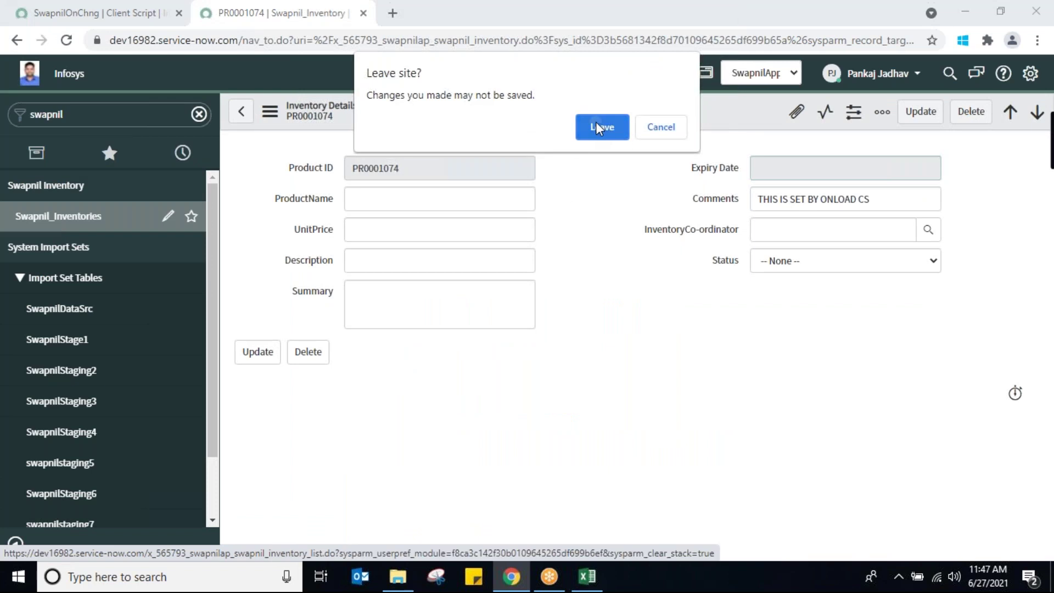
# Discard the open record and start new record PR0001079 with UnitPrice 'vjv', ProductName left empty
pyautogui.click(596, 124)
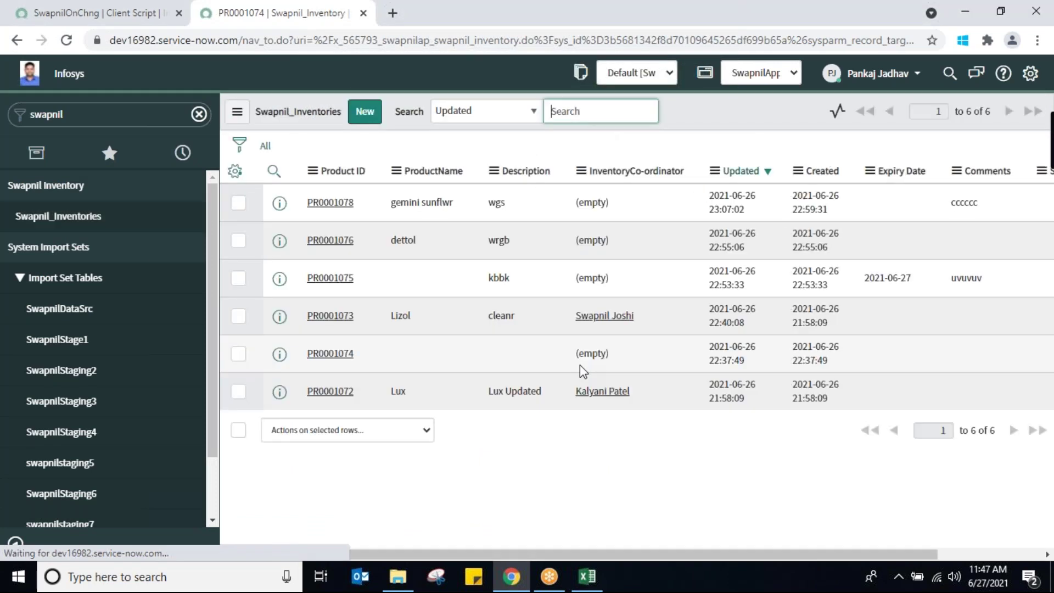
pyautogui.click(365, 112)
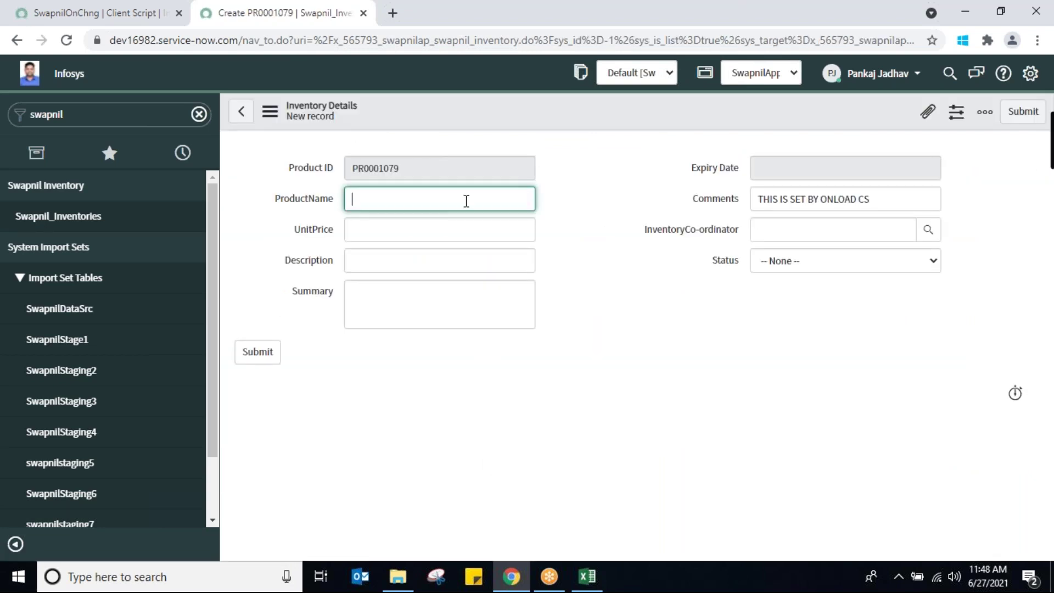
pyautogui.click(473, 236)
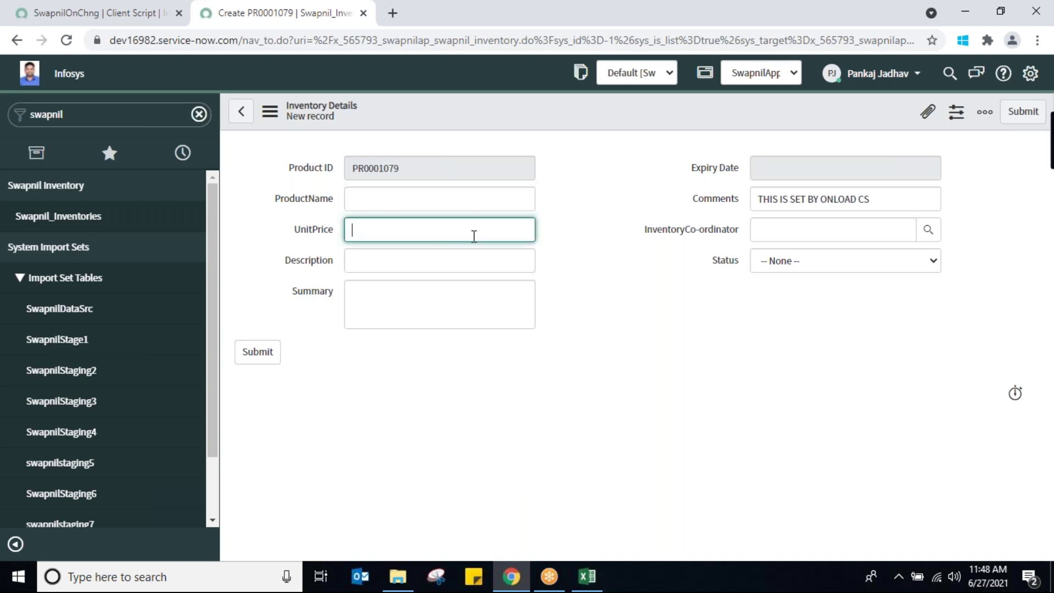
pyautogui.write('vjv')
pyautogui.click(426, 206)
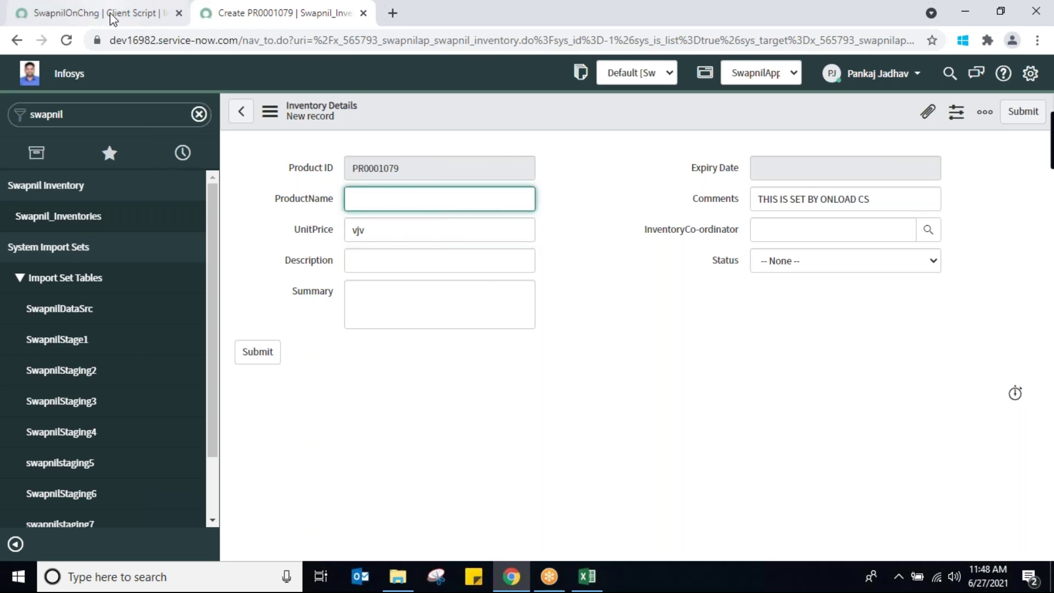
pyautogui.click(109, 12)
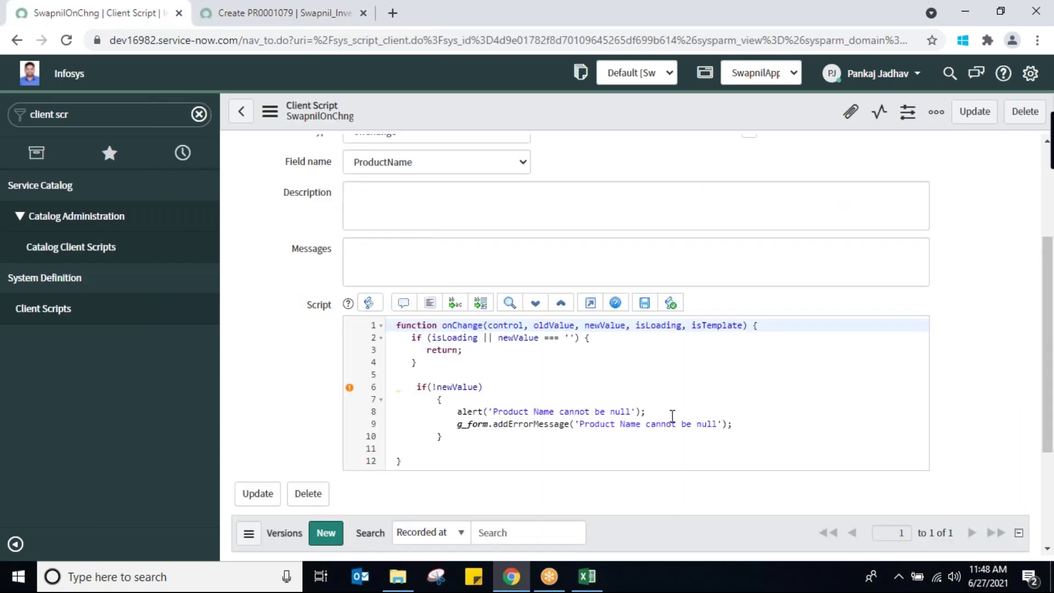
# Change the line 6 condition so newValue is compared with the blocked product name
pyautogui.click(435, 387)
pyautogui.write('!')
pyautogui.press('BackSpace')
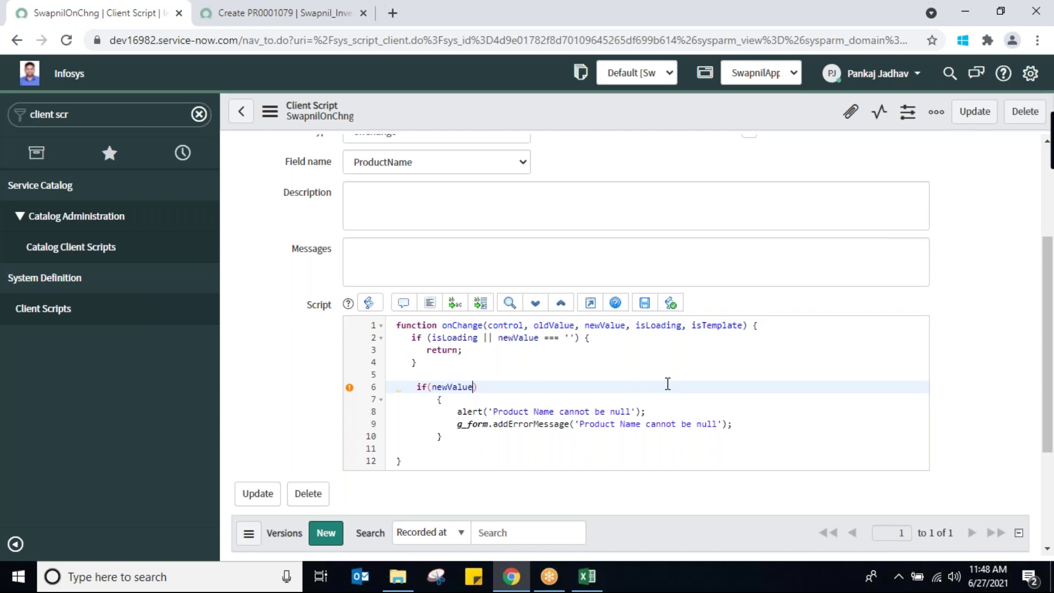
pyautogui.write('==')
pyautogui.write('""')
pyautogui.write('Pa')
pyautogui.write('nkaj')
# Replace null with the blocked product name in the alert and addErrorMessage lines
pyautogui.click(610, 412)
pyautogui.doubleClick(618, 411)
pyautogui.write('Pankaj')
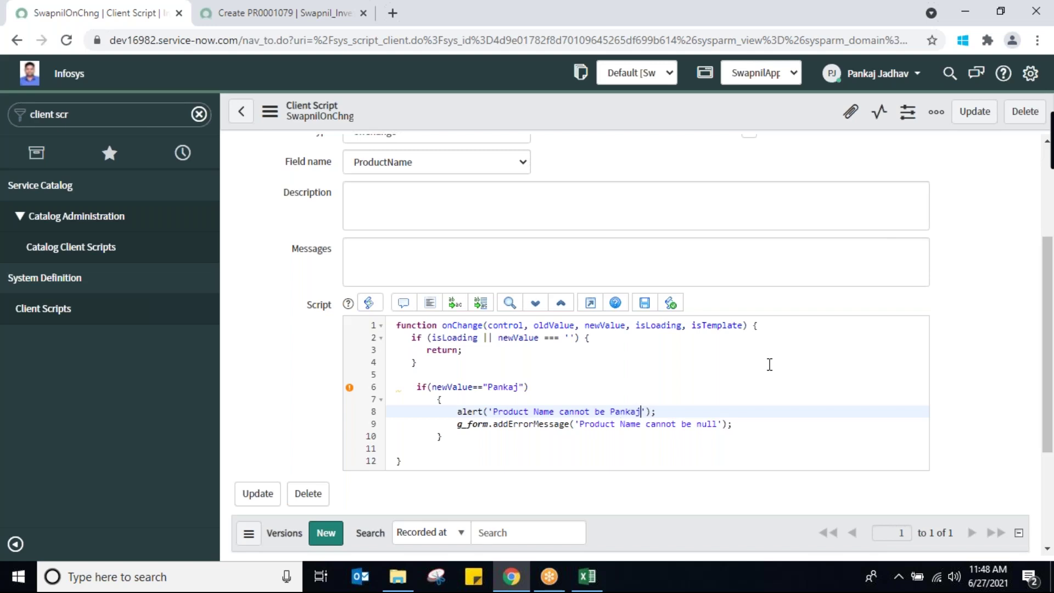
pyautogui.click(695, 424)
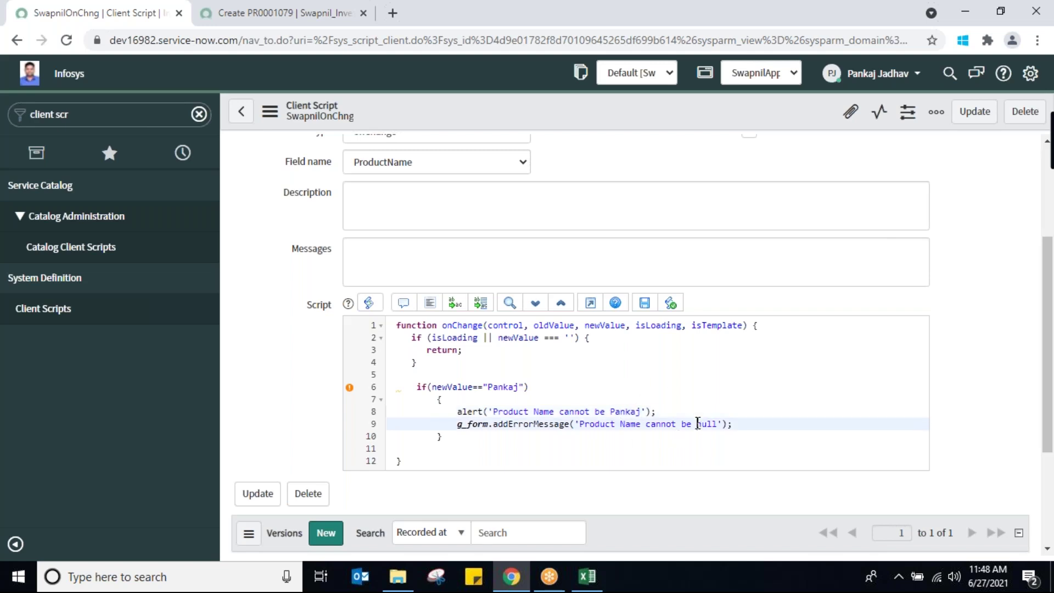
pyautogui.moveTo(694, 424); pyautogui.dragTo(717, 424)
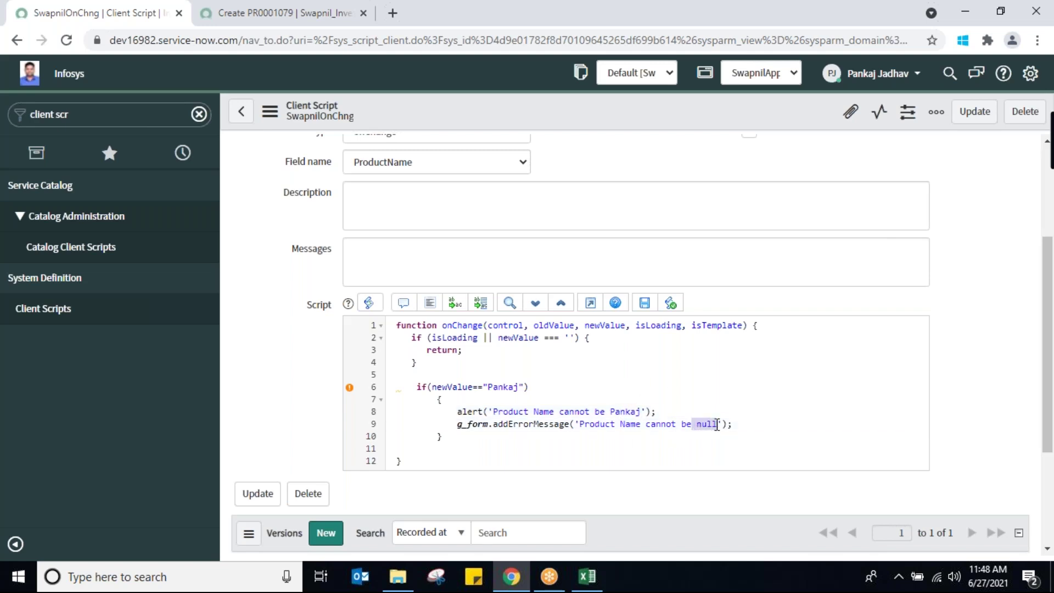
pyautogui.write('Pa')
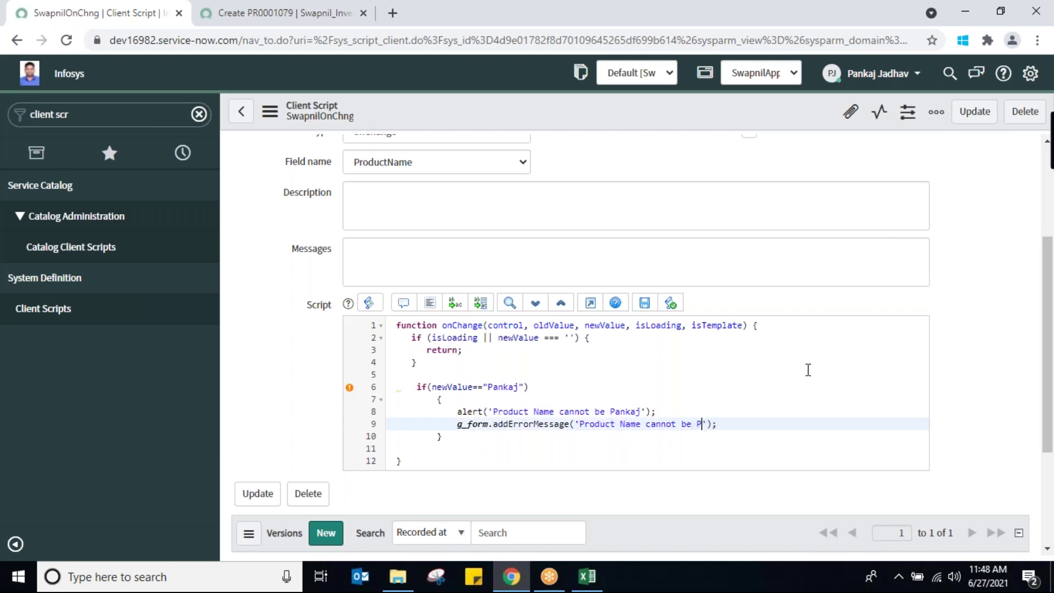
pyautogui.write('nkaj')
pyautogui.click(599, 385)
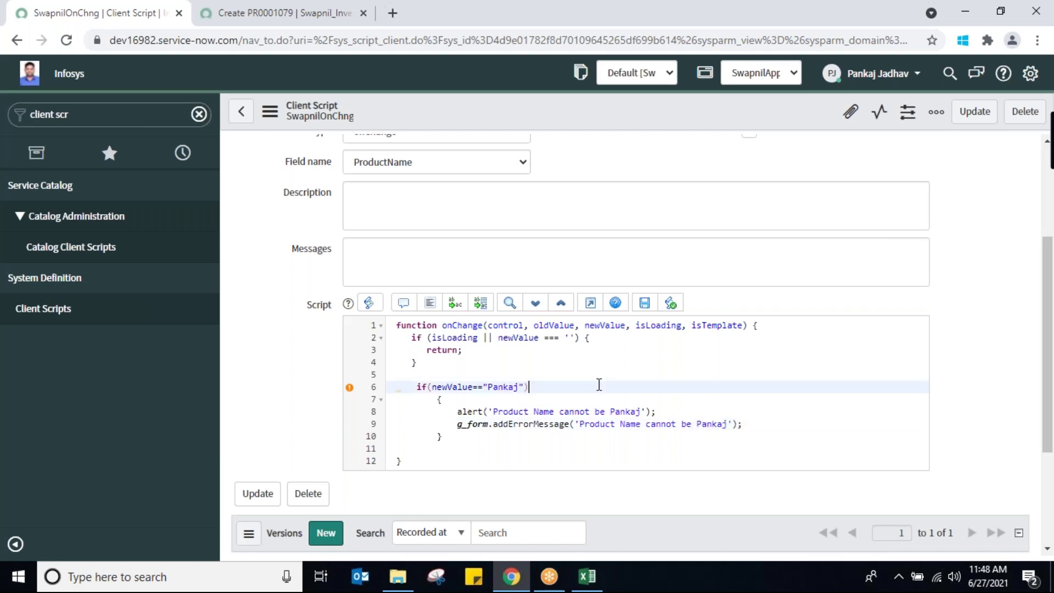
# Save the updated SwapnilOnChng client script
pyautogui.rightClick(472, 108)
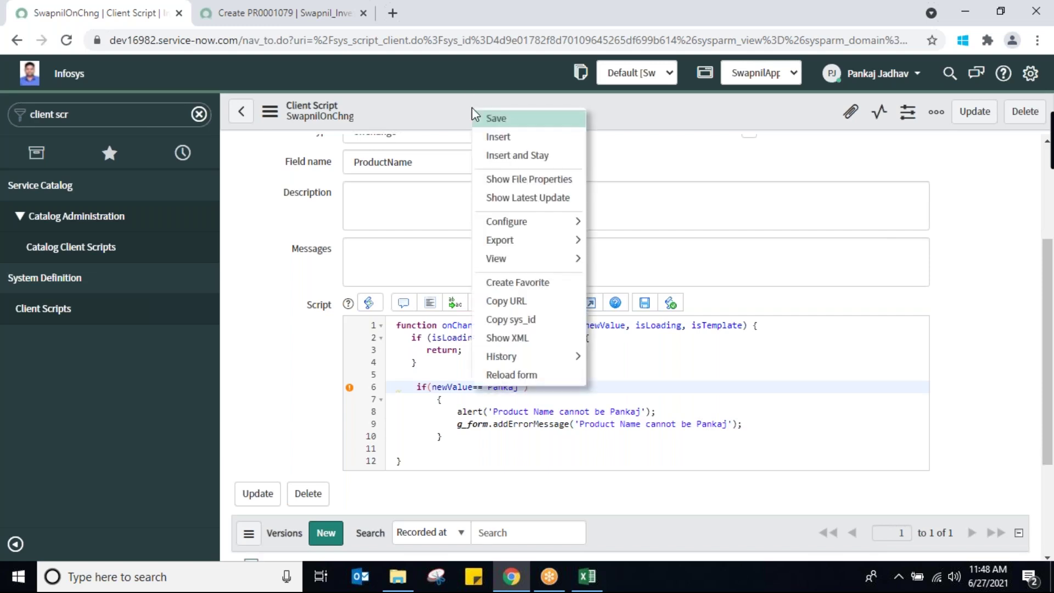
pyautogui.click(492, 120)
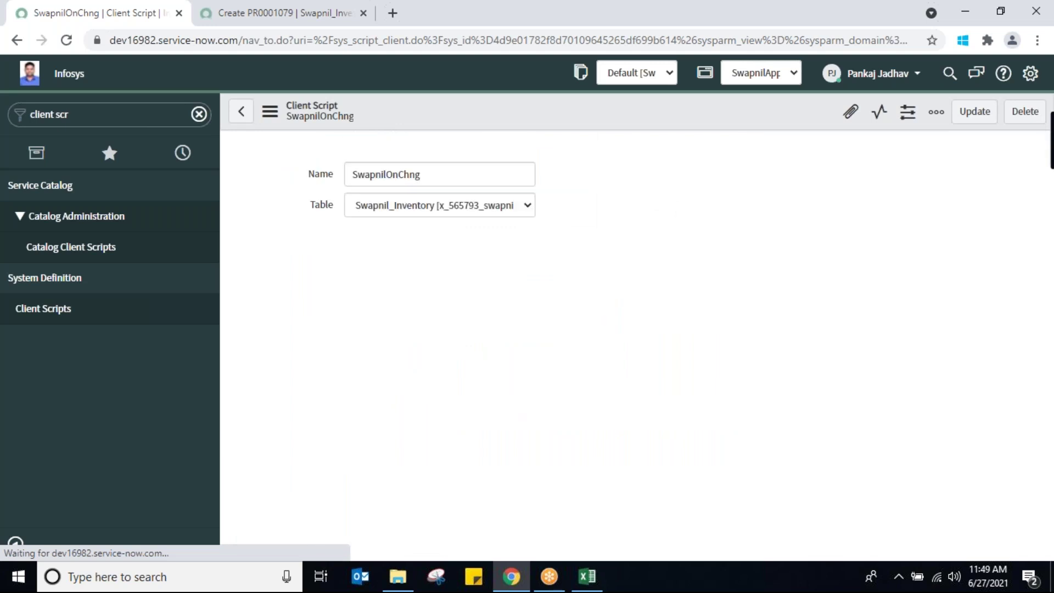
pyautogui.click(271, 14)
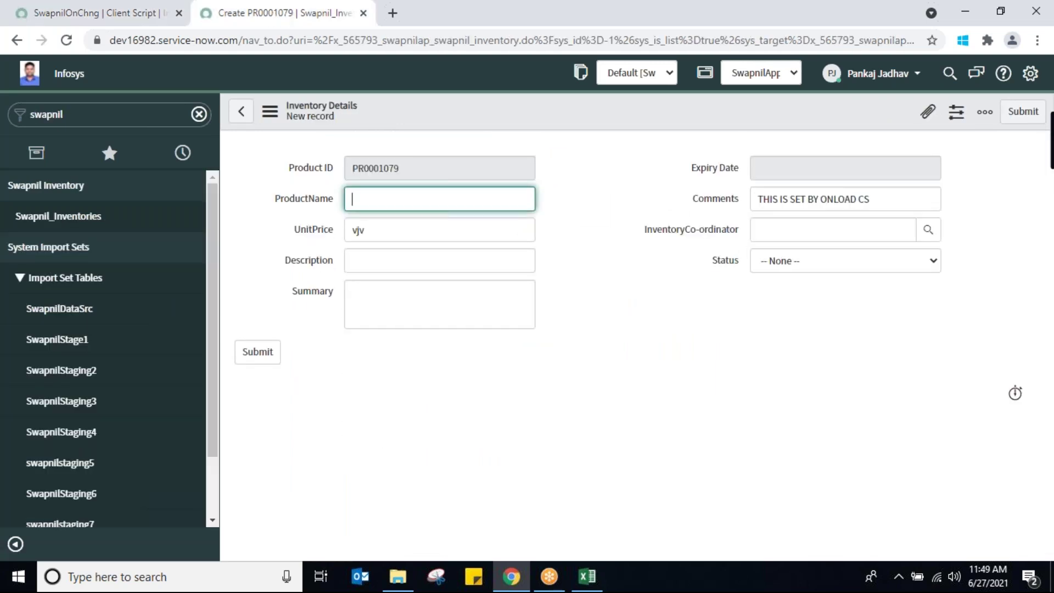
# Reload the inventory form, enter the blocked product name, and dismiss the script's alert
pyautogui.rightClick(570, 106)
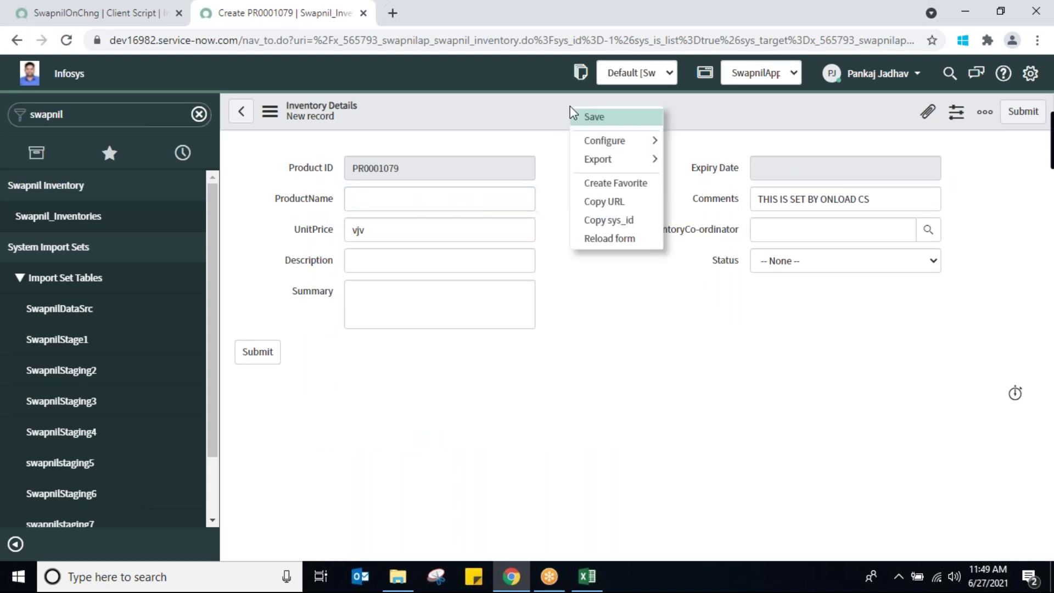
pyautogui.click(613, 239)
pyautogui.click(599, 131)
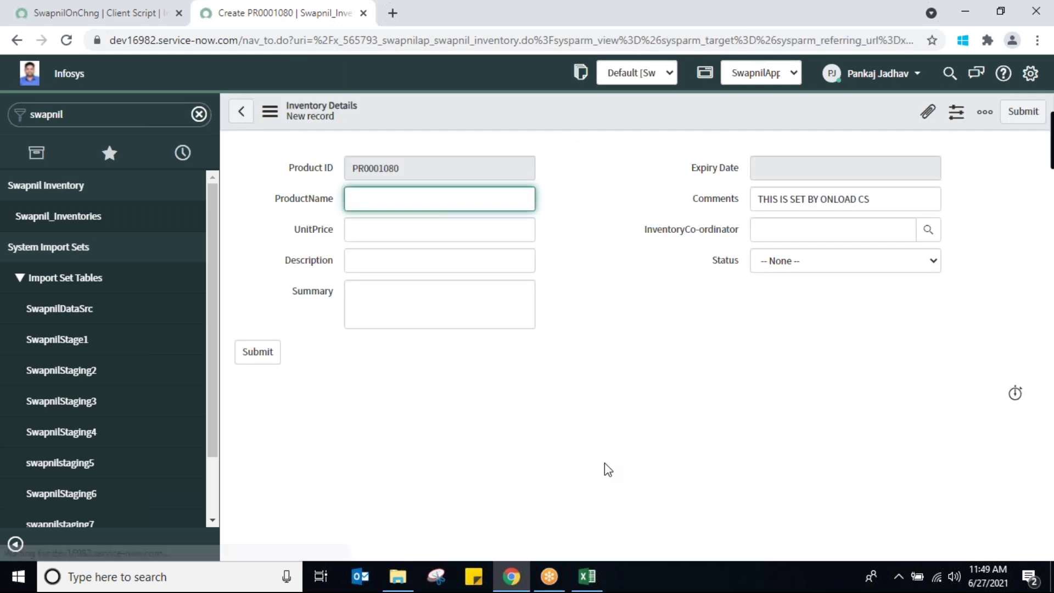
pyautogui.write('Pankaj')
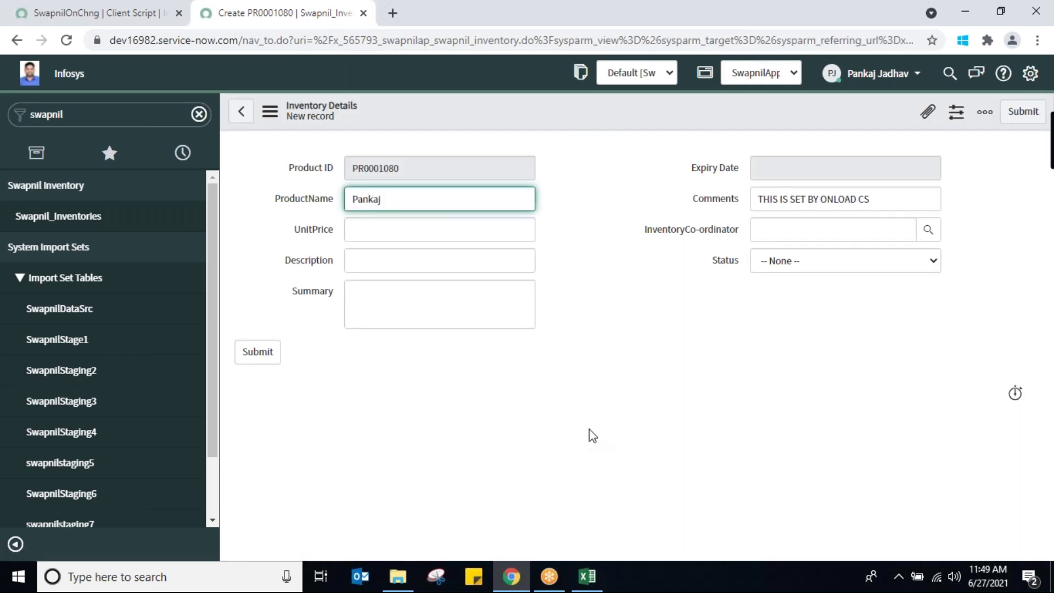
pyautogui.click(487, 227)
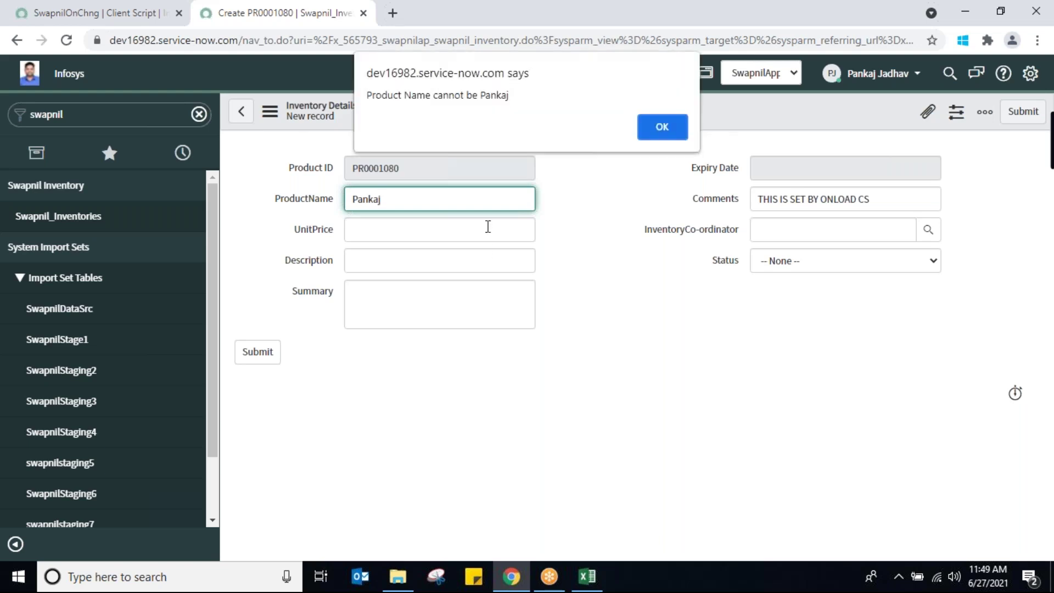
pyautogui.click(663, 128)
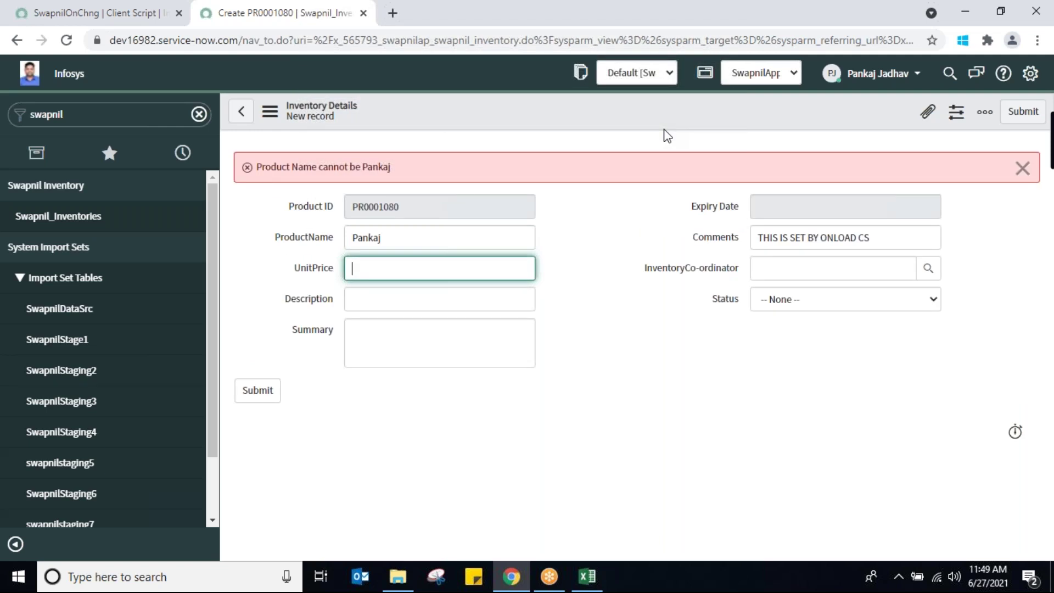
# Fill UnitPrice 'fufu' and Description 'kggg', then save record PR0001080
pyautogui.write('fufuf')
pyautogui.click(504, 292)
pyautogui.write('kggg')
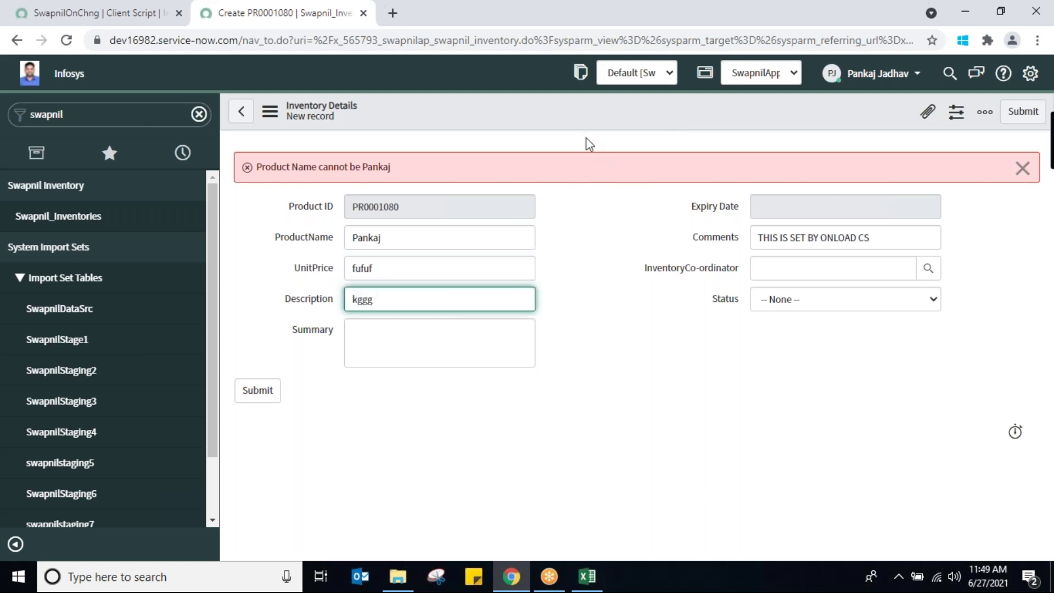
pyautogui.rightClick(543, 114)
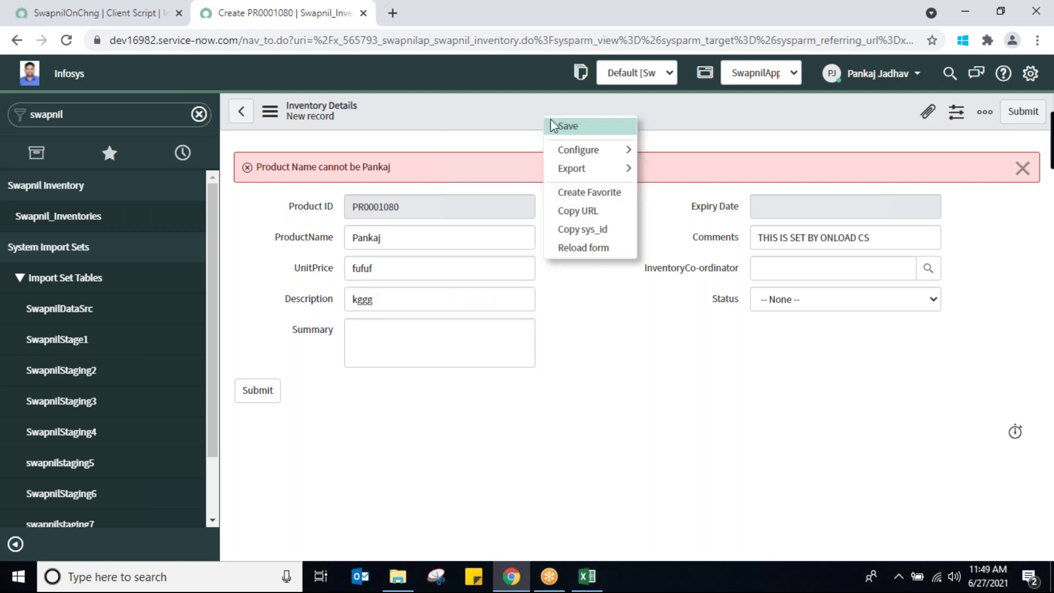
pyautogui.click(569, 128)
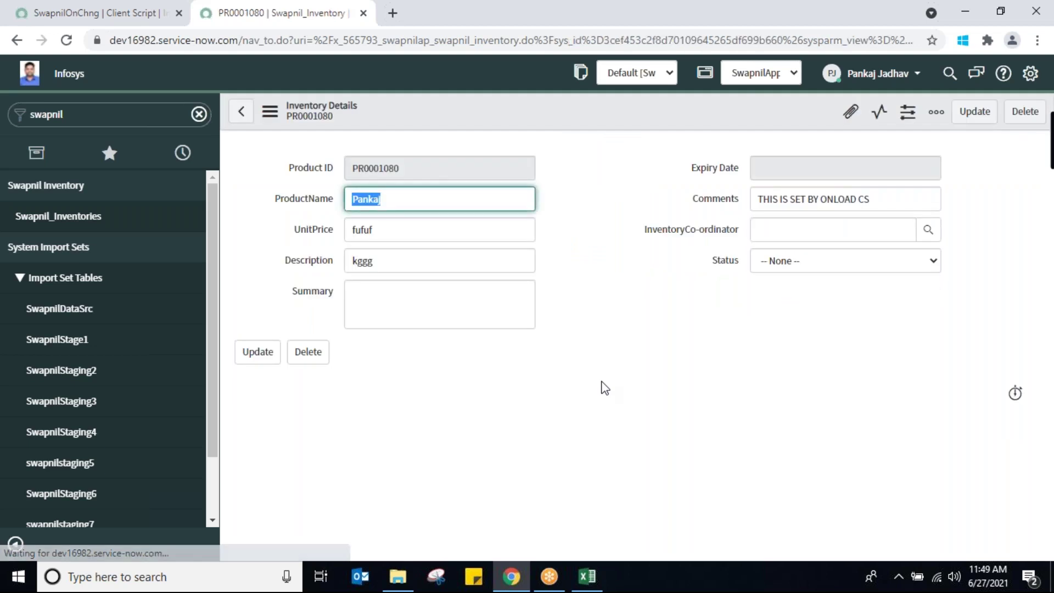
pyautogui.click(117, 22)
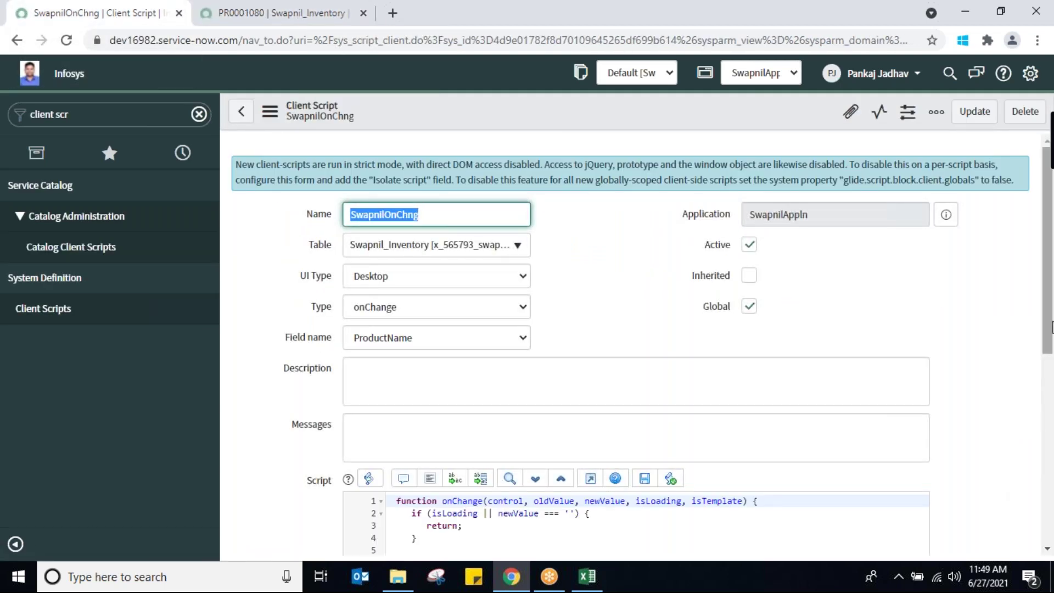
# Add 'return false;' below the error message line and save the script
pyautogui.moveTo(1051, 349); pyautogui.dragTo(1048, 434)
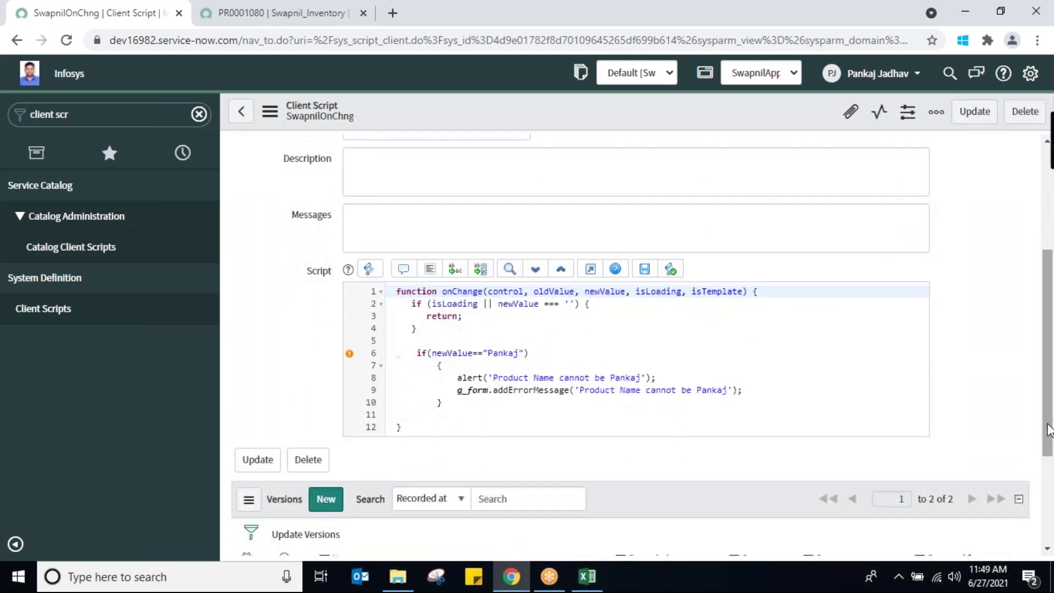
pyautogui.click(774, 395)
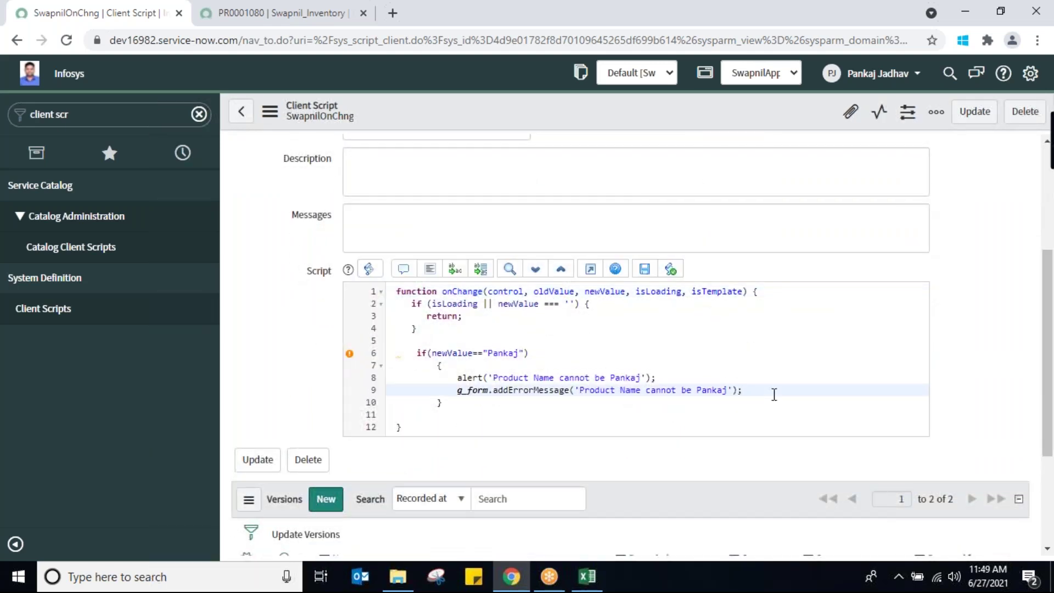
pyautogui.press('Return')
pyautogui.write('retu')
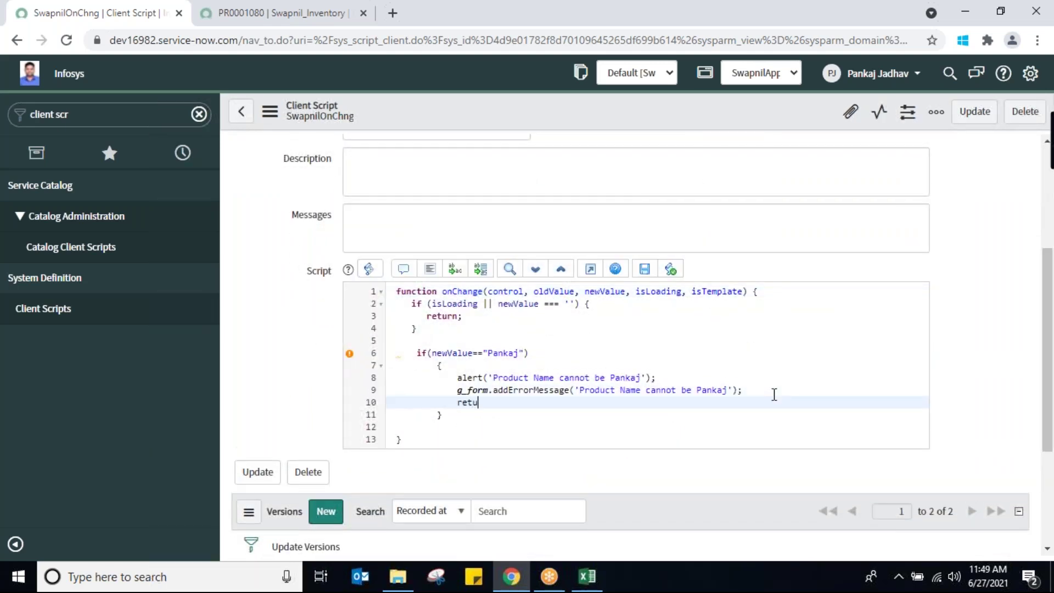
pyautogui.write('rn false;')
pyautogui.rightClick(496, 104)
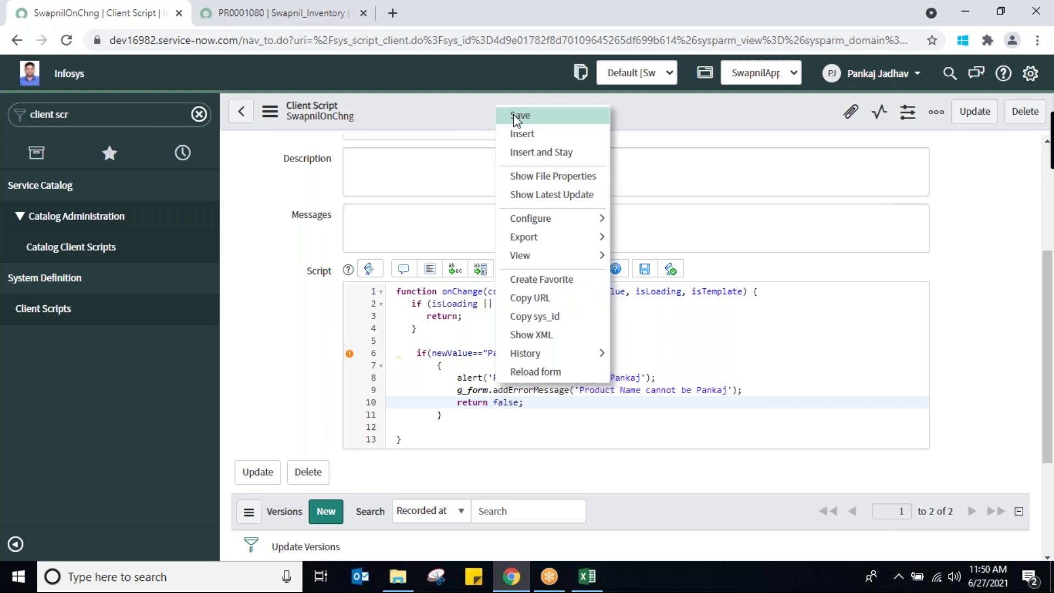
pyautogui.click(514, 117)
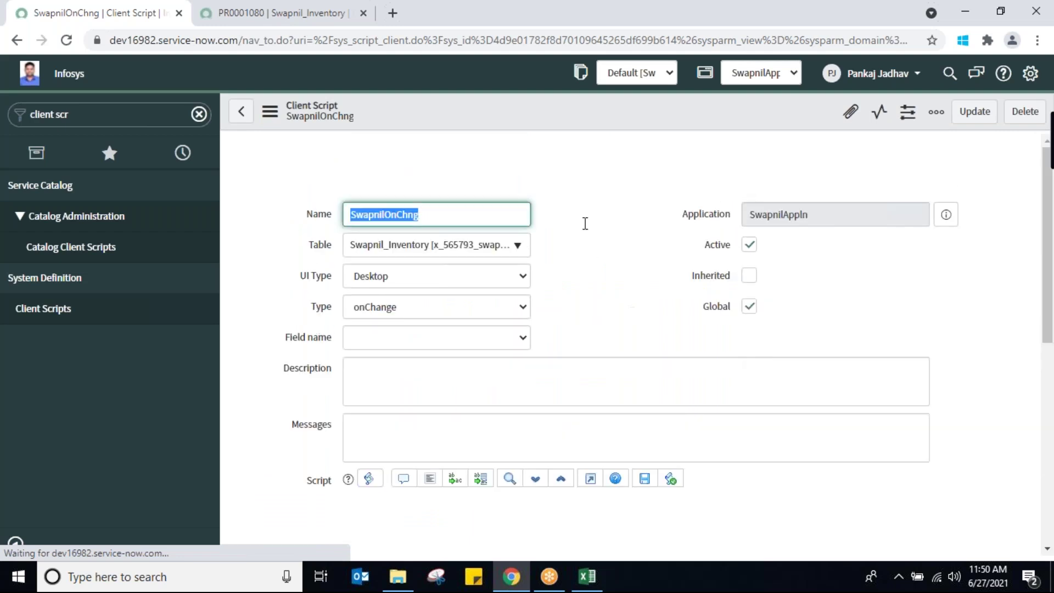
# Start a new Swapnil_Inventories record, enter the blocked product name, and dismiss the alert
pyautogui.click(280, 11)
pyautogui.click(34, 222)
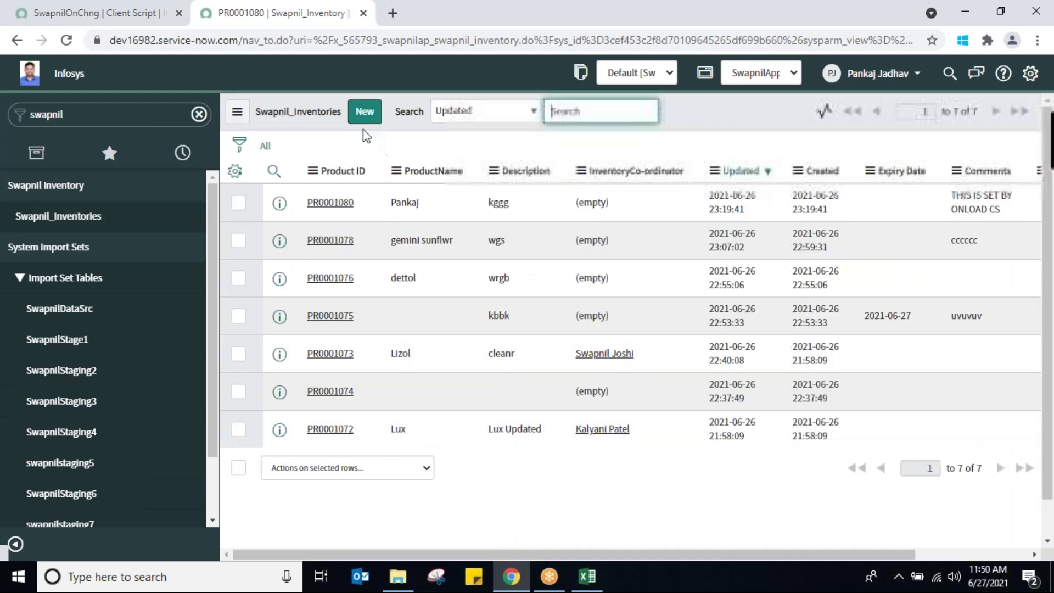
pyautogui.click(365, 111)
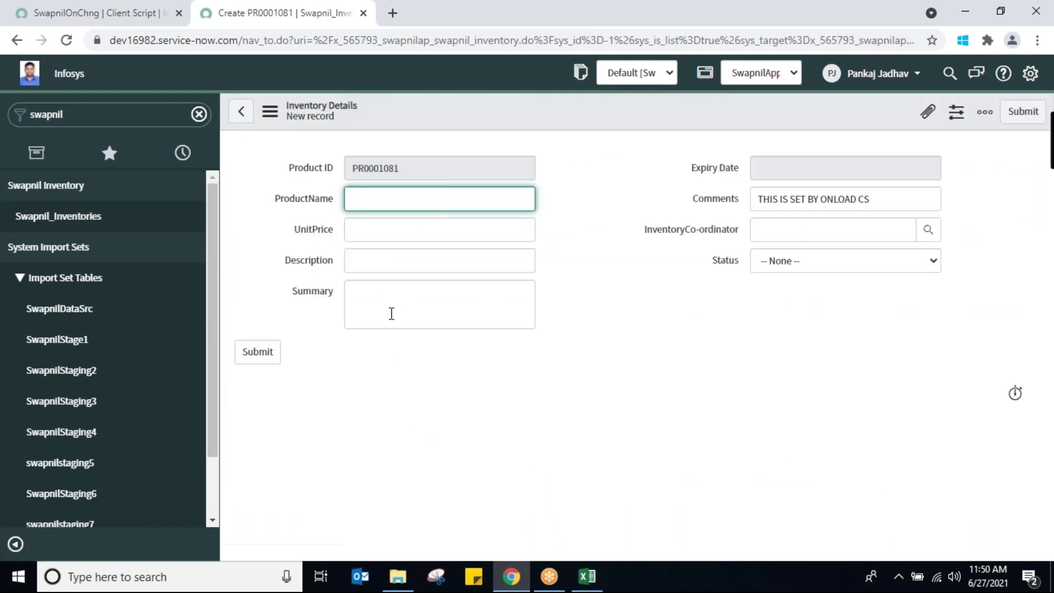
pyautogui.write('Pankaj')
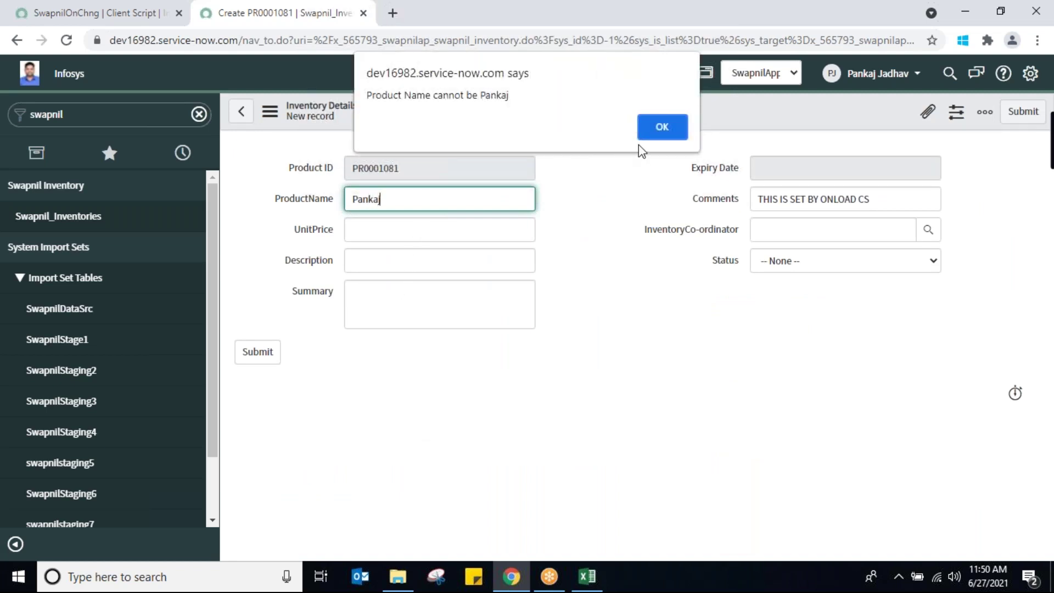
pyautogui.click(658, 127)
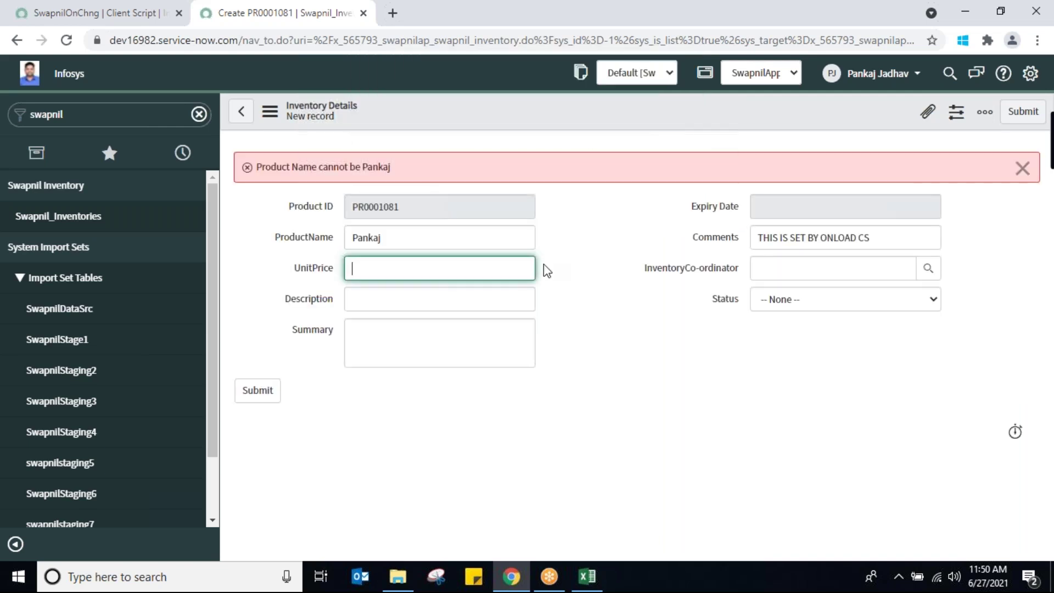
# Fill UnitPrice 55 and Description 'sbdbd', then save record PR0001081
pyautogui.write('55')
pyautogui.click(487, 304)
pyautogui.write('sbdbd')
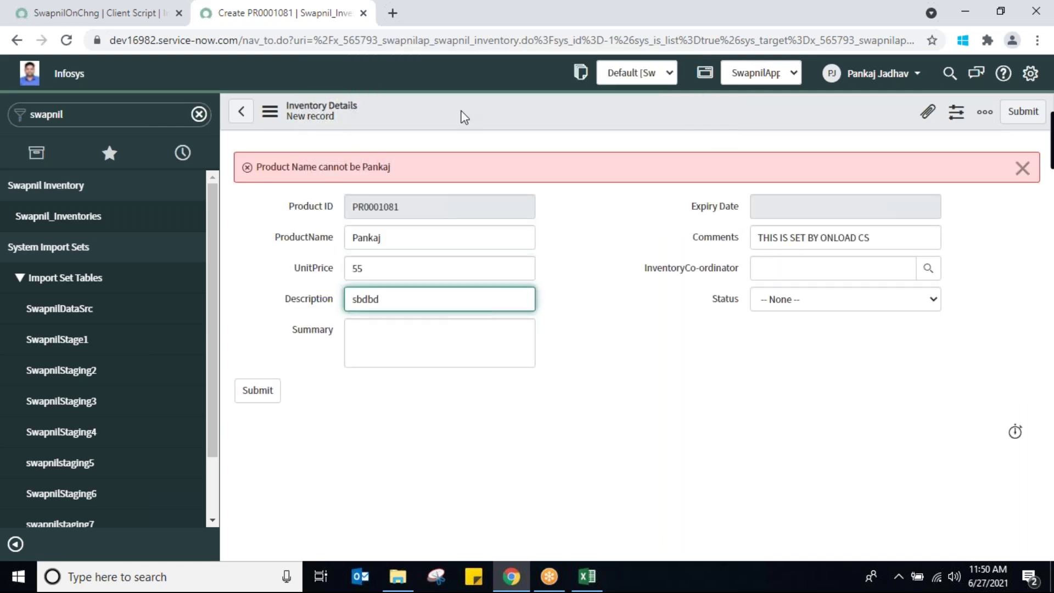
pyautogui.click(465, 111)
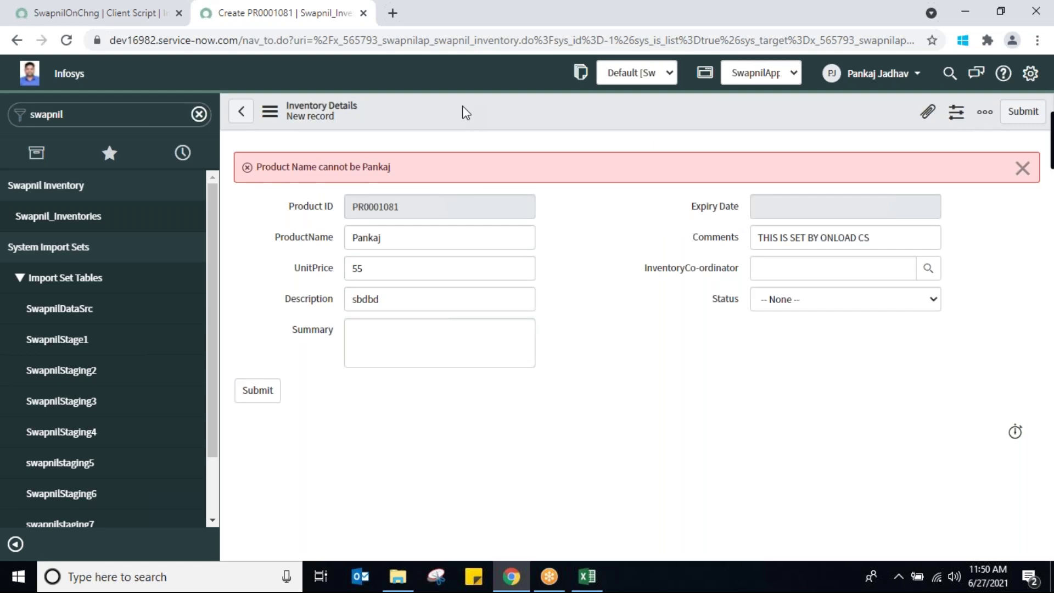
pyautogui.rightClick(465, 112)
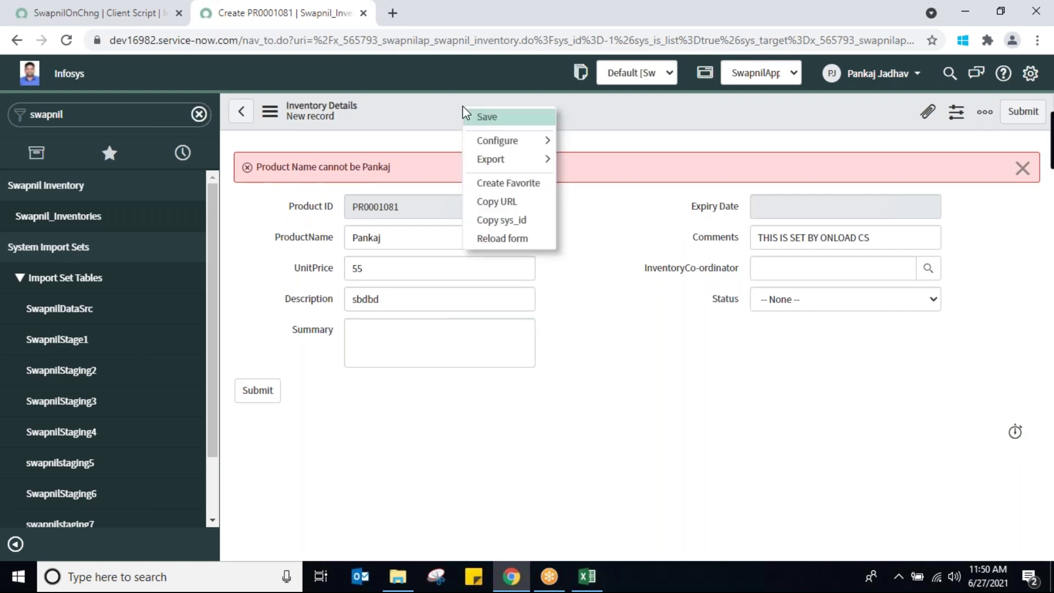
pyautogui.click(480, 118)
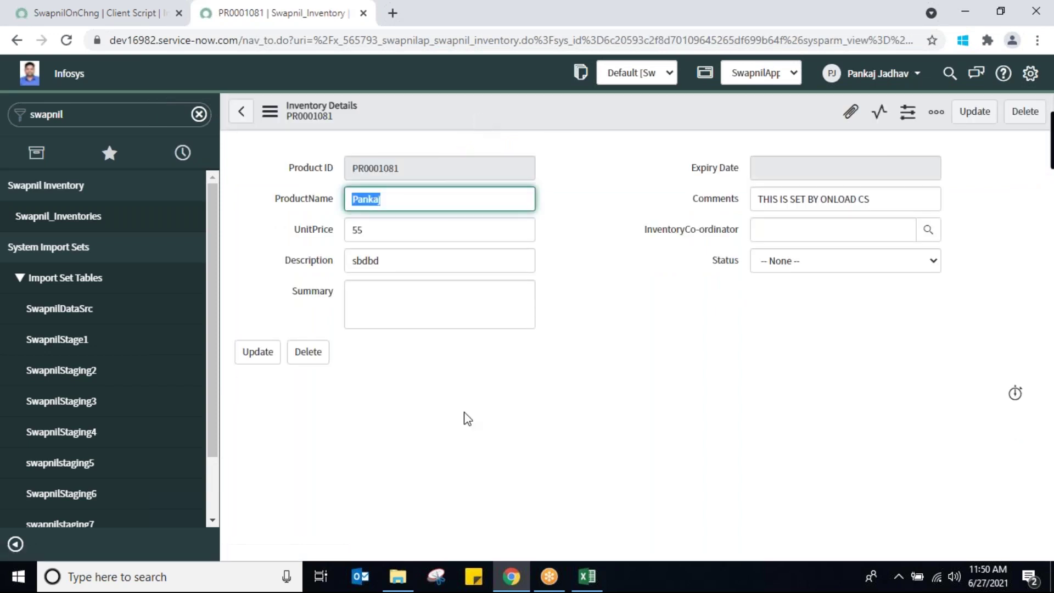
pyautogui.click(87, 16)
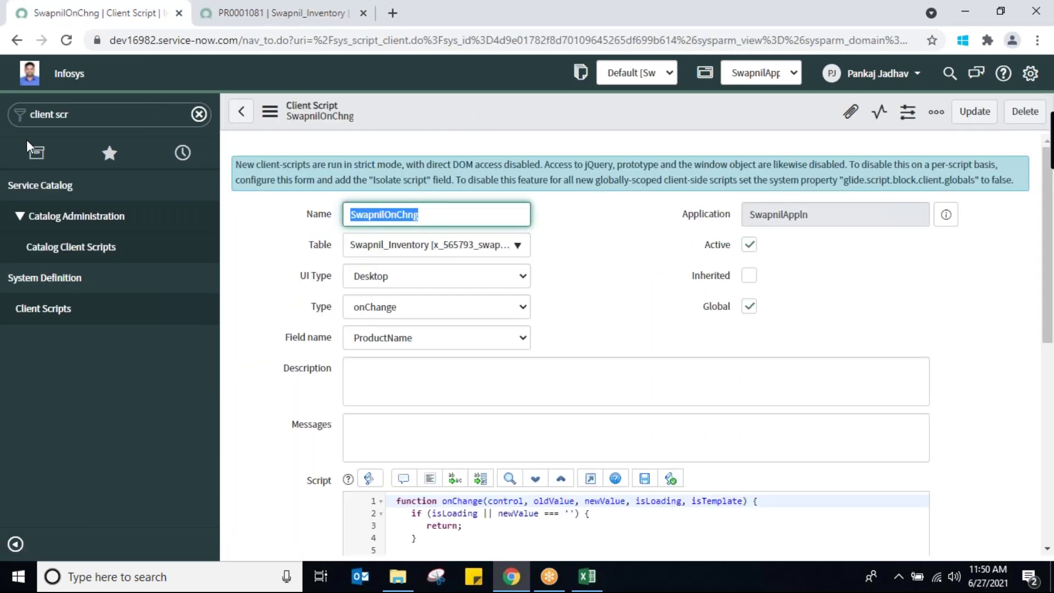
# Filter Client Scripts to onChange type, sort by Updated newest first, and open RviChkFirstName
pyautogui.click(51, 308)
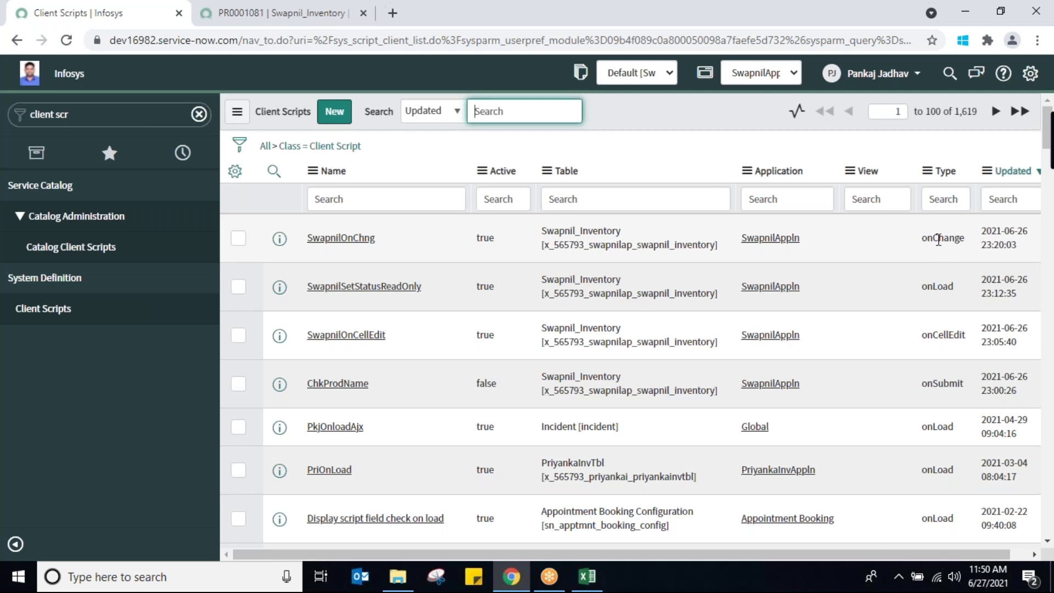
pyautogui.rightClick(938, 239)
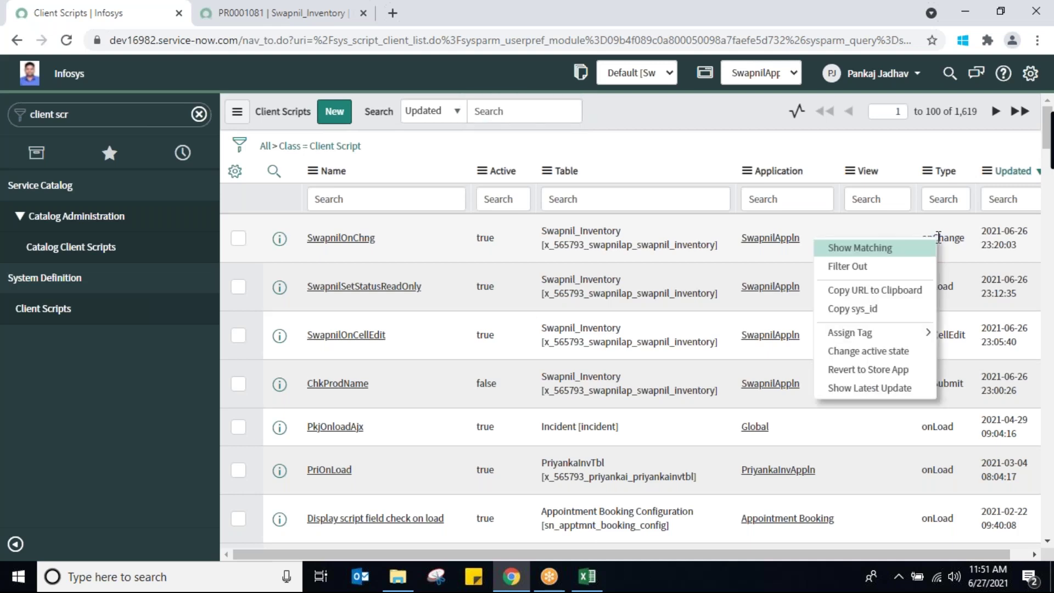
pyautogui.click(895, 246)
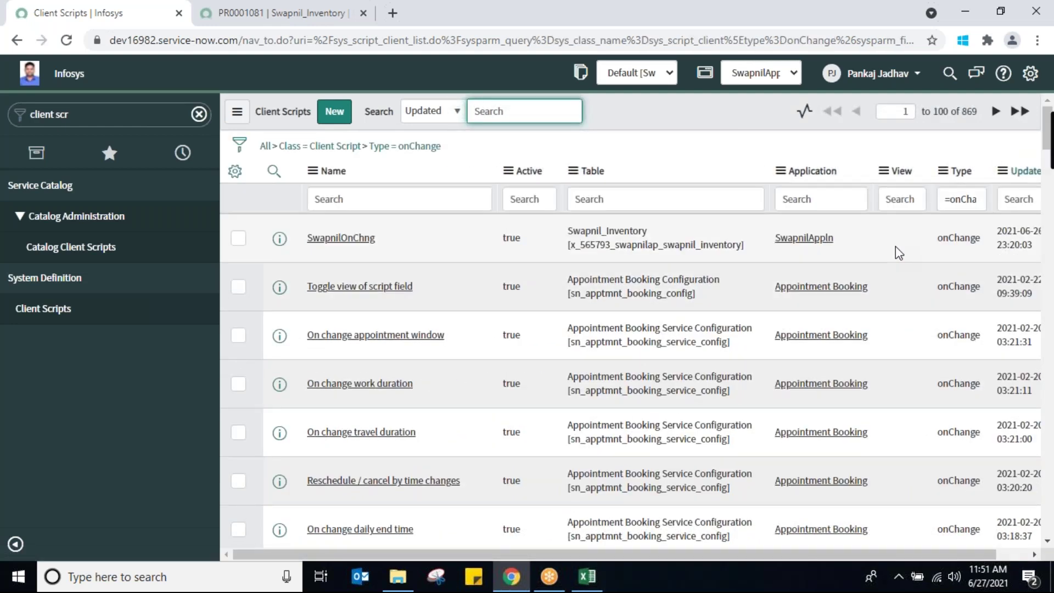
pyautogui.click(1022, 172)
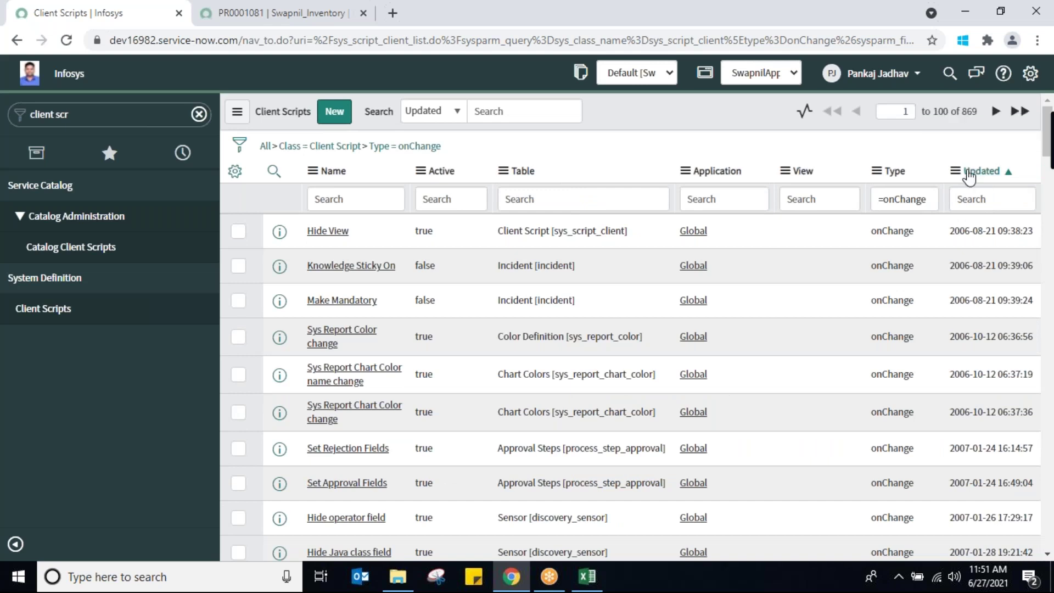
pyautogui.click(969, 177)
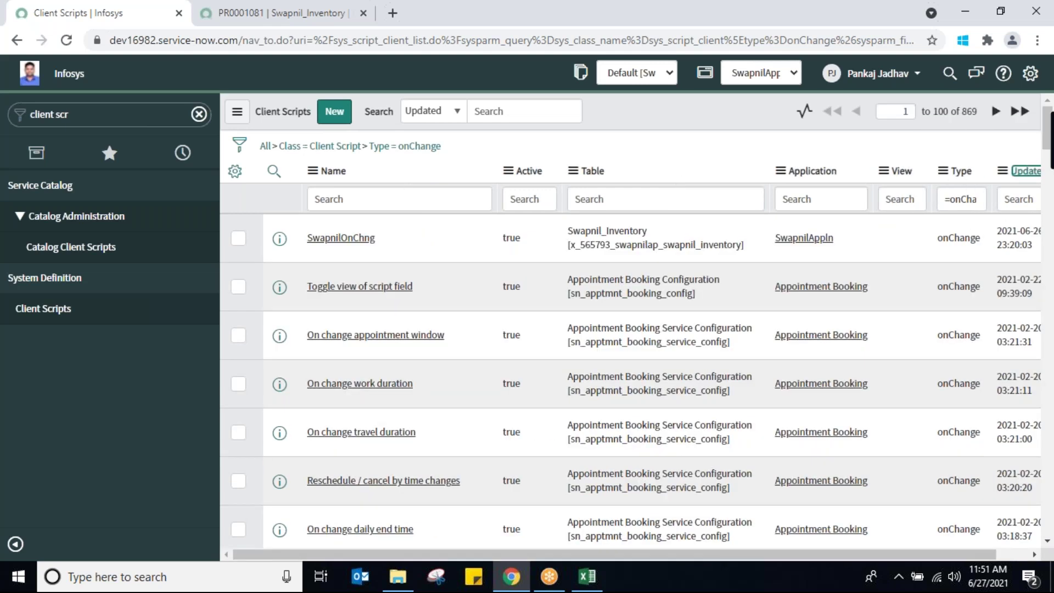
pyautogui.moveTo(1048, 134); pyautogui.dragTo(1043, 172)
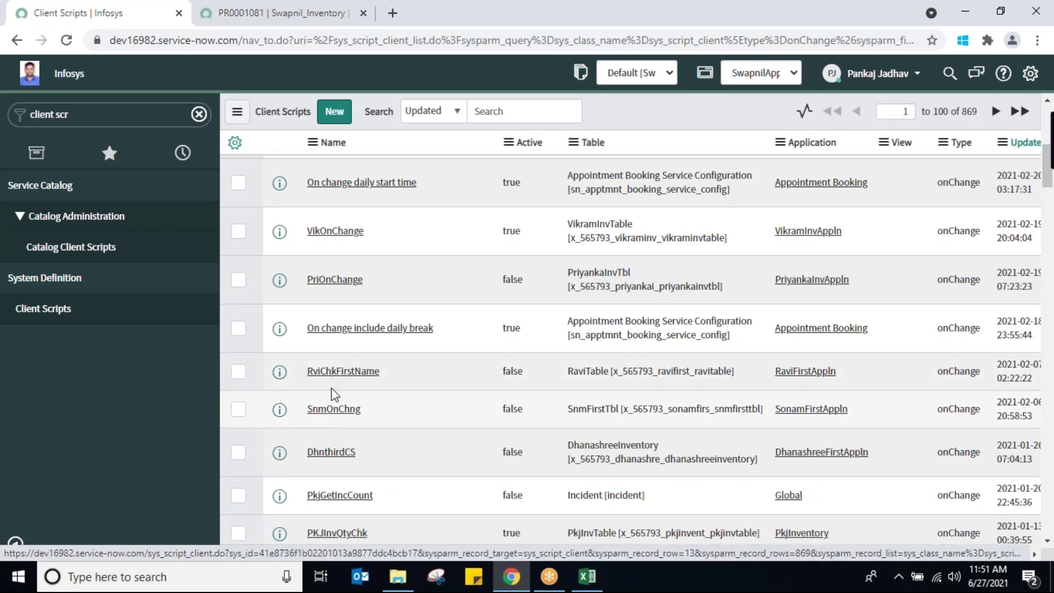
pyautogui.click(342, 372)
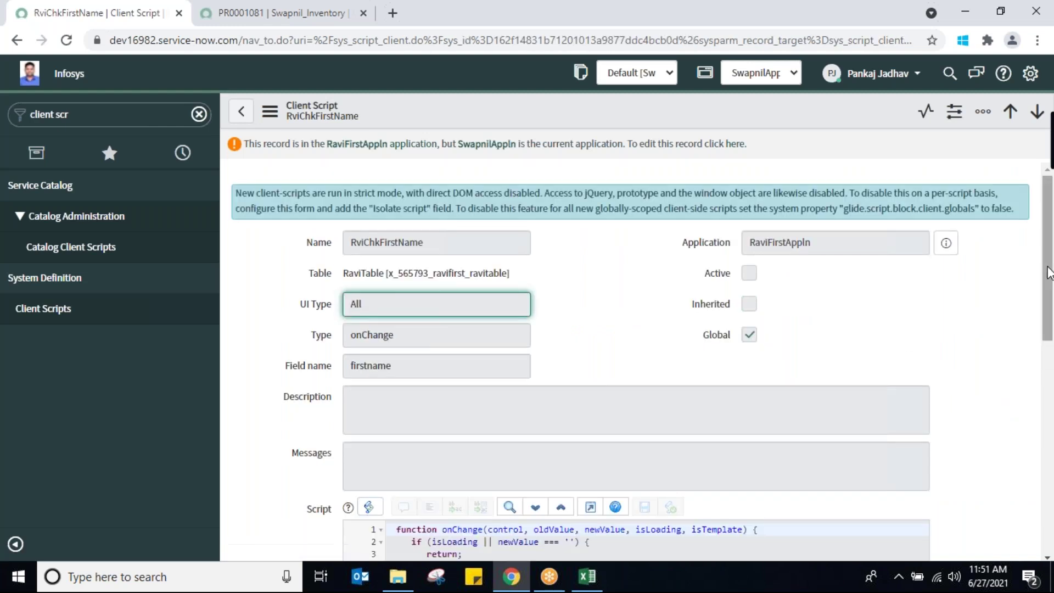
# Inspect RviChkFirstName's newValue check and setMandatory line, then return to record PR0001081
pyautogui.scroll(-4, 1049, 307)
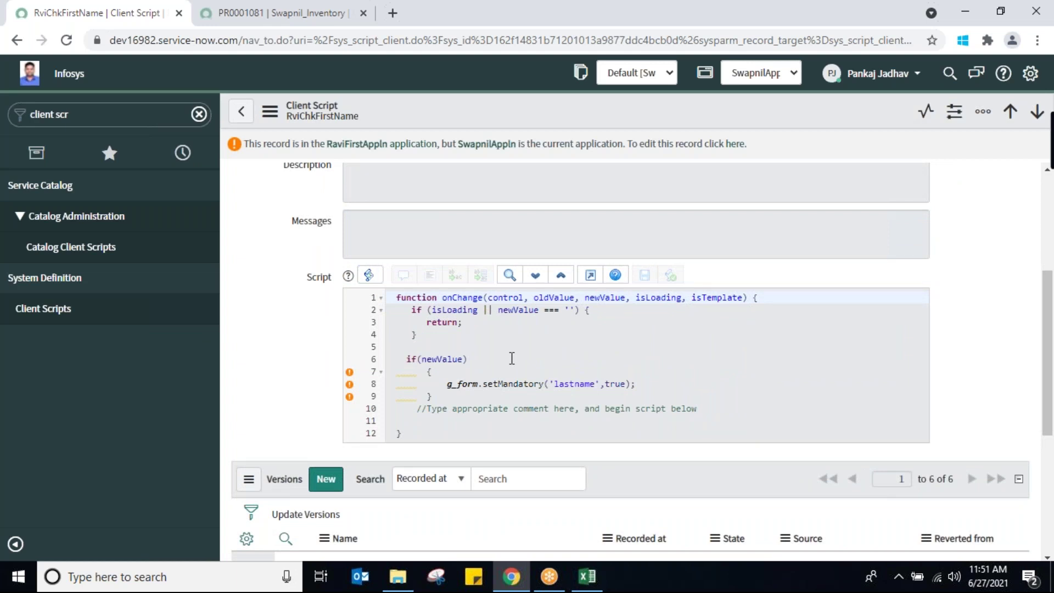
pyautogui.doubleClick(441, 360)
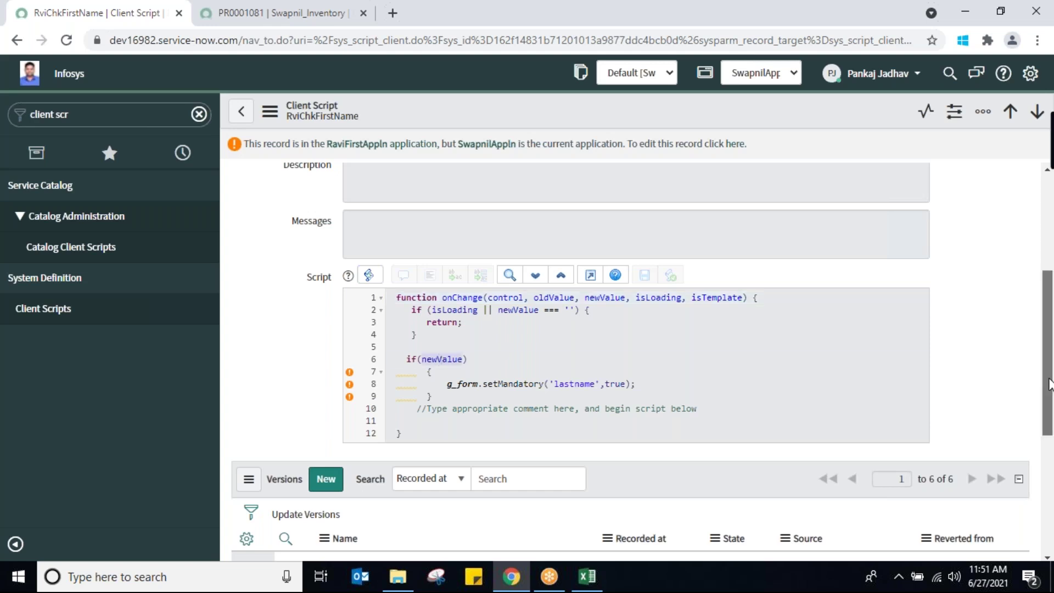
pyautogui.moveTo(1049, 383); pyautogui.dragTo(1049, 329)
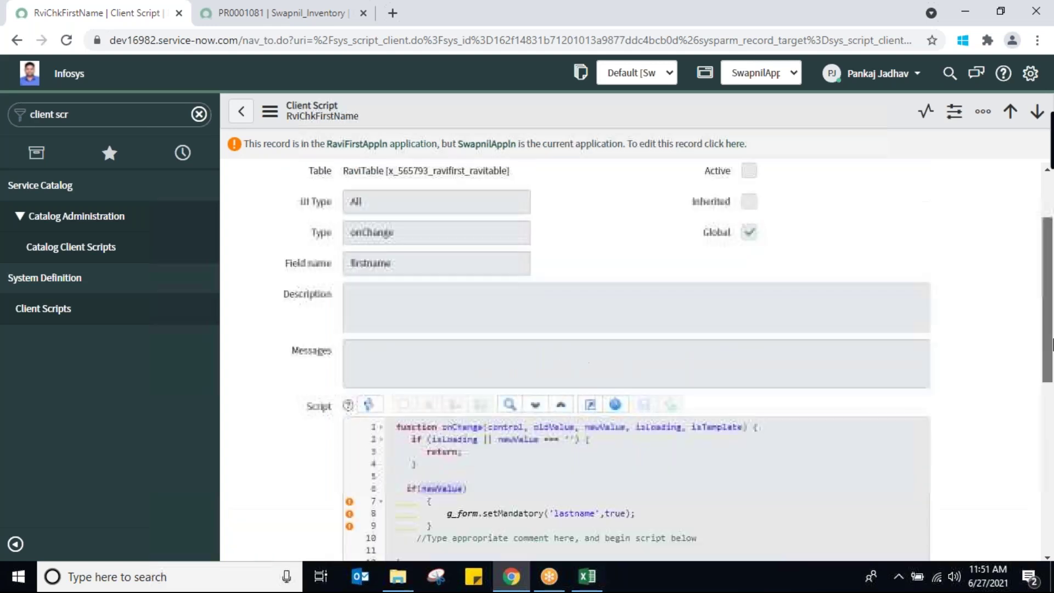
pyautogui.doubleClick(429, 269)
pyautogui.moveTo(1049, 343); pyautogui.dragTo(1048, 422)
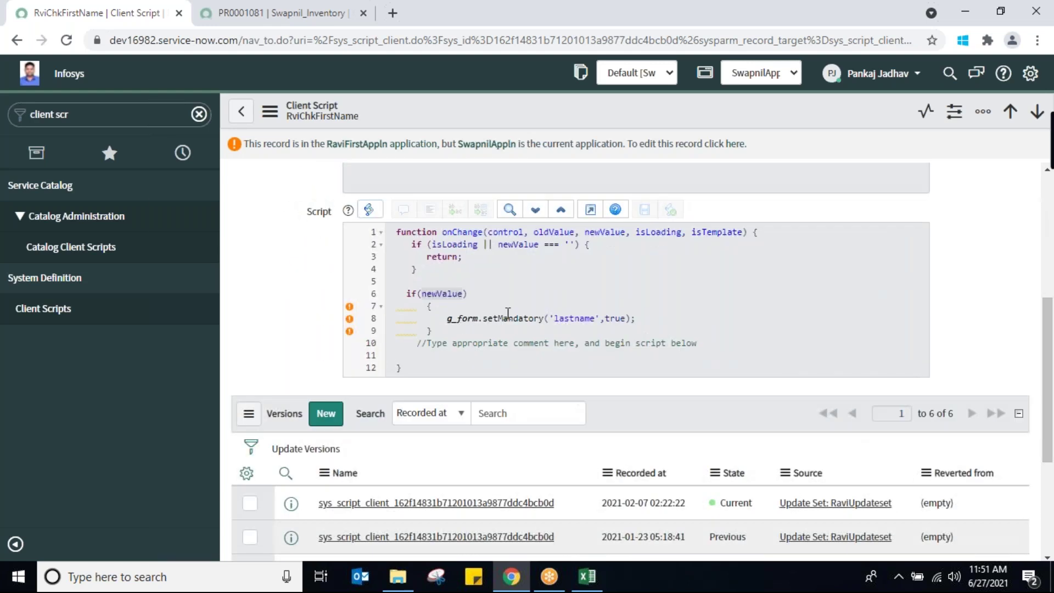
pyautogui.click(646, 319)
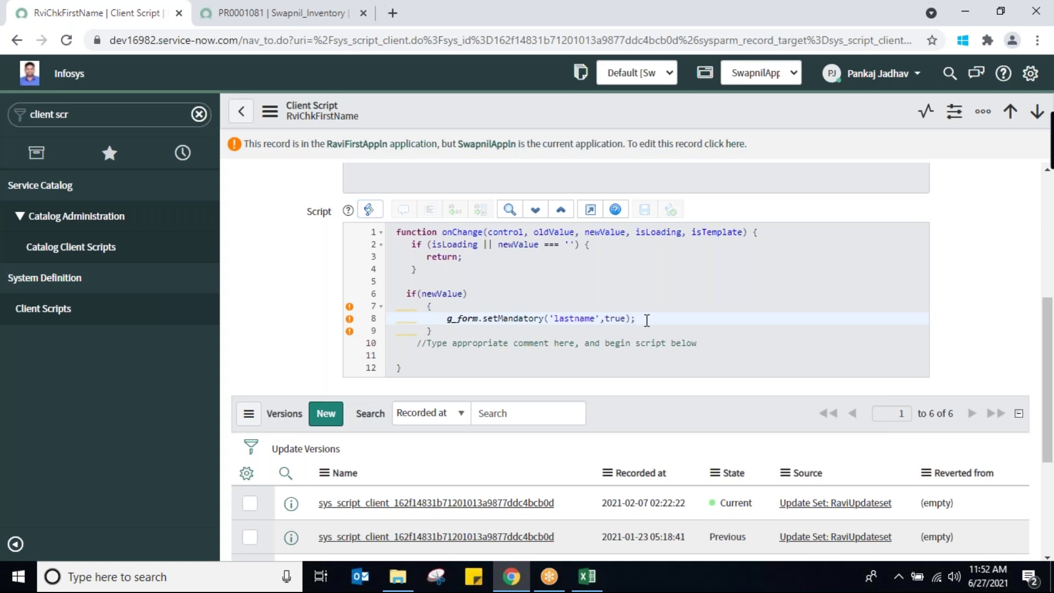
pyautogui.scroll(1, 1048, 324)
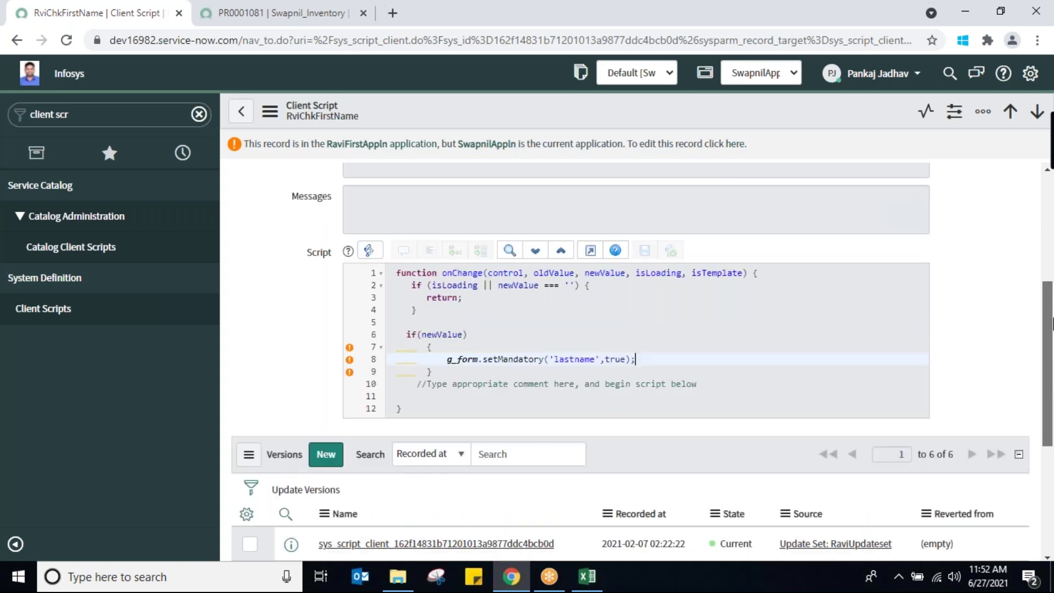
pyautogui.scroll(5, 1048, 323)
pyautogui.click(265, 14)
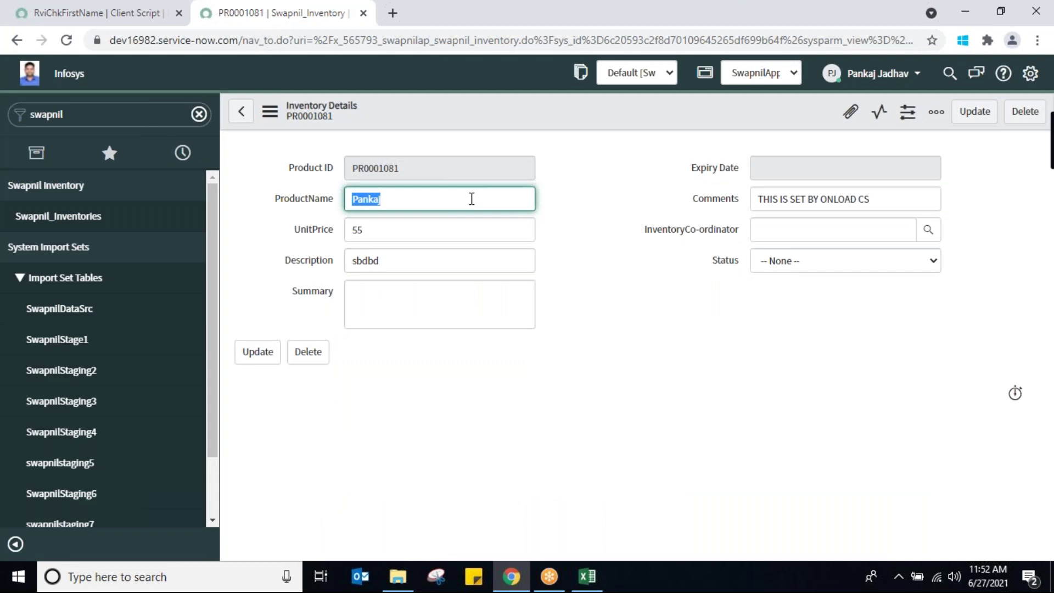
# Check PR0001081's UnitPrice value, then reopen the Client Scripts list to find SwapnilOnChng
pyautogui.doubleClick(435, 226)
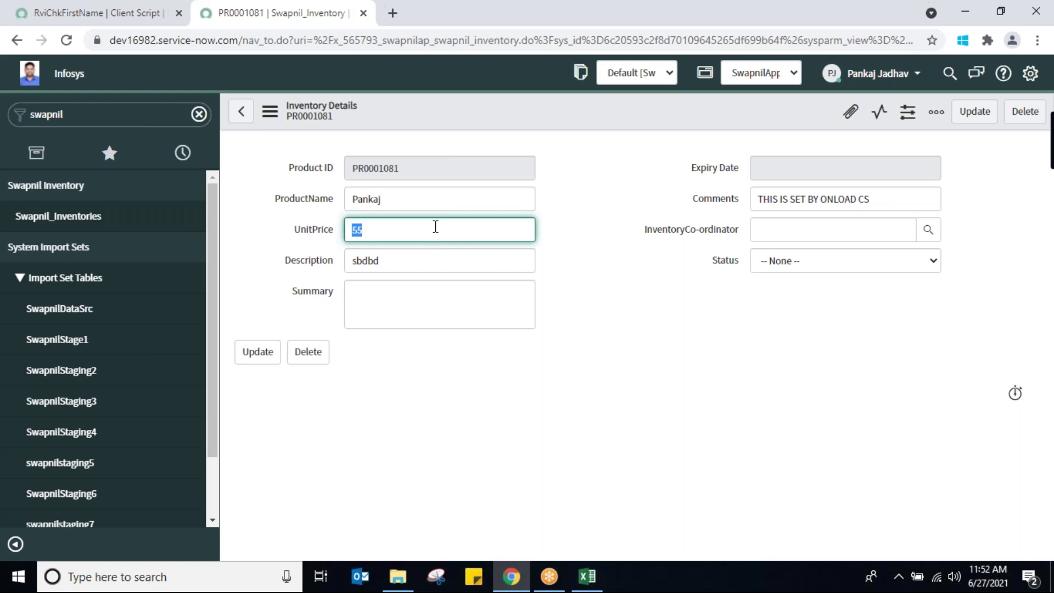
pyautogui.click(149, 16)
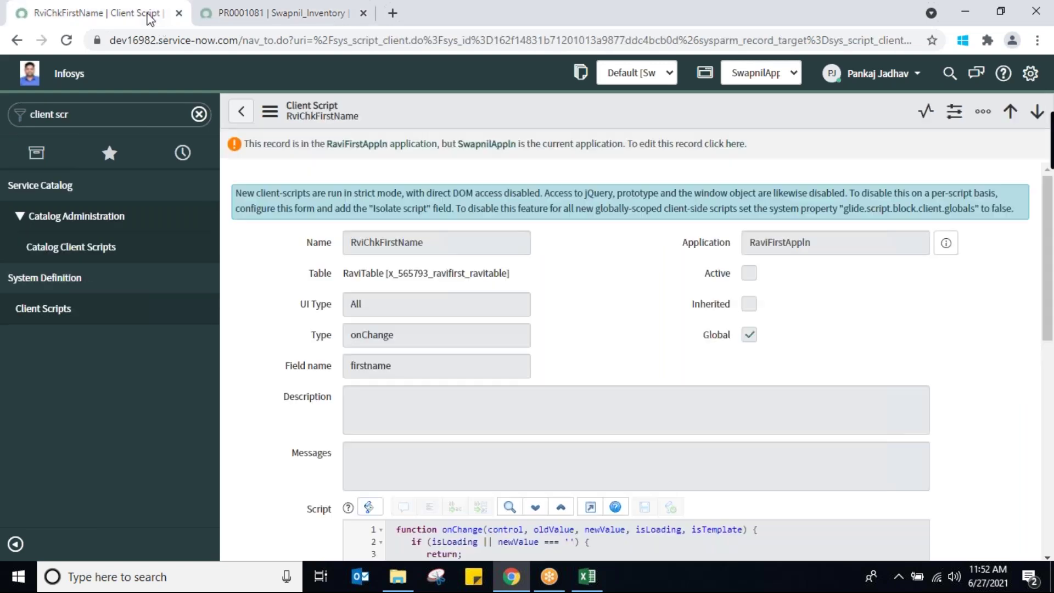
pyautogui.click(43, 311)
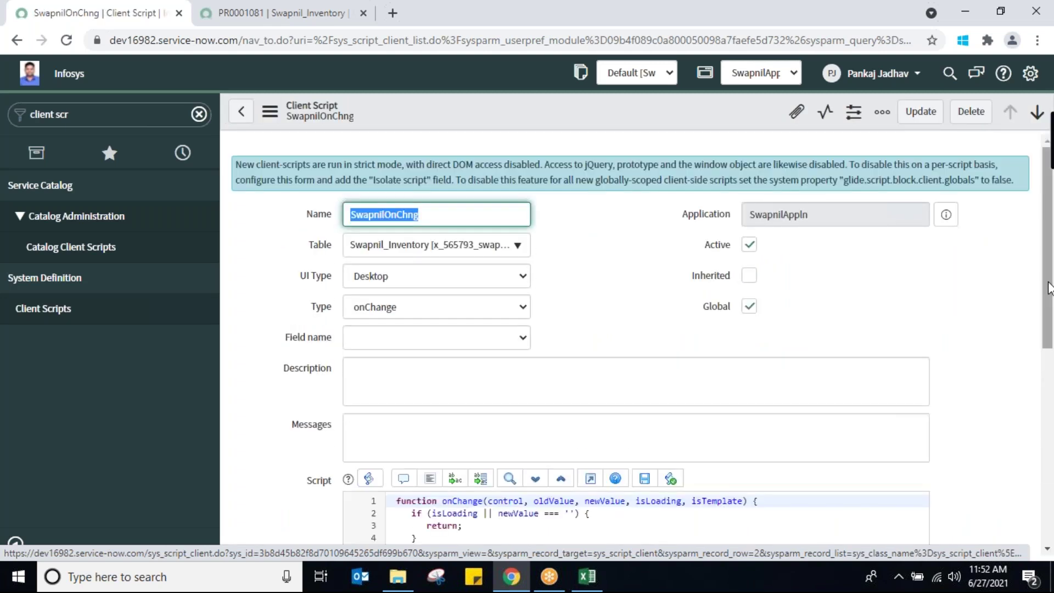
pyautogui.scroll(-3, 1048, 288)
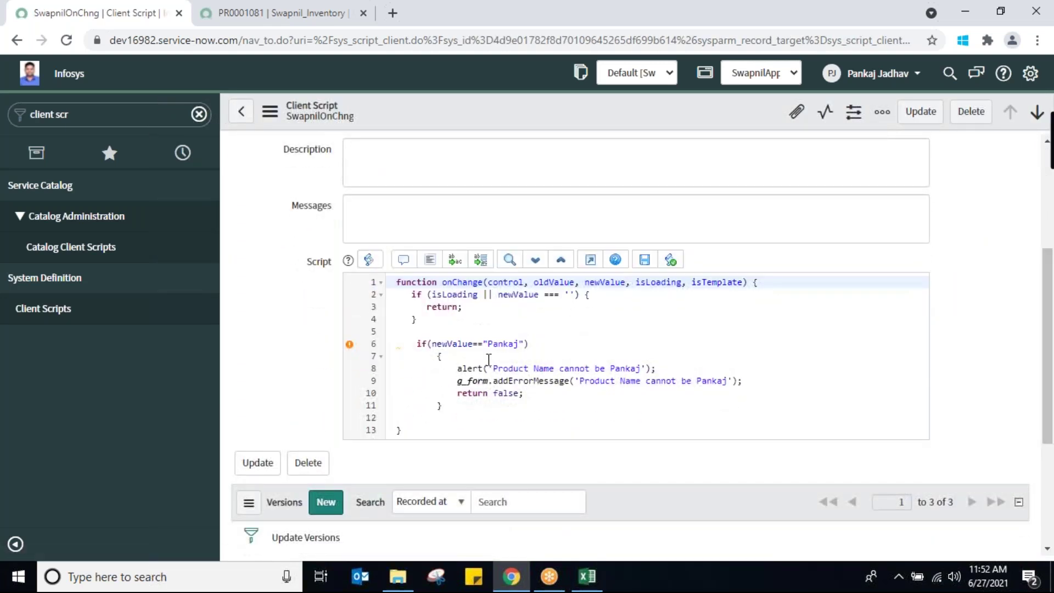
# Drop the name comparison from the if condition and delete the alert, error and return lines
pyautogui.click(525, 344)
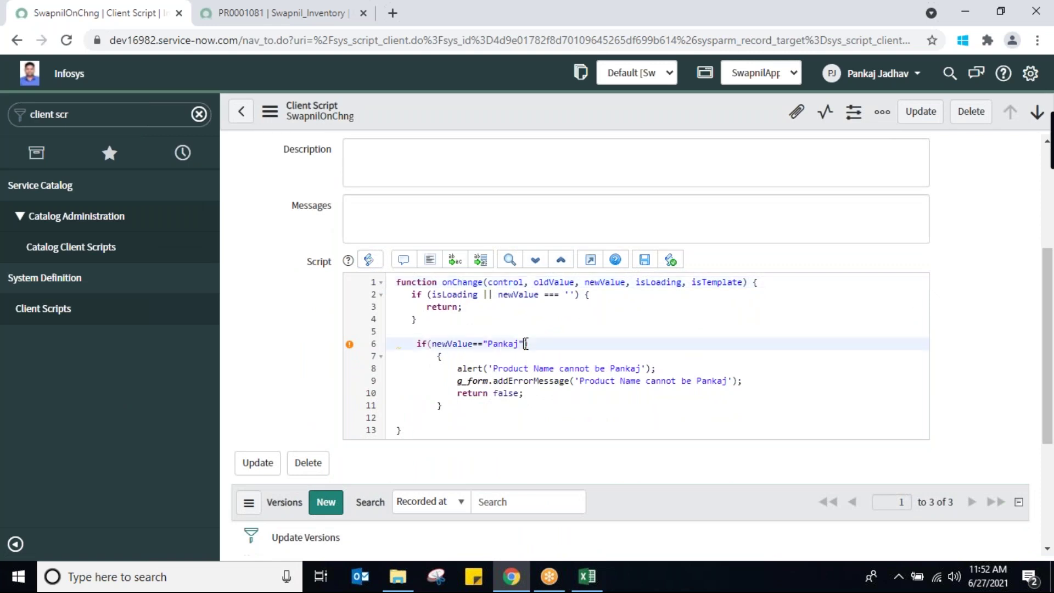
pyautogui.press('BackSpace')
pyautogui.press('BackSpace')
pyautogui.press('BackSpace')
pyautogui.press('BackSpace')
pyautogui.press('BackSpace')
pyautogui.press('BackSpace')
pyautogui.press('BackSpace')
pyautogui.press('BackSpace')
pyautogui.press('BackSpace')
pyautogui.press('BackSpace')
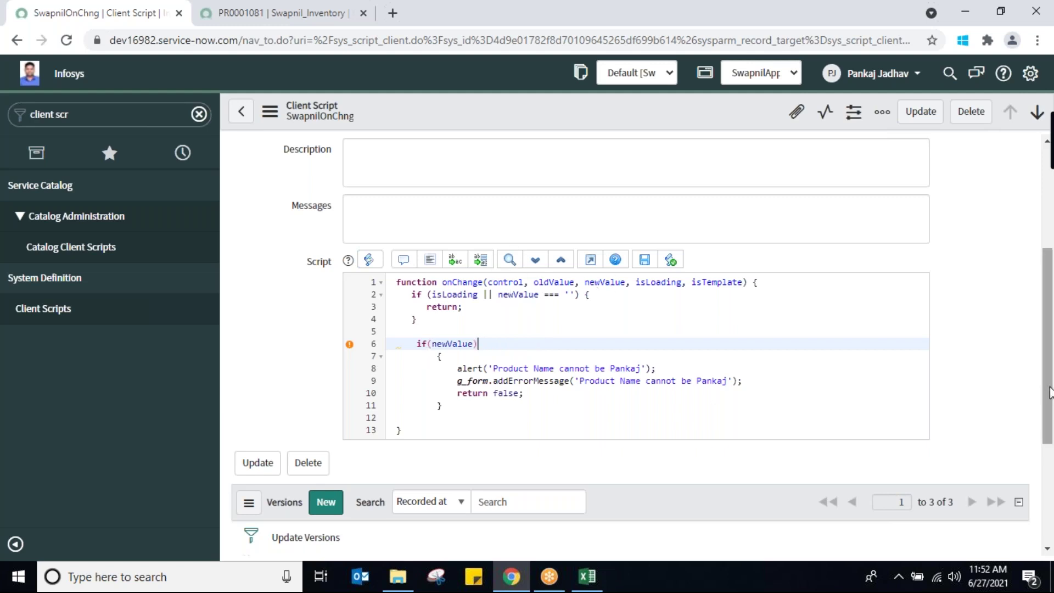
pyautogui.moveTo(1046, 393); pyautogui.dragTo(1053, 316)
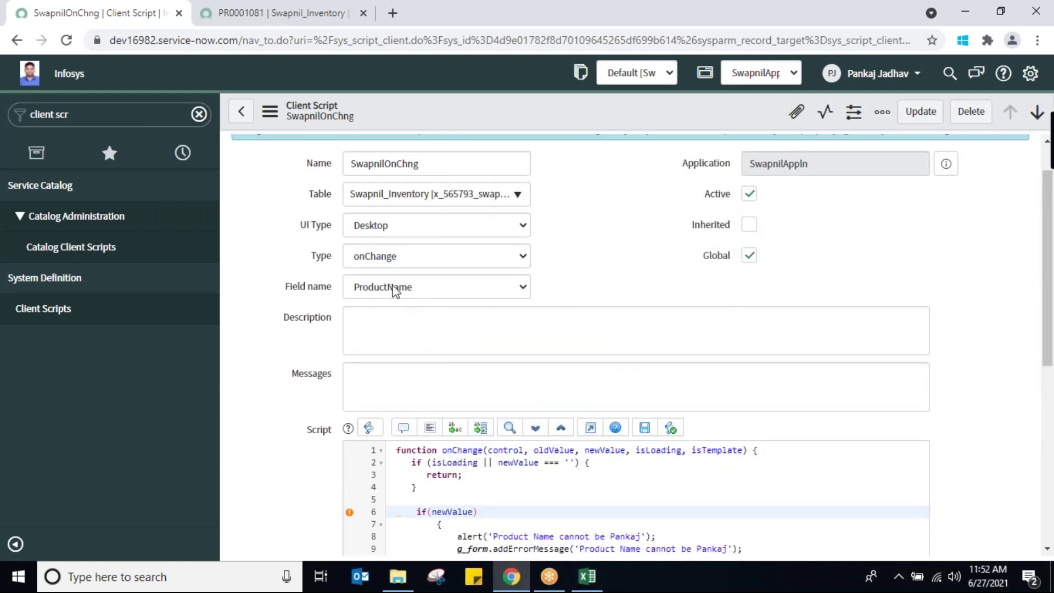
pyautogui.moveTo(1052, 337); pyautogui.dragTo(1043, 423)
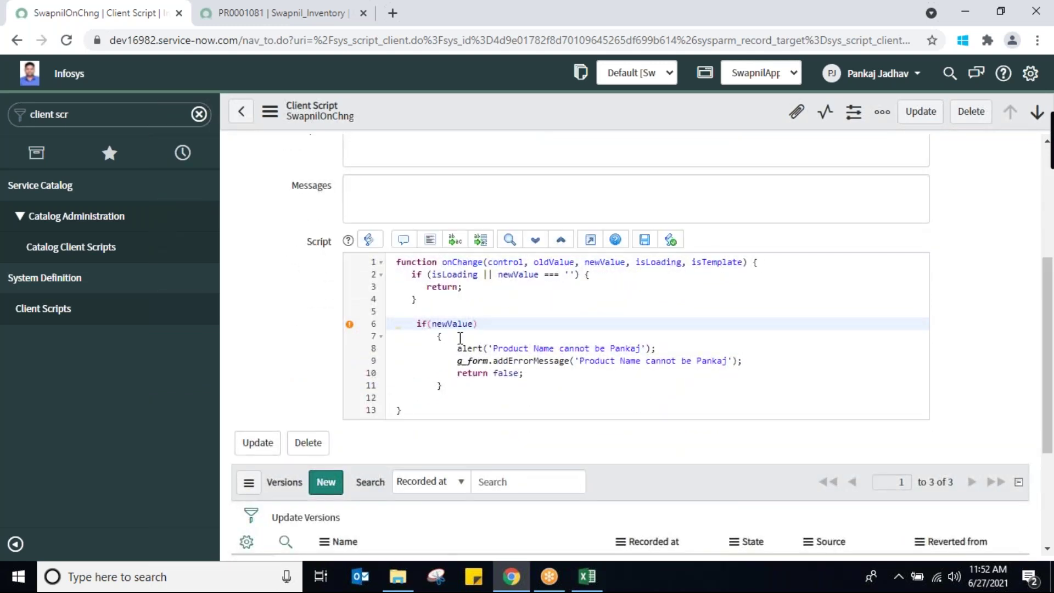
pyautogui.click(456, 348)
pyautogui.moveTo(457, 348); pyautogui.dragTo(543, 372)
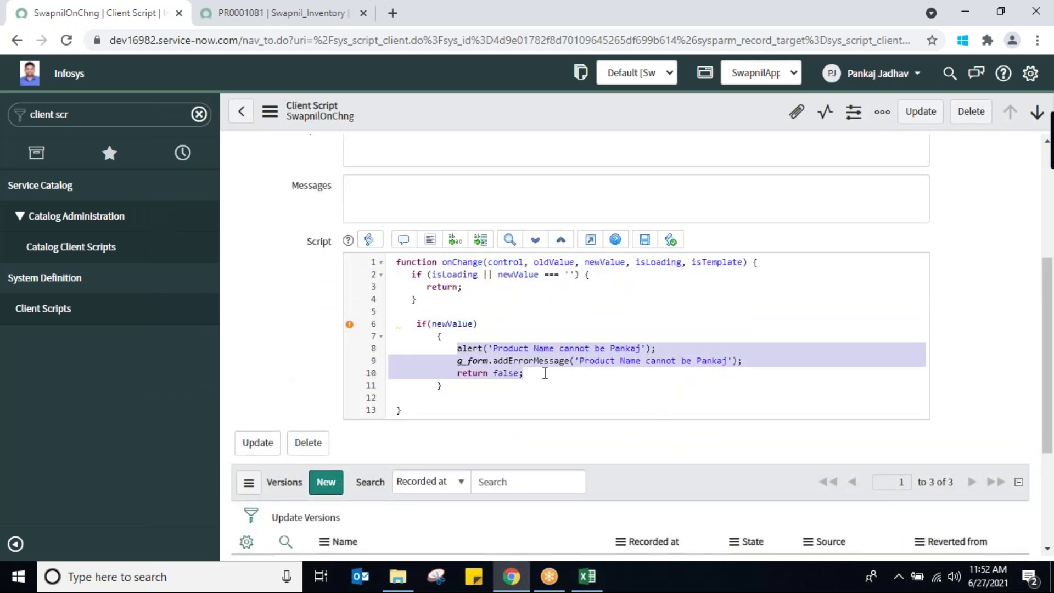
pyautogui.press('BackSpace')
# Add g_form.setMandatory('unitprice',true); inside the if block, confirming the unitprice field name
pyautogui.write('g_')
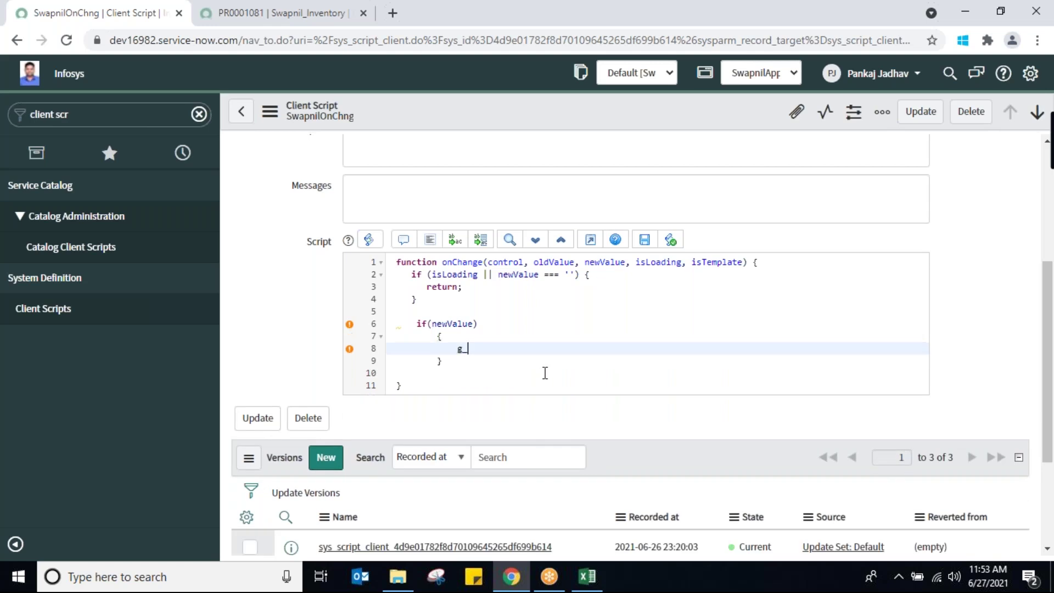
pyautogui.write('form.set')
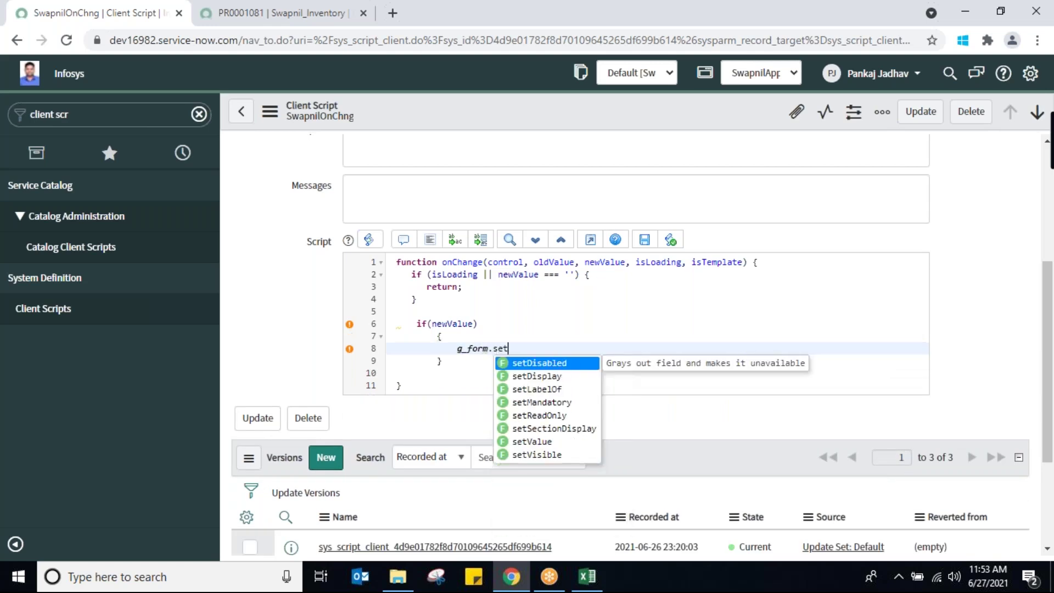
pyautogui.click(554, 406)
pyautogui.write(';')
pyautogui.press('Left')
pyautogui.press('Left')
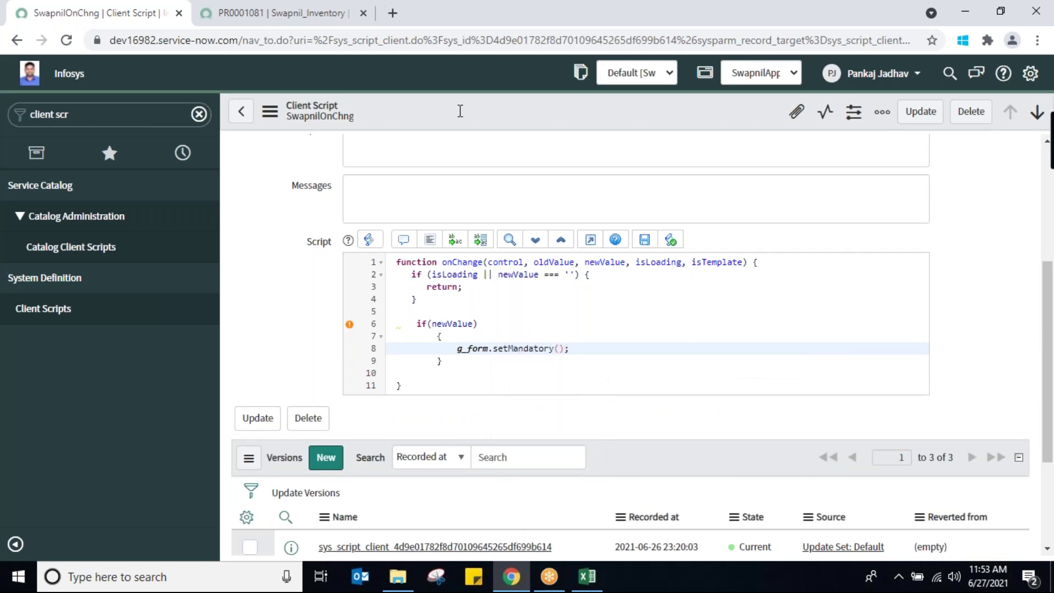
pyautogui.click(275, 18)
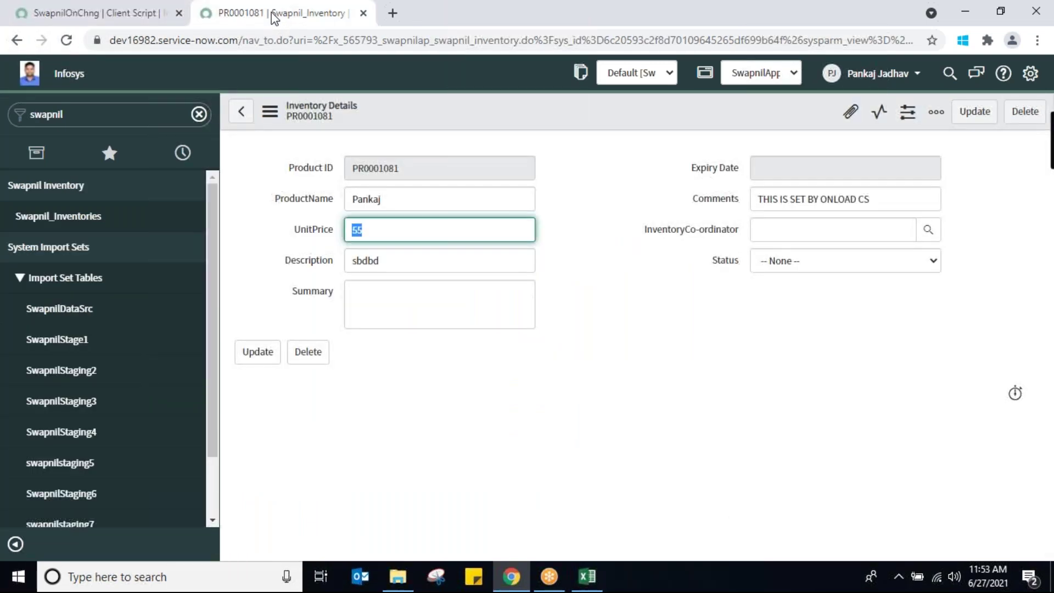
pyautogui.rightClick(314, 232)
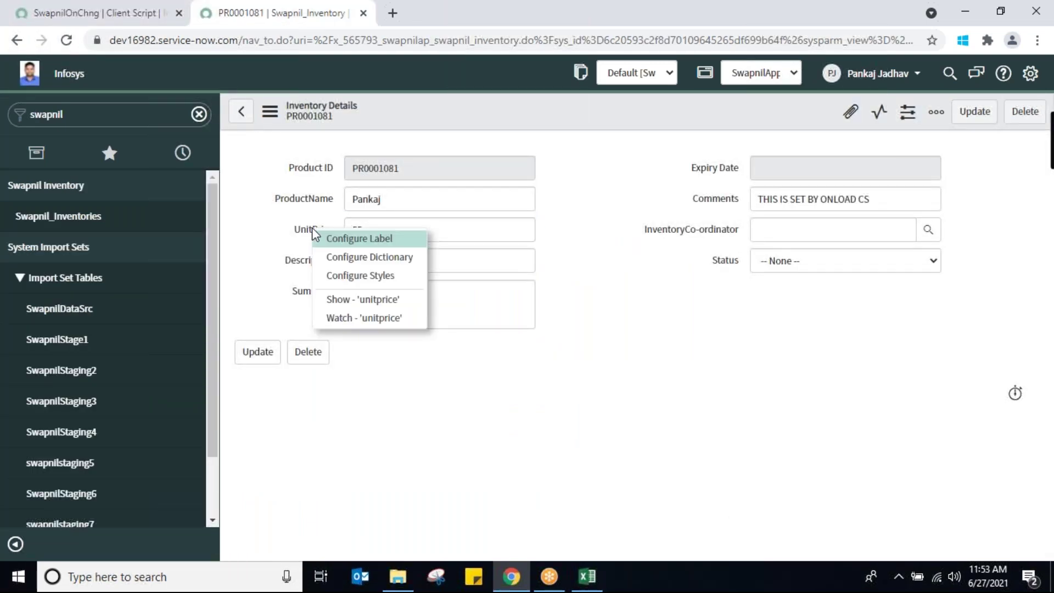
pyautogui.click(107, 15)
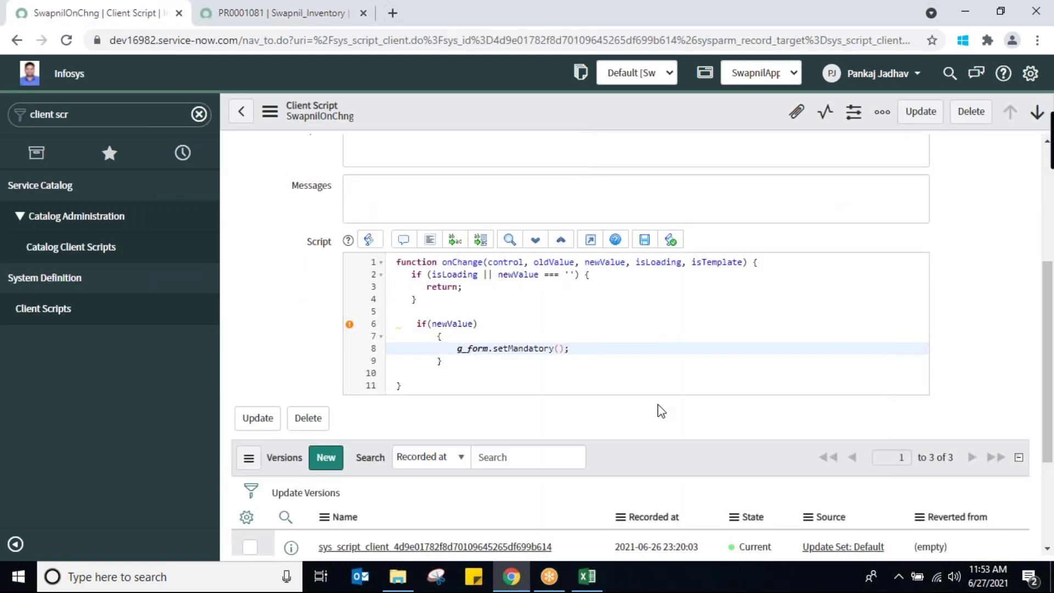
pyautogui.write("'unitprice',true")
pyautogui.click(660, 349)
pyautogui.doubleClick(445, 323)
pyautogui.moveTo(1050, 382); pyautogui.dragTo(1051, 334)
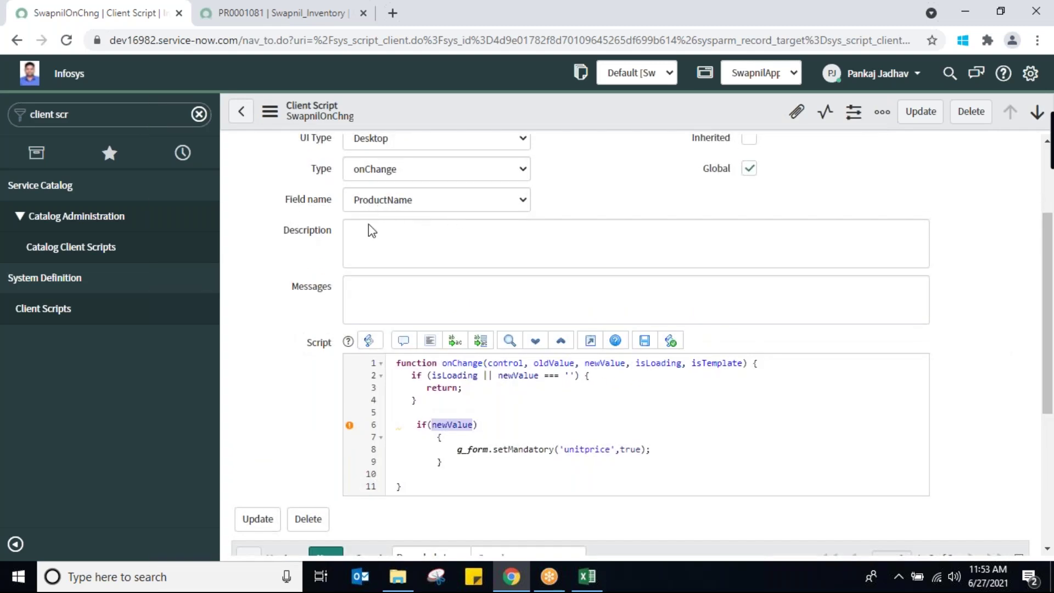
pyautogui.click(445, 451)
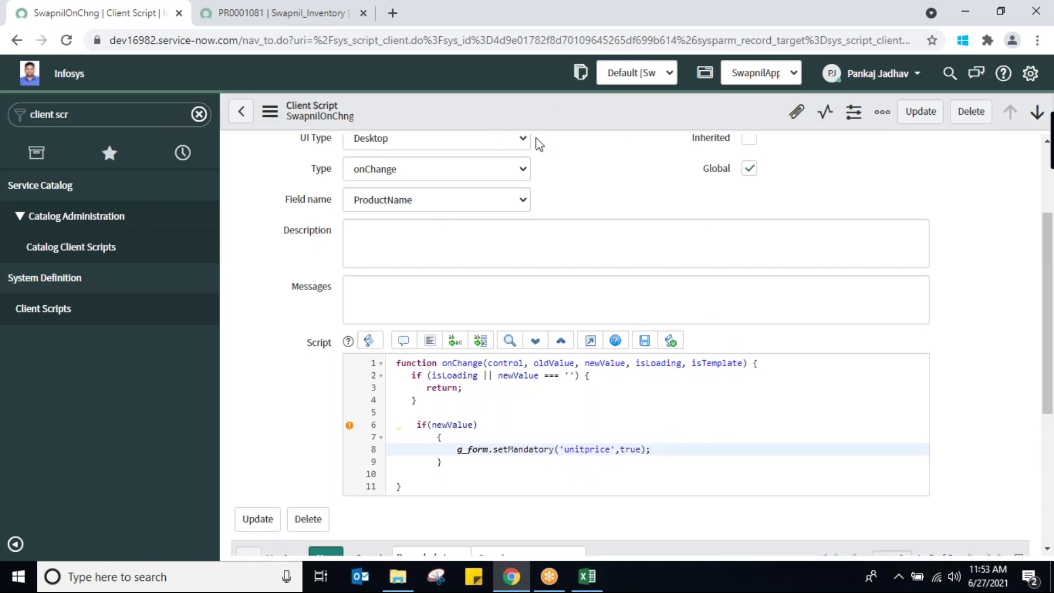
# Save SwapnilOnChng and review its if(newValue) setMandatory('unitprice',true) block
pyautogui.rightClick(582, 115)
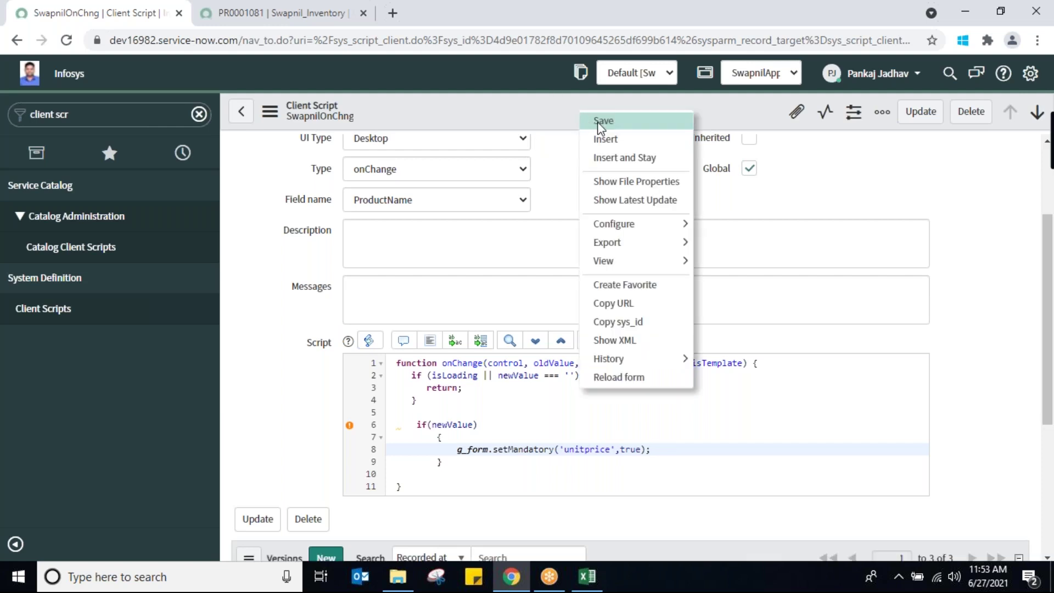
pyautogui.click(601, 122)
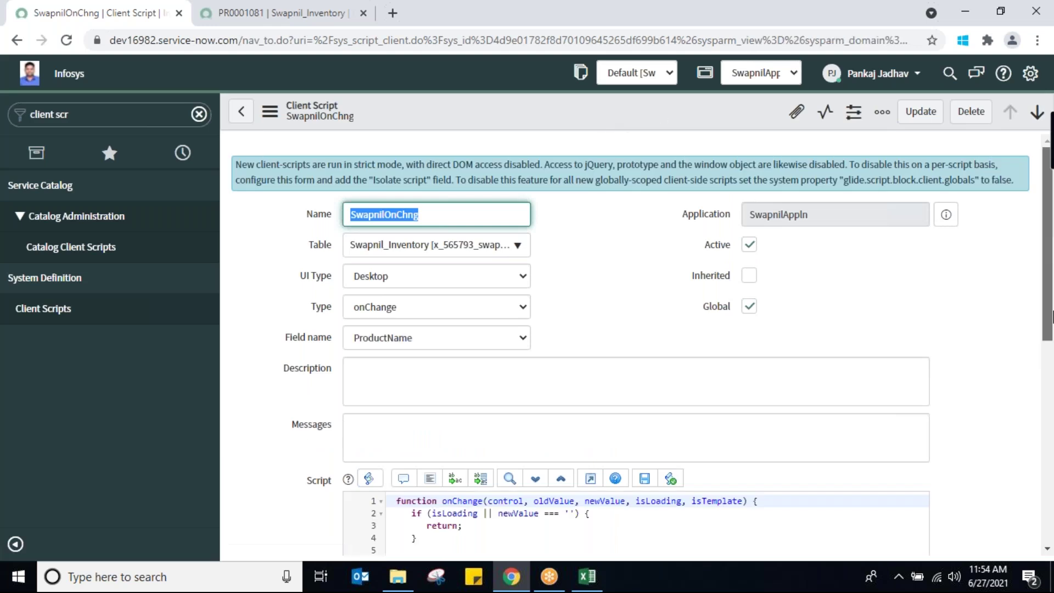
pyautogui.scroll(-4, 572, 422)
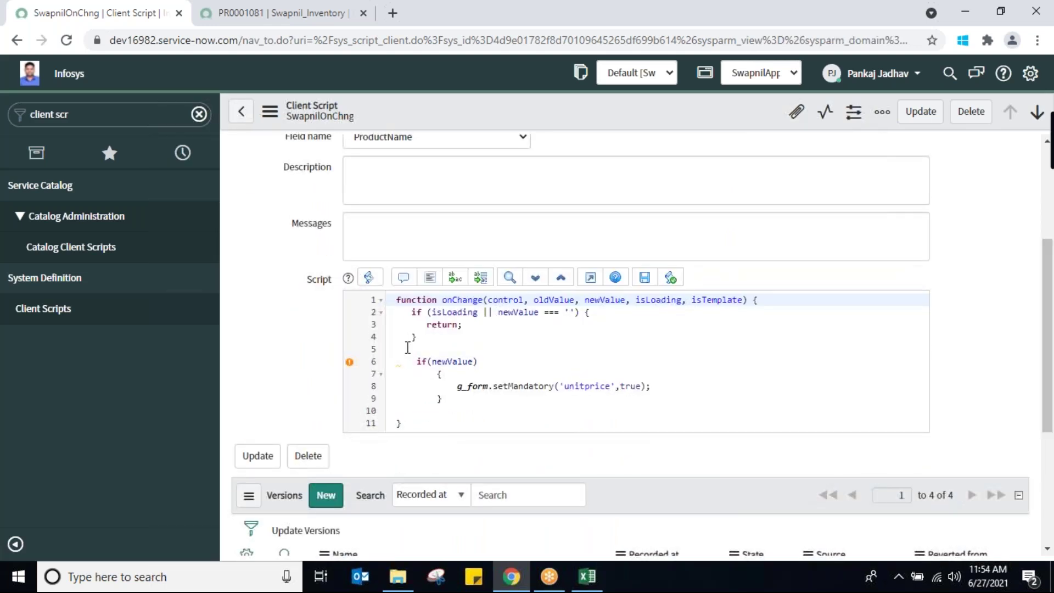
pyautogui.moveTo(406, 360); pyautogui.dragTo(454, 402)
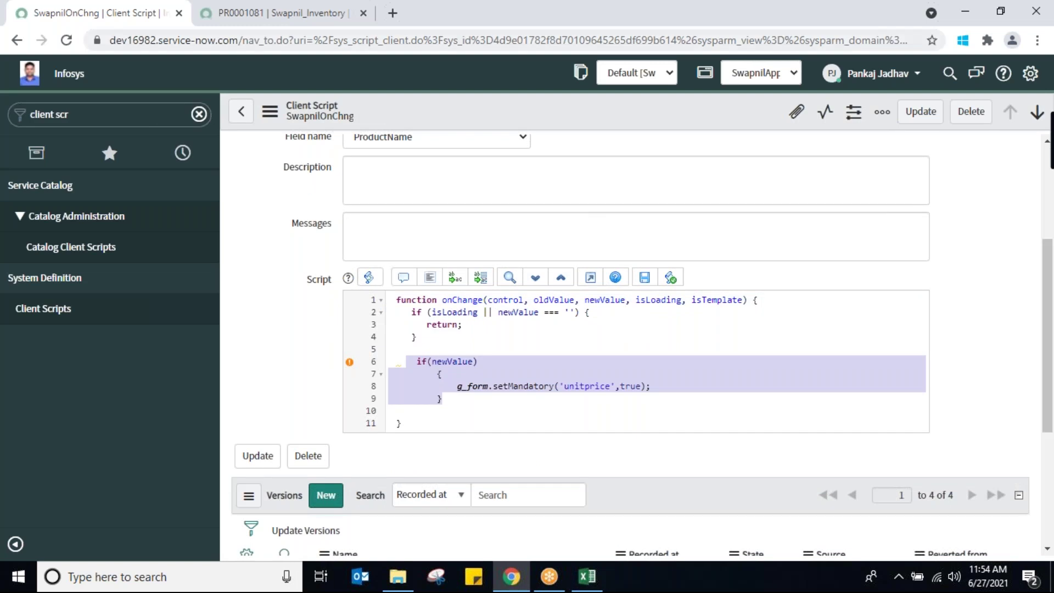
pyautogui.click(262, 15)
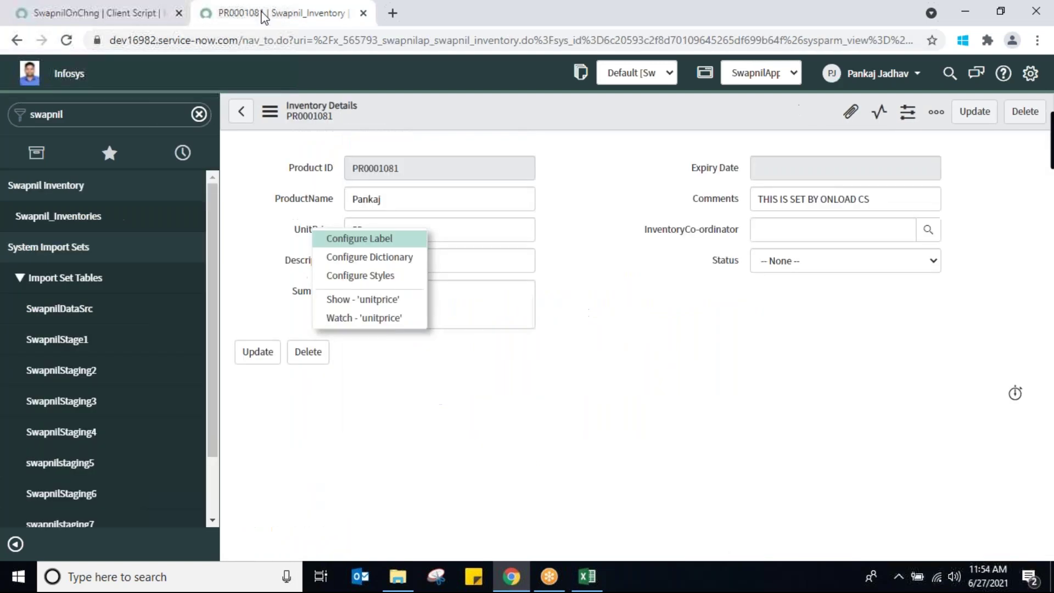
# Open the Swapnil_Inventories list and create new record PR0001082
pyautogui.click(59, 217)
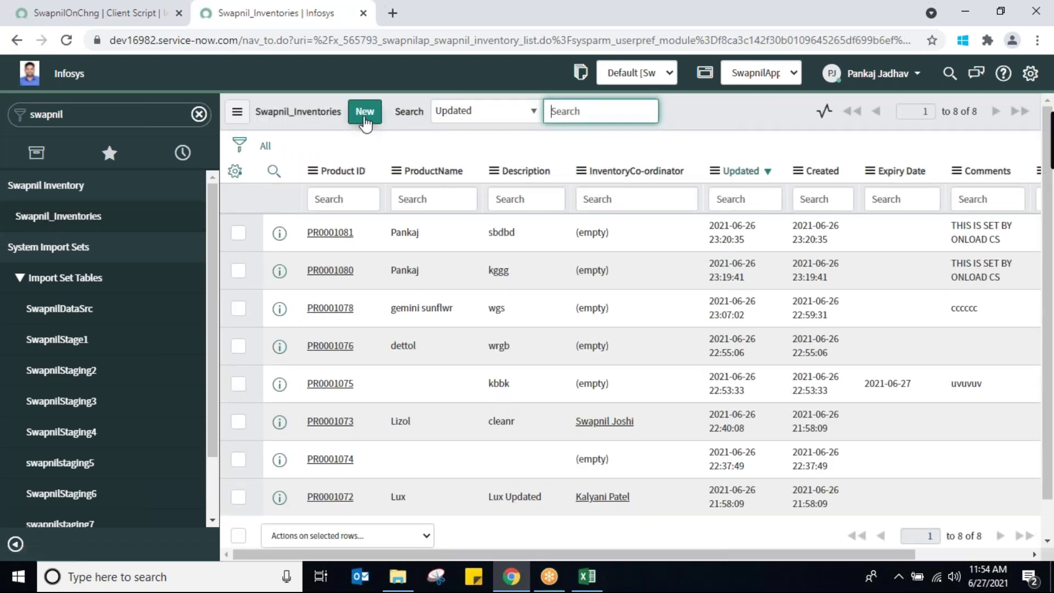
pyautogui.click(364, 112)
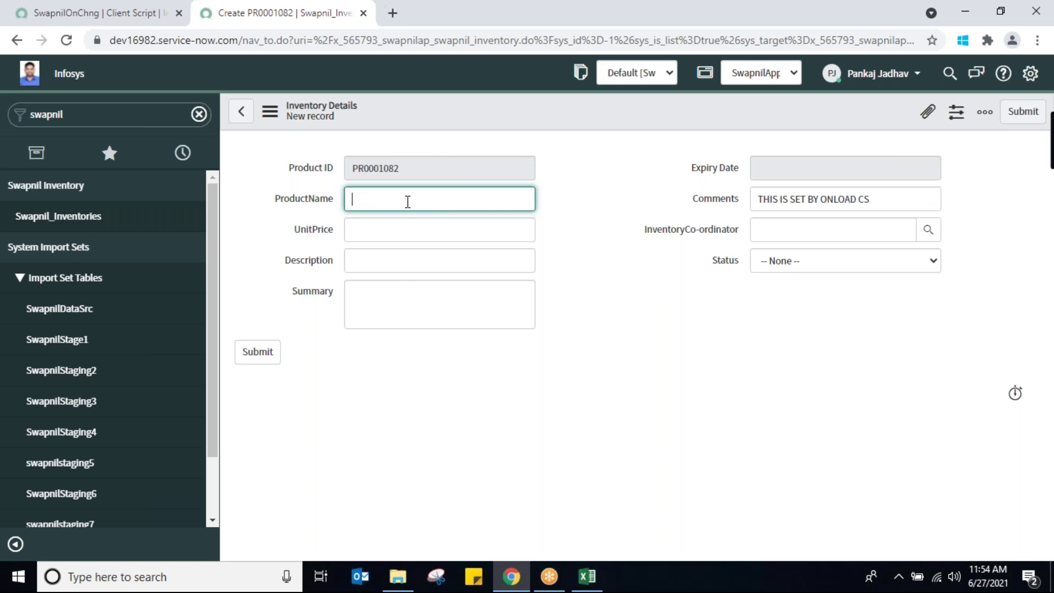
# Enter 'Lifebouy' as the ProductName so UnitPrice becomes mandatory
pyautogui.write('P')
pyautogui.press('BackSpace')
pyautogui.write('Lifebouy')
pyautogui.click(454, 231)
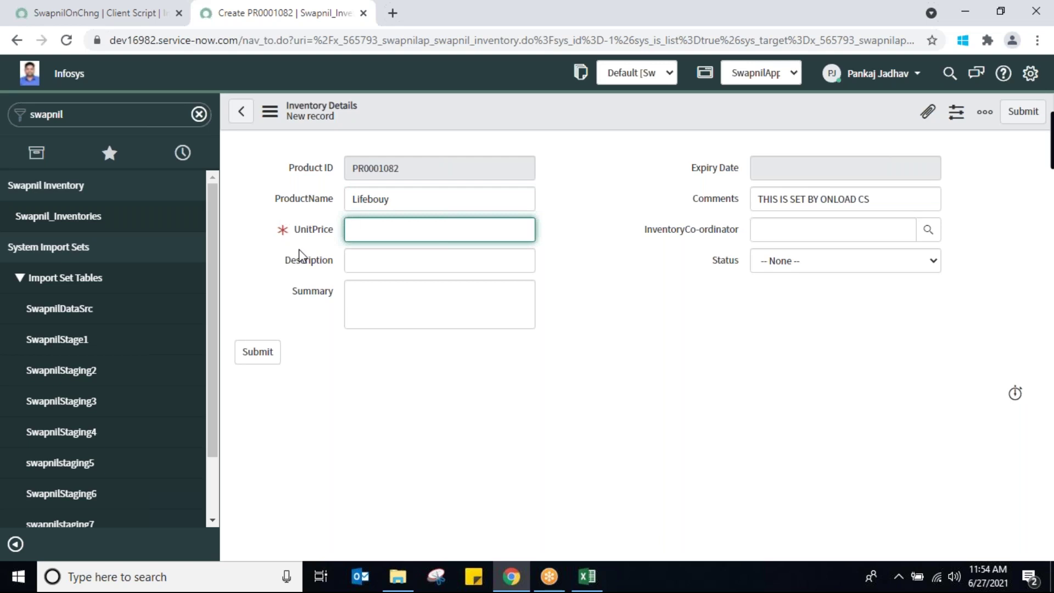
# Fill Description with 'sbebd' and Summary with 'sbbs', leaving UnitPrice empty
pyautogui.click(416, 266)
pyautogui.write('sbebd')
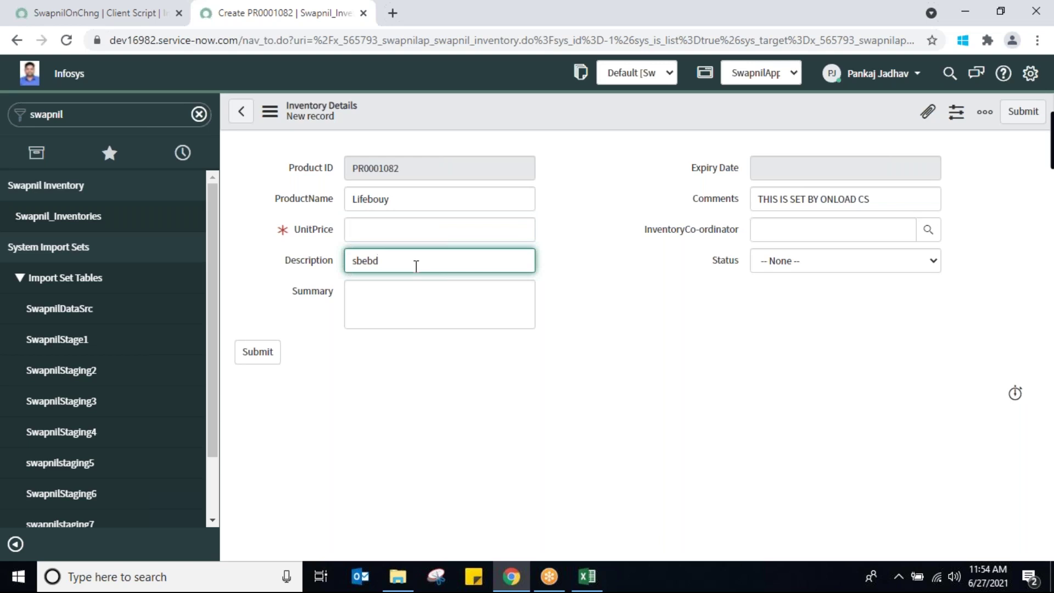
pyautogui.click(423, 299)
pyautogui.write('sbbs')
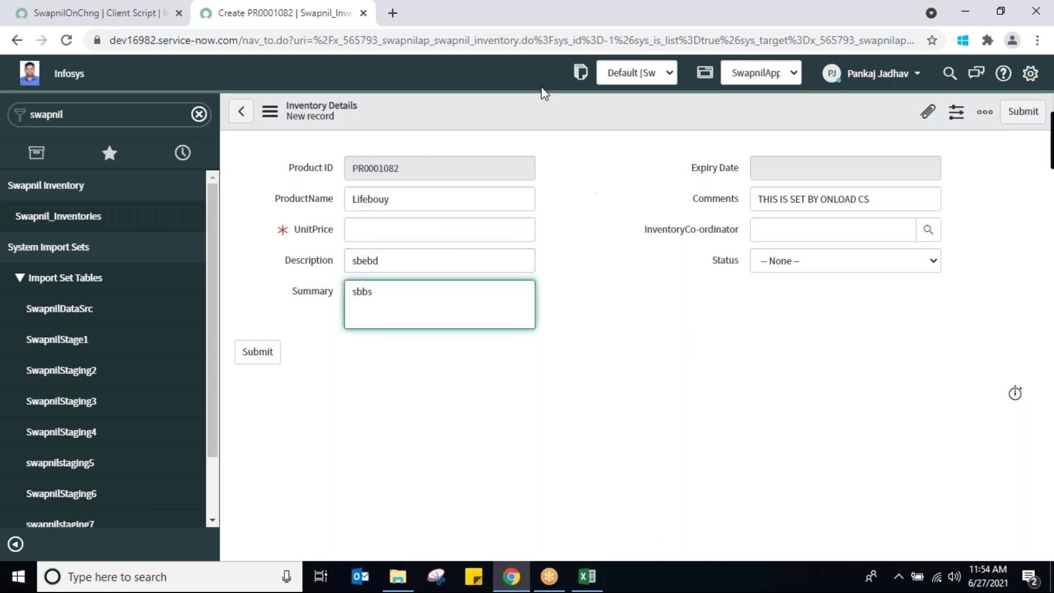
pyautogui.rightClick(555, 118)
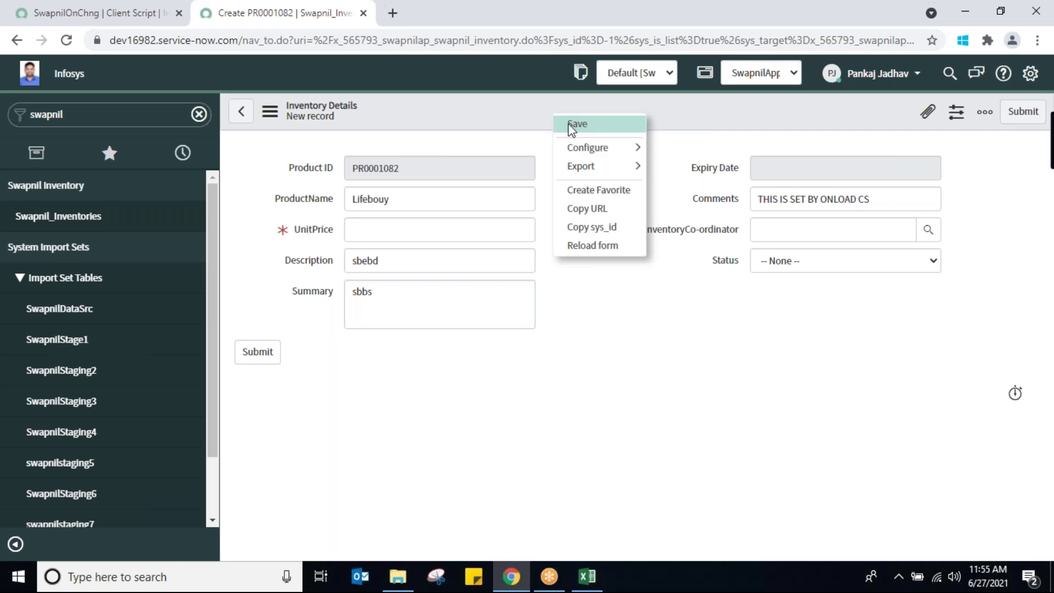
# Save record PR0001082, adding the required UnitPrice 55454 after the mandatory warning
pyautogui.click(568, 123)
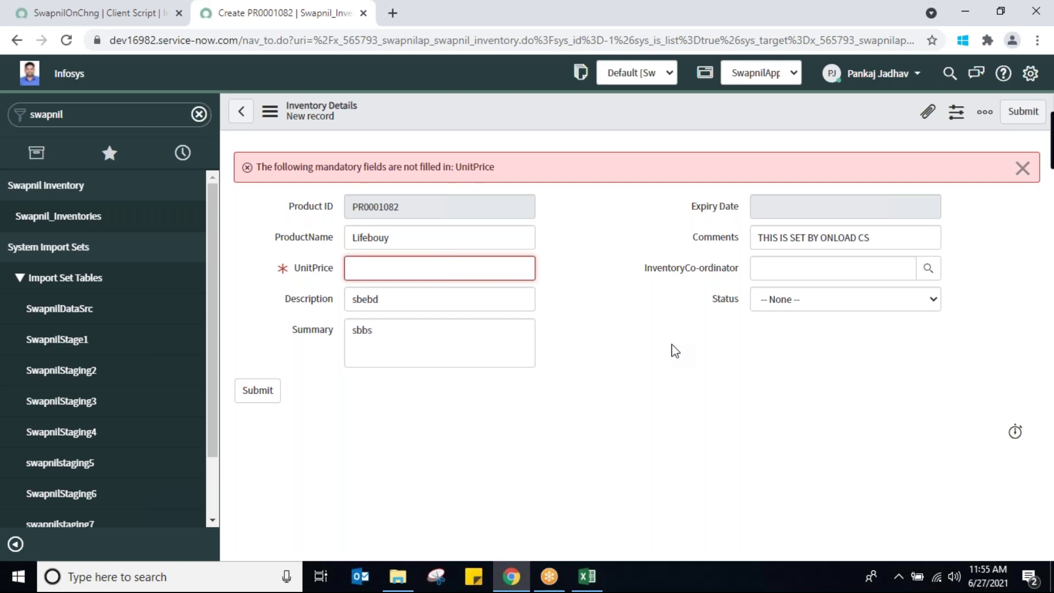
pyautogui.click(431, 243)
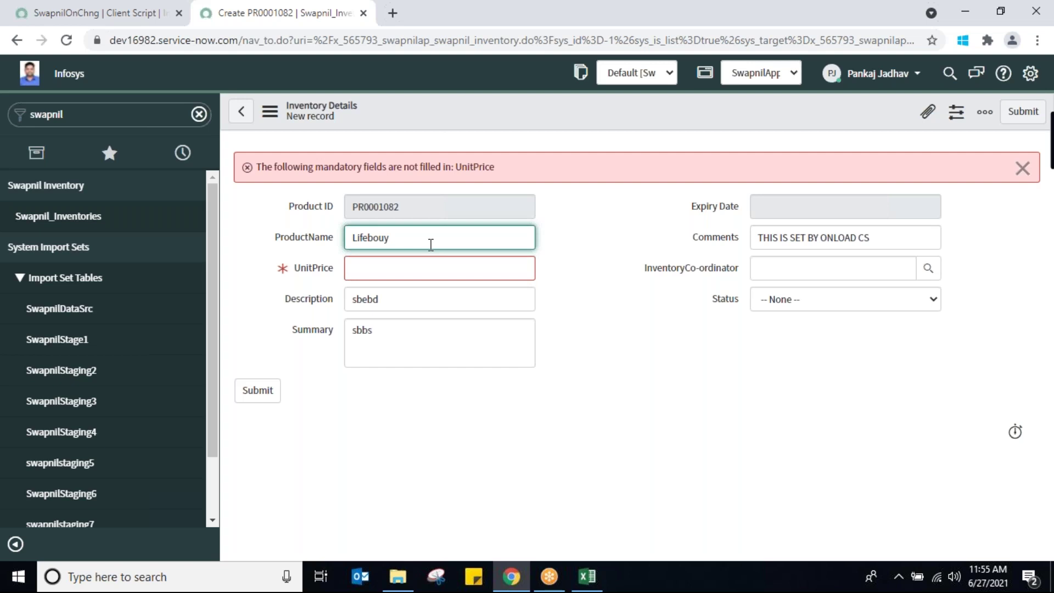
pyautogui.click(365, 271)
pyautogui.write('55454')
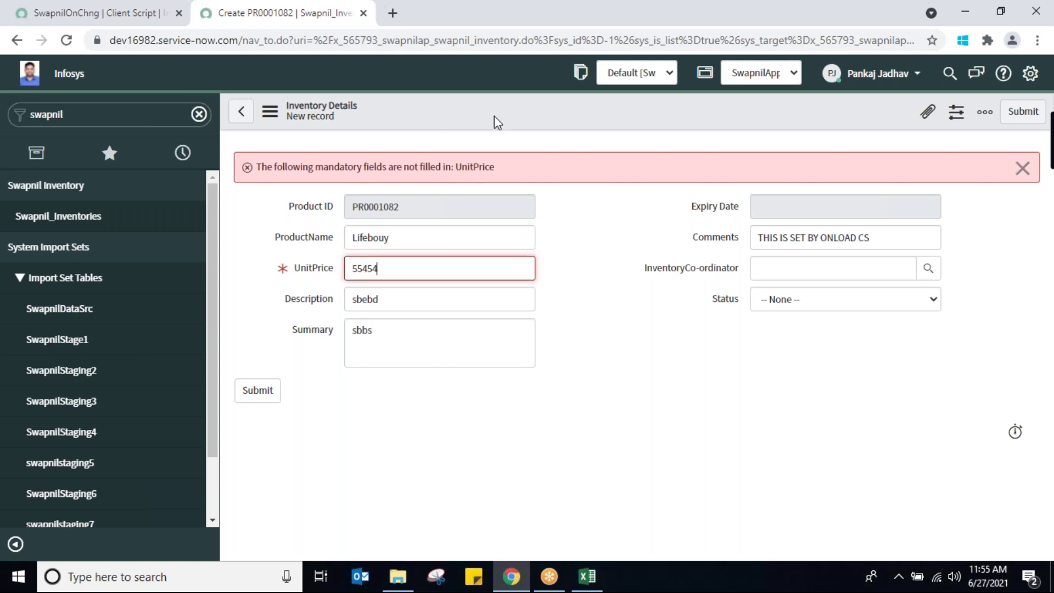
pyautogui.rightClick(500, 117)
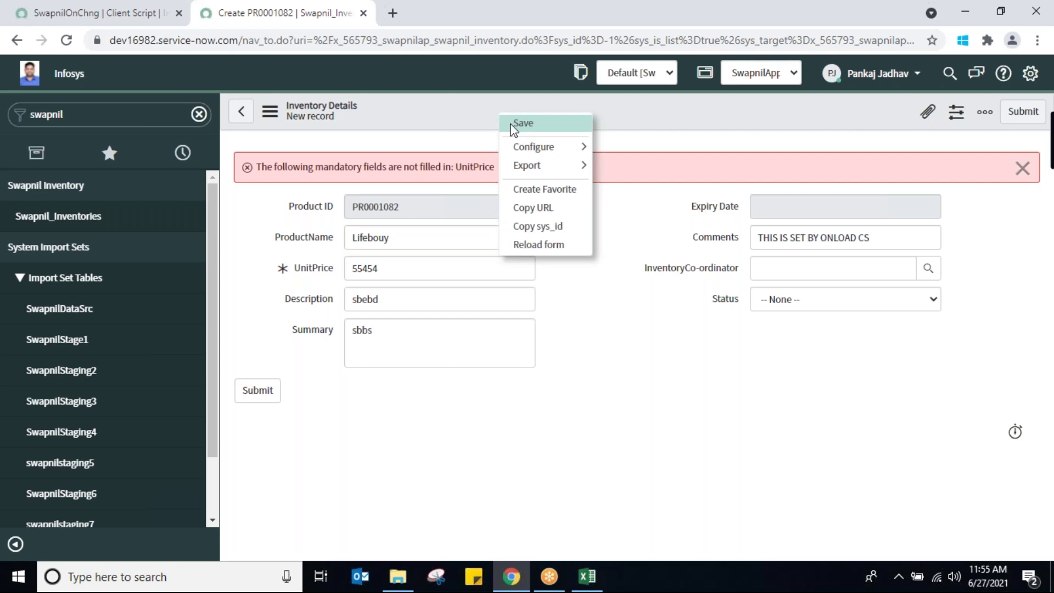
pyautogui.click(513, 124)
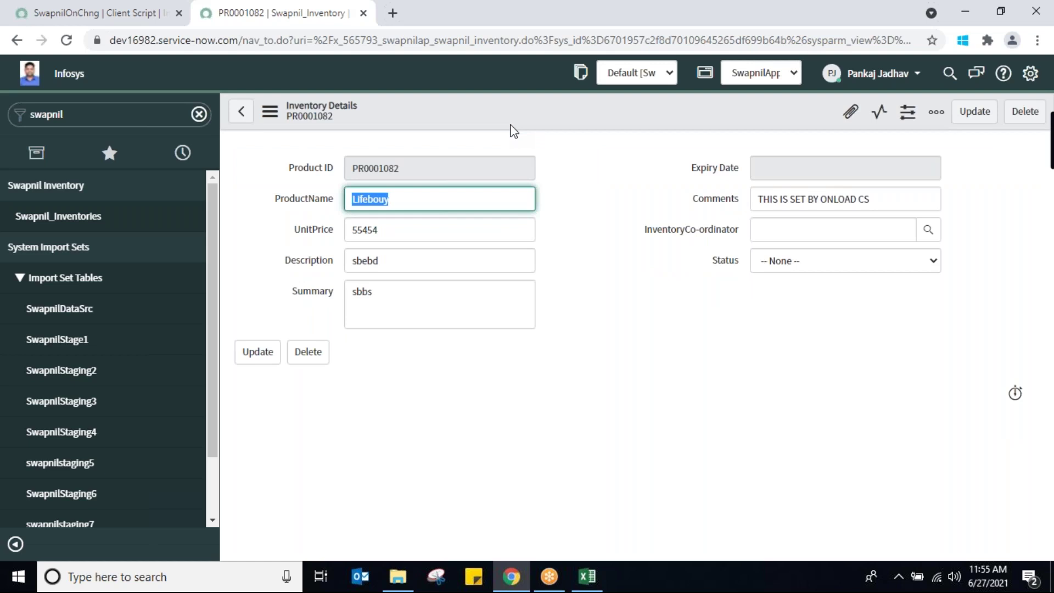
# Add a g_form.setVisible(...,false); line under setMandatory in SwapnilOnChng
pyautogui.click(86, 15)
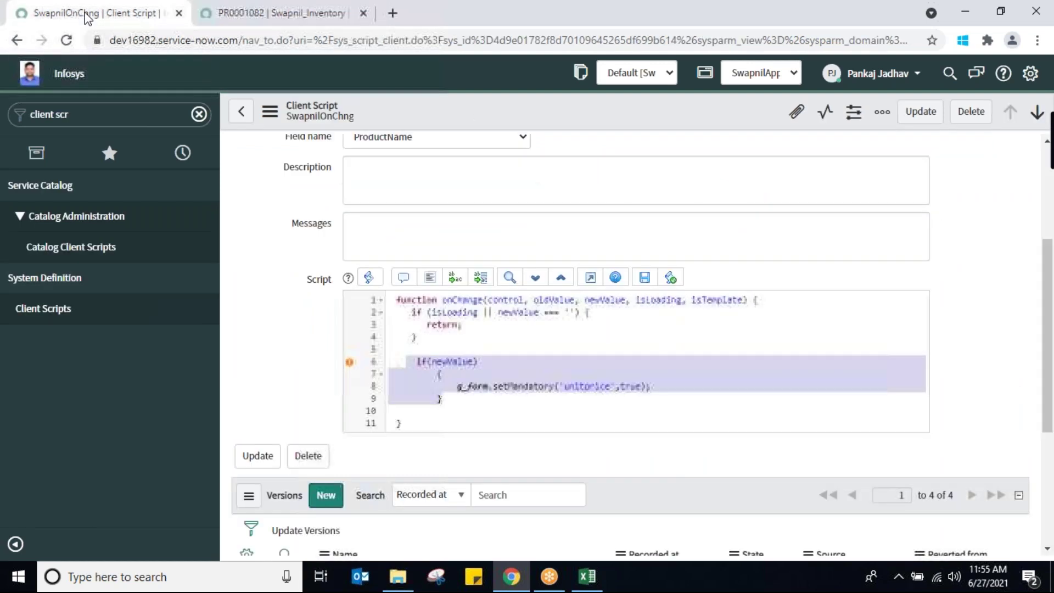
pyautogui.click(676, 393)
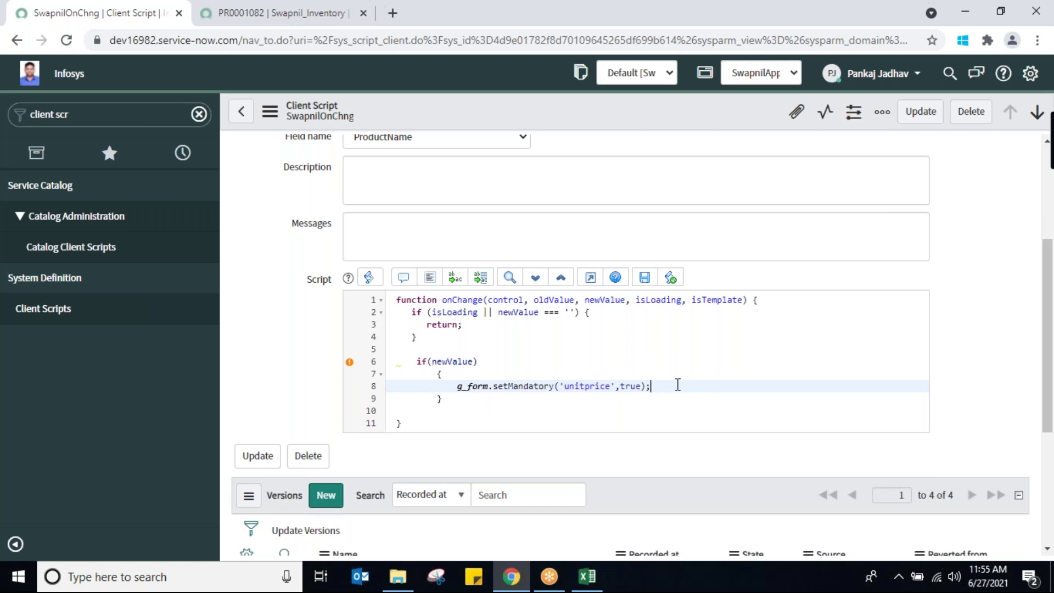
pyautogui.press('Return')
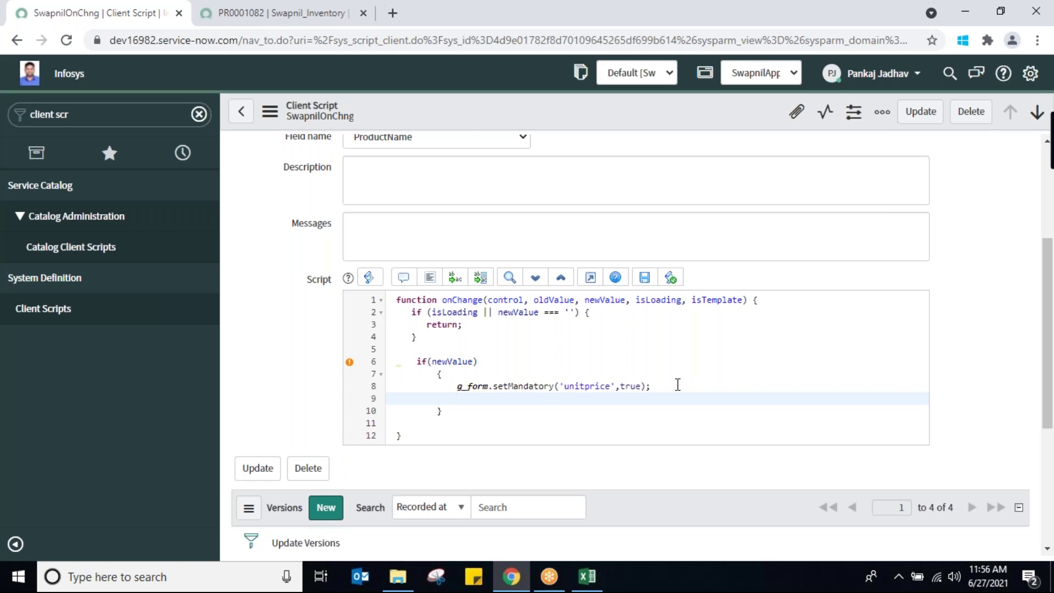
pyautogui.write('g_form.set')
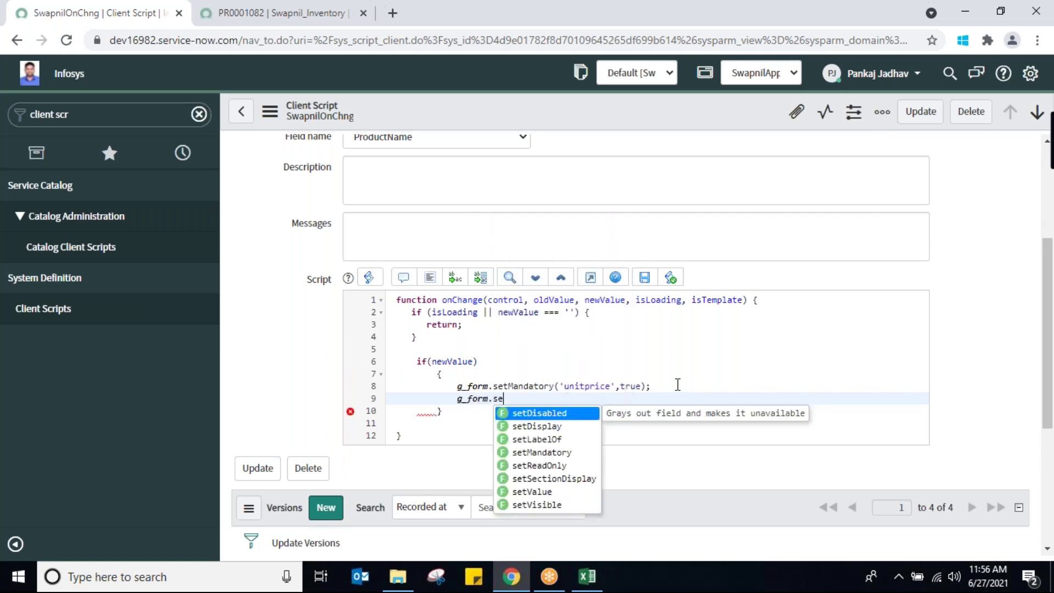
pyautogui.click(540, 505)
pyautogui.write(';')
pyautogui.press('Left')
pyautogui.press('Left')
pyautogui.press('Left')
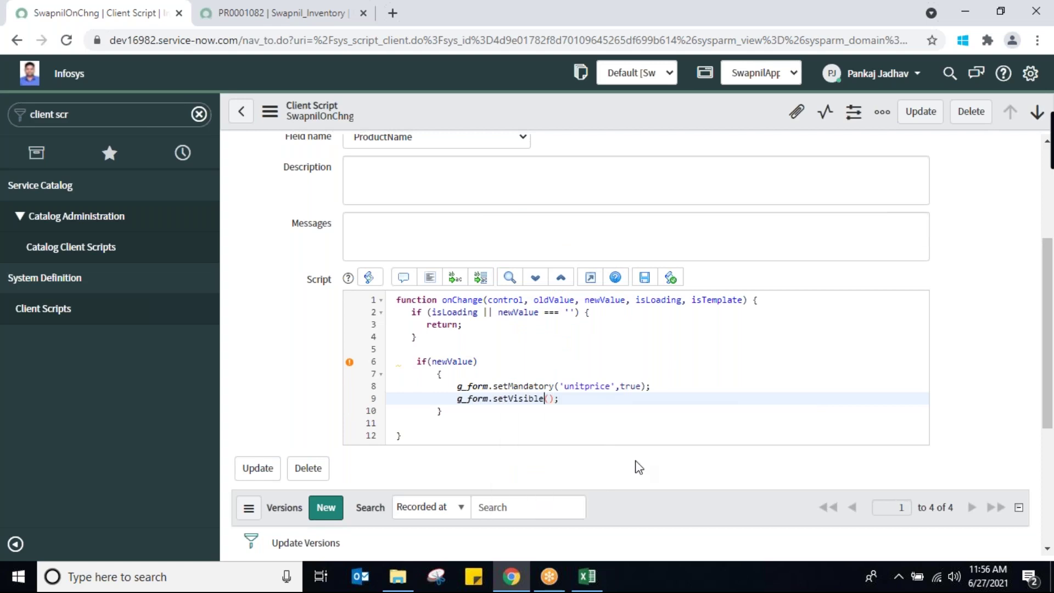
pyautogui.write("',false")
pyautogui.press('Left')
pyautogui.press('Left')
pyautogui.press('Left')
# Use the Expiry Date column name 'expdate' in setVisible and save the script
pyautogui.click(289, 18)
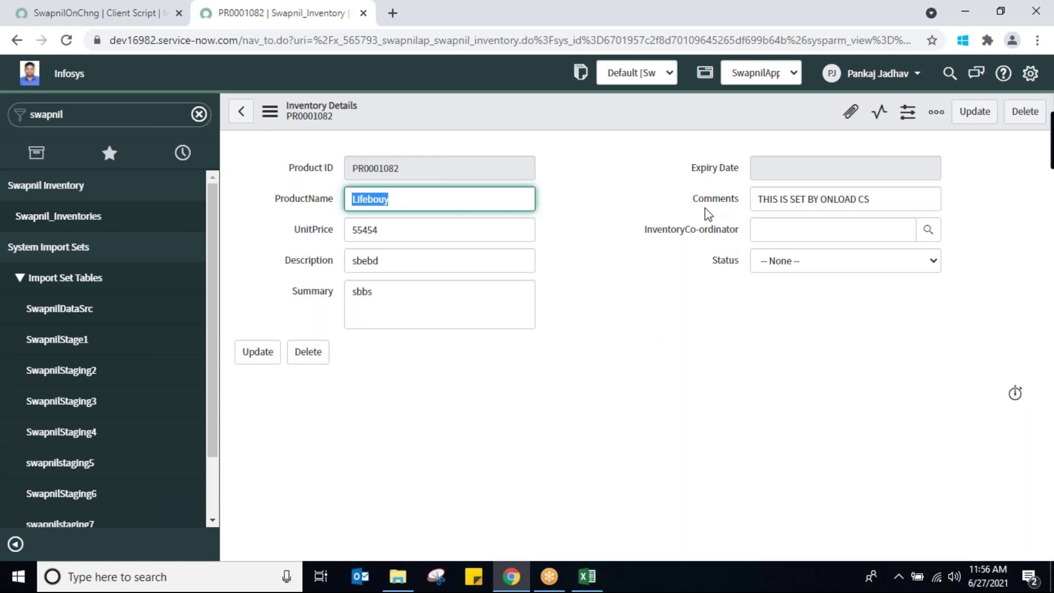
pyautogui.click(706, 167)
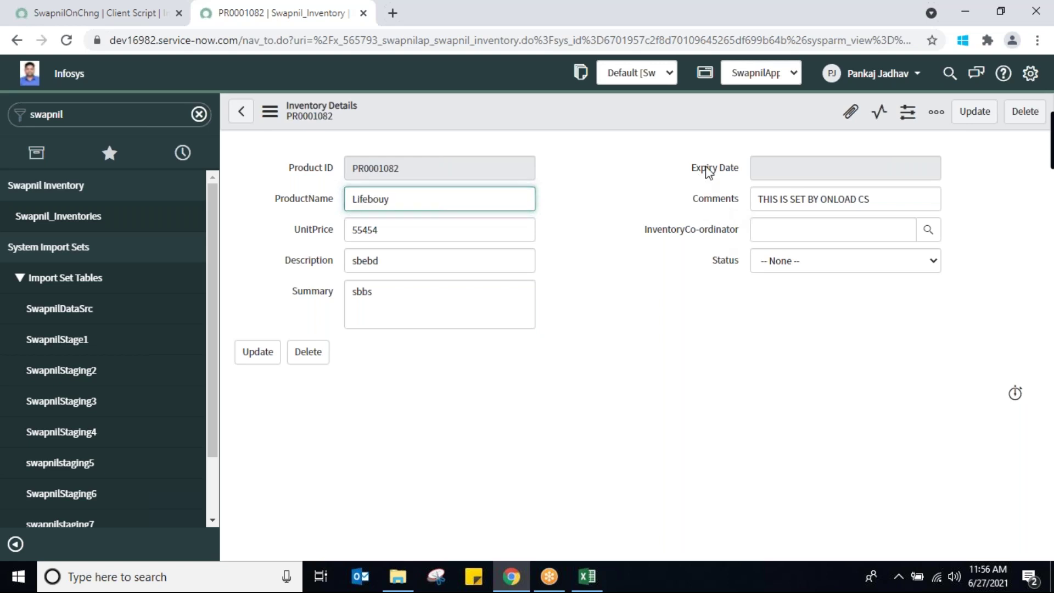
pyautogui.rightClick(708, 171)
pyautogui.click(107, 22)
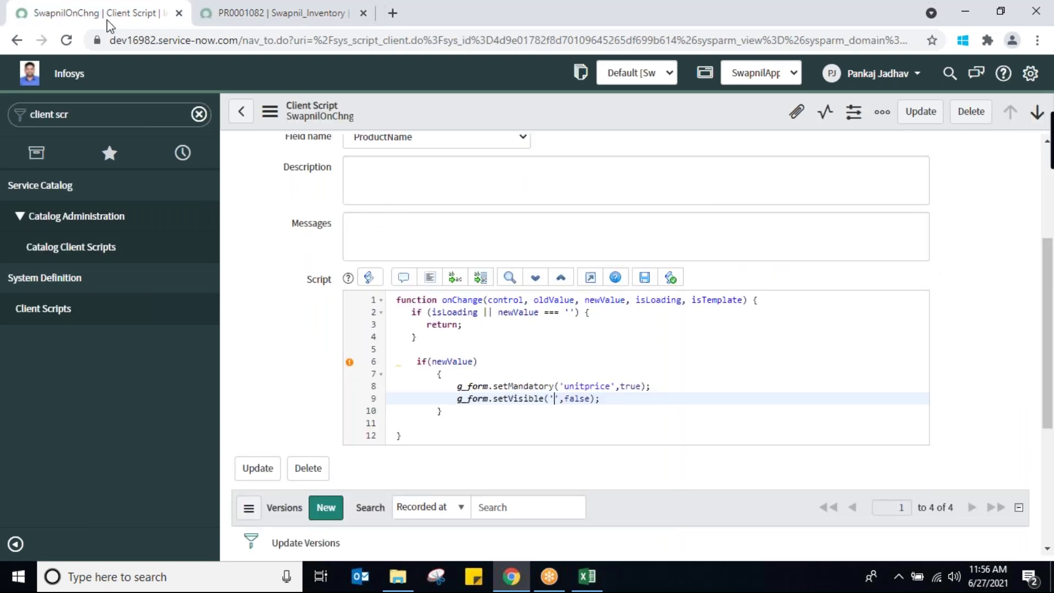
pyautogui.write('expdate')
pyautogui.rightClick(567, 111)
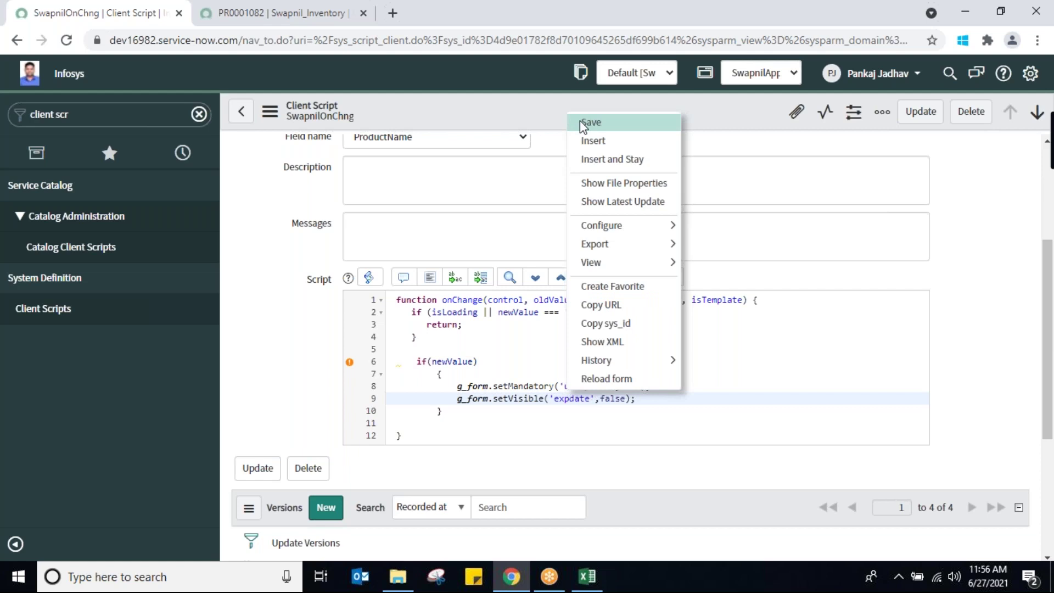
pyautogui.click(585, 122)
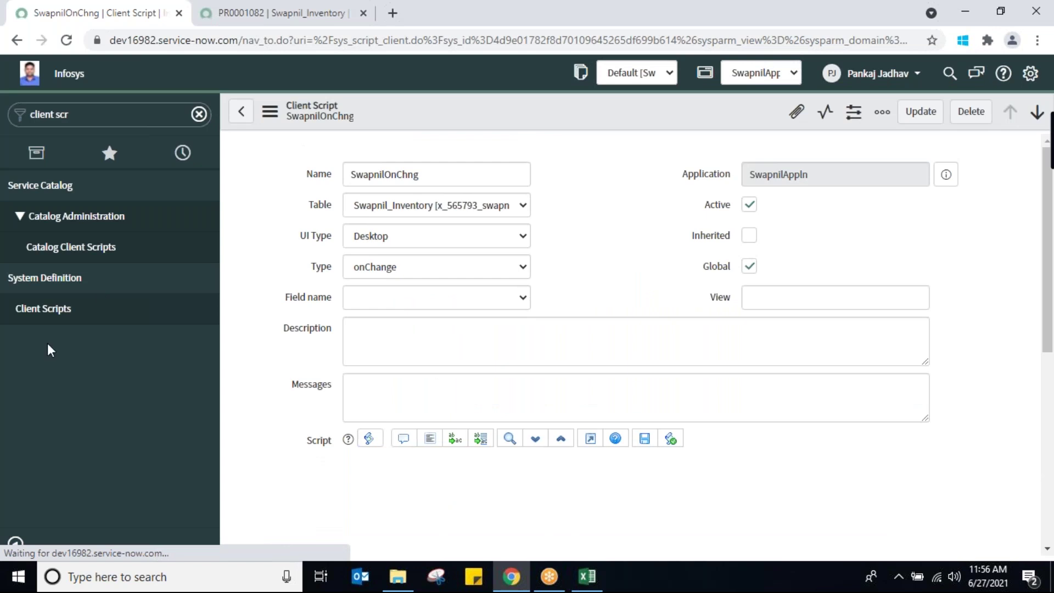
# Start a new Swapnil_Inventories record, PR0001083, from the inventory list
pyautogui.click(267, 15)
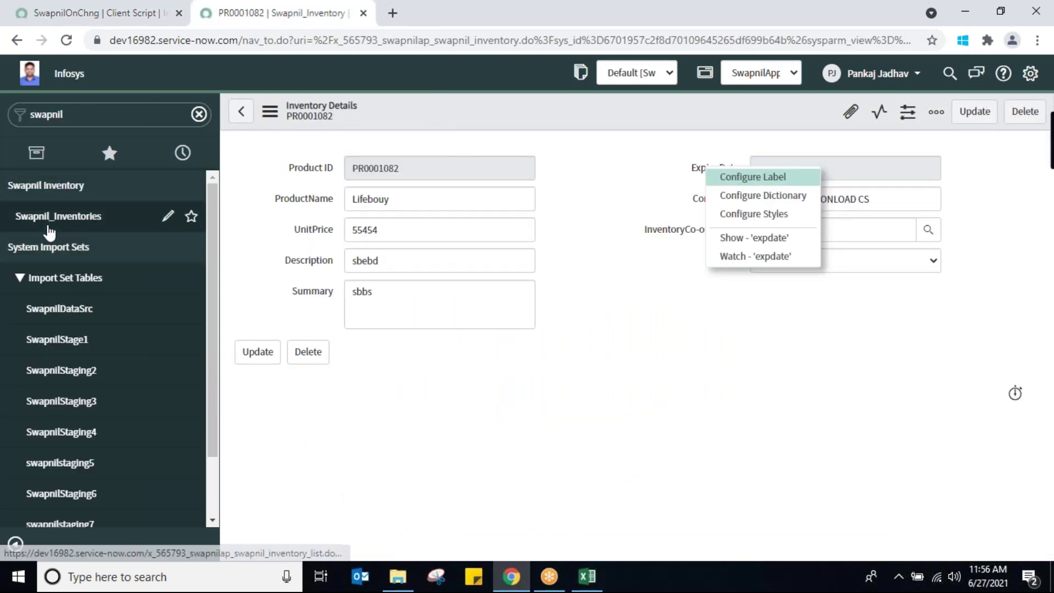
pyautogui.click(70, 214)
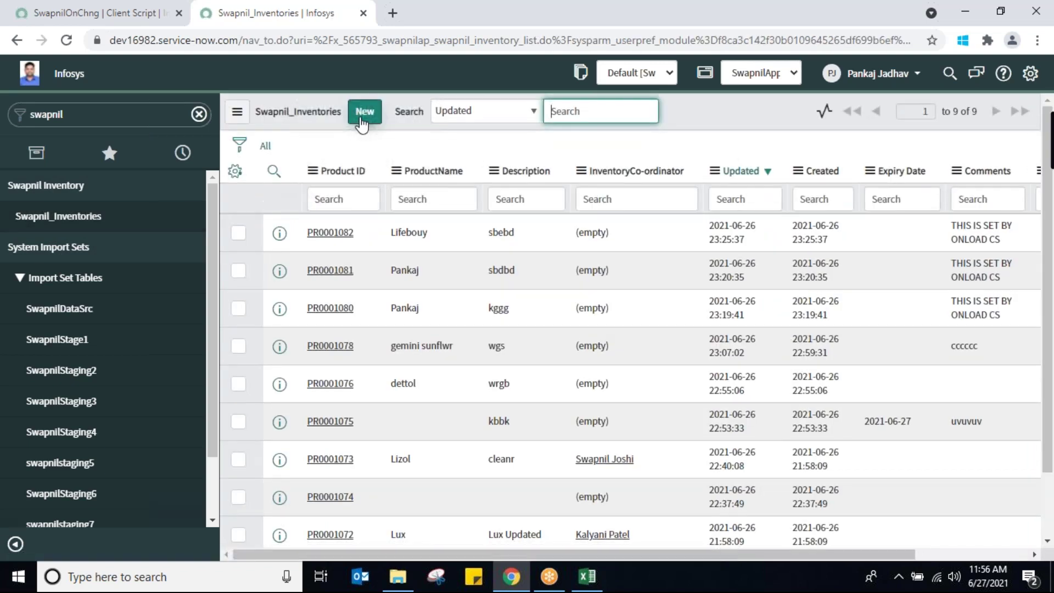
pyautogui.click(361, 121)
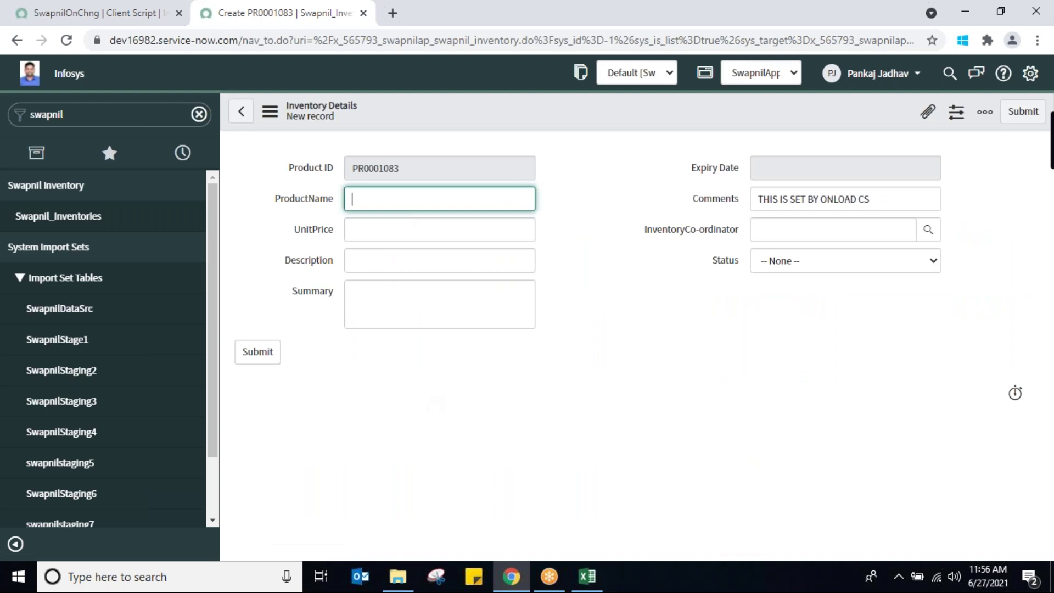
# Enter ProductName 'vsbsbd' on PR0001083, making UnitPrice mandatory and hiding Expiry Date
pyautogui.write('vsbsbd')
pyautogui.click(480, 229)
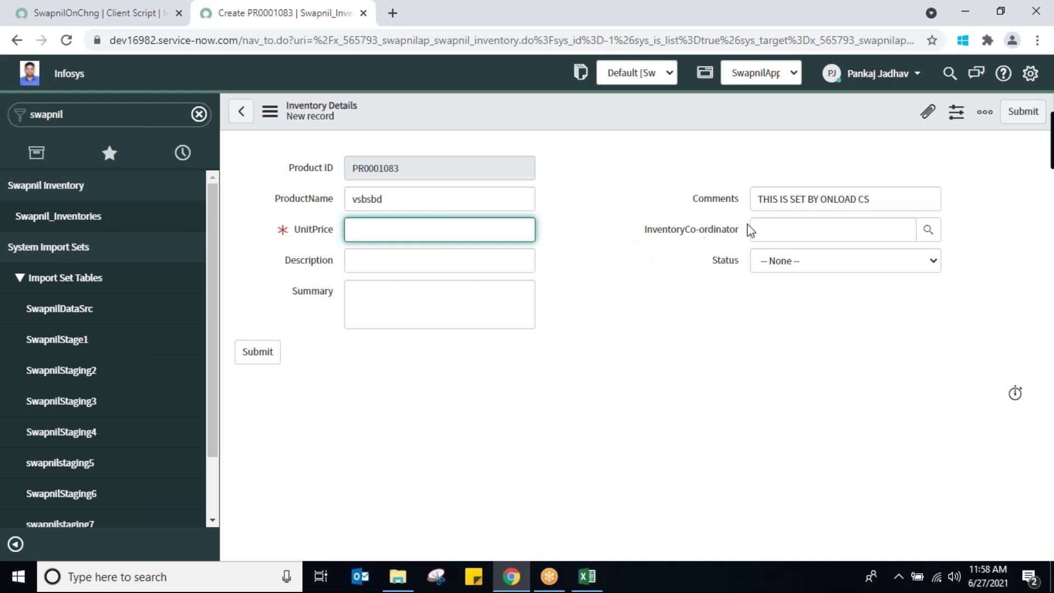
pyautogui.click(473, 301)
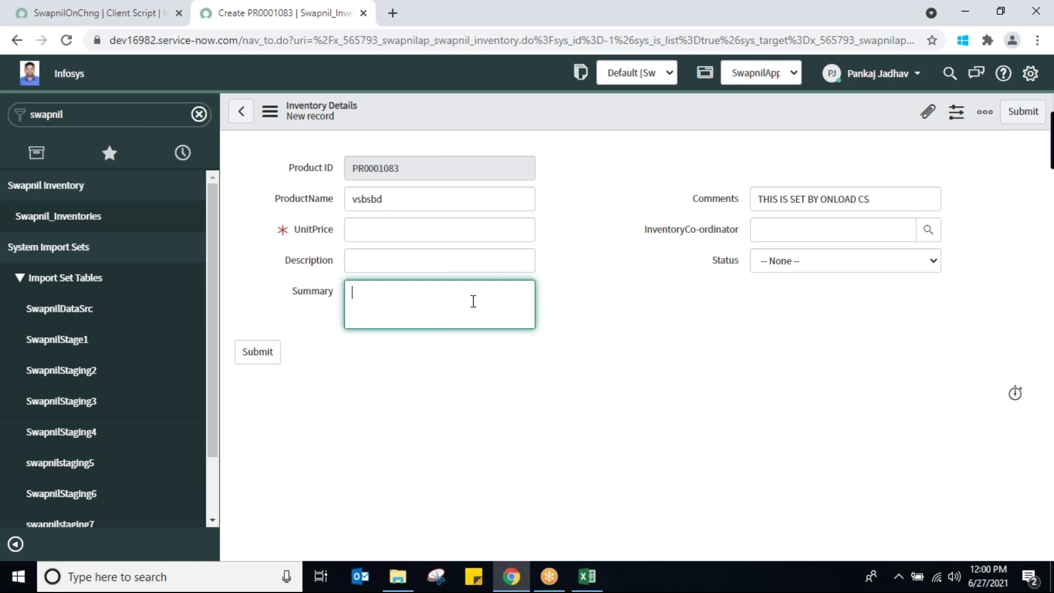
pyautogui.click(89, 12)
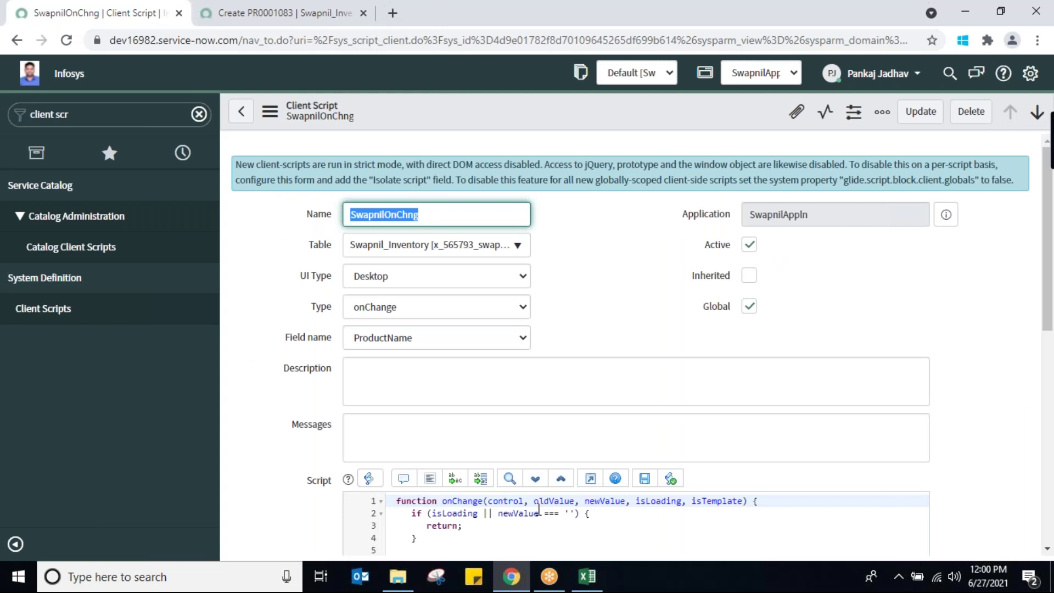
pyautogui.moveTo(533, 501); pyautogui.dragTo(629, 500)
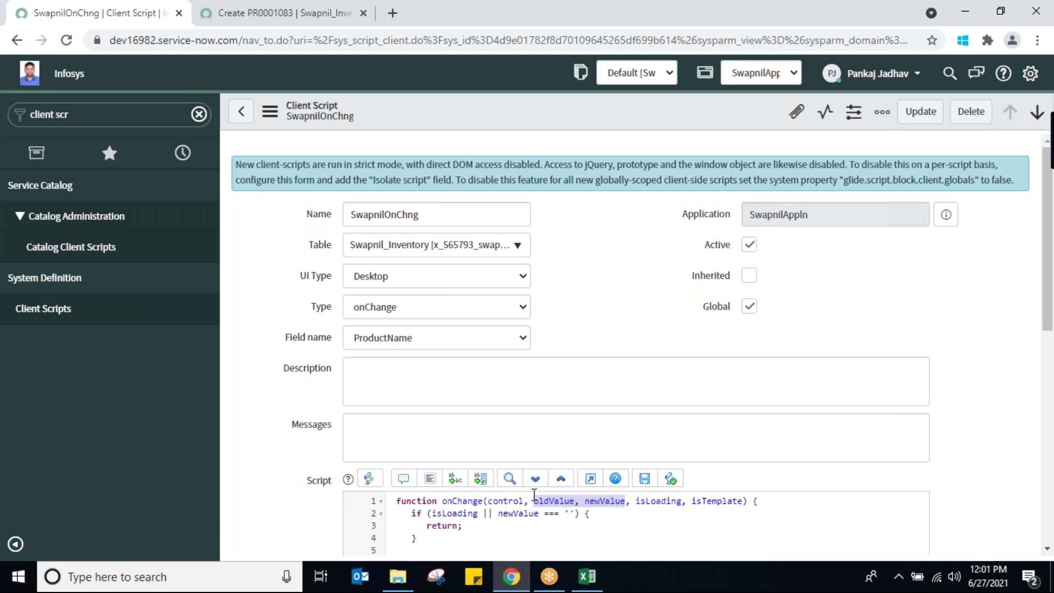
pyautogui.click(547, 505)
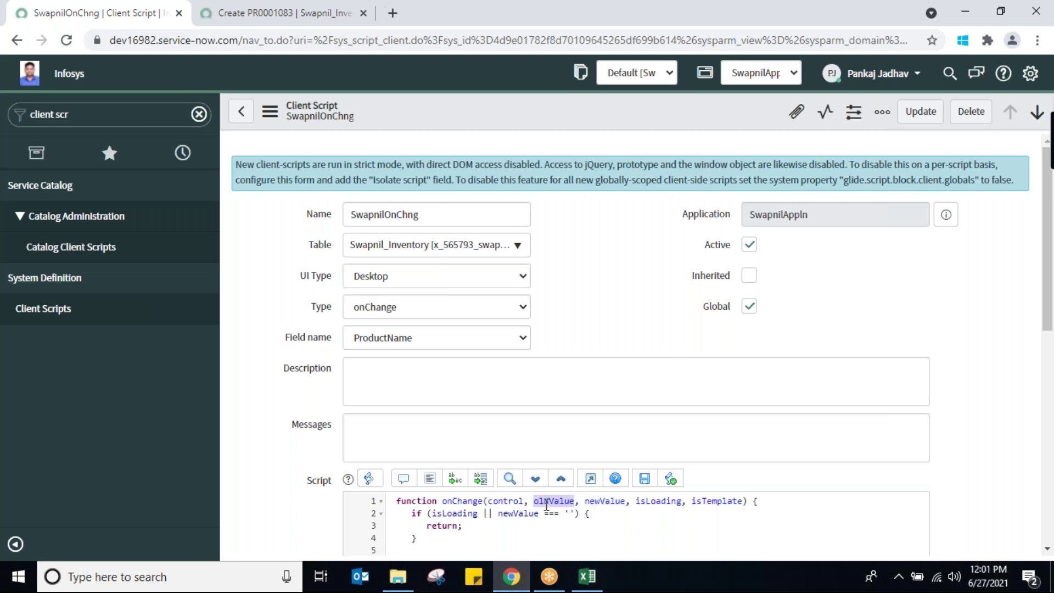
pyautogui.doubleClick(607, 501)
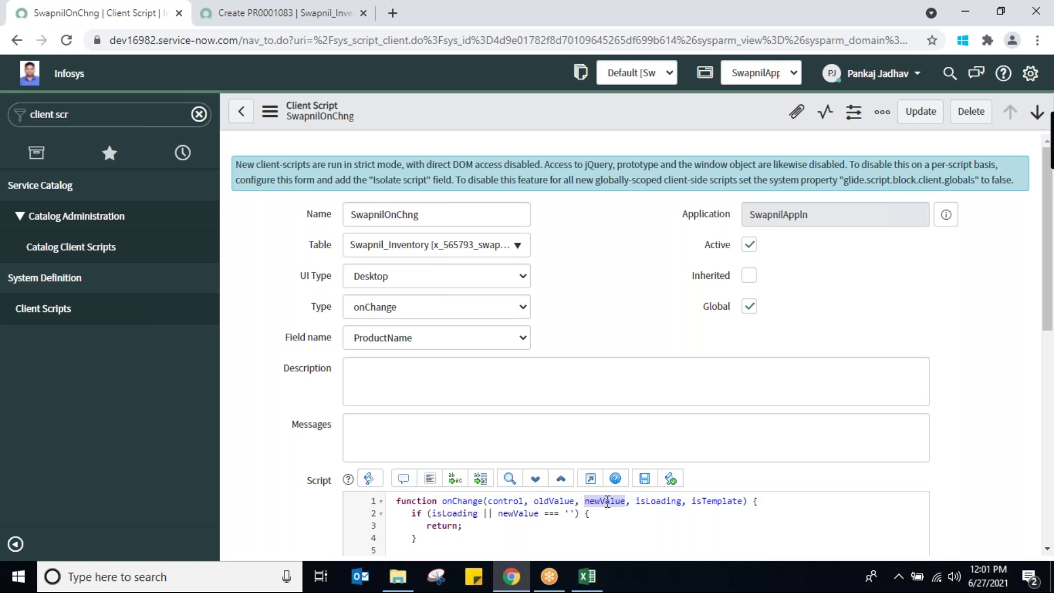
pyautogui.click(477, 372)
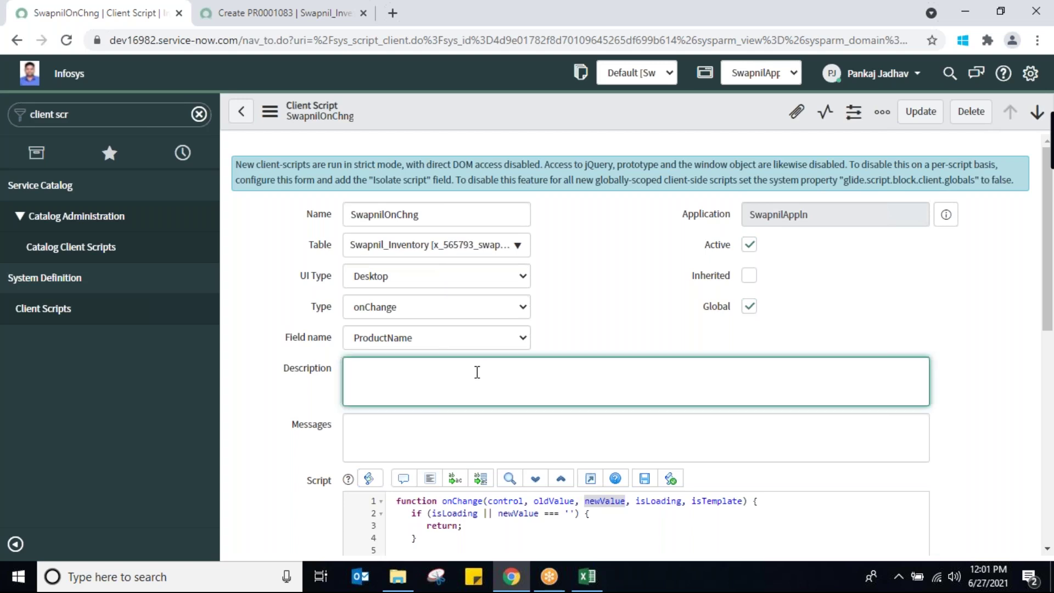